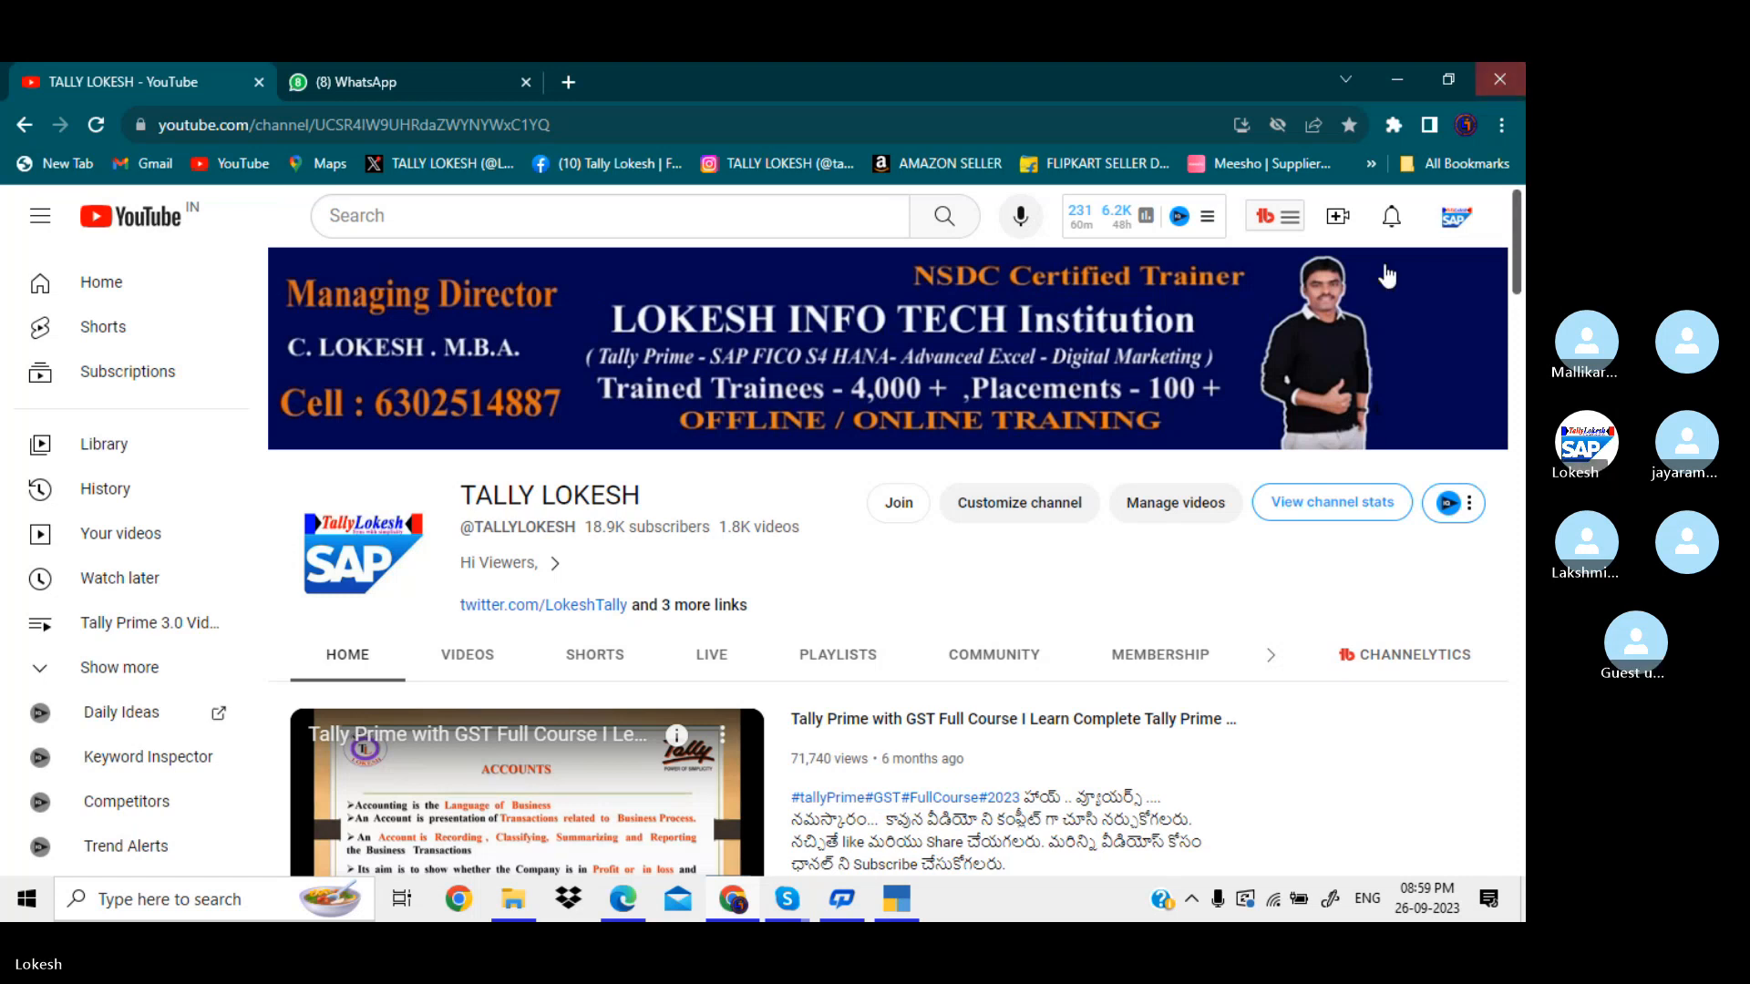
Switch to the Skype call window.
left_click(789, 898)
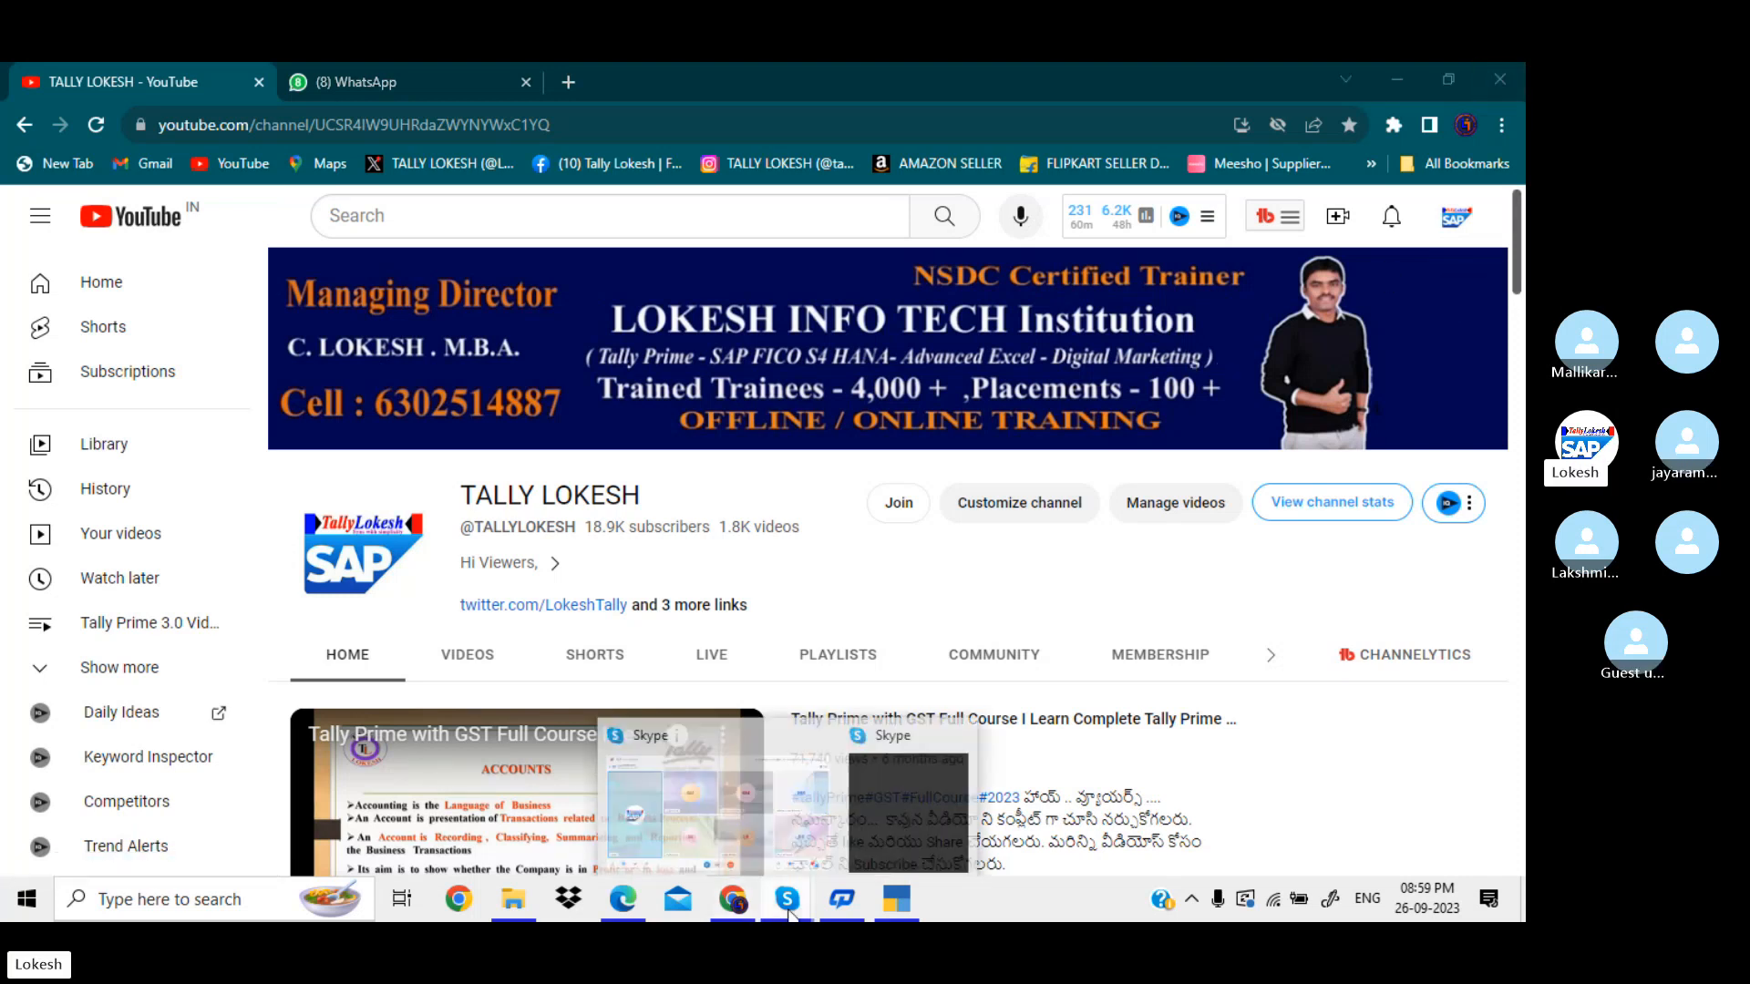
left_click(771, 819)
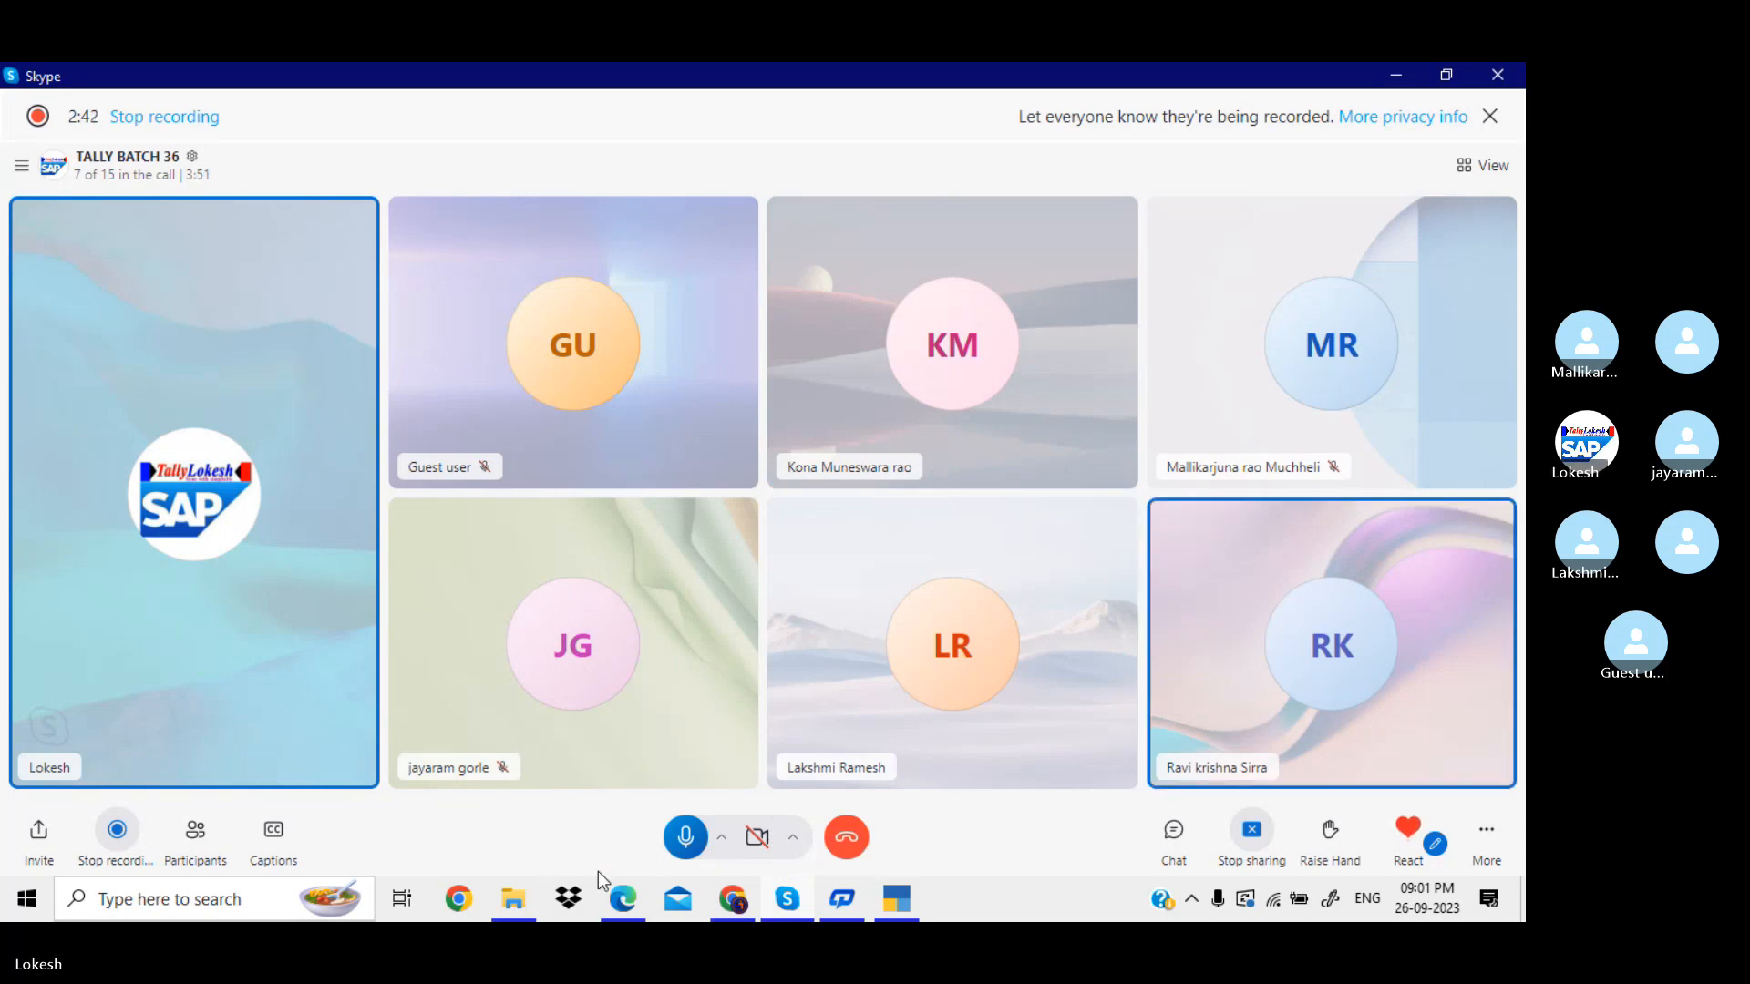
Switch to the running TallyPrime session and quit it.
mouse_move(897, 899)
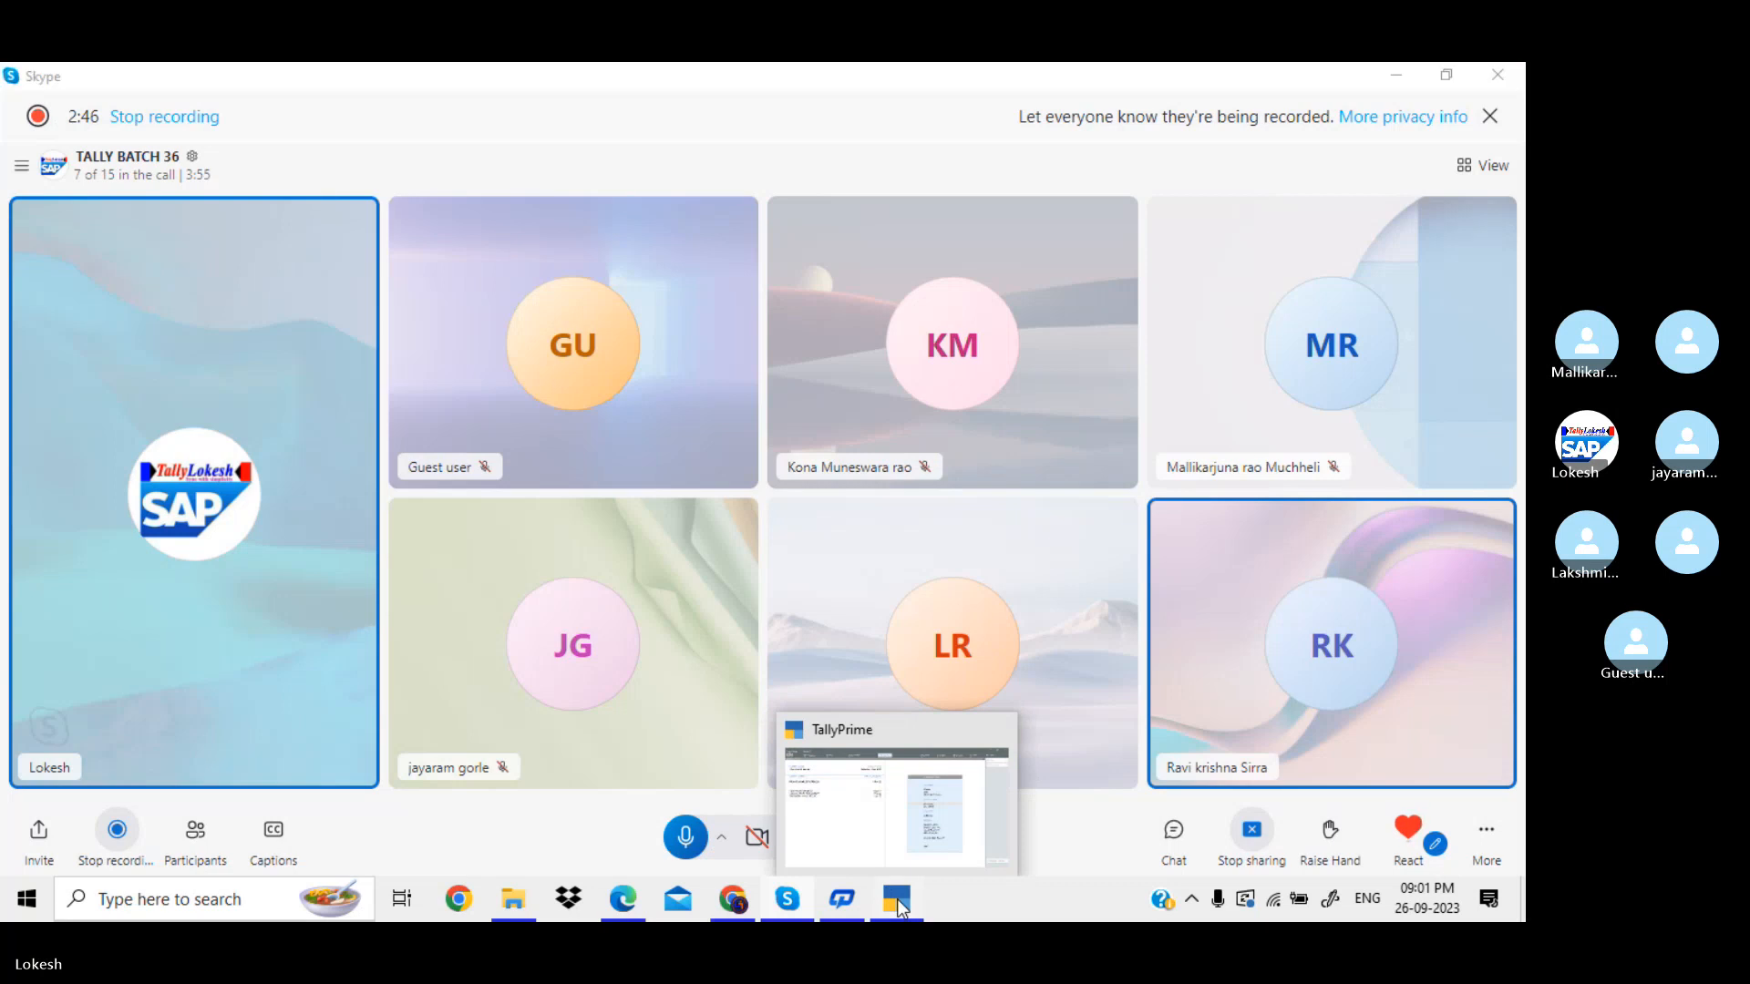
left_click(897, 899)
key("Escape")
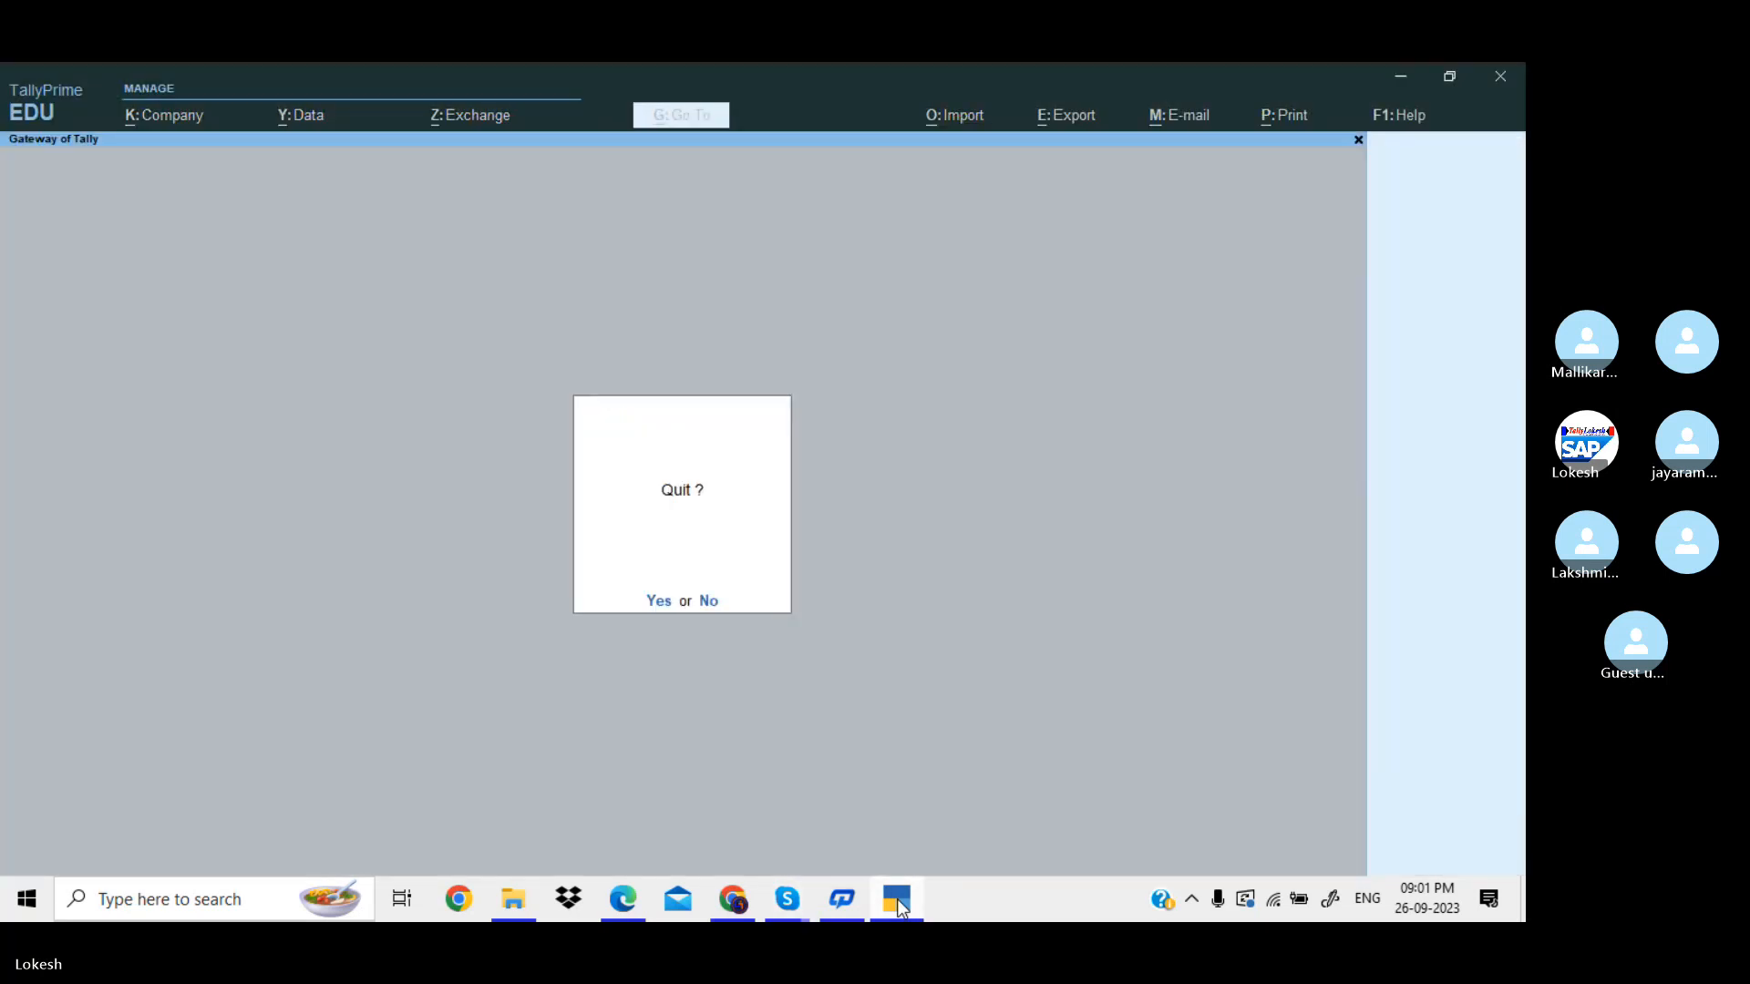
key("y")
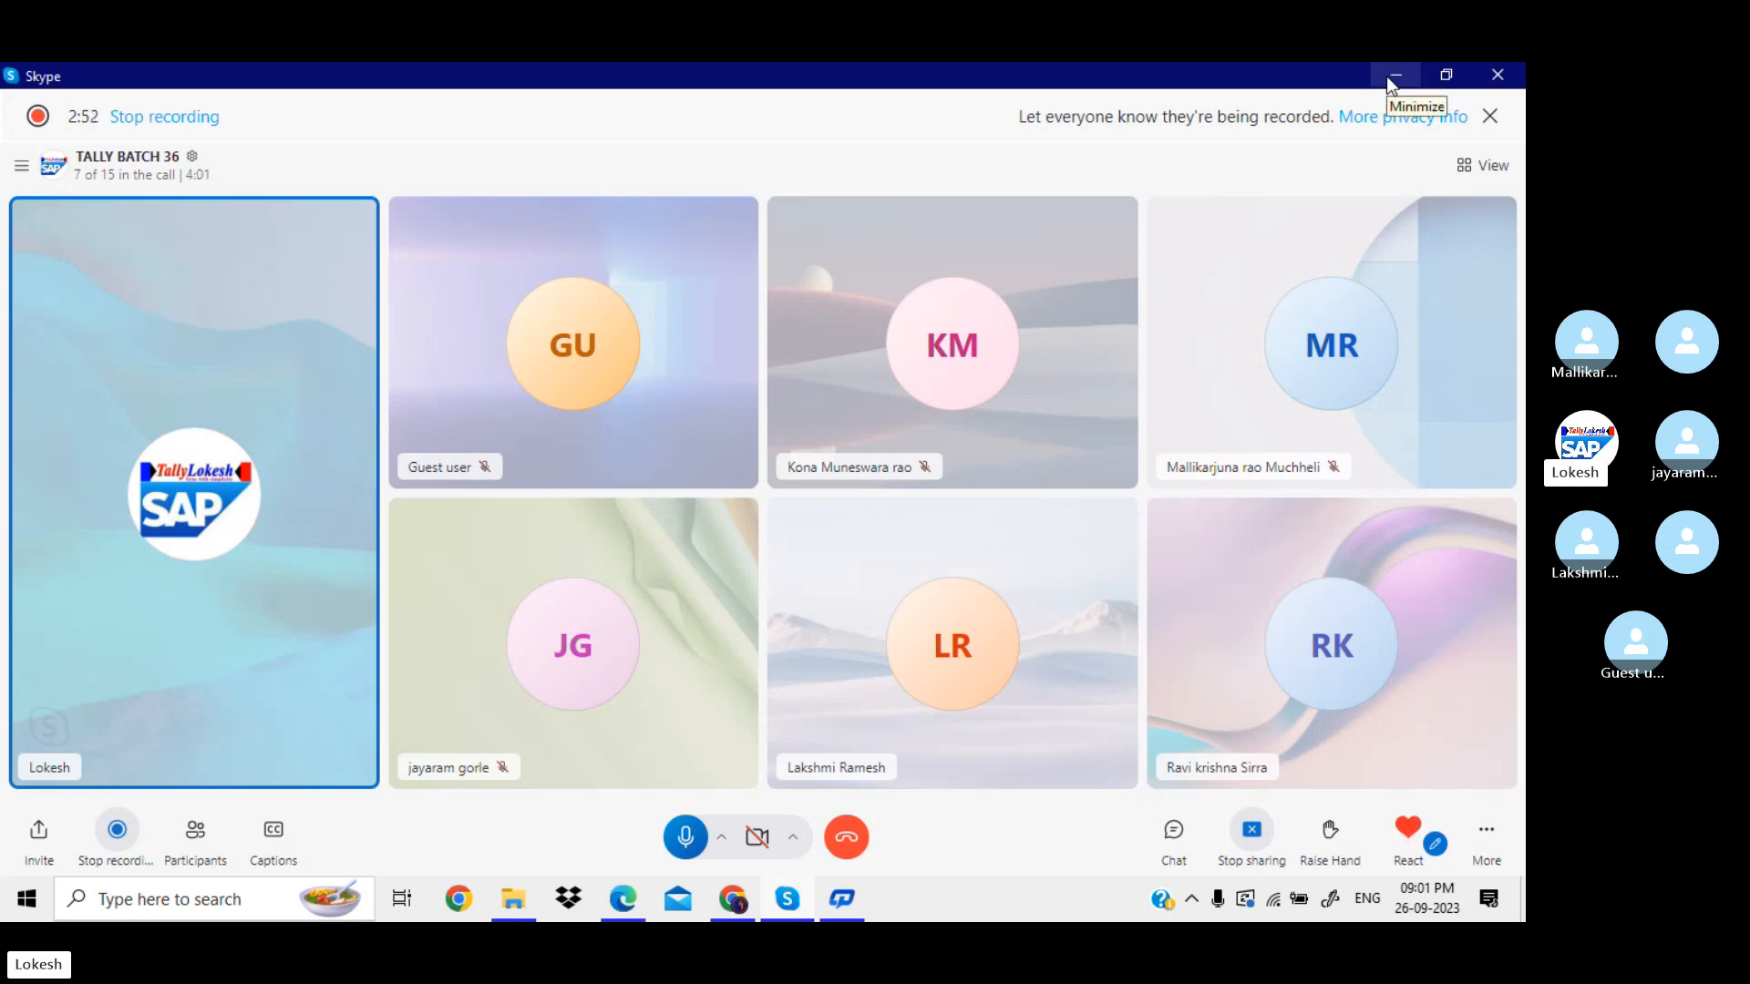
Minimise the Skype and browser windows to reach the desktop.
left_click(1388, 77)
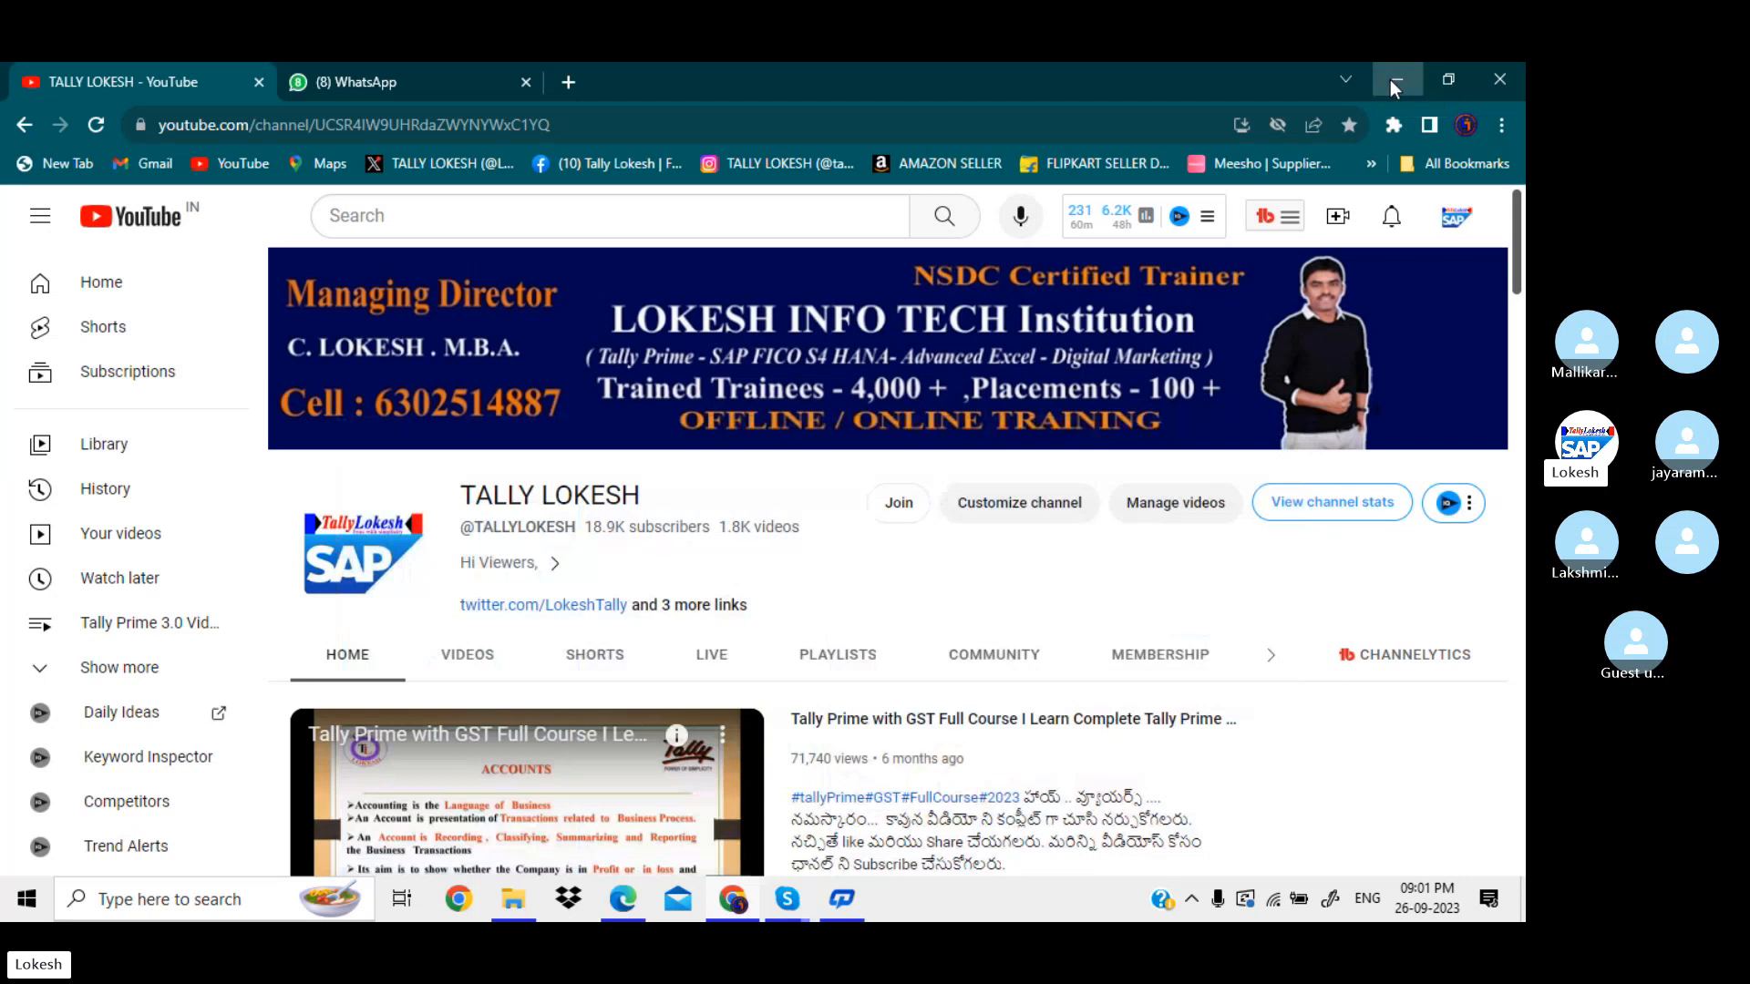
left_click(1390, 79)
left_click(1391, 79)
left_click(1391, 80)
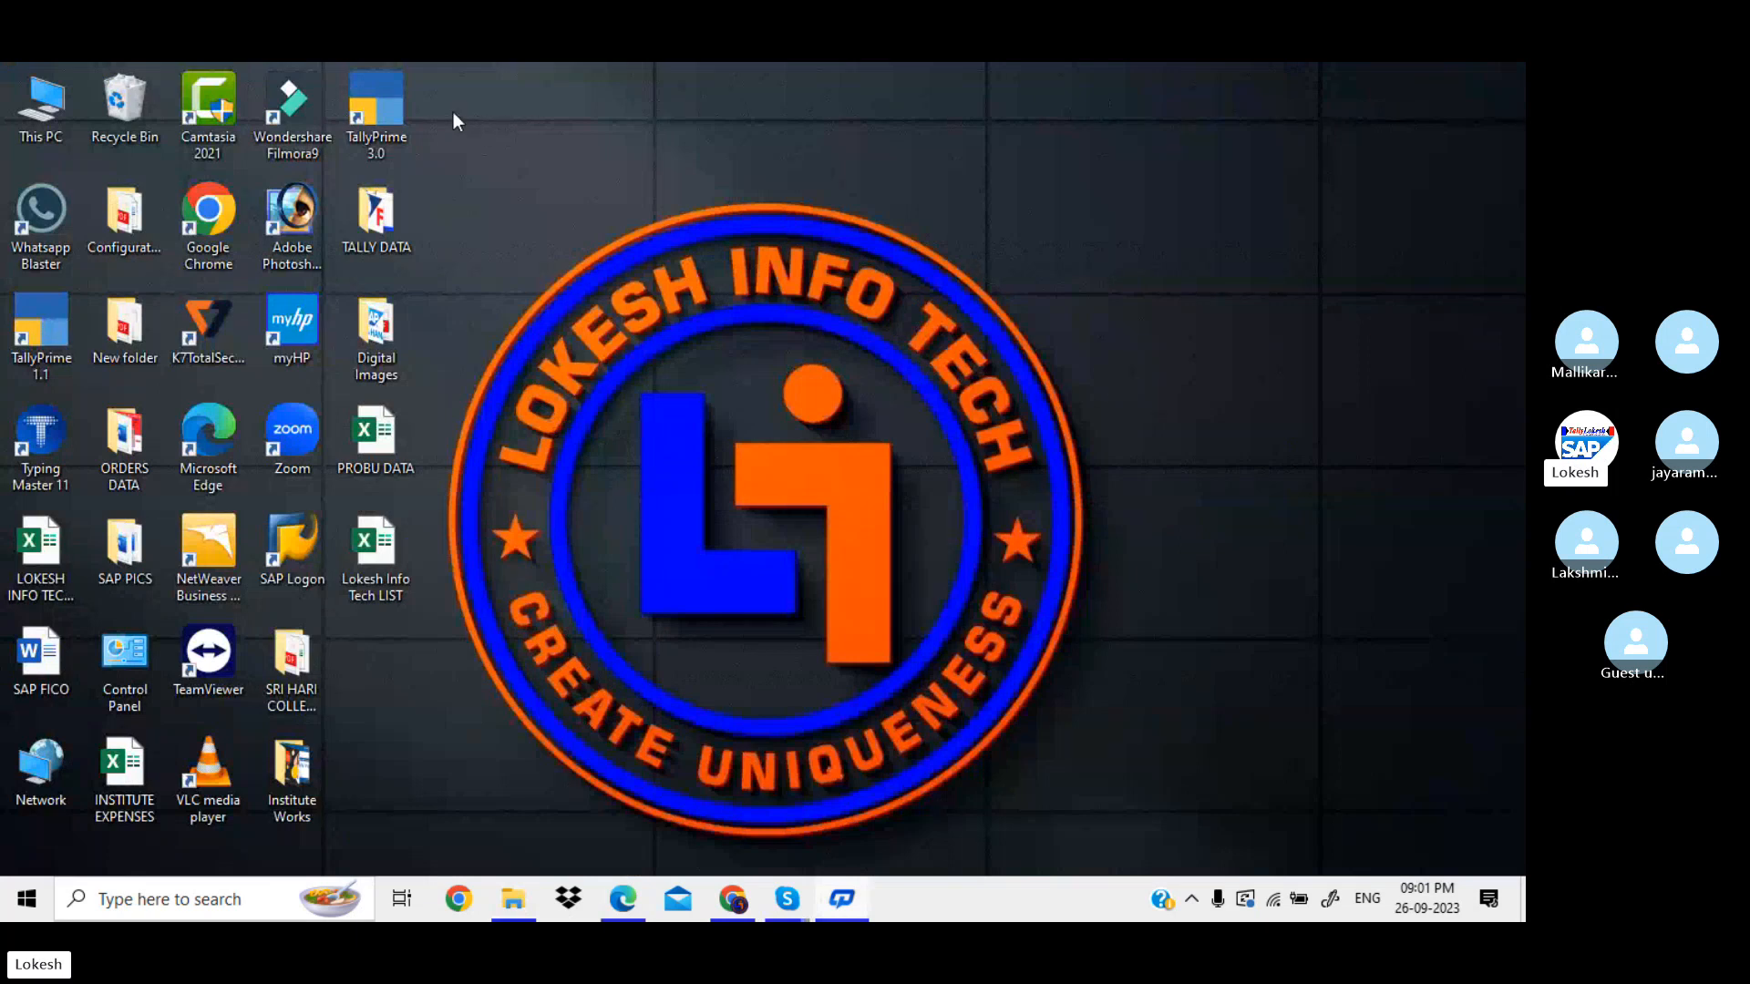
Launch TallyPrime 3.0, decline the TSS renewal and continue in Educational Mode.
double_click(404, 118)
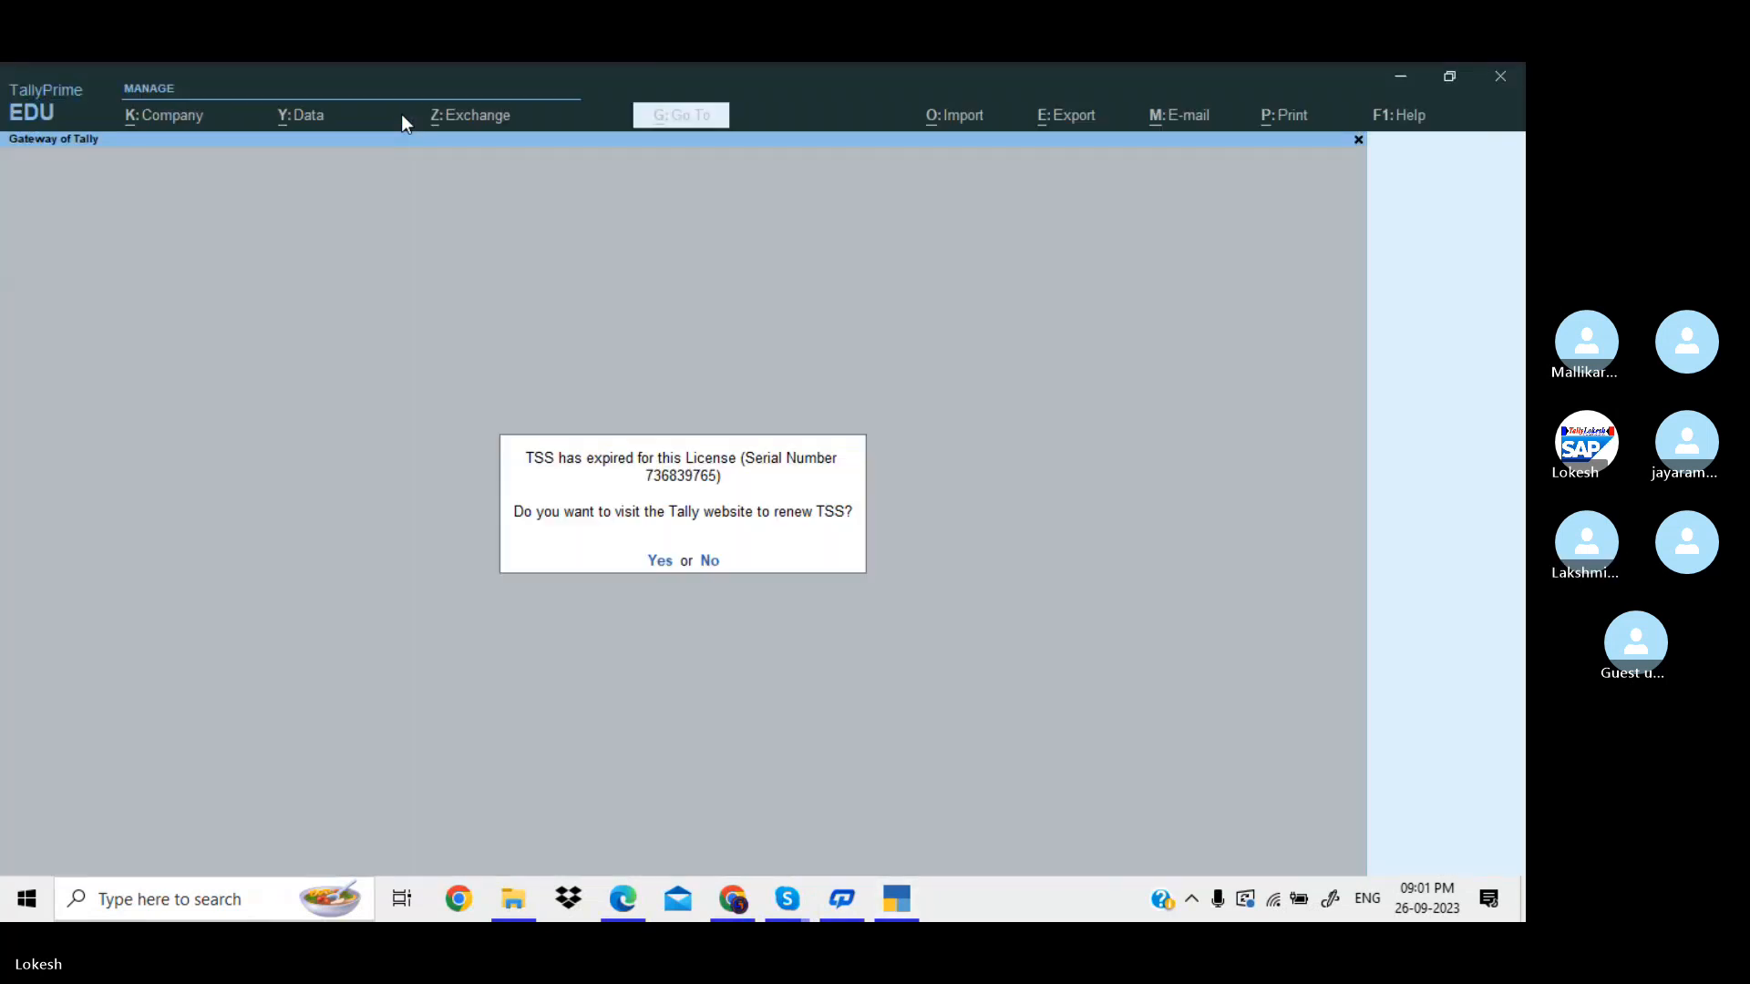
key("n")
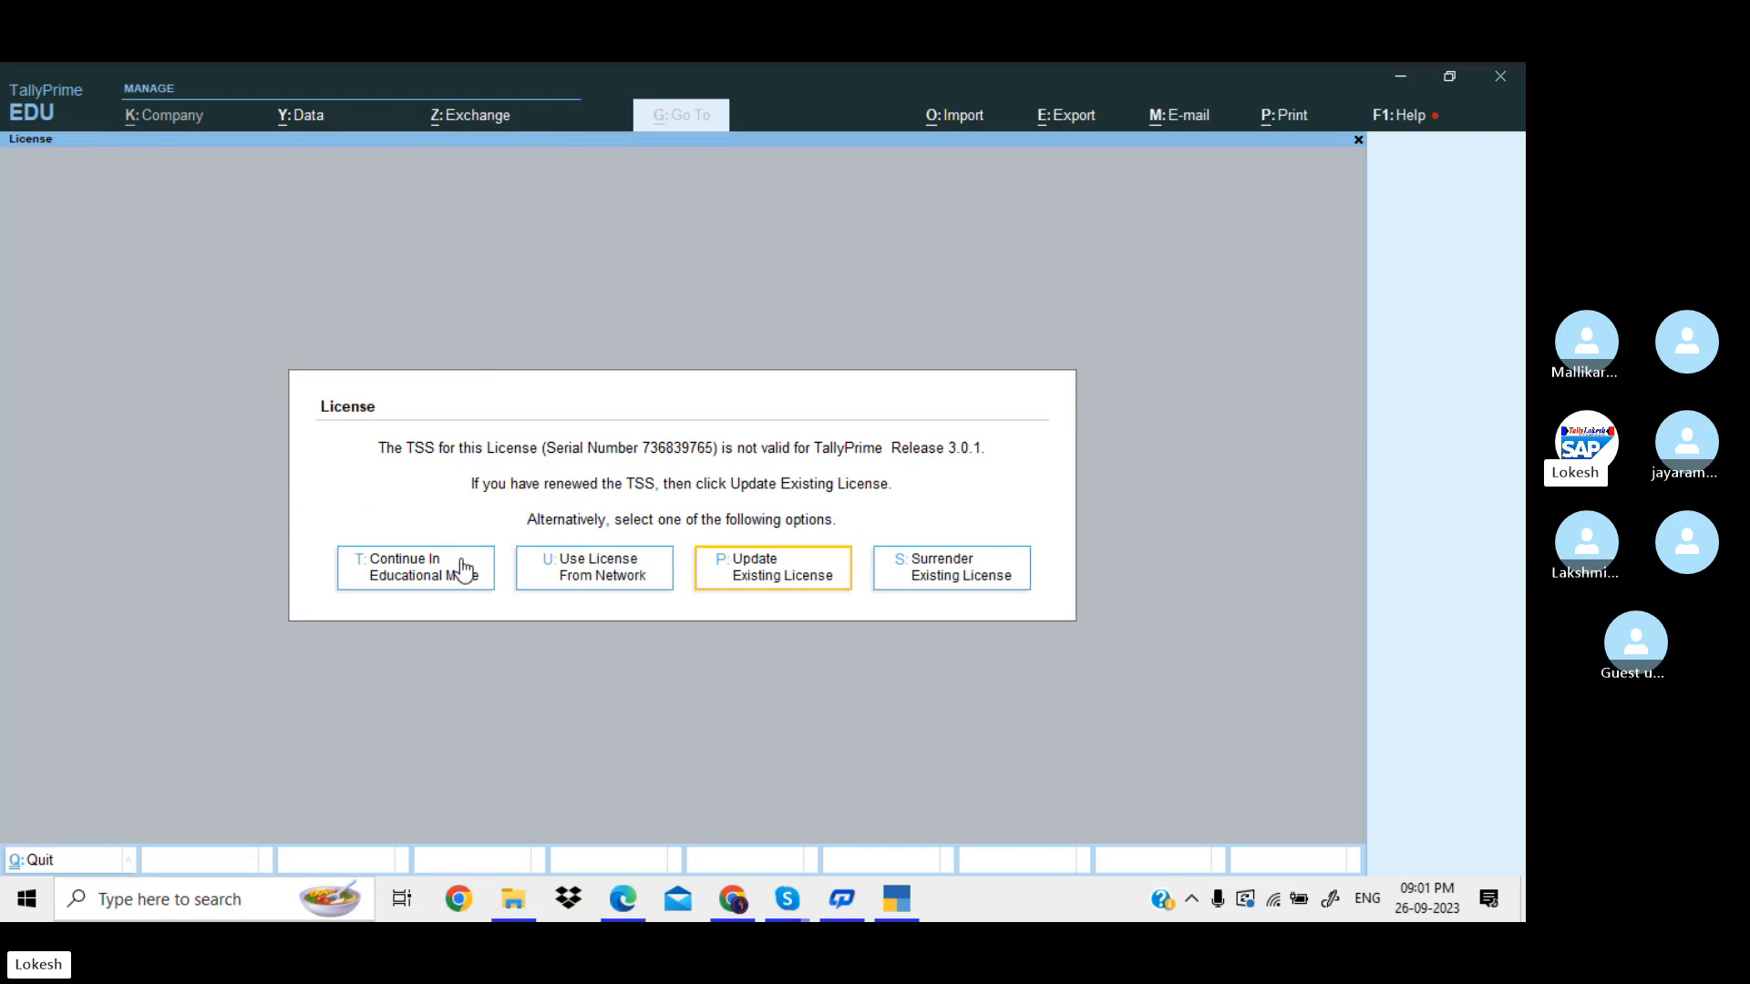
left_click(461, 567)
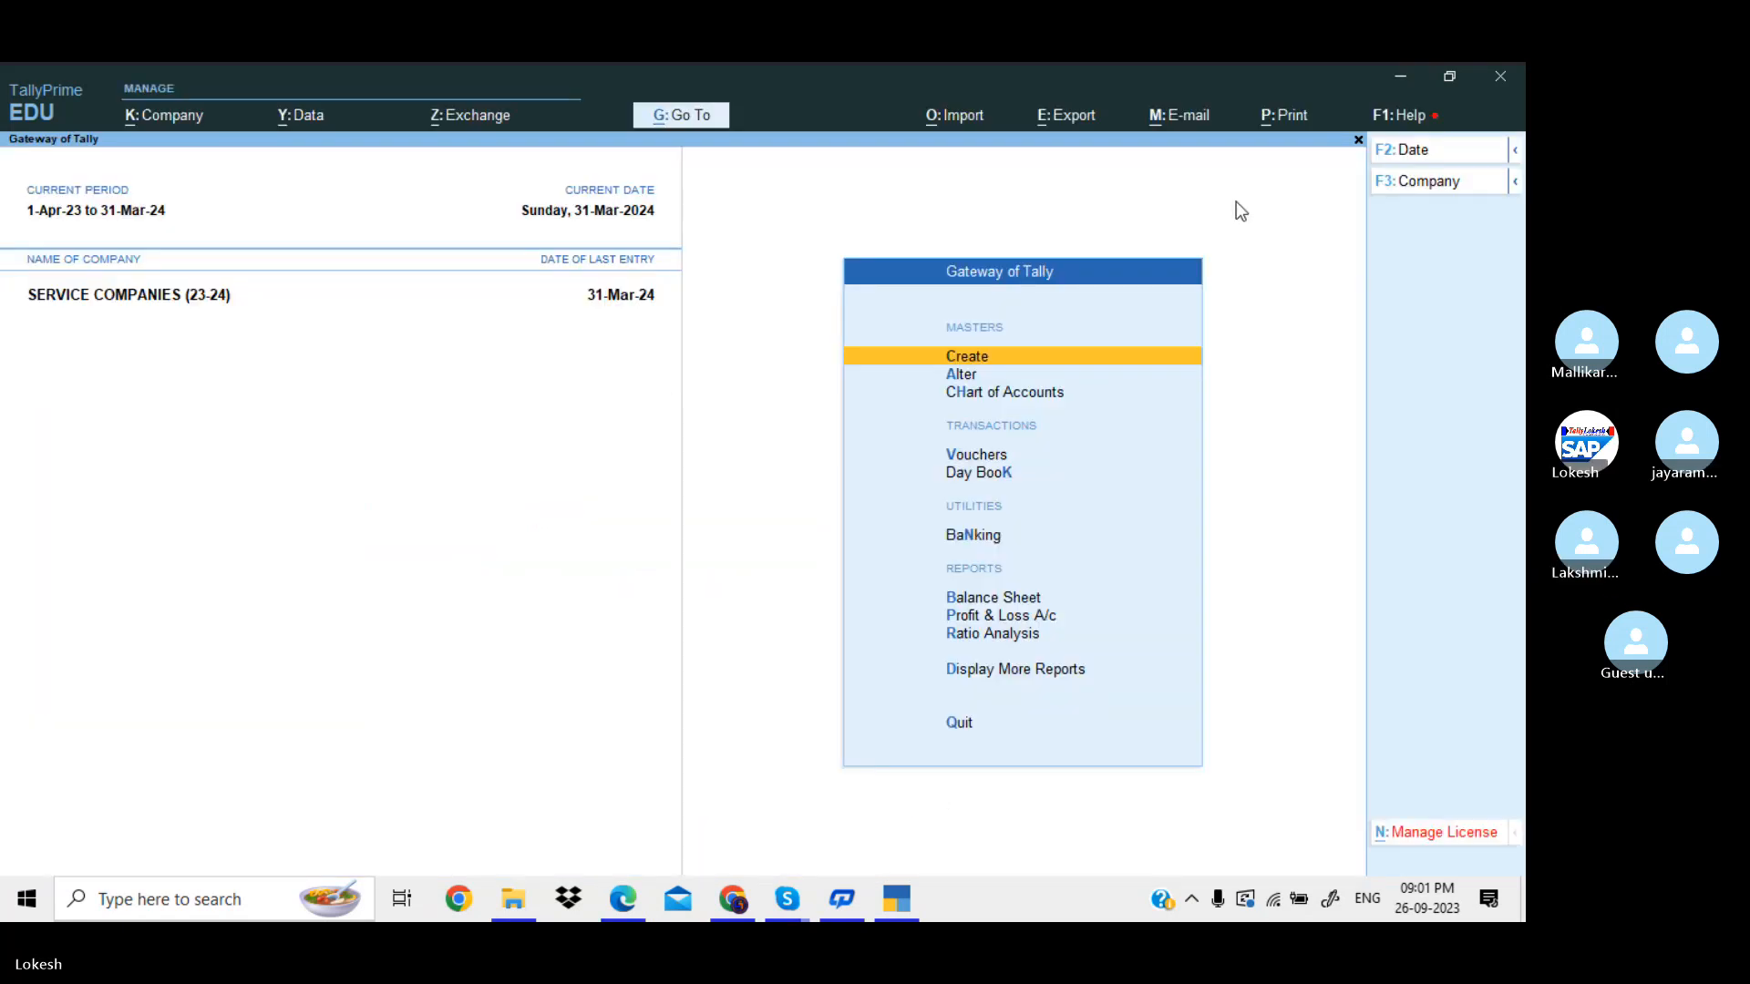
Shut the loaded company SERVICE COMPANIES (23-24).
left_click(1420, 186)
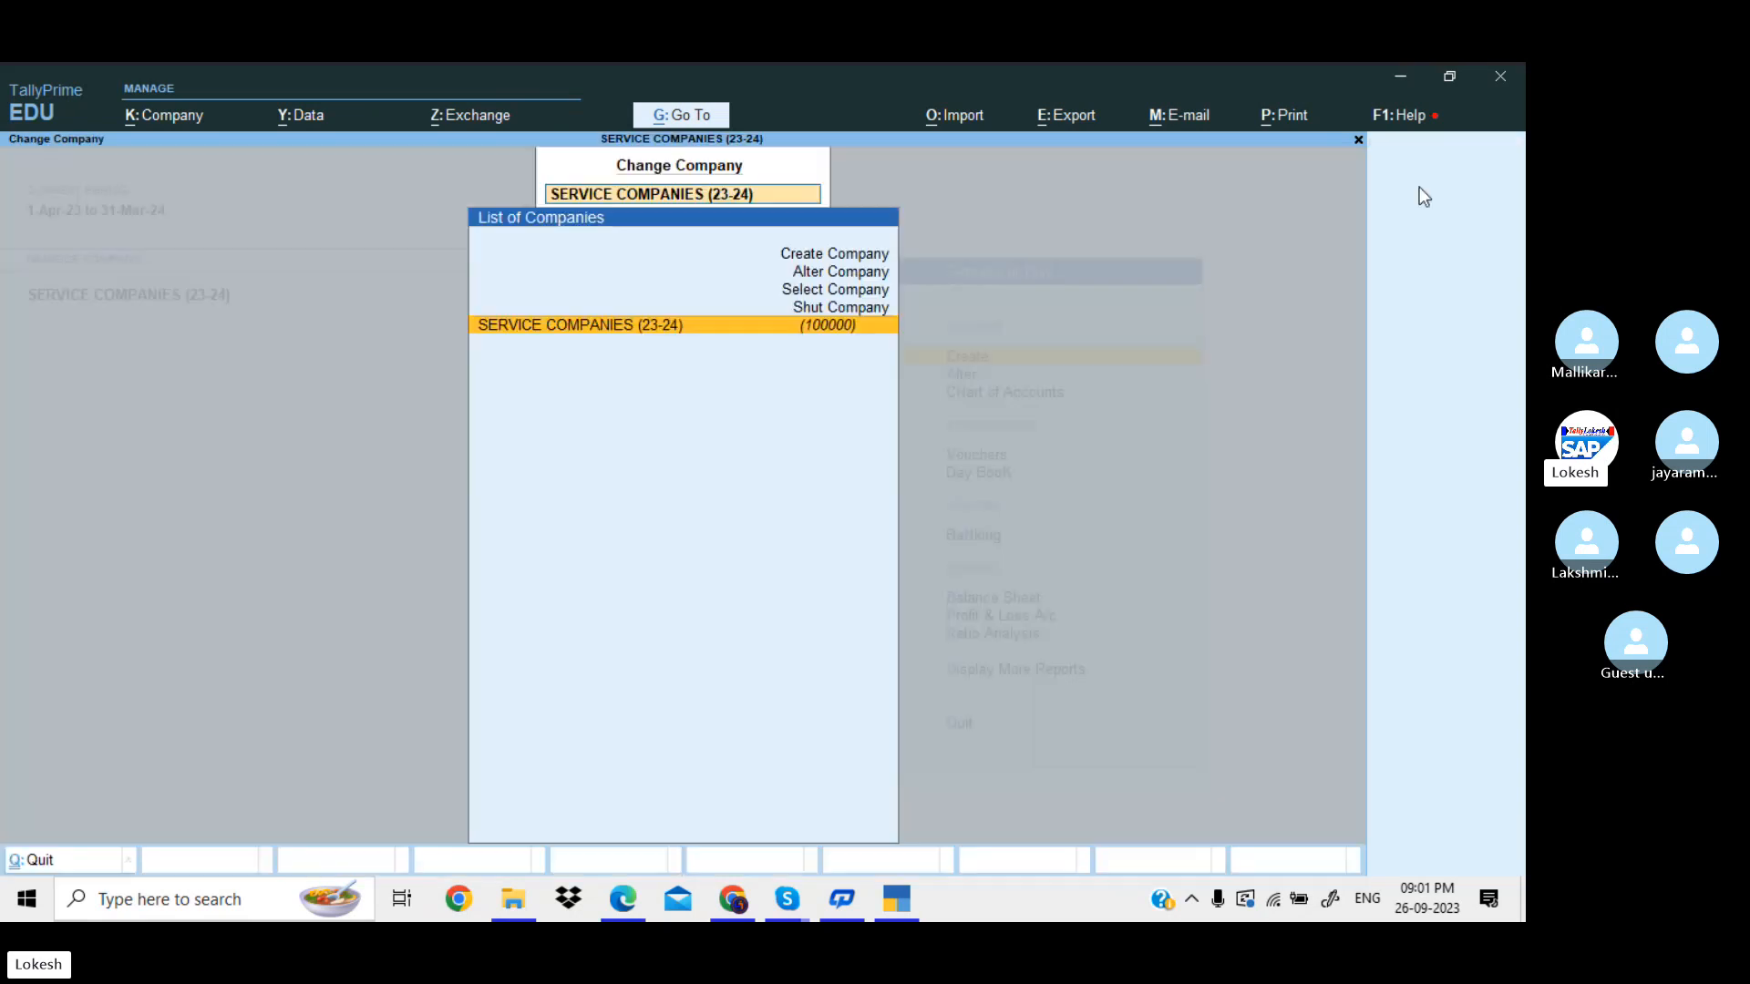
key("Up")
key("Return")
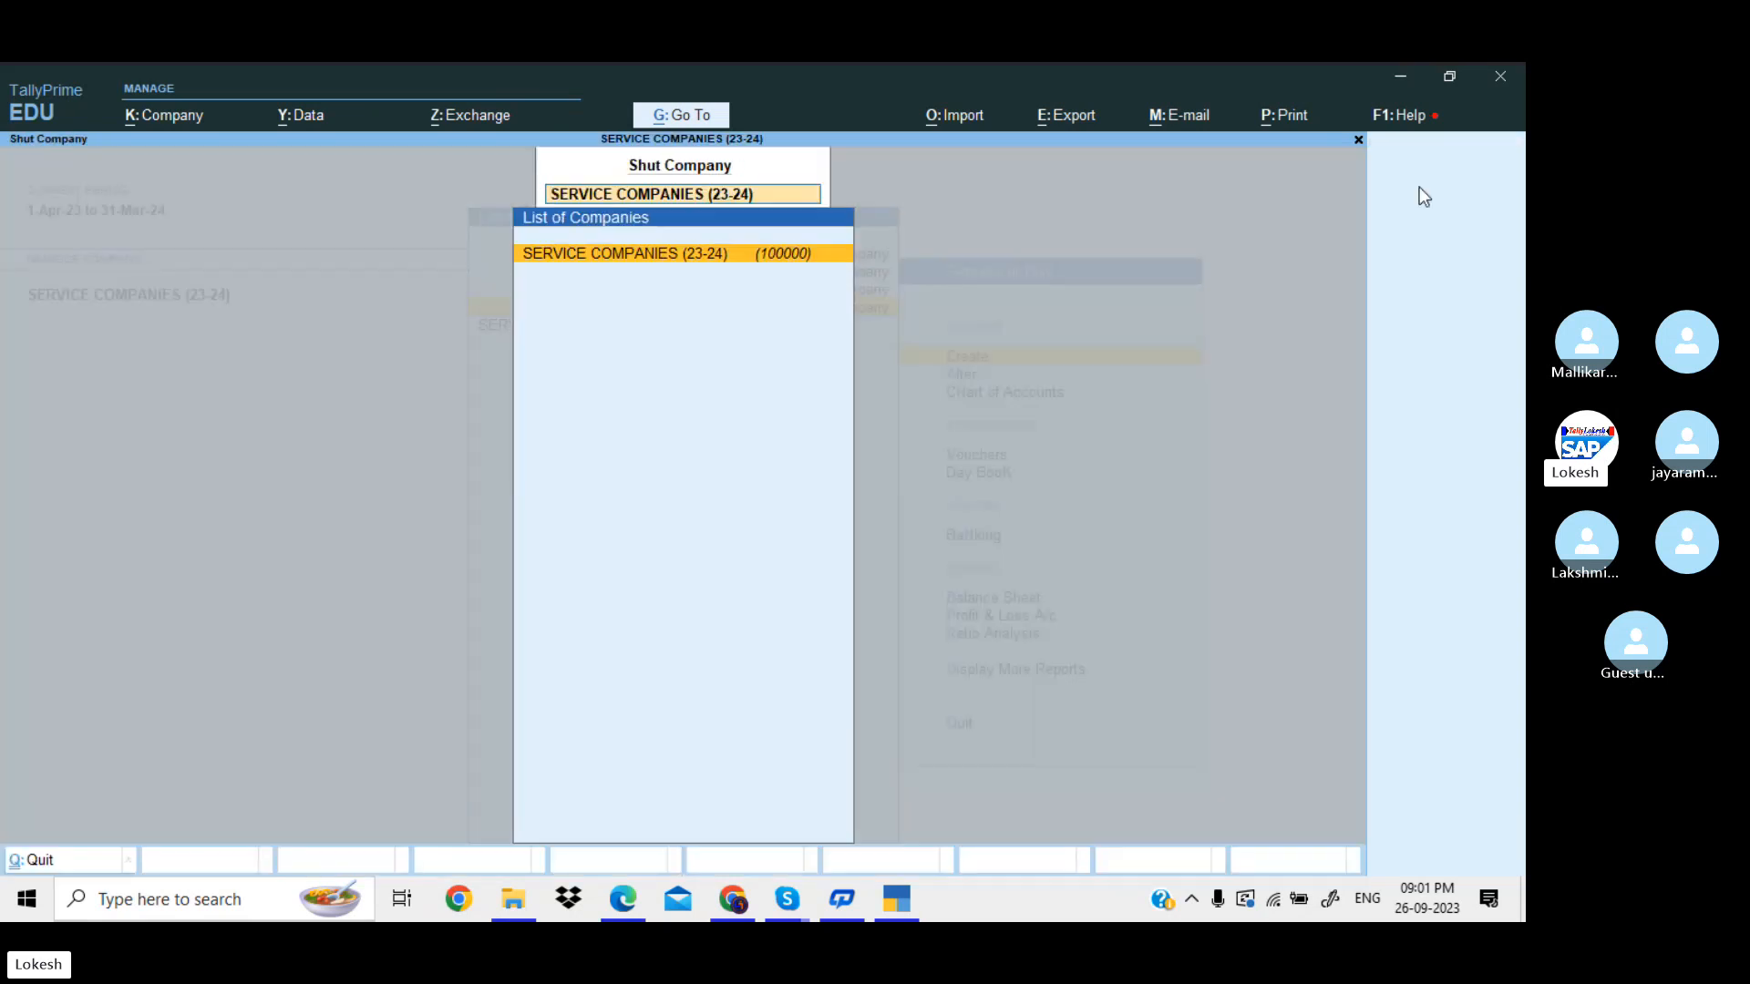
key("Return")
key("y")
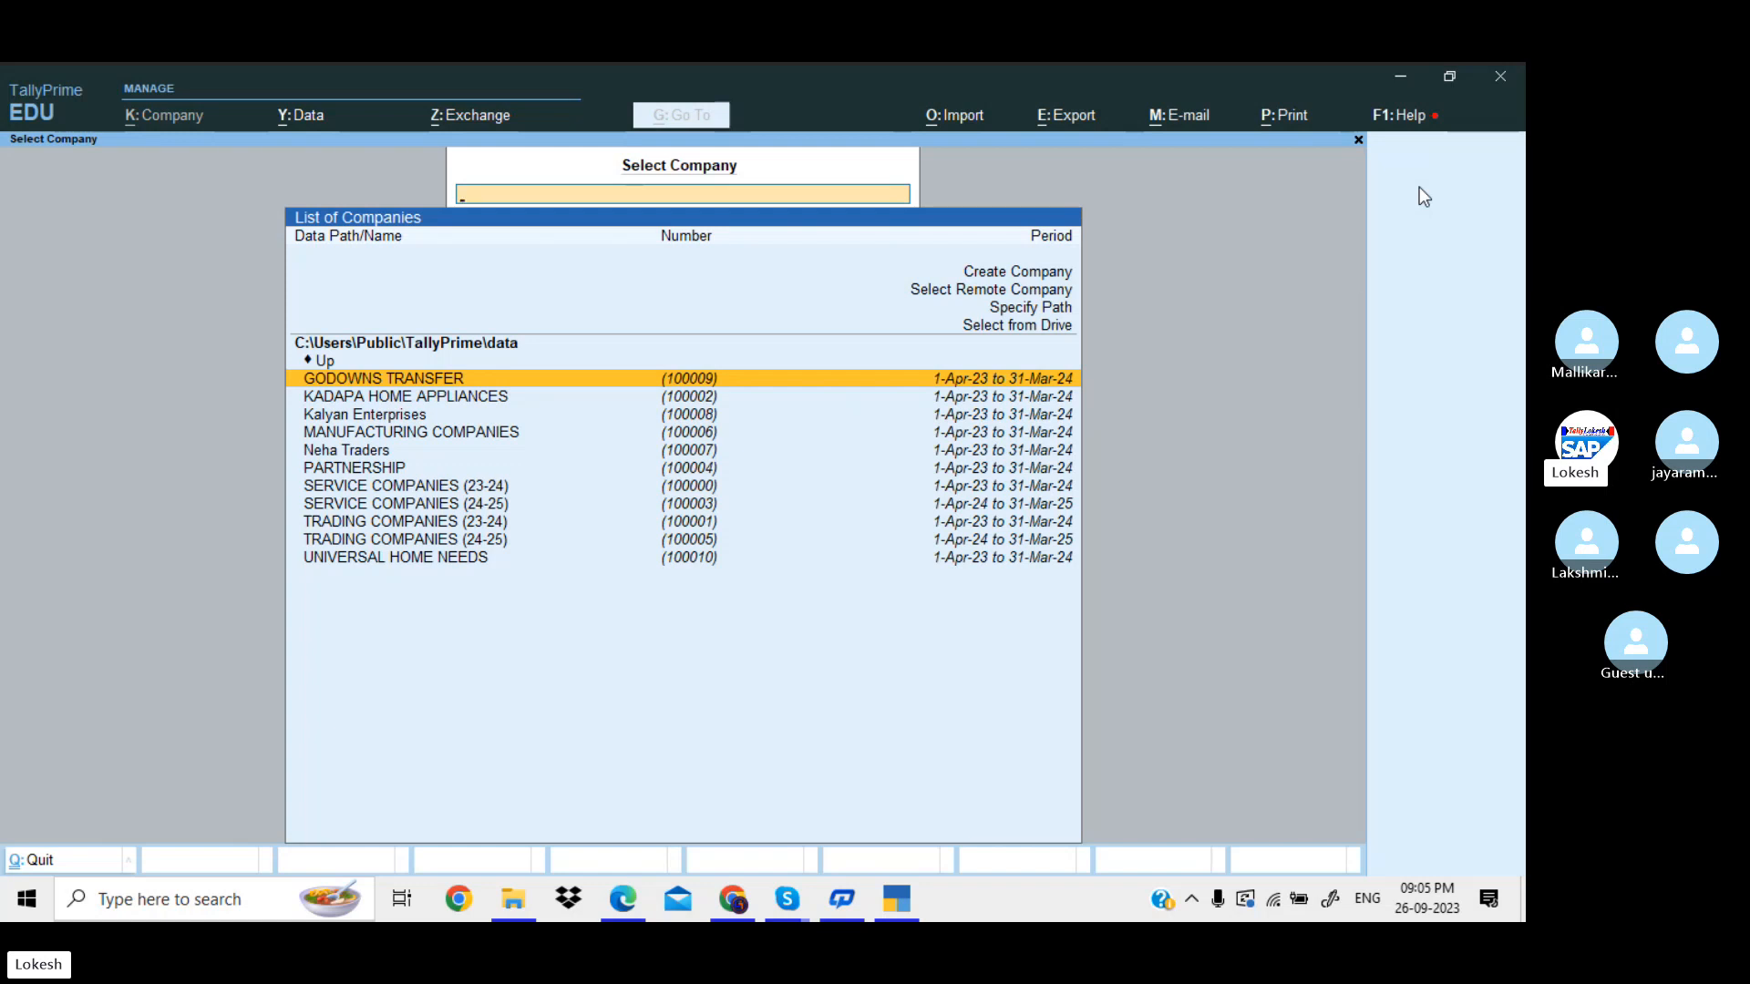
Start creating a new company and name it Super Speciality Hospital.
key("Up")
key("Up")
key("Up")
key("Up")
key("Up")
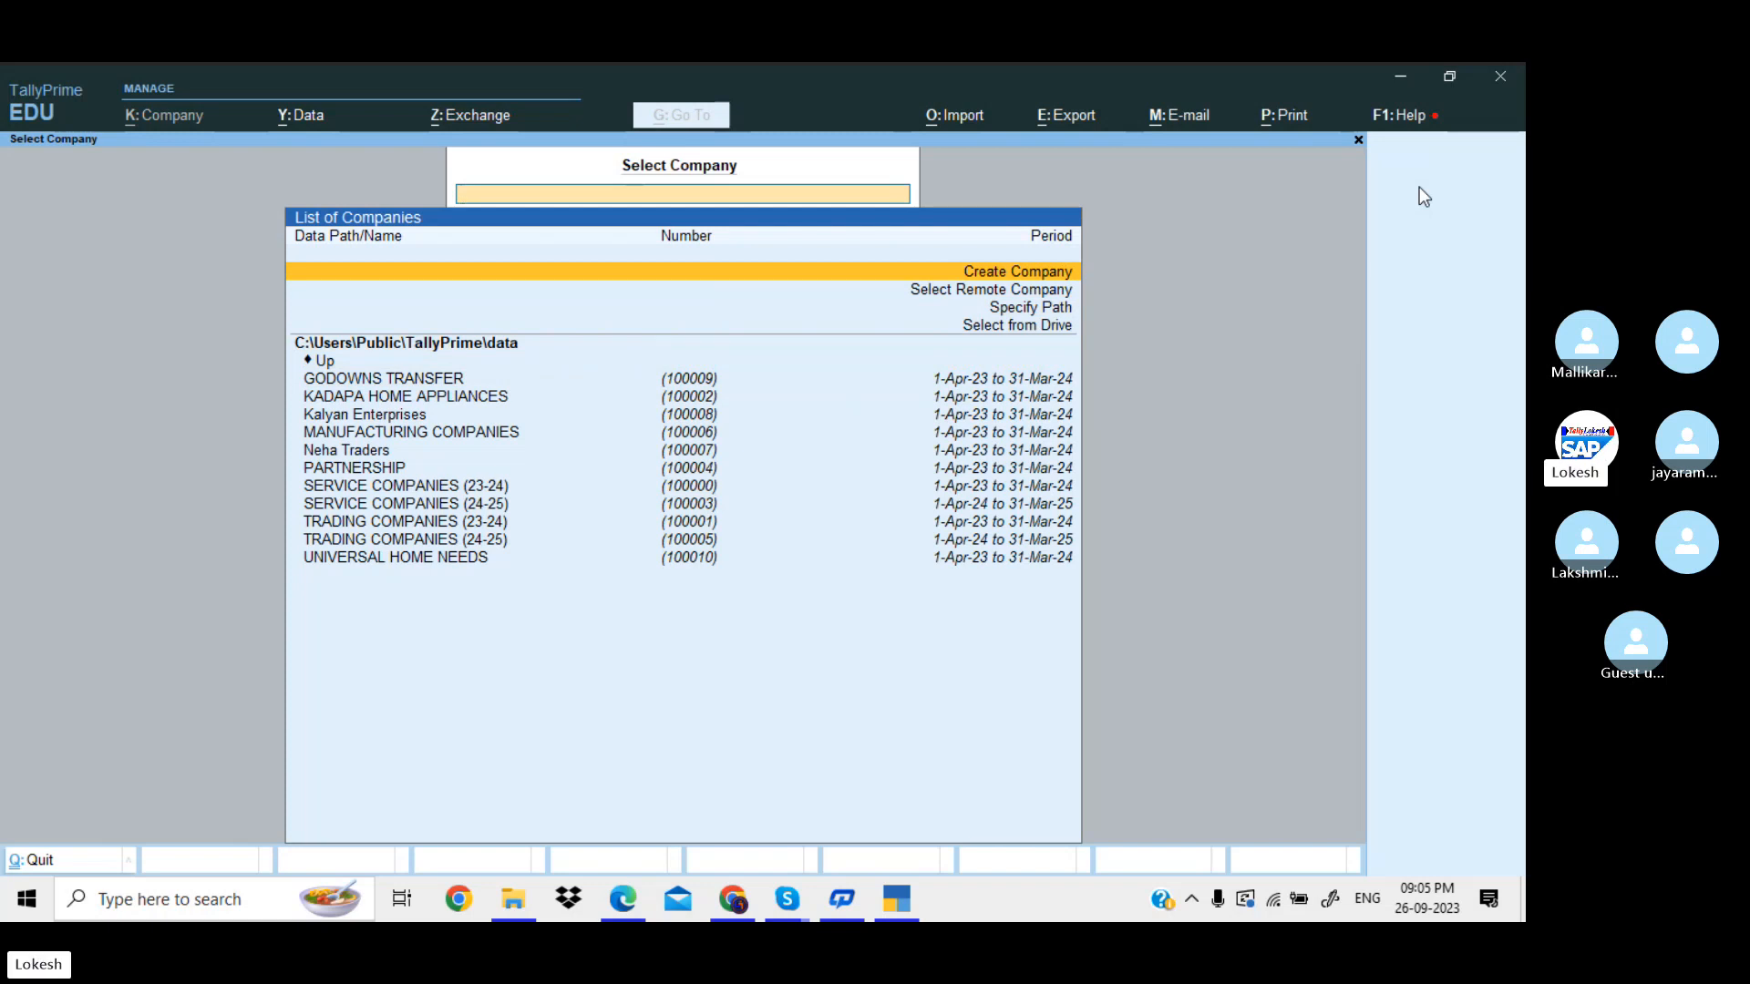
key("Return")
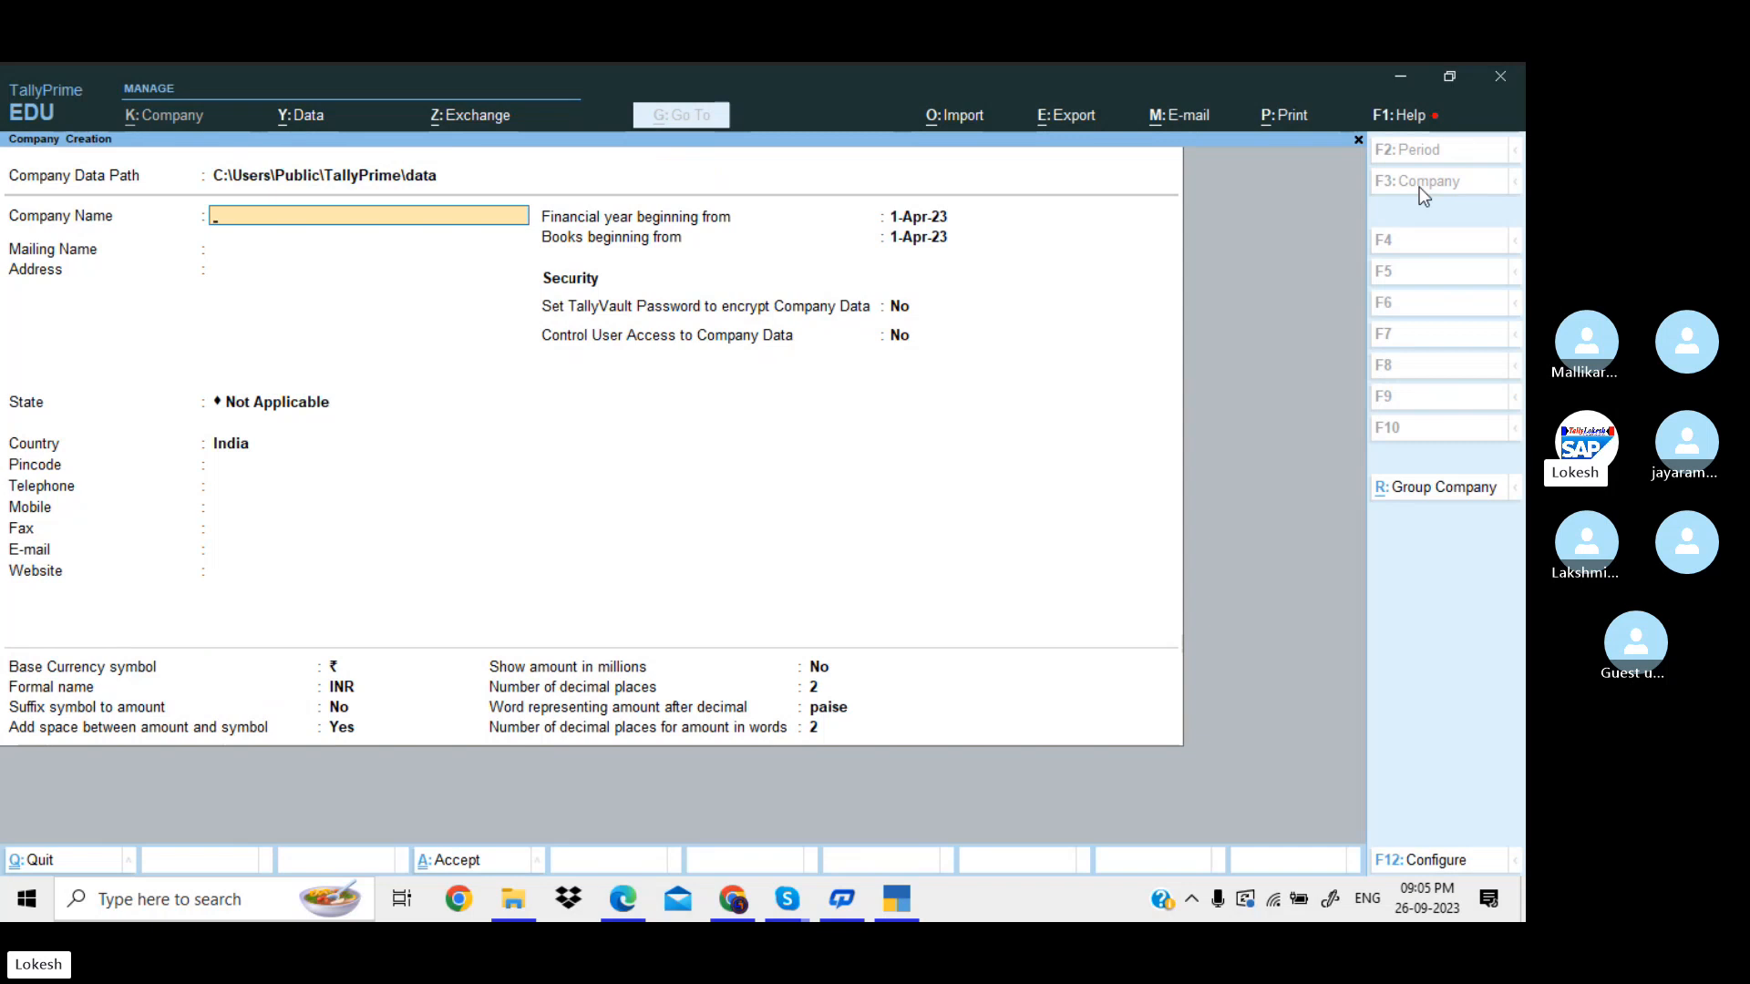
type("Su")
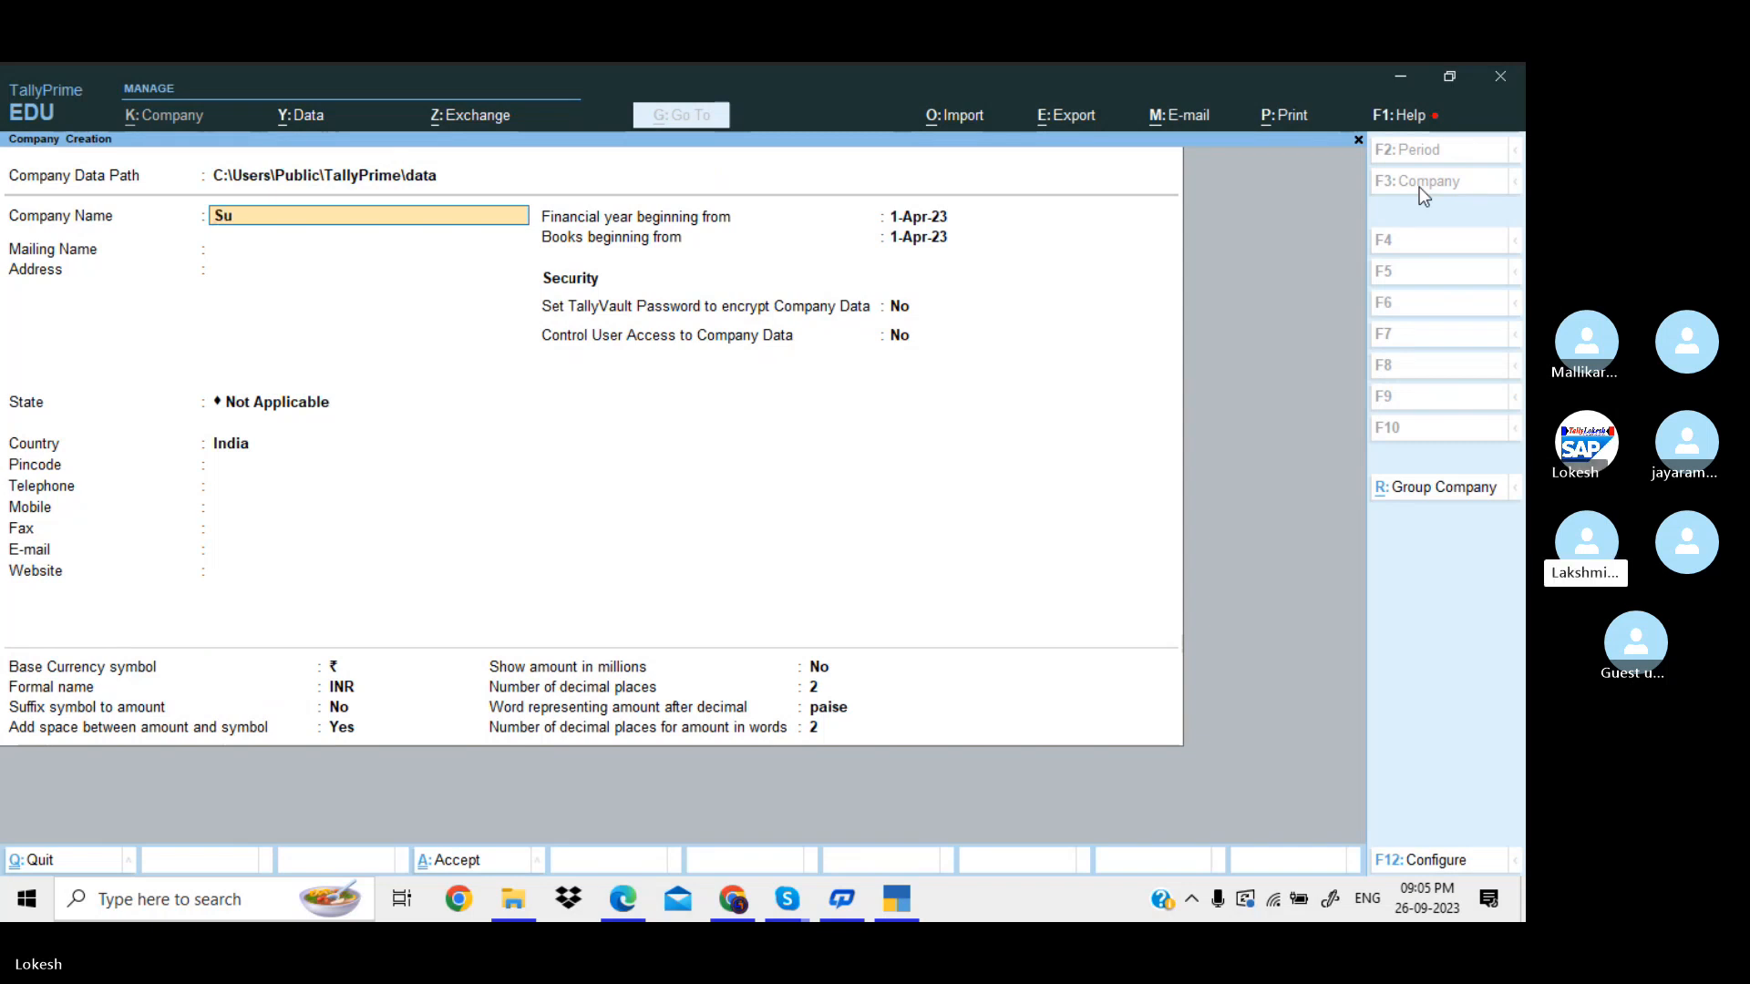
type("per S")
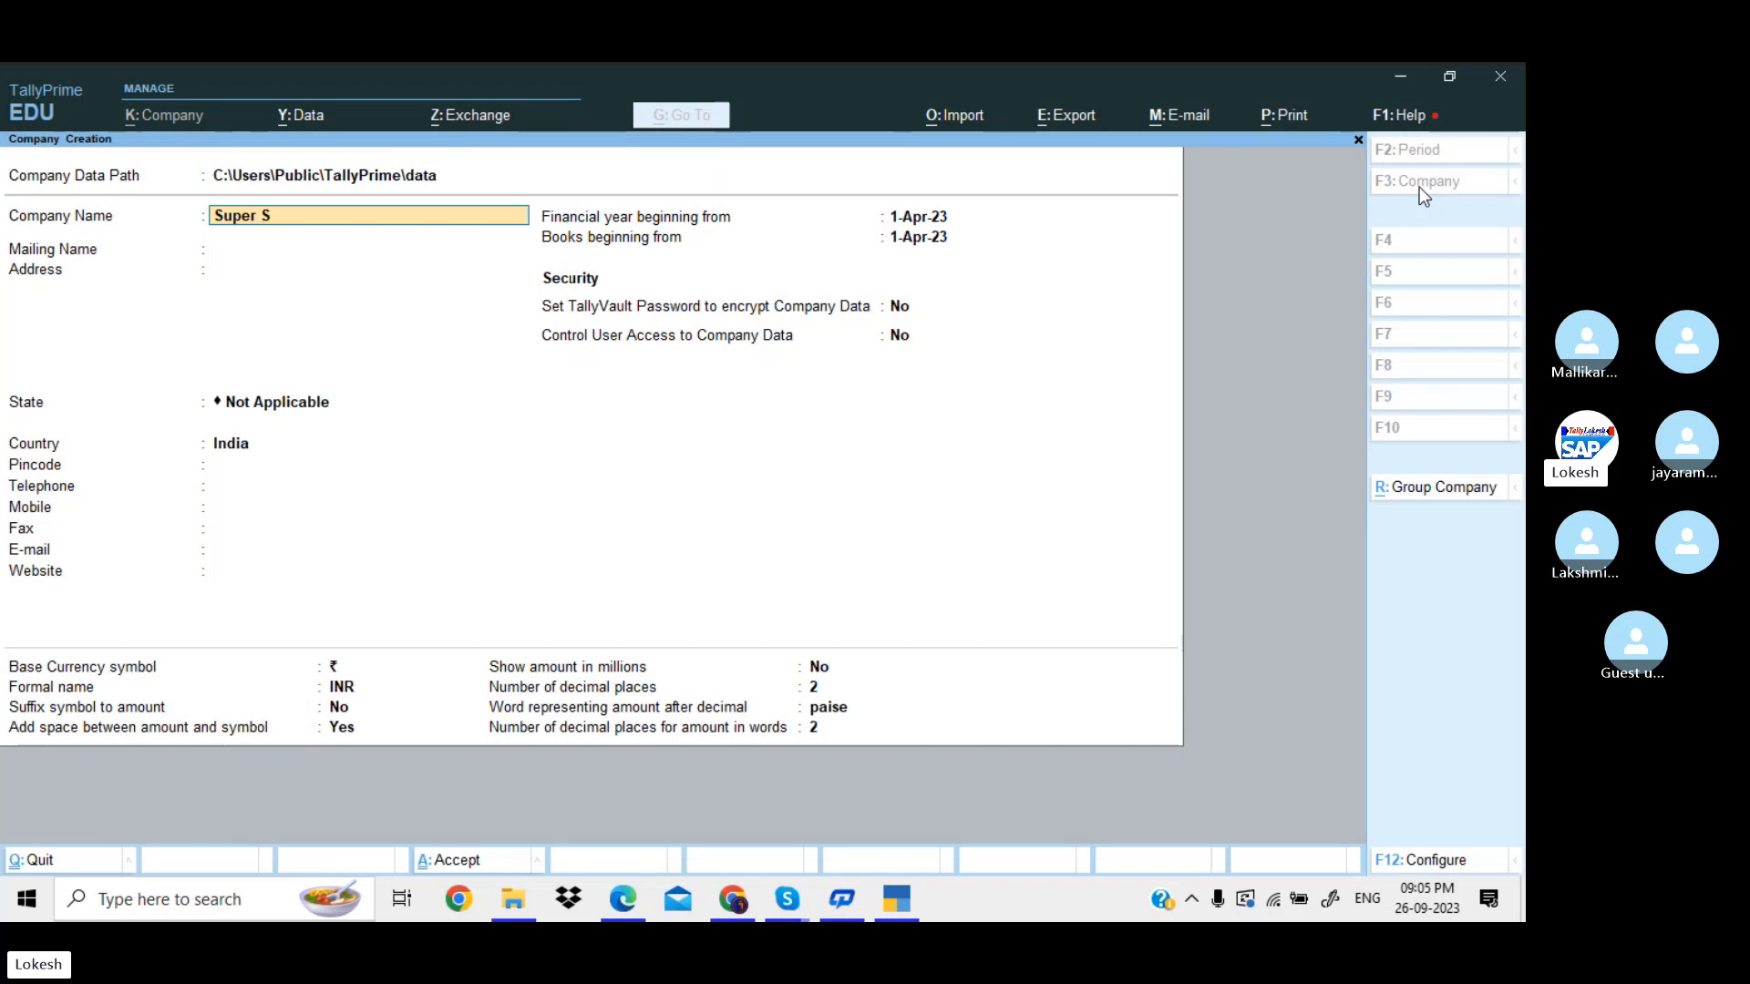
type("peciali")
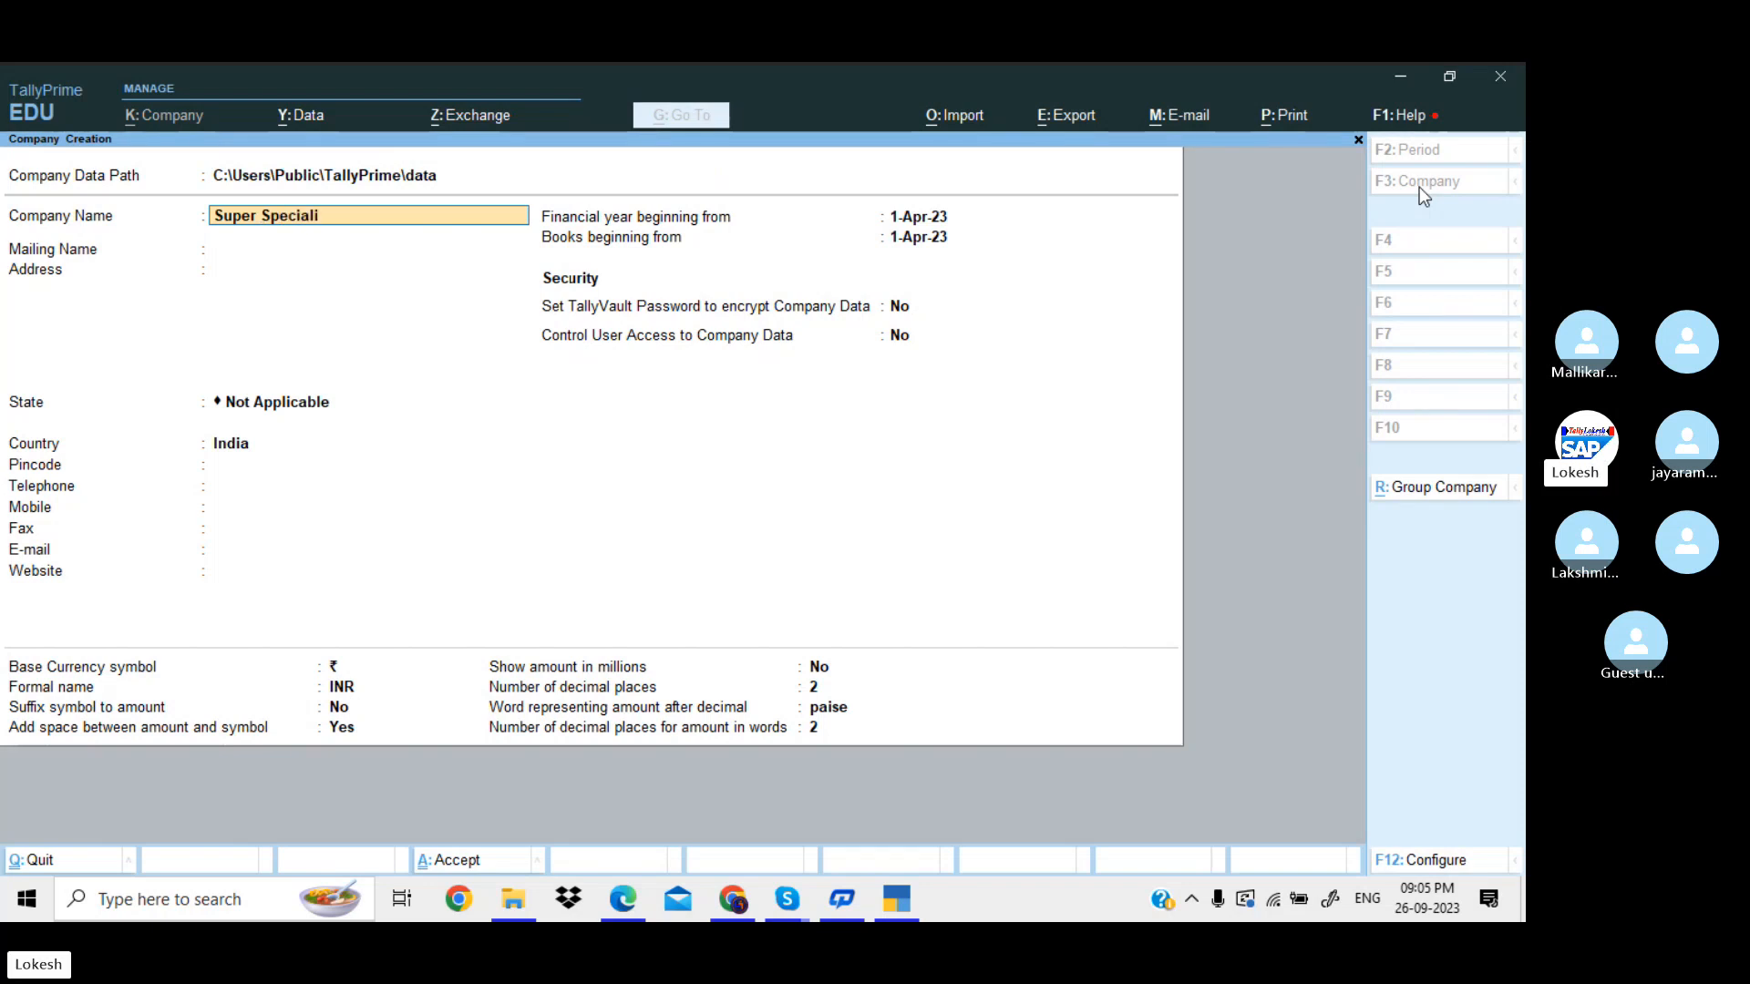
type("ty Hos")
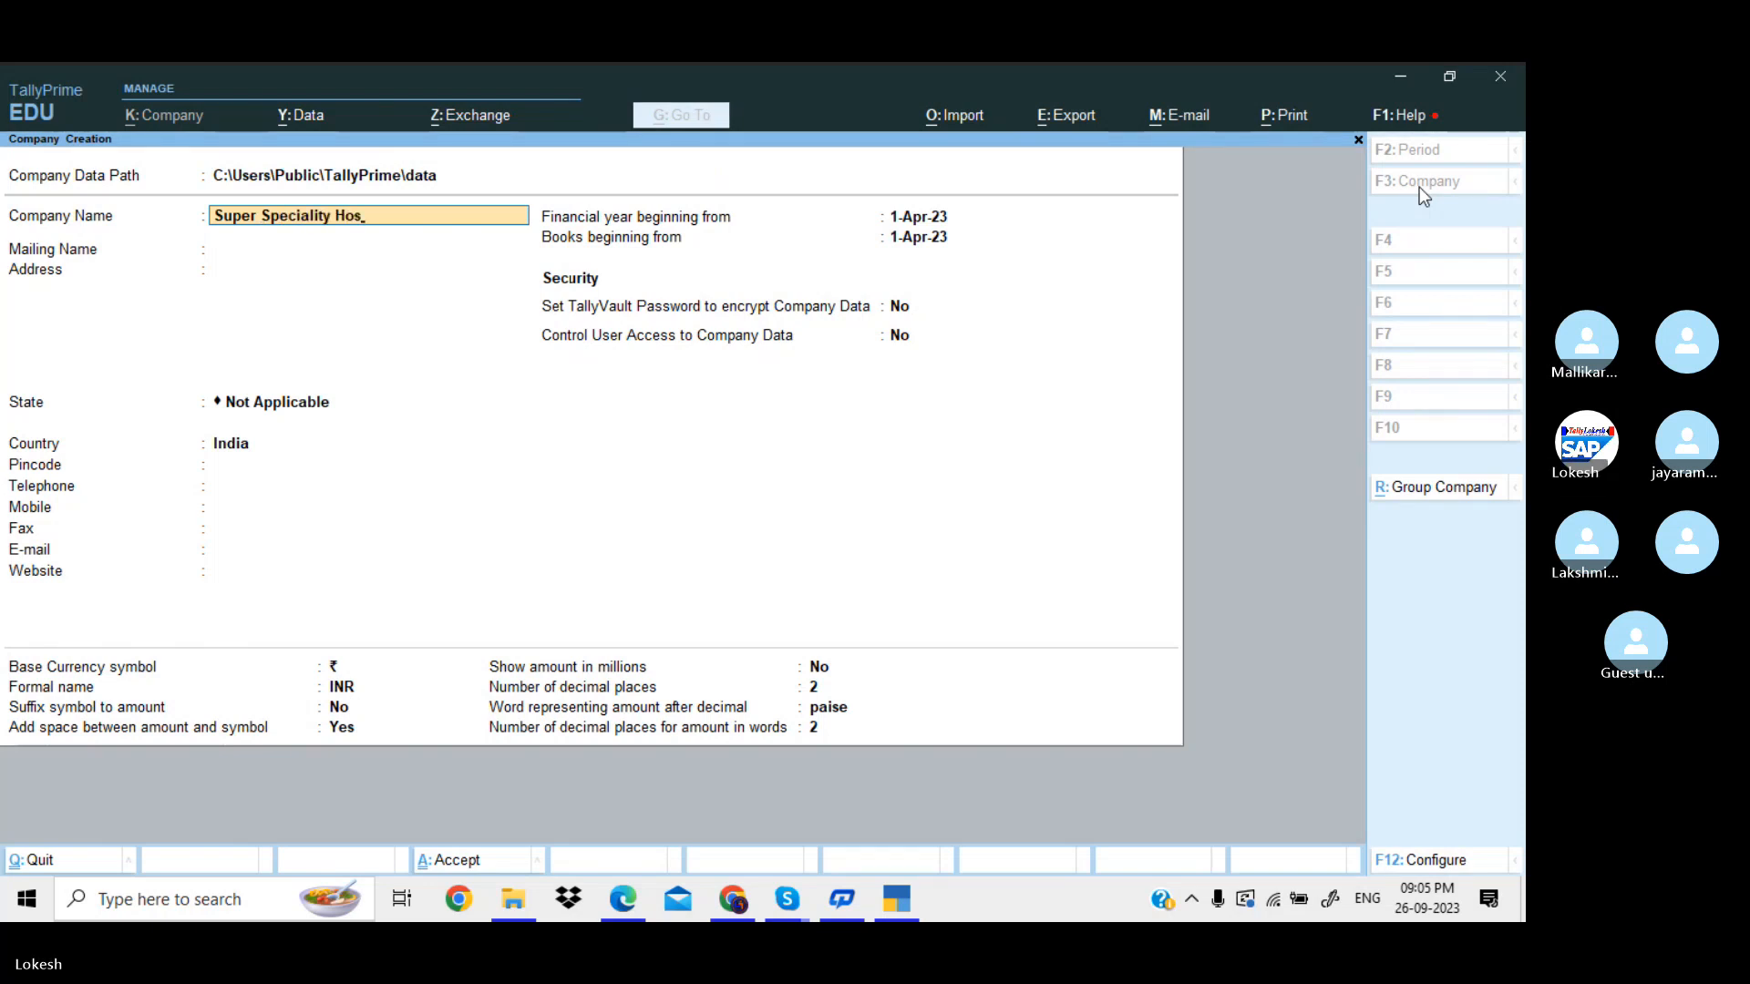
type("pital")
key("Return")
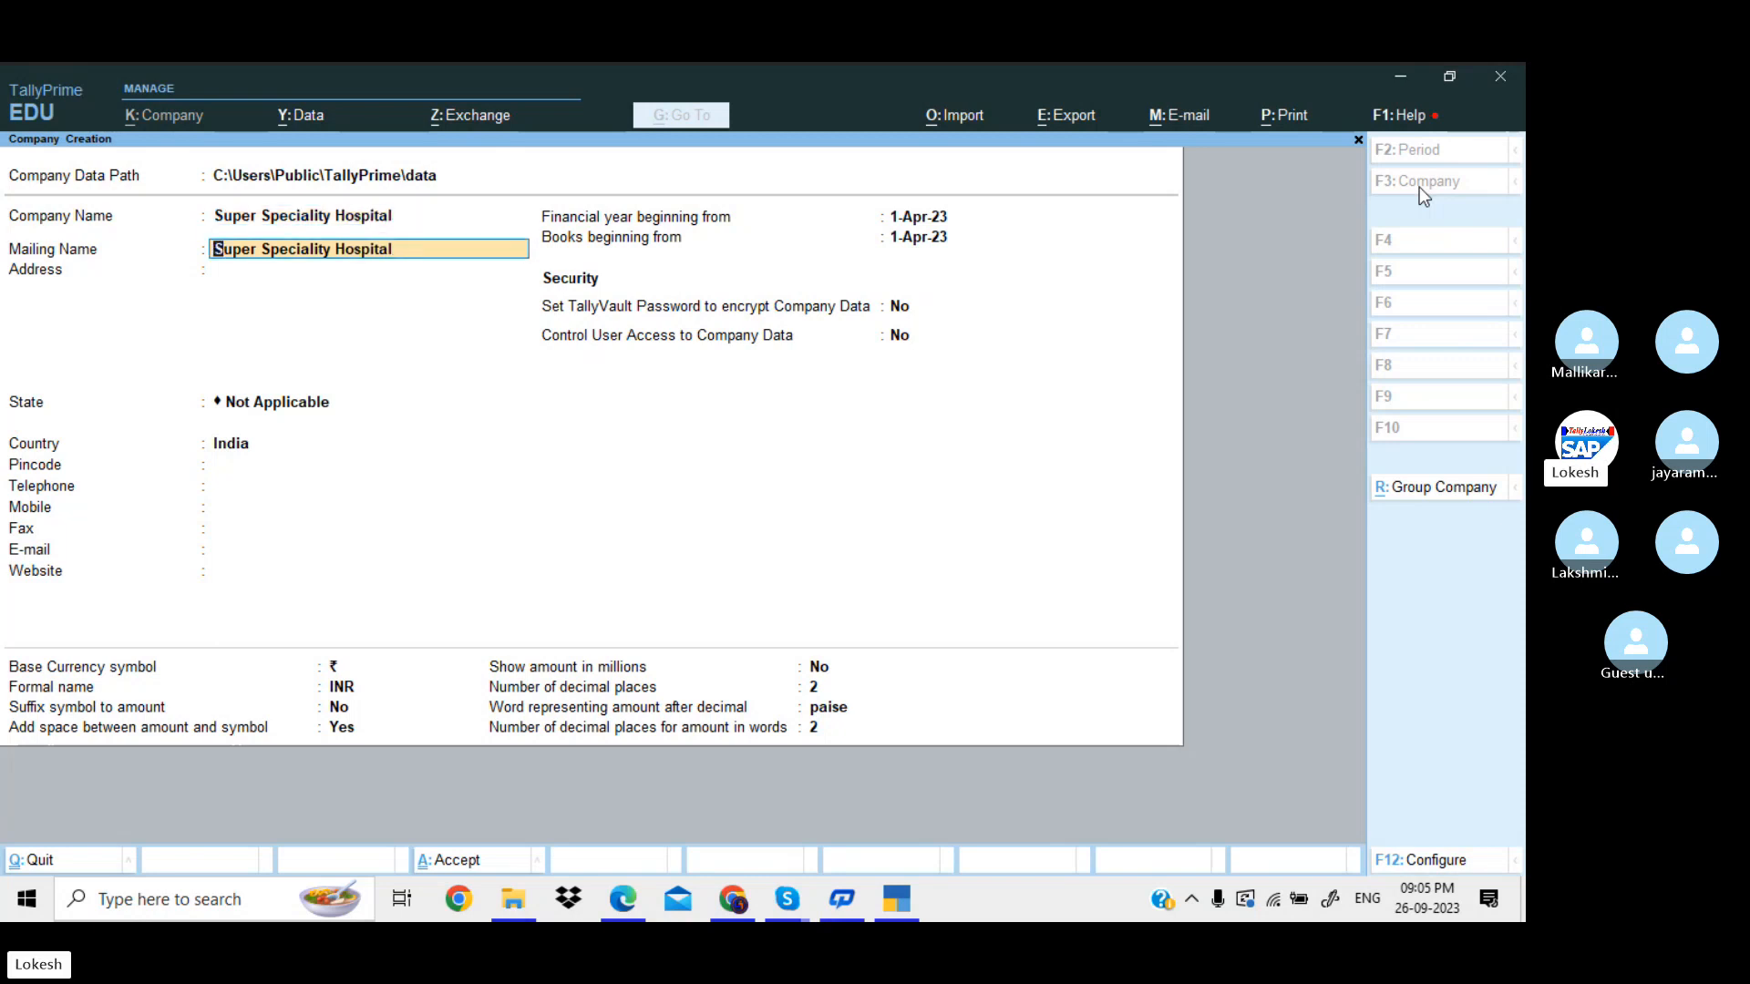
Keep the default mailing name, leave the address blank and set the company's state to Andhra Pradesh.
key("Return")
key("Return")
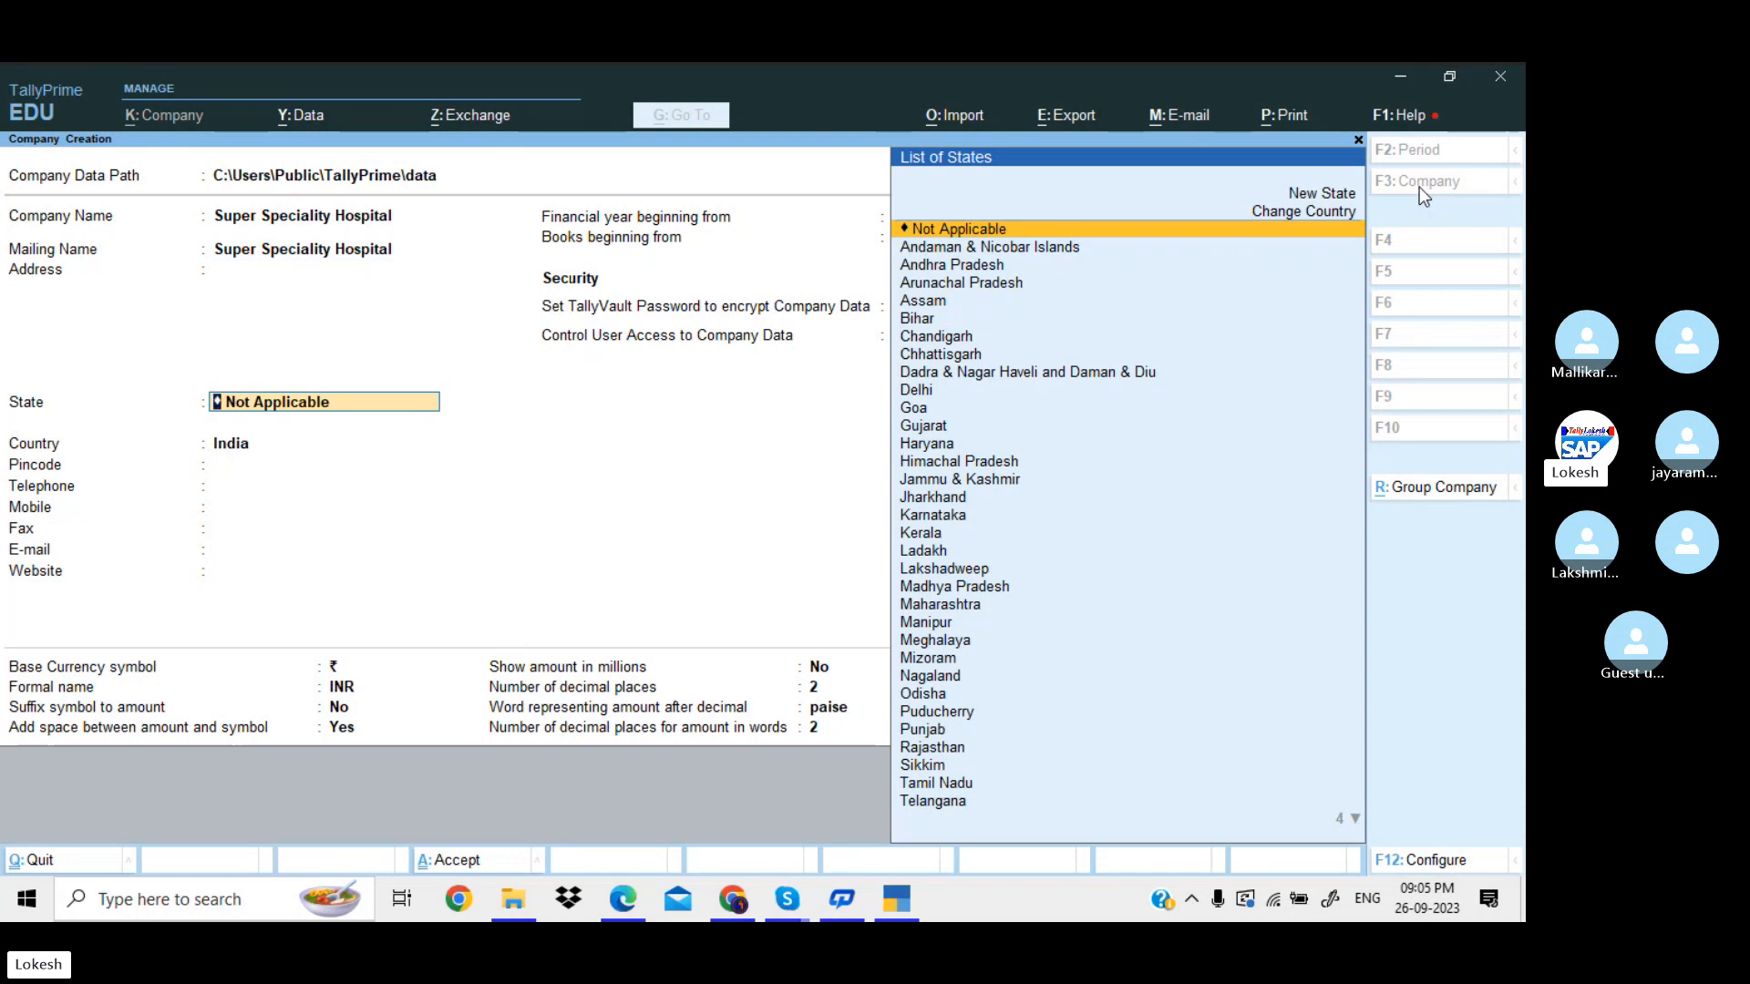
key("Down")
key("Down")
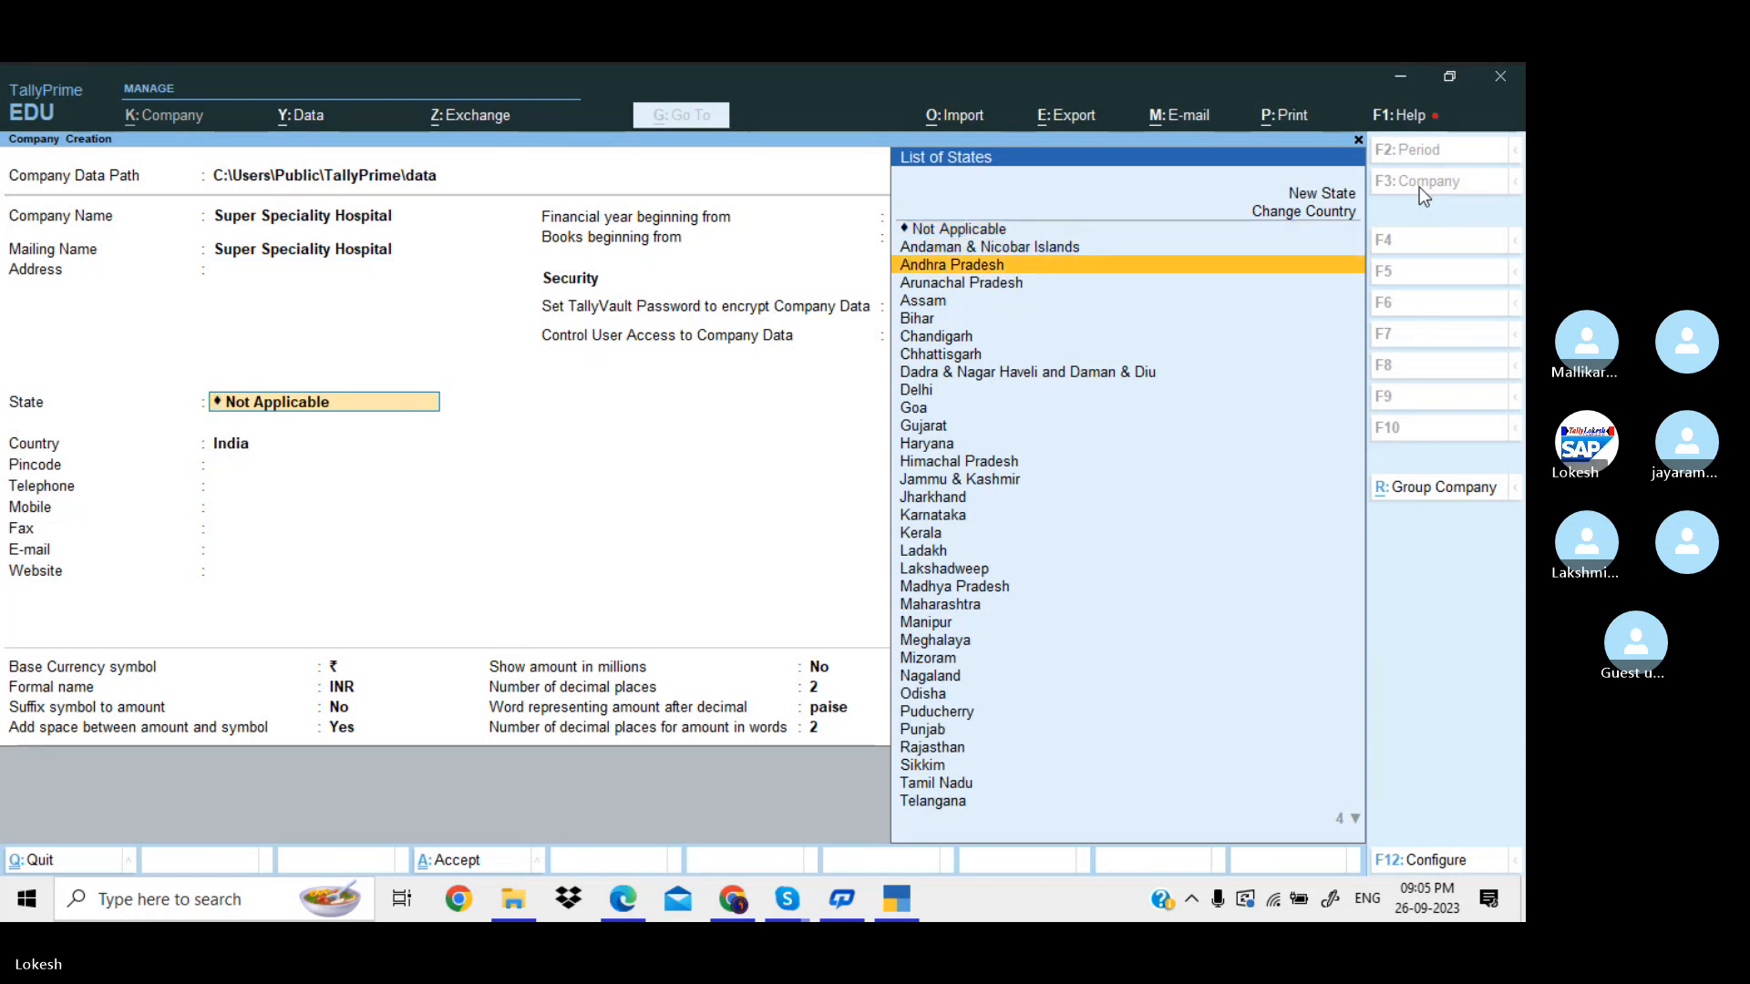
key("Return")
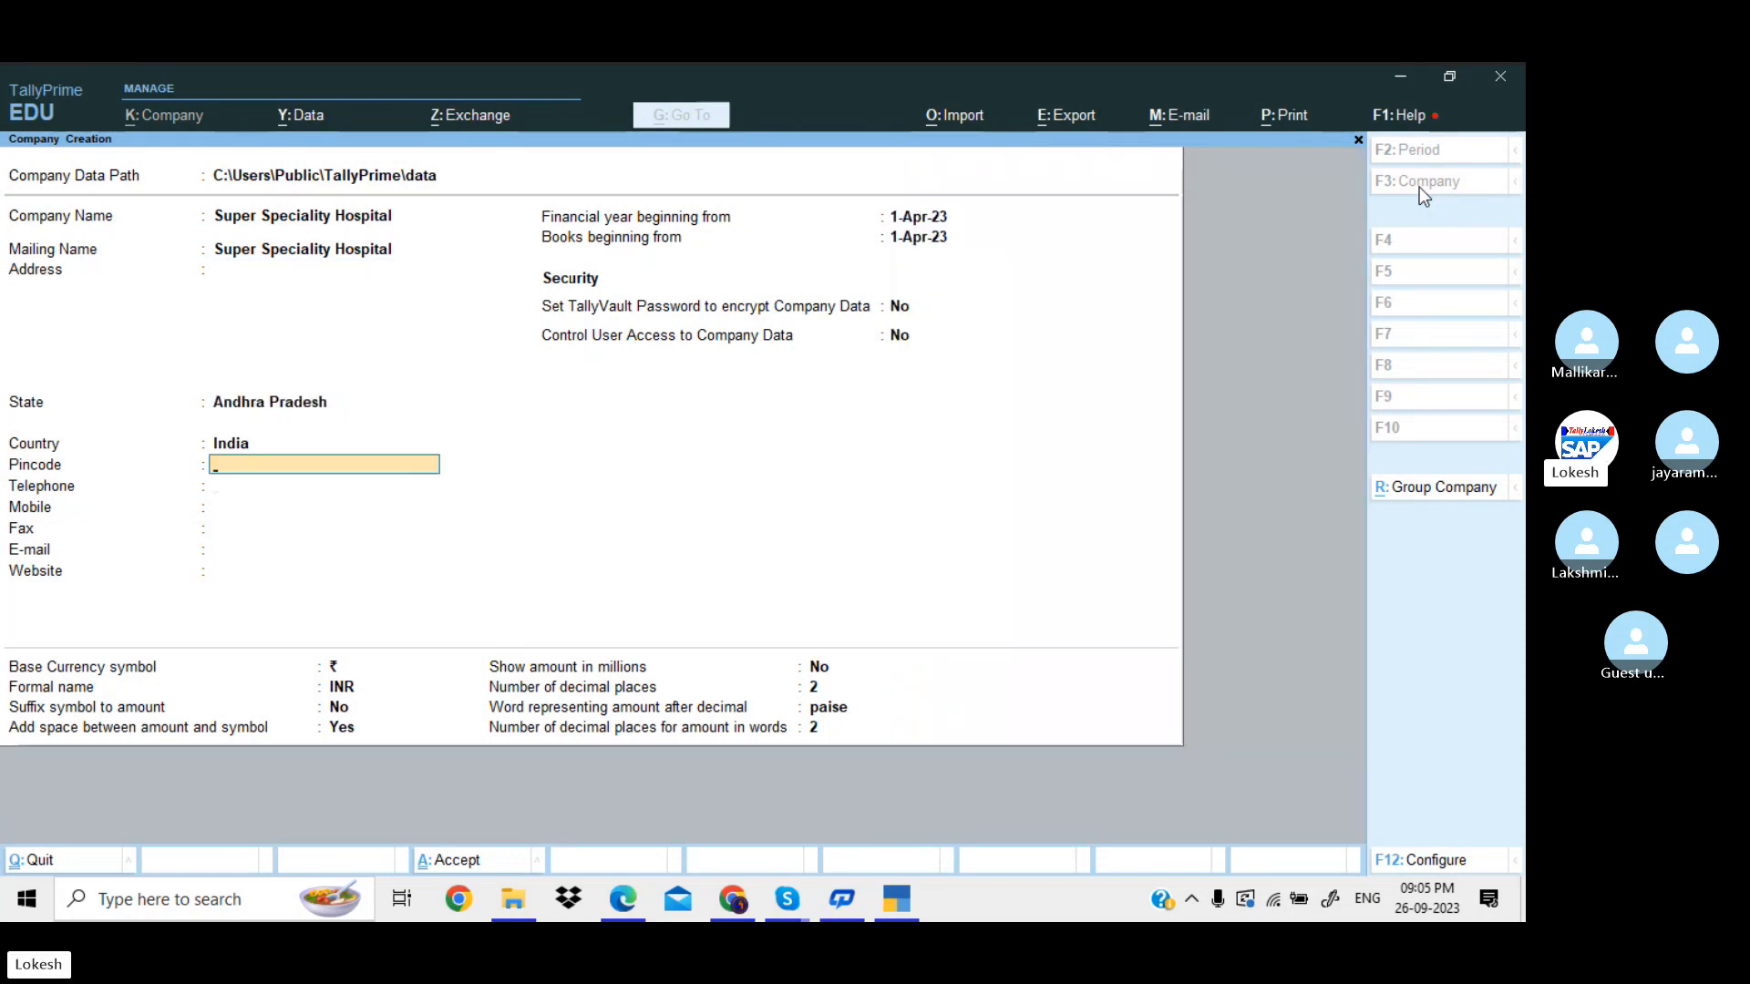
Leave the contact fields blank, keep the default financial year, security and currency settings, and accept the company creation.
key("Return")
key("Return")
key("Return")
key("Return")
key("Return")
key("Return")
key("Return")
key("Return")
key("Return")
key("Return")
key("Return")
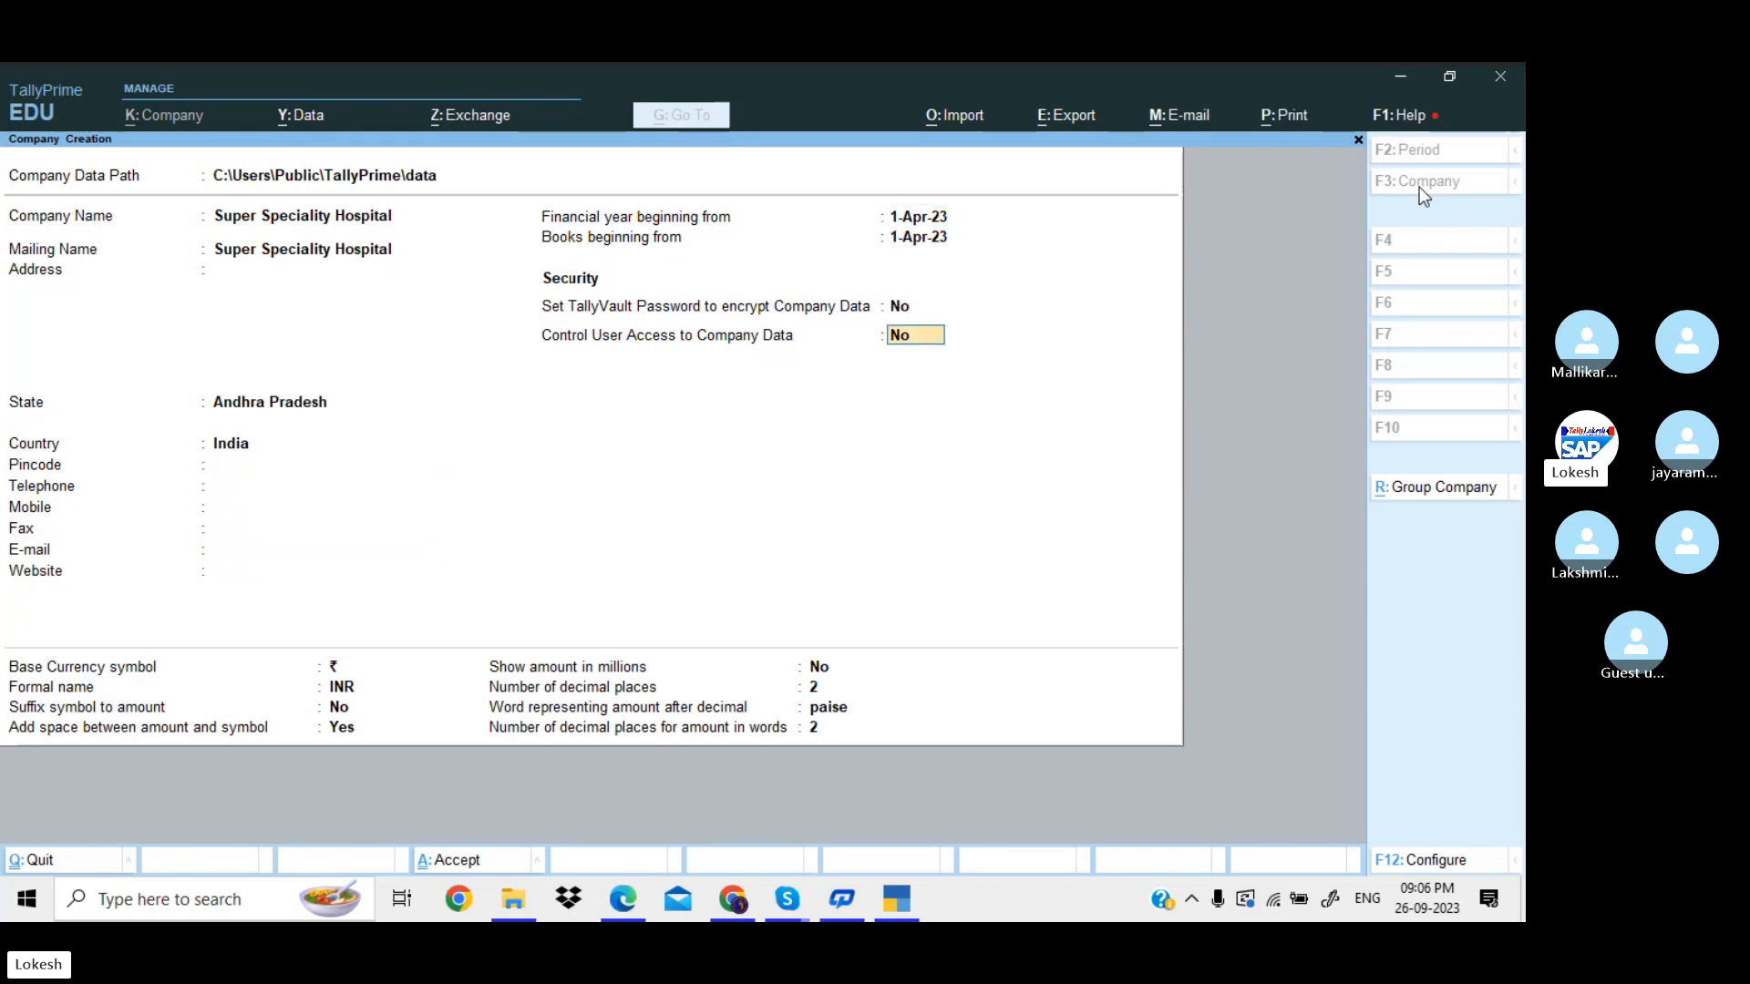
key("Return")
key("Return")
key("Return")
key("Return")
key("Return")
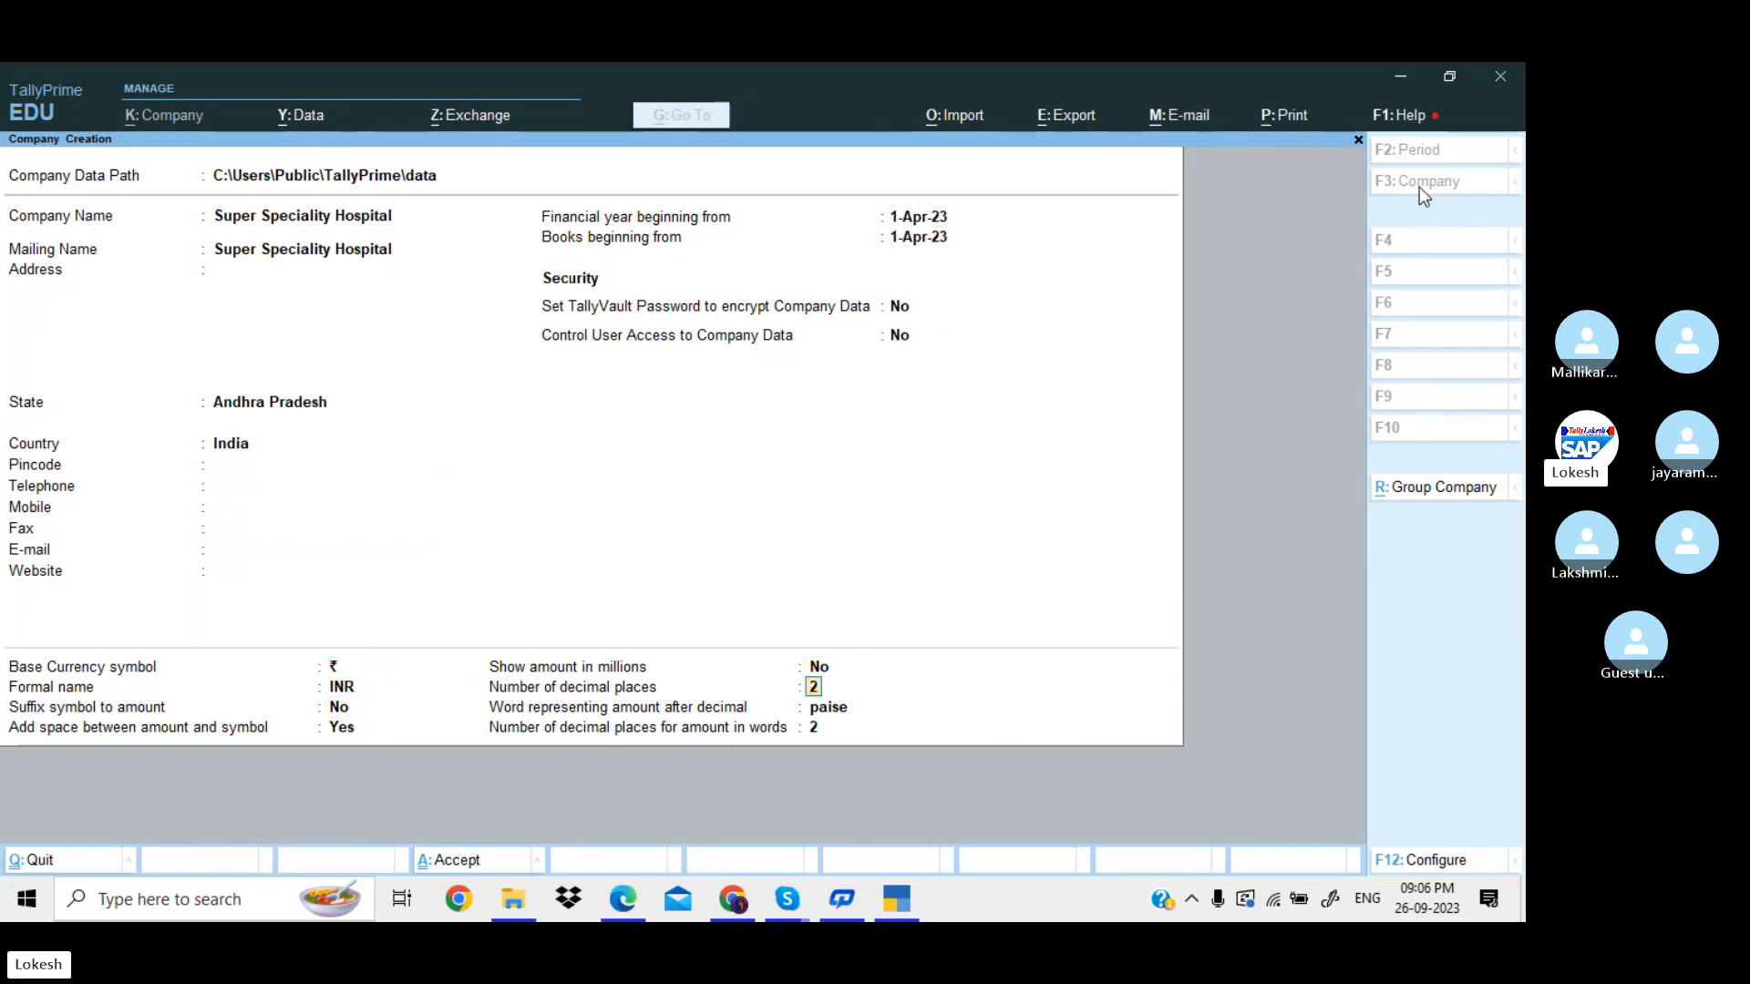
key("Return")
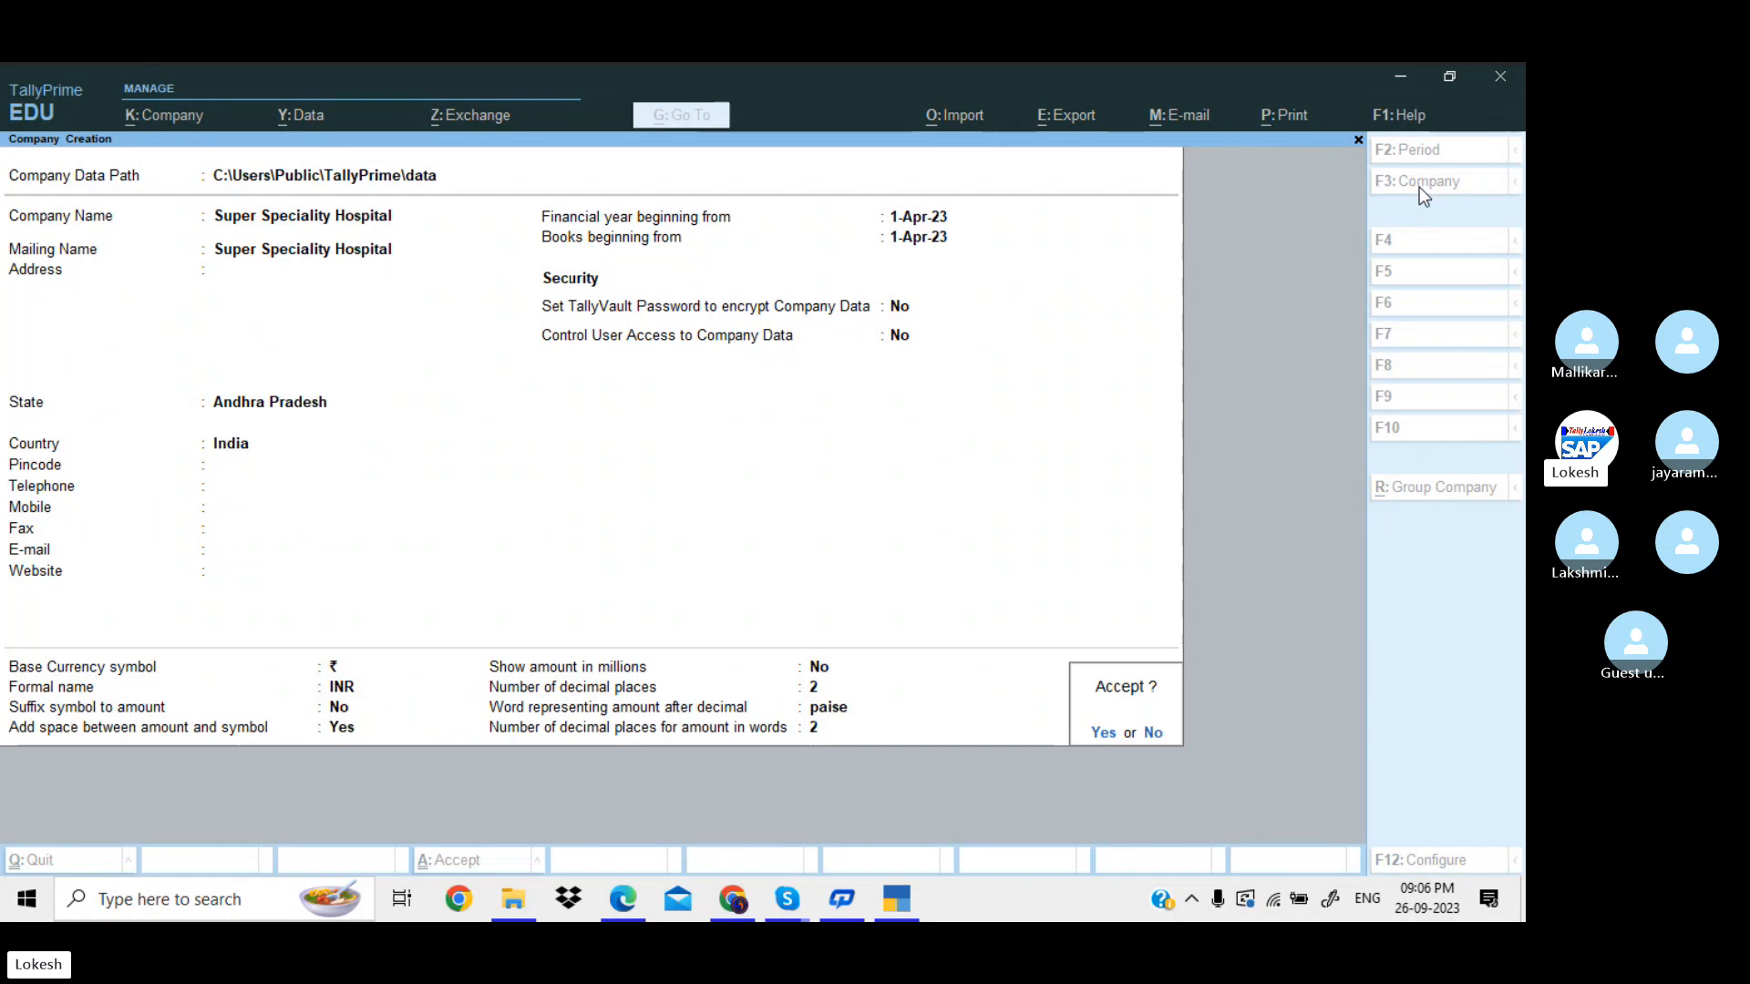
key("Return")
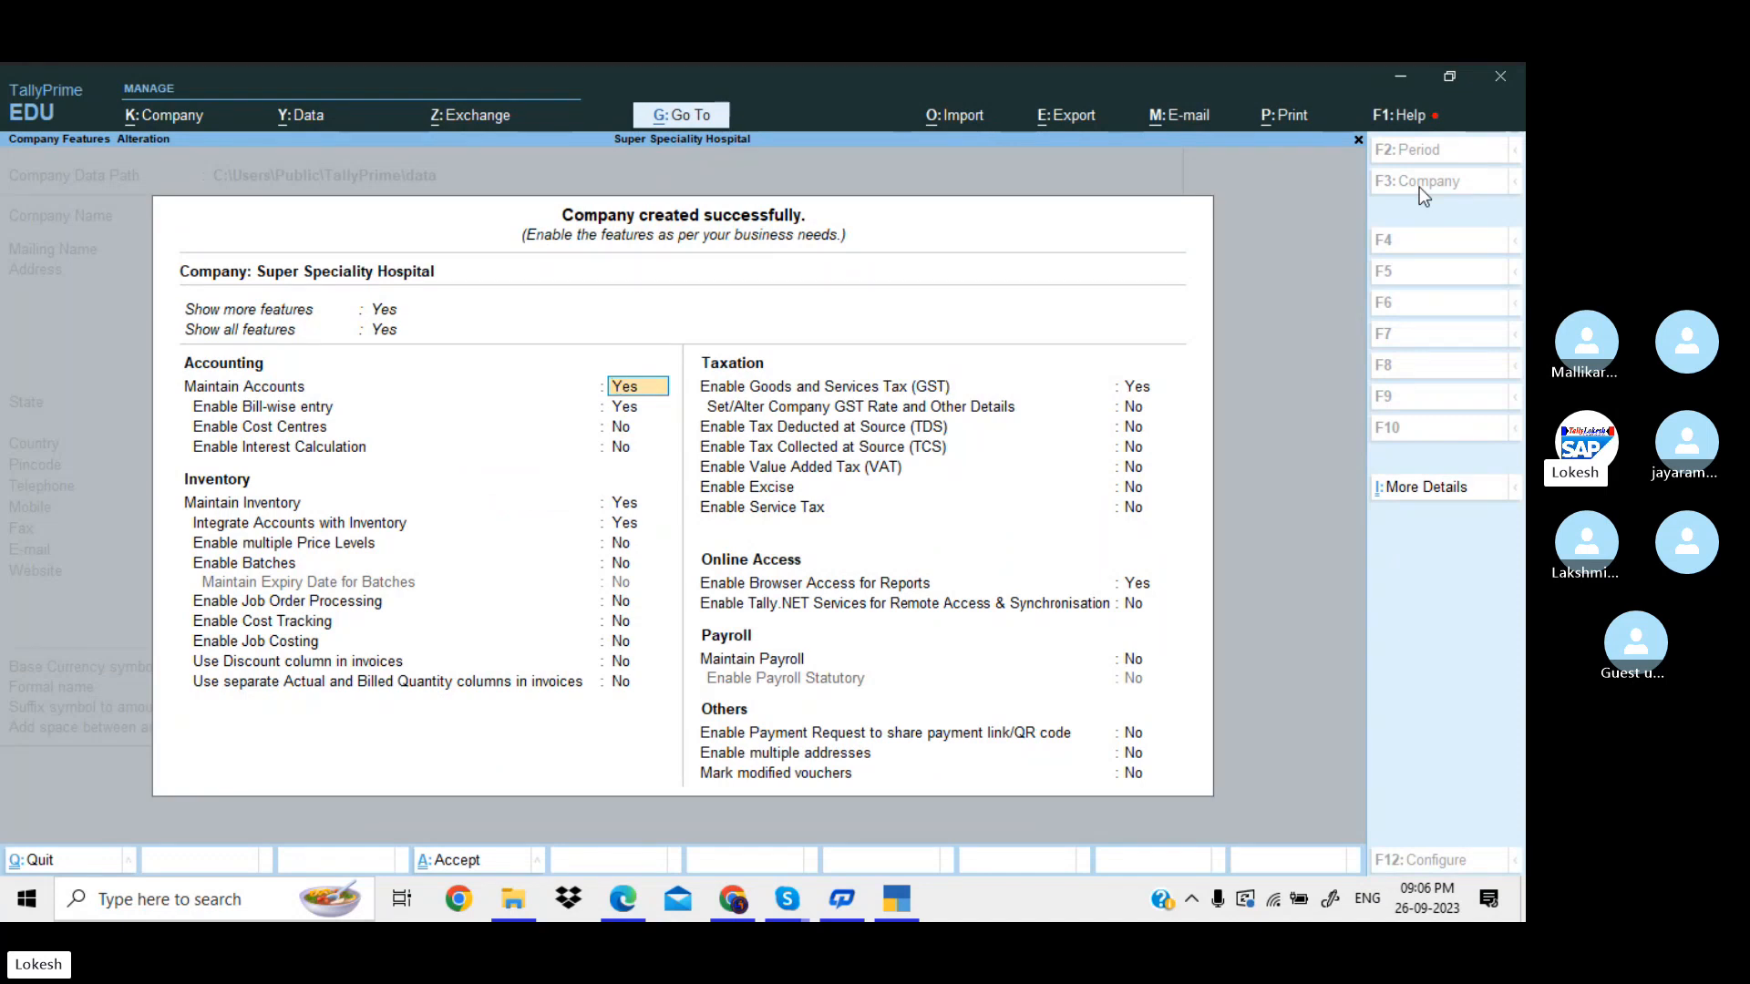
Set Enable Bill-wise entry and Maintain Inventory to No in the company features.
key("Return")
key("n")
key("Return")
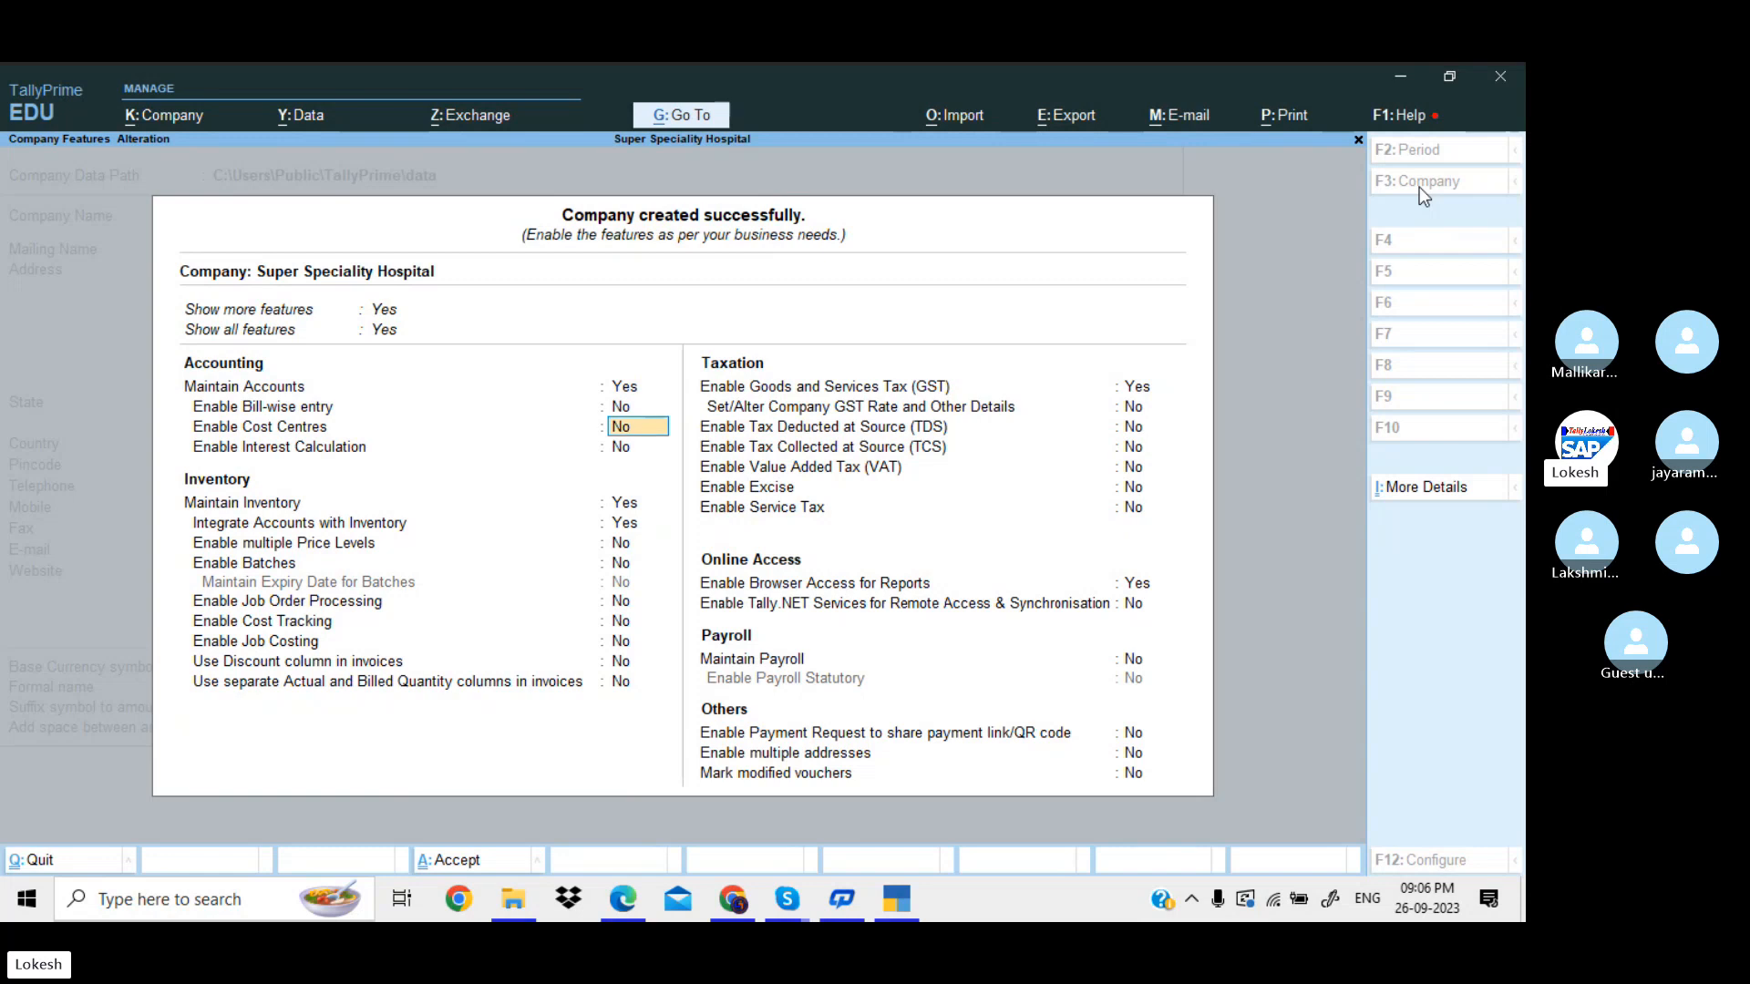
key("Return")
key("Return")
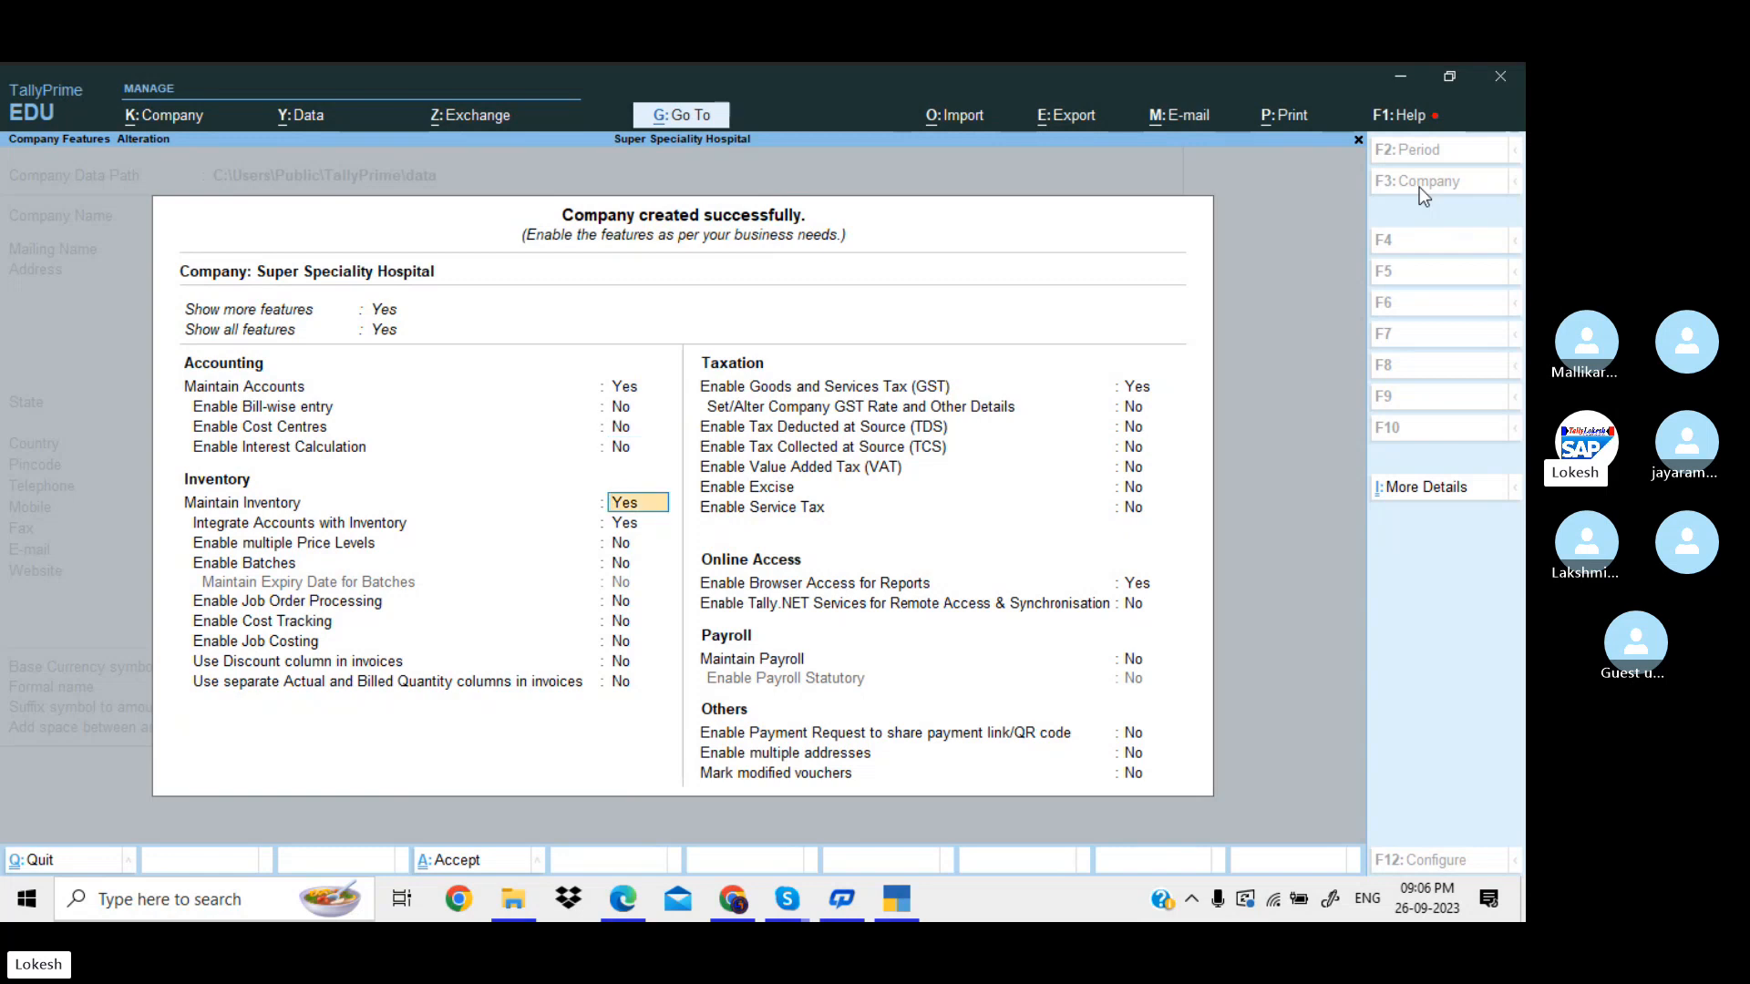
type("n")
key("Return")
Set Enable Goods and Services Tax (GST) to No and keep the other taxation features disabled.
type("n")
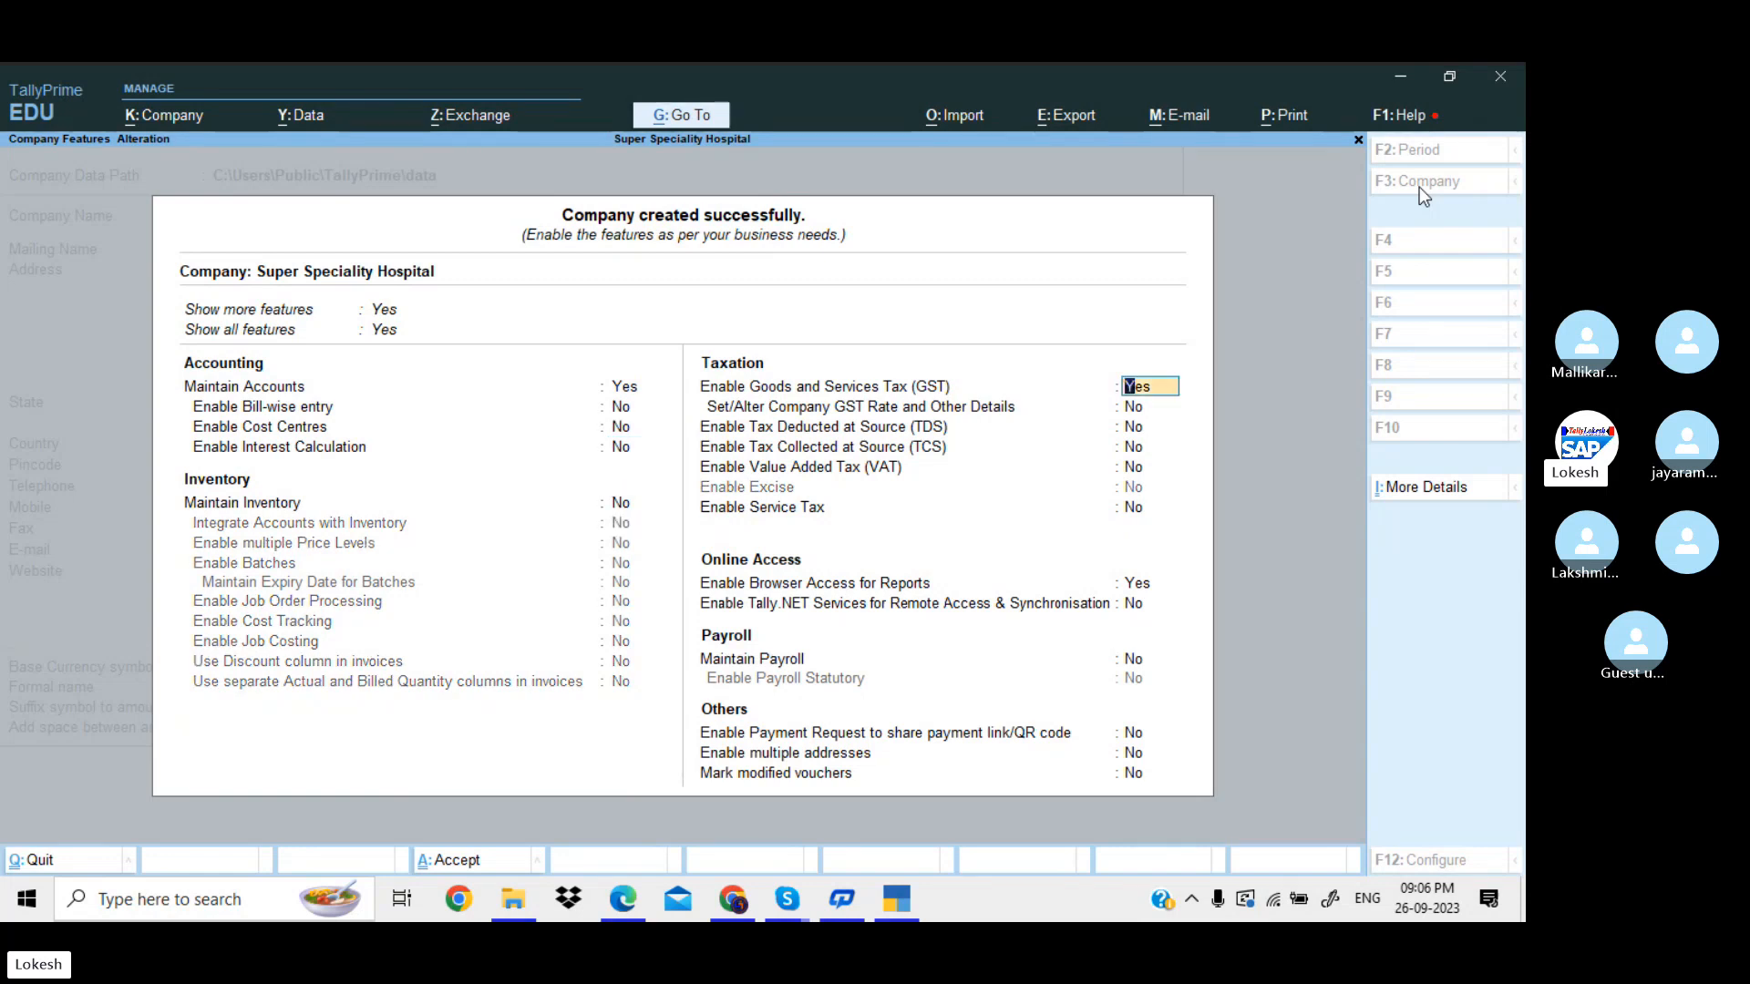
key("Return")
key("Return")
key("Return")
key("Return")
key("Return")
key("Return")
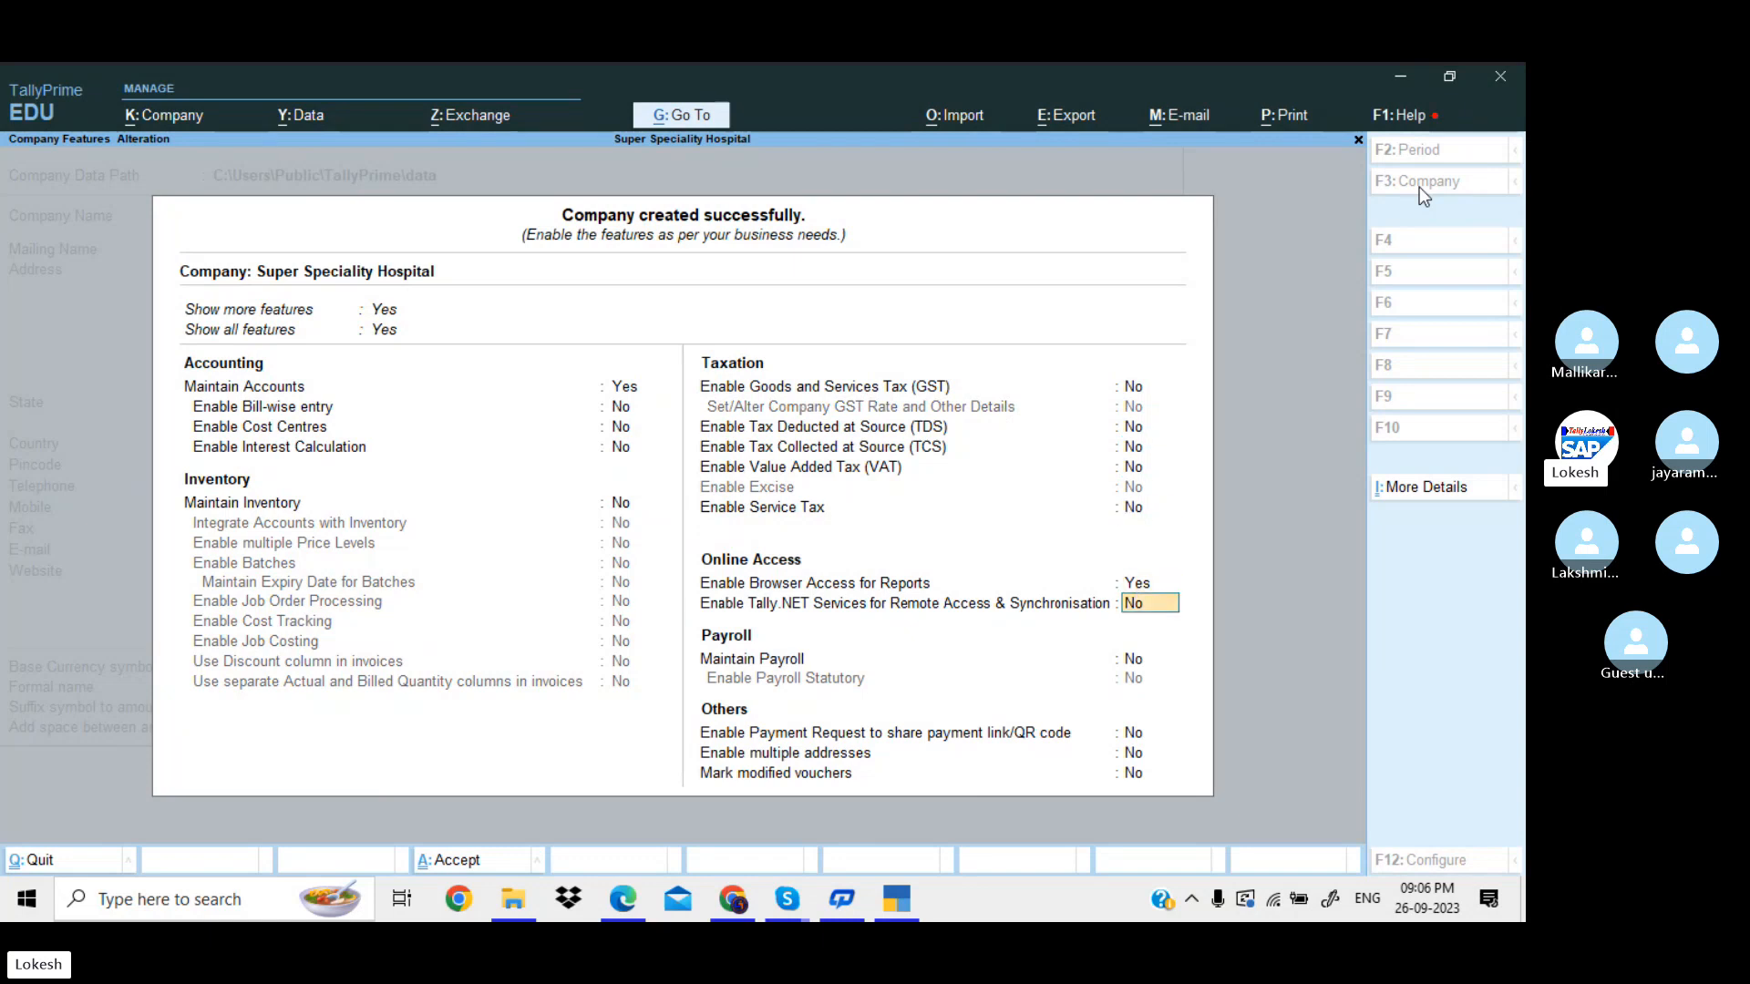
Set Enable Browser Access for Reports to No and accept the company features.
key("Up")
type("n")
key("Return")
key("Return")
key("Return")
key("Return")
key("Return")
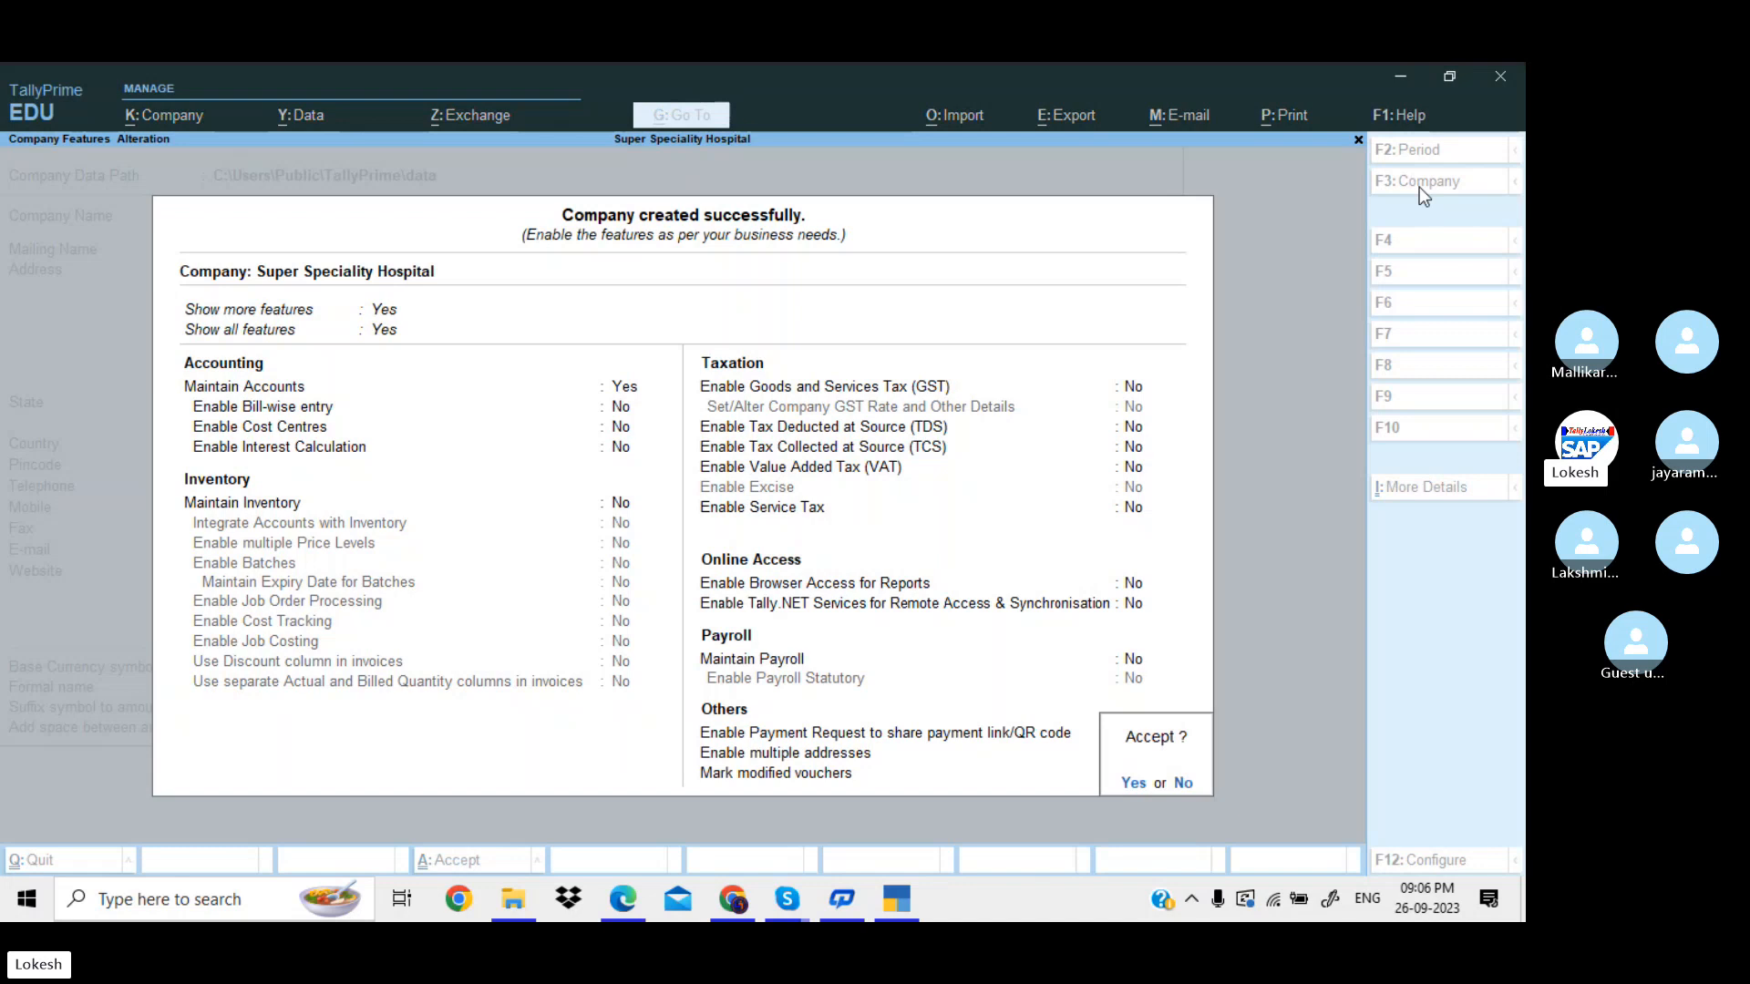
key("Return")
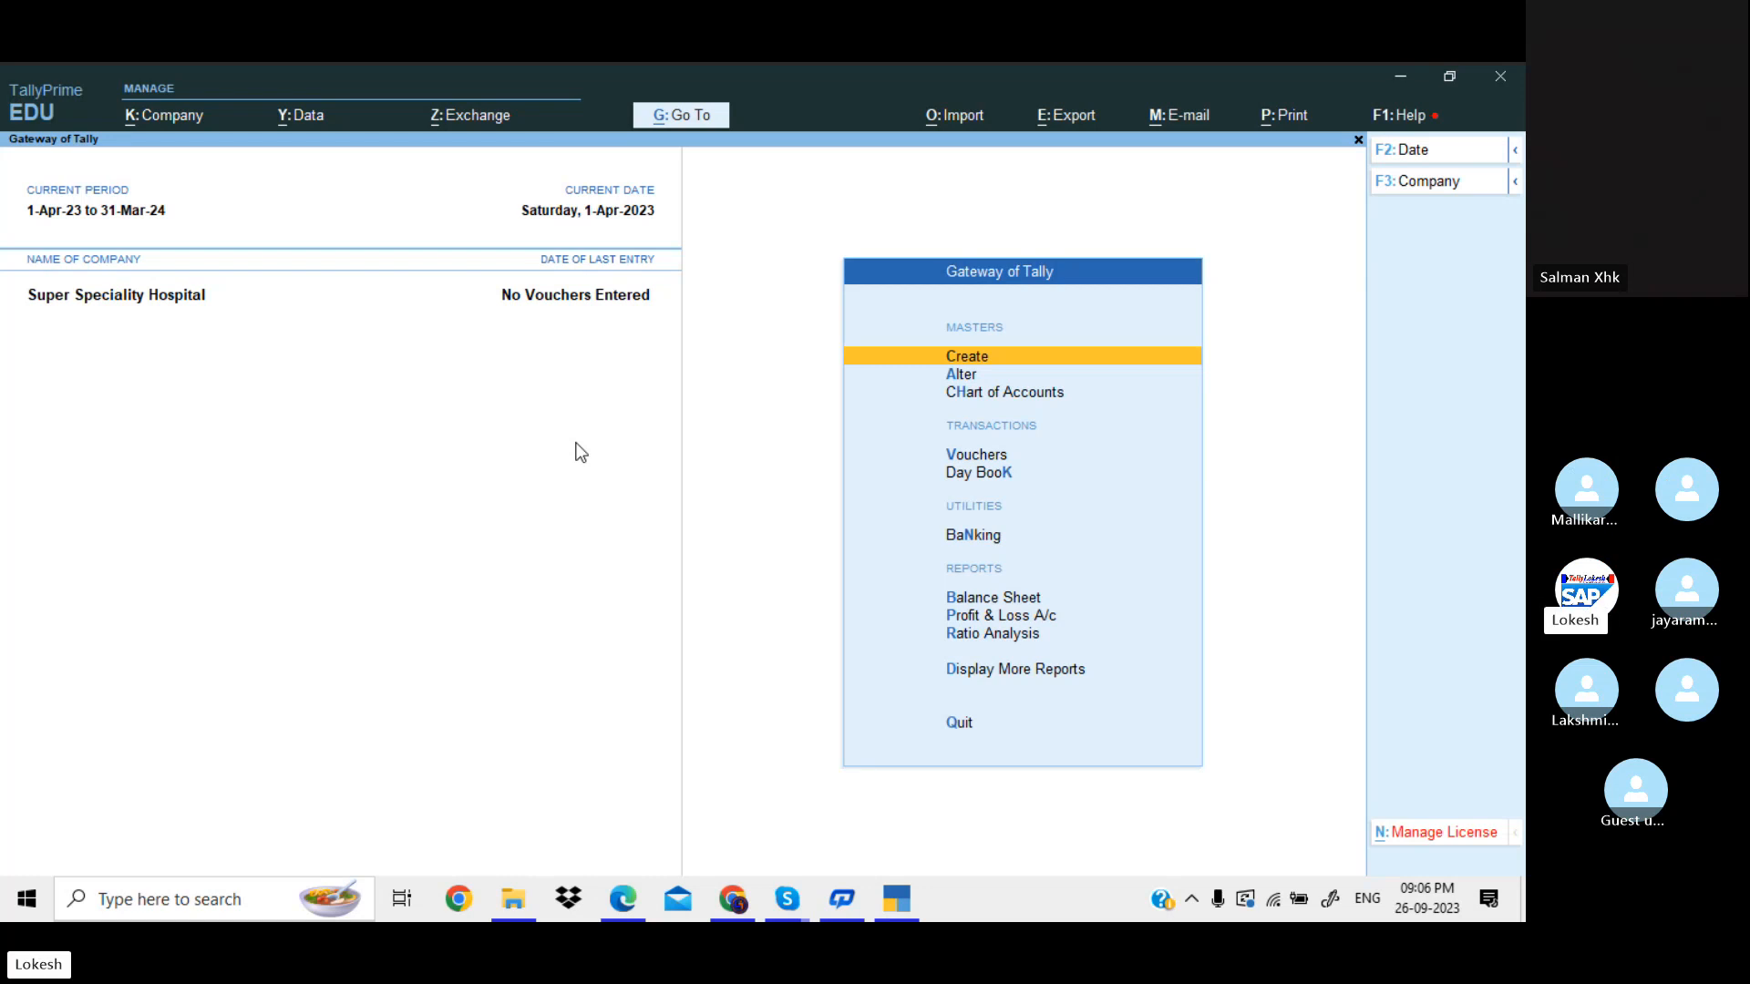
Examine the existing groups and ledgers available for alteration in Super Speciality Hospital.
key("Down")
key("Return")
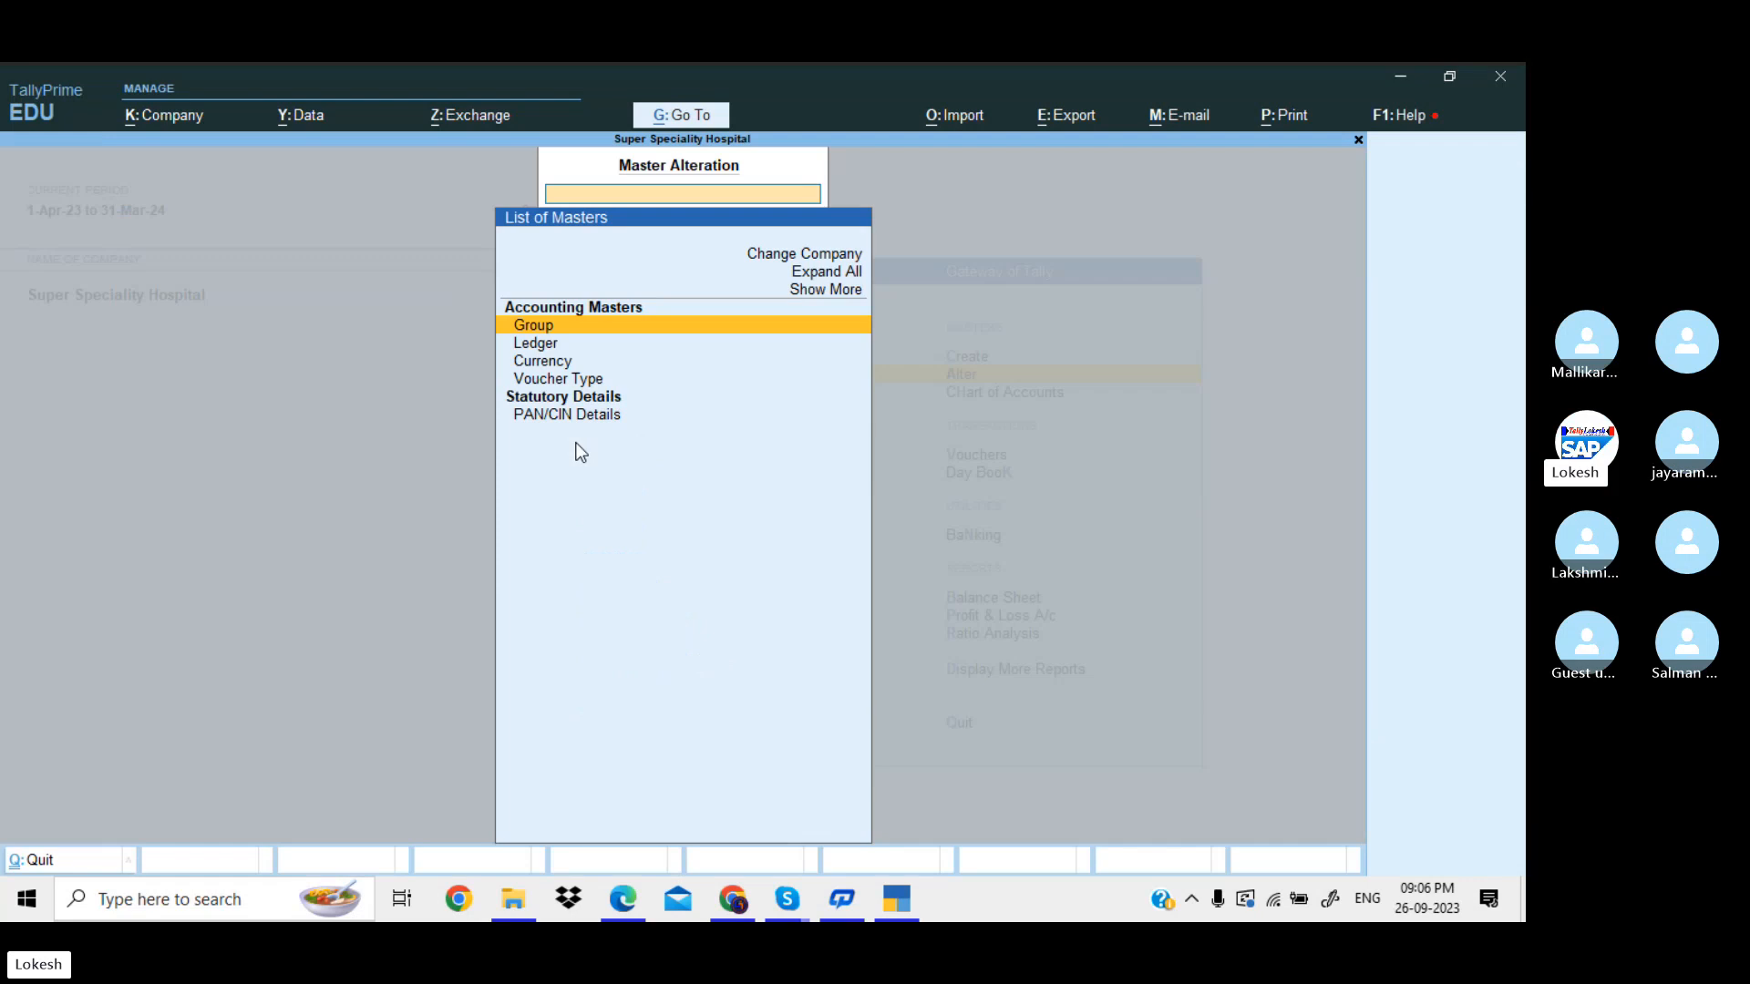
key("Return")
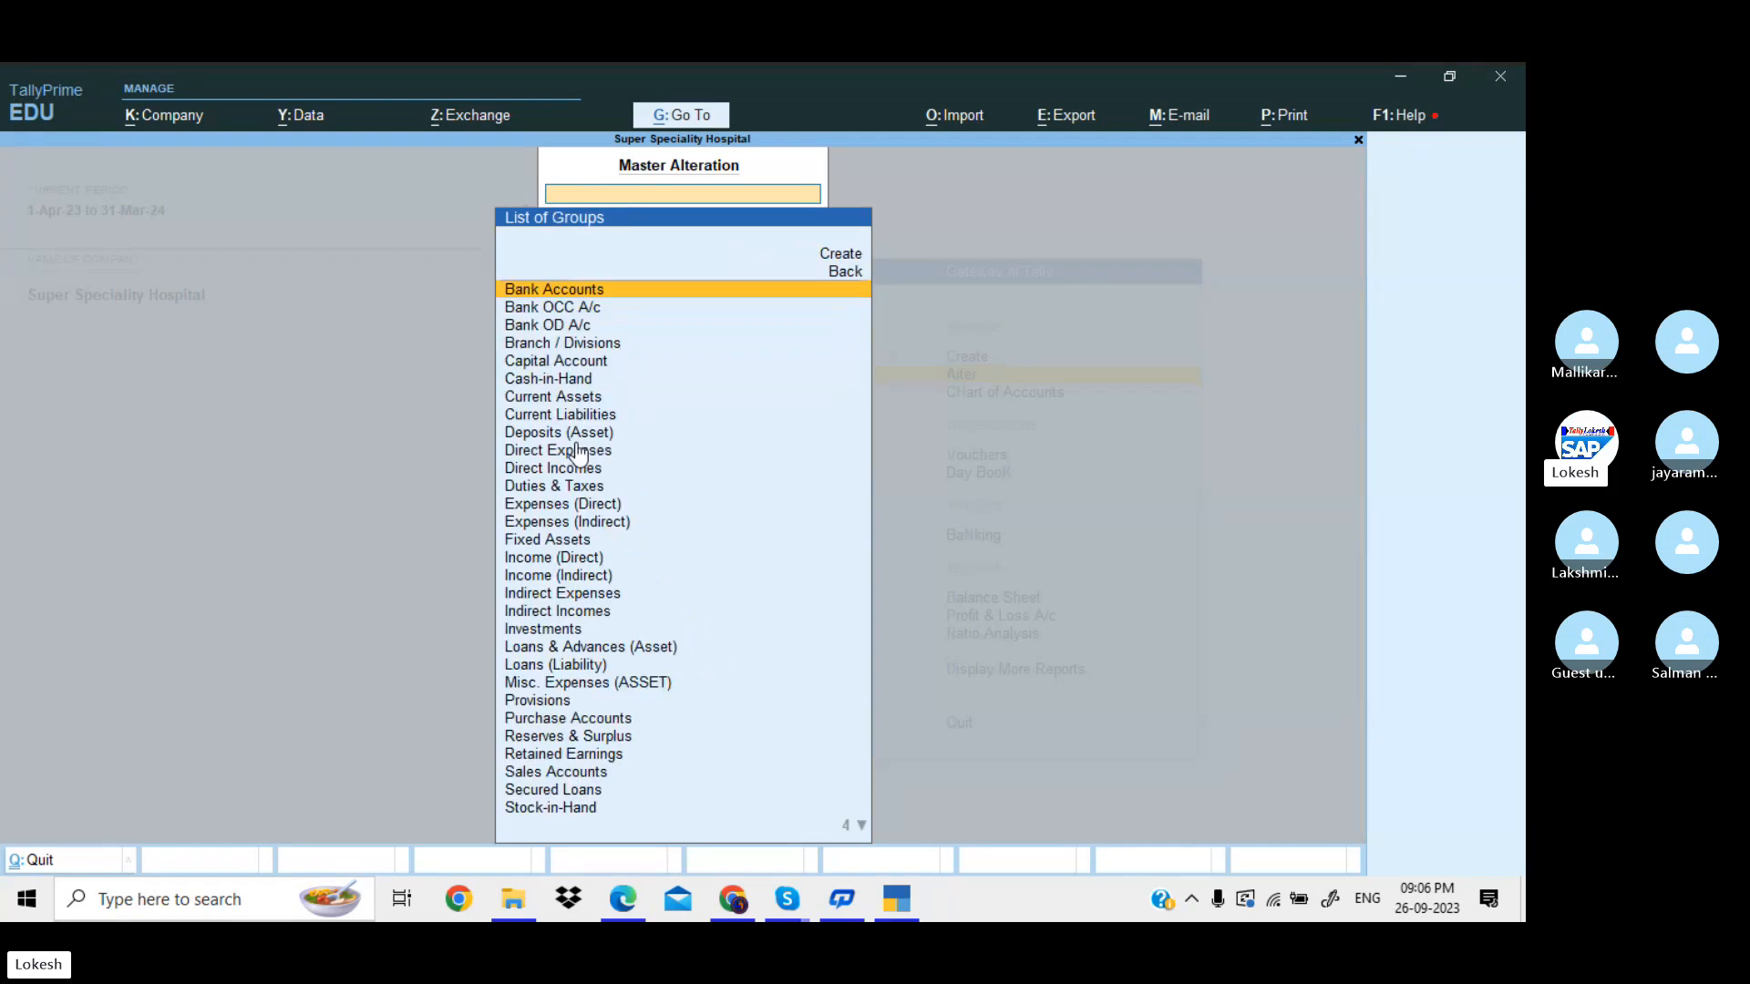
key("Escape")
key("Down")
key("Return")
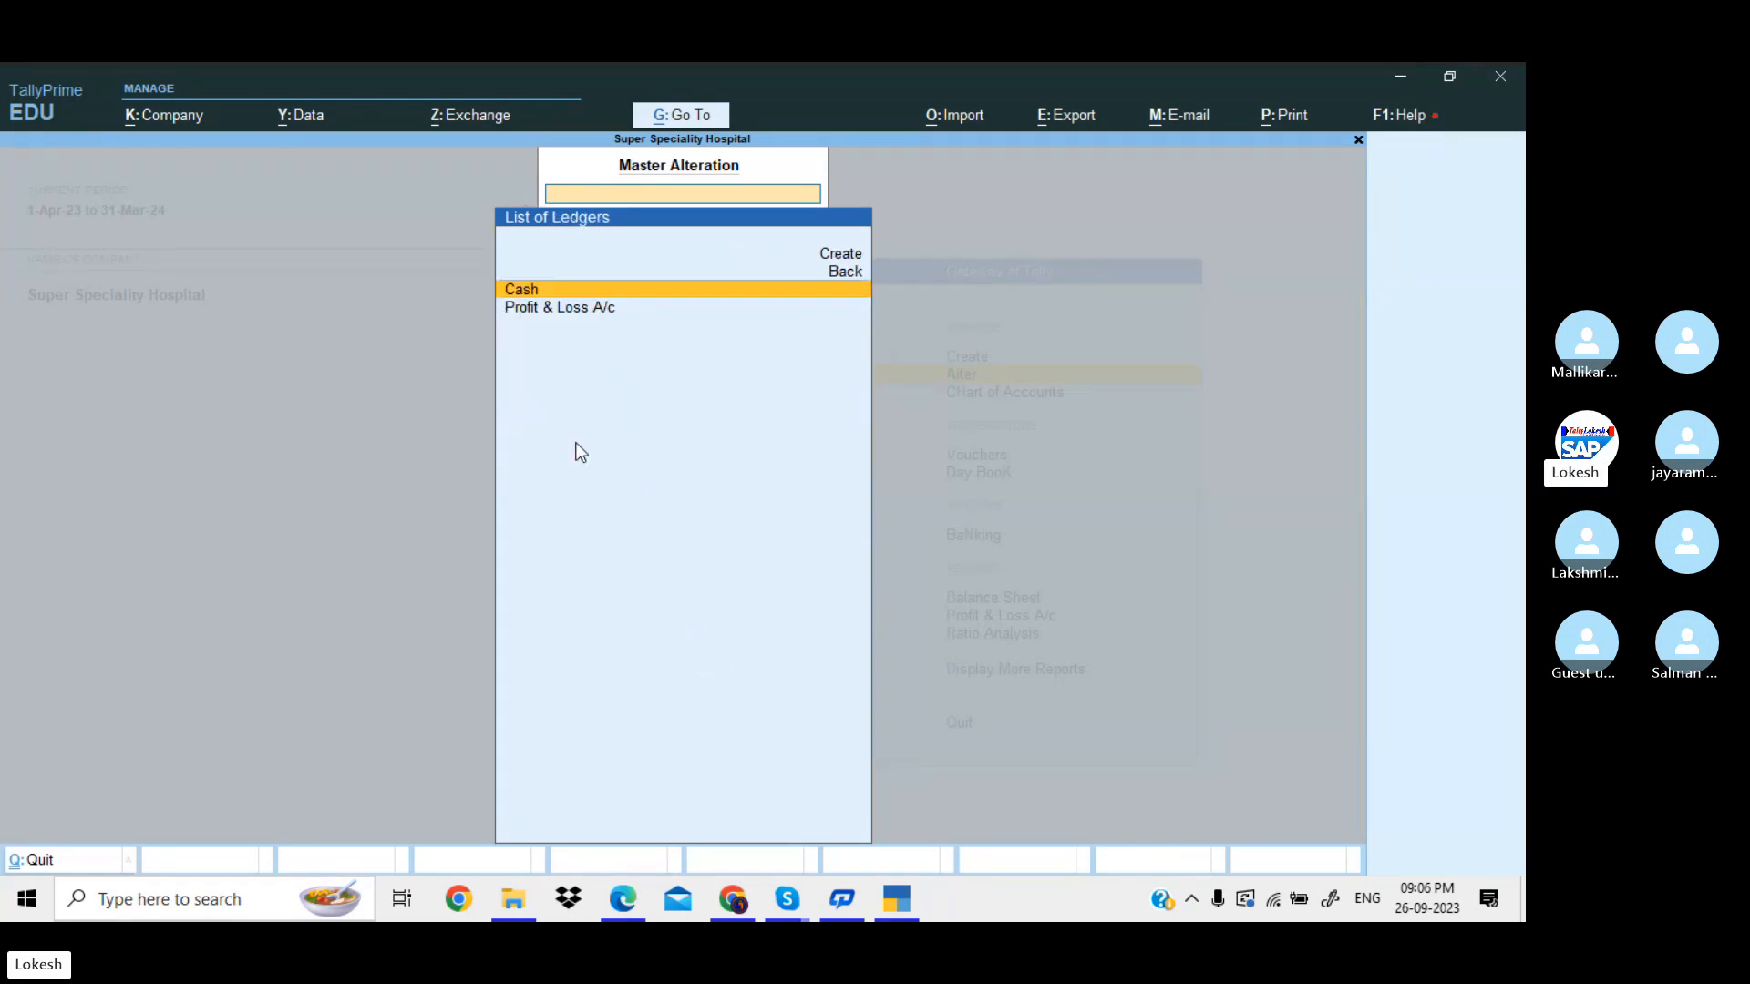
key("Escape")
Examine the voucher types available for alteration, including the inactive ones.
key("Down")
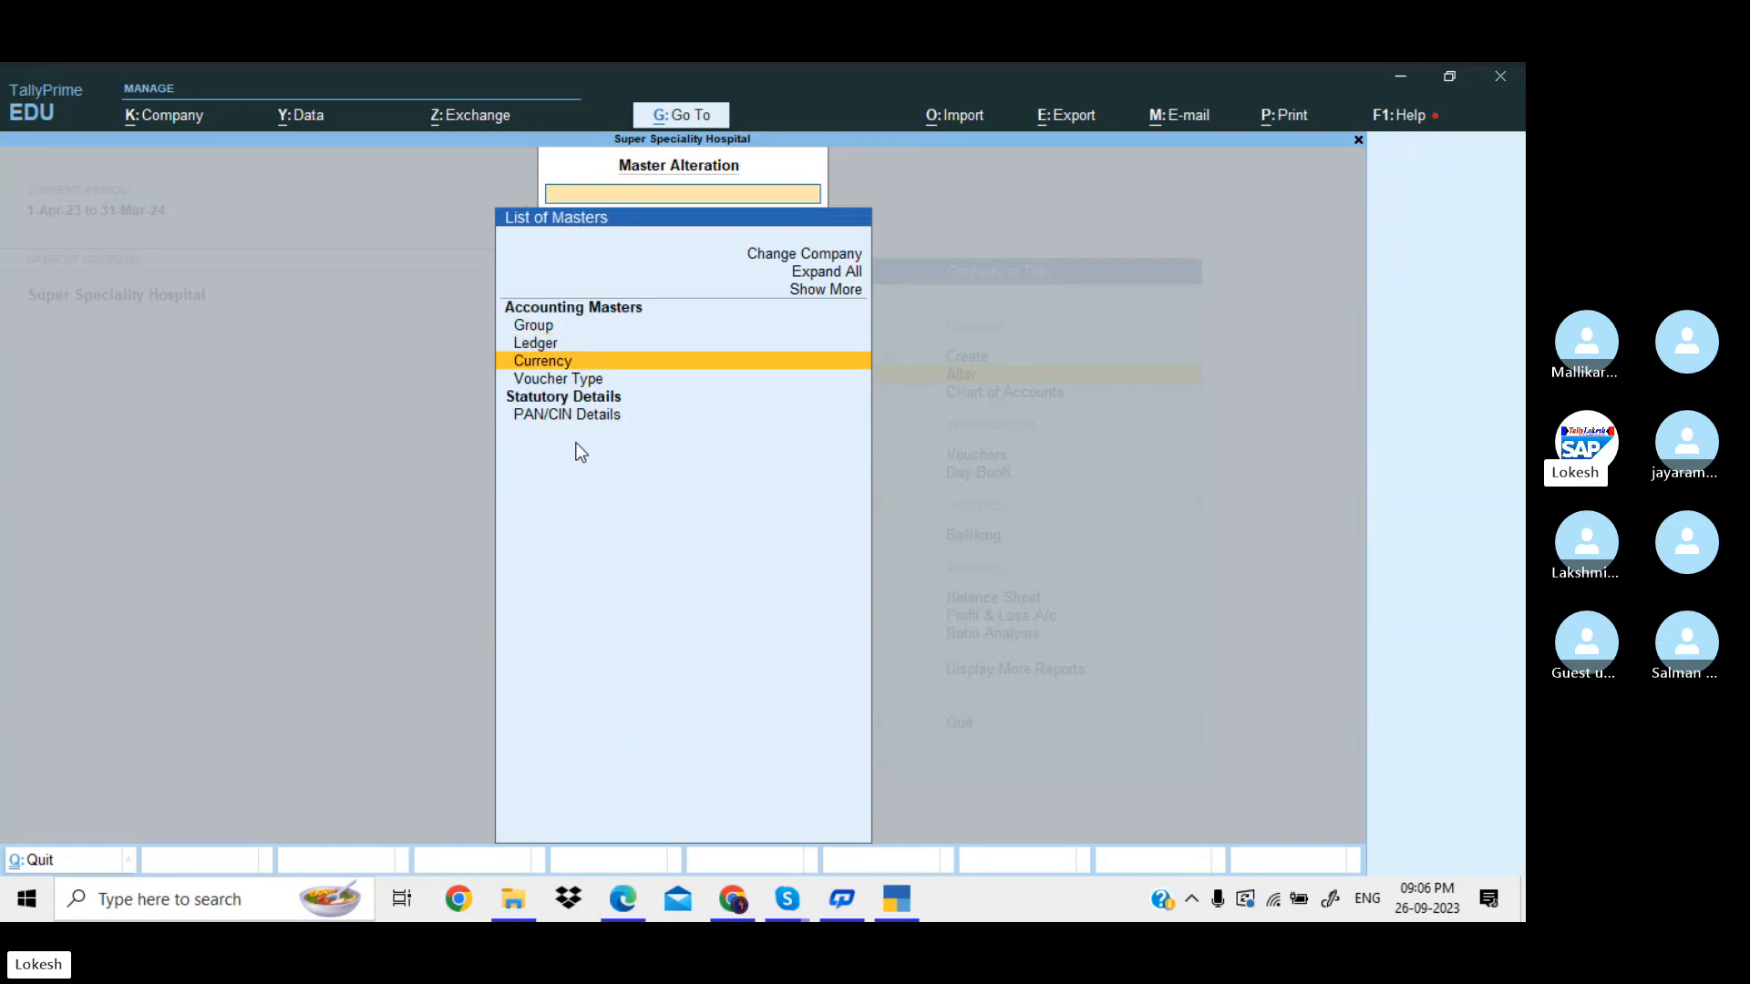
key("Down")
key("Return")
key("Up")
key("Return")
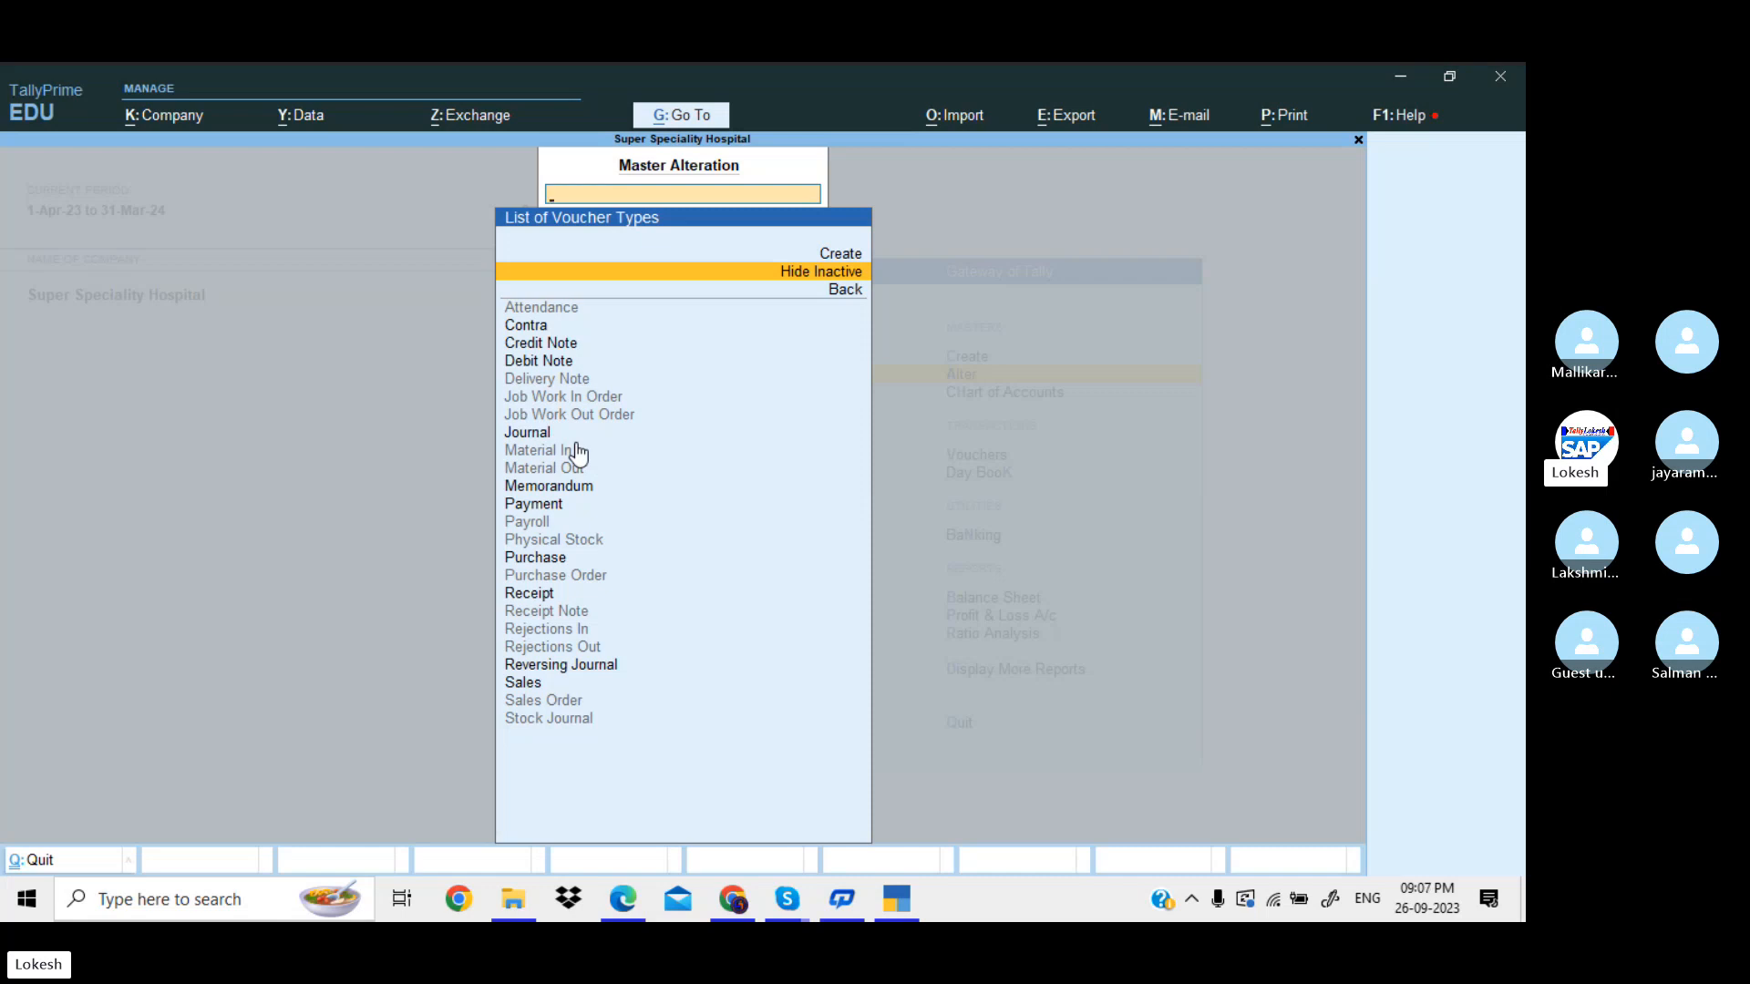
key("Escape")
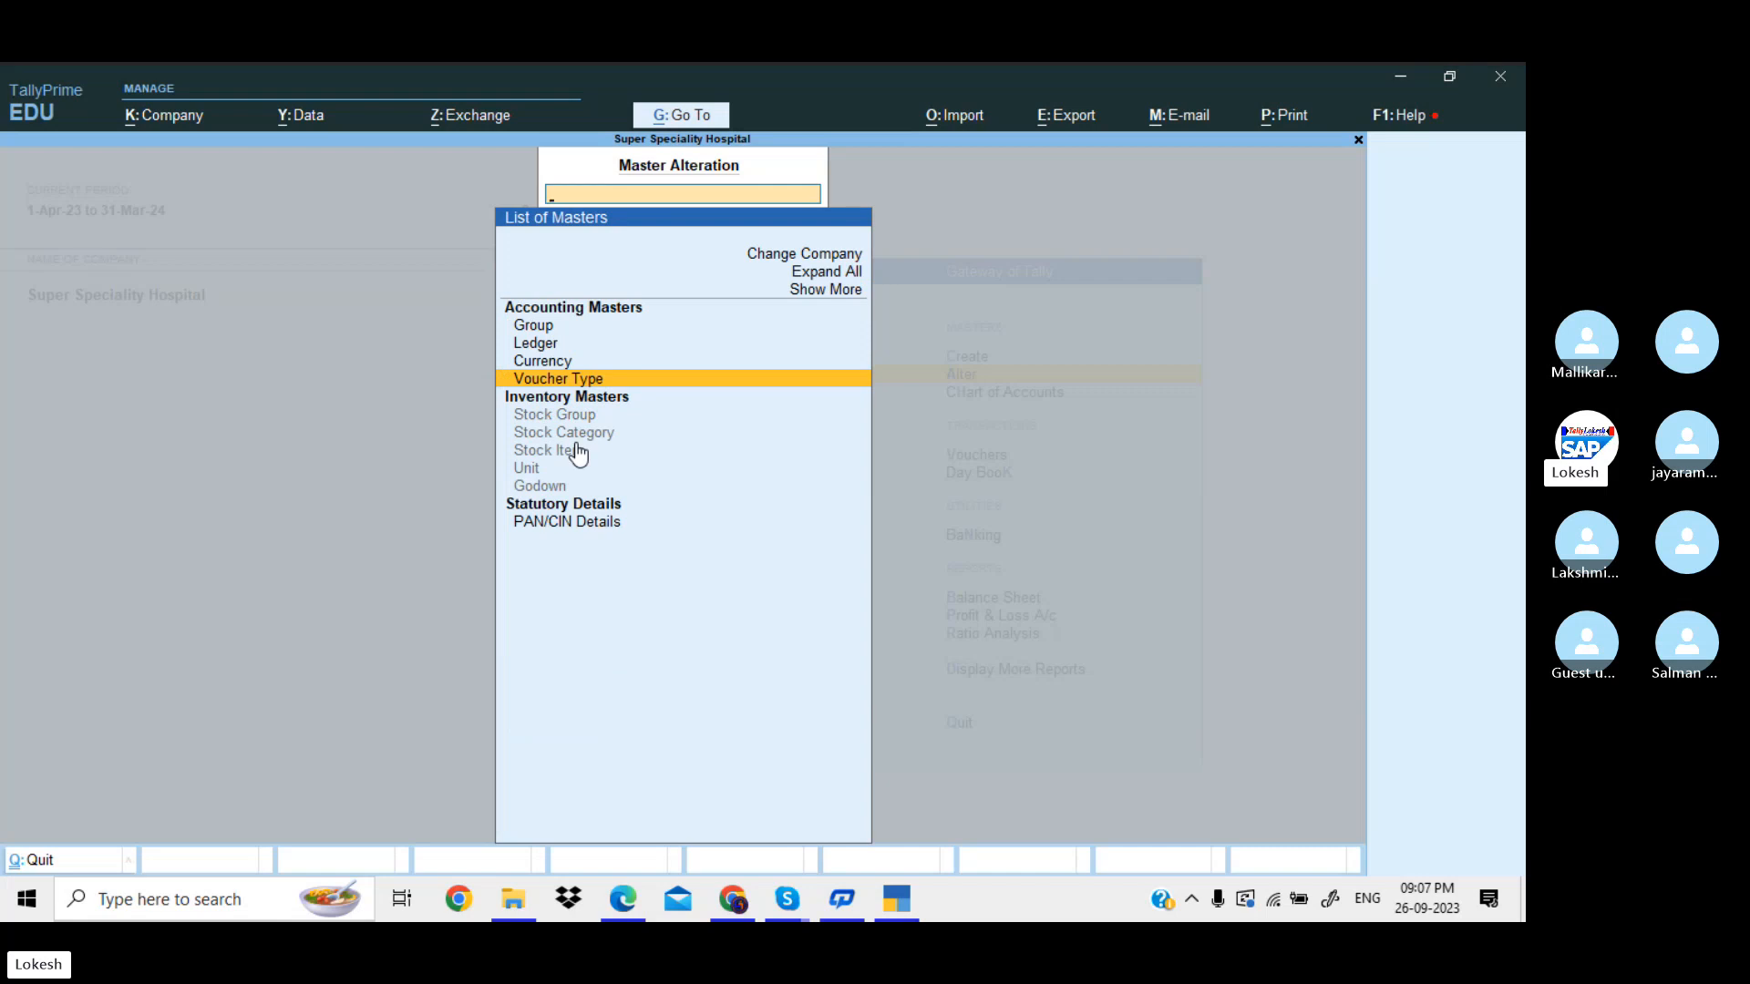
Leave master alteration and open the list of masters for creation.
key("Escape")
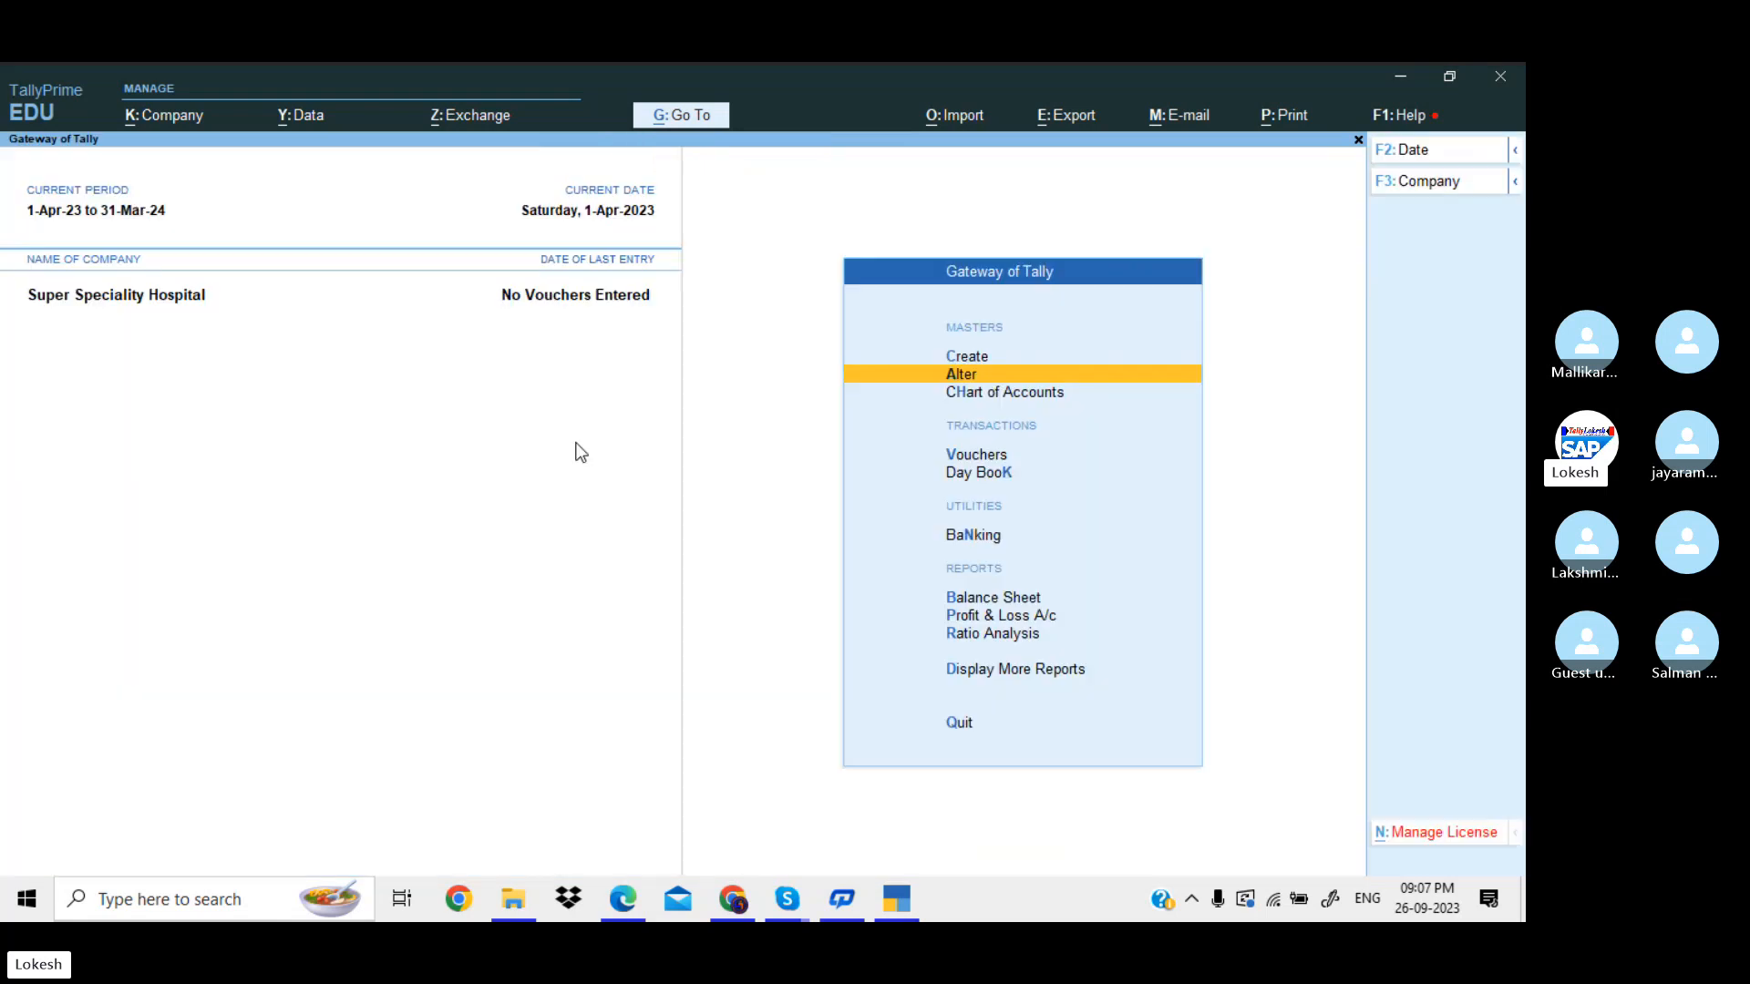
key("Up")
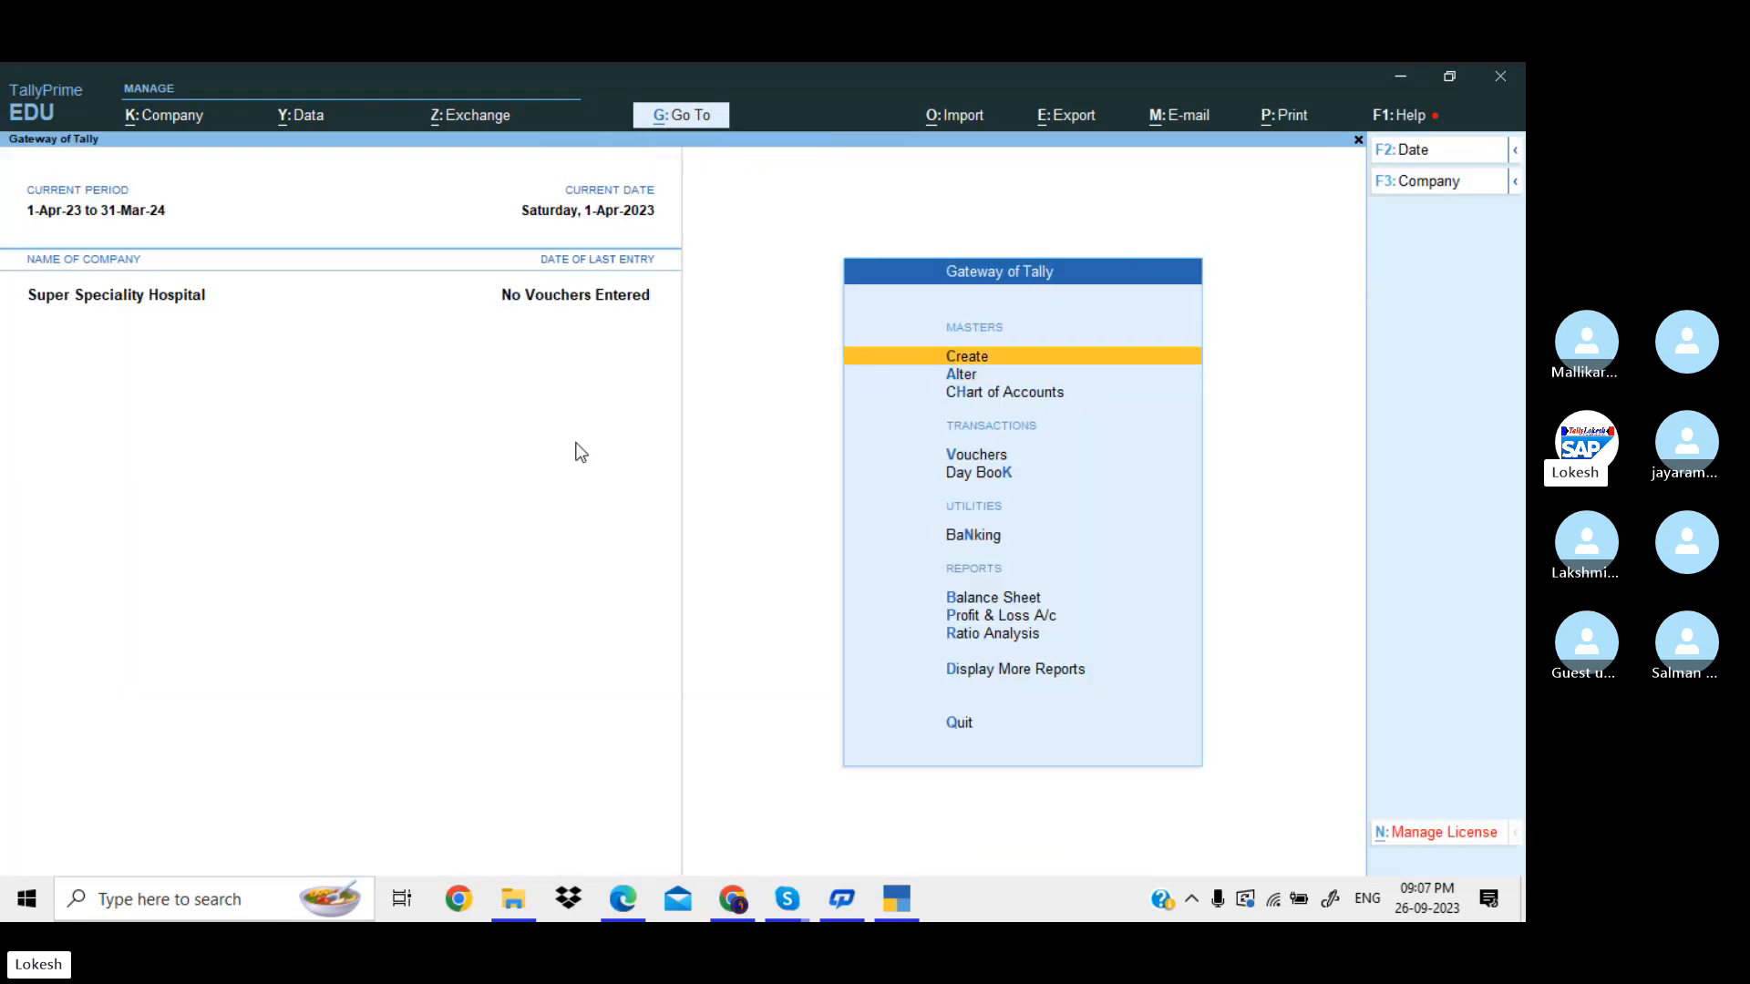
key("Return")
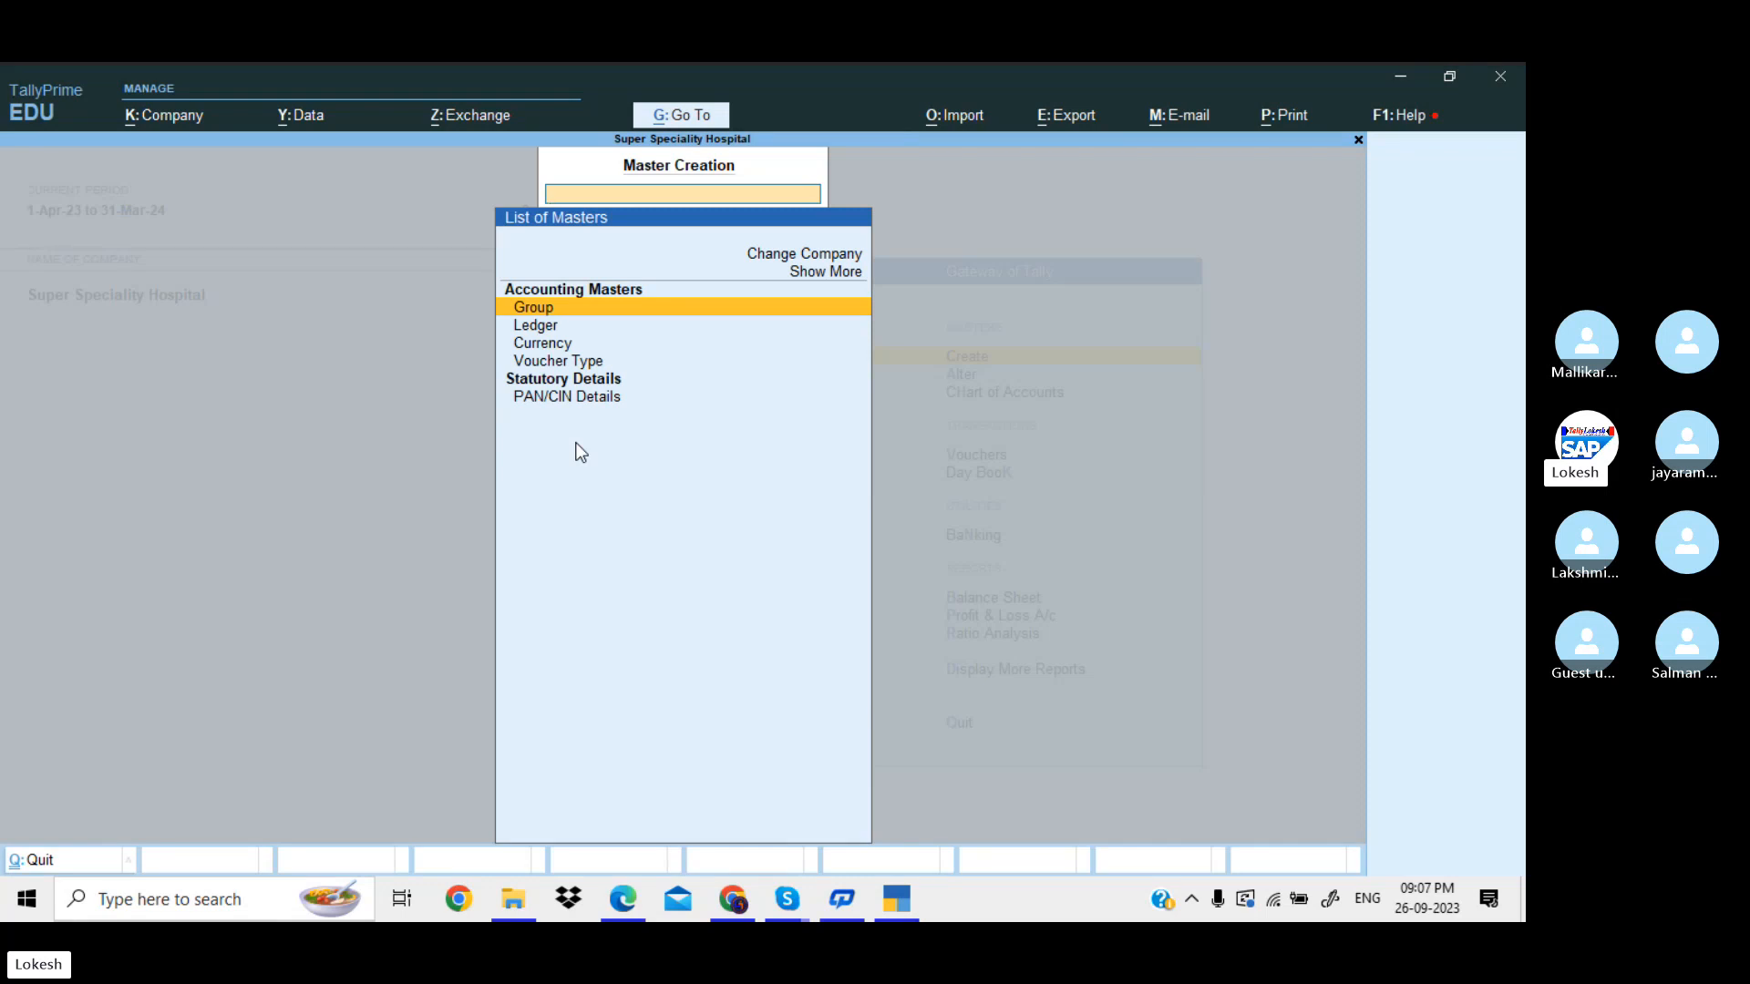
key("Down")
key("Return")
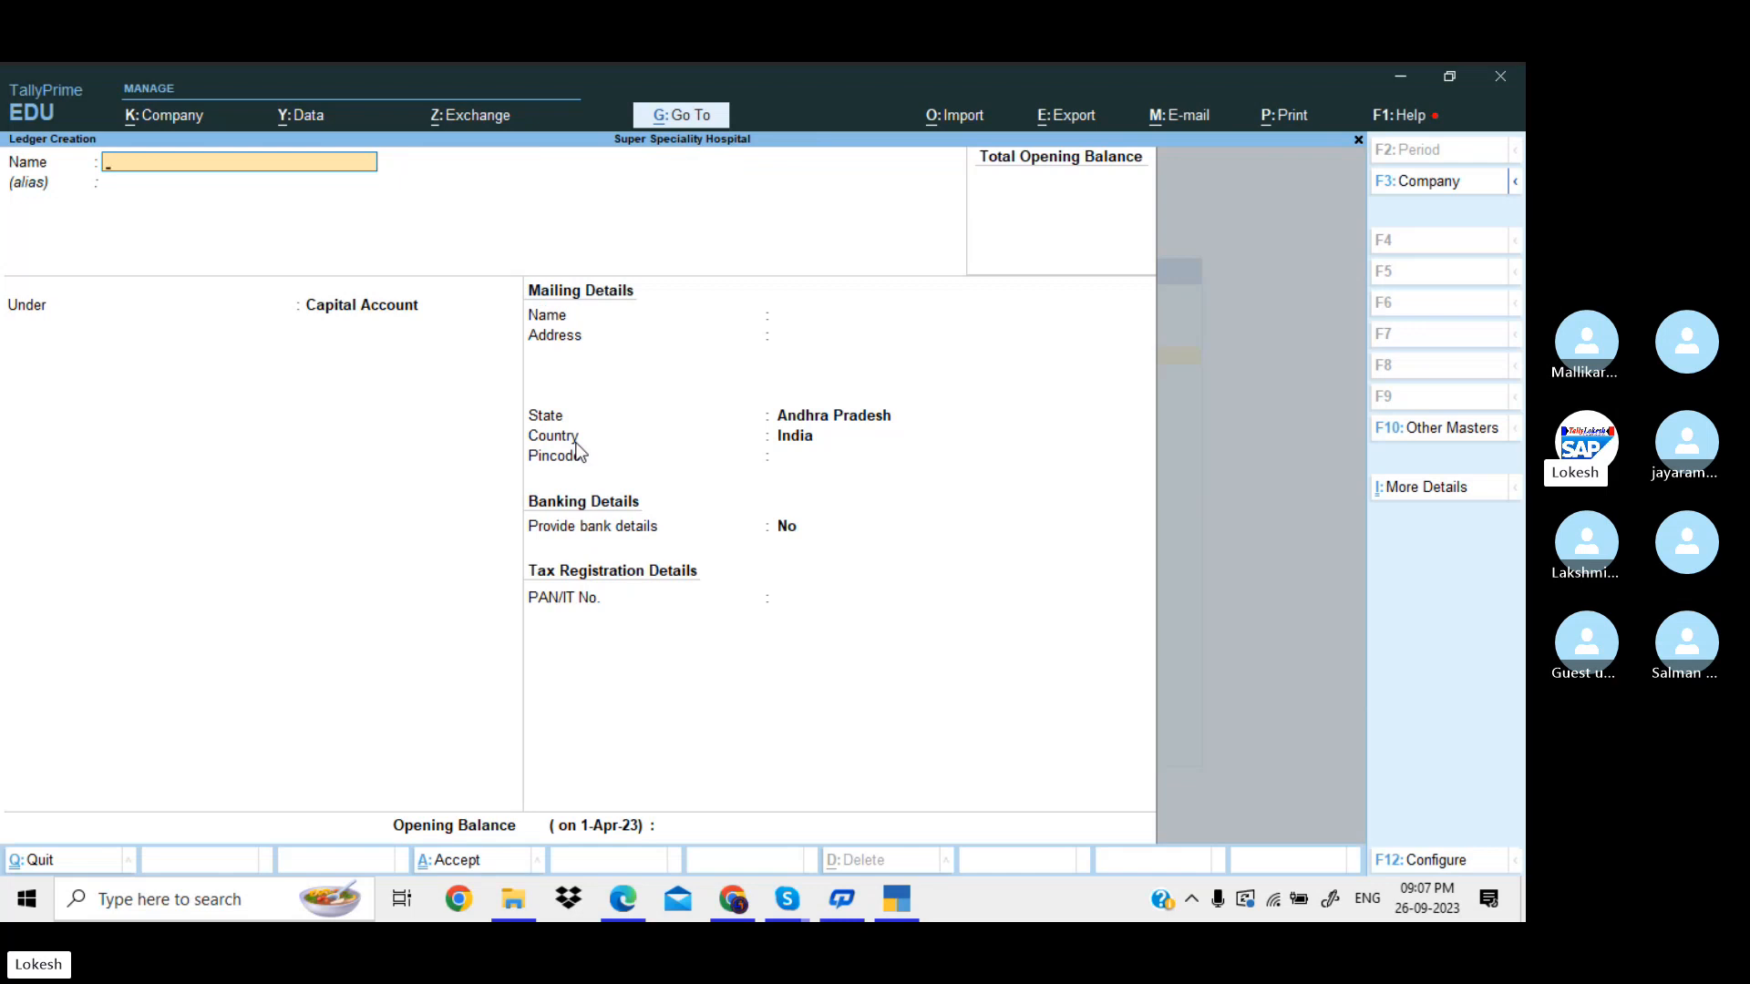
key("Escape")
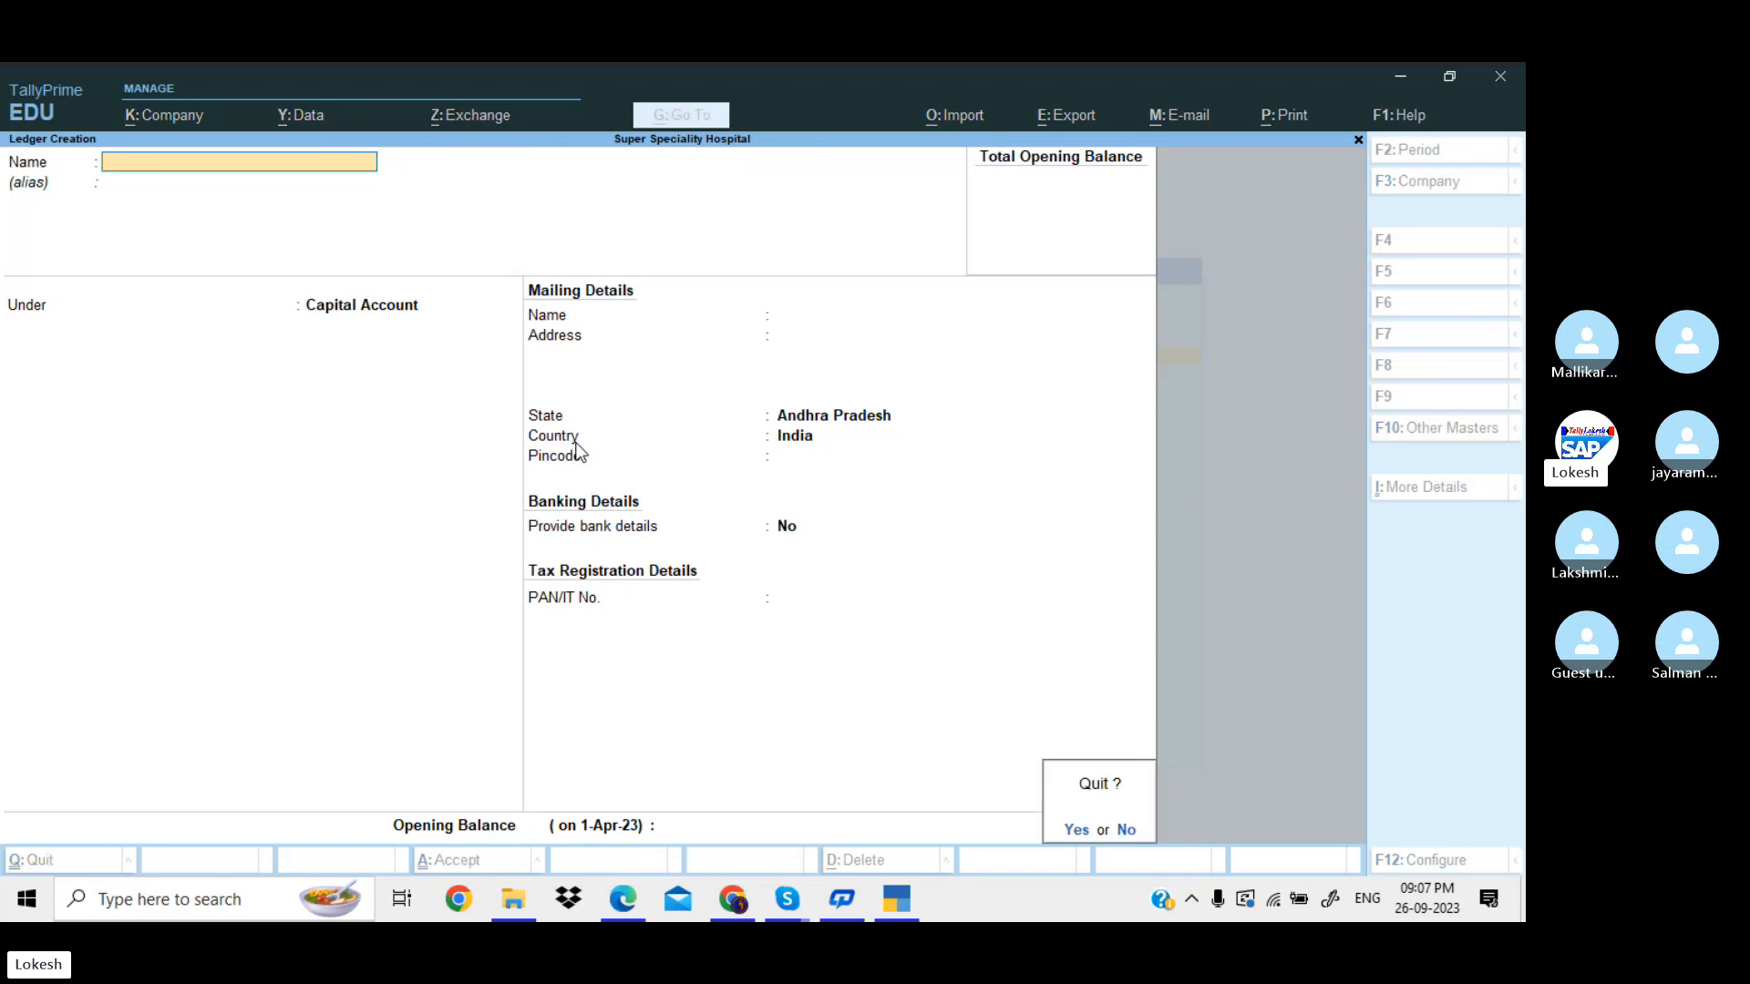
key("Return")
key("Up")
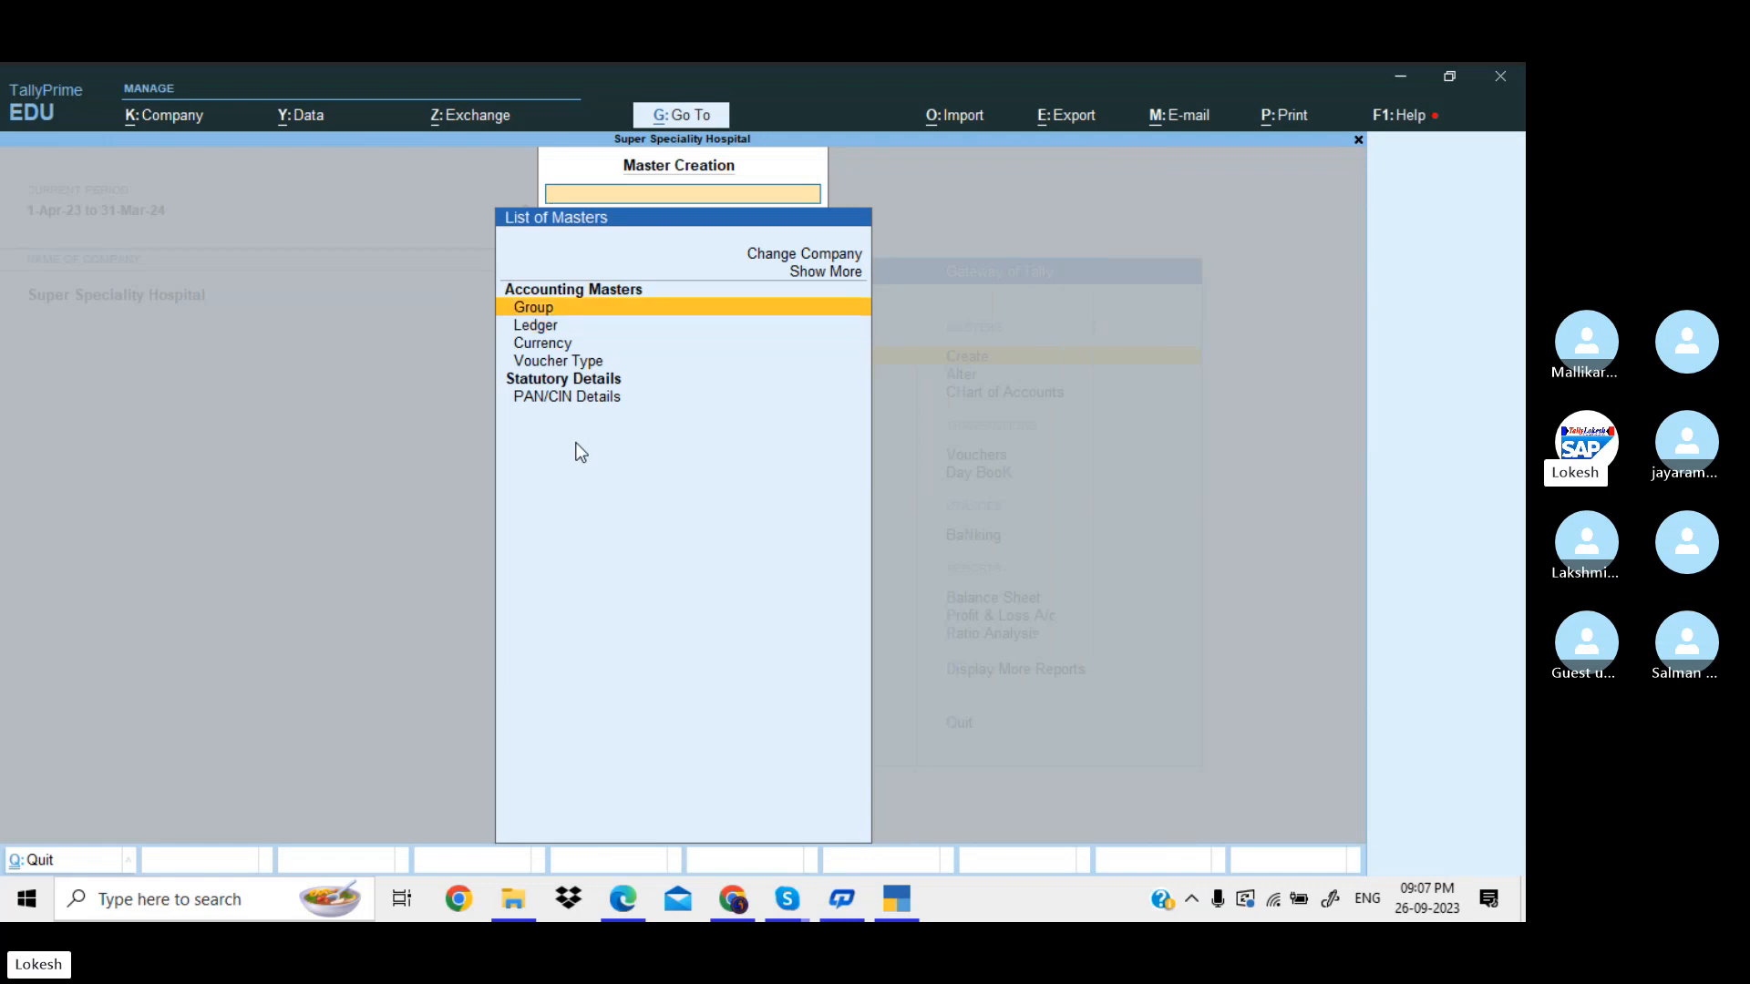
Create the group Neurology Dept Exp under Indirect Expenses, keeping the remaining group options at their defaults.
key("Return")
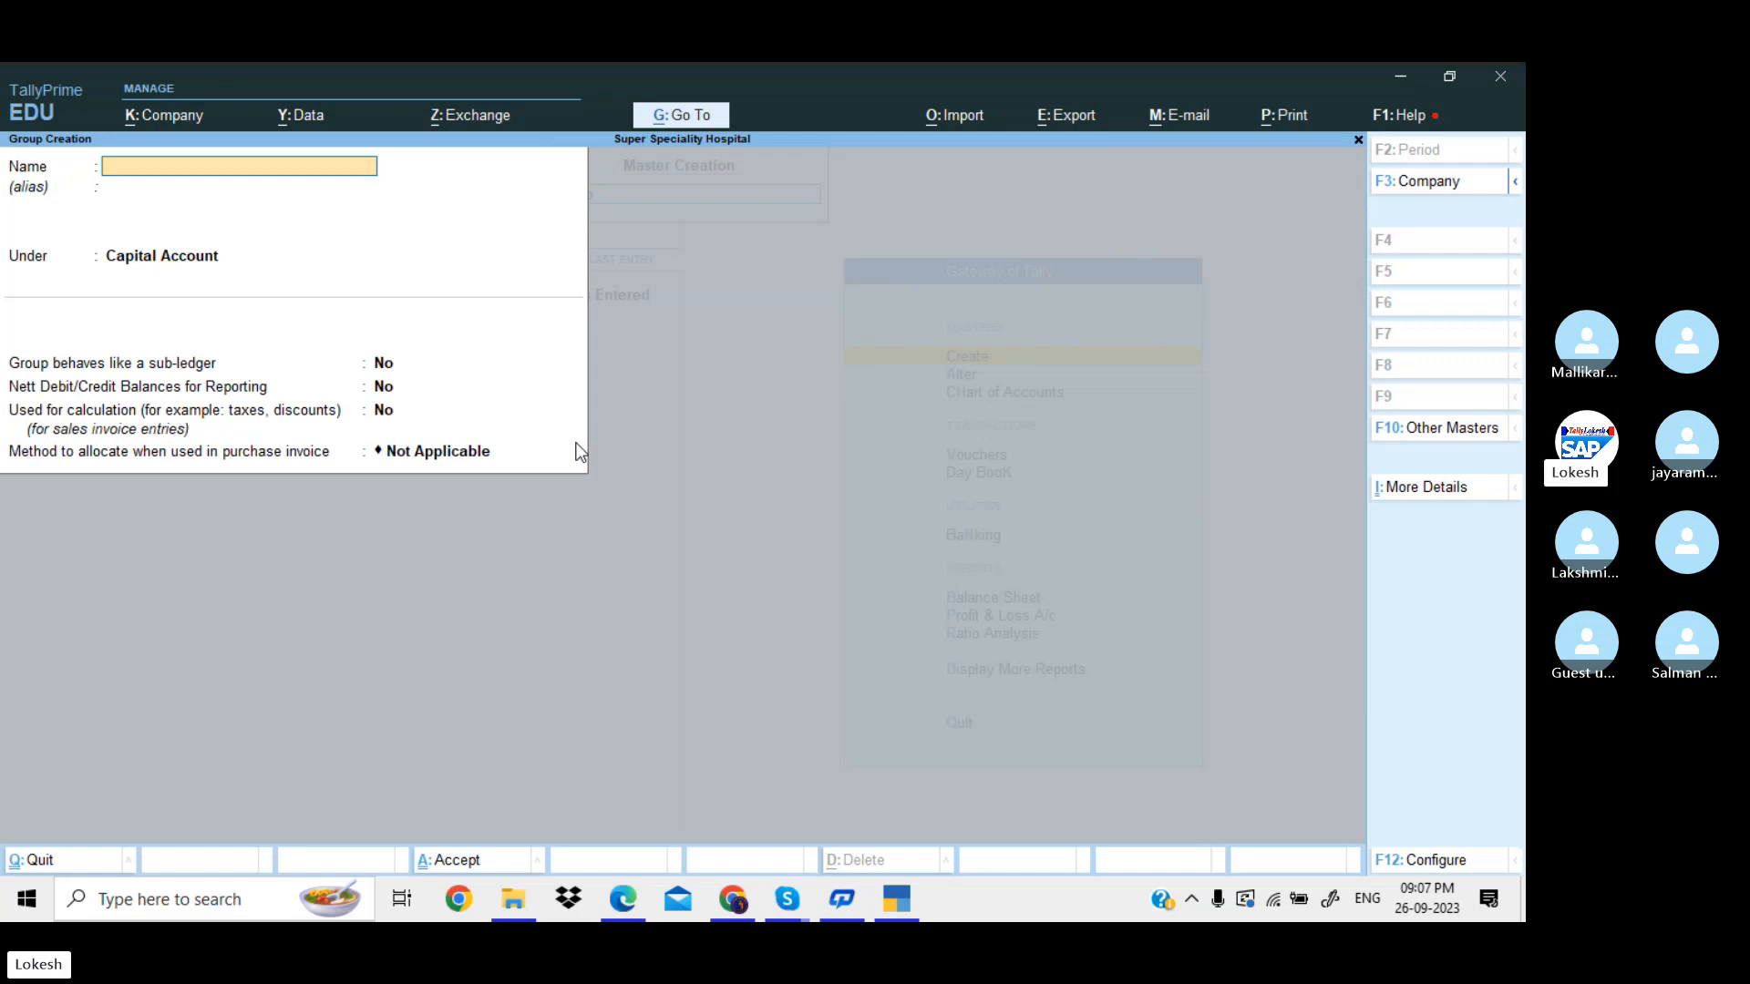
type("Neurology Dep")
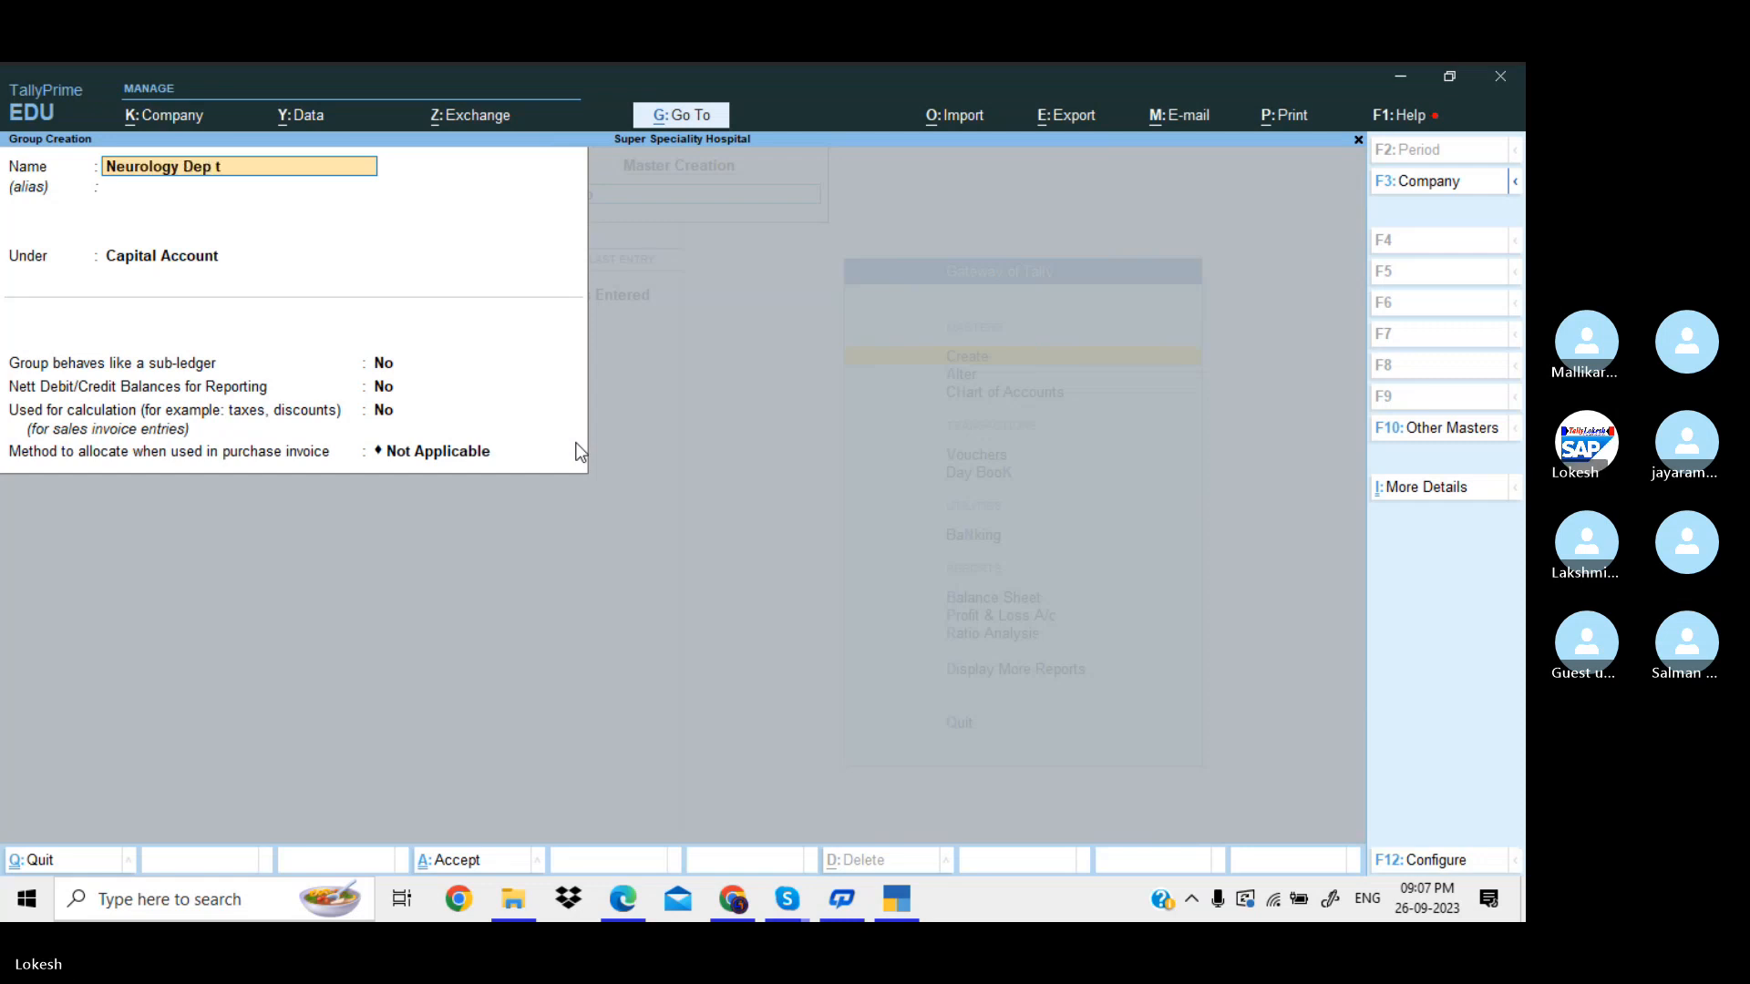
type("t Exp")
key("Return")
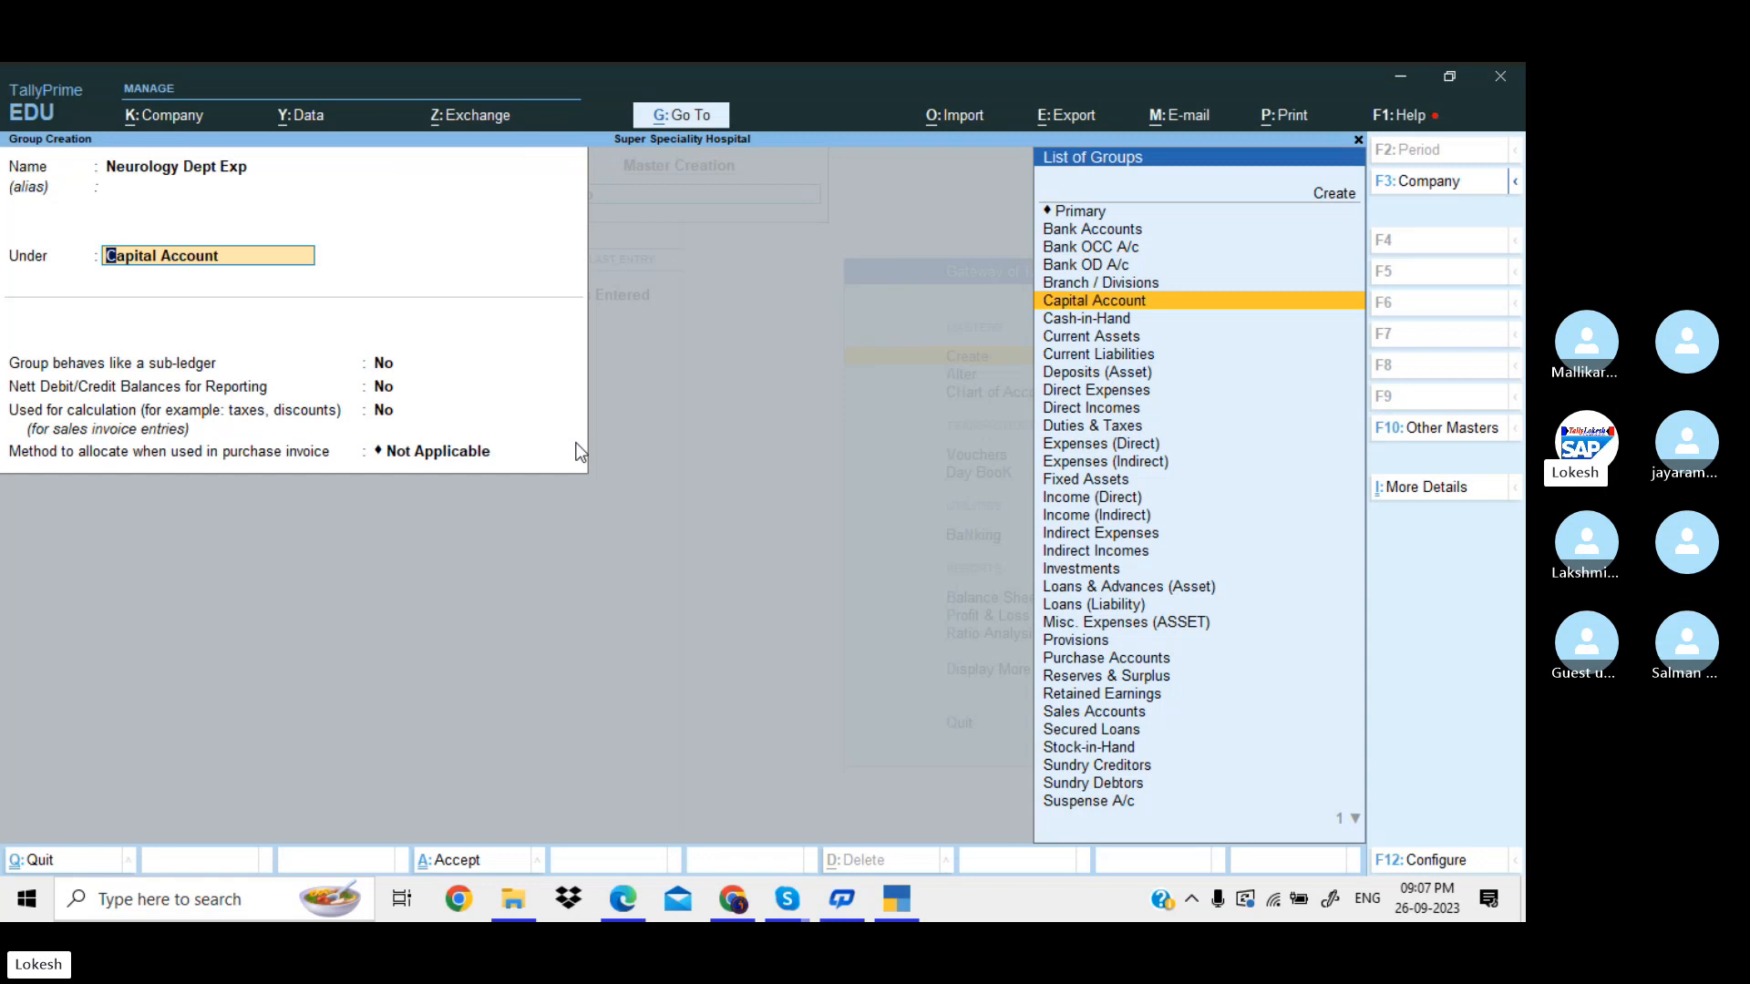
key("BackSpace")
type("Ind")
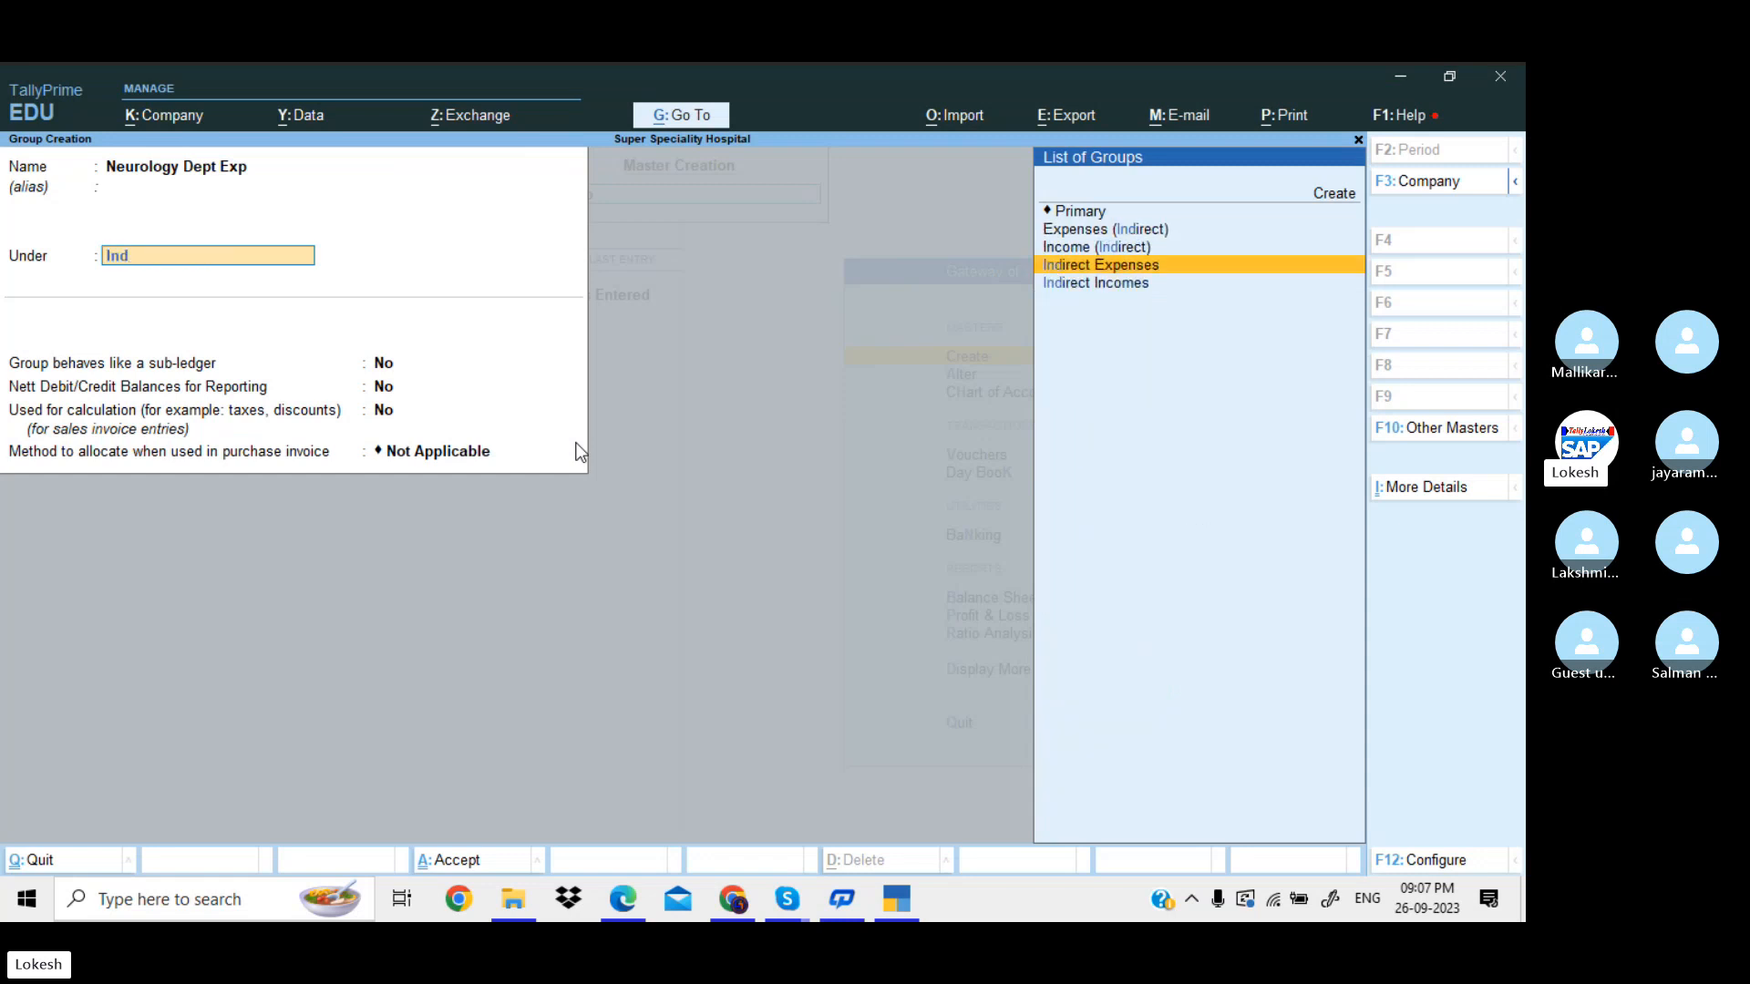
key("Return")
key("Return")
key("Return")
key("Return")
key("Return")
key("Return")
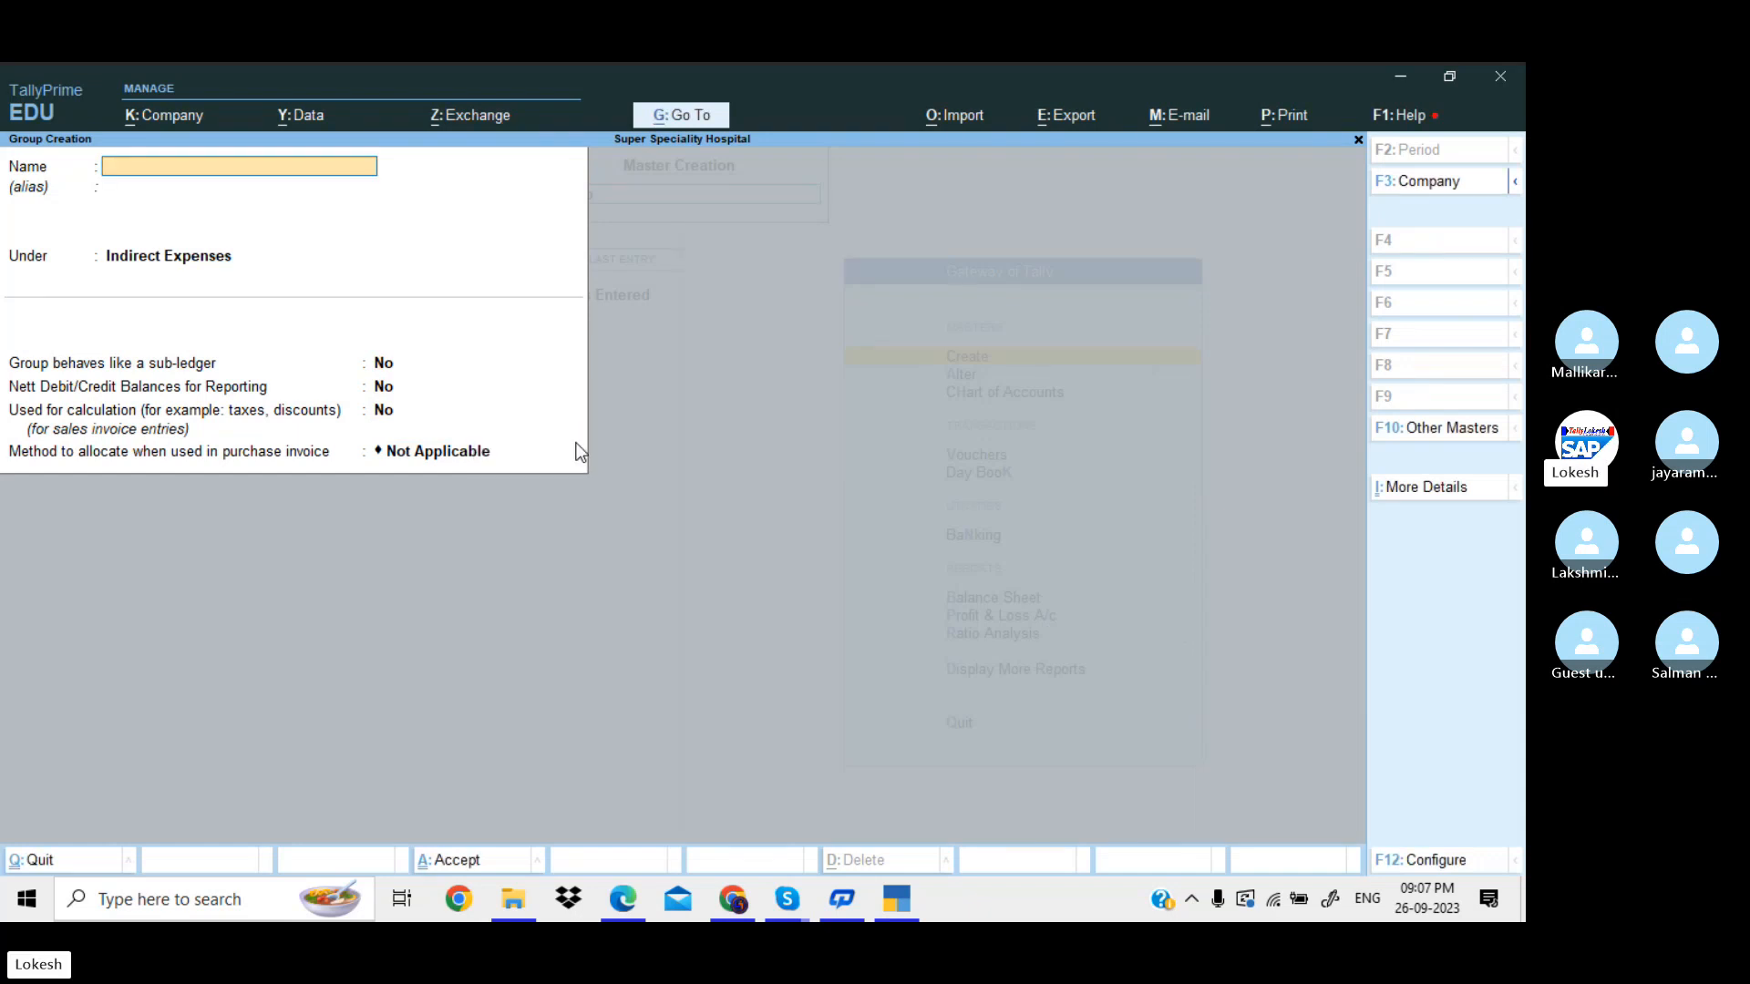
Create the group Cardiology Dept Exp under Indirect Expenses with the default group options.
type("Cardiology Dep")
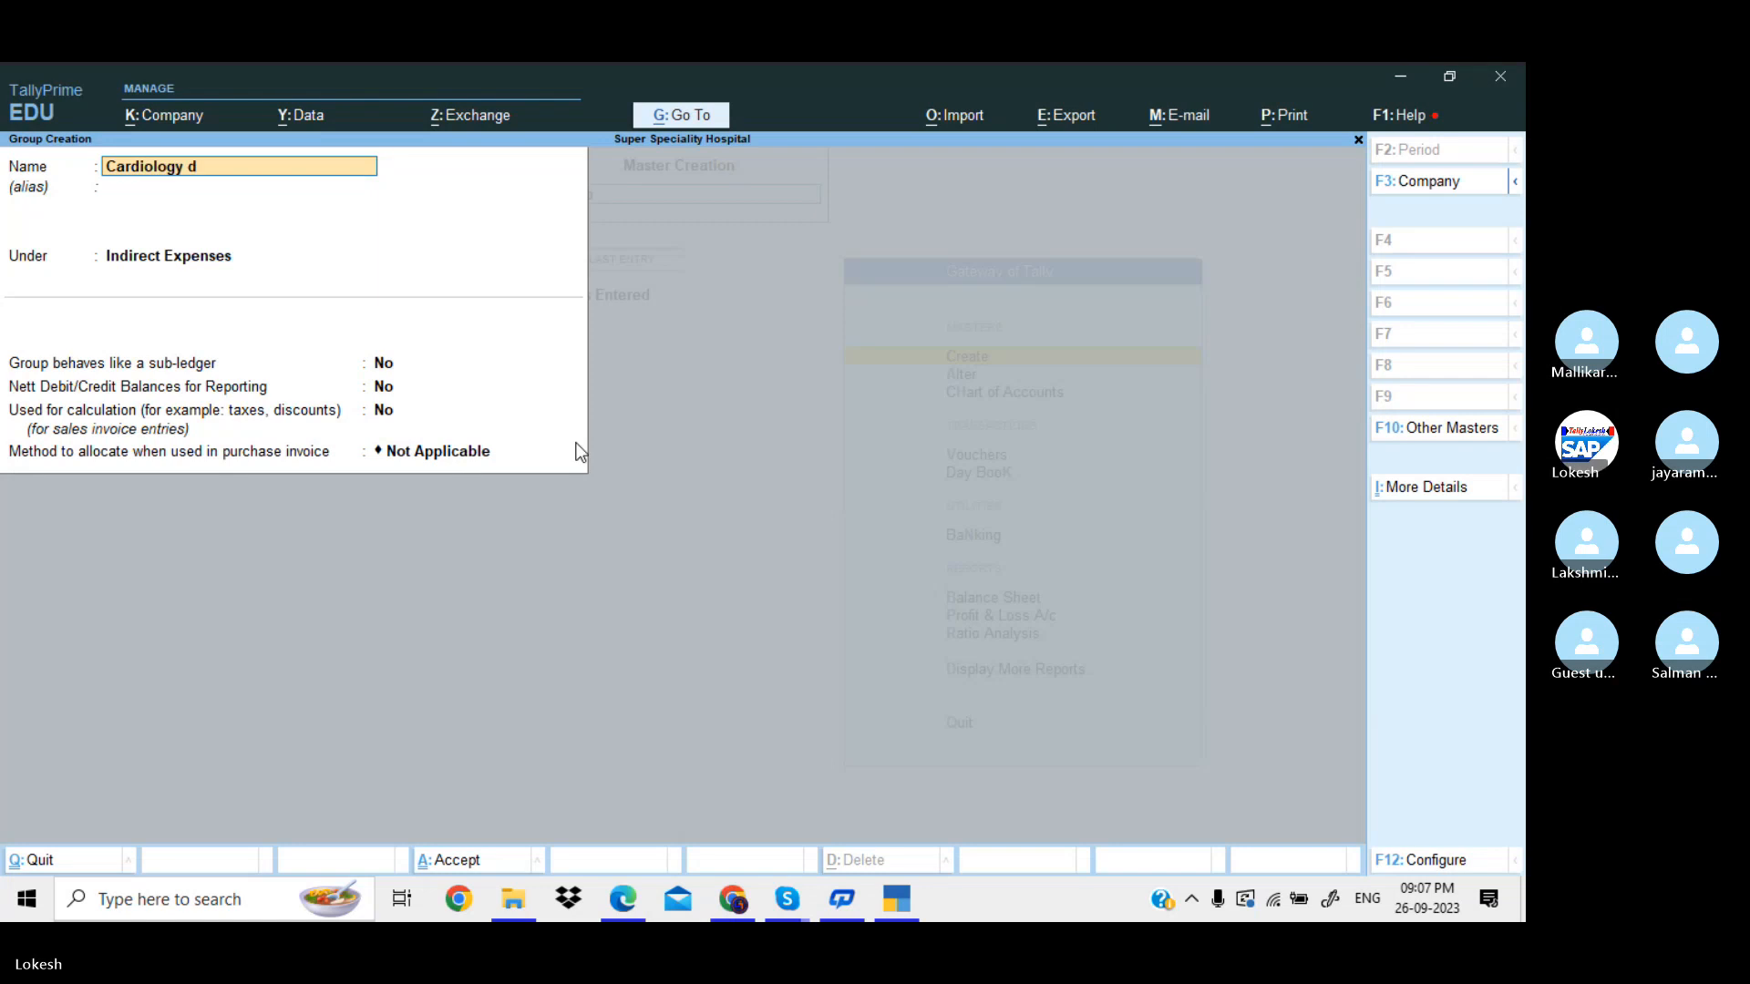
type("t exp")
key("Return")
key("Return")
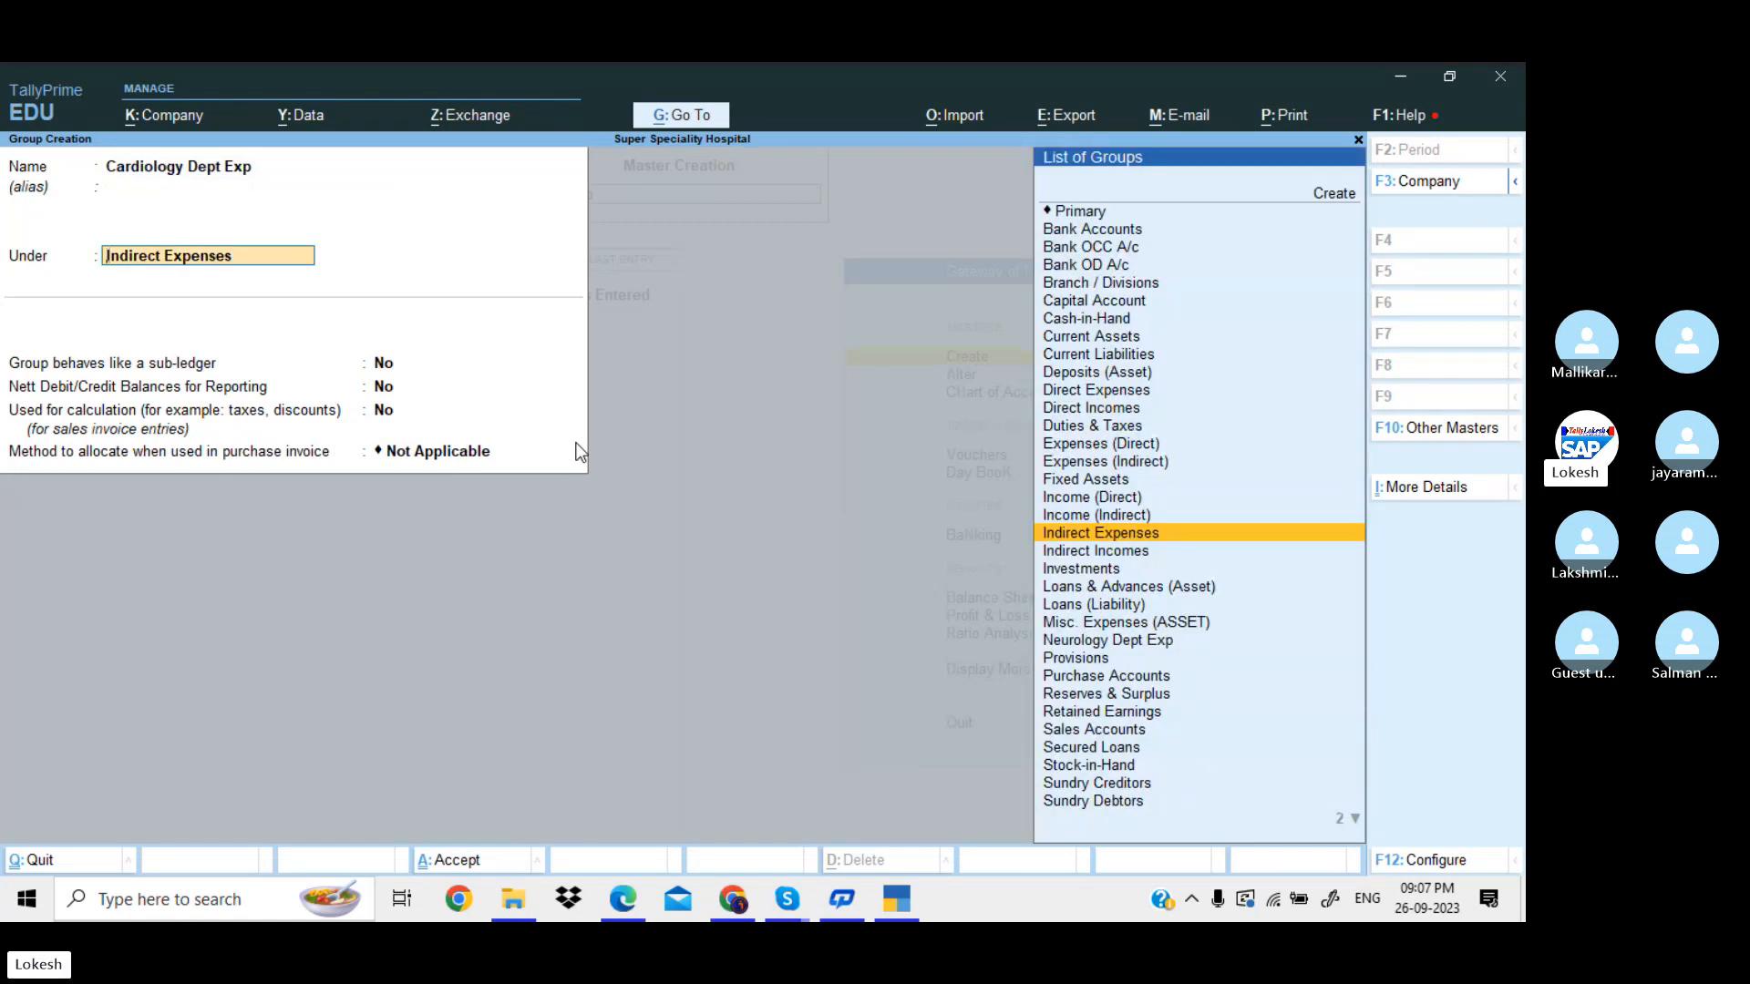
key("Return")
key("Return")
key("Return")
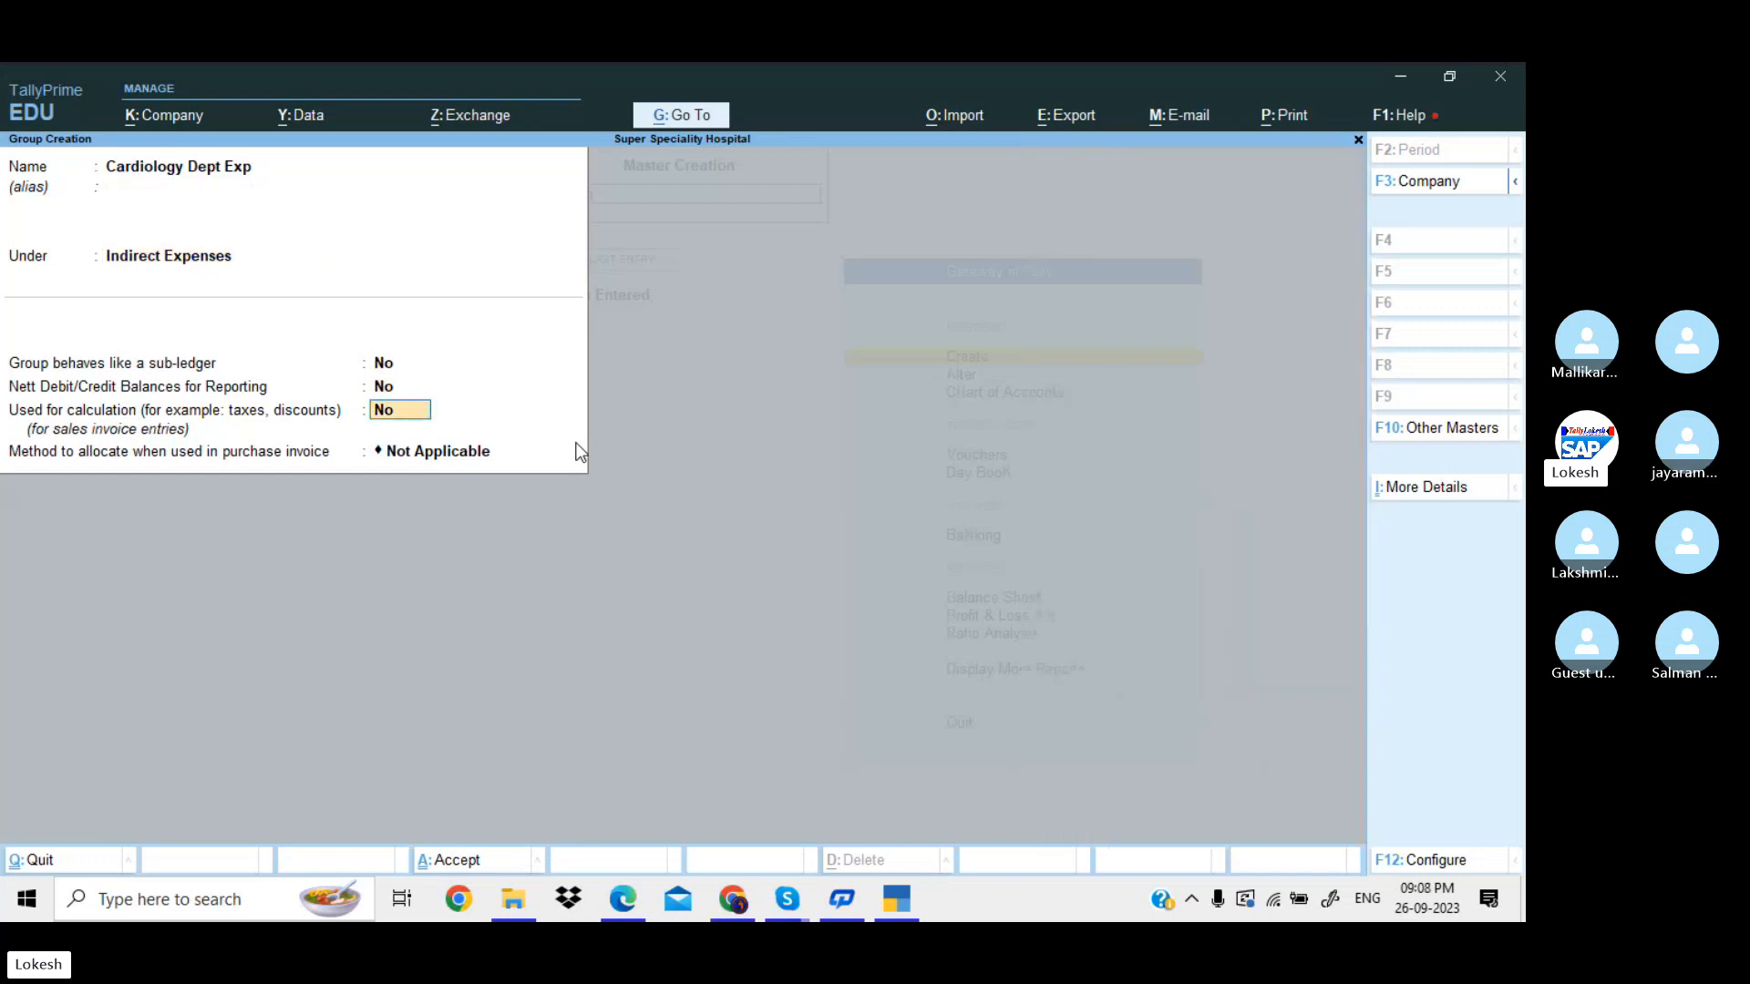
key("Return")
key("Return")
key("Return")
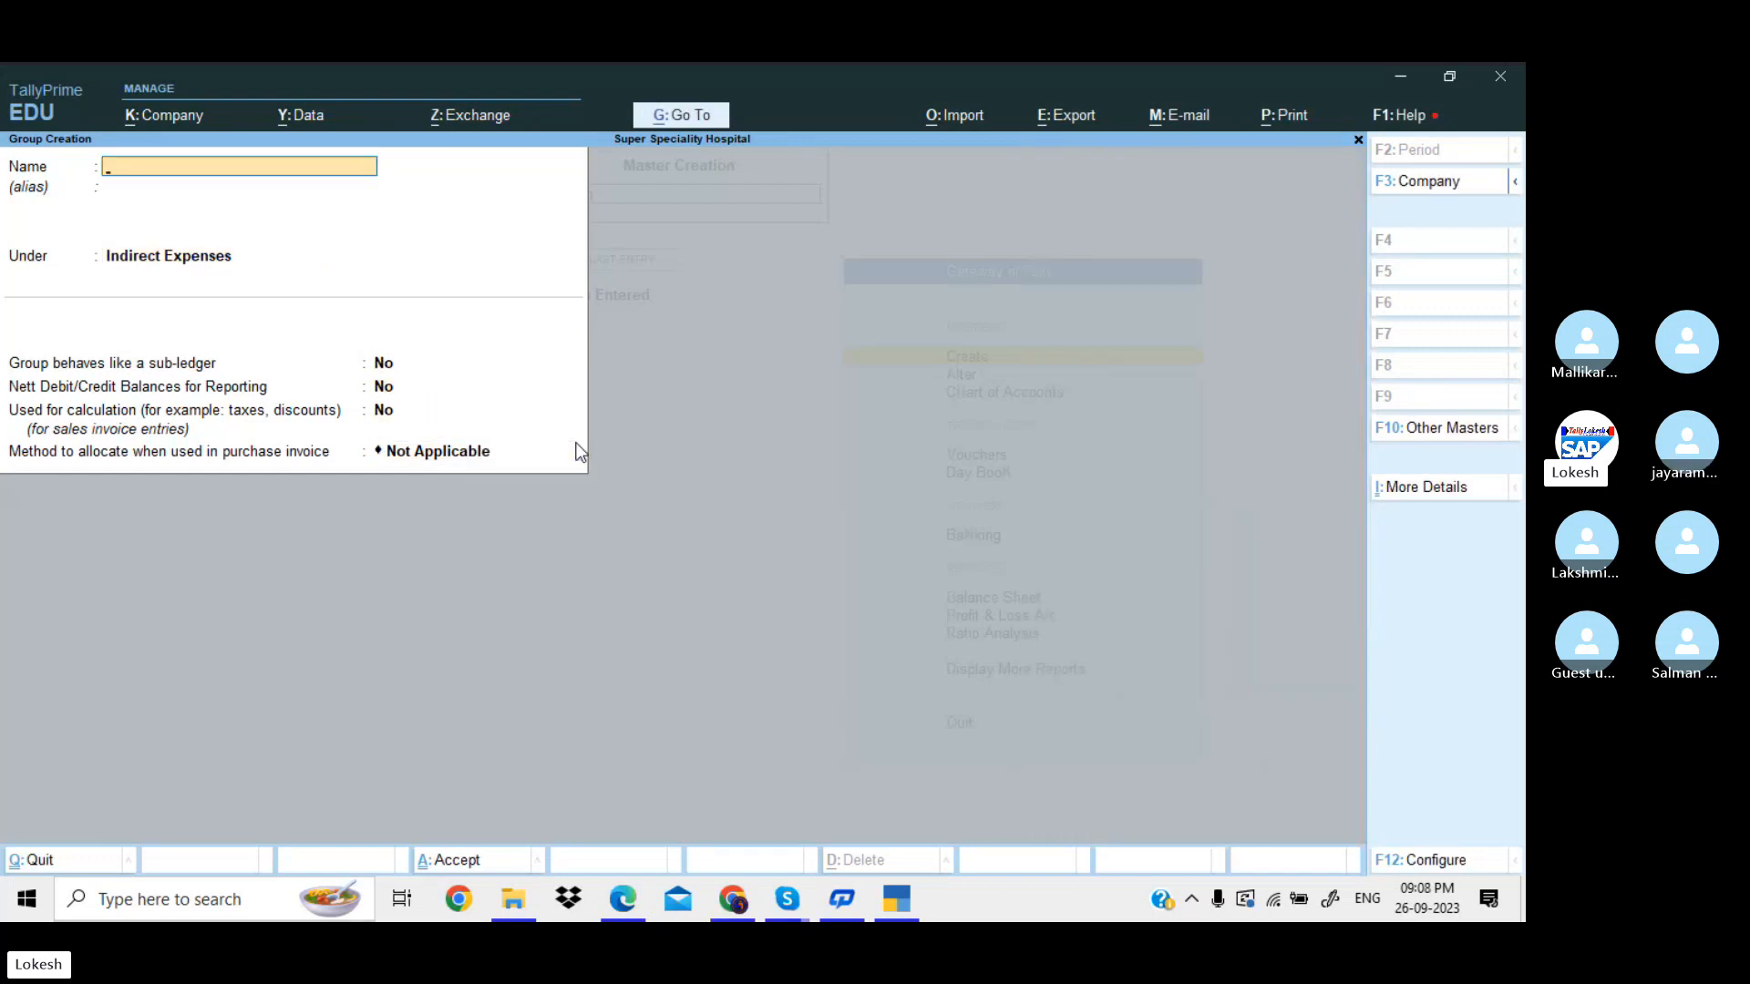
Create the group Neurology Dept Income under Indirect Incomes, keeping the remaining group options at their defaults.
type("Neurology Dept Income")
key("Return")
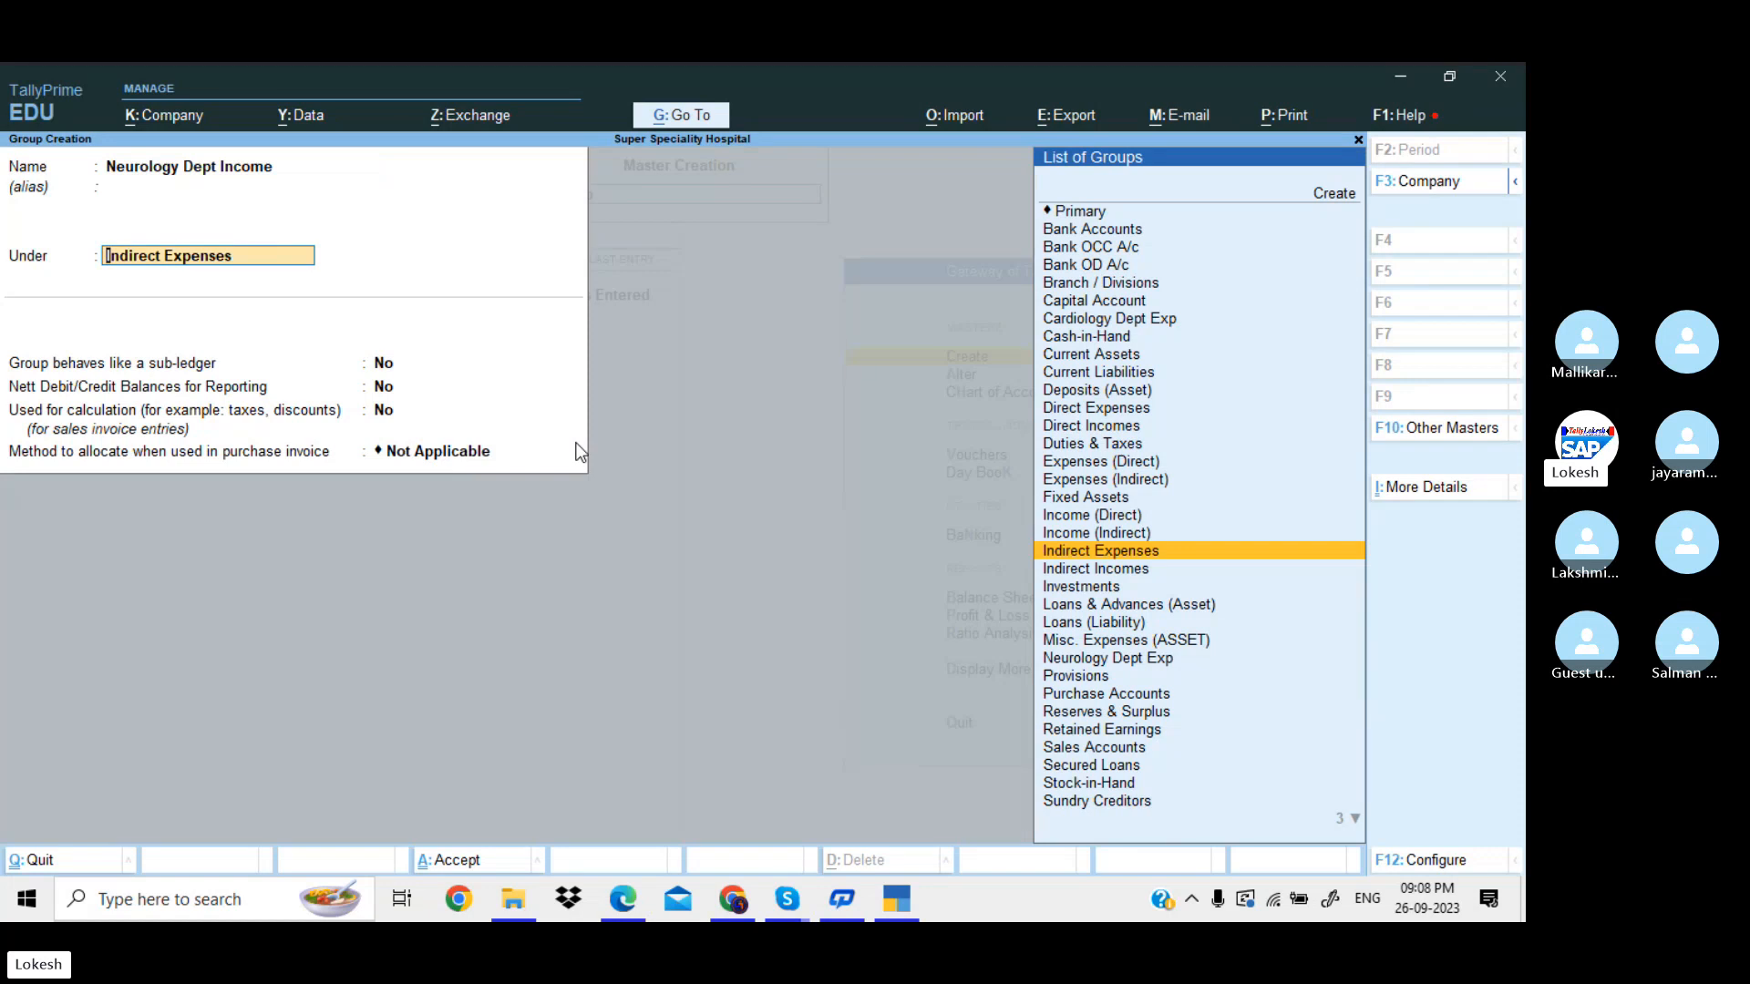
key("BackSpace")
type("Ind")
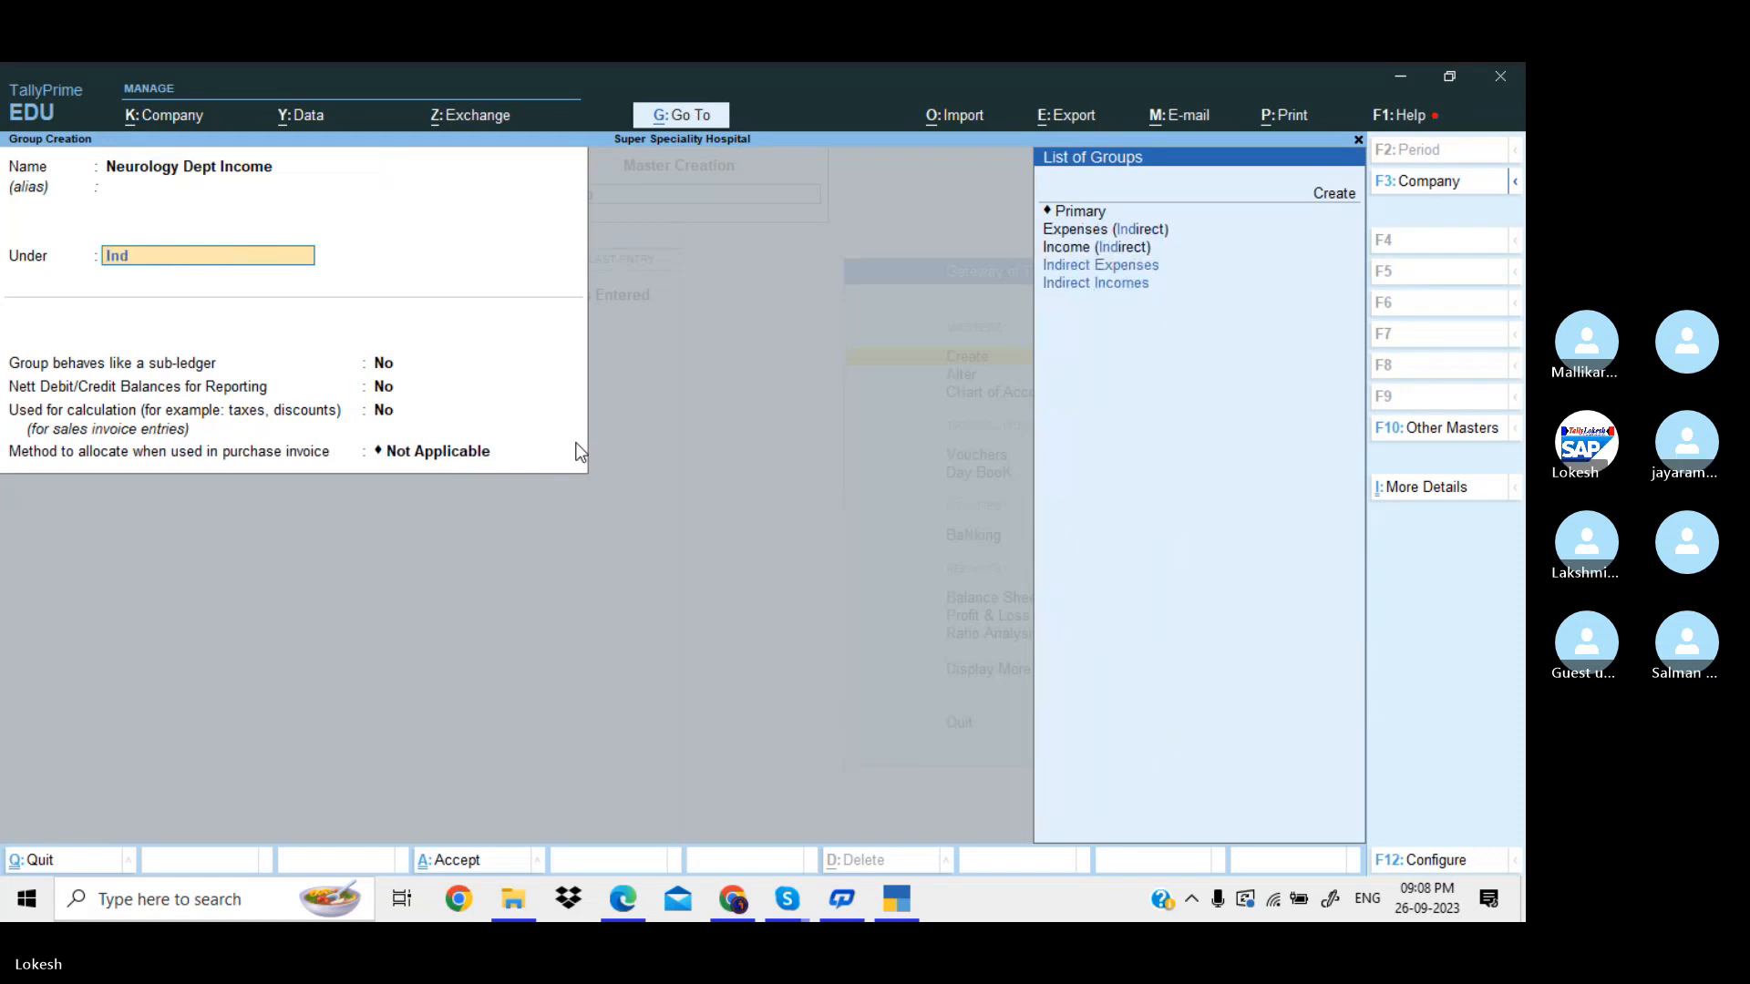
key("Down")
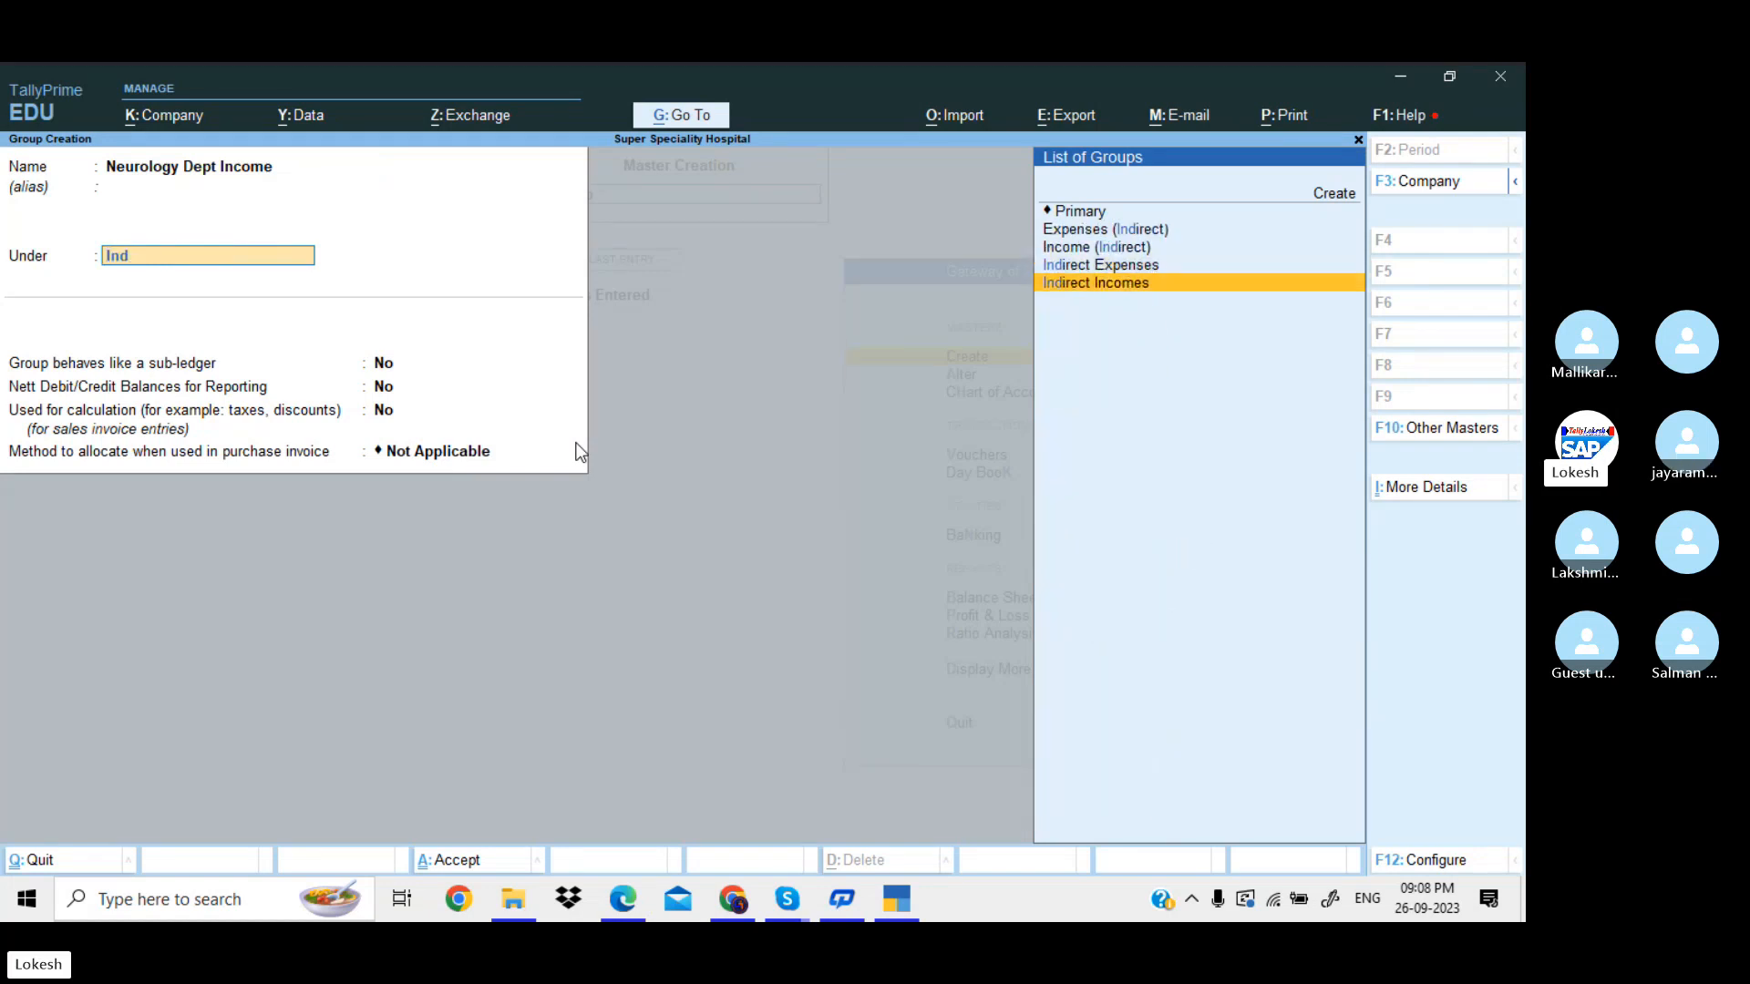
key("Return")
key("Return")
key("Return")
key("Return")
key("Return")
key("Return")
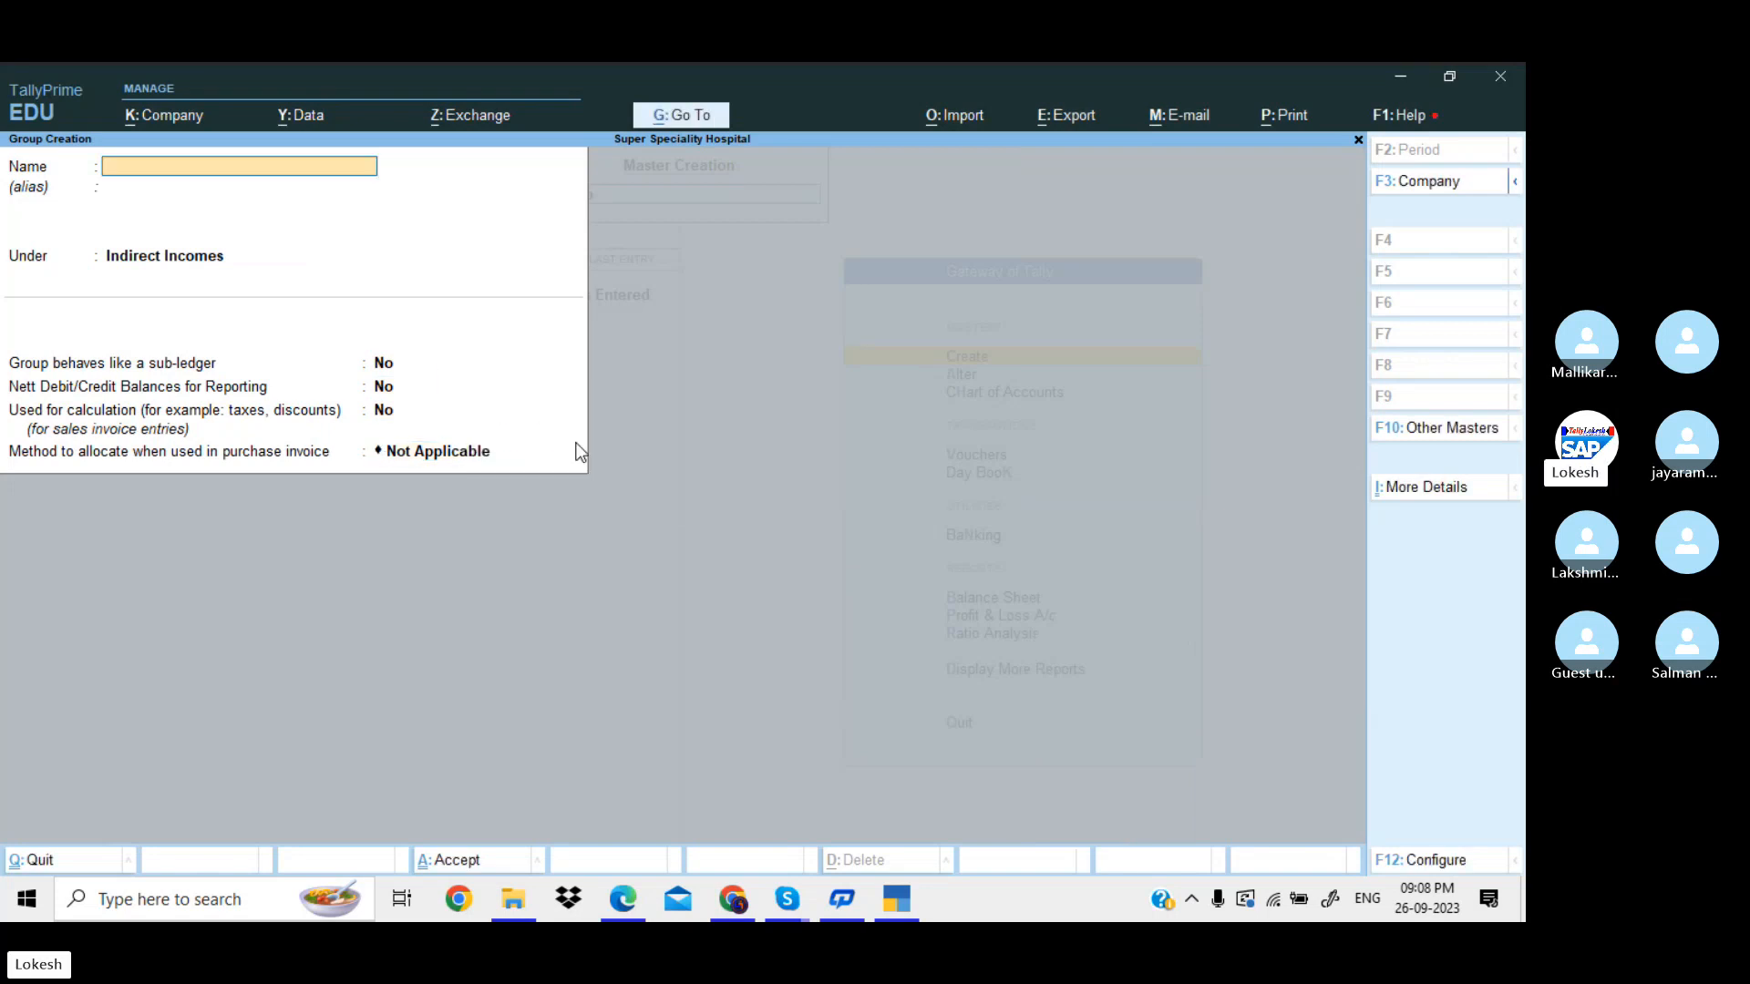
Create the group Cardiology Dept Income under Indirect Incomes with the default options, and quit group creation.
type("Cardilog")
key("BackSpace")
key("BackSpace")
key("BackSpace")
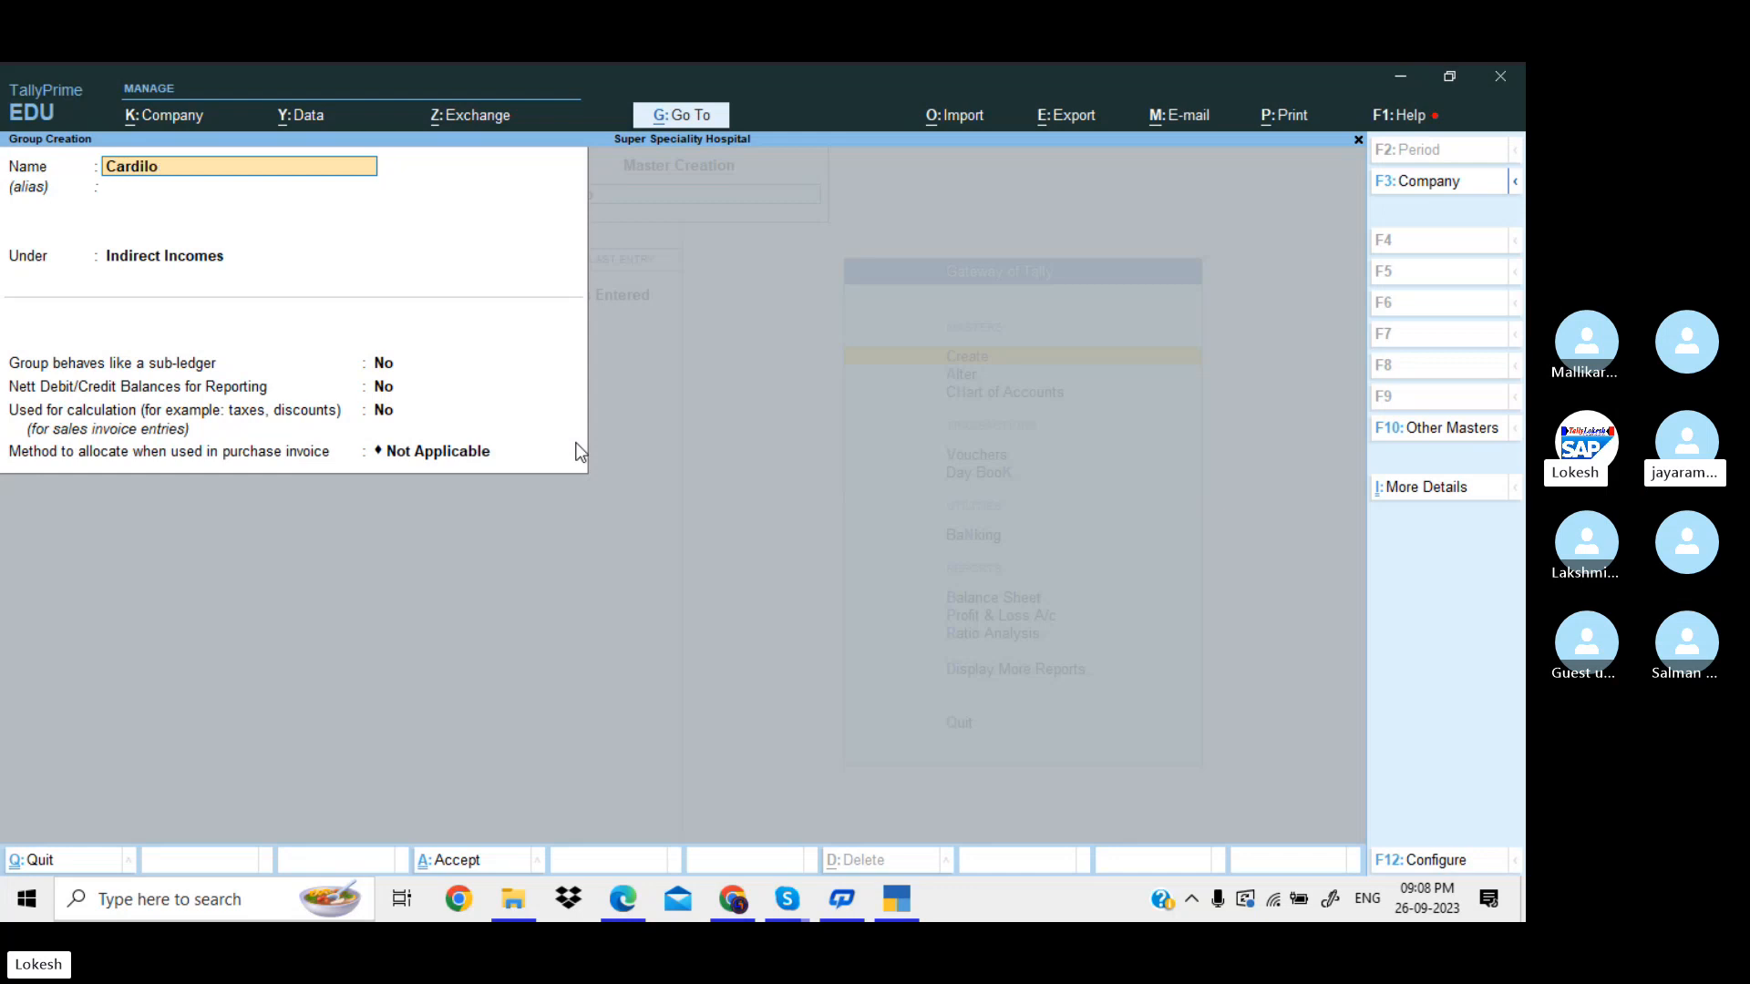
type("ology")
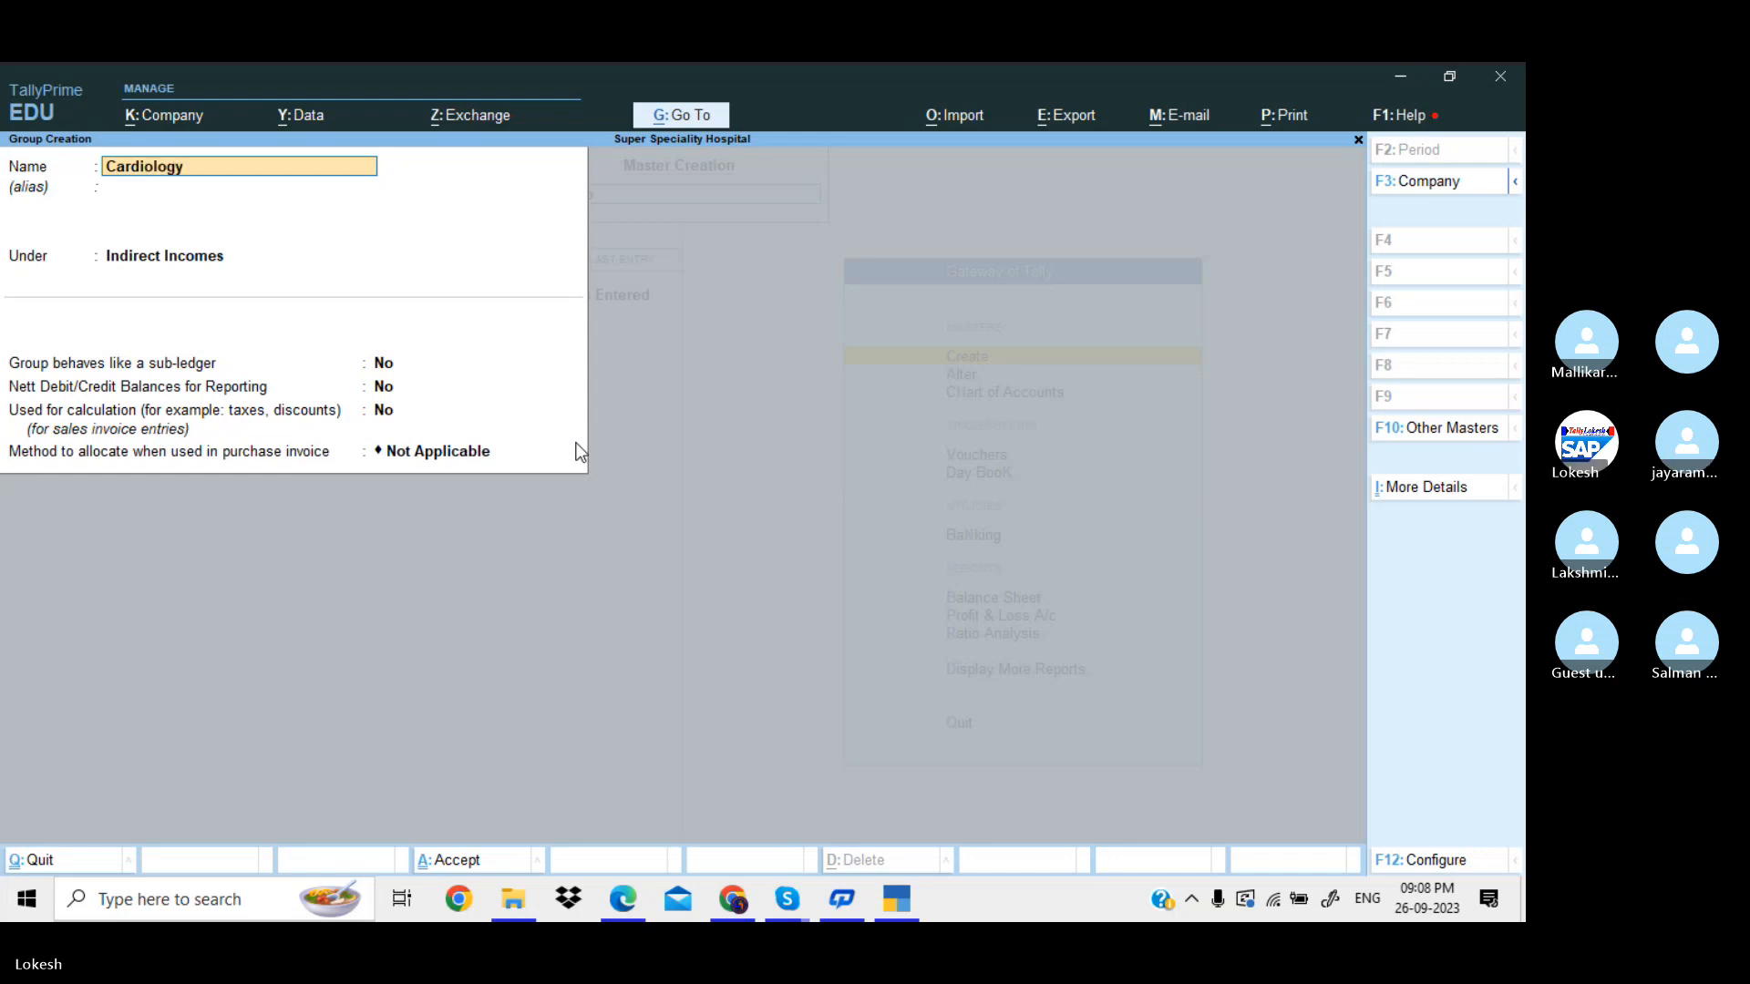
type(" Dept Income")
key("Return")
key("Return")
key("Return")
key("Return")
key("Return")
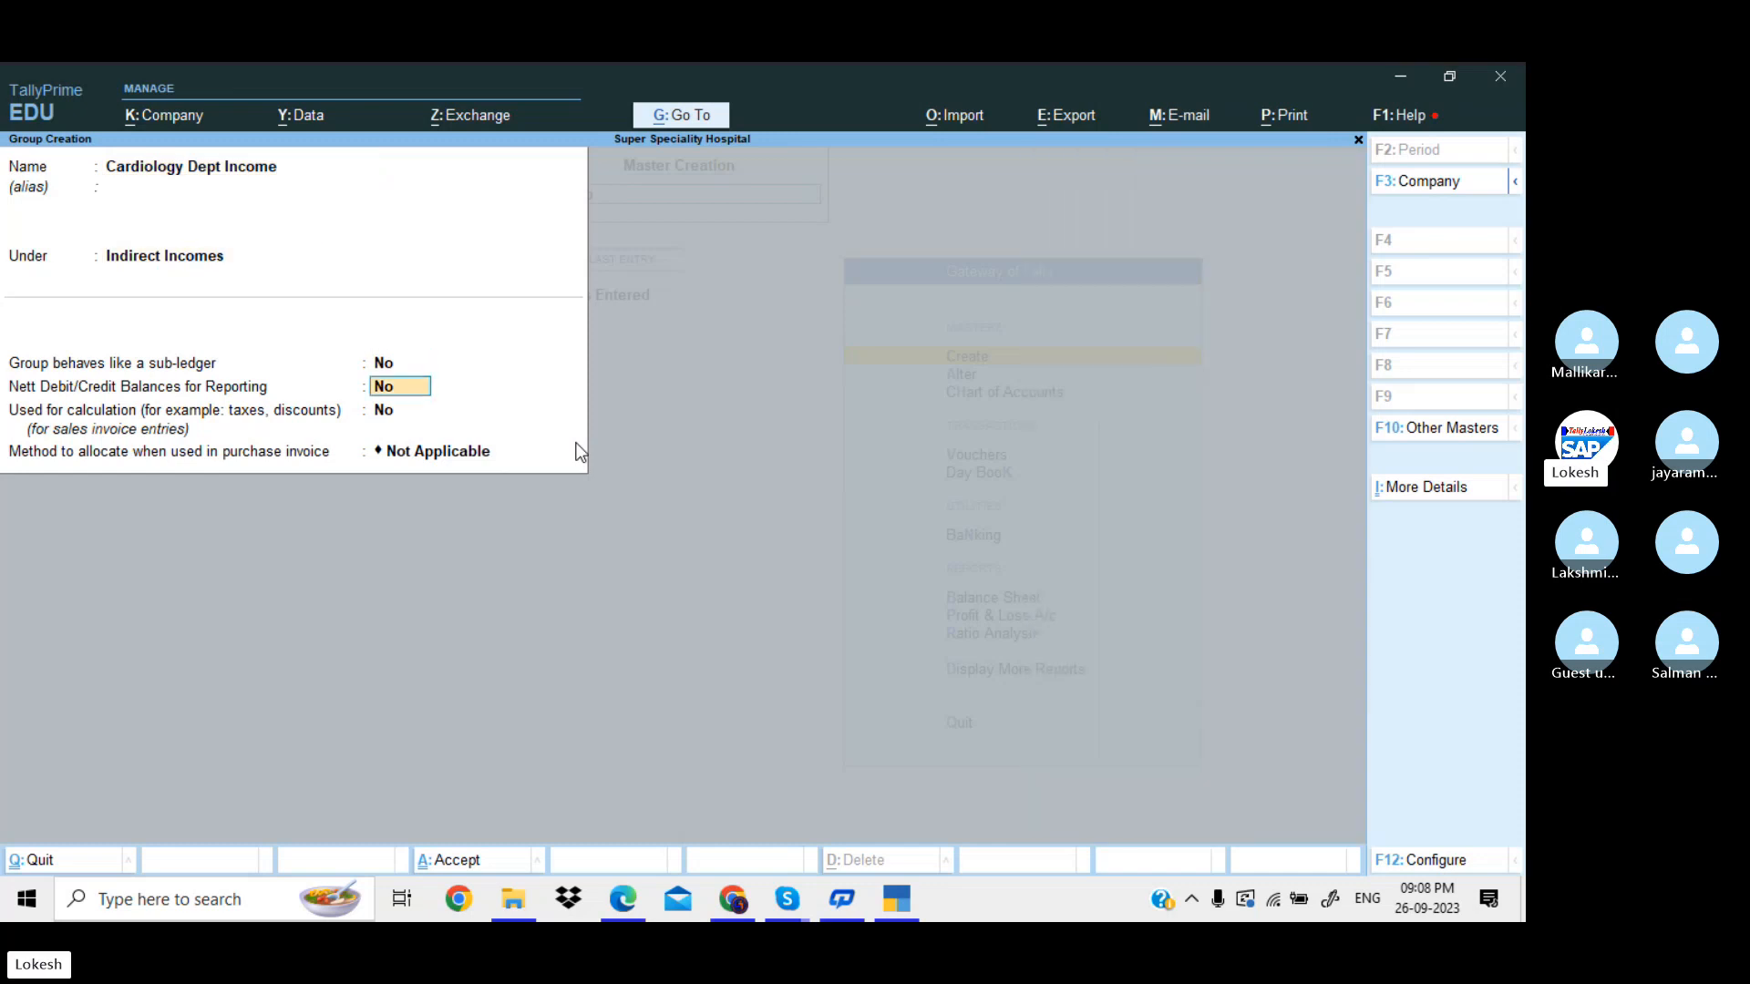
key("Return")
key("Return")
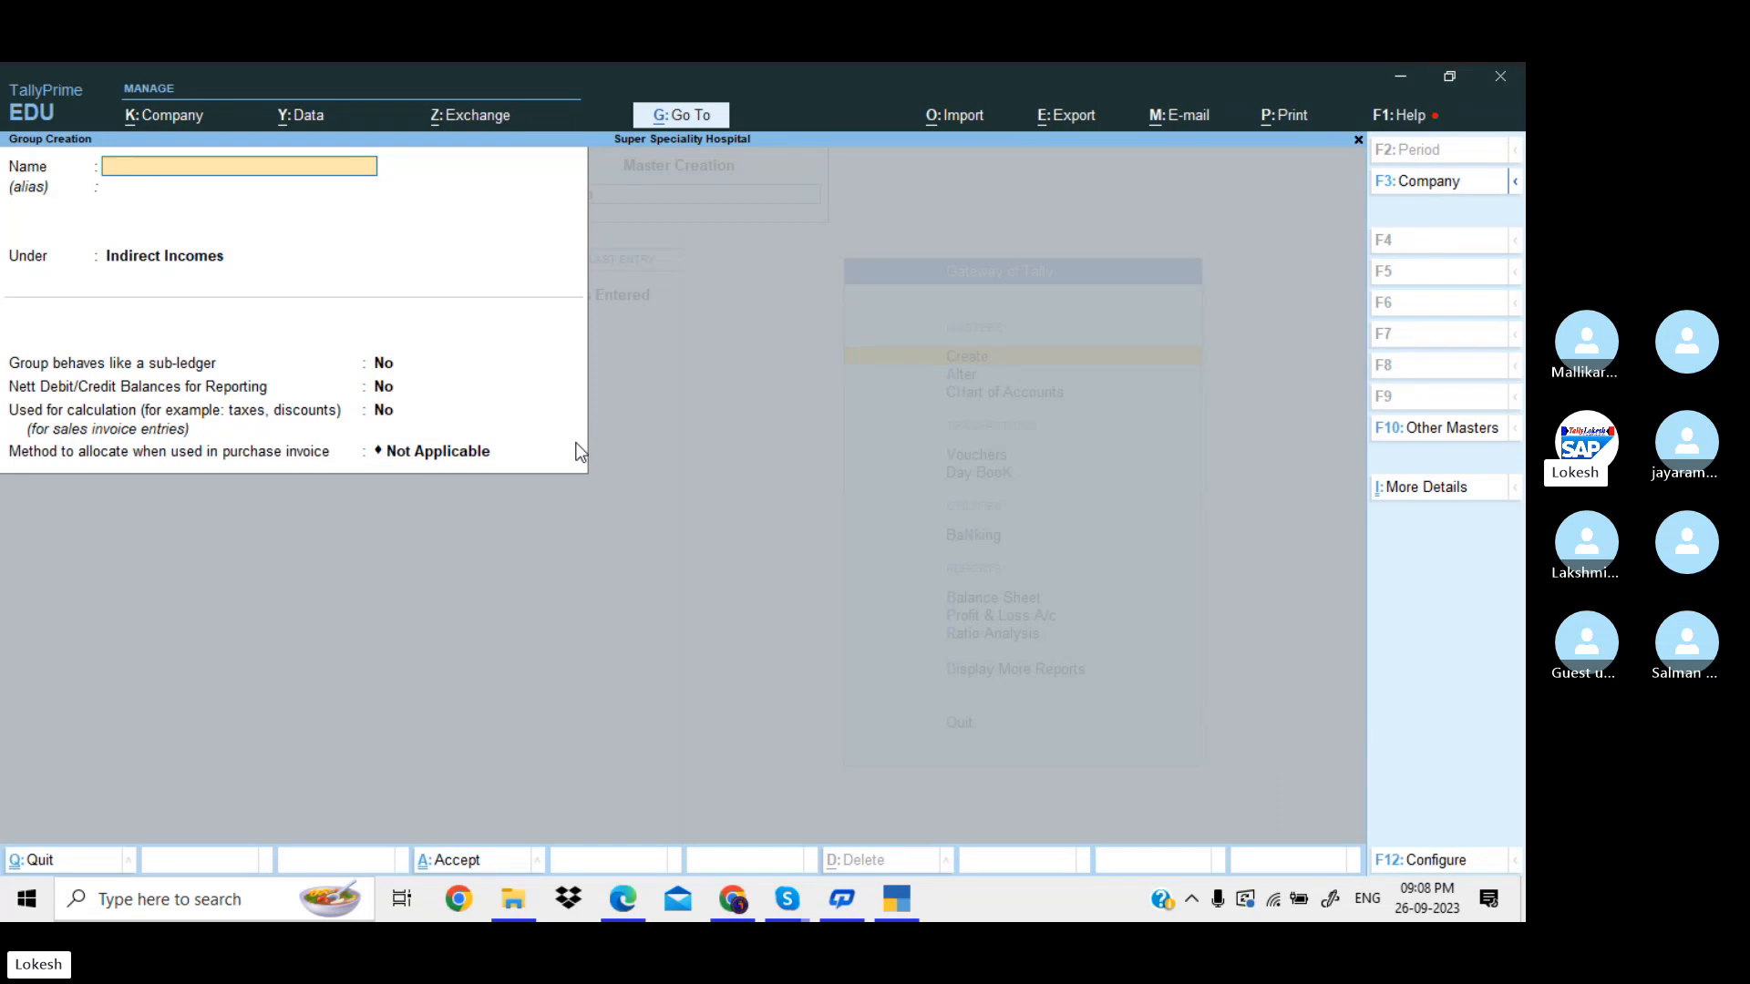
key("Escape")
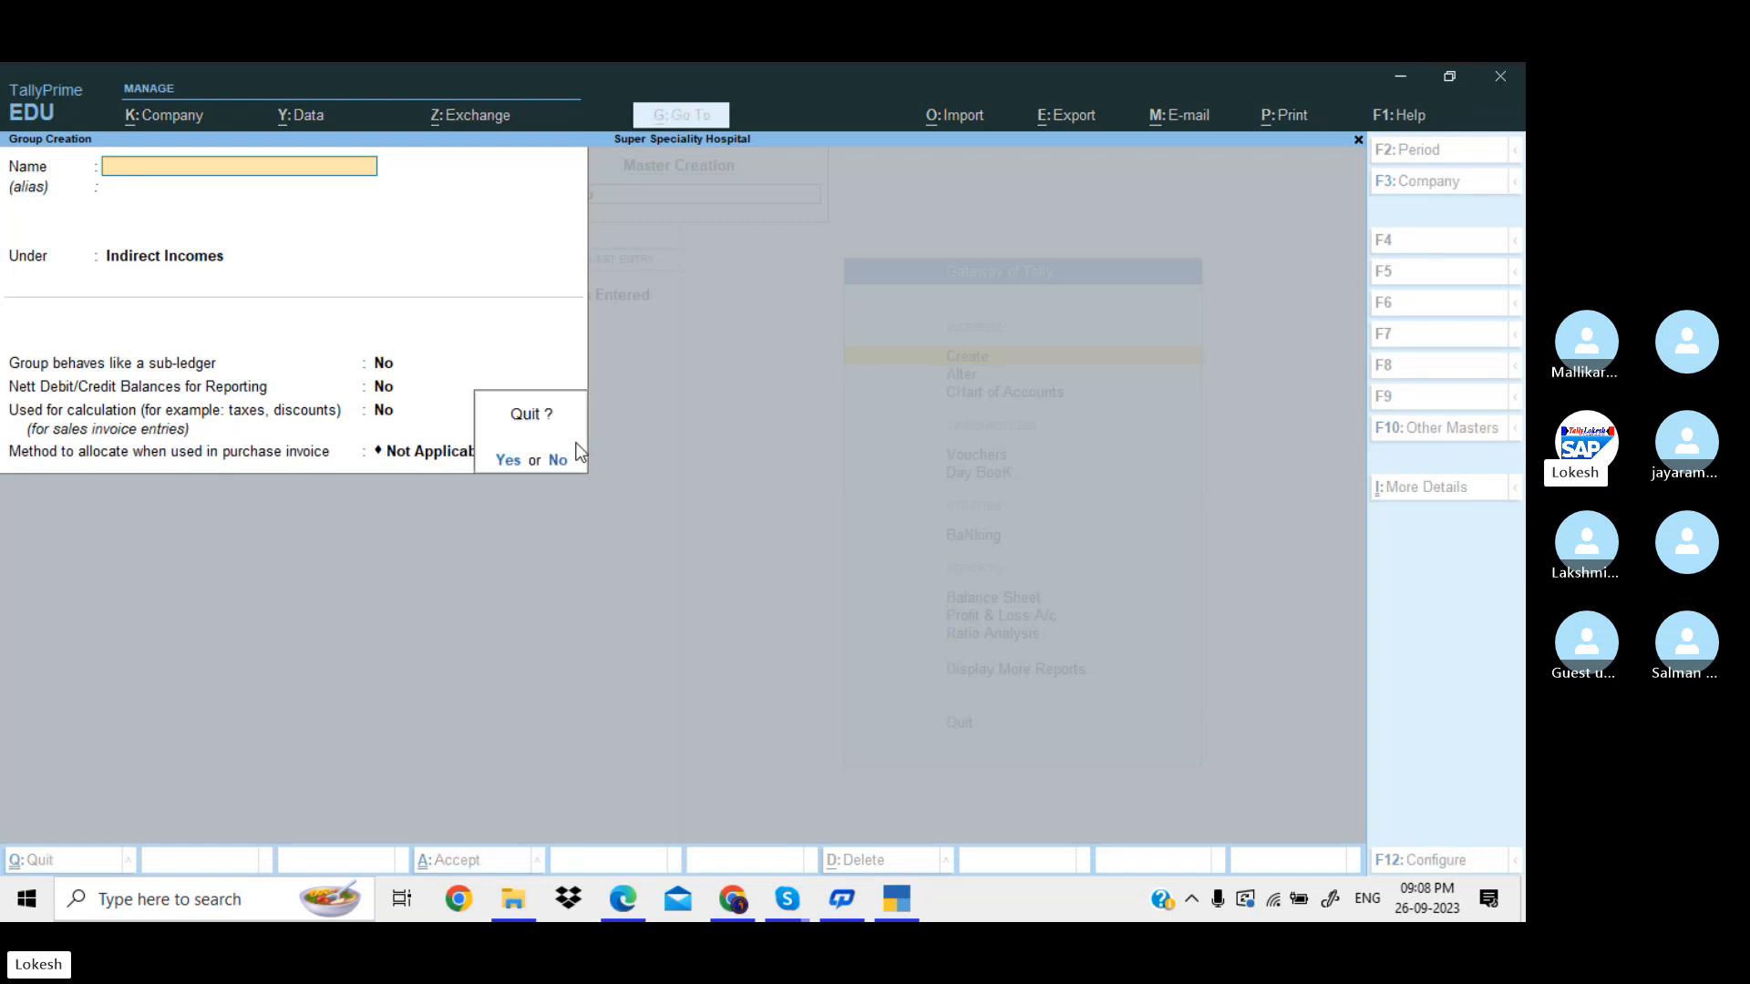
key("Return")
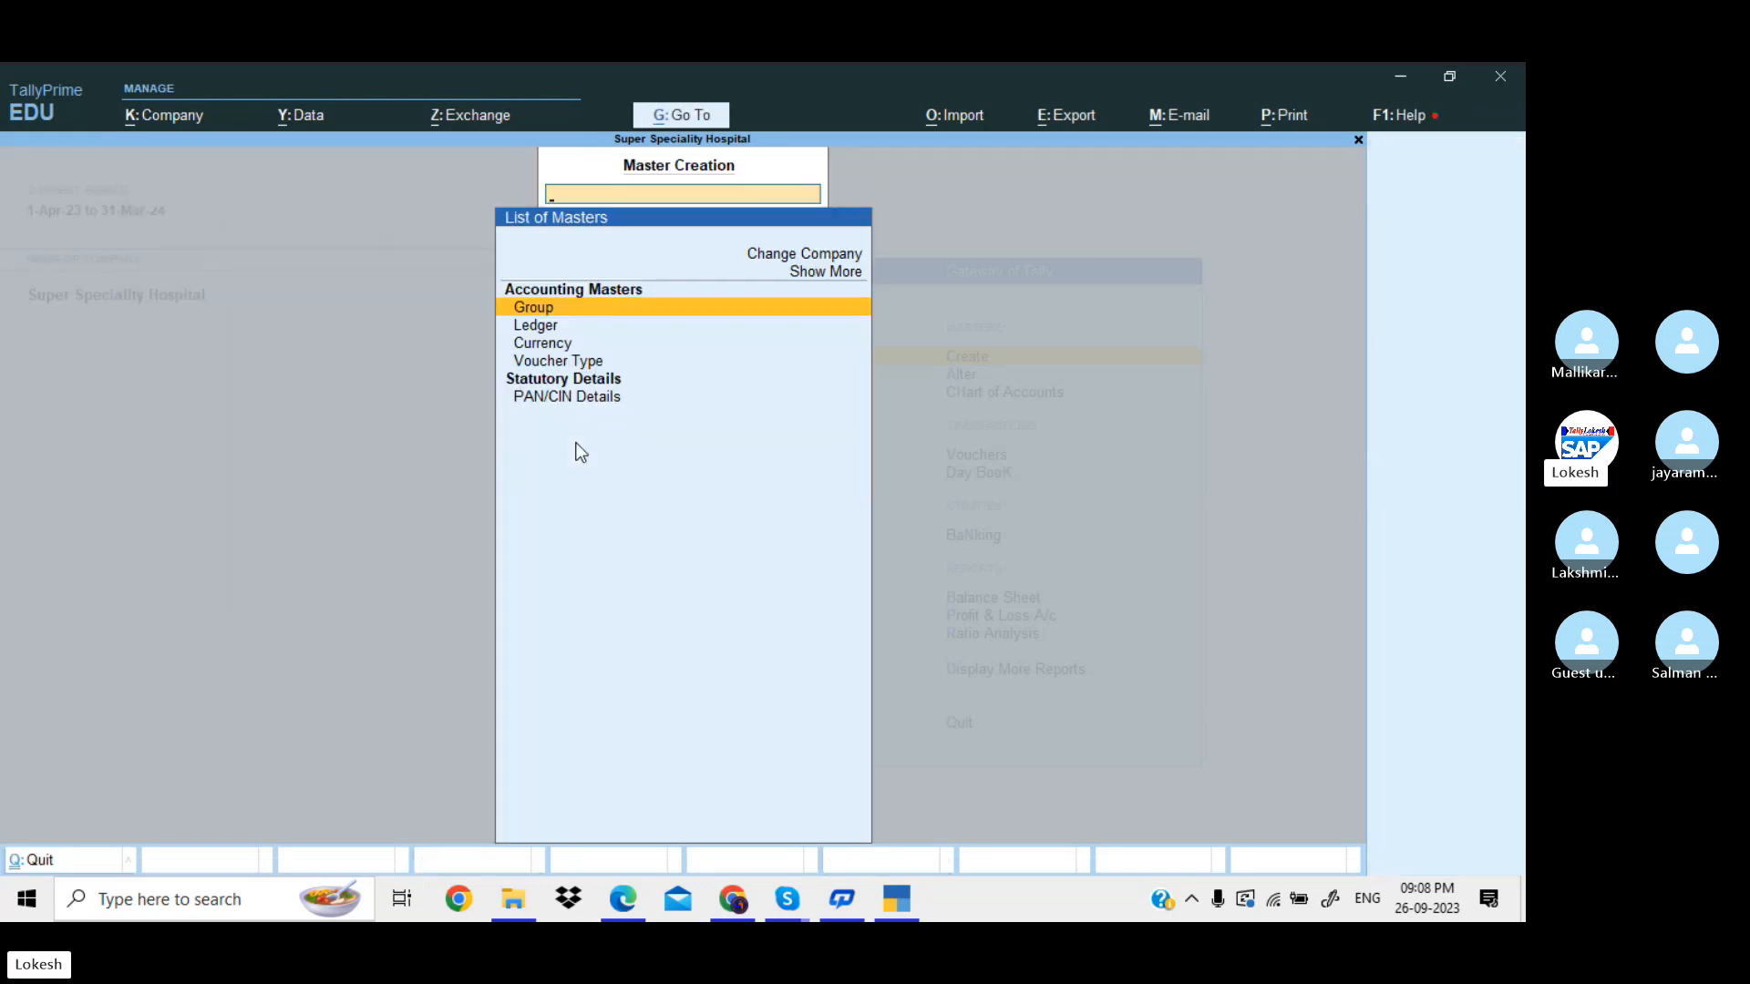
Start a new ledger named Capital under the Capital Account group.
key("Down")
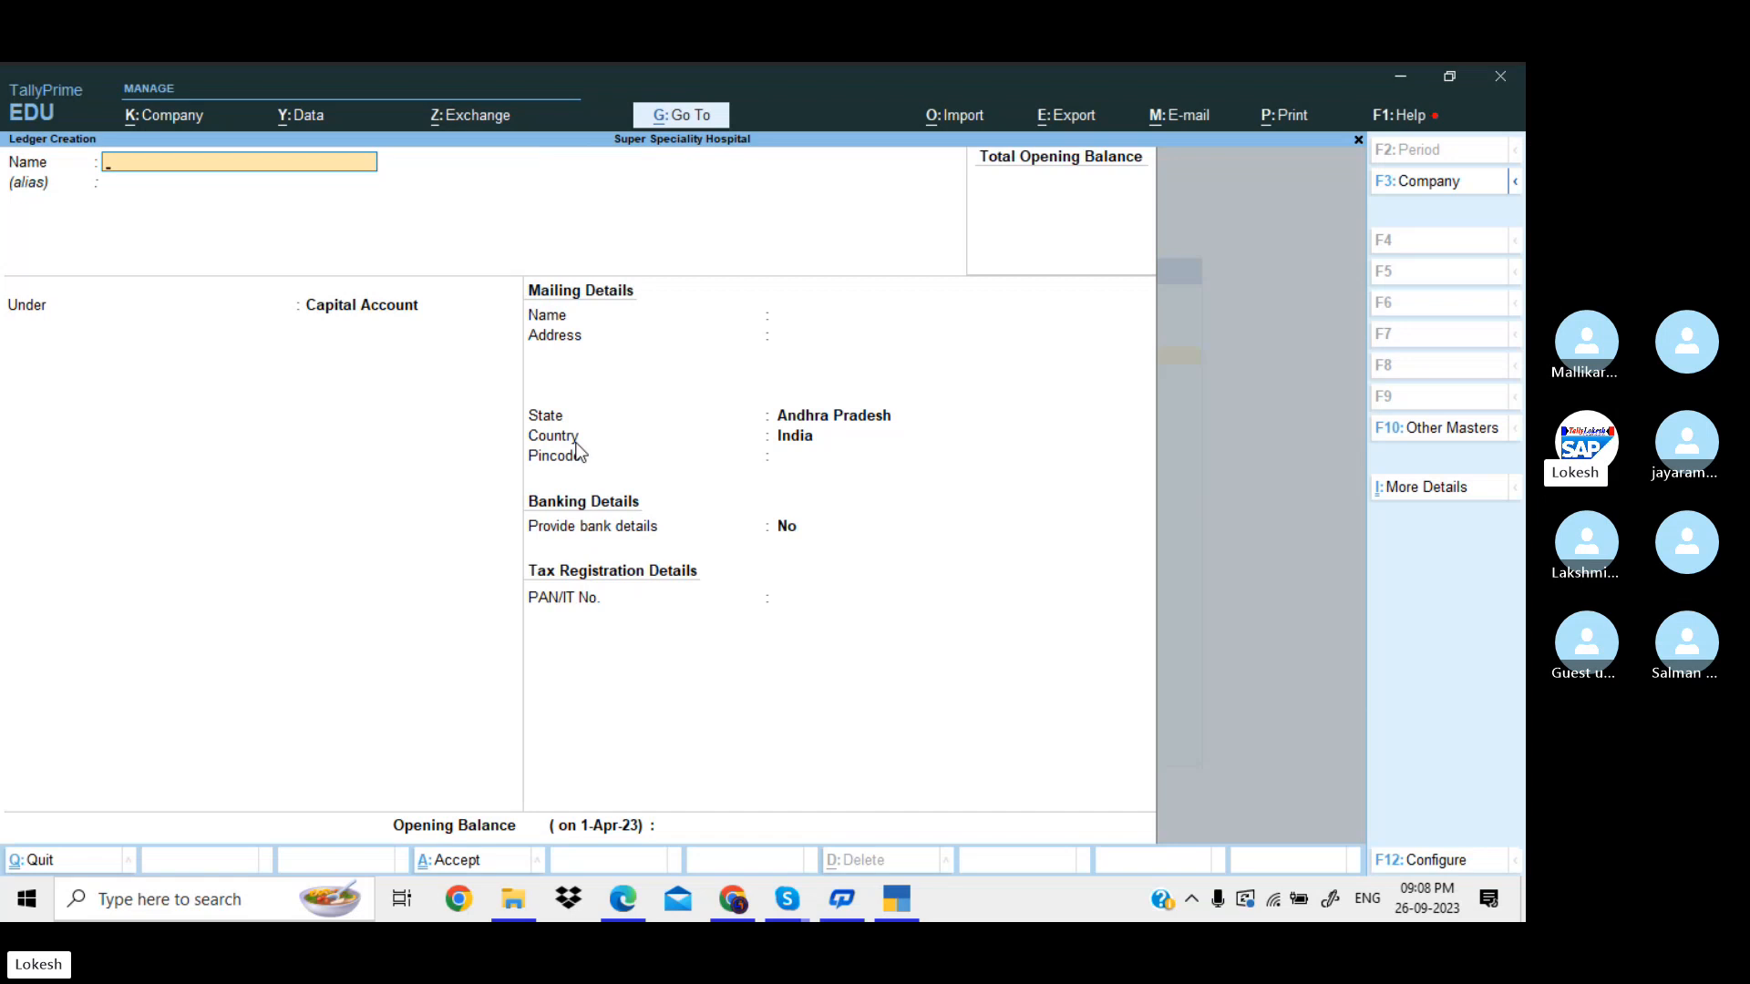
type("Capital")
key("Return")
key("Return")
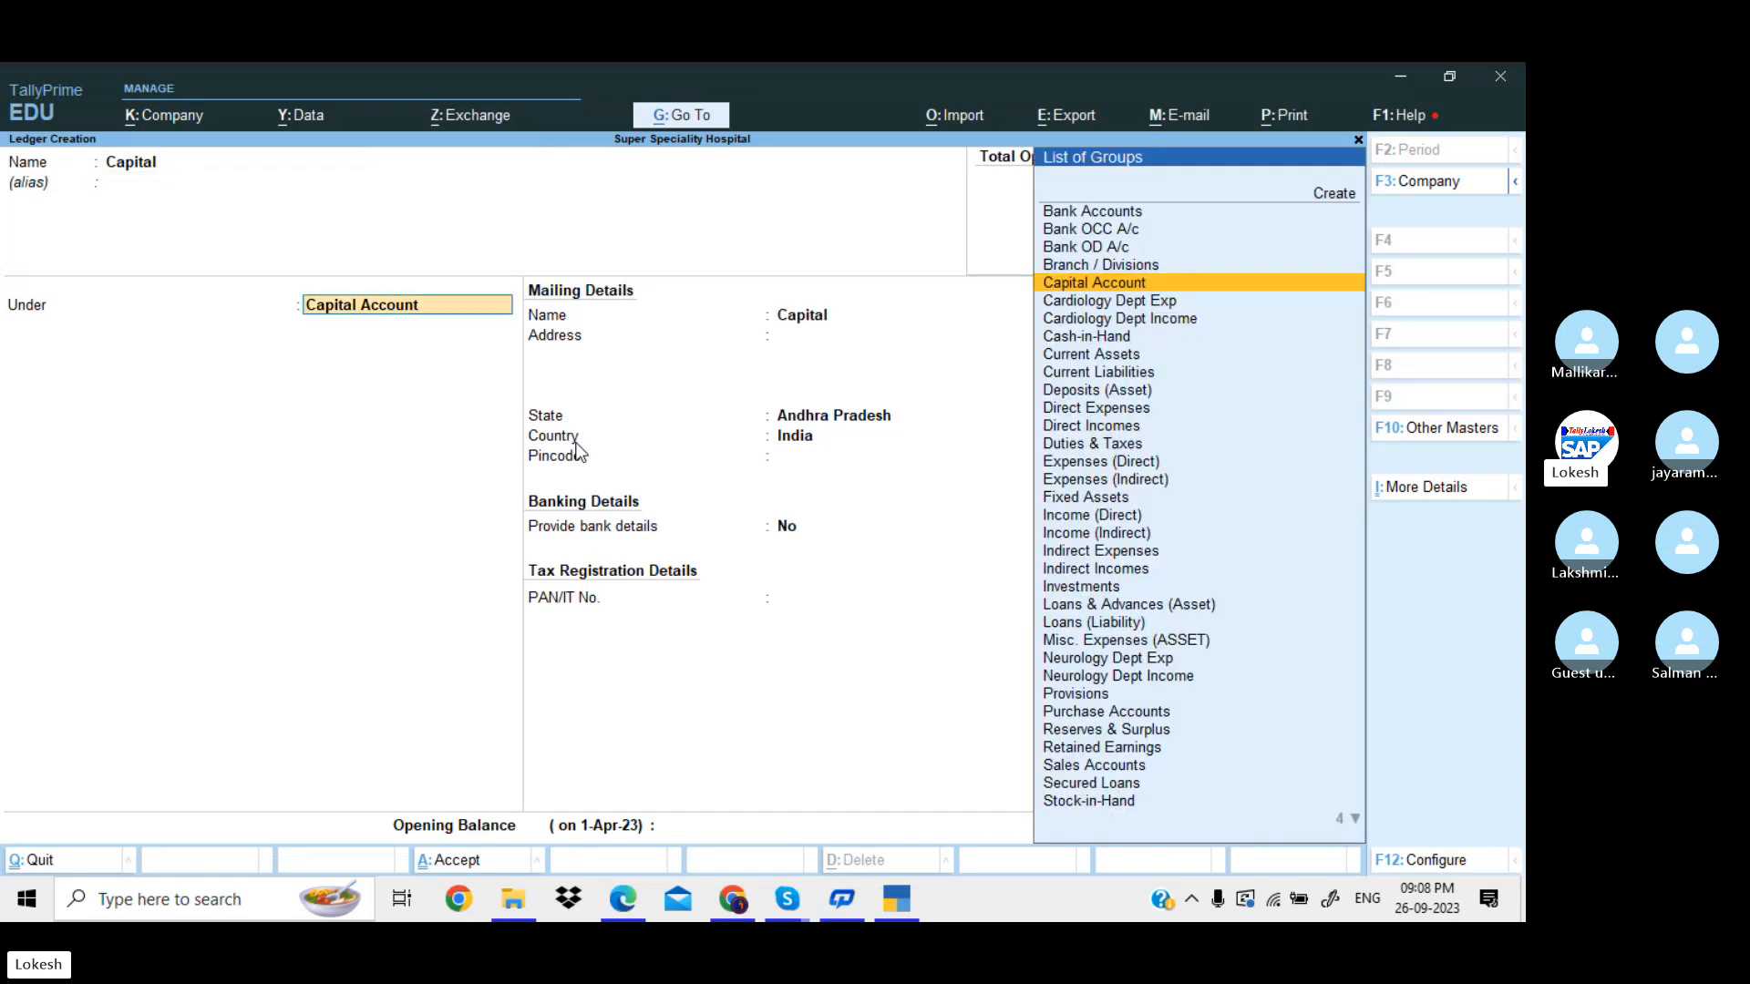
key("Return")
Save the Capital ledger under Capital Account, keeping the default mailing details, no bank details and a blank opening balance.
key("Return")
key("Return")
key("Return")
key("Return")
key("Return")
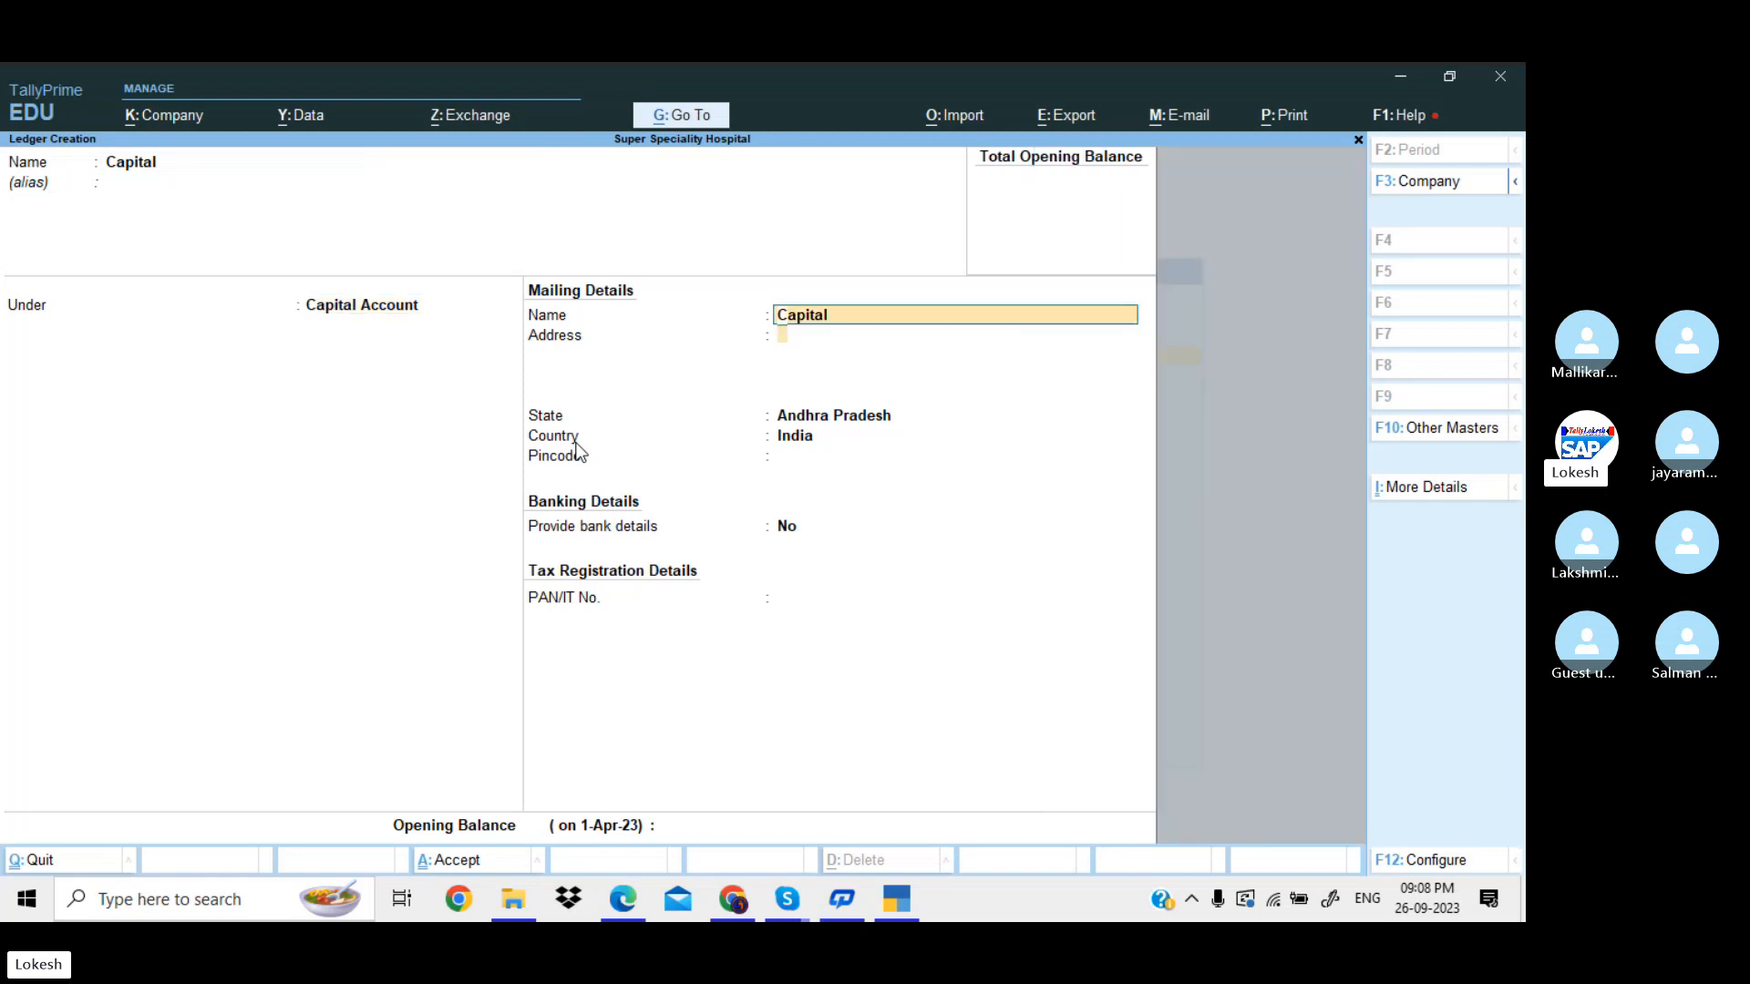
key("Return")
key("Return")
key("Return")
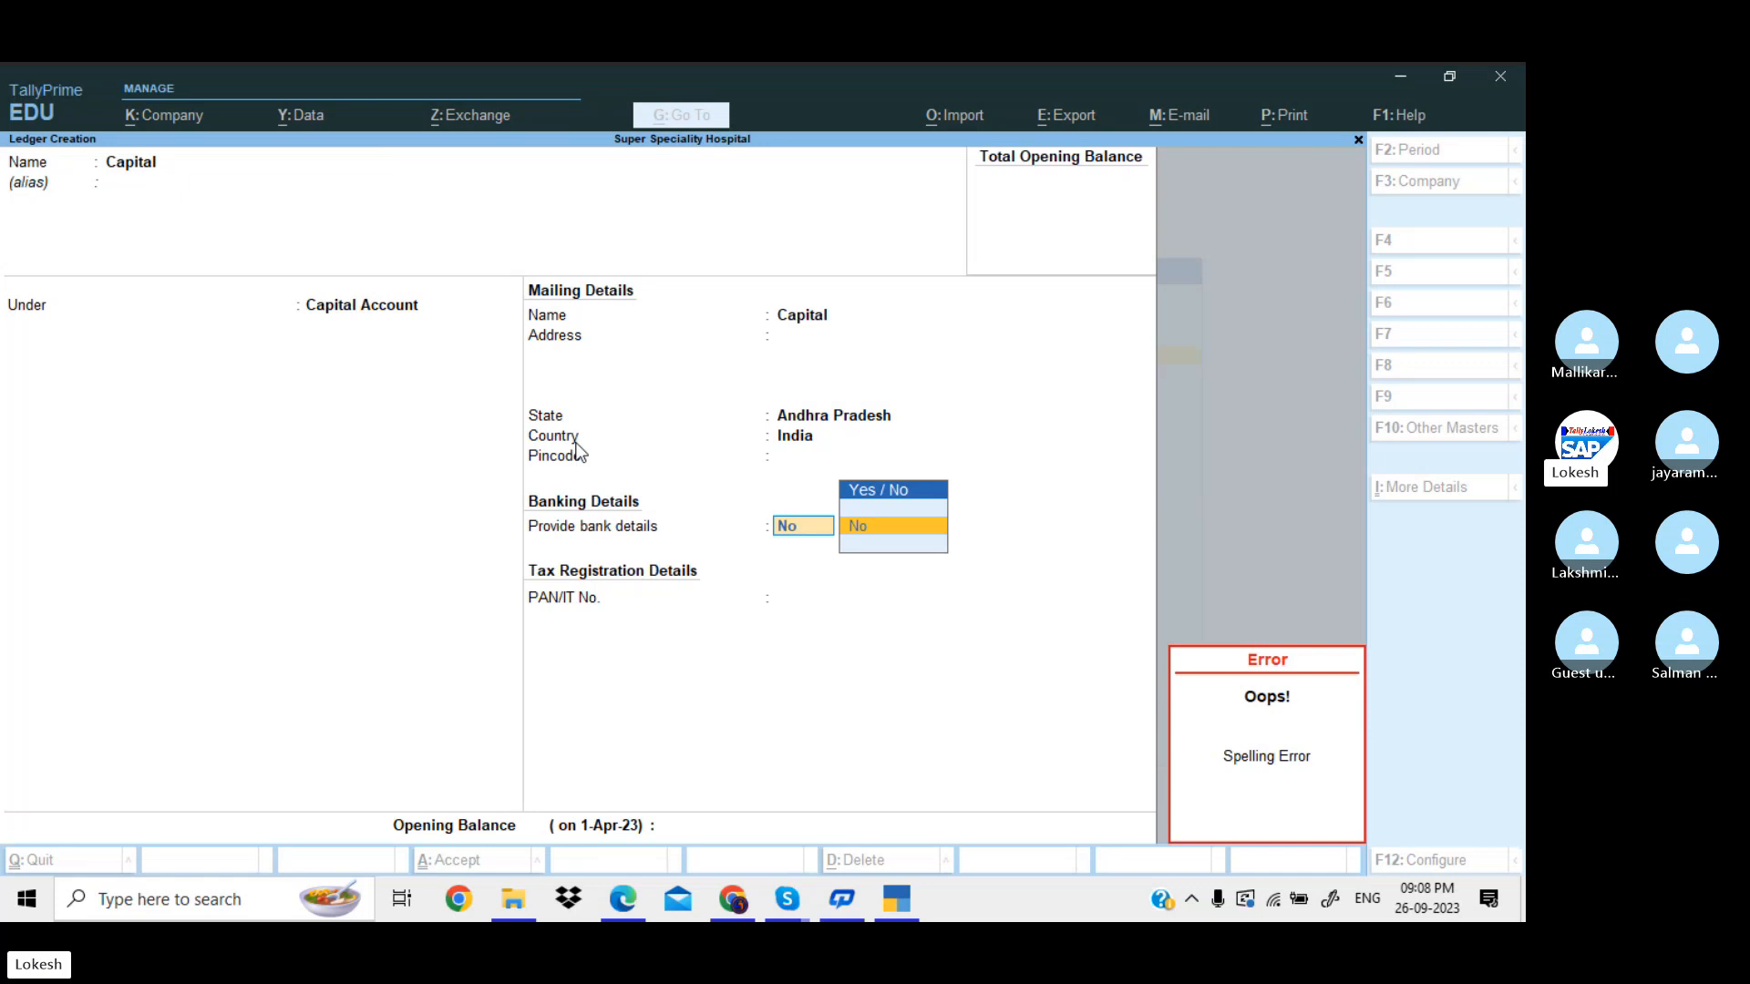
key("Return")
key("Return")
key("Return")
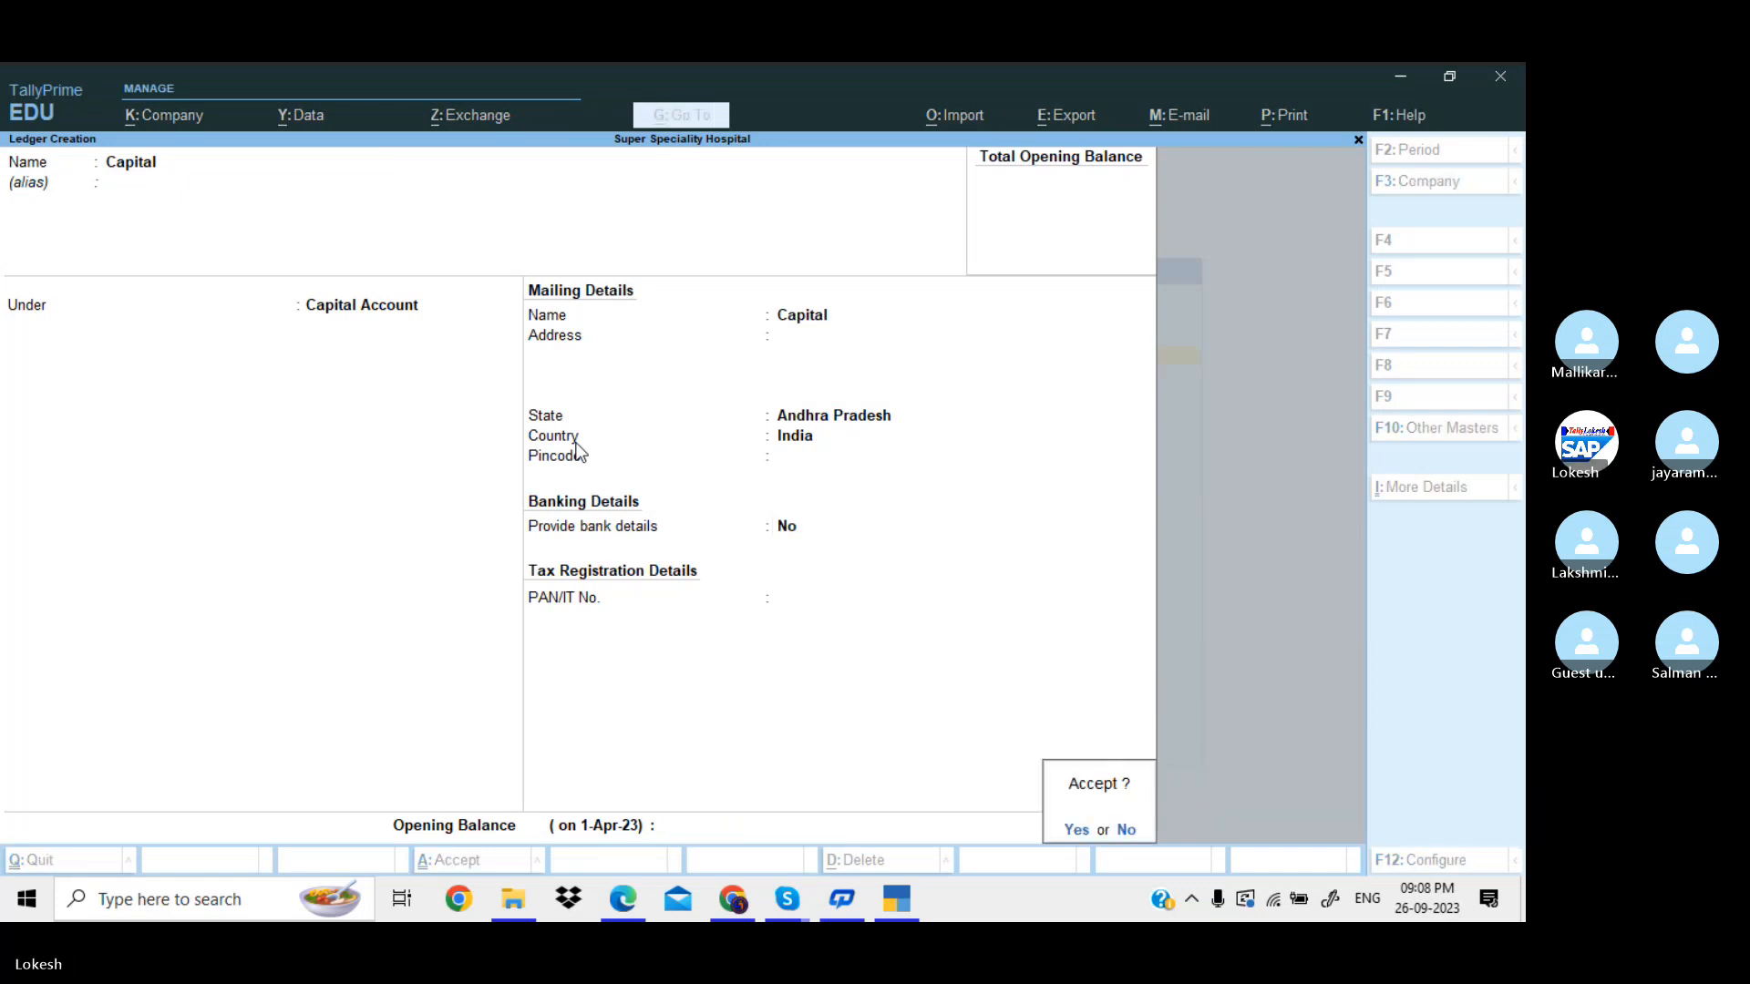
key("Return")
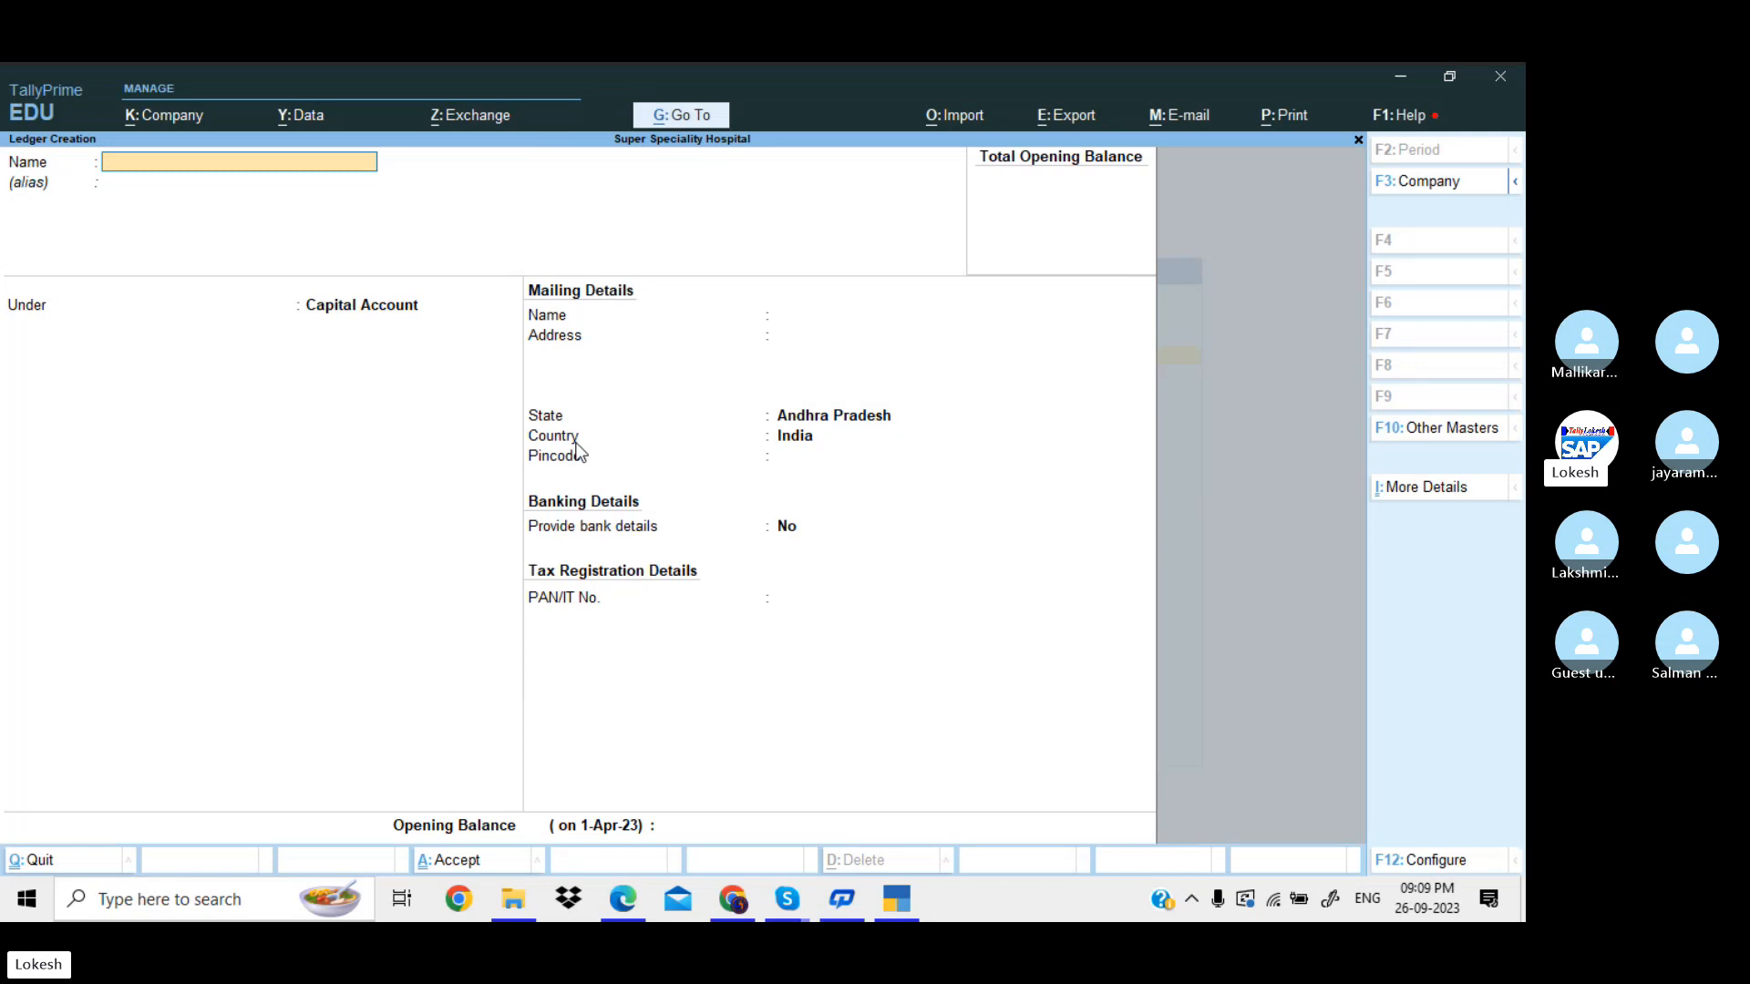
Start a new ledger named Rent Nde, leaving its alias blank.
type("Rent")
key("Return")
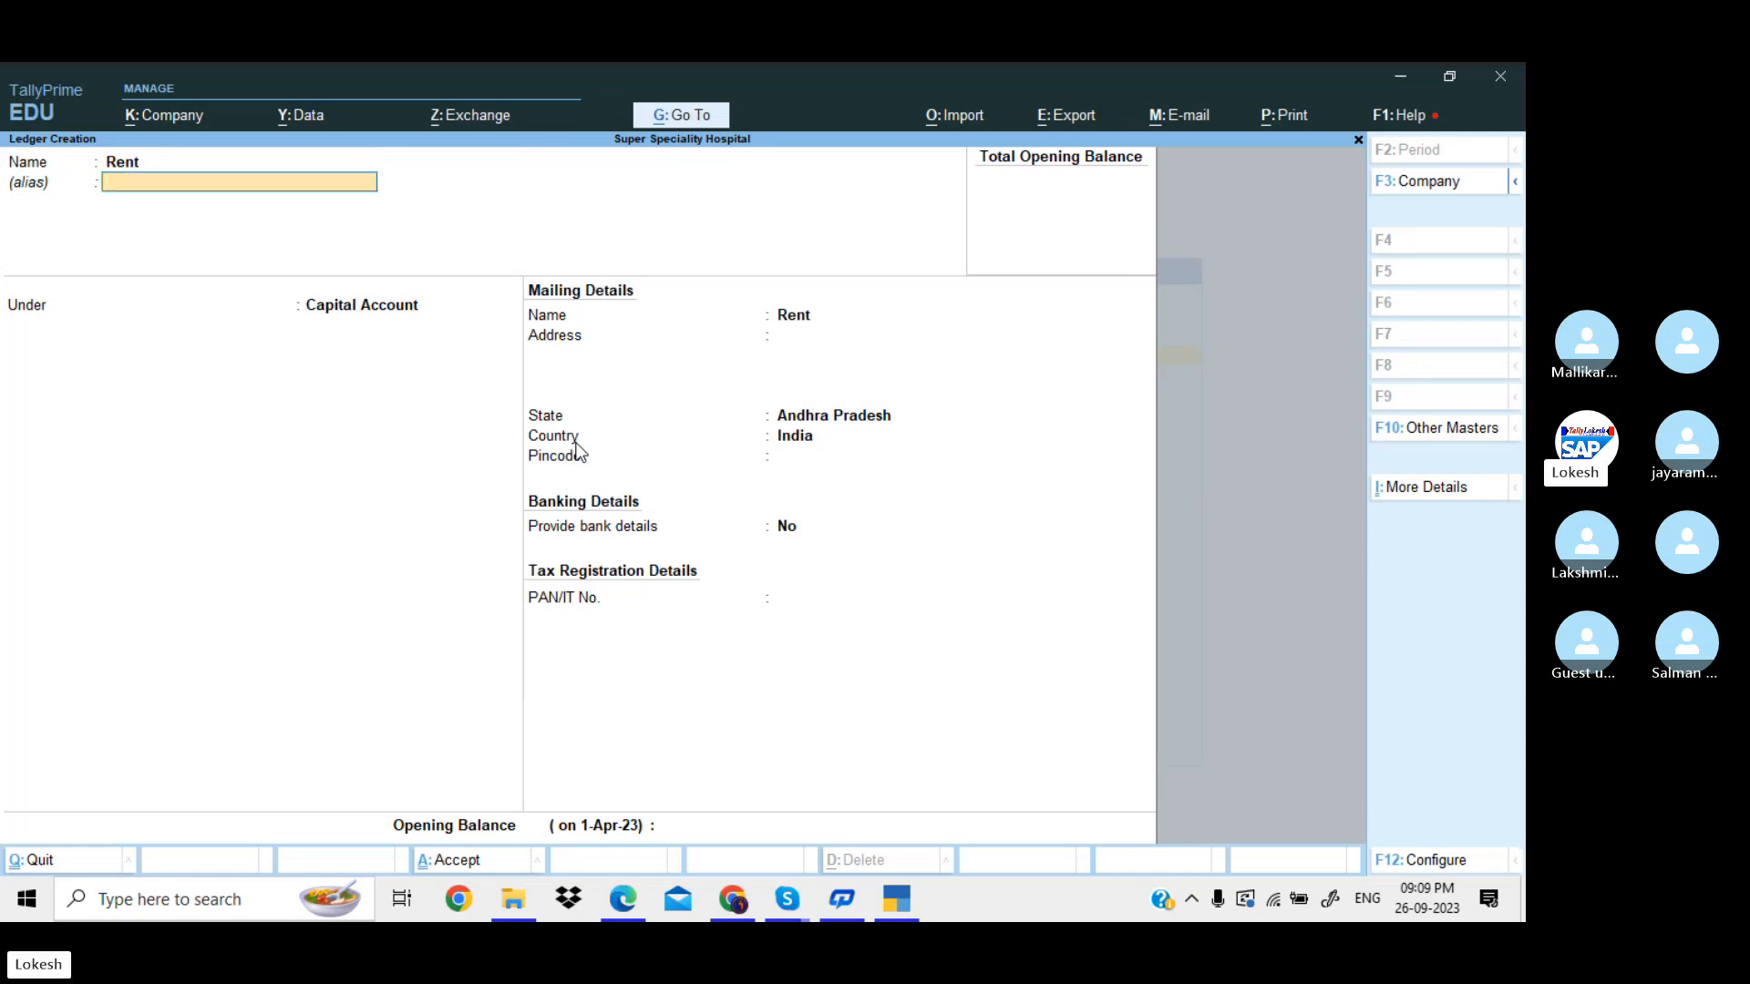
type("Ind")
key("BackSpace")
key("BackSpace")
key("BackSpace")
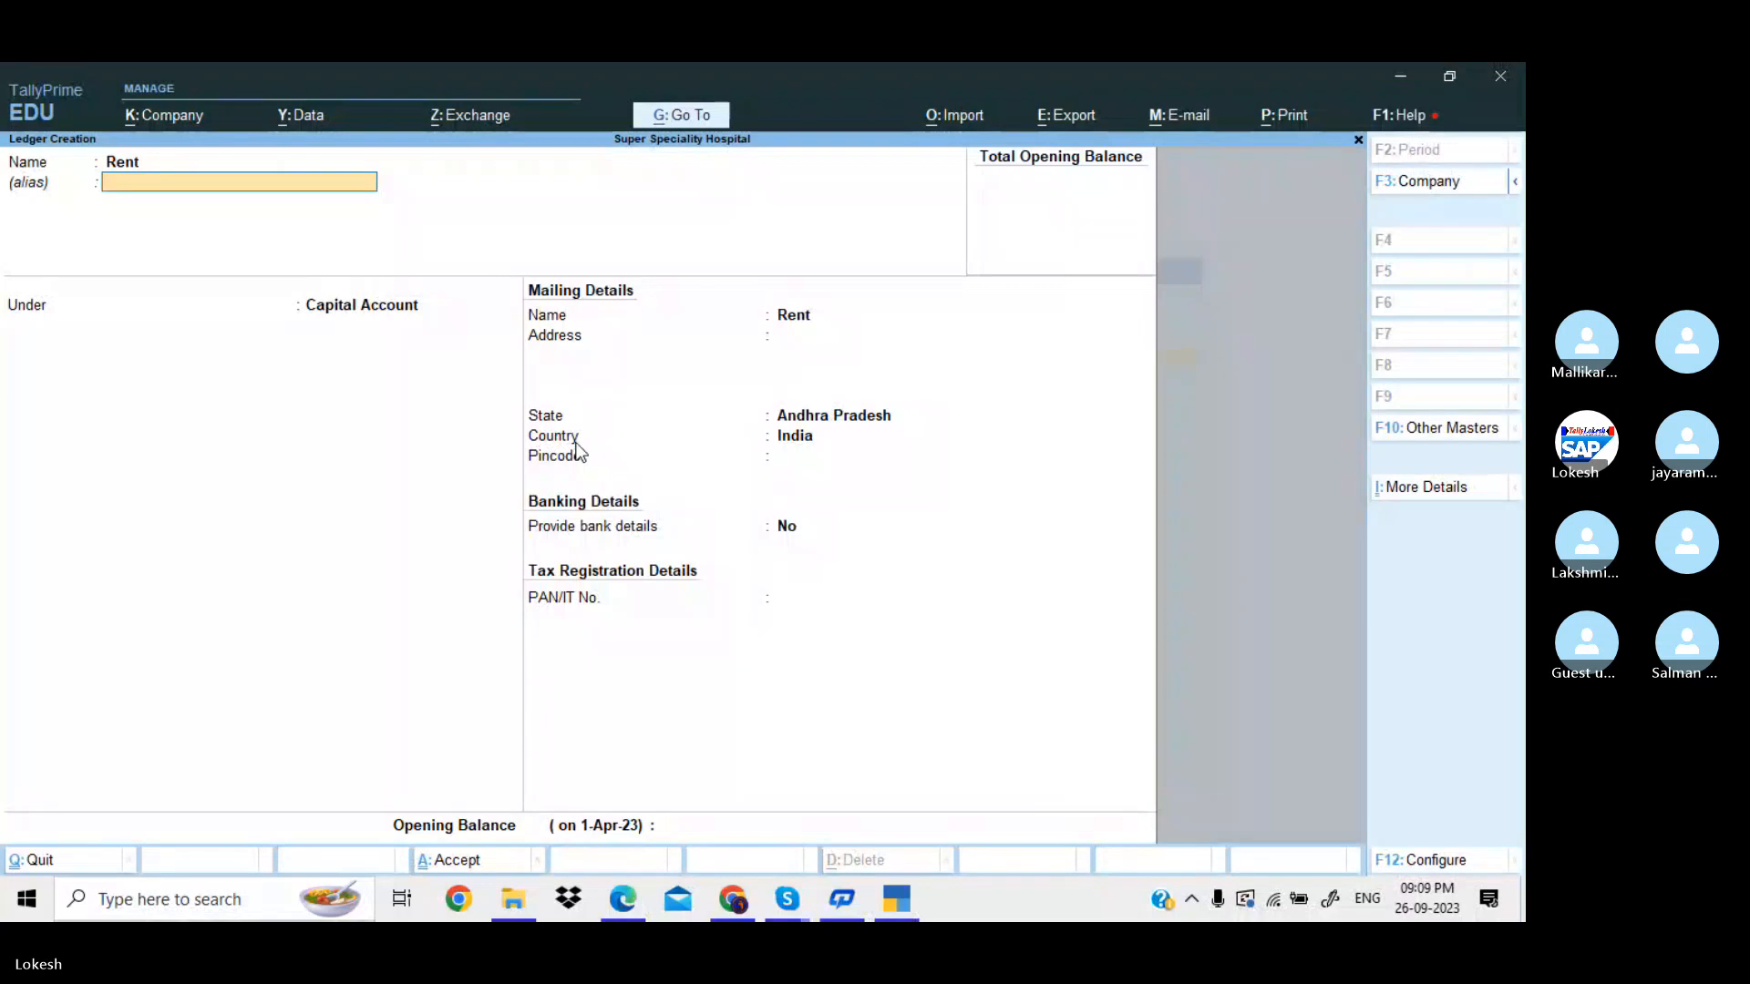
key("BackSpace")
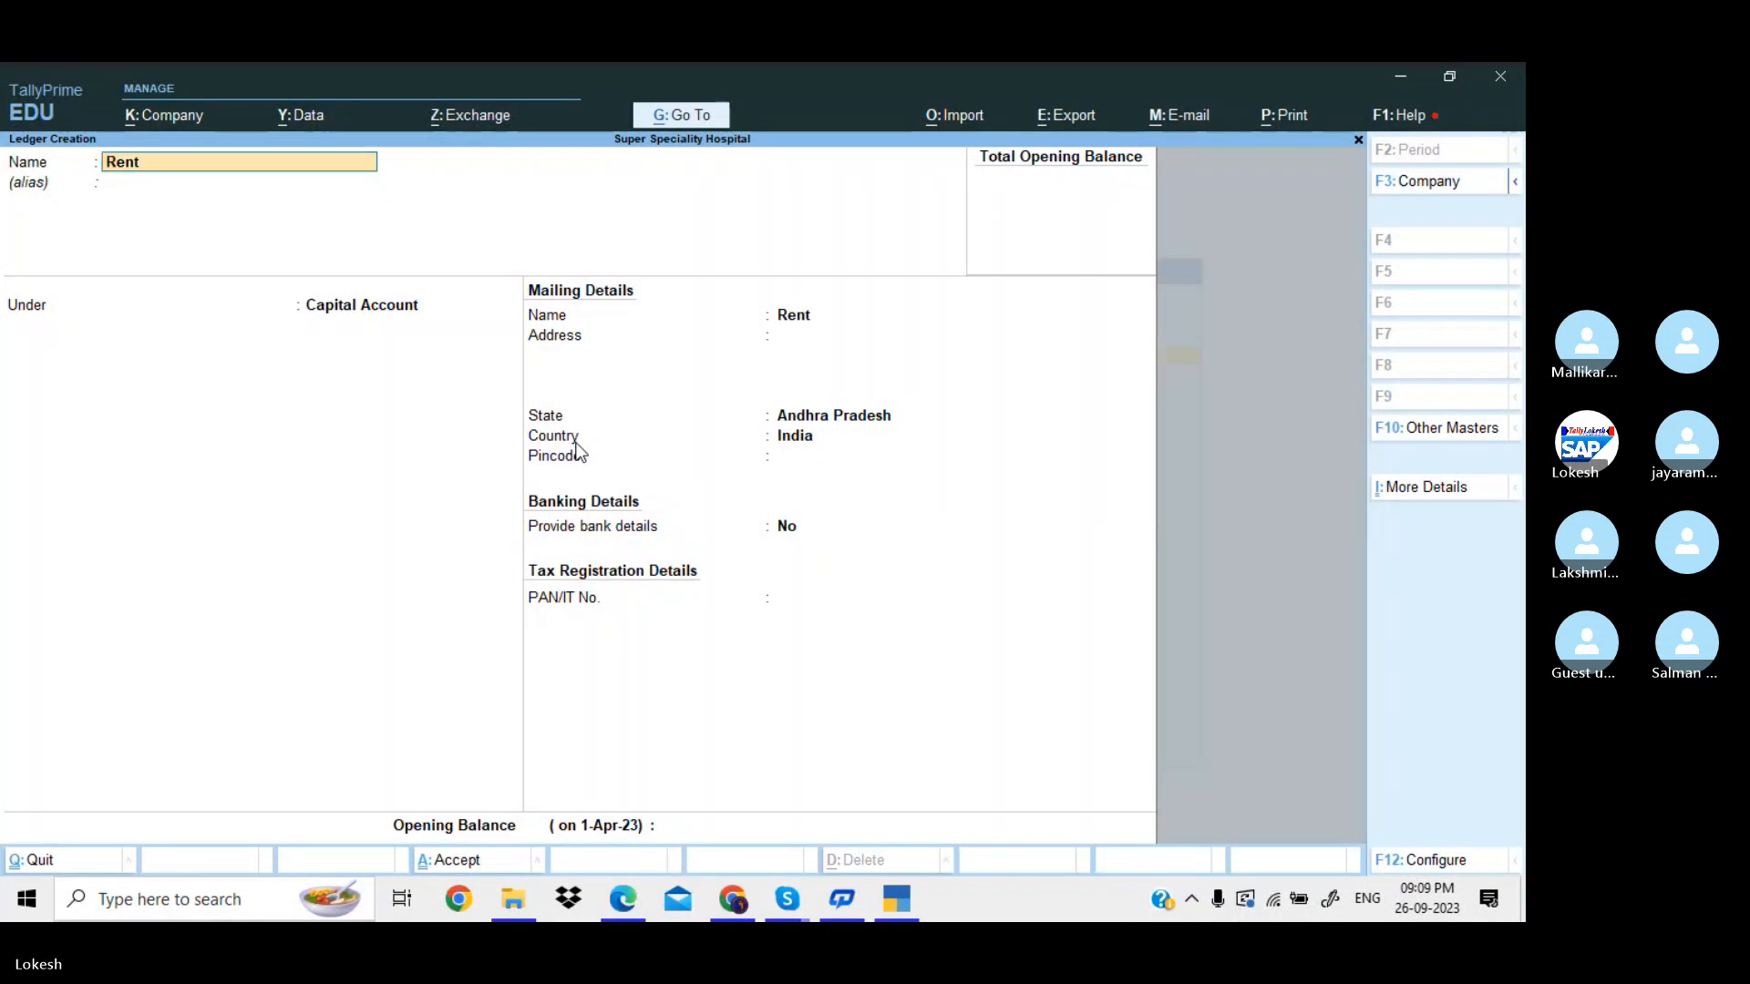
key("ctrl")
type("Nde")
key("Return")
key("Return")
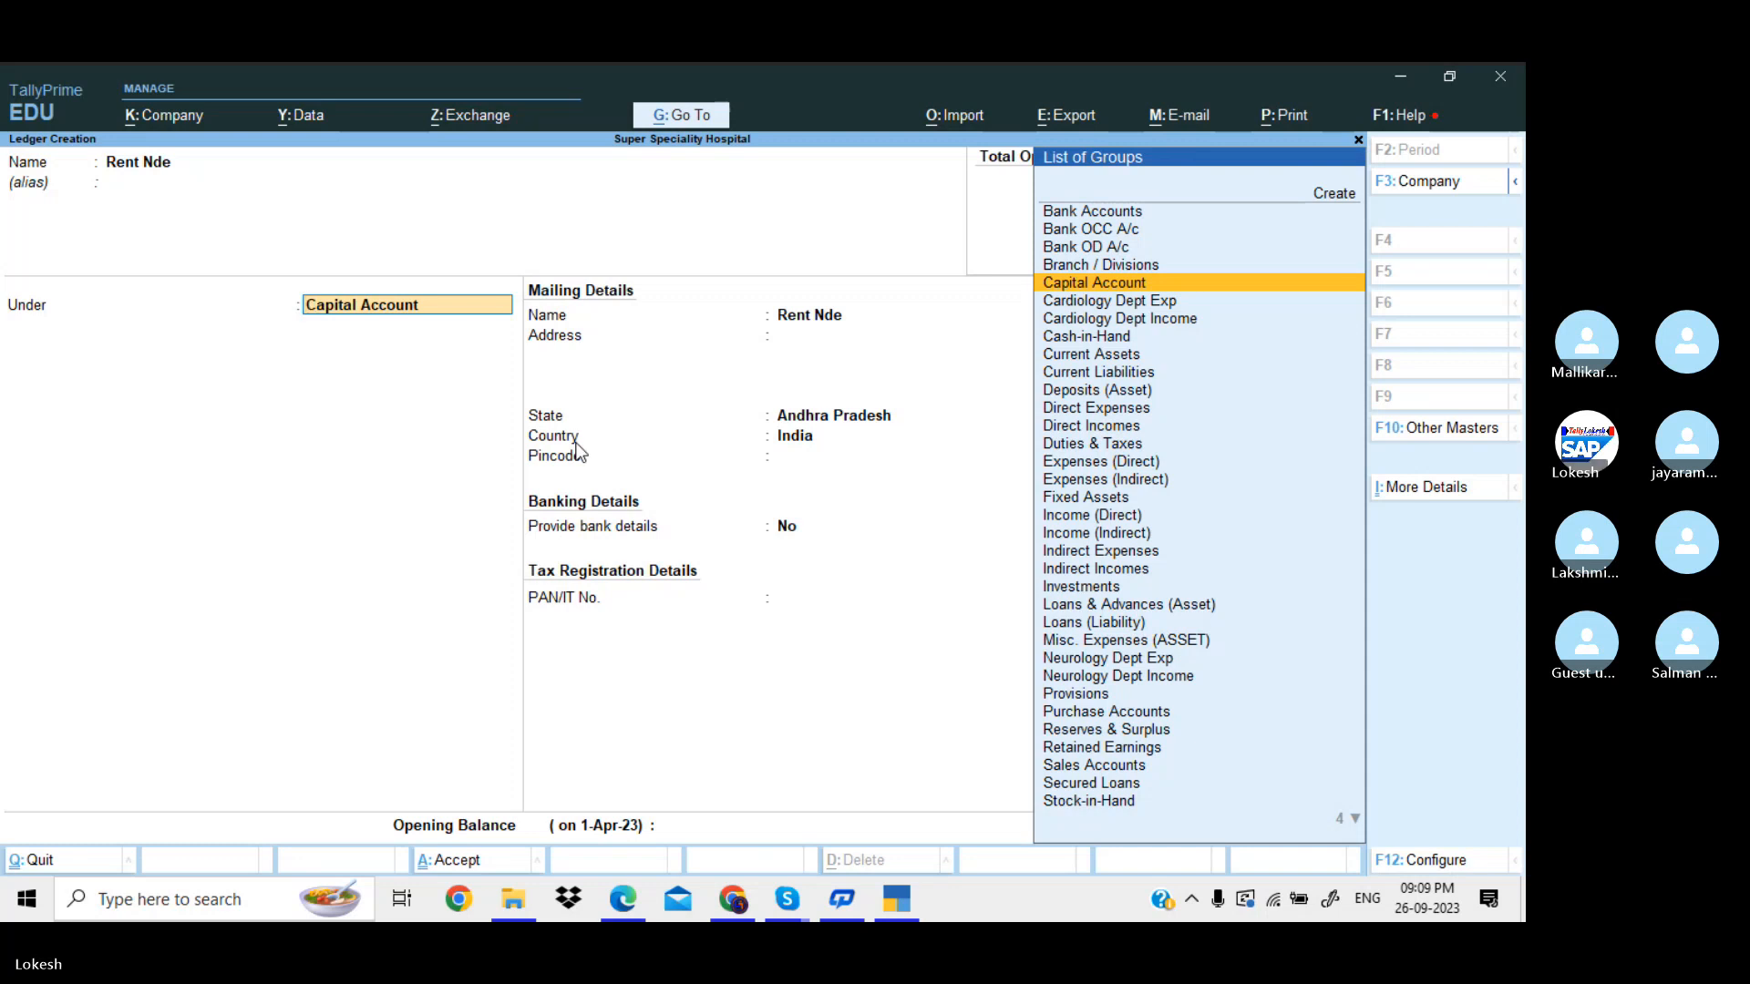
Place the Rent Nde ledger under Neurology Dept Exp and save it with ledger type Not Applicable and no opening balance.
type("Ne")
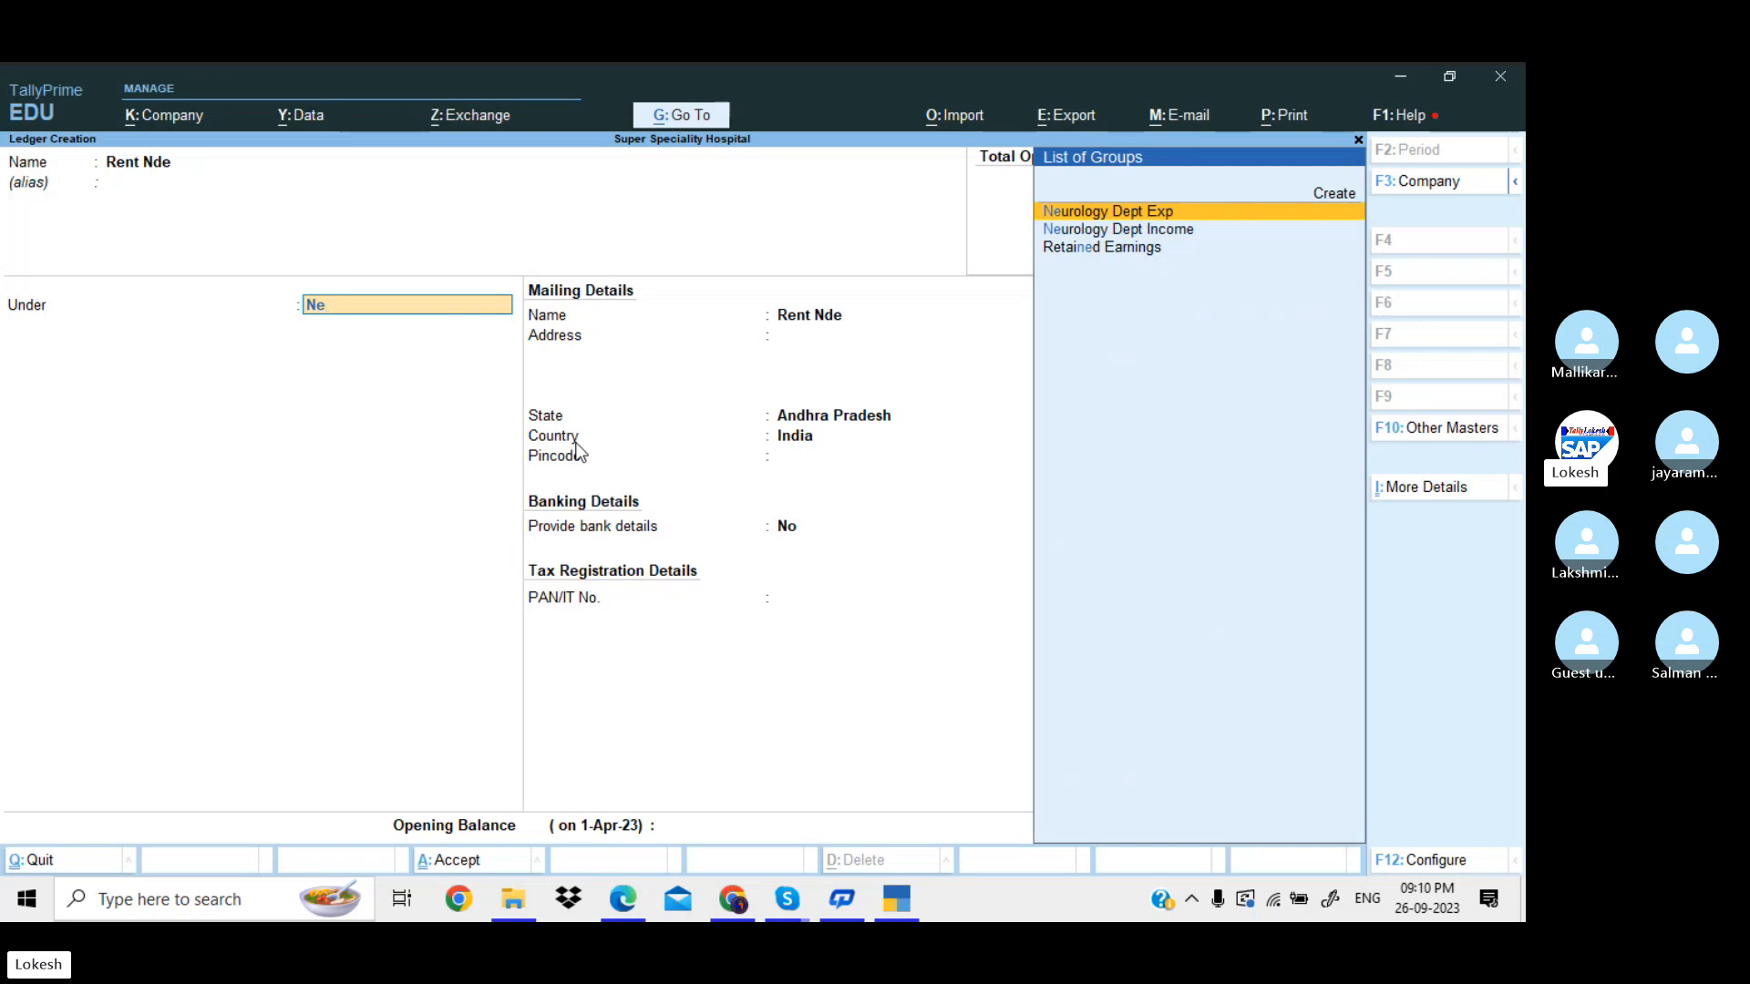
key("Return")
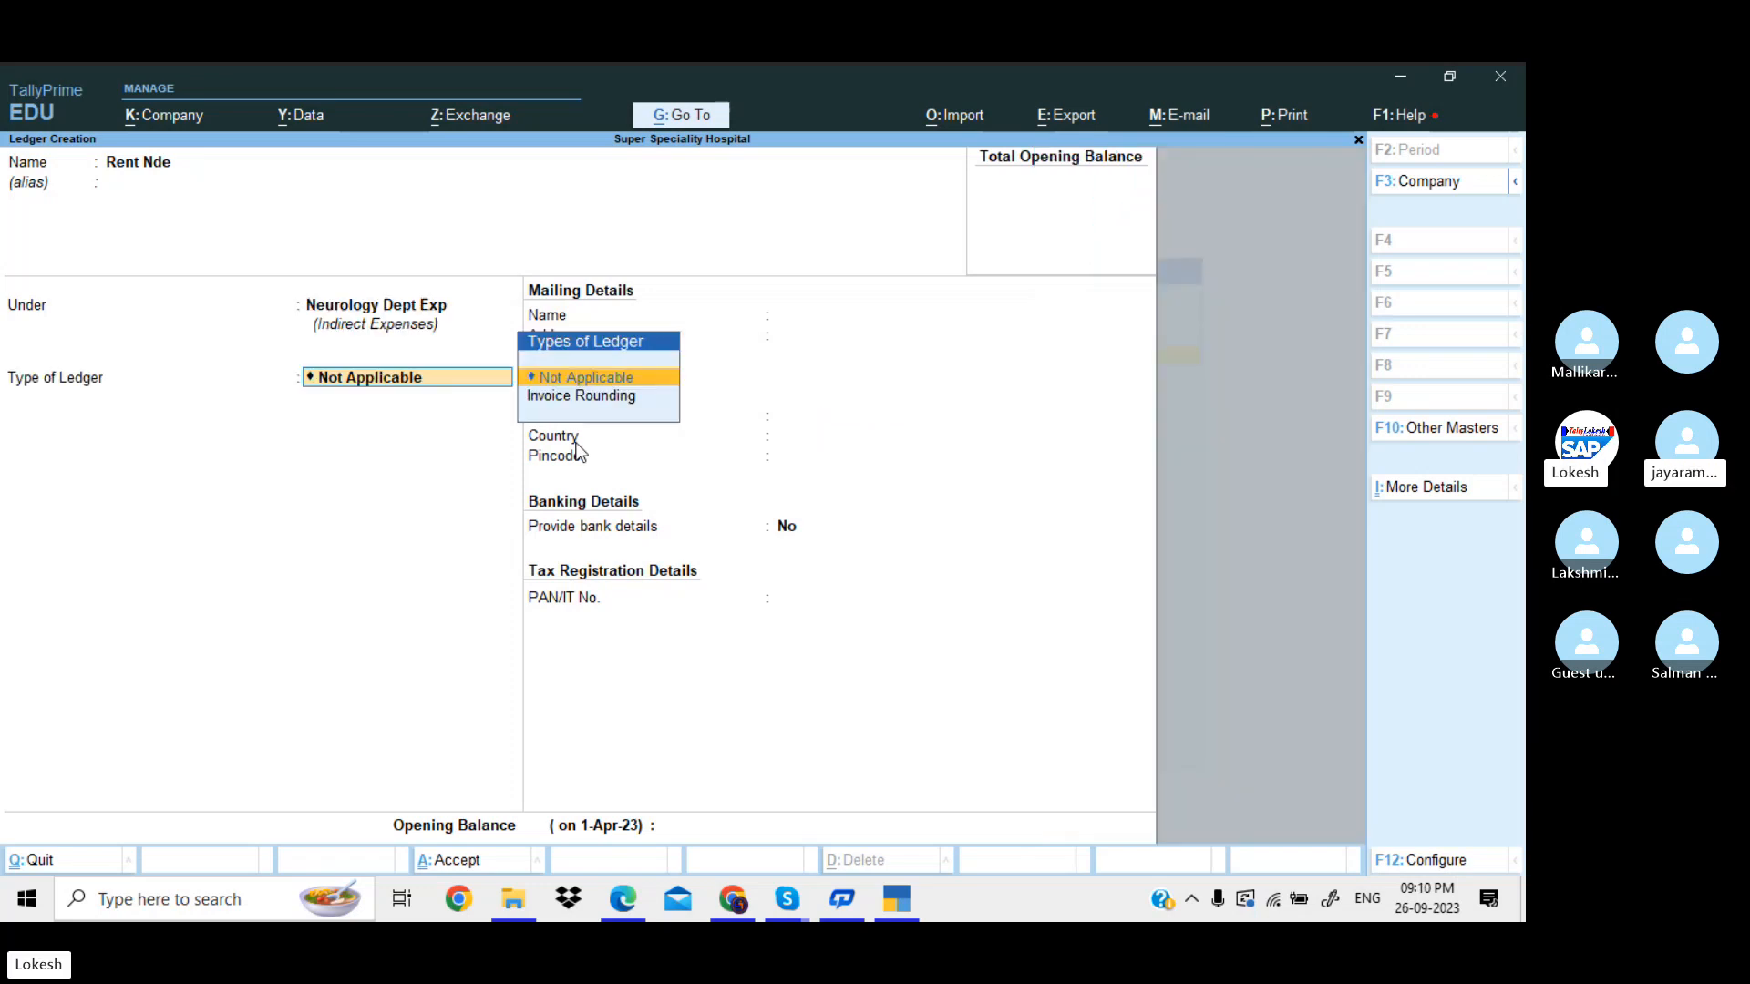
key("BackSpace")
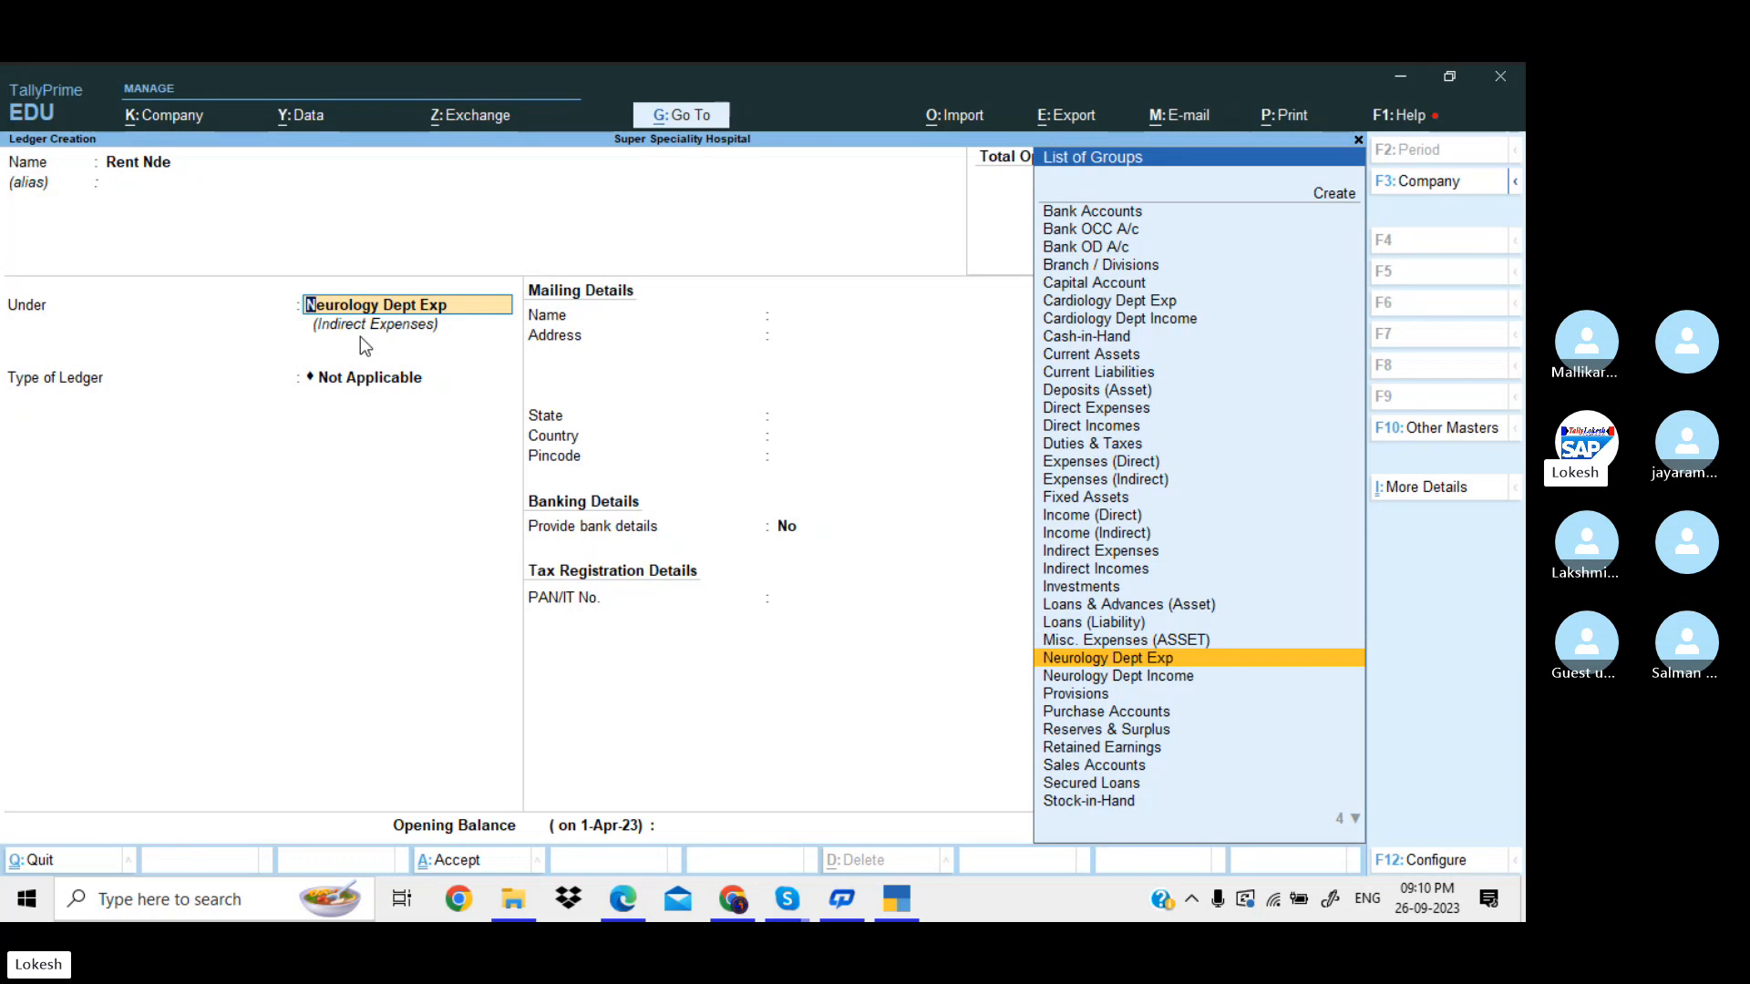
key("Return")
key("Return")
key("Return")
key("Return")
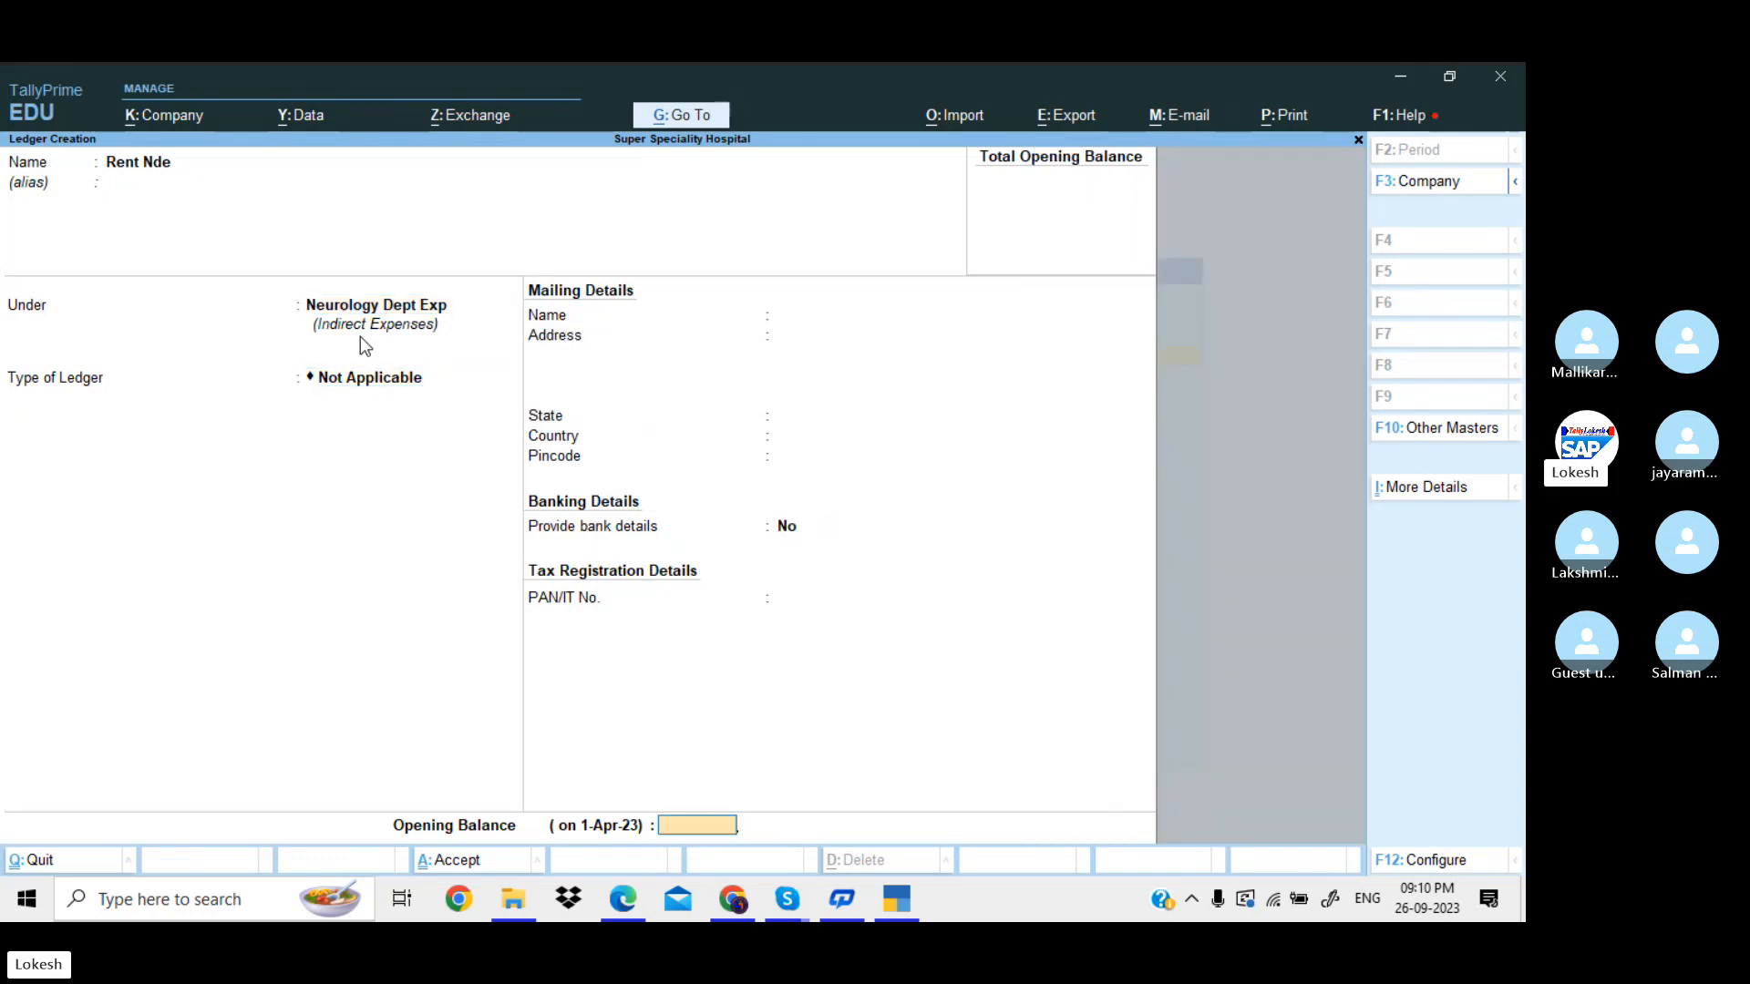
key("Return")
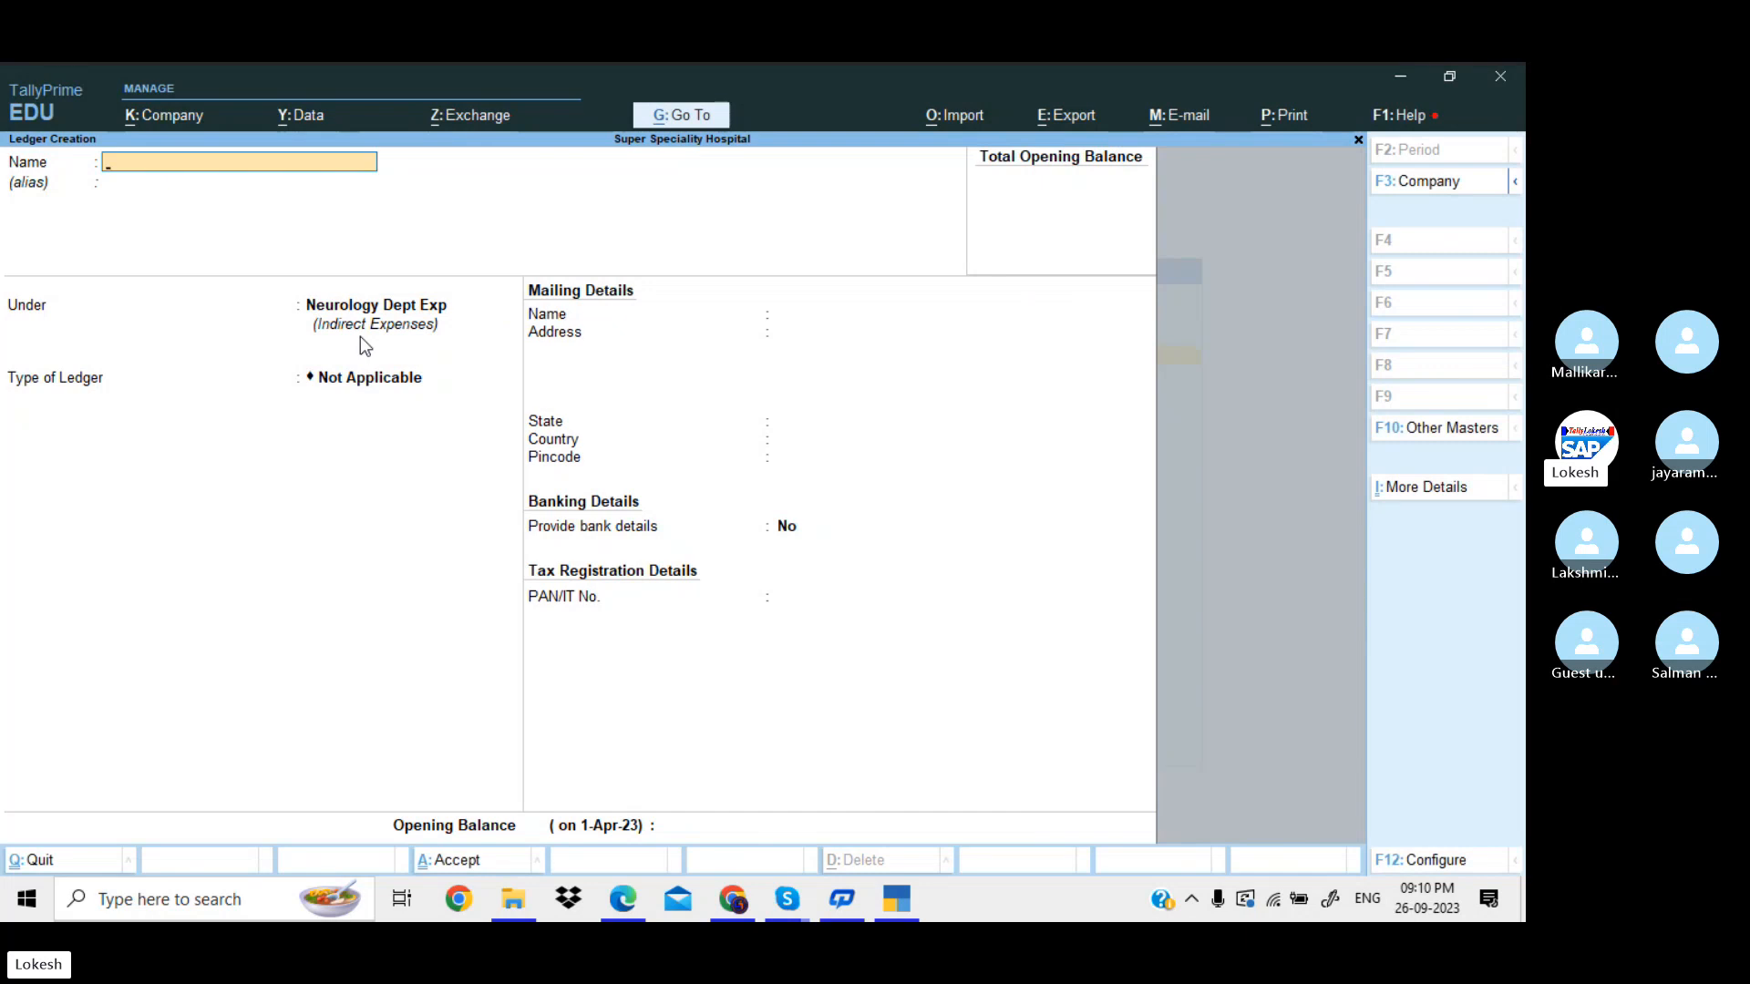
Create the ledger Salaries Nde under Neurology Dept Exp, leaving the other ledger details at their defaults.
type("Salaries Nde")
key("Return")
key("Return")
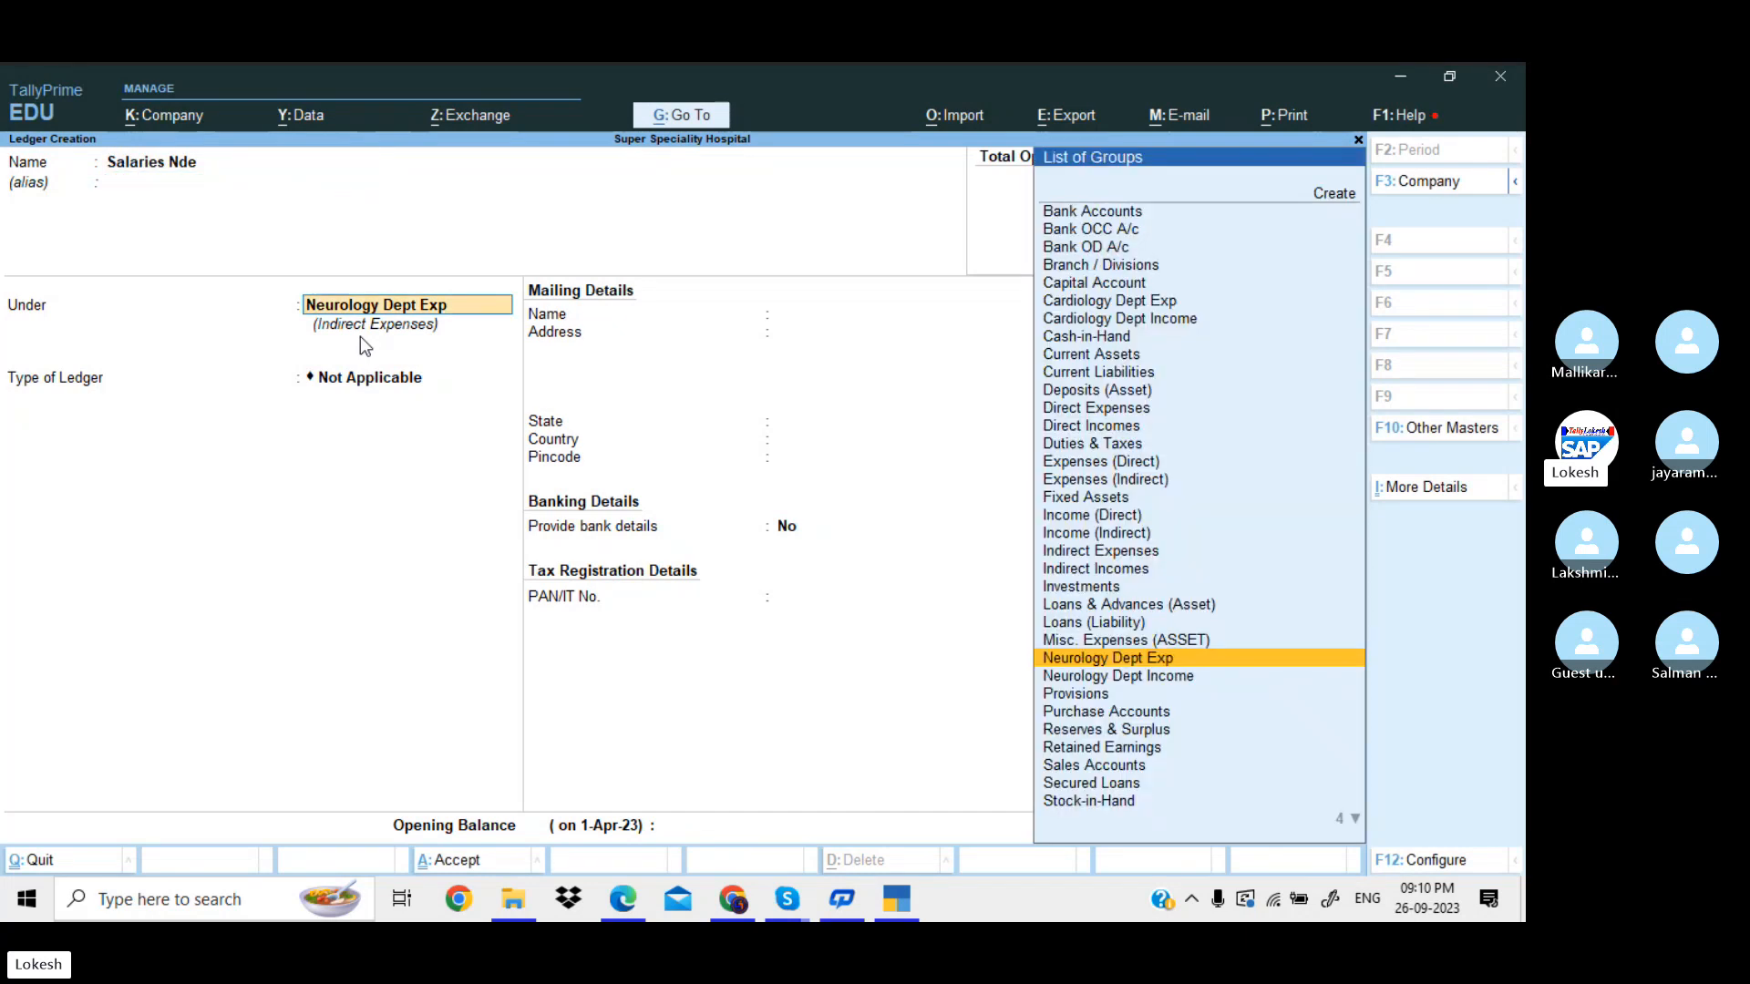
key("Return")
key("Return")
key("Return")
key("Return")
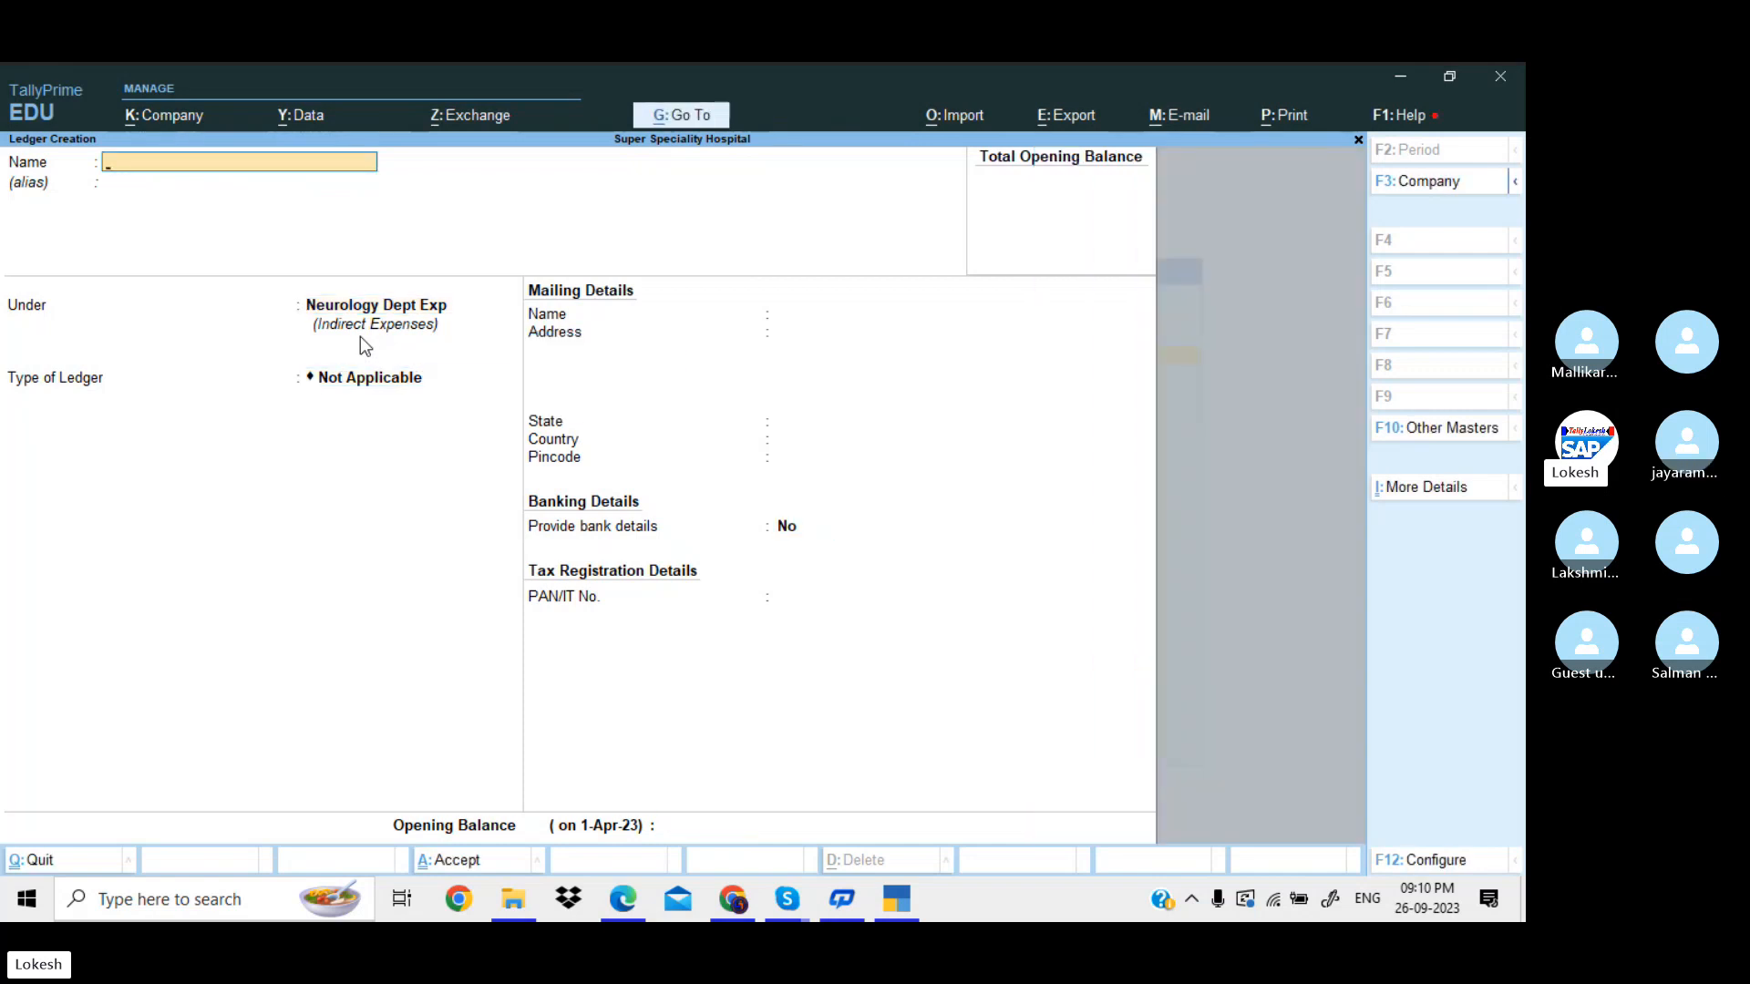
Create the ledger Telephone Bill Nde under Neurology Dept Exp with the default ledger type and no opening balance.
type("Telephone Bill Nde")
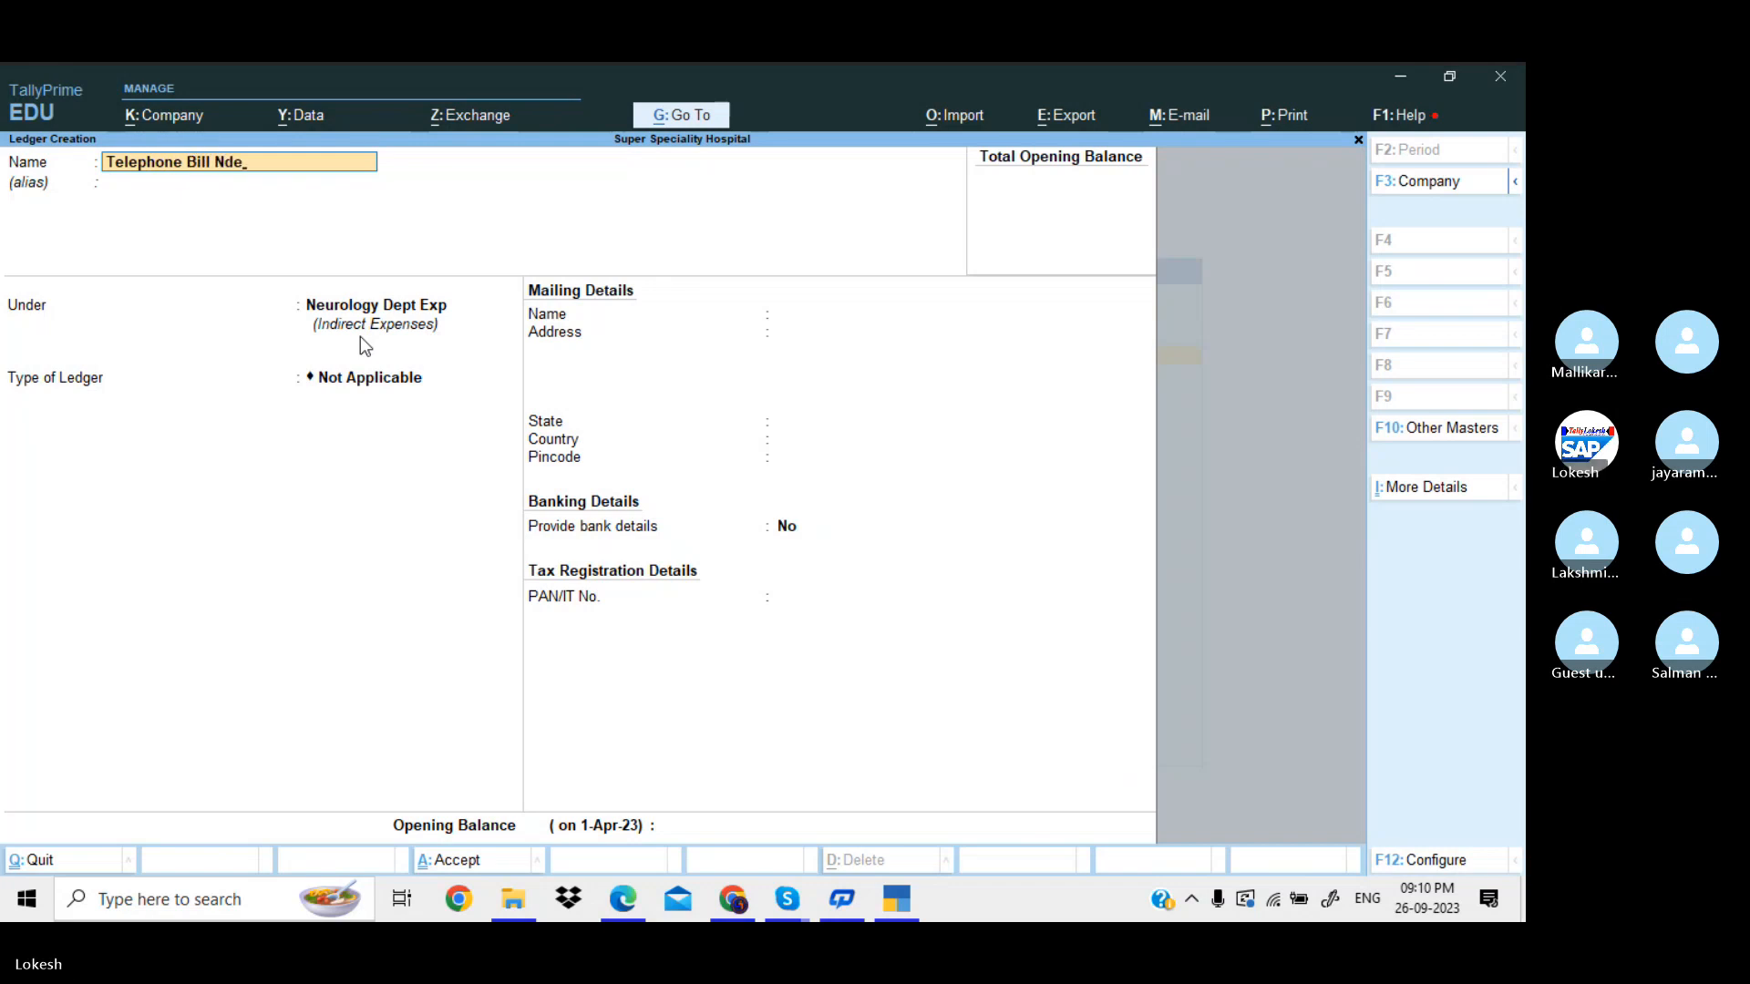
key("Return")
key("Return")
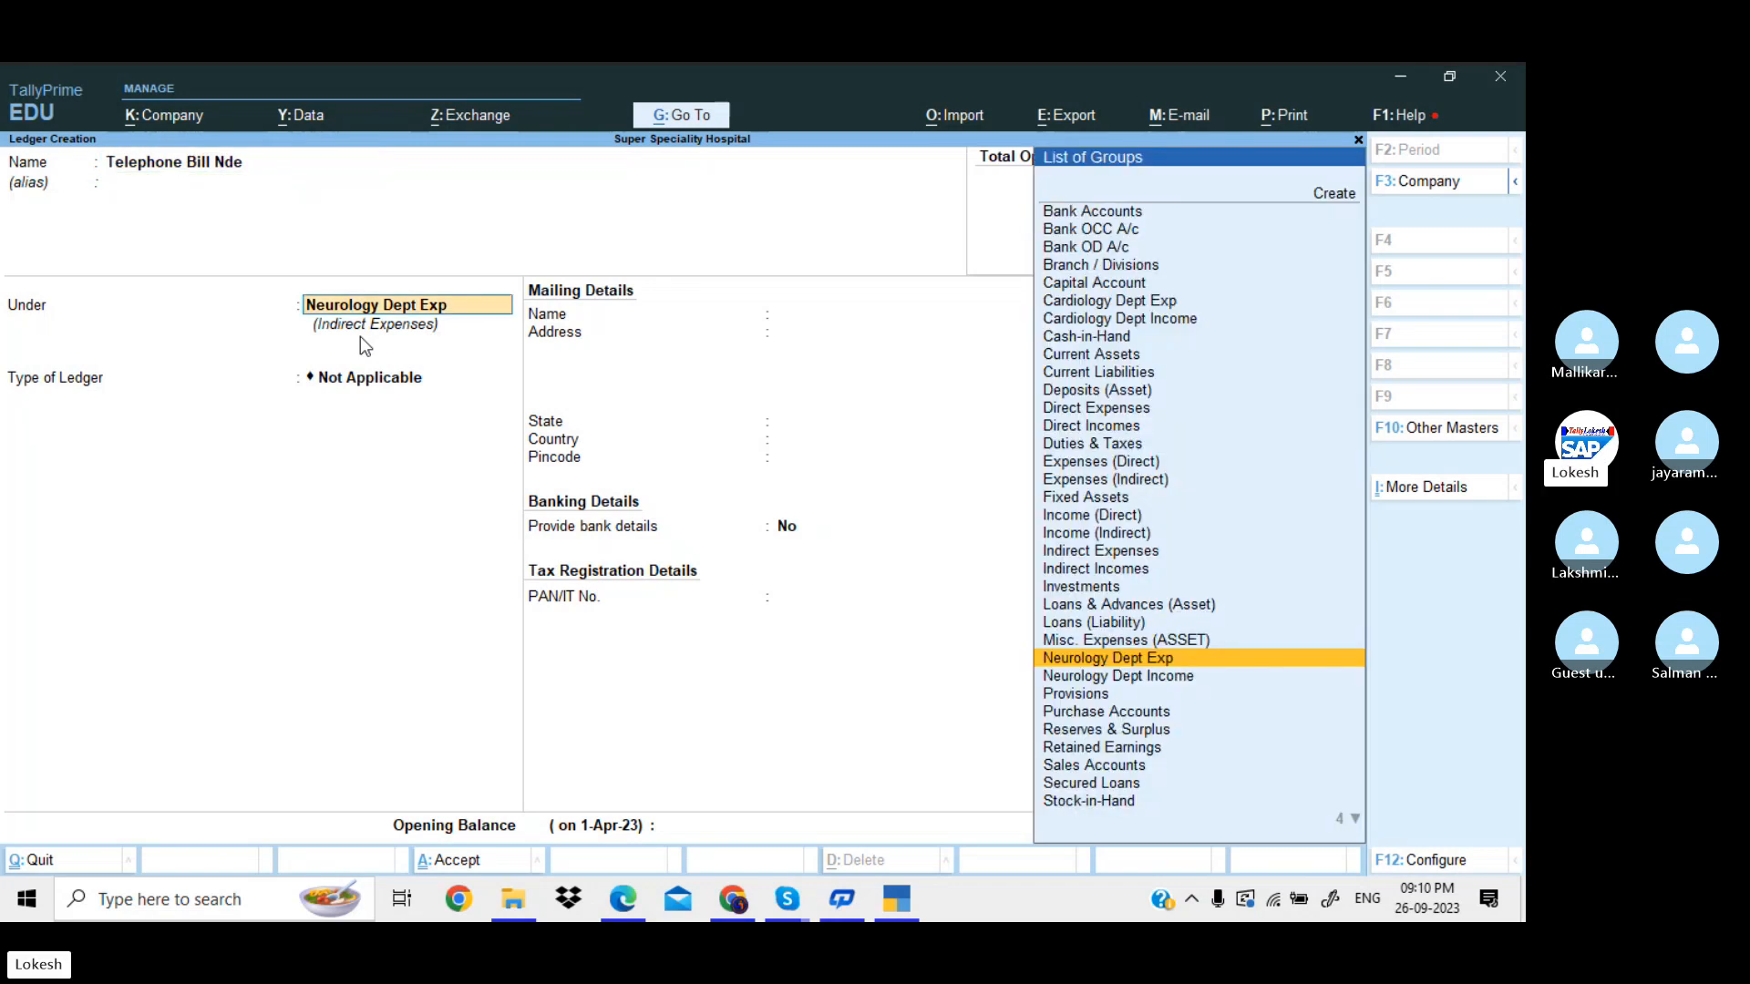
key("Return")
key("Return")
key("Return")
key("Return")
key("Return")
key("Return")
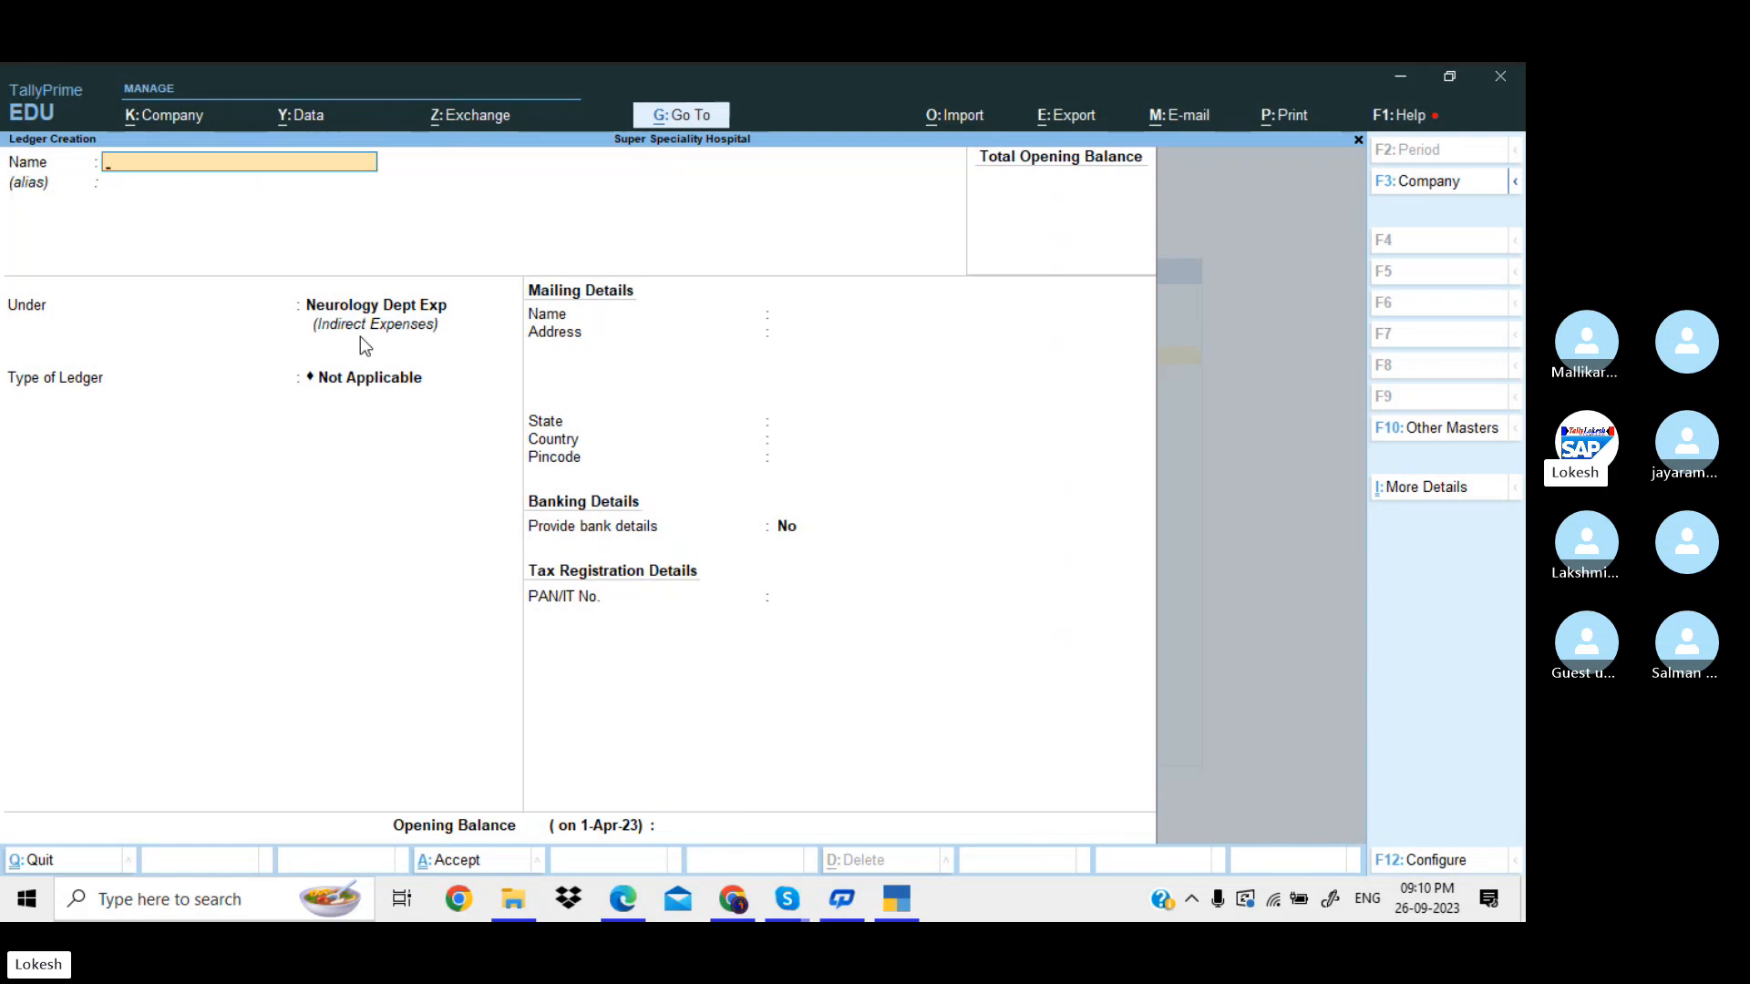
Create the ledger Misc...Exp Nde under Neurology Dept Exp, keeping the remaining ledger settings at their defaults.
type("Misc...Exp")
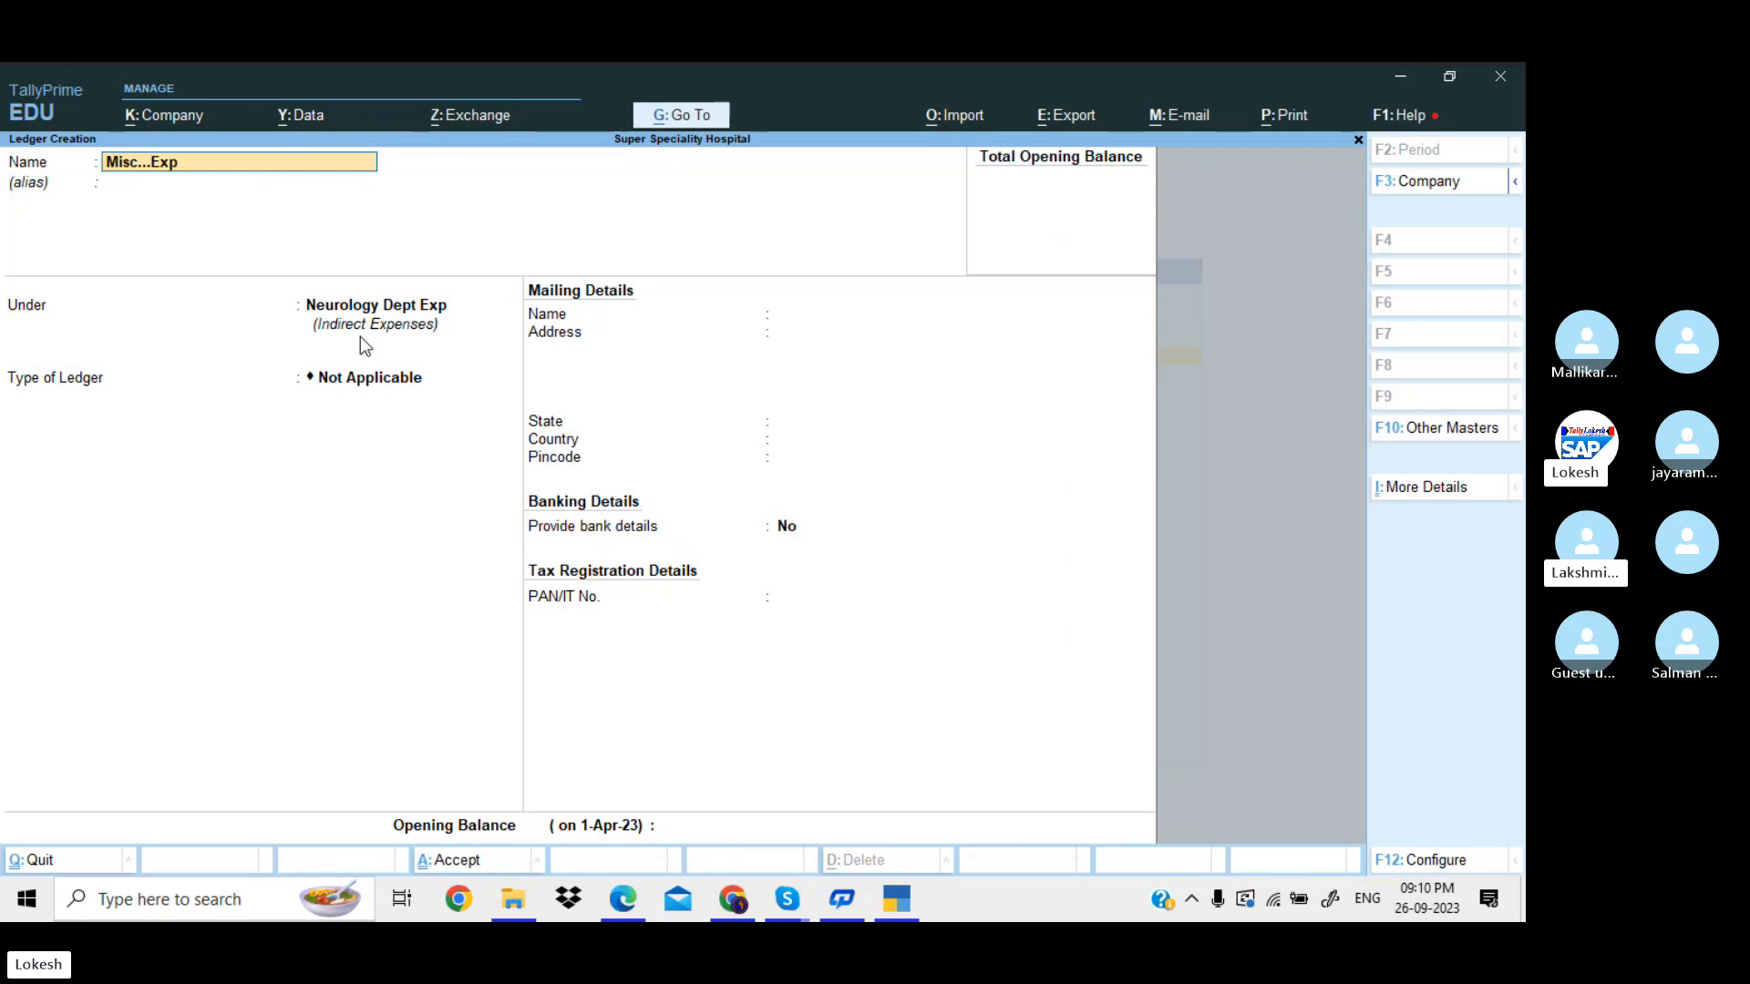
type(" Nde")
key("Return")
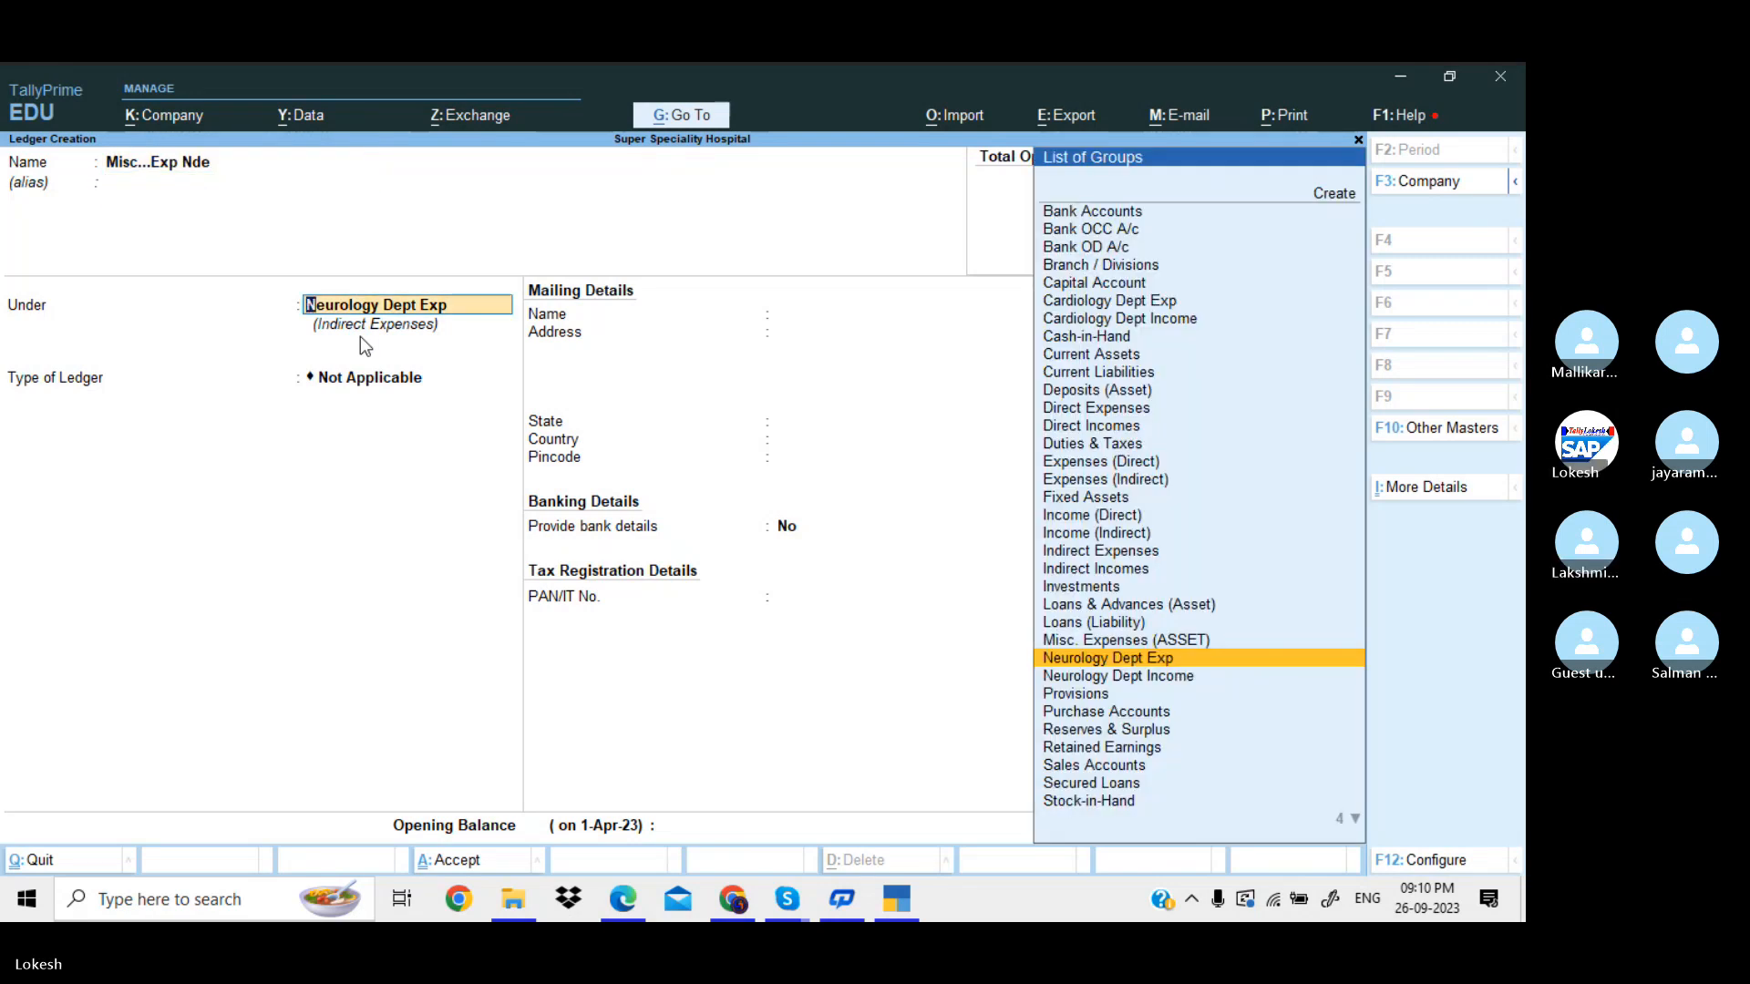
key("Return")
key("Return")
key("Return")
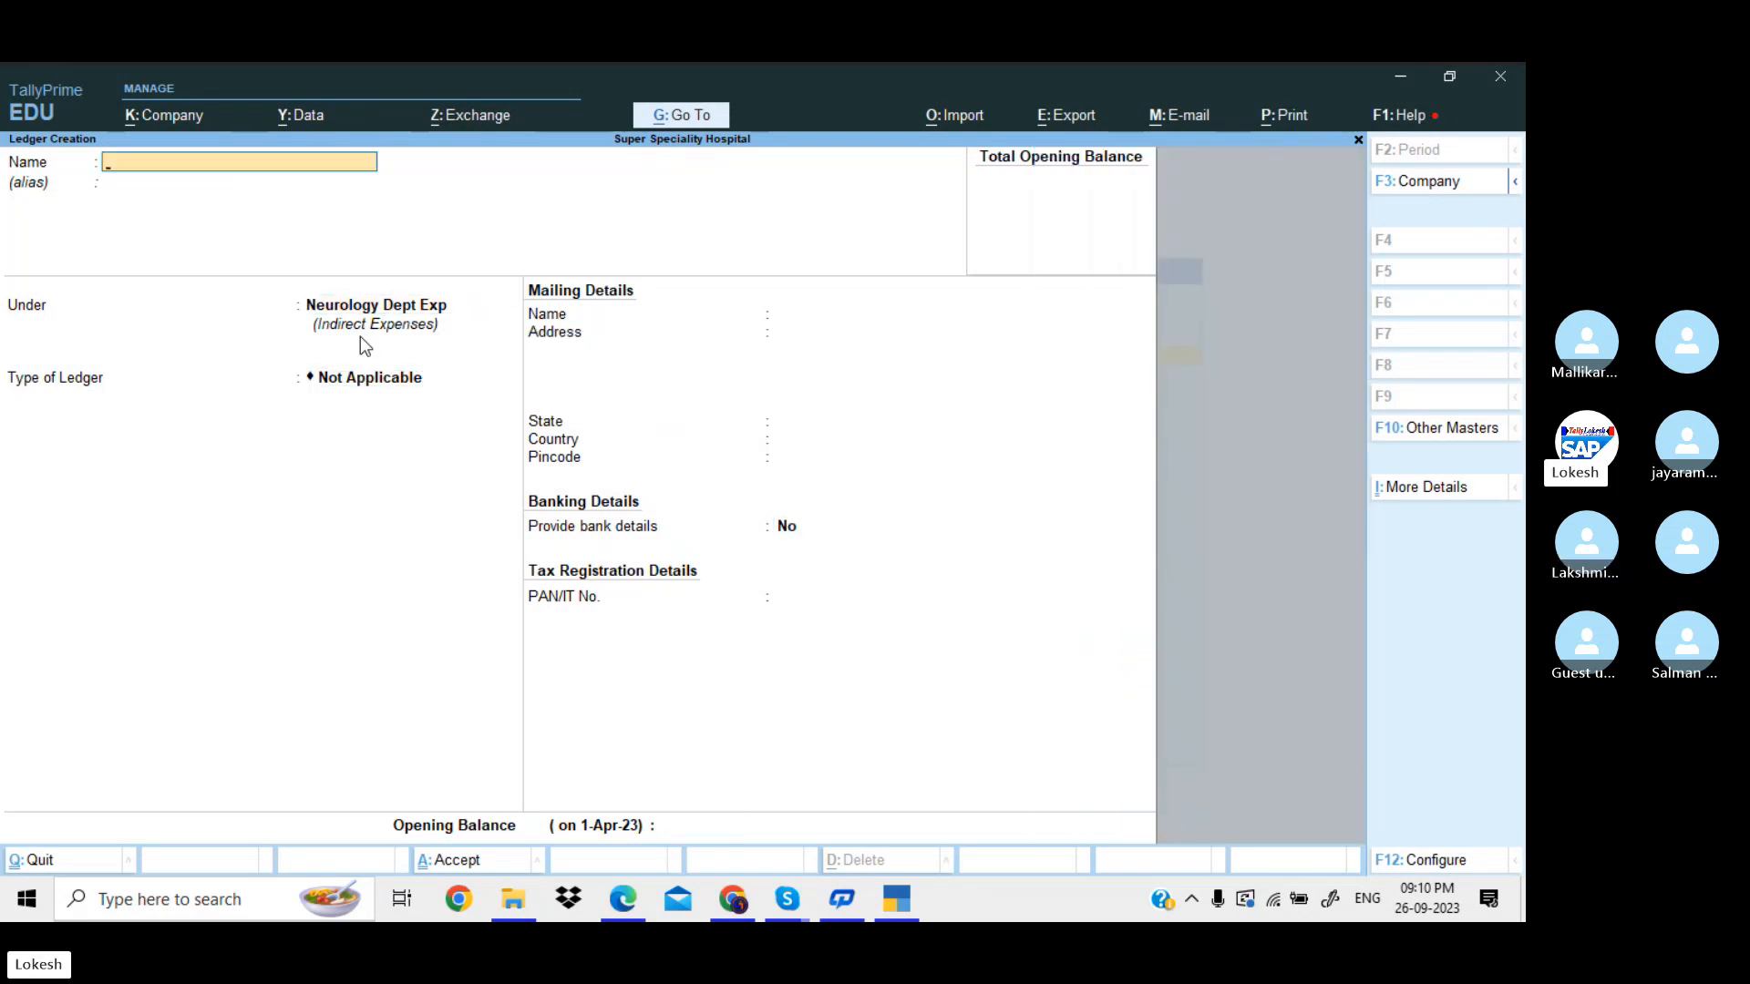
Create the ledger Rent Cde under Cardiology Dept Exp with ledger type Not Applicable and no opening balance.
type("Rent Cde")
key("Return")
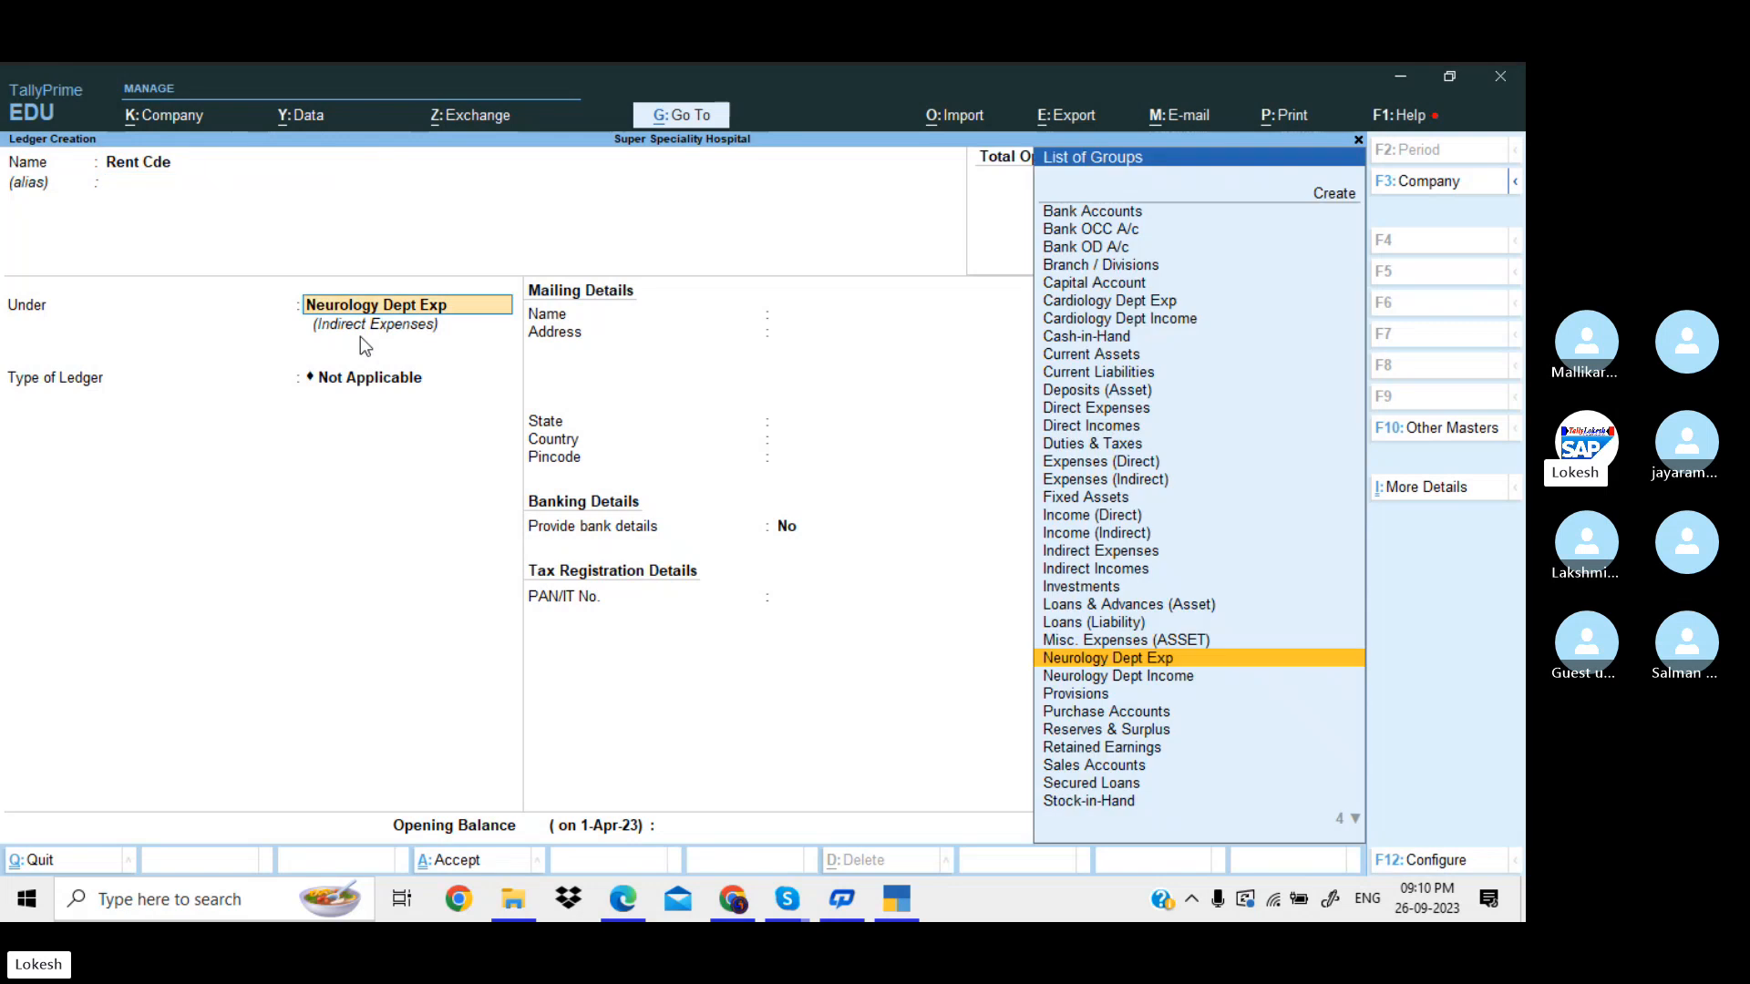
type("Ca")
key("Down")
key("Down")
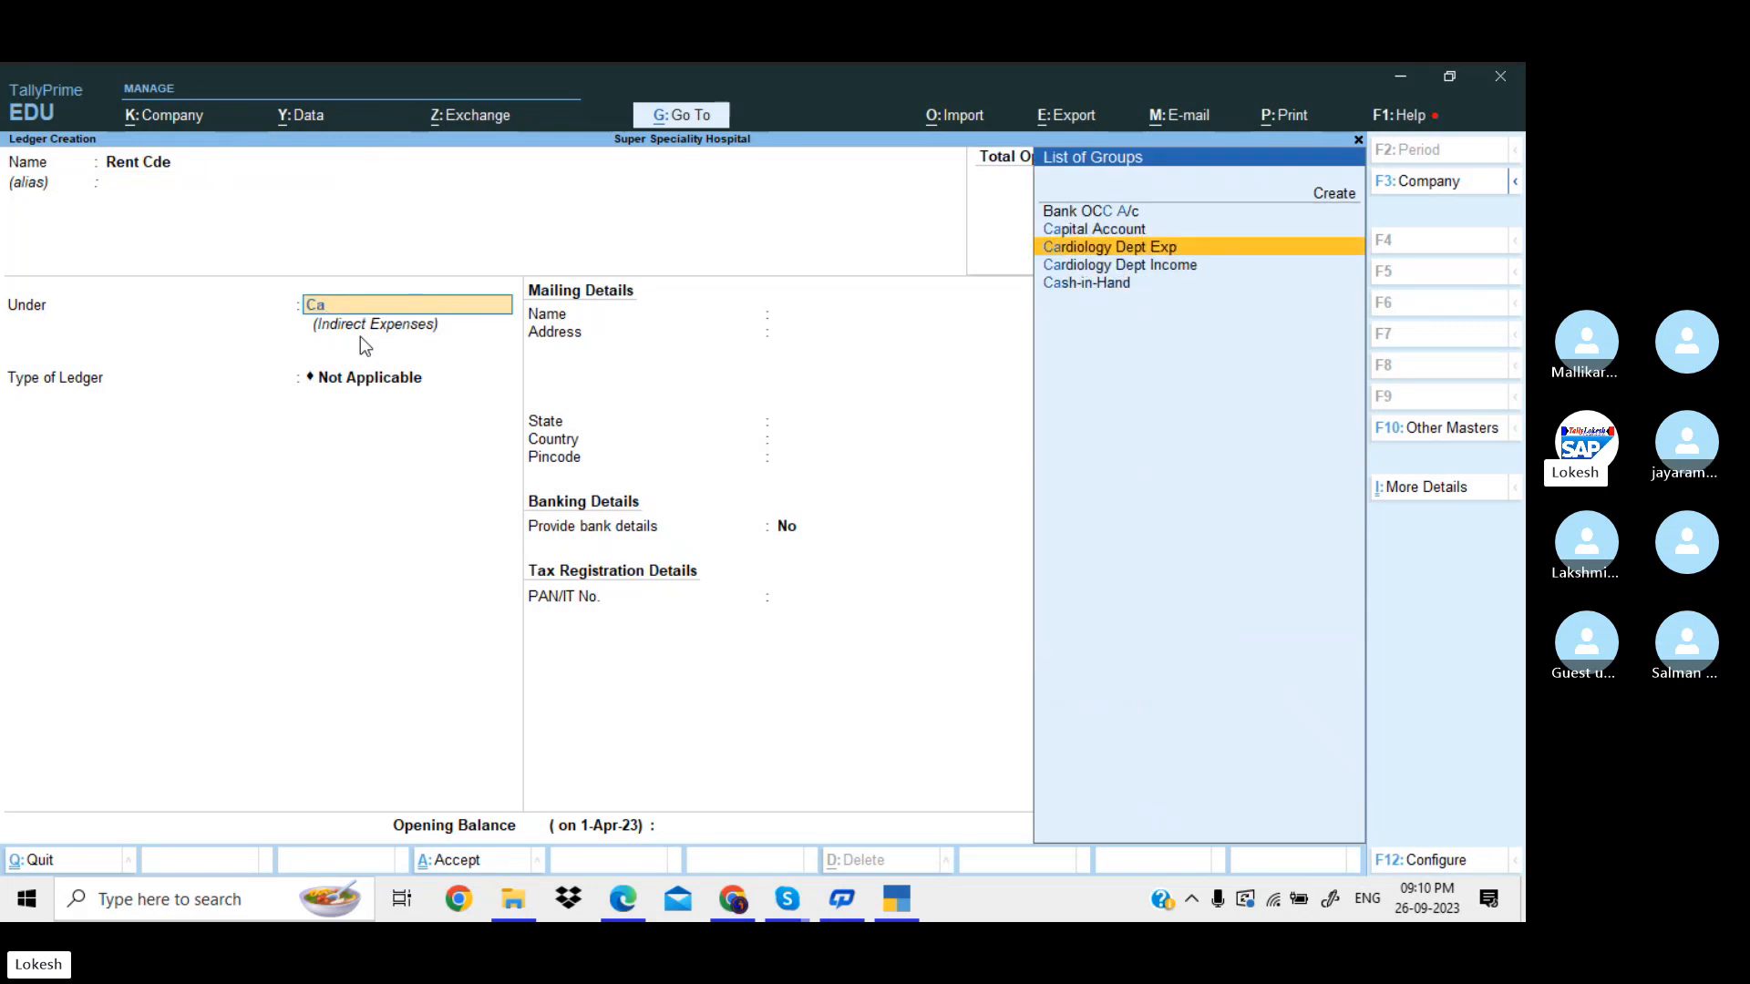
key("Return")
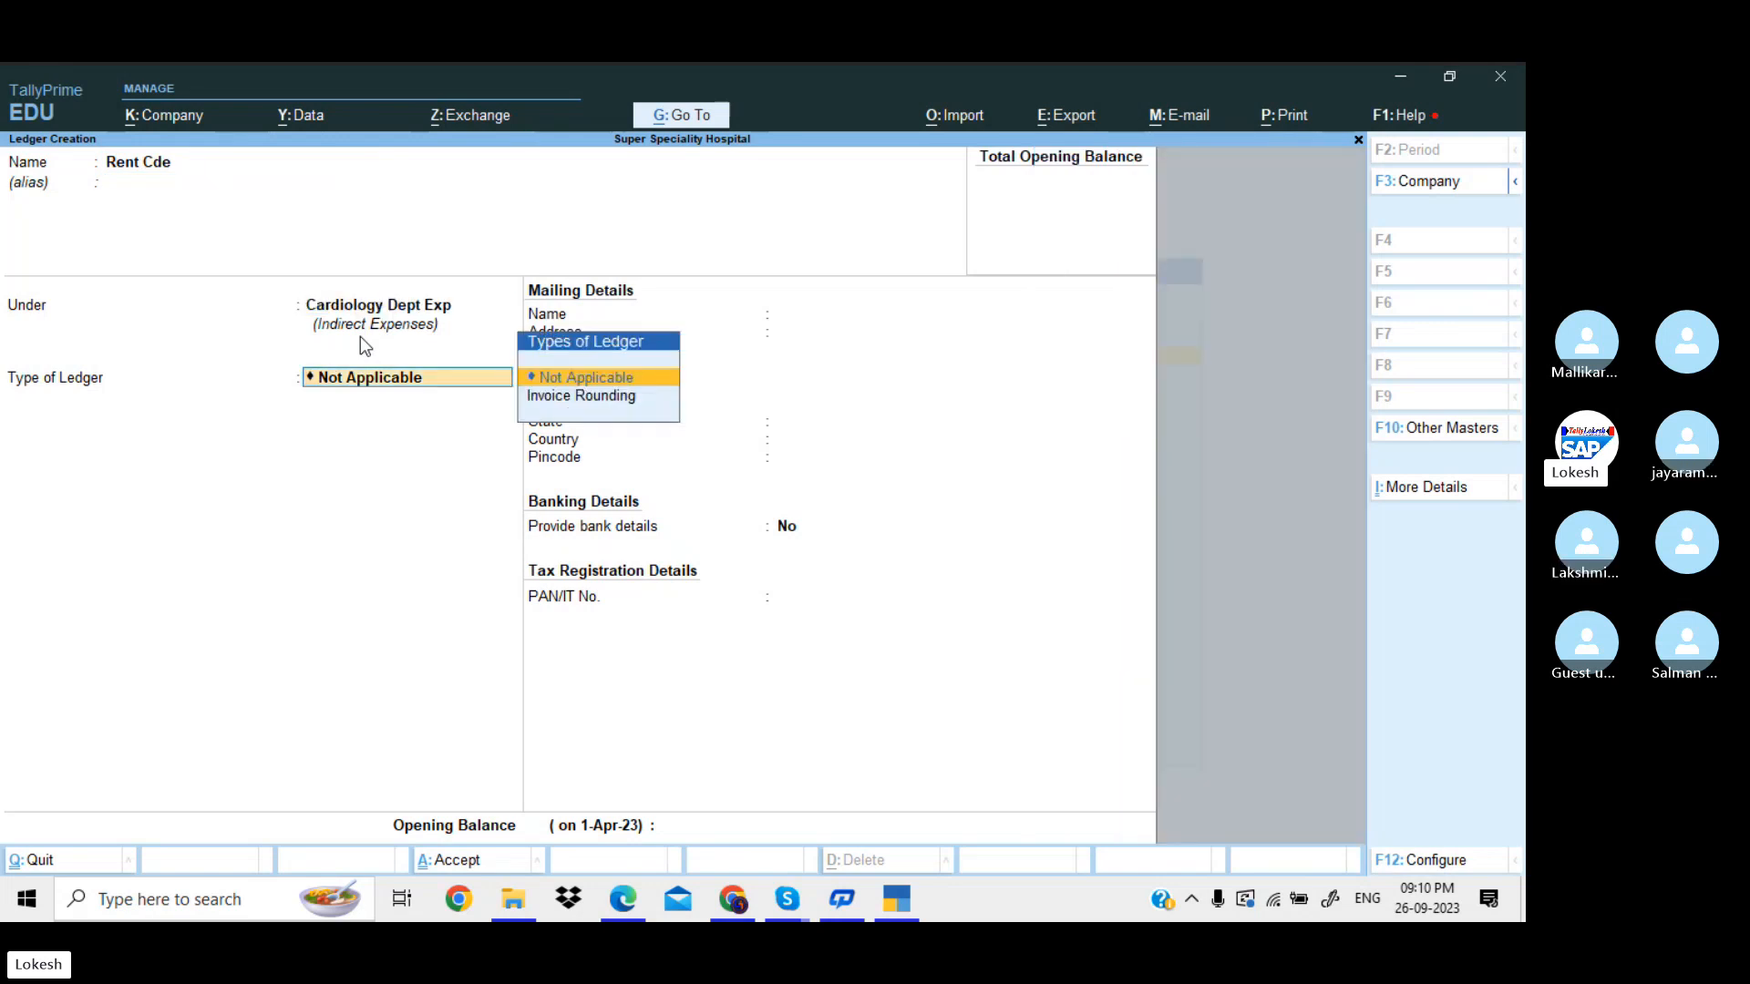
key("Return")
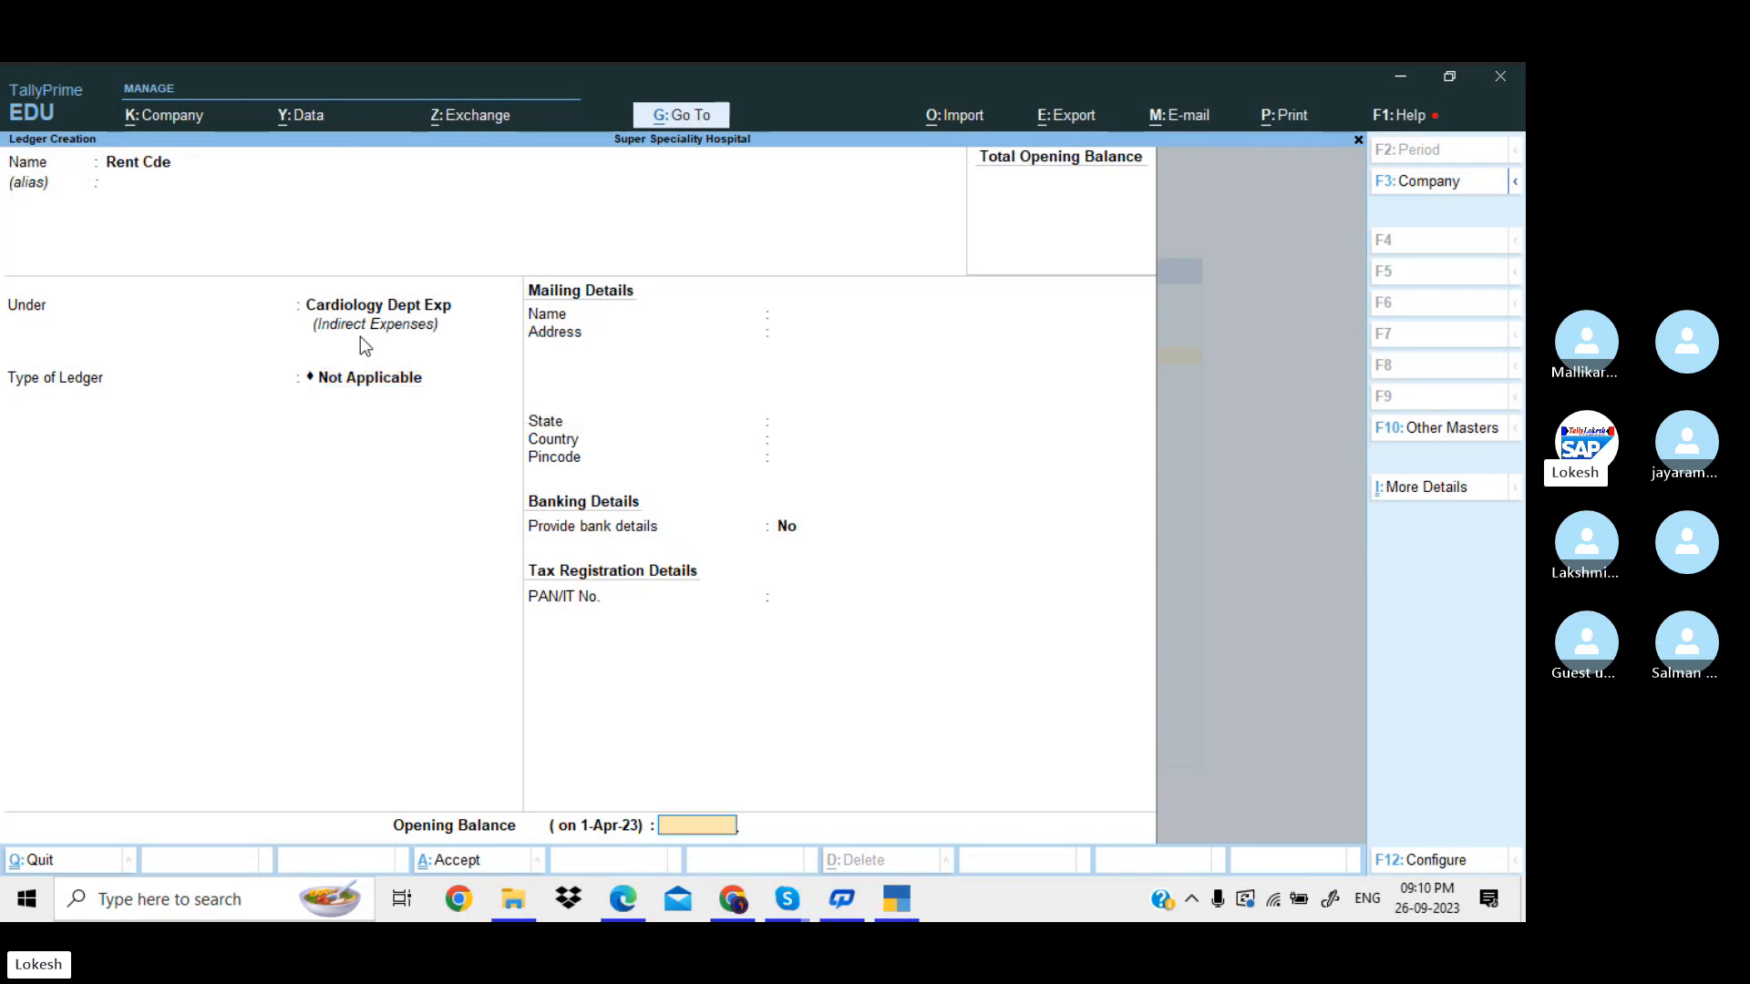
key("Return")
key("Return")
Create the ledger Salaries Cde under Cardiology Dept Exp, leaving the other ledger details at their defaults.
type("S")
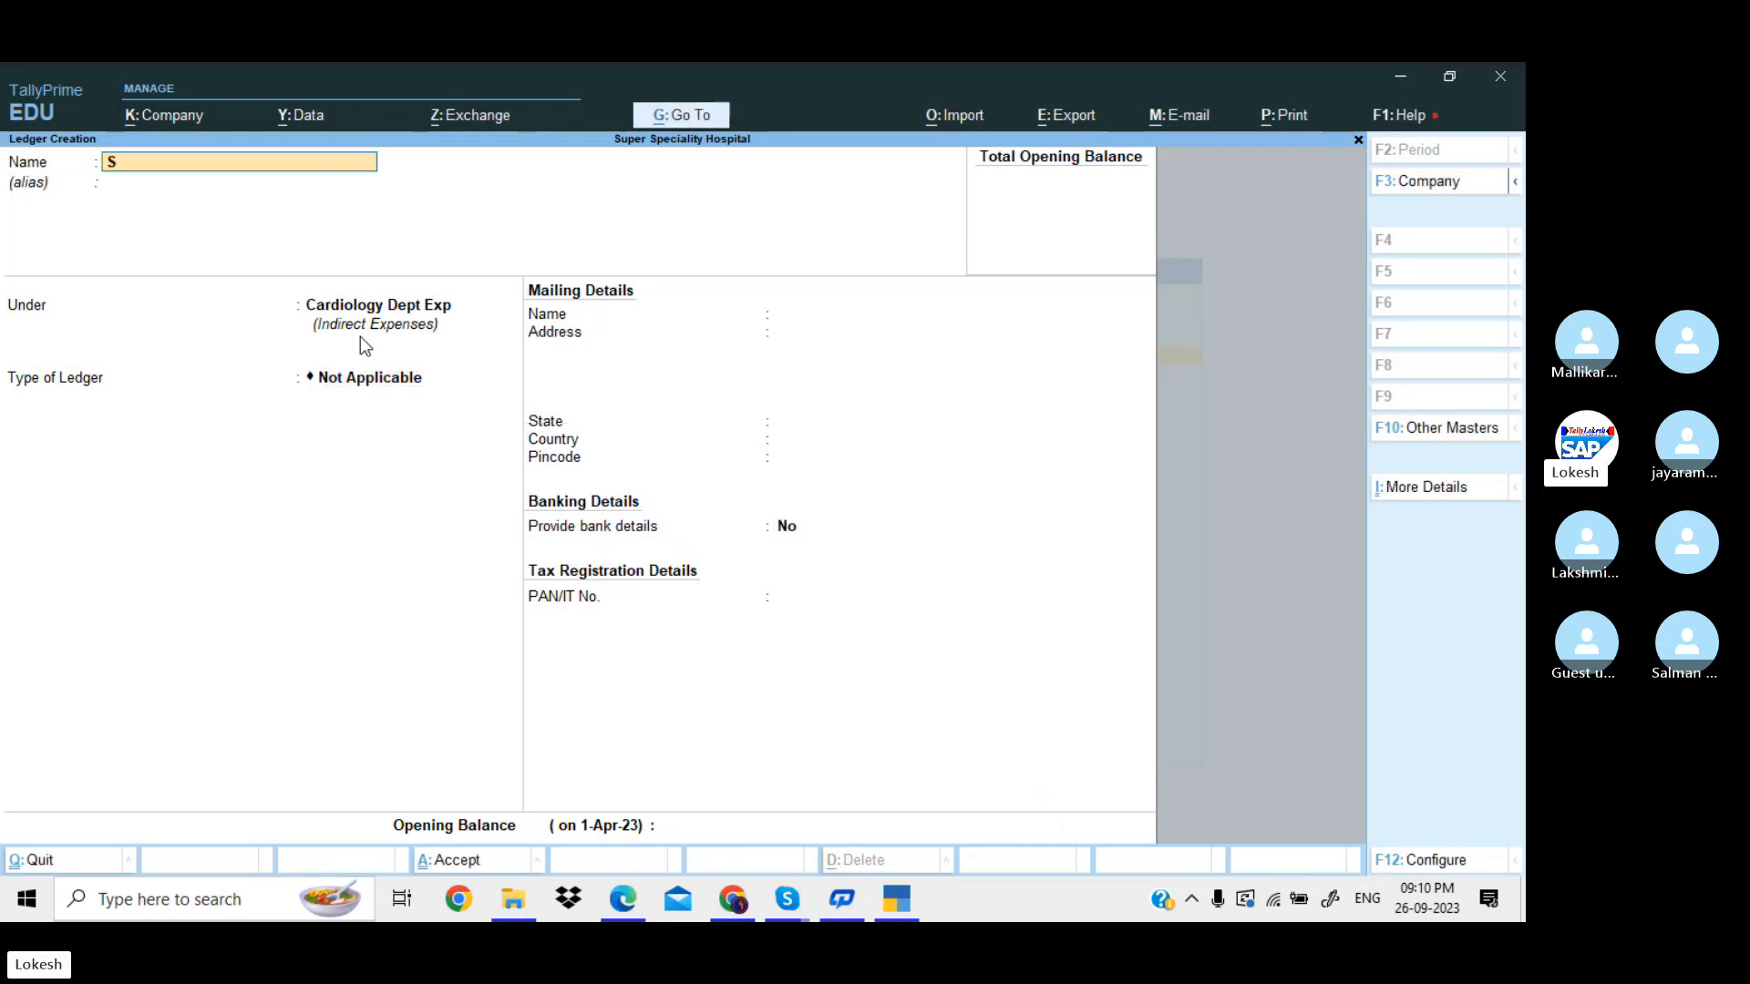
type("alari")
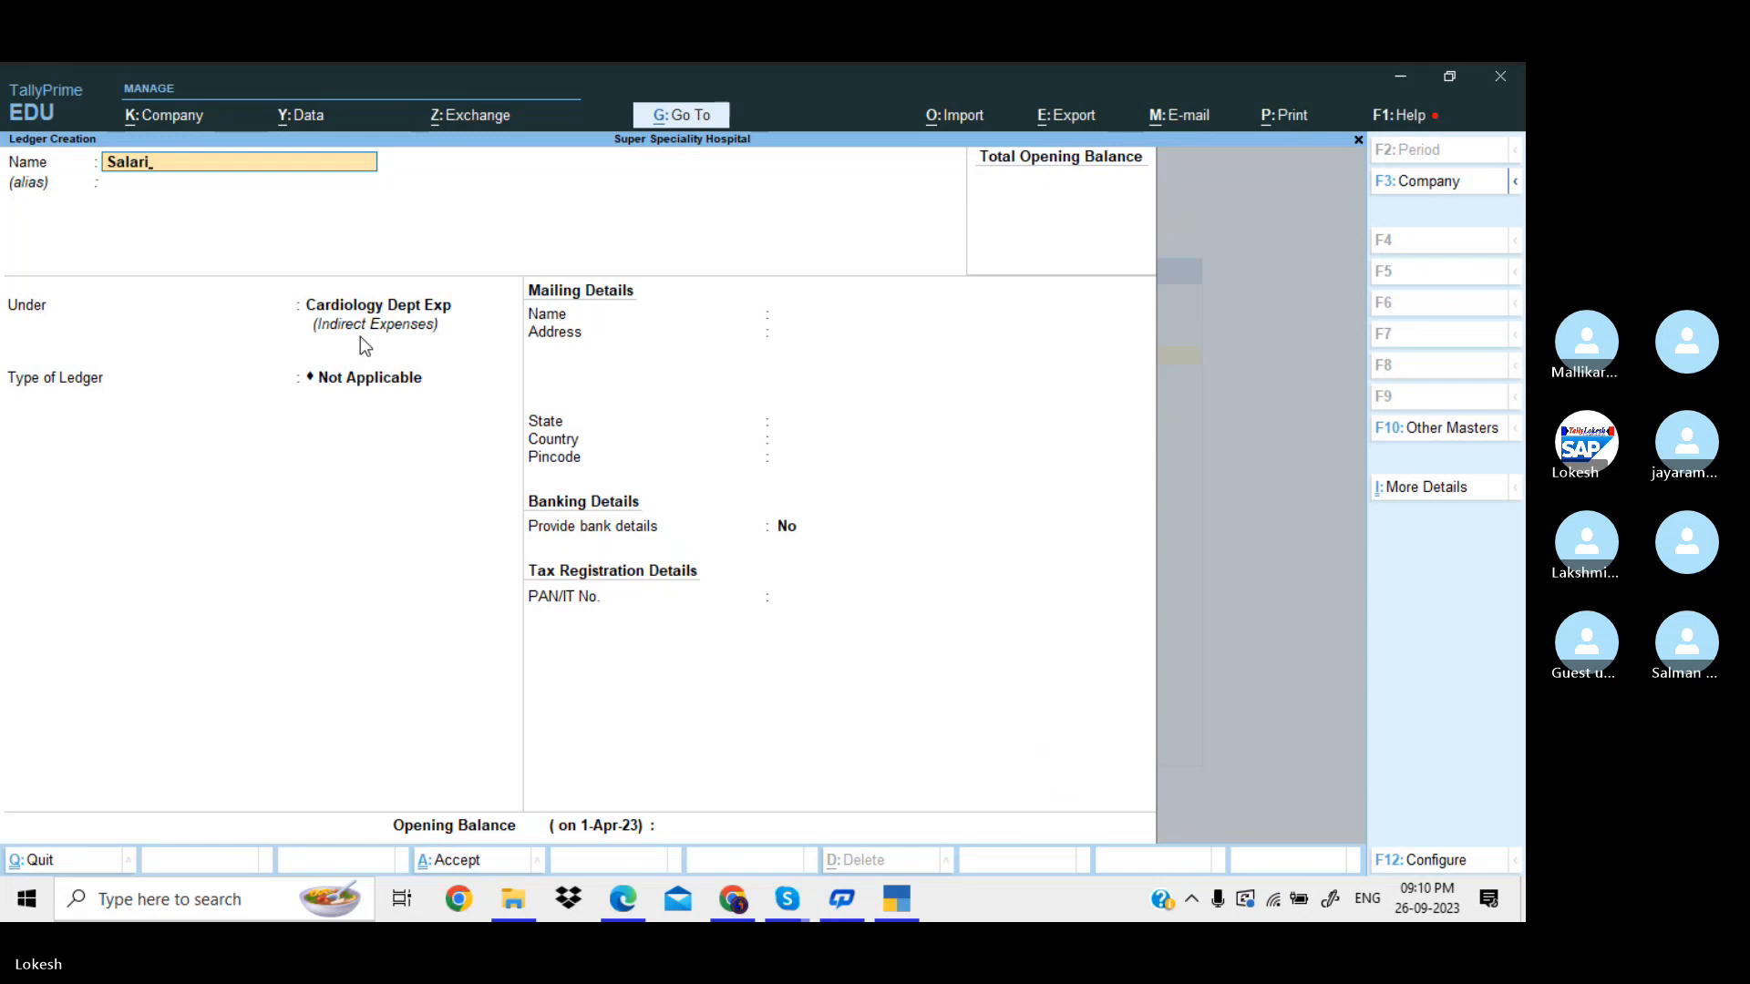
type("es Cde")
key("Return")
key("Return")
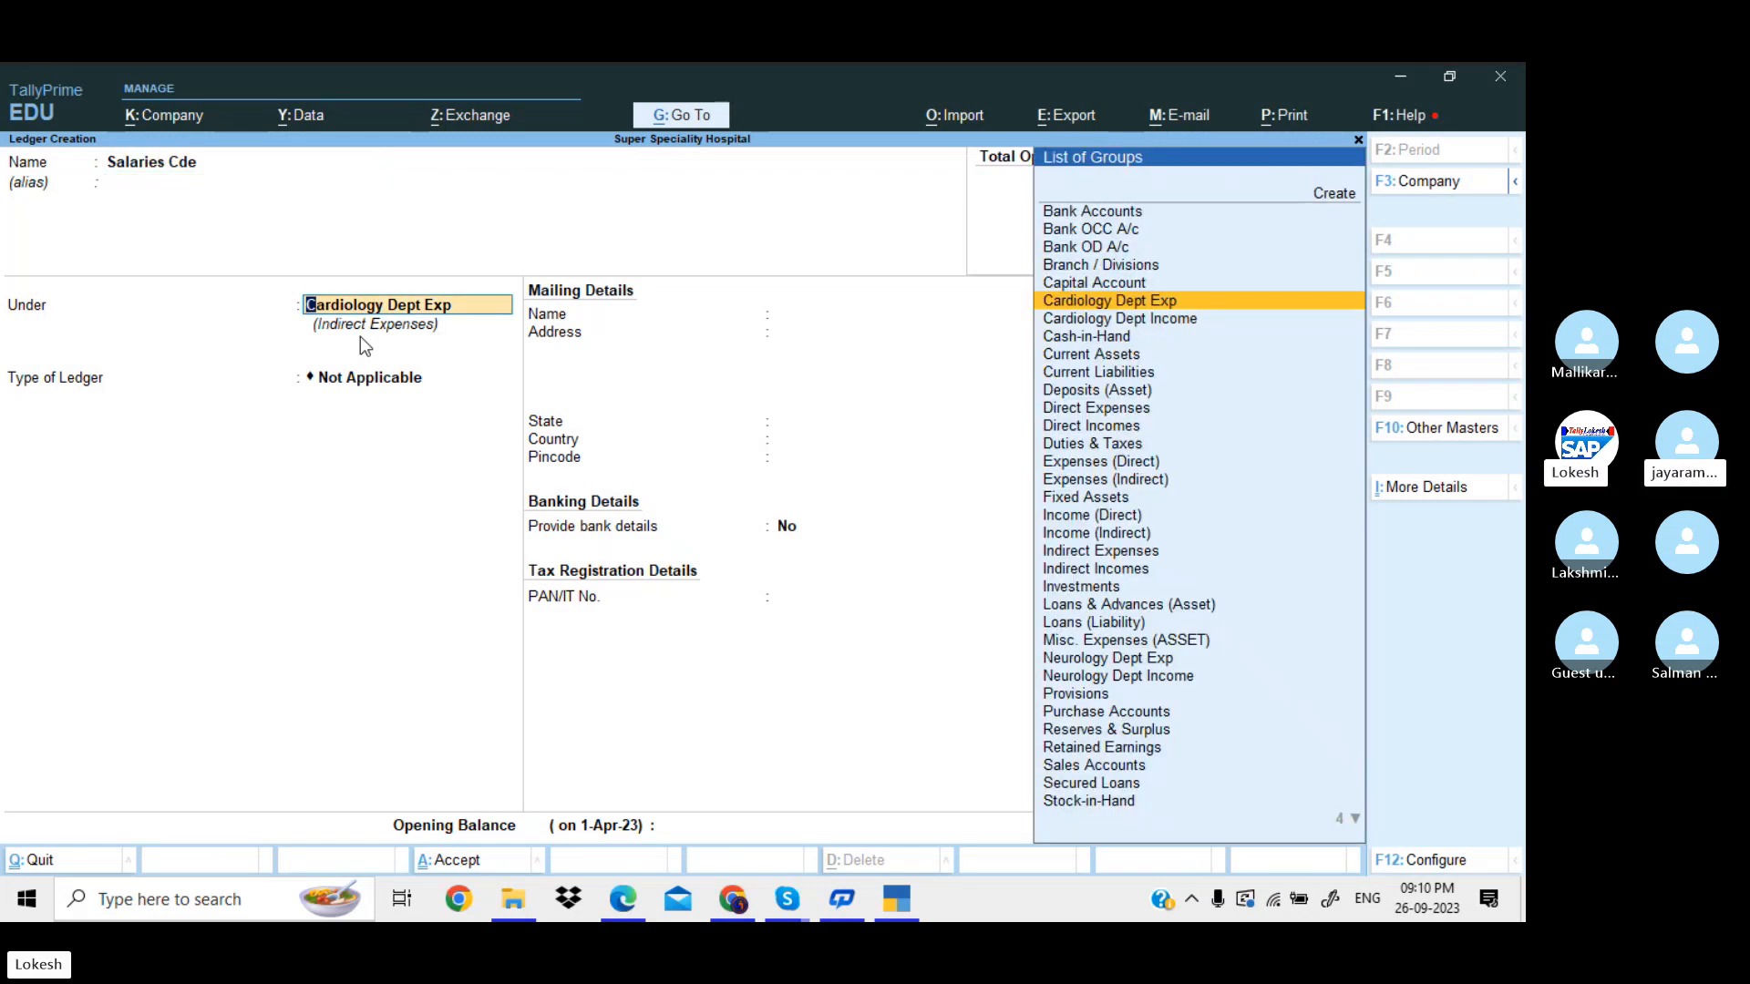
key("Return")
key("Return")
key("Return")
key("Return")
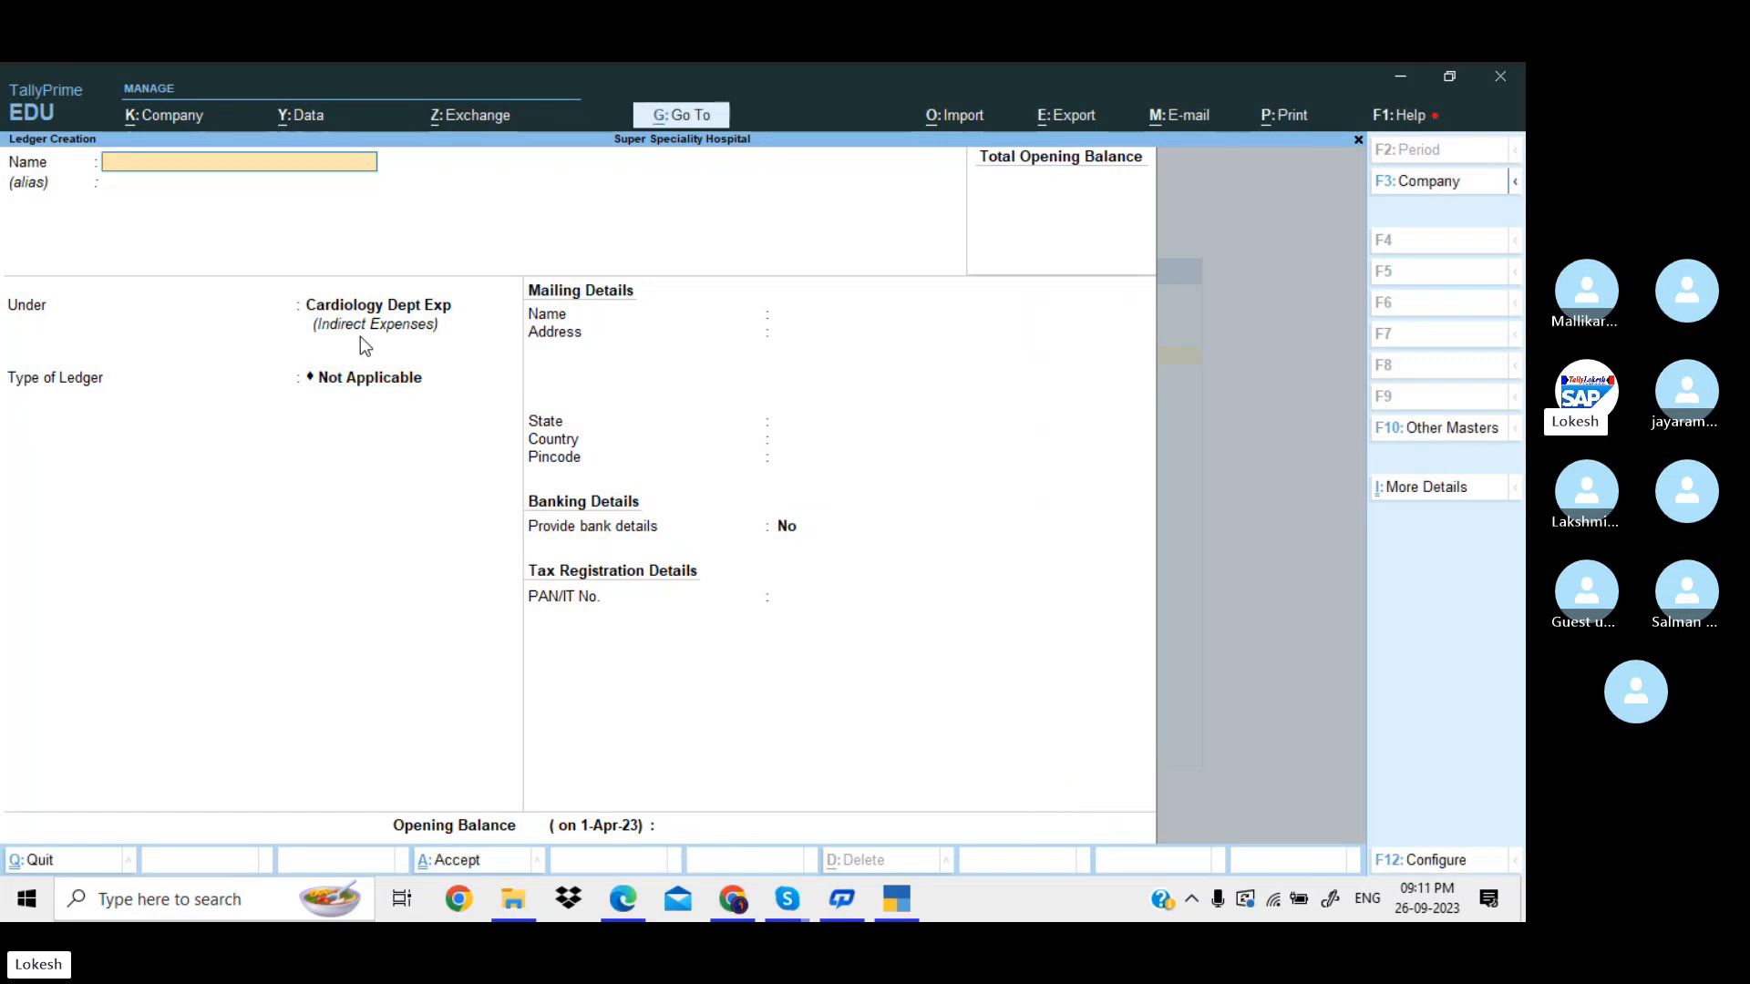
Create the ledger Telephone Bill Cde under Cardiology Dept Exp with the default ledger type and no opening balance.
type("Telph")
key("BackSpace")
key("BackSpace")
type("e")
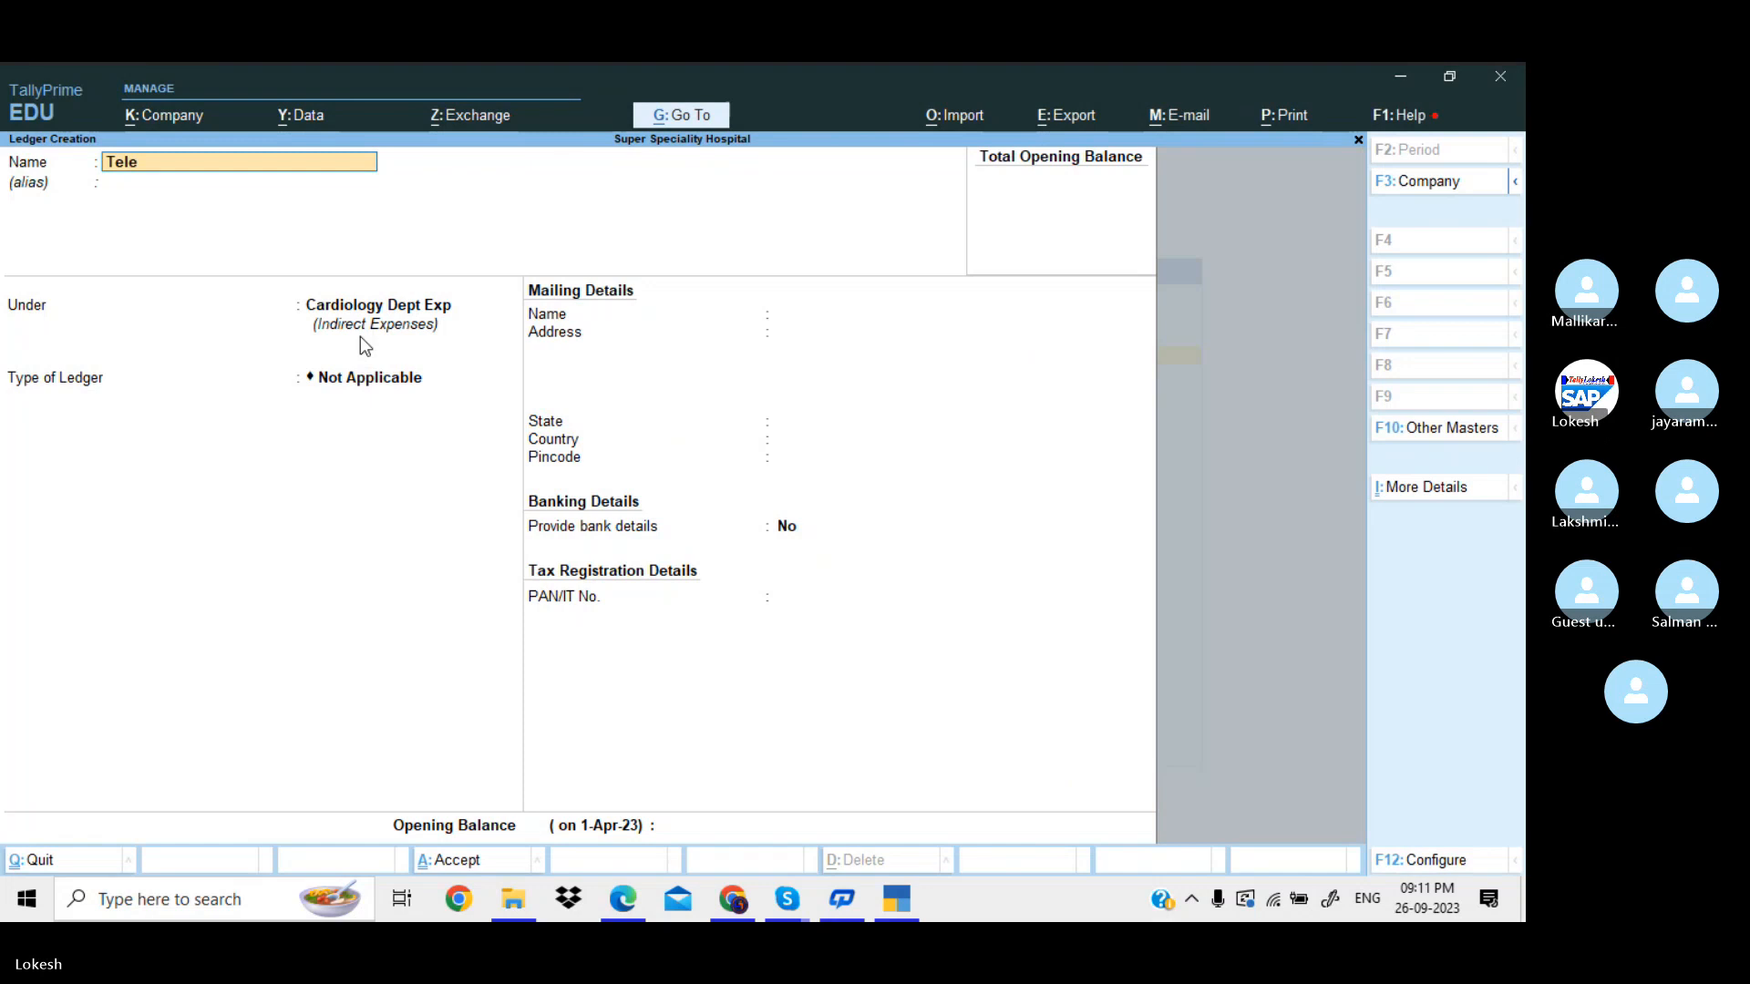
type("phone Bill Cde")
key("Return")
key("Return")
key("Return")
key("Return")
key("Return")
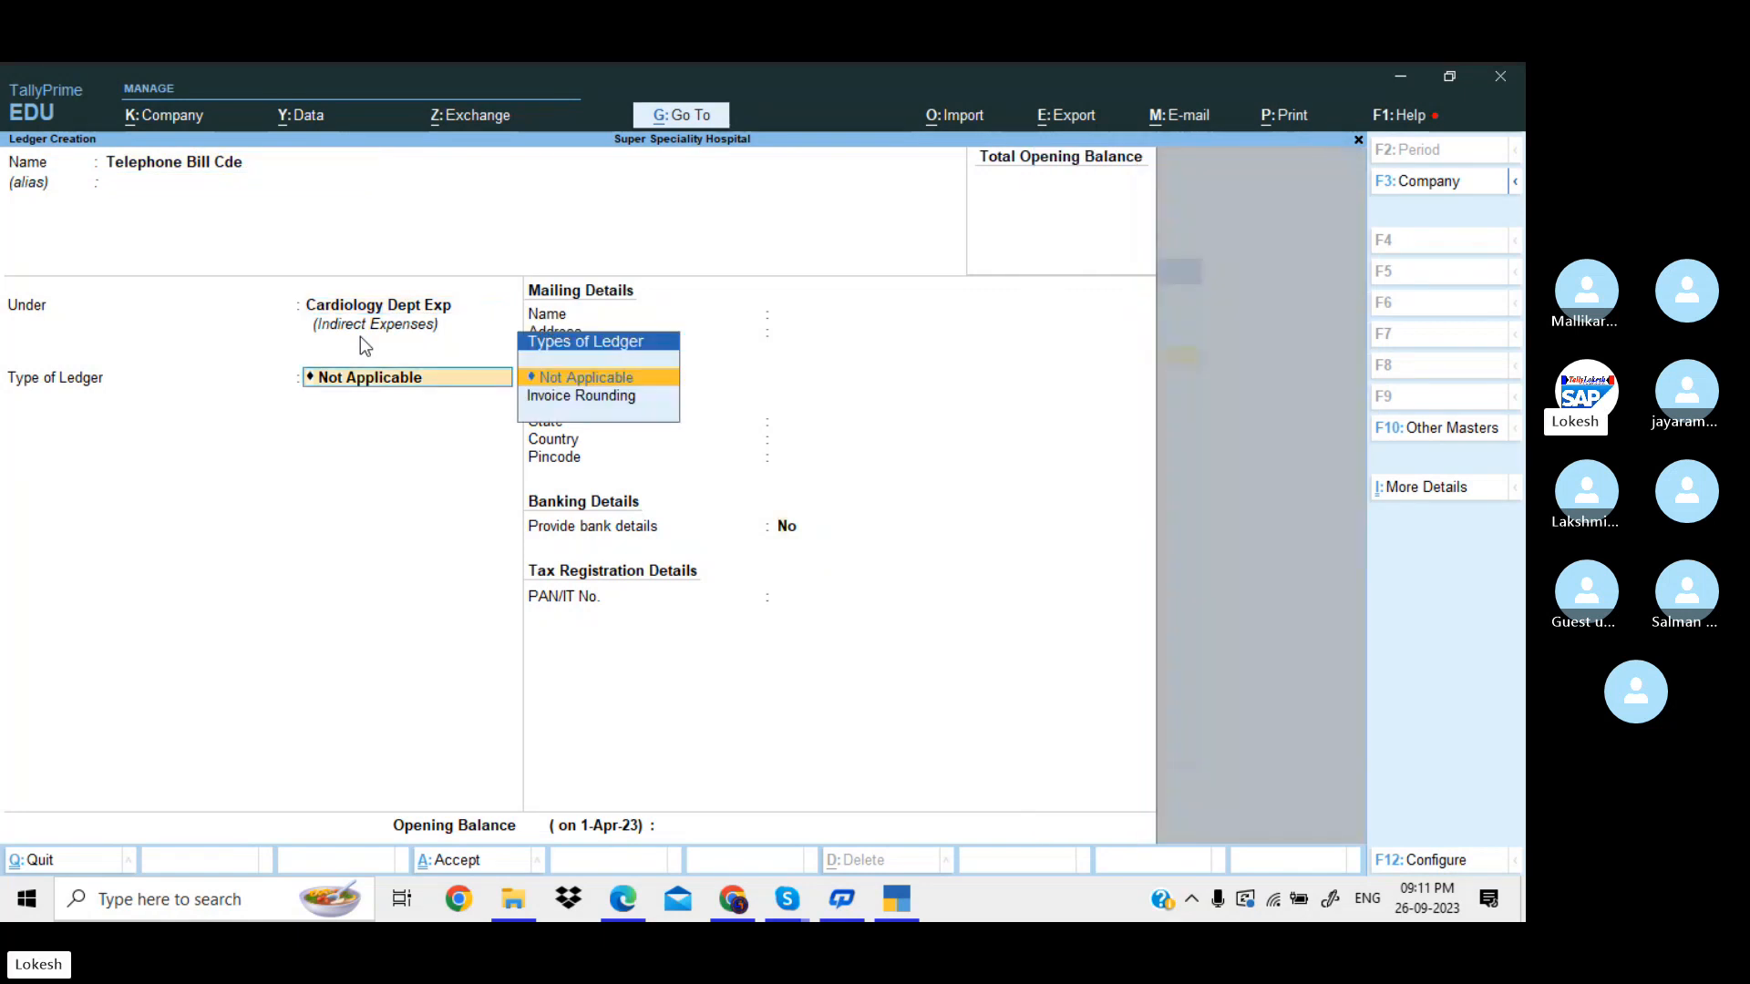
Create the ledger Electricity Bill Cde under Cardiology Dept Exp with ledger type Not Applicable and no opening balance.
type("Ele")
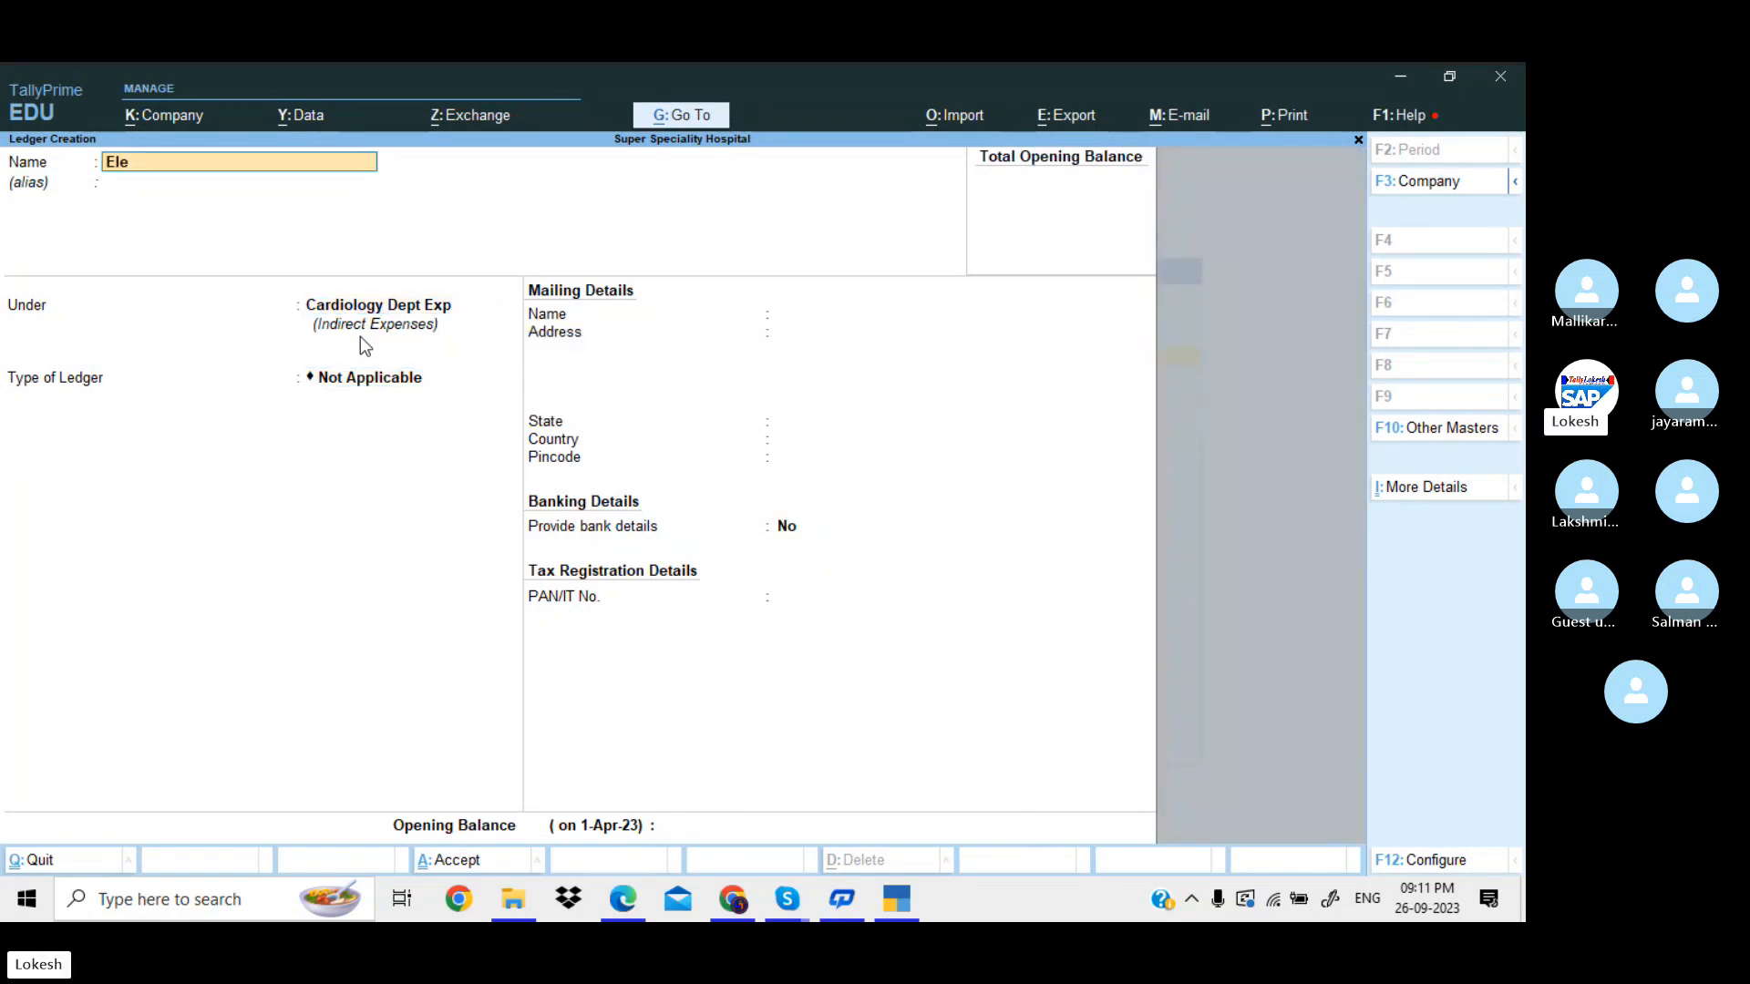
type("ctricity ")
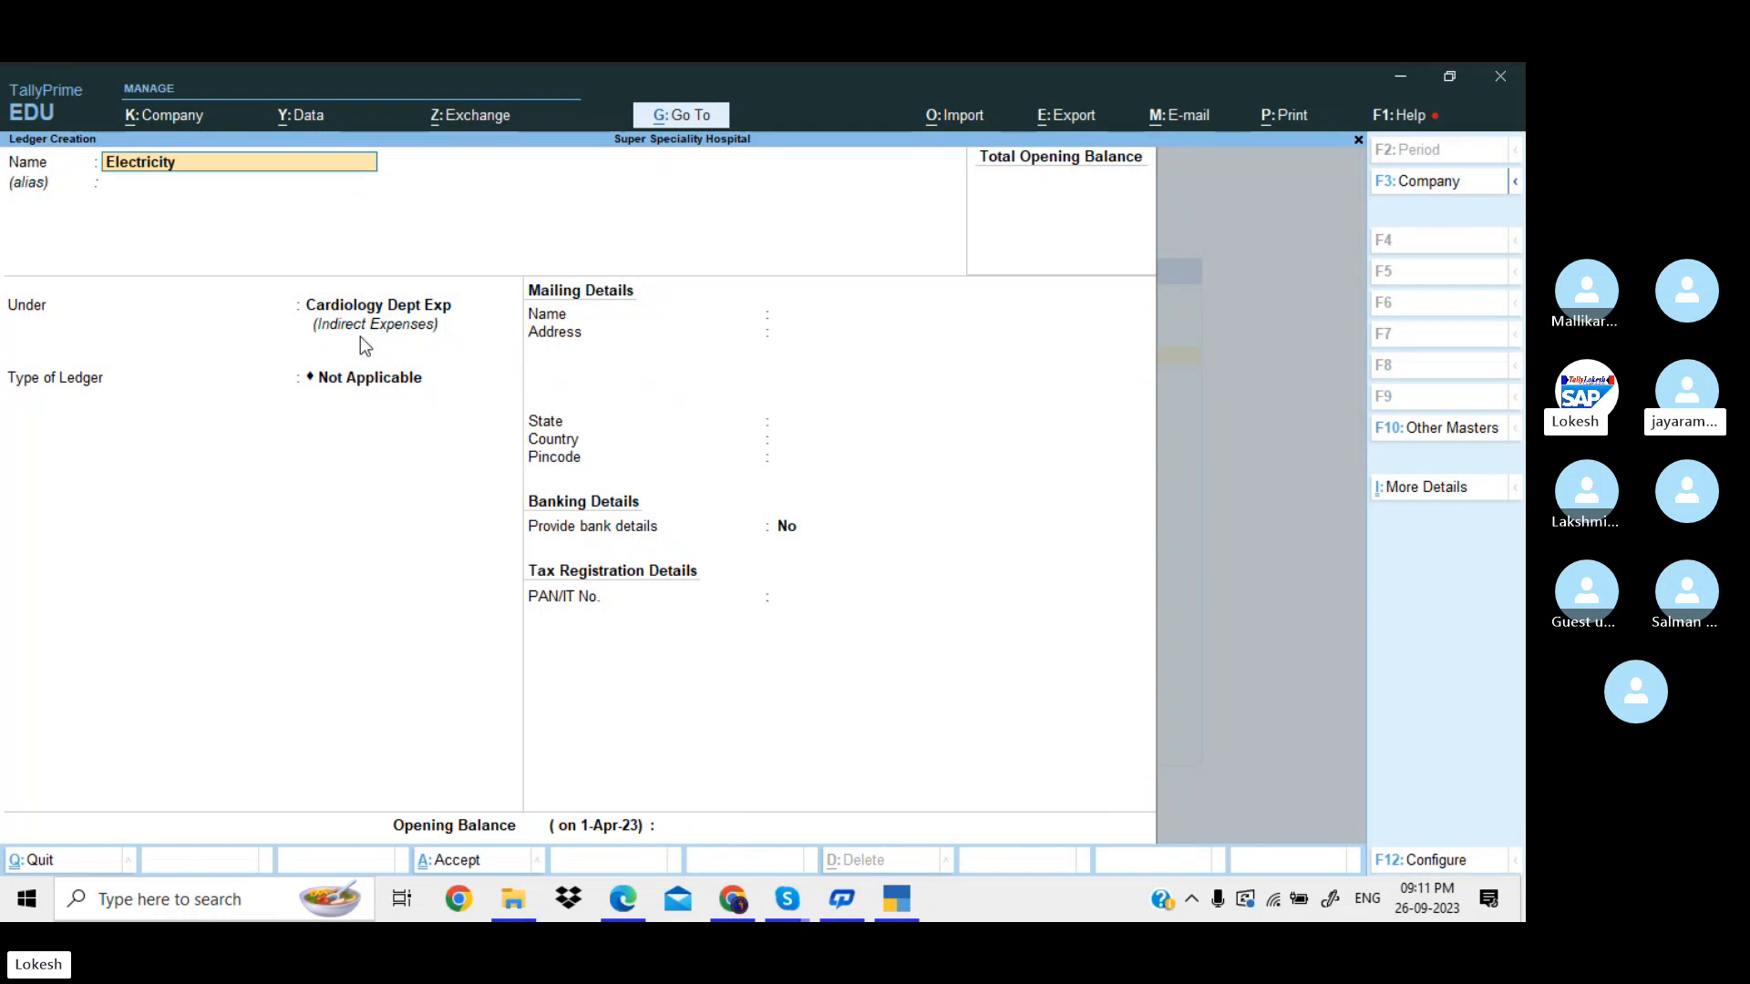
type("Bill")
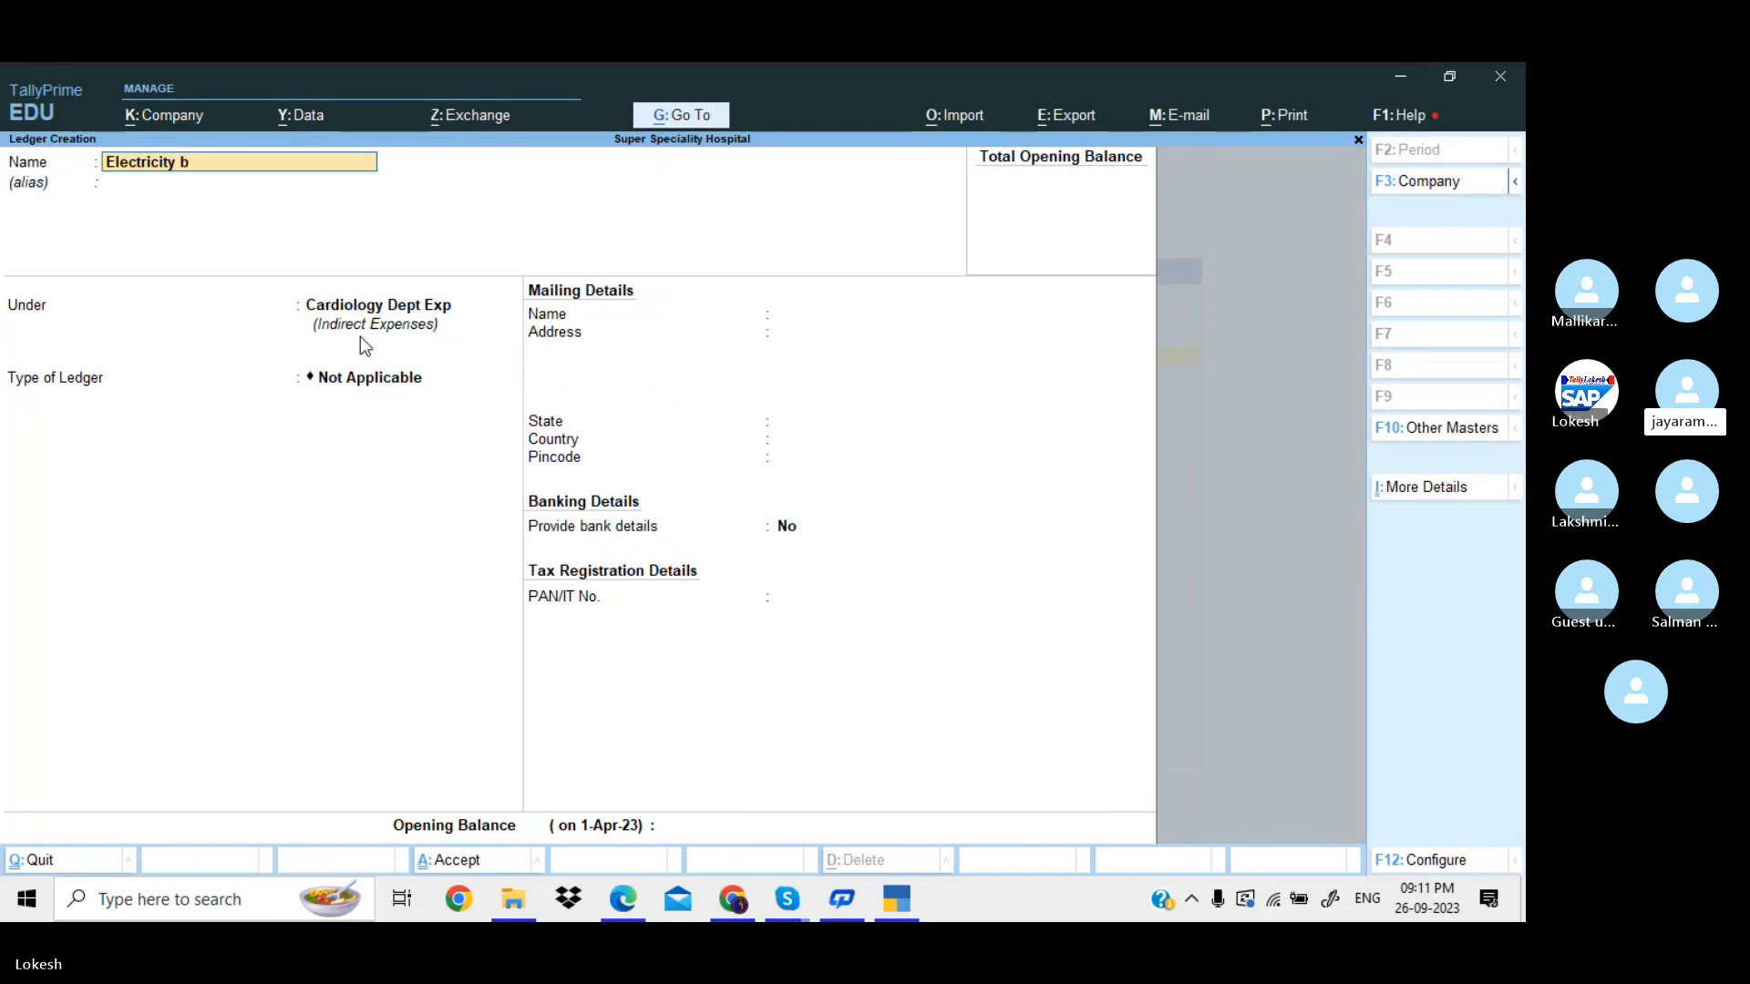
type(" Cde")
key("Return")
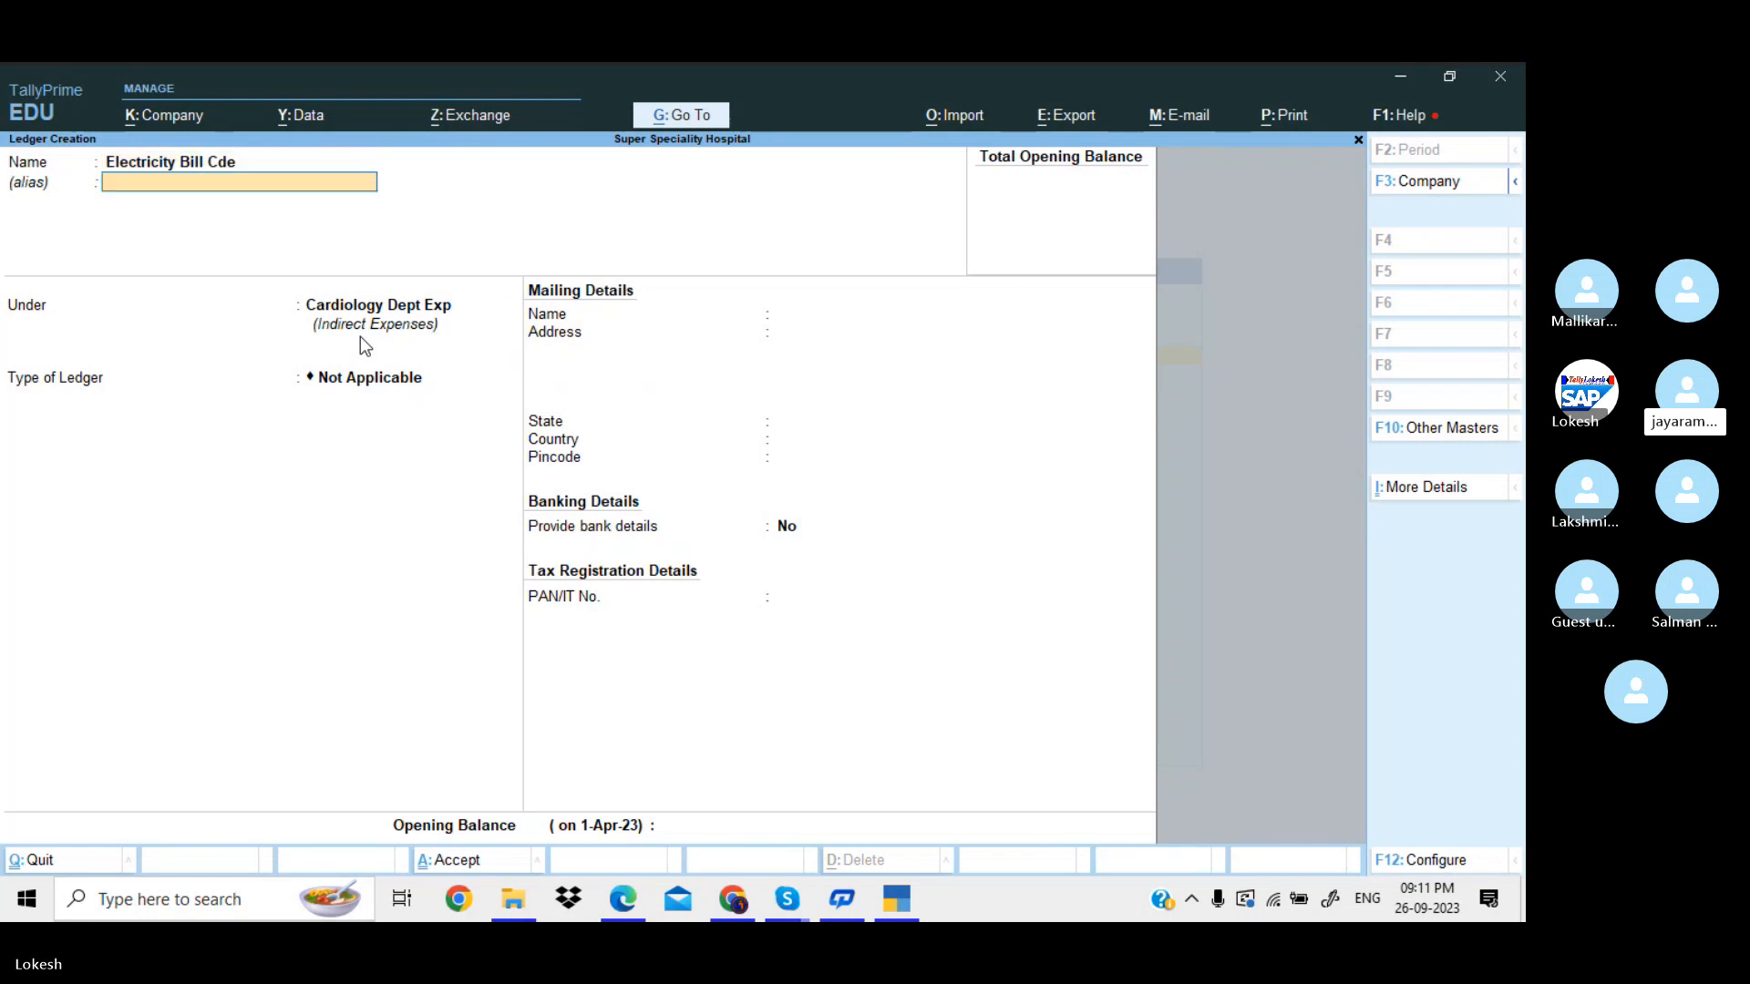
key("Return")
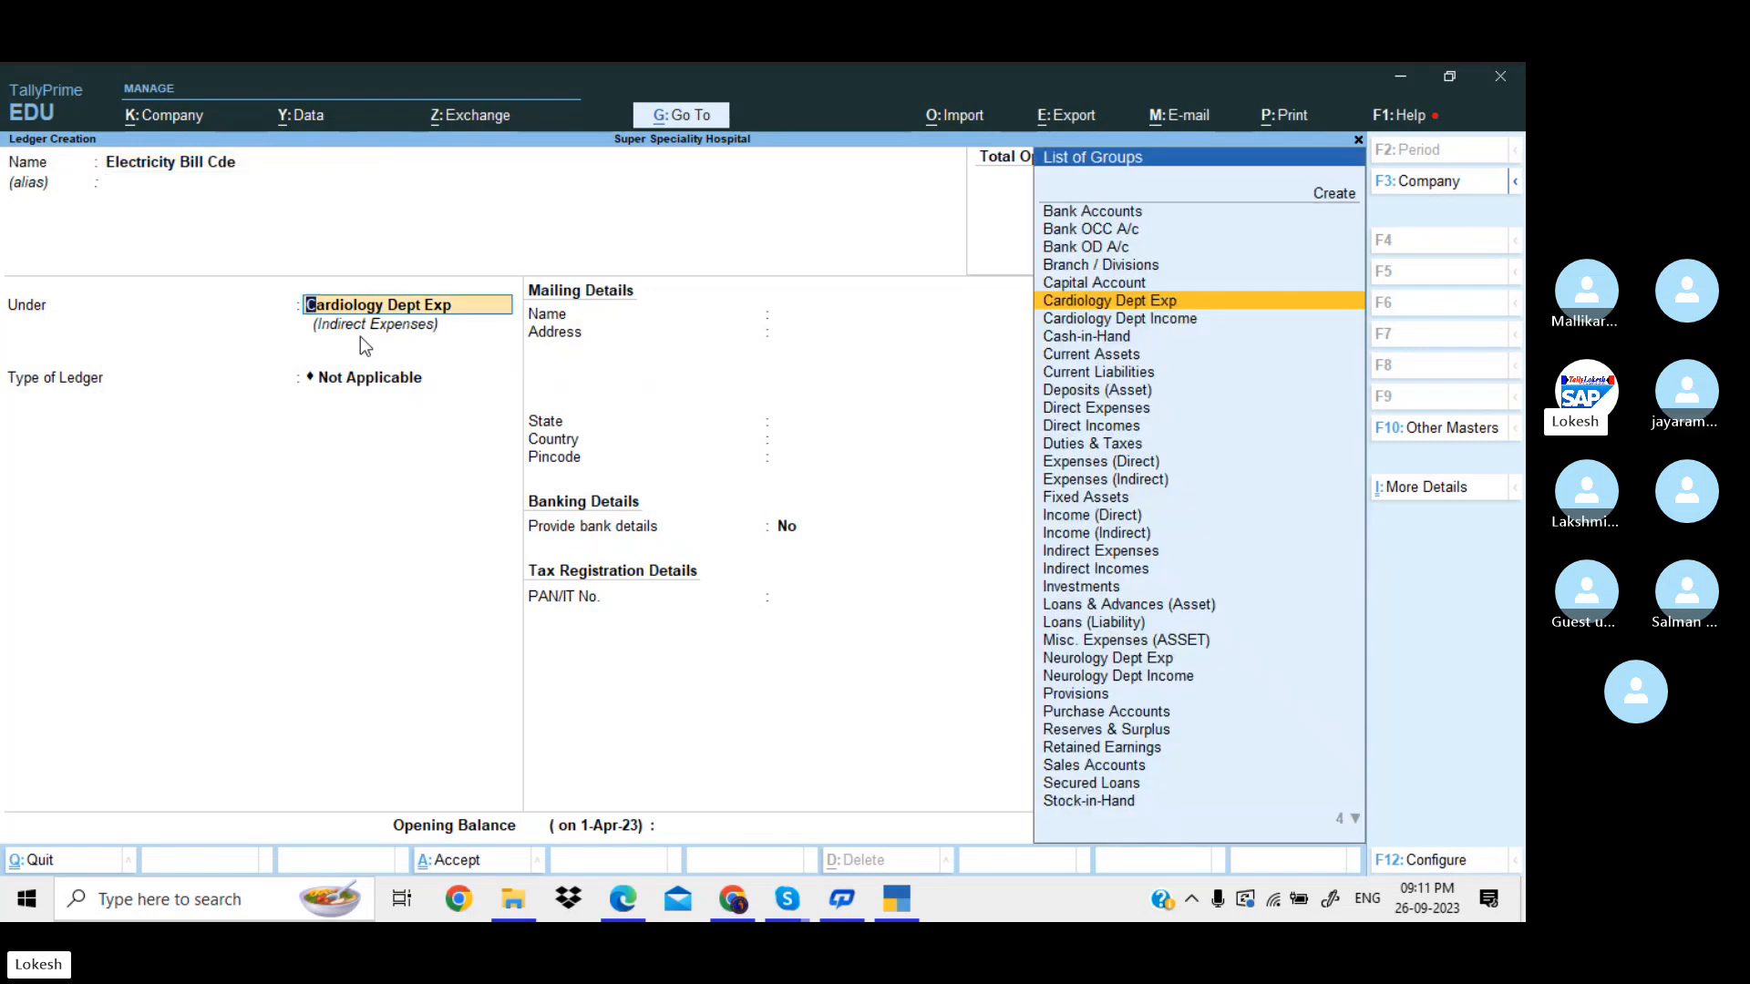
key("Return")
key("Return")
key("Return")
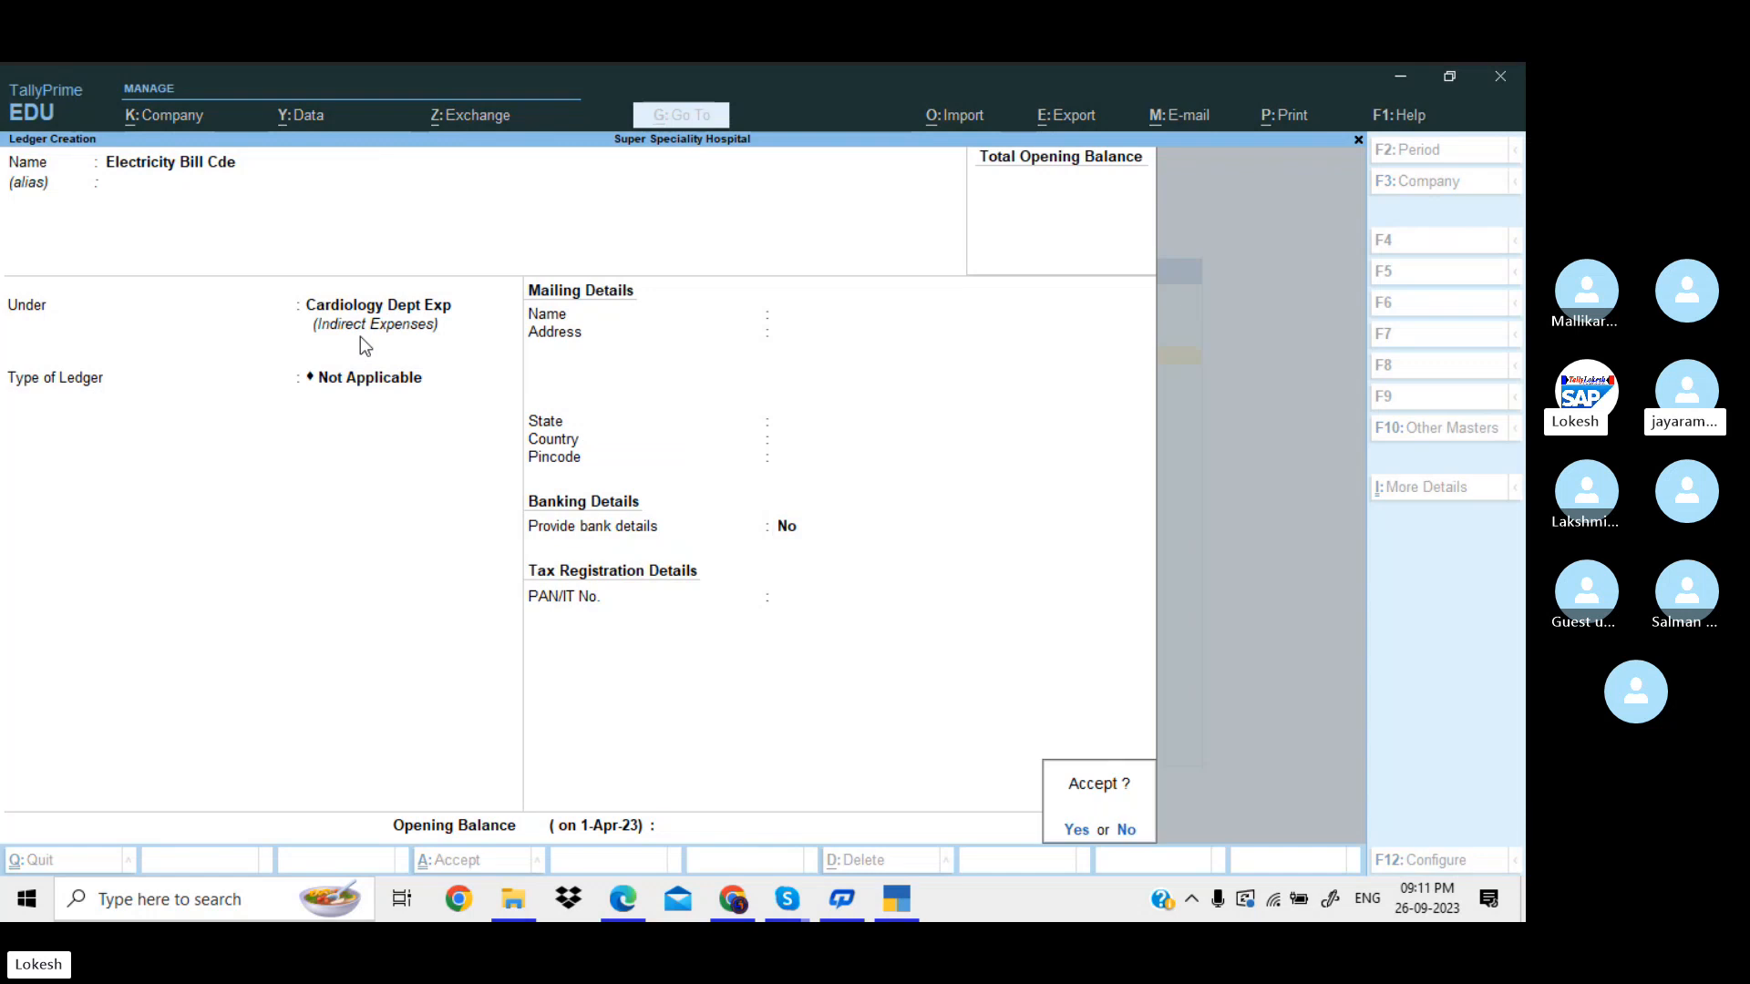
key("Return")
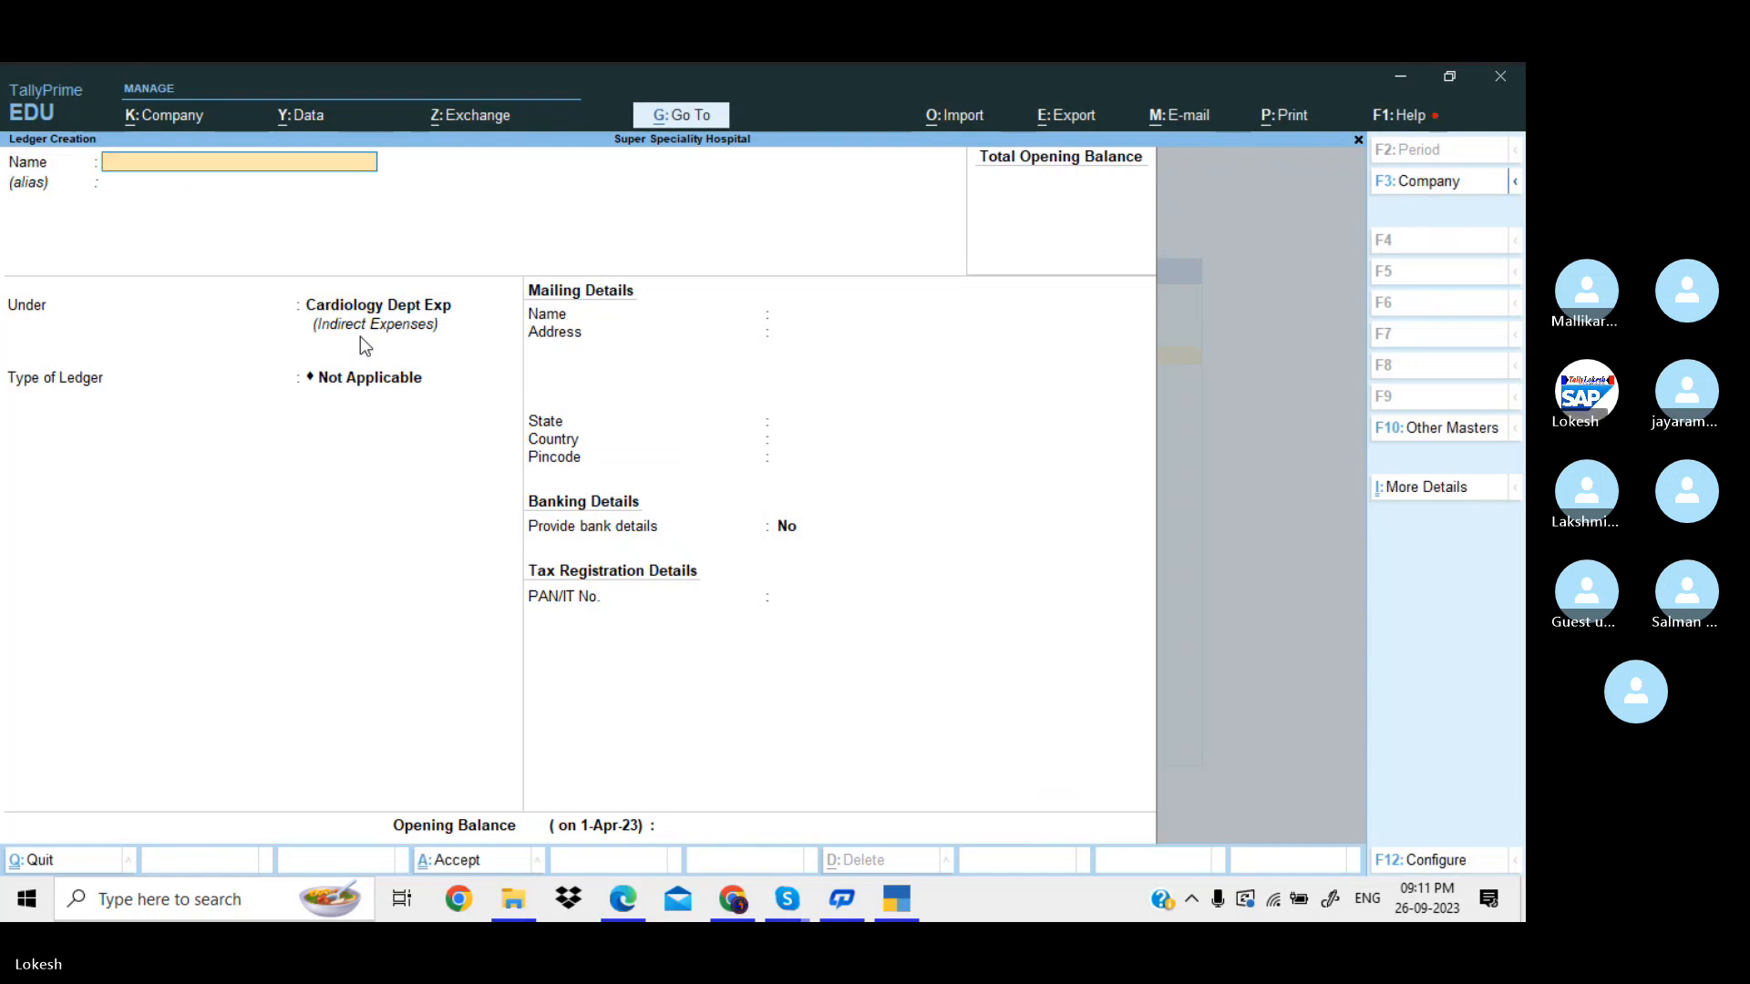
Create the ledger Traveling Exp Nde under Cardiology Dept Exp, keeping the default ledger type and leaving the opening balance blank.
type("Traveling Ep")
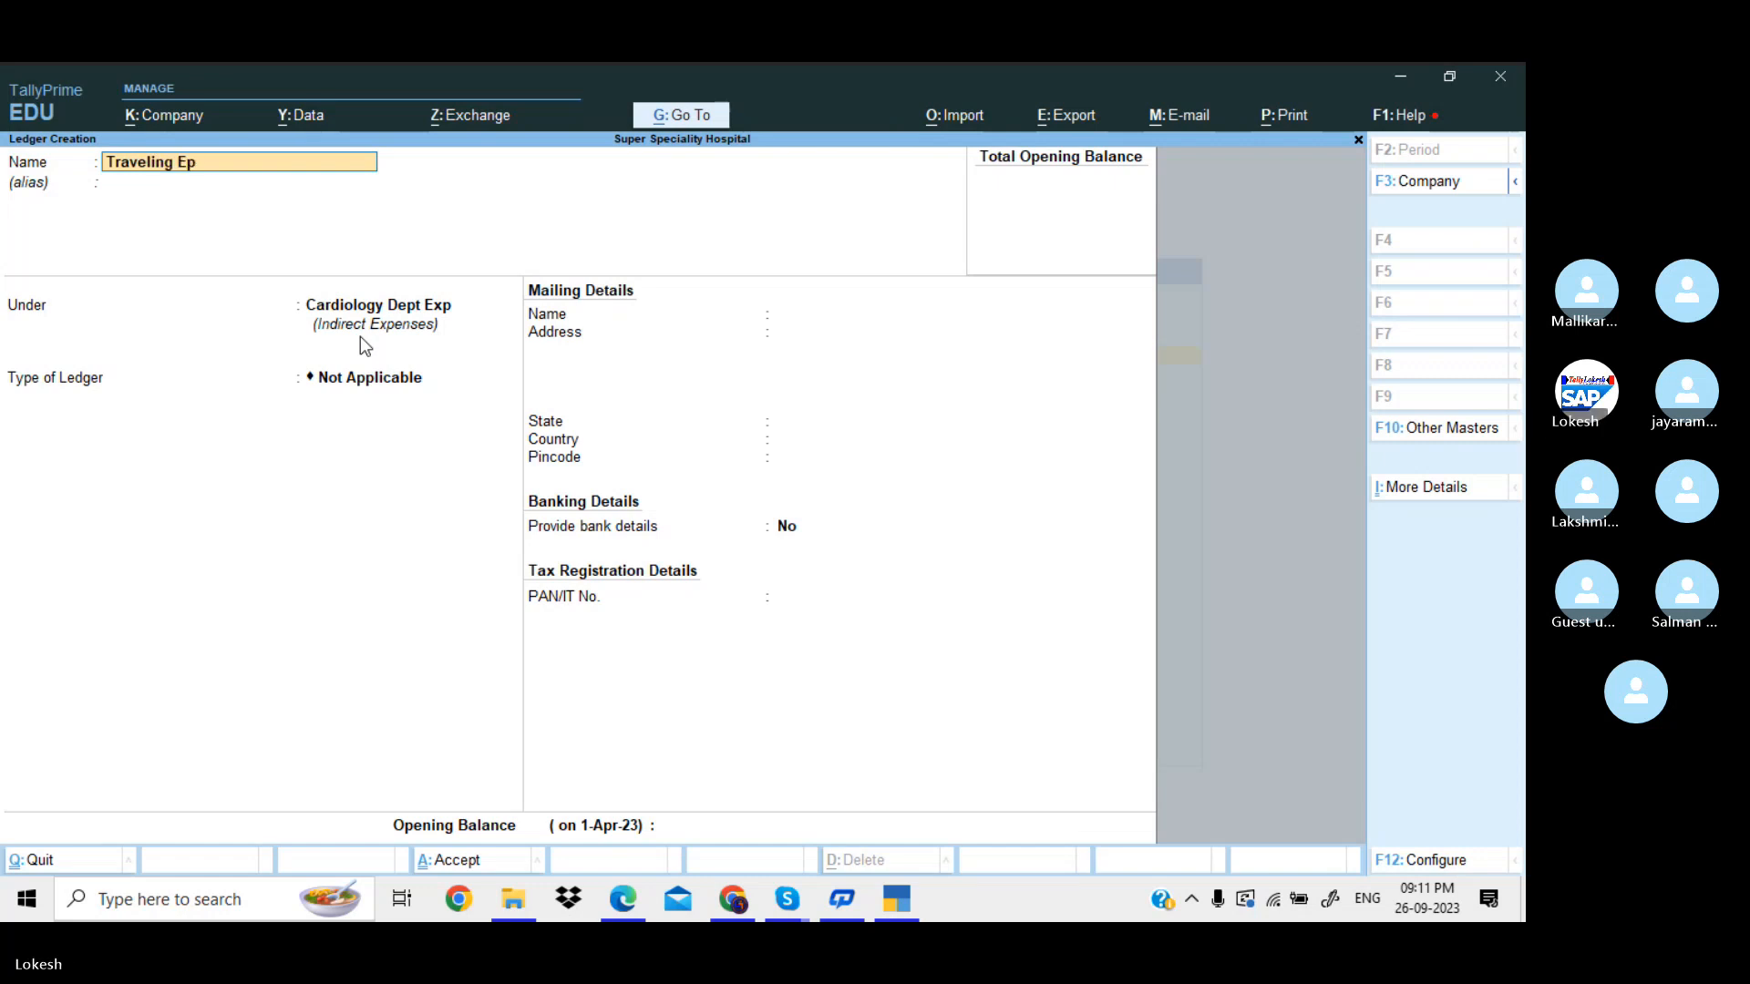
type("x")
key("BackSpace")
key("BackSpace")
key("BackSpace")
type("eling Exp Nde")
key("Return")
key("Return")
key("Return")
key("Return")
key("Return")
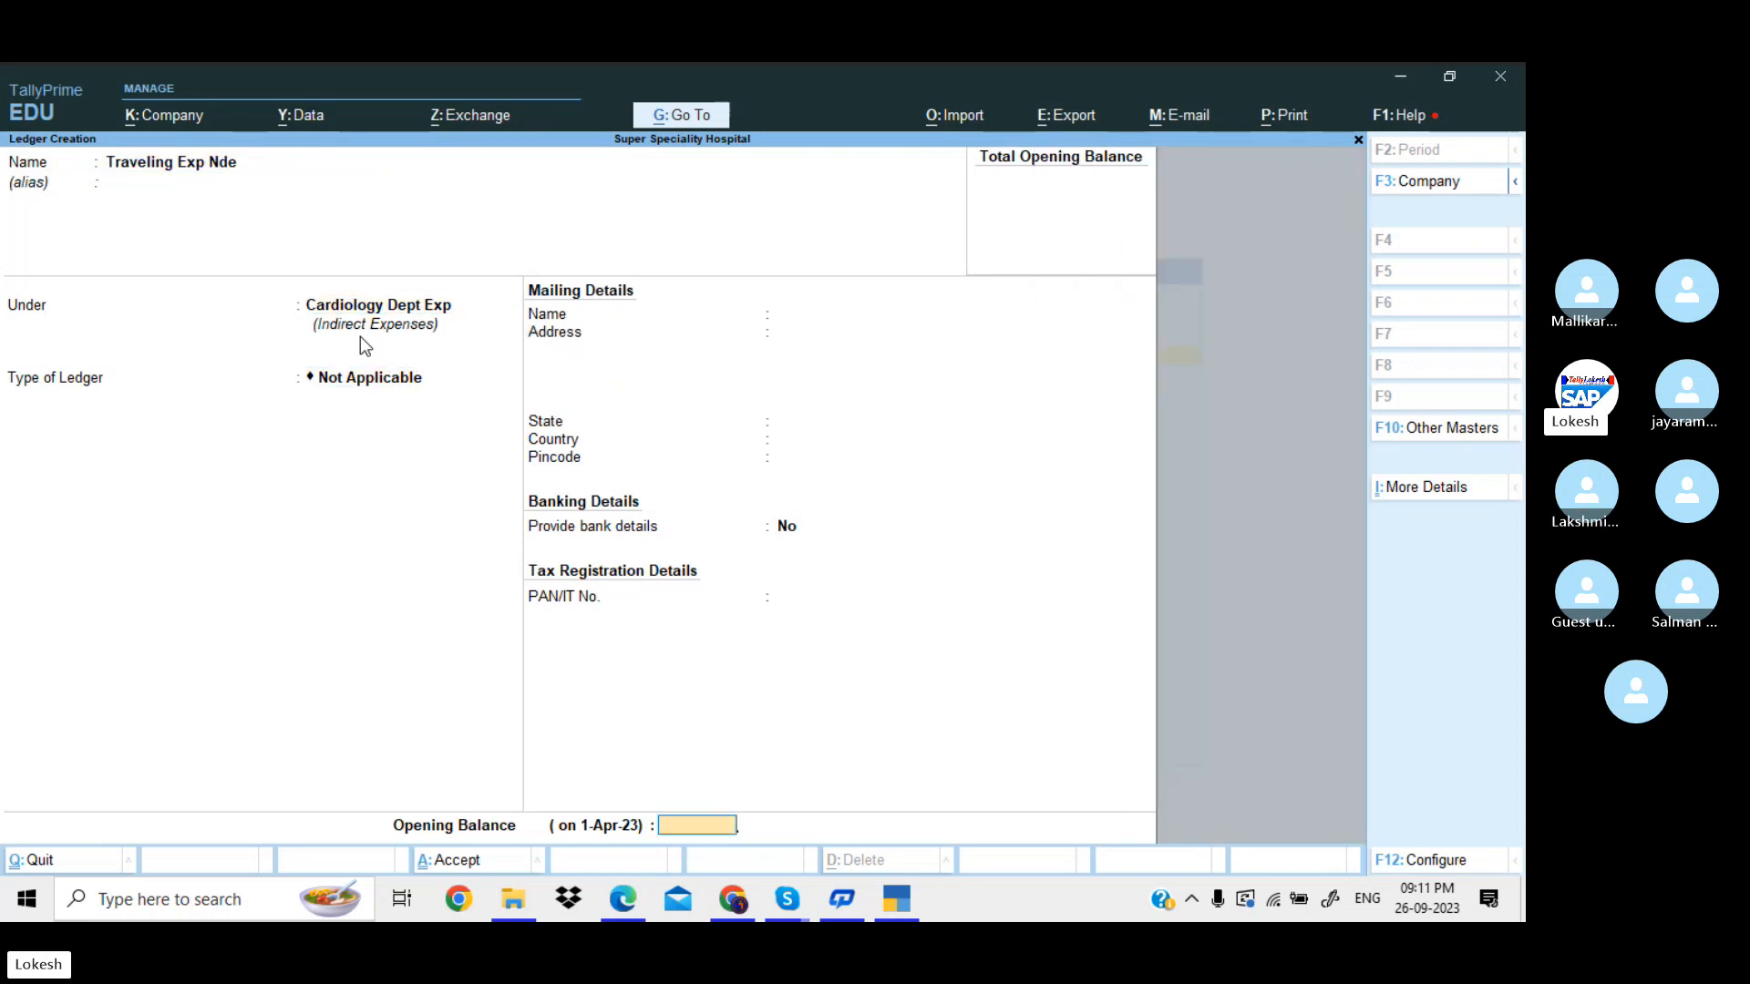
key("Return")
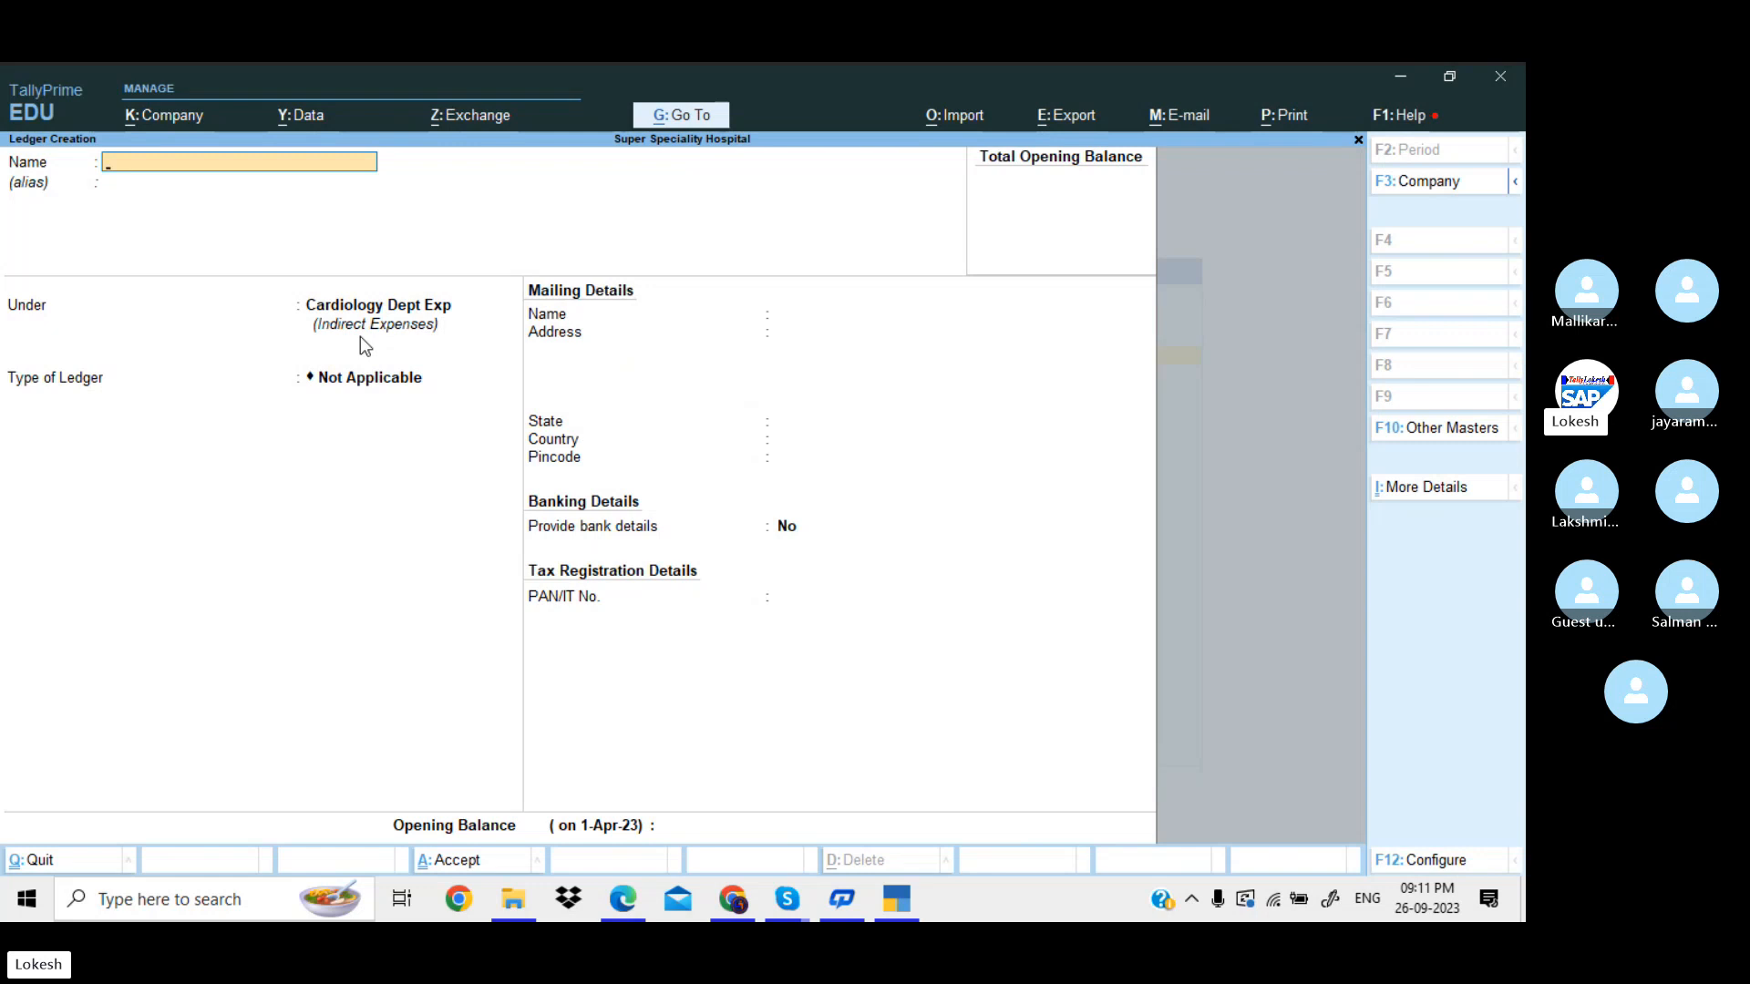
Create the ledger Consultation Fee Ndi under Neurology Dept Income with ledger type Not Applicable and no opening balance.
type("Consultaion")
key("BackSpace")
key("BackSpace")
key("BackSpace")
type("t")
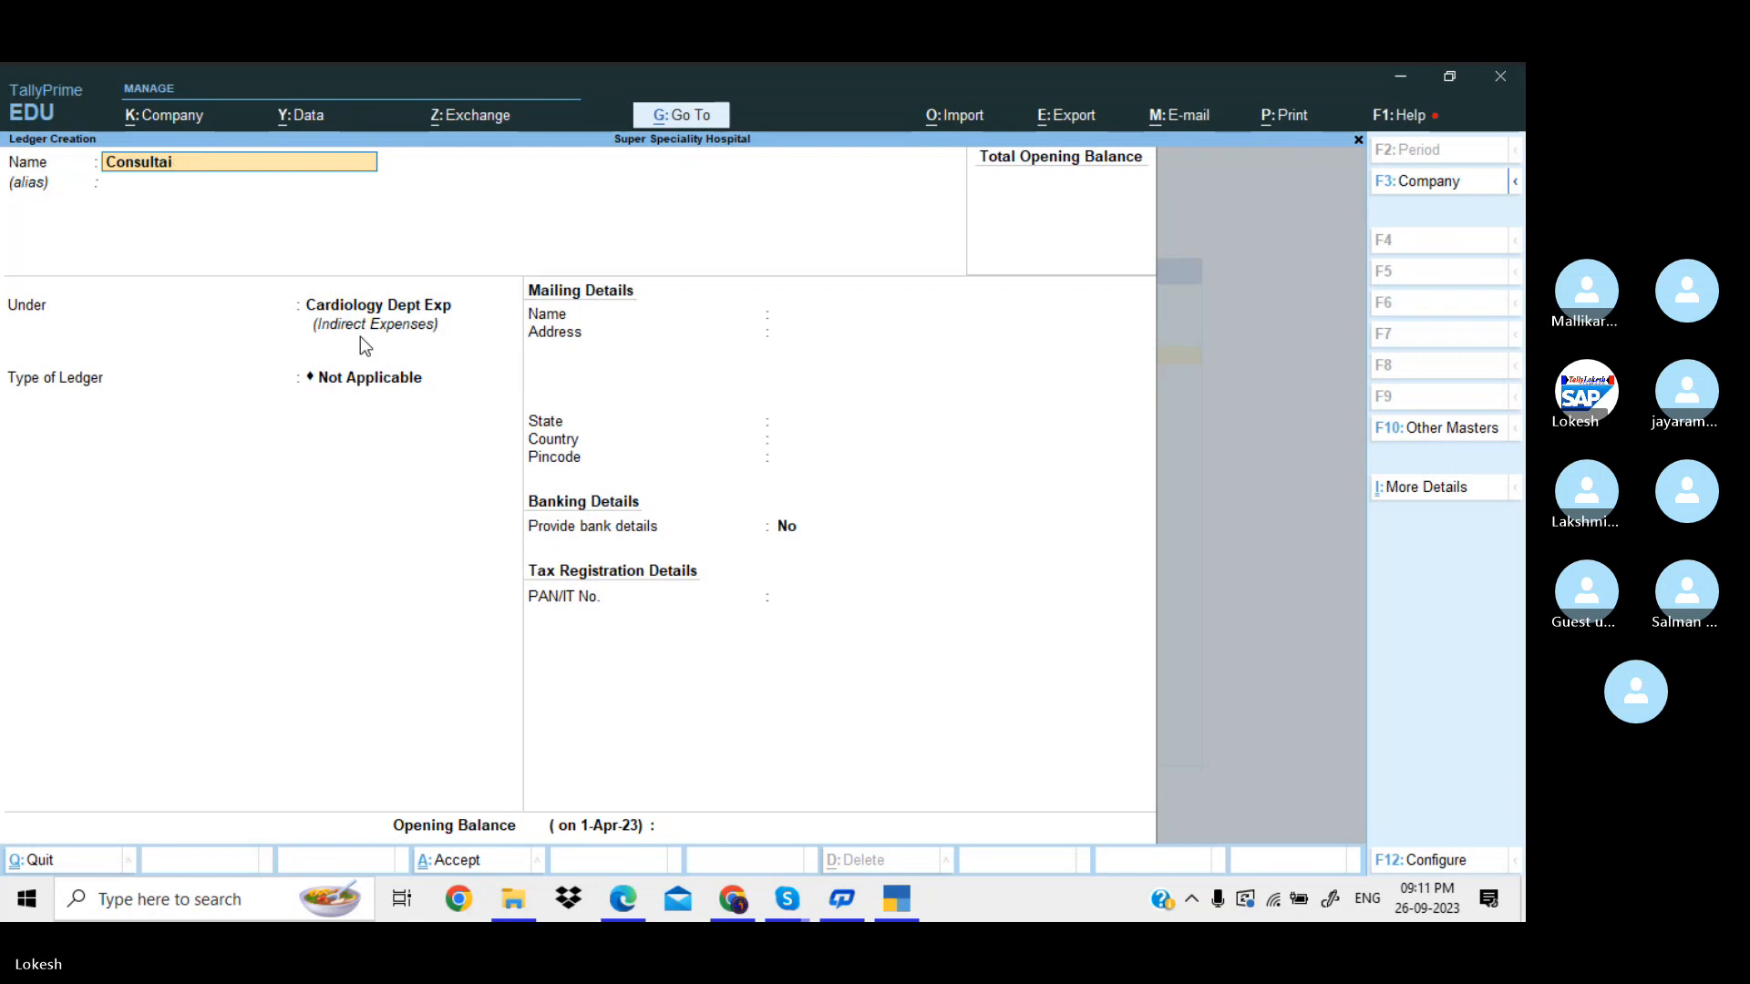
type("ion Fee")
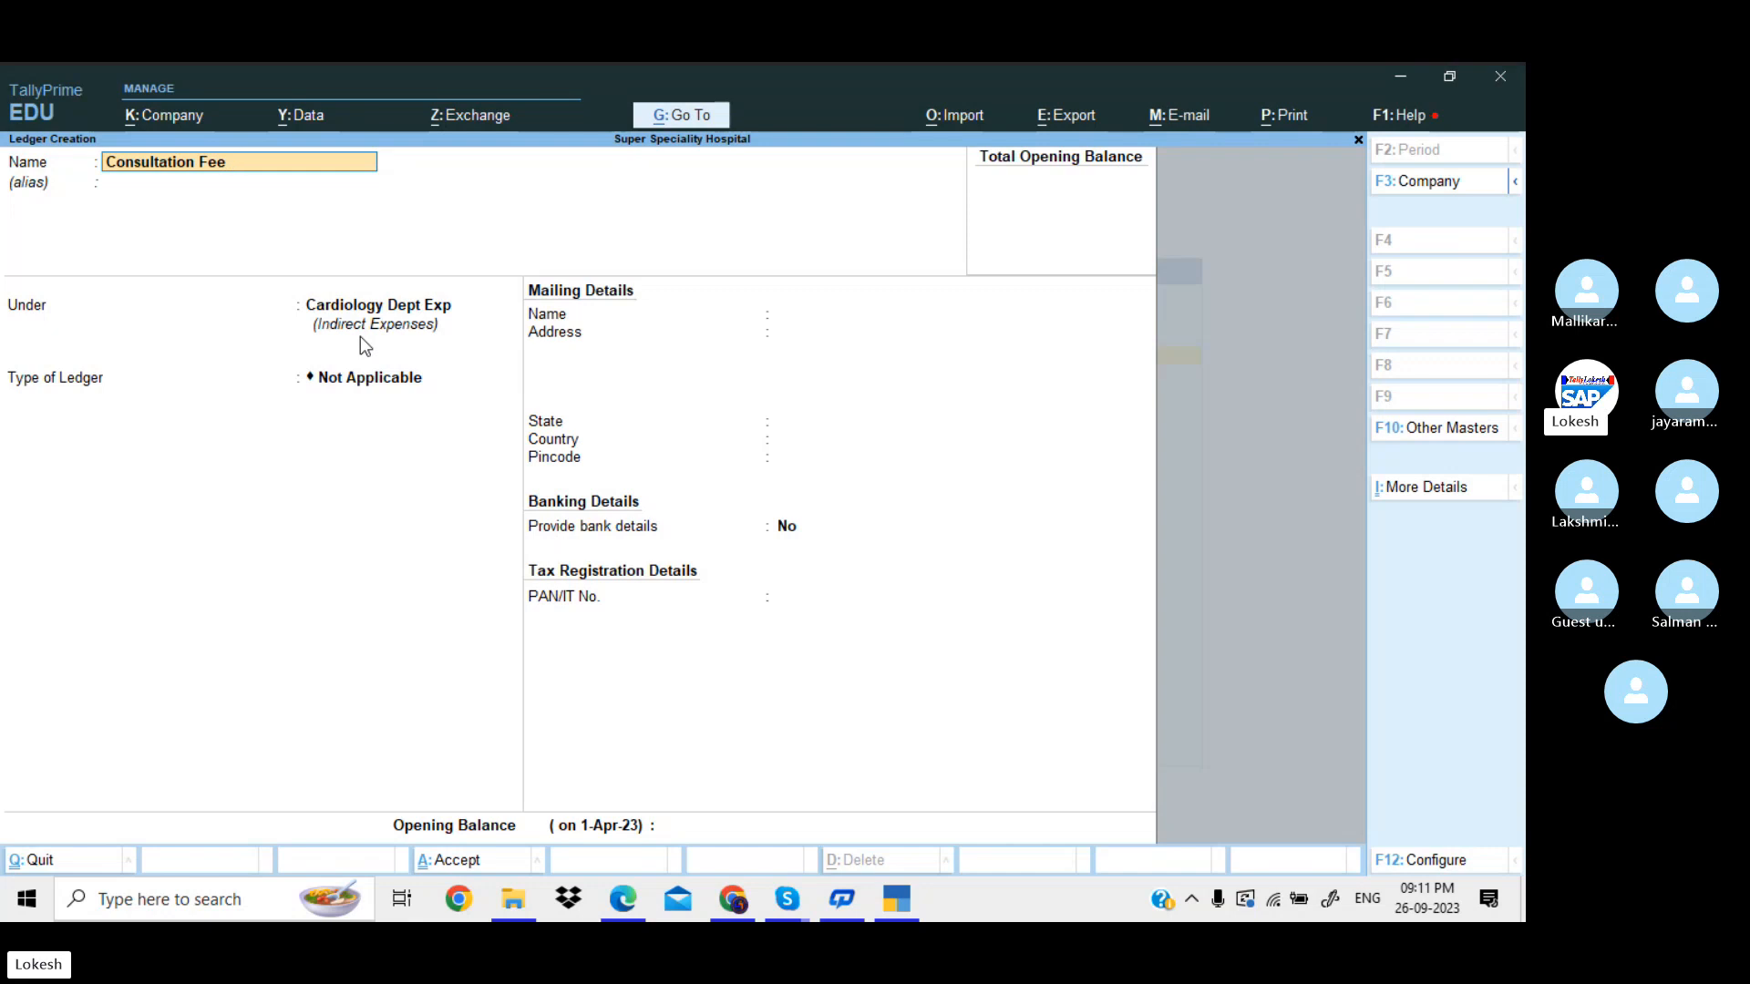
type(" Ndi")
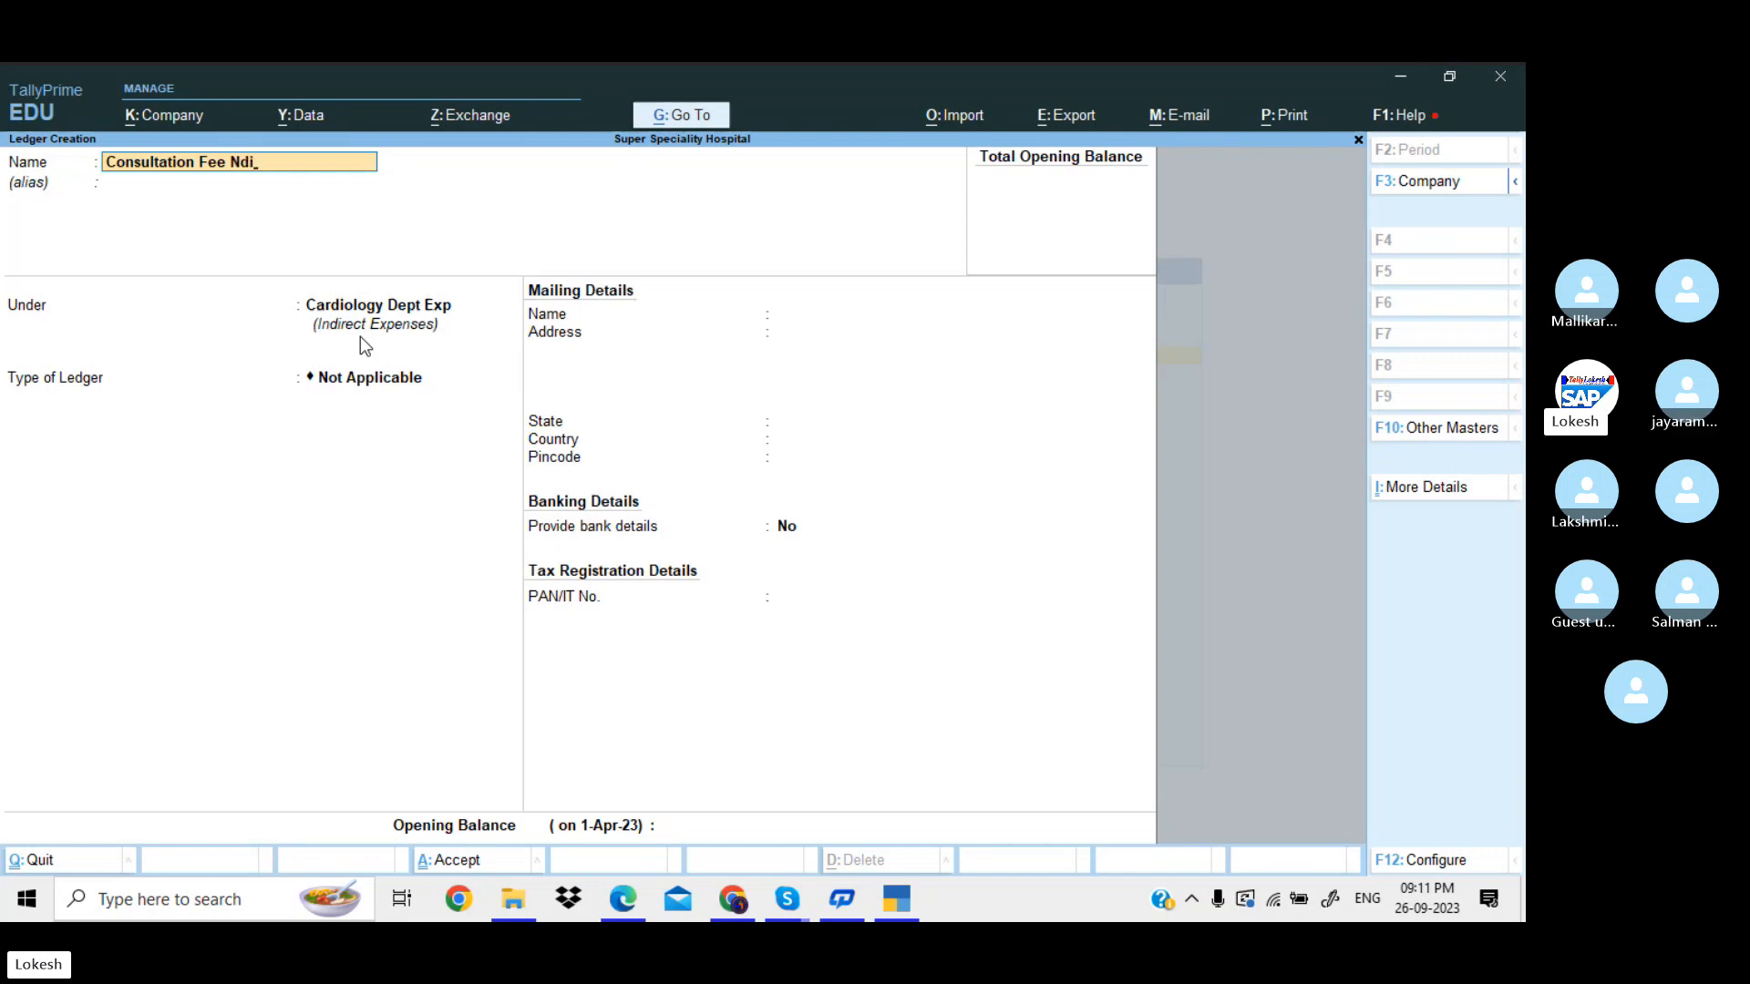
key("Return")
key("Return")
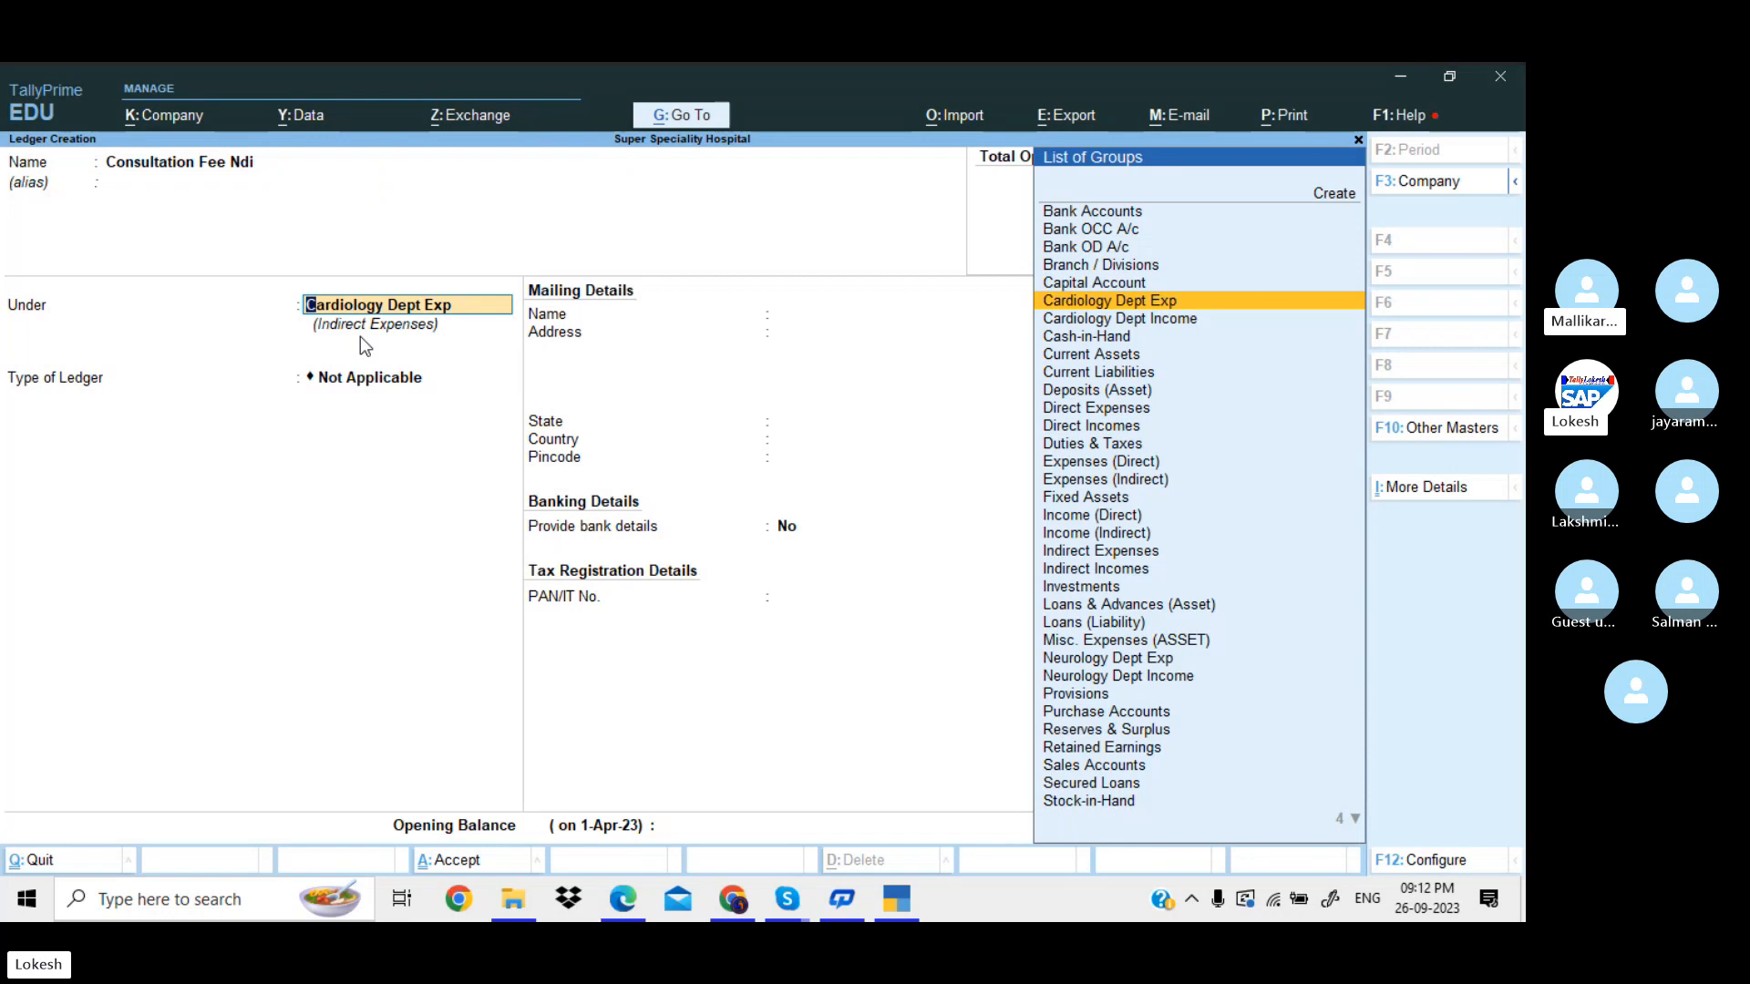
type("Ne")
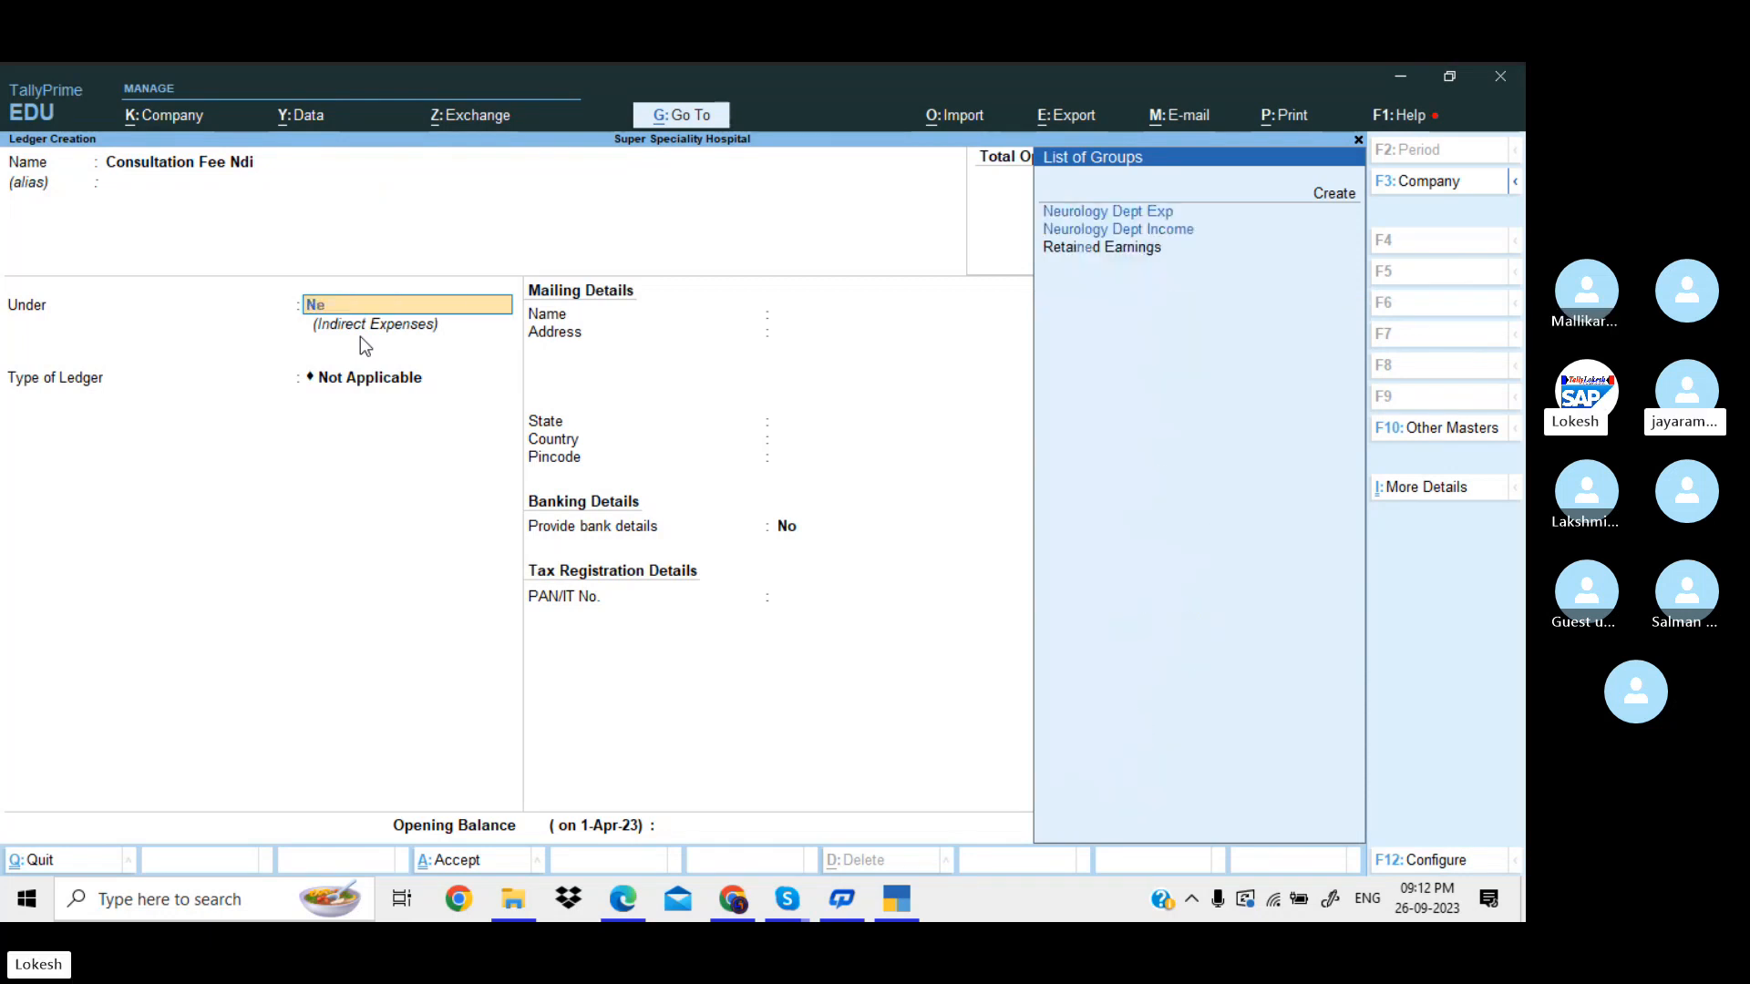
key("Down")
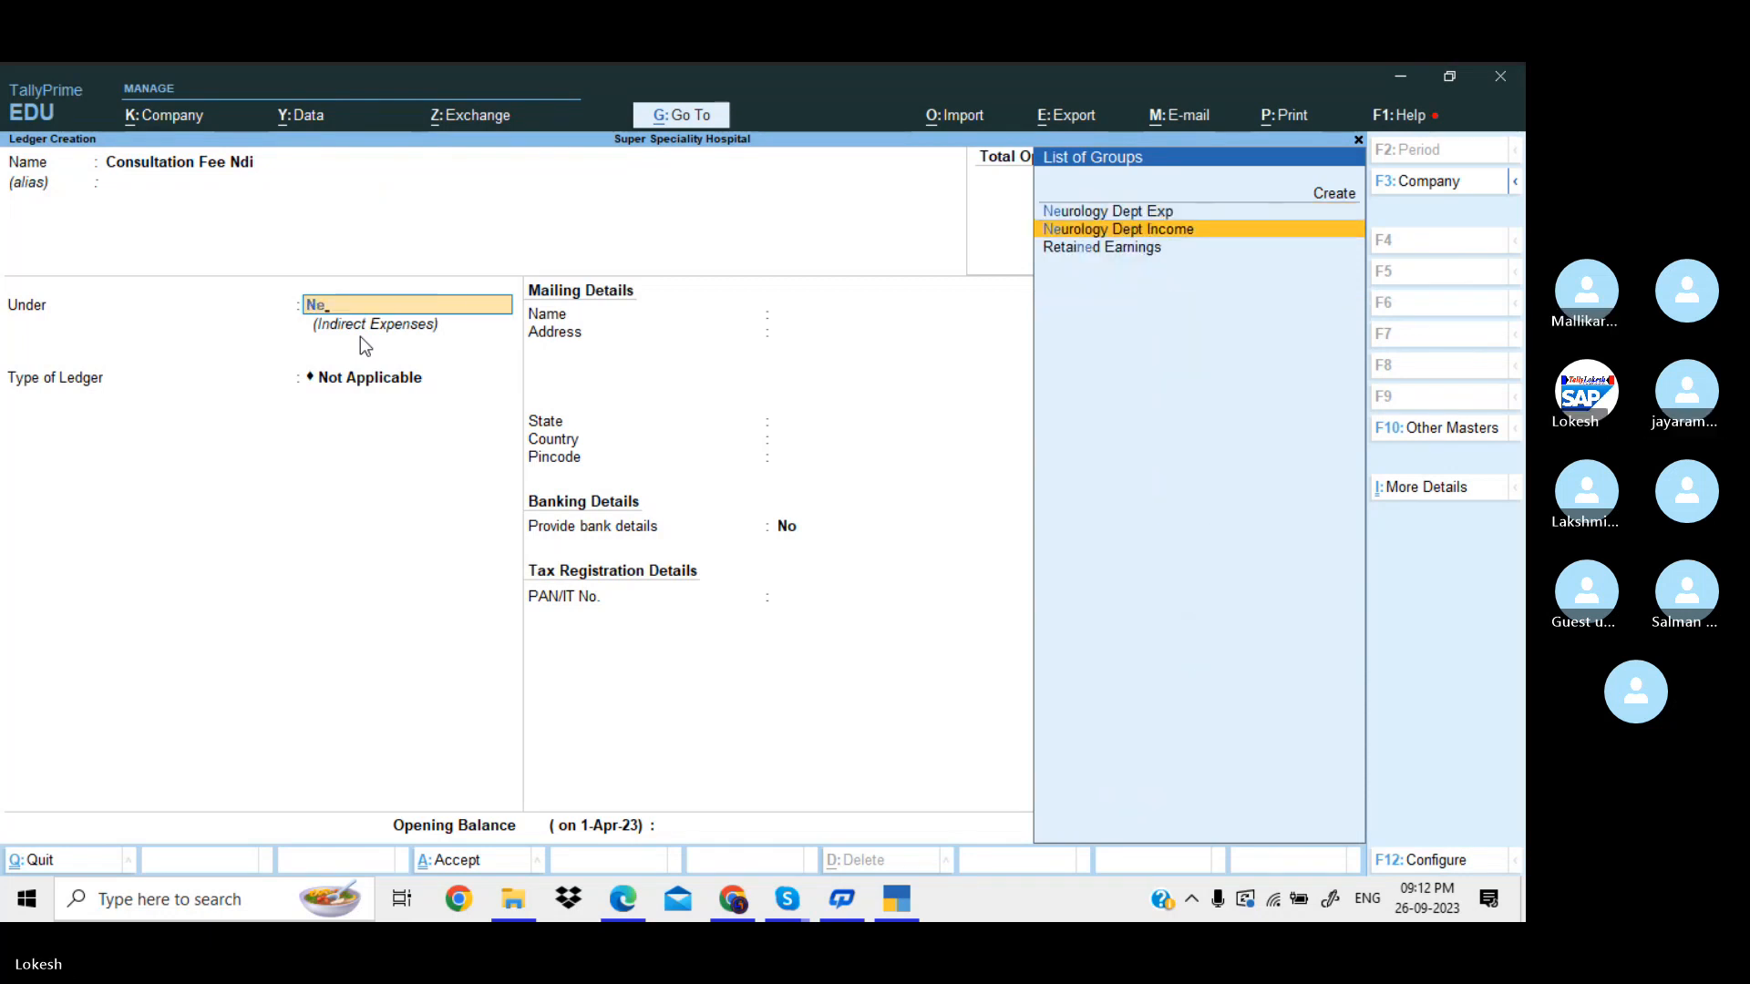
key("Return")
key("Return")
key("Return")
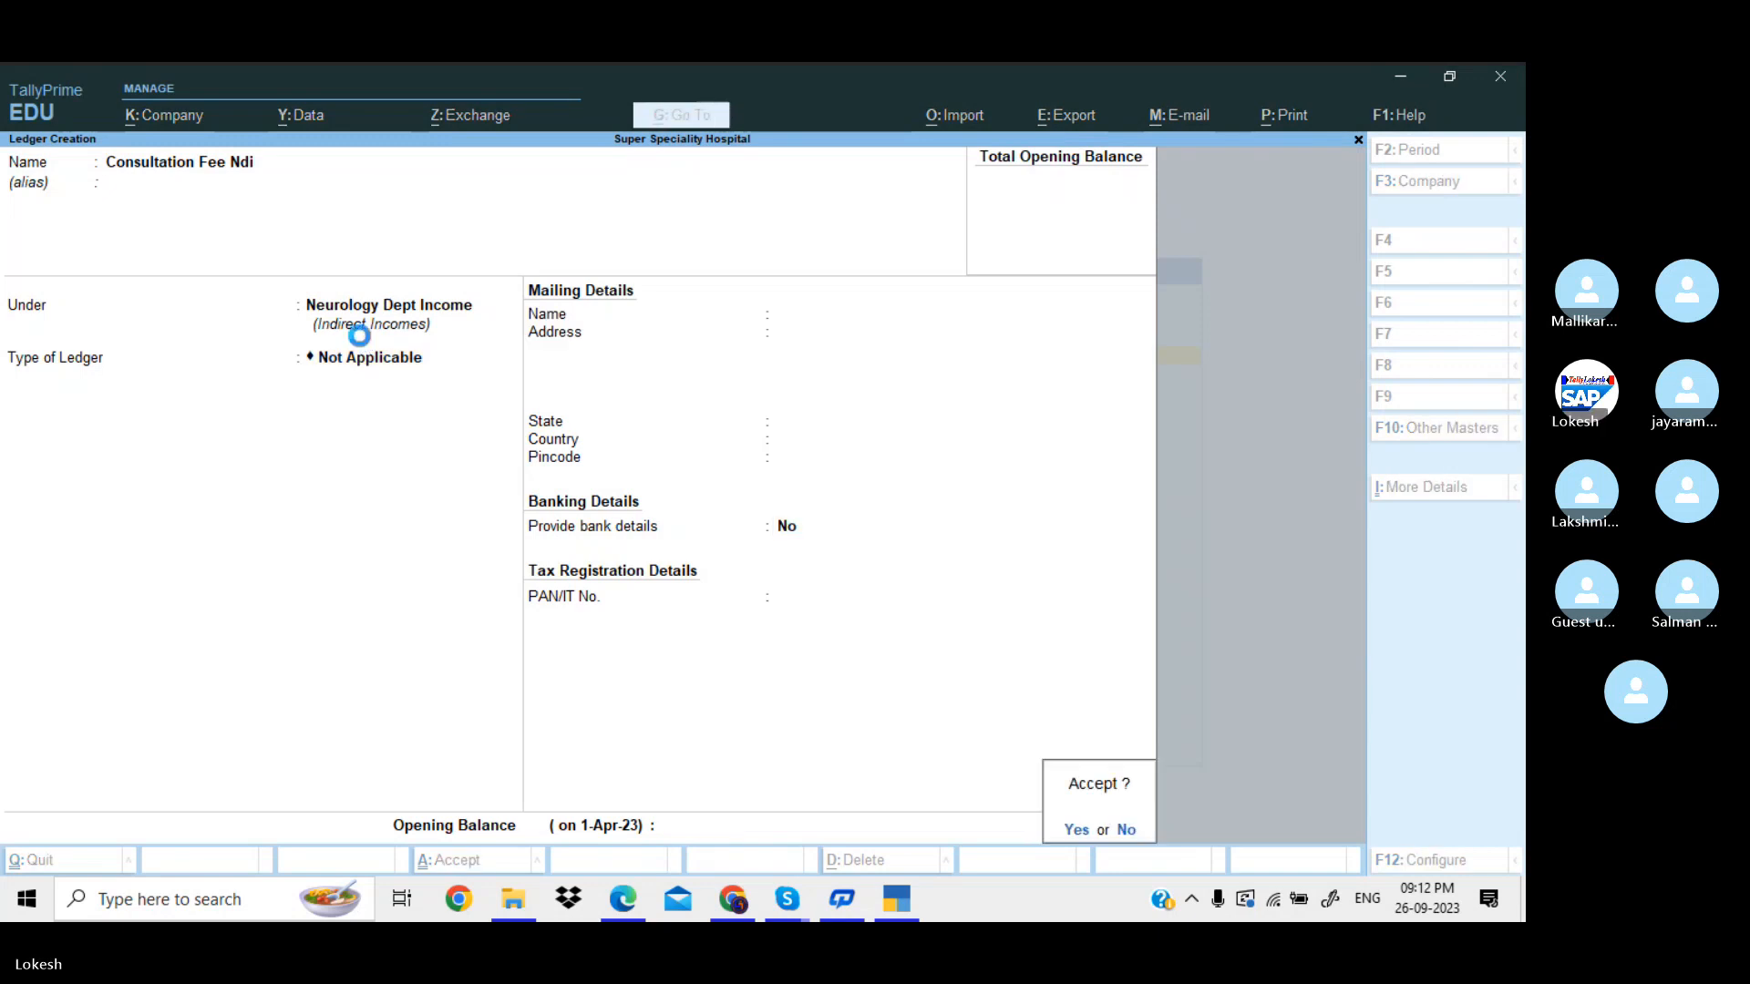
key("Return")
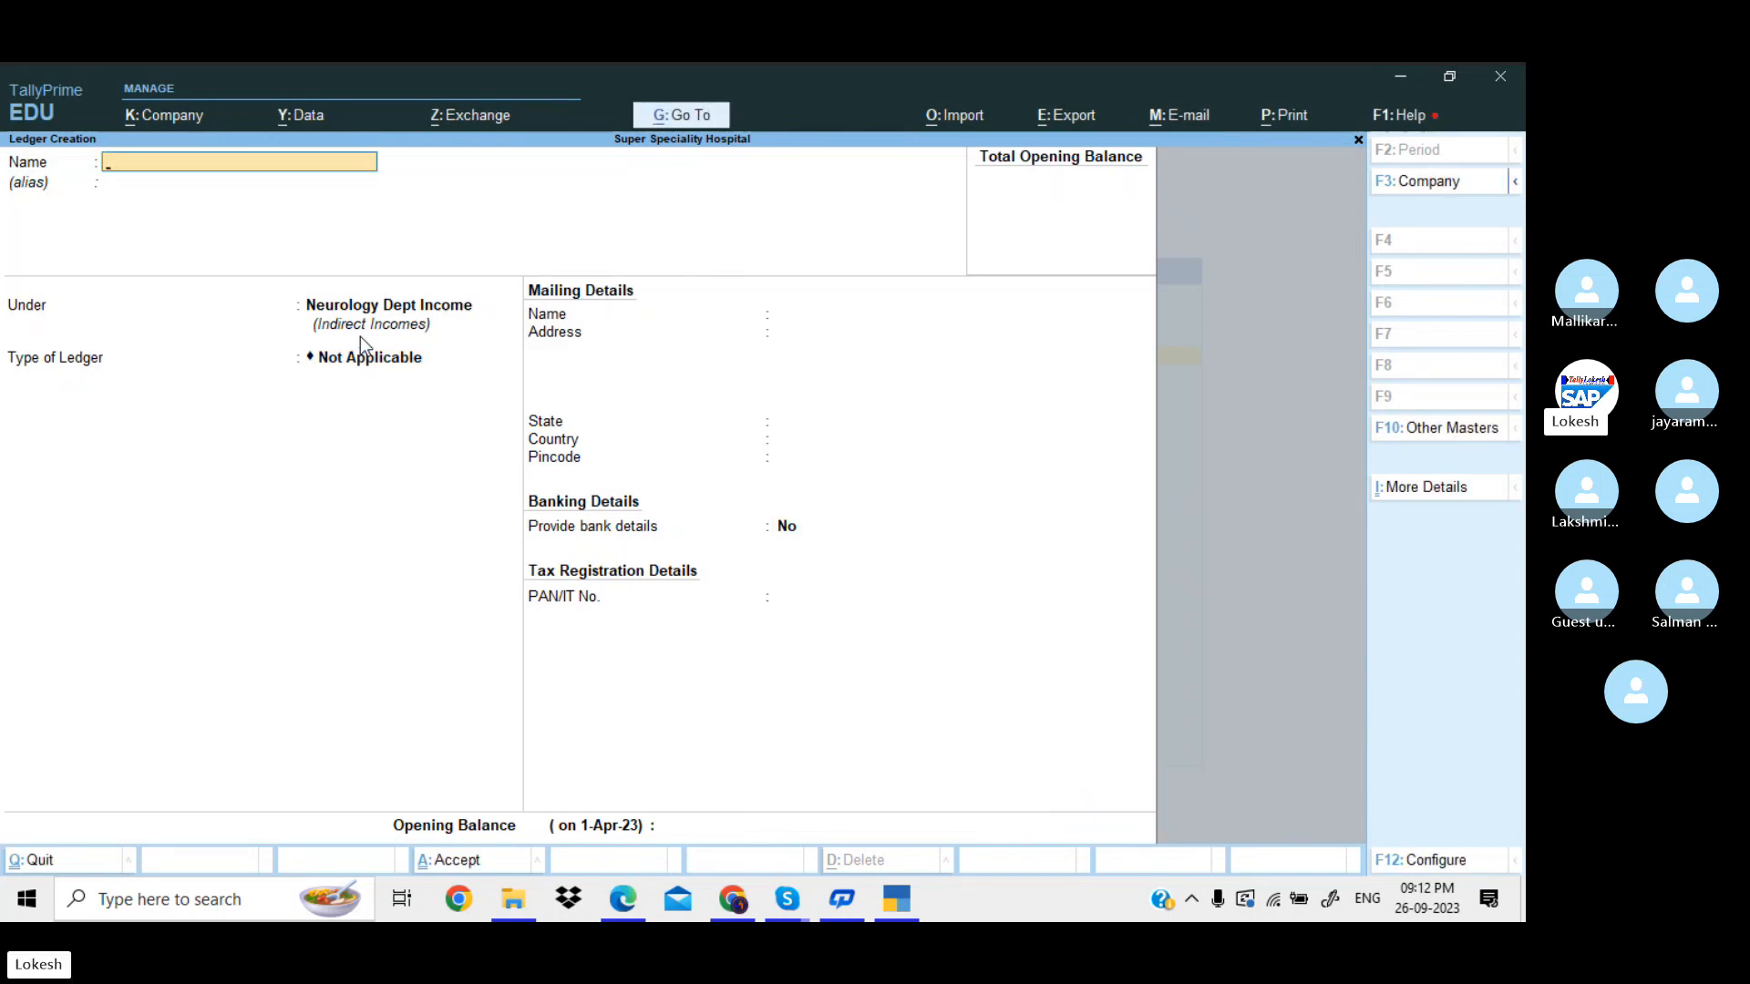
Create the ledger Lab Fee Ndi under Neurology Dept Income, leaving the other ledger details at their defaults.
type("Lab fee Ndi")
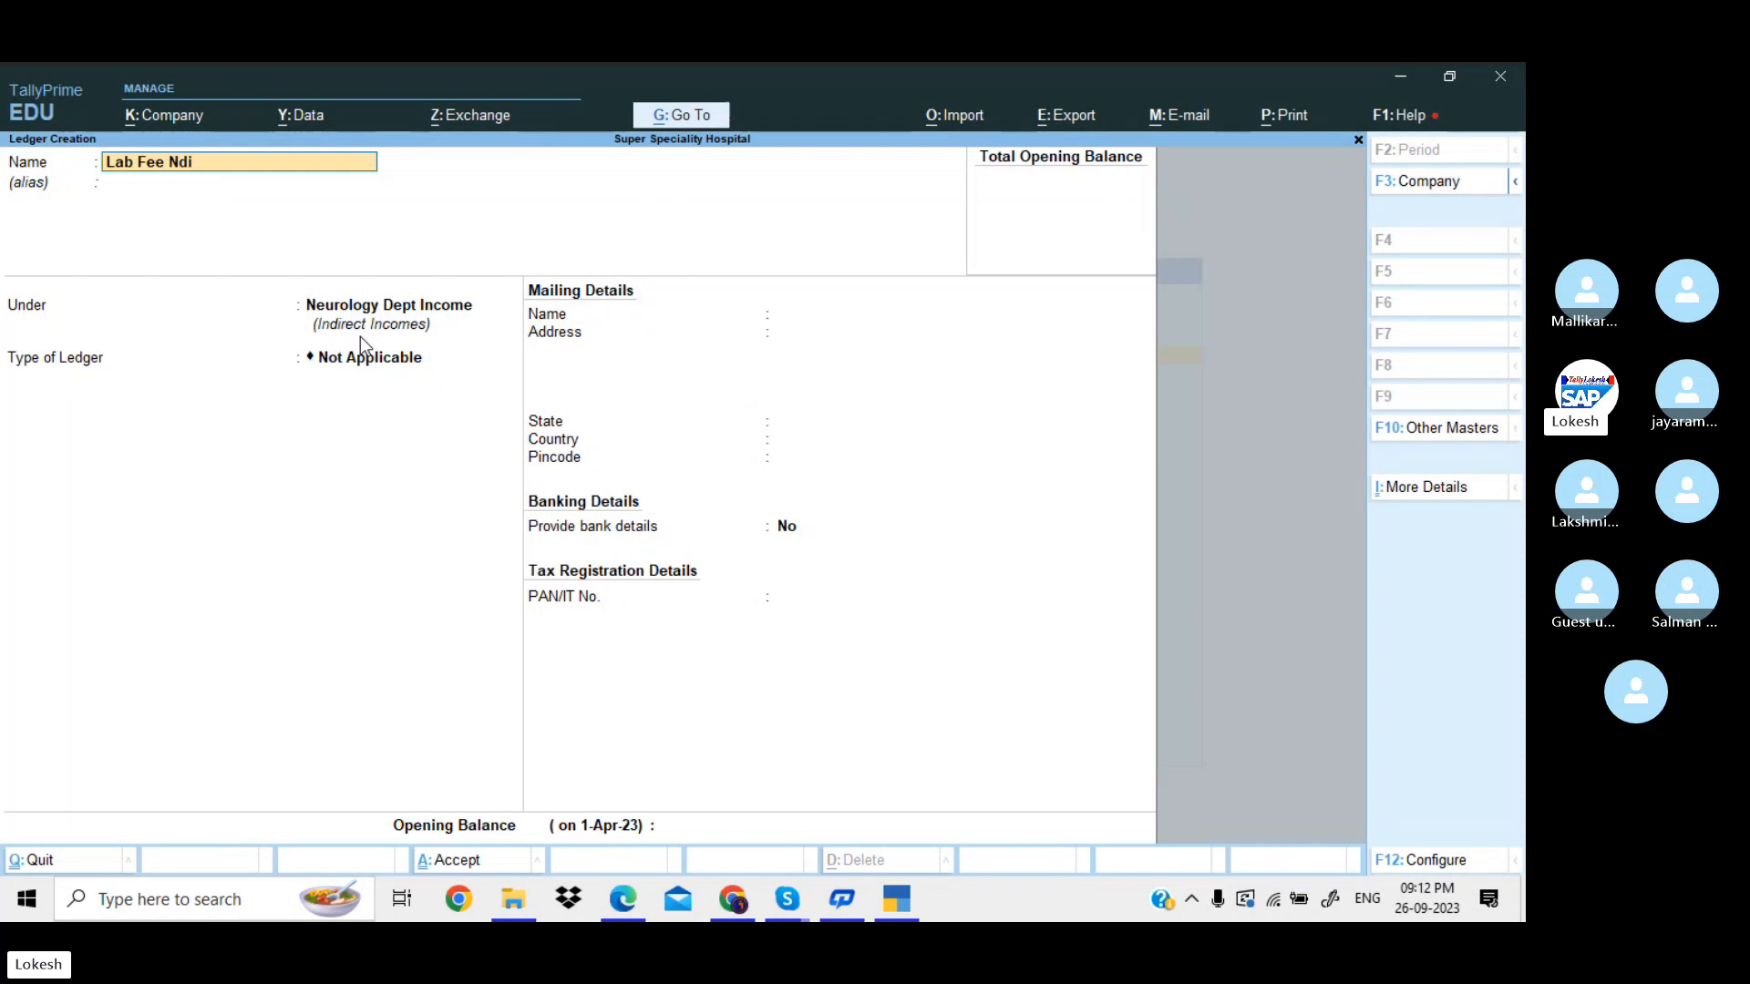
key("Return")
key("Return")
key("Return")
key("Return")
key("Return")
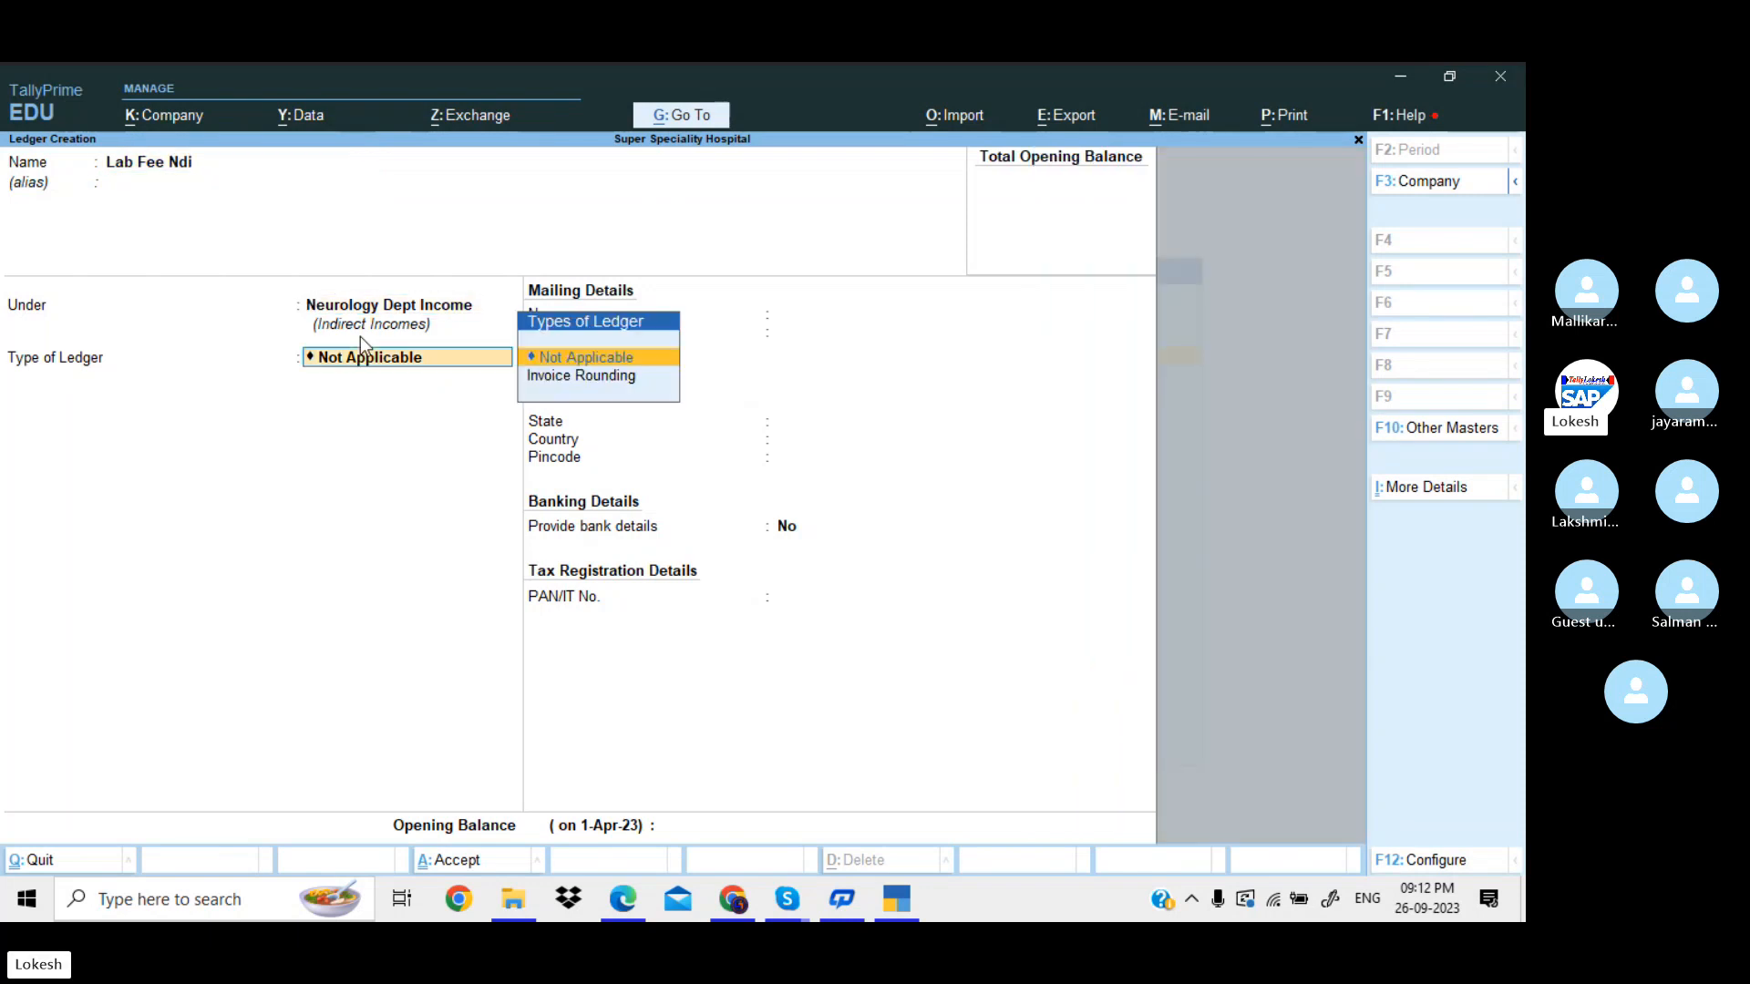
key("Return")
Create the ledger Operation Fee Ndi under Neurology Dept Income with the default ledger type and no opening balance.
type("O")
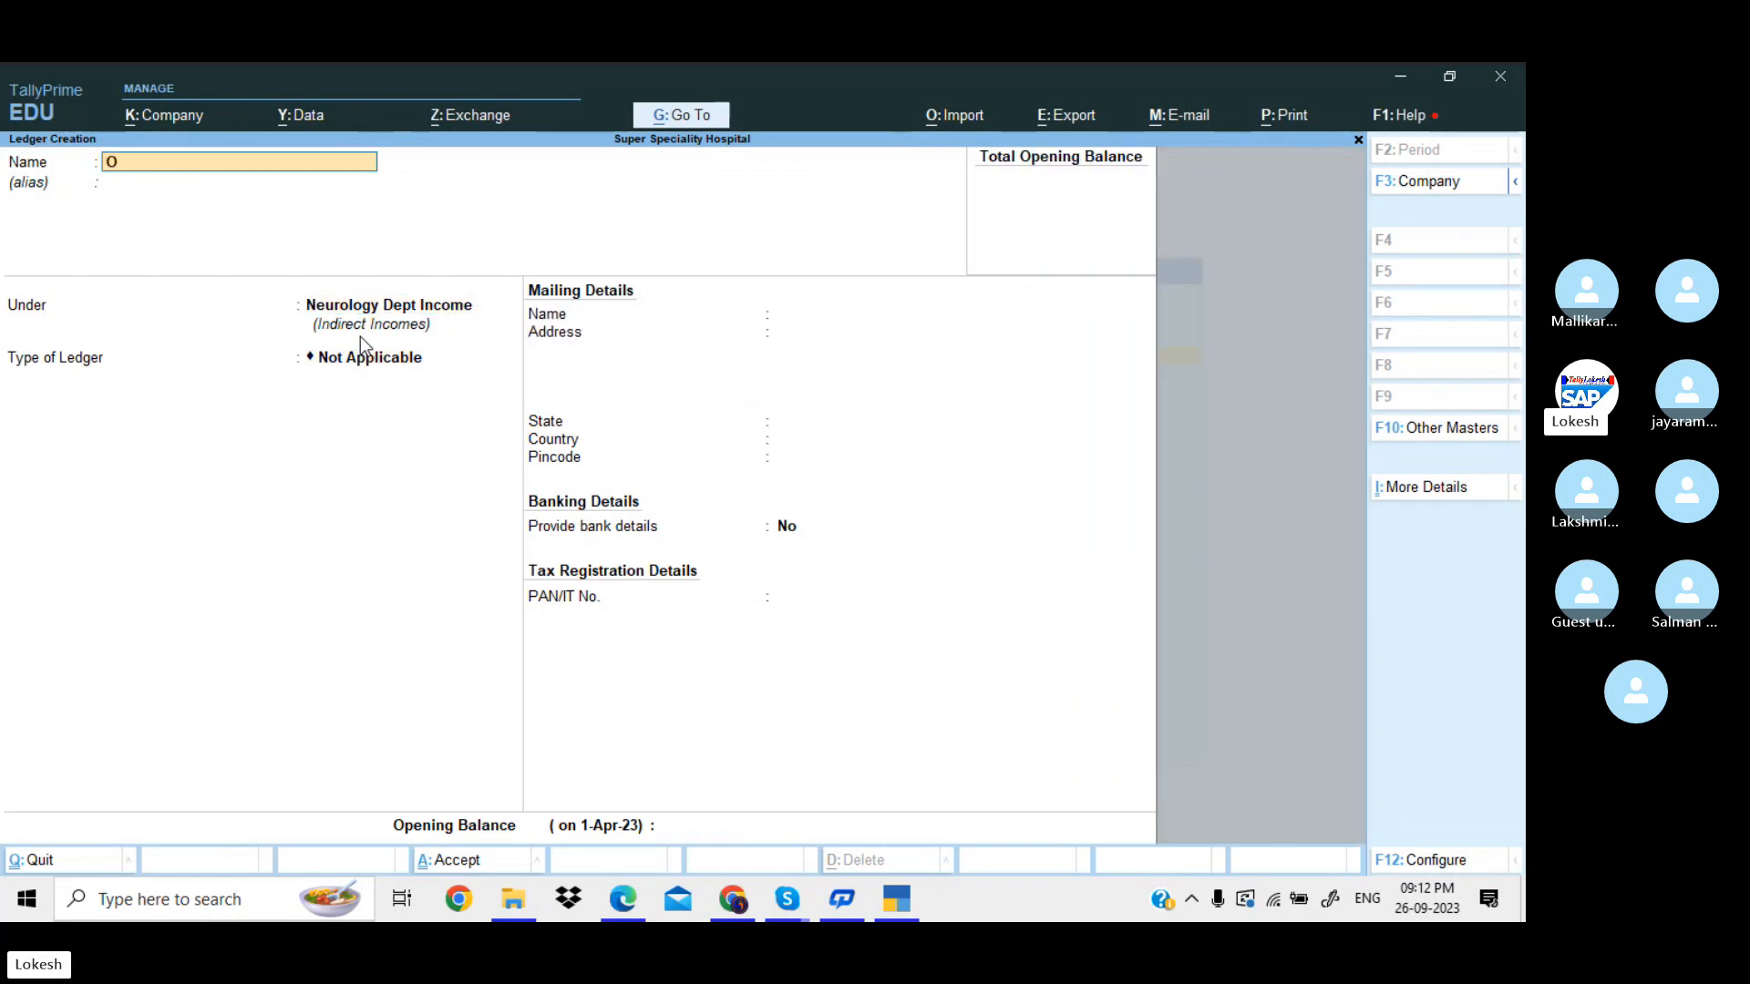
type("peration Fee Ndi")
key("Return")
key("Return")
key("Return")
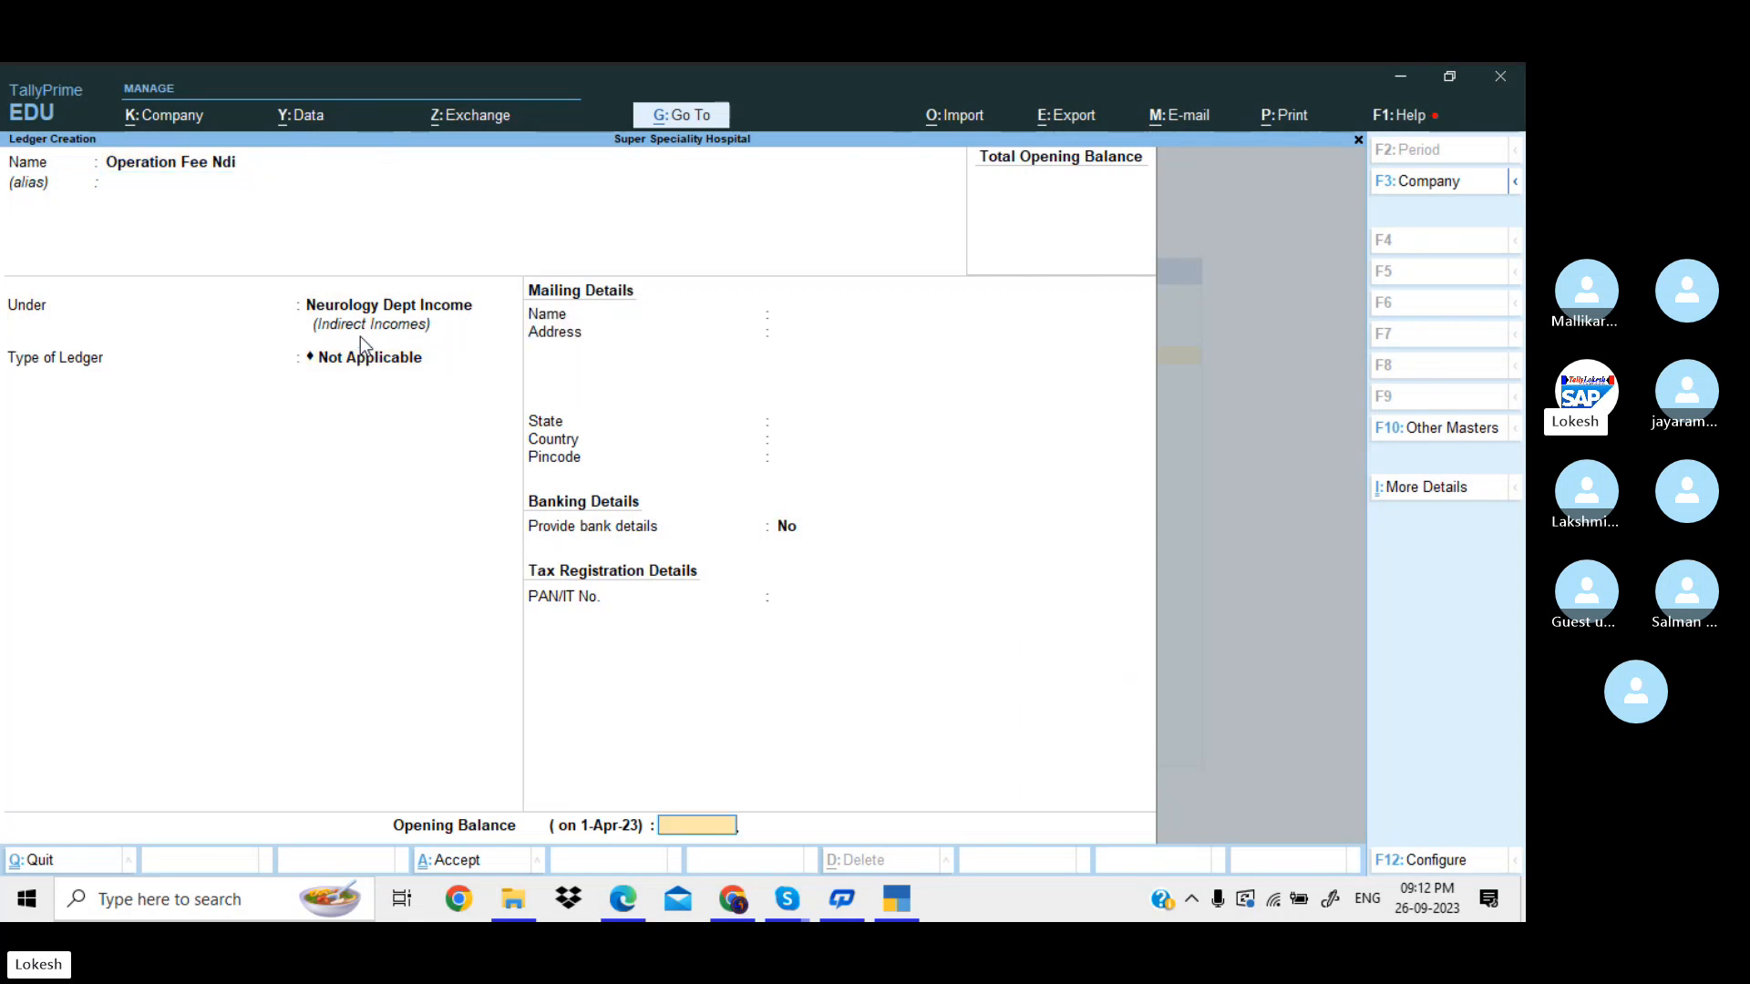
key("Return")
Create the ledger Medicines Ndi under Neurology Dept Income with ledger type Not Applicable and no opening balance.
type("Medi")
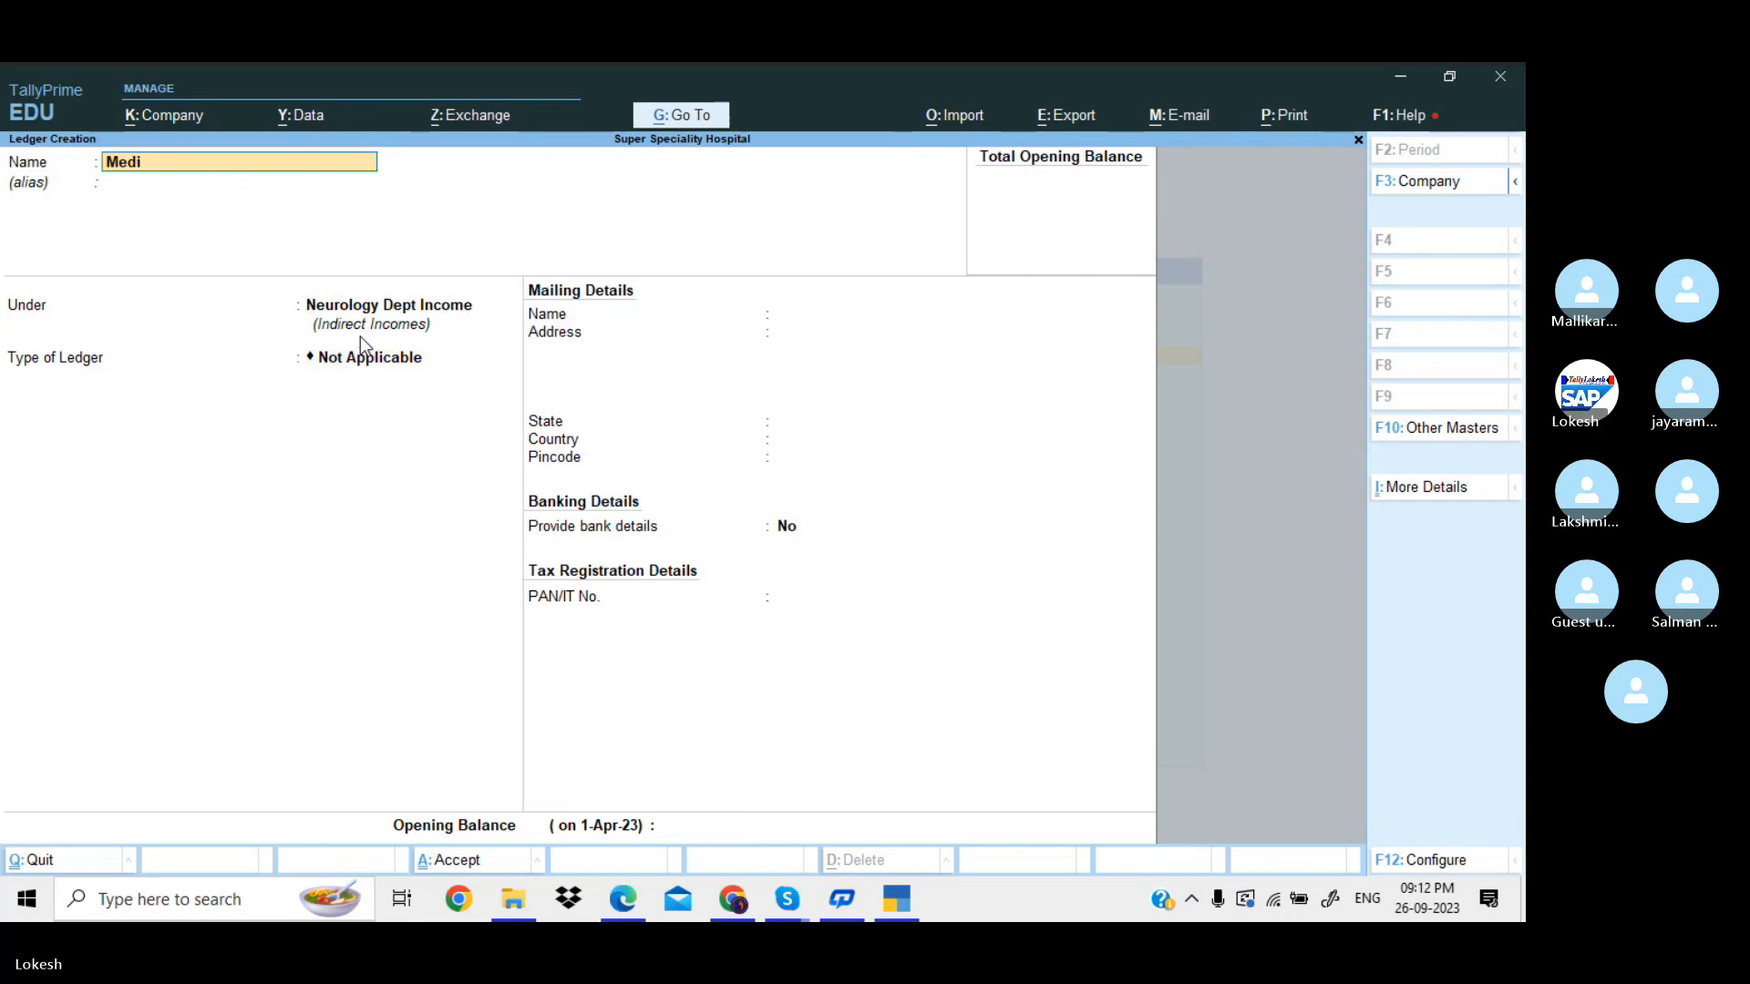
type("cines Ndi")
key("Return")
key("Return")
key("Return")
key("Return")
key("Return")
key("Return")
key("Return")
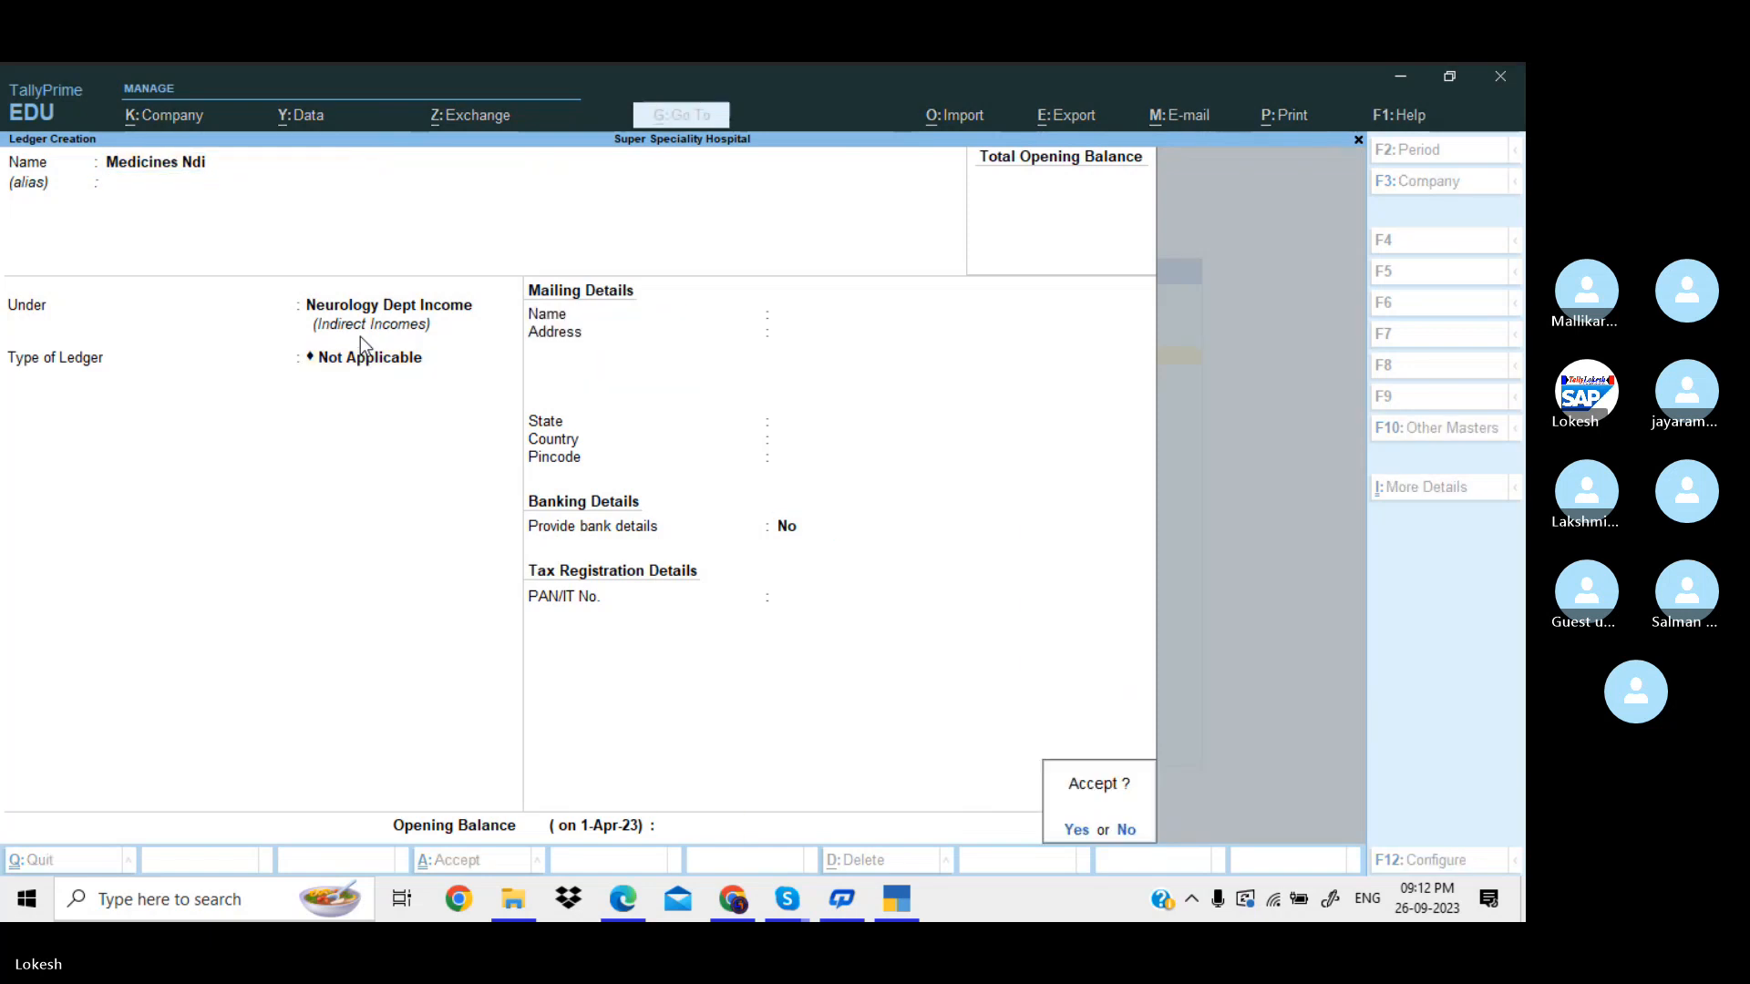
key("Return")
Create the ledger Doctors Fee Cdi under Cardiology Dept Income with ledger type Not Applicable and no opening balance.
type("Doc")
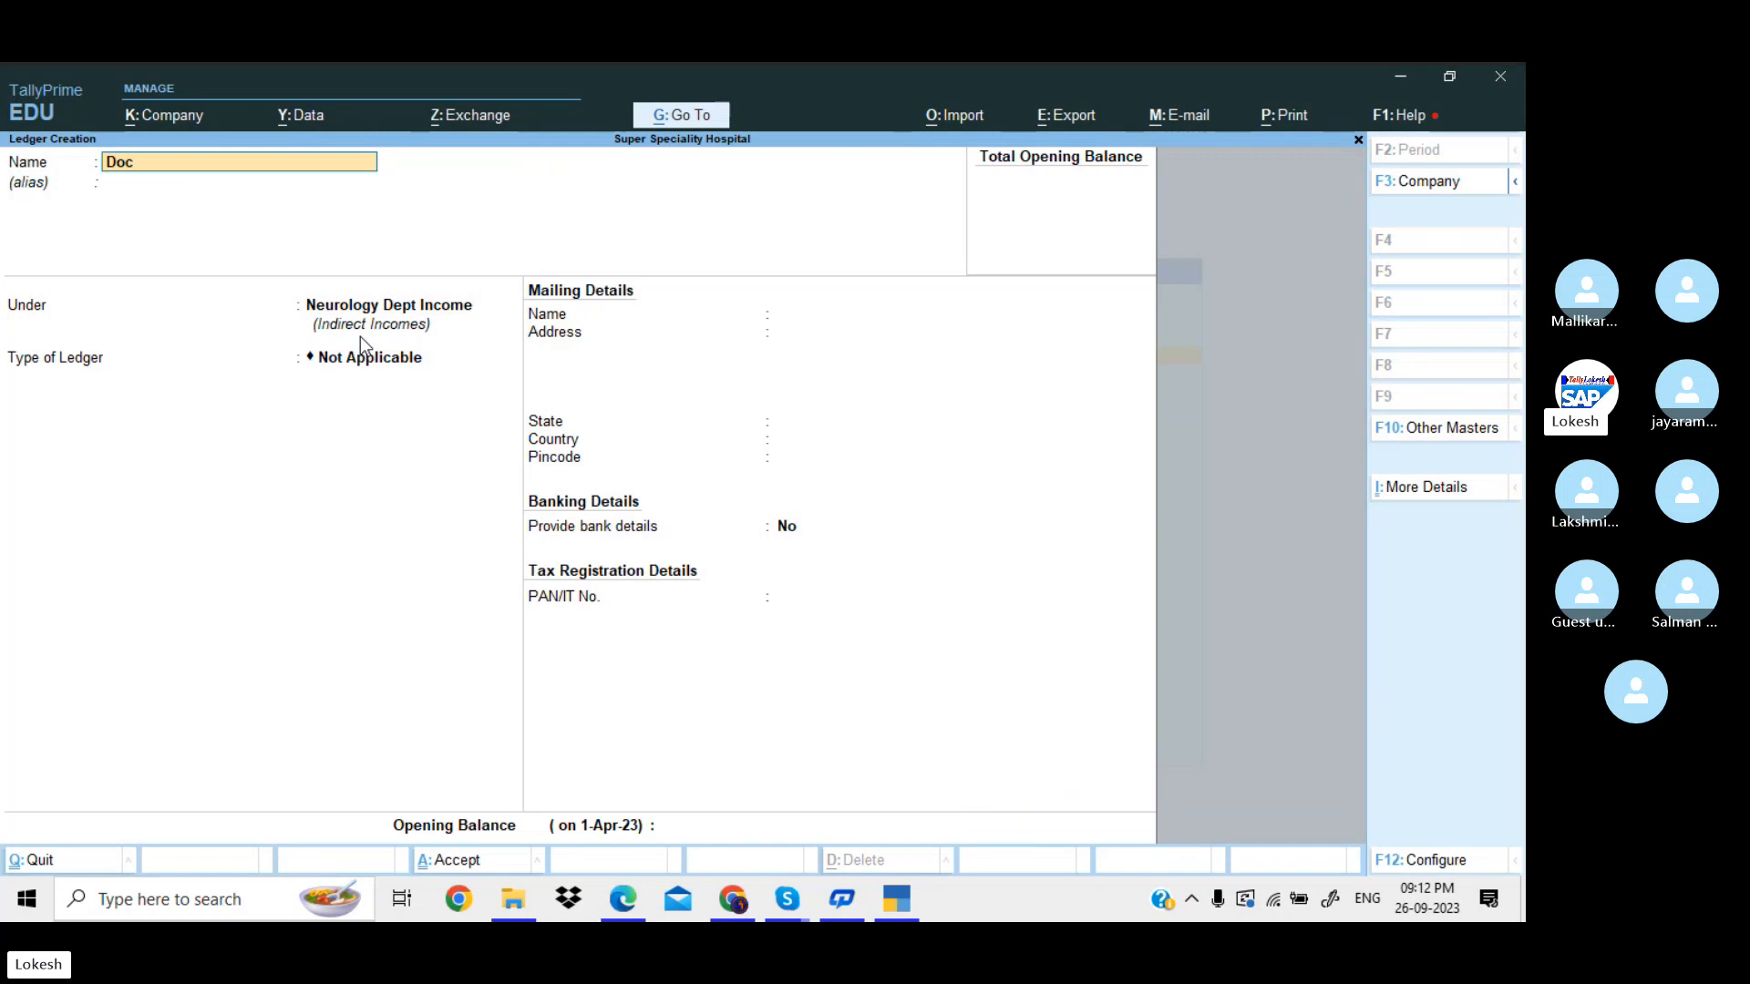
type("tors Fee Cdi")
key("Return")
key("Return")
type("Ca")
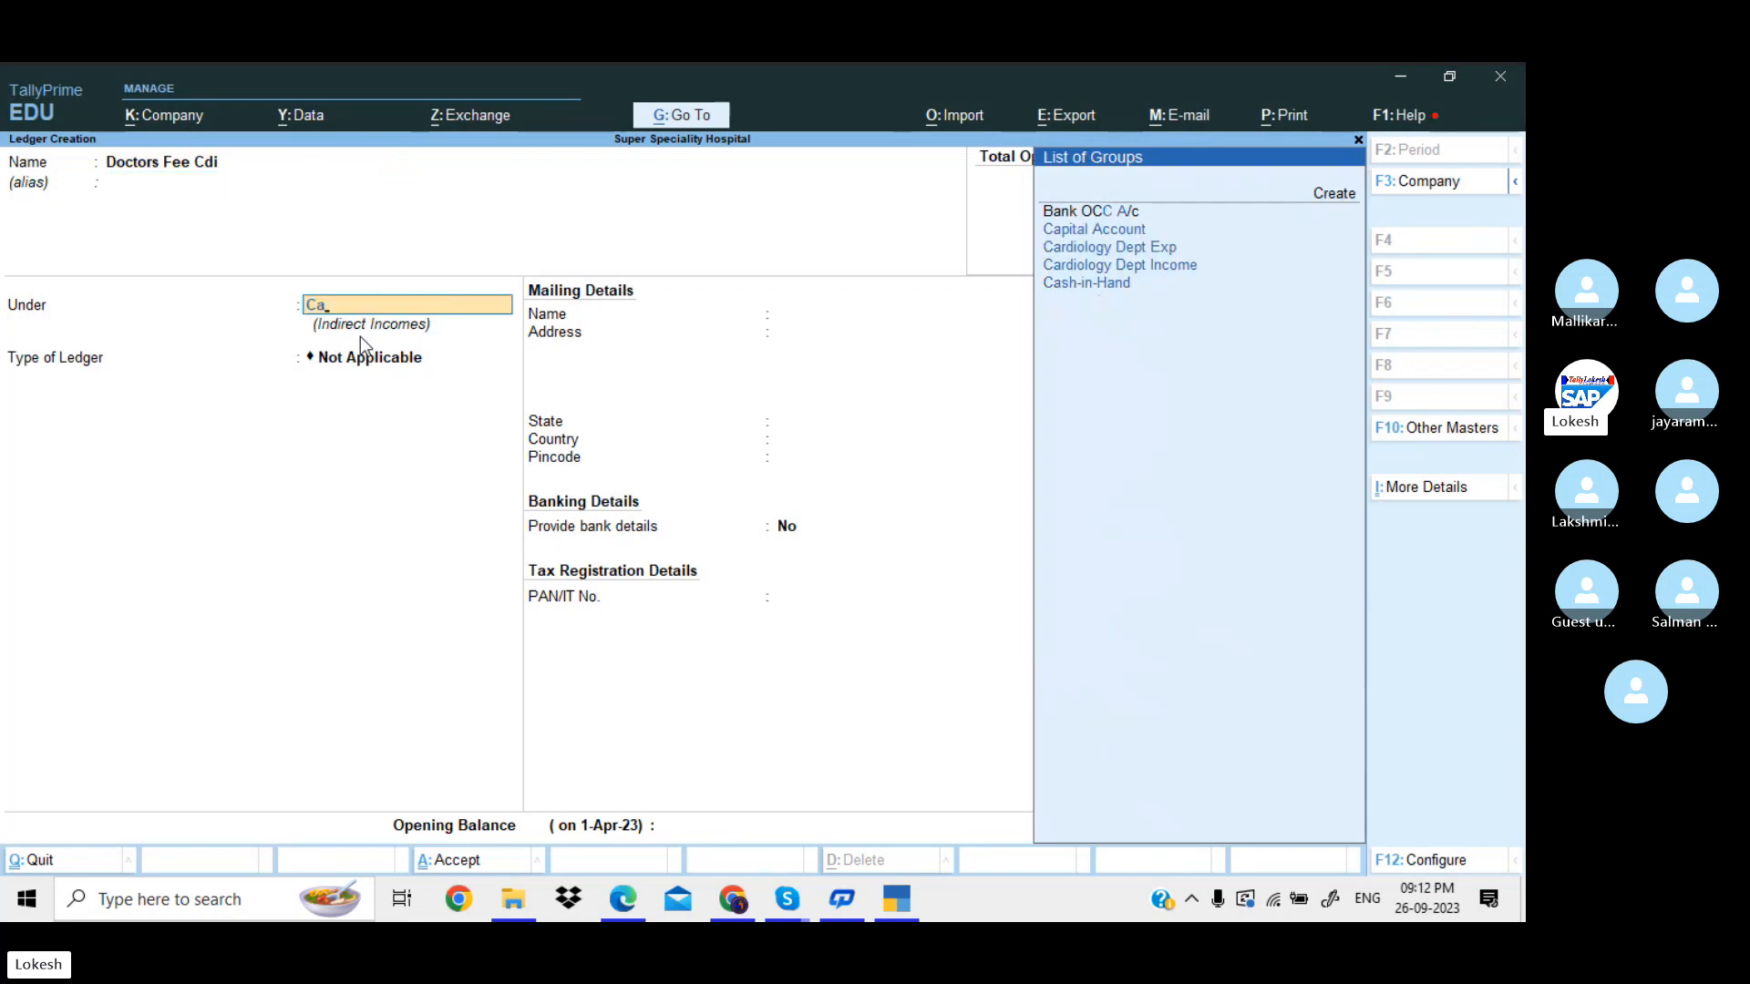
key("Down")
key("Down")
key("Return")
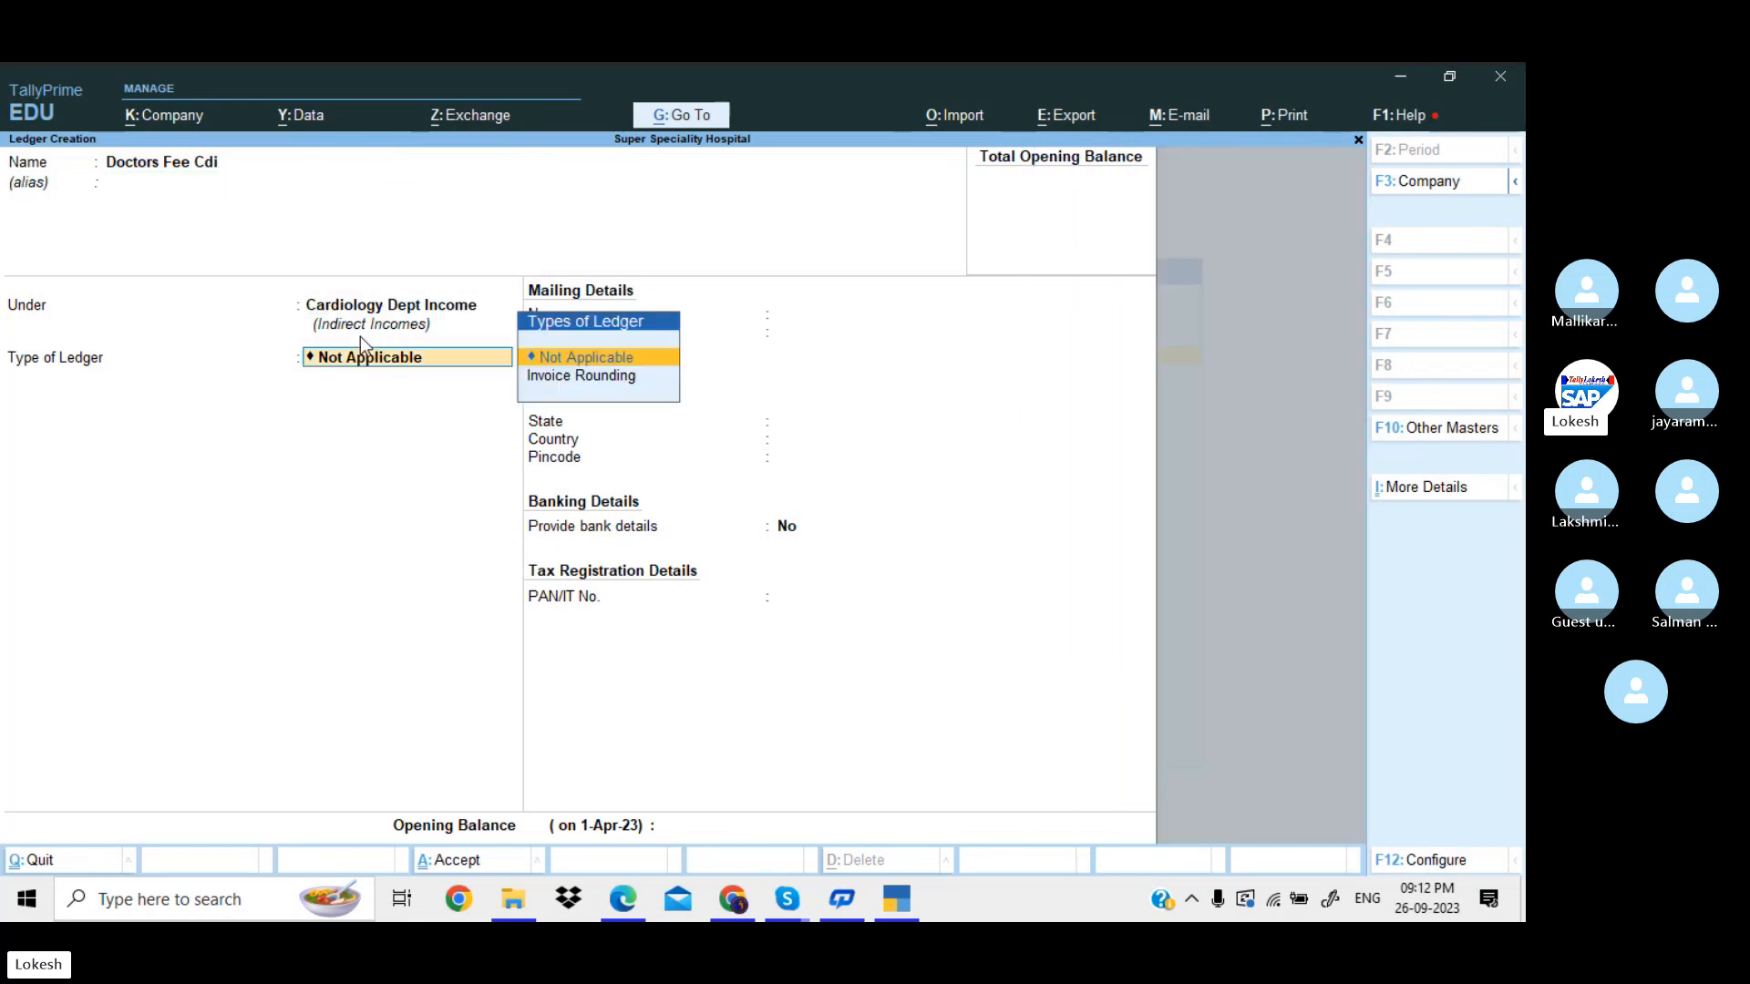
key("Return")
key("Return")
key("Return")
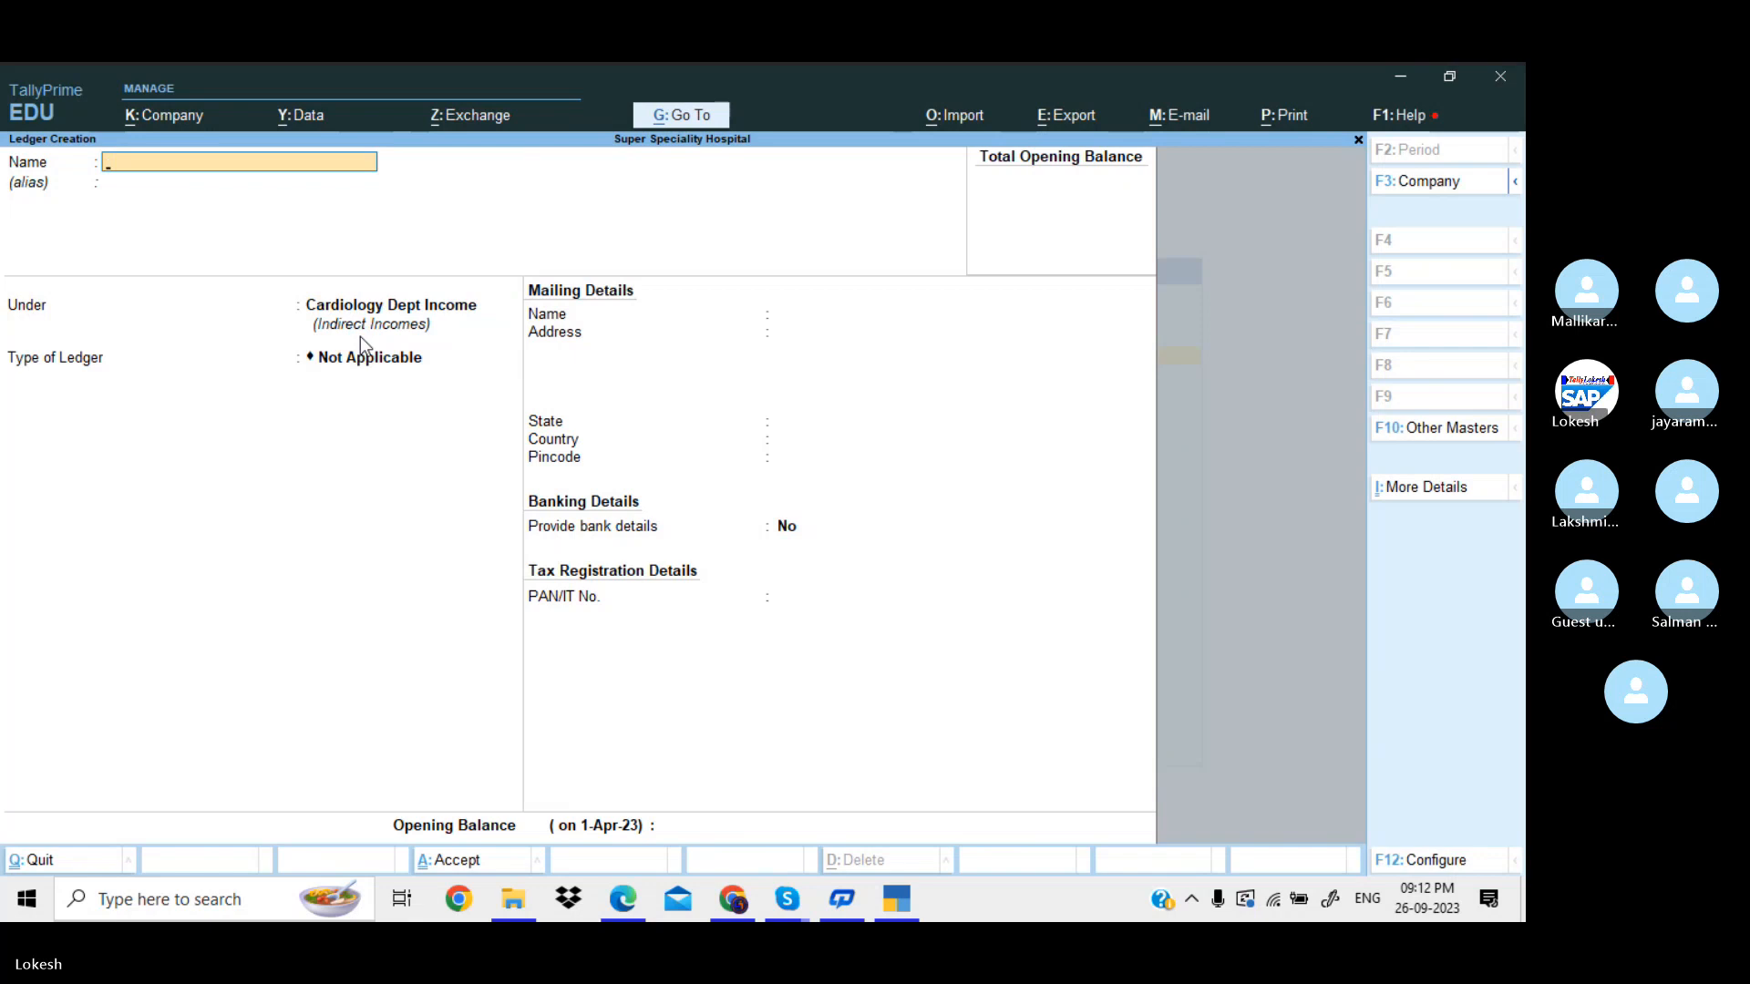
Create the ledger Lab Fee Cdi under Cardiology Dept Income, keeping the remaining ledger settings at their defaults.
type("Lab Fee cdi")
key("Return")
key("Return")
key("Return")
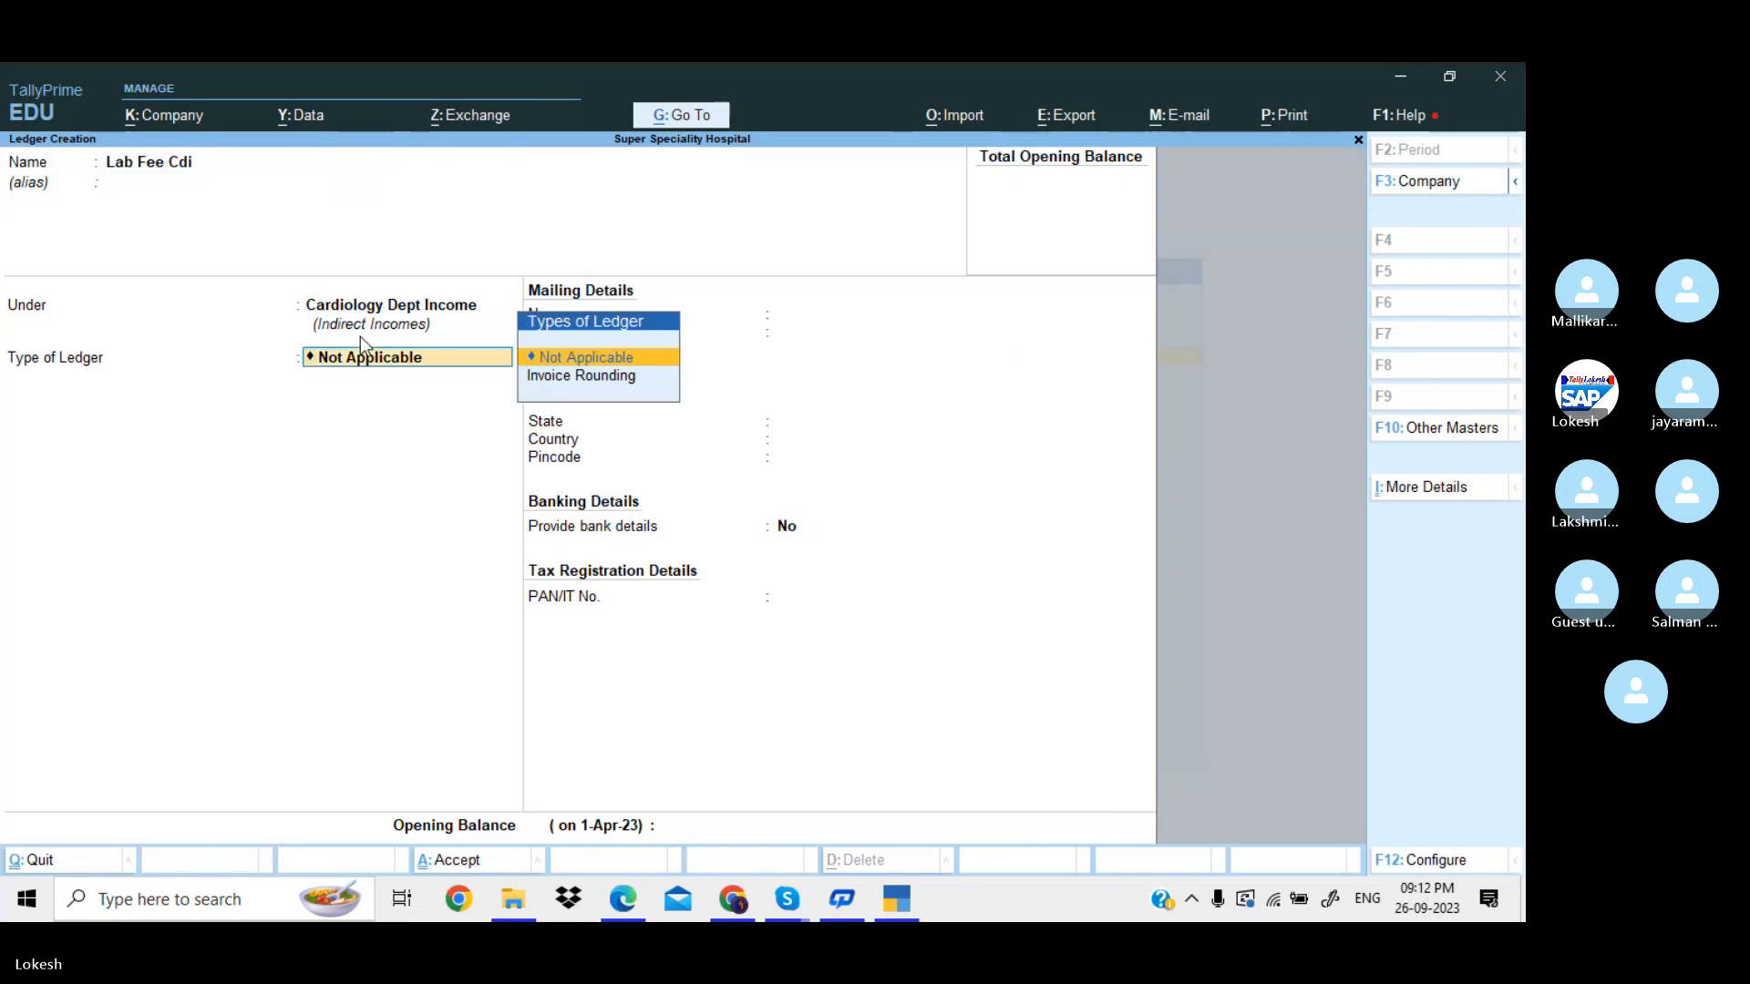
key("Return")
key("Return")
key("Return")
Create the ledger Medicines Cdi under Cardiology Dept Income with the default ledger type and no opening balance.
type("Med")
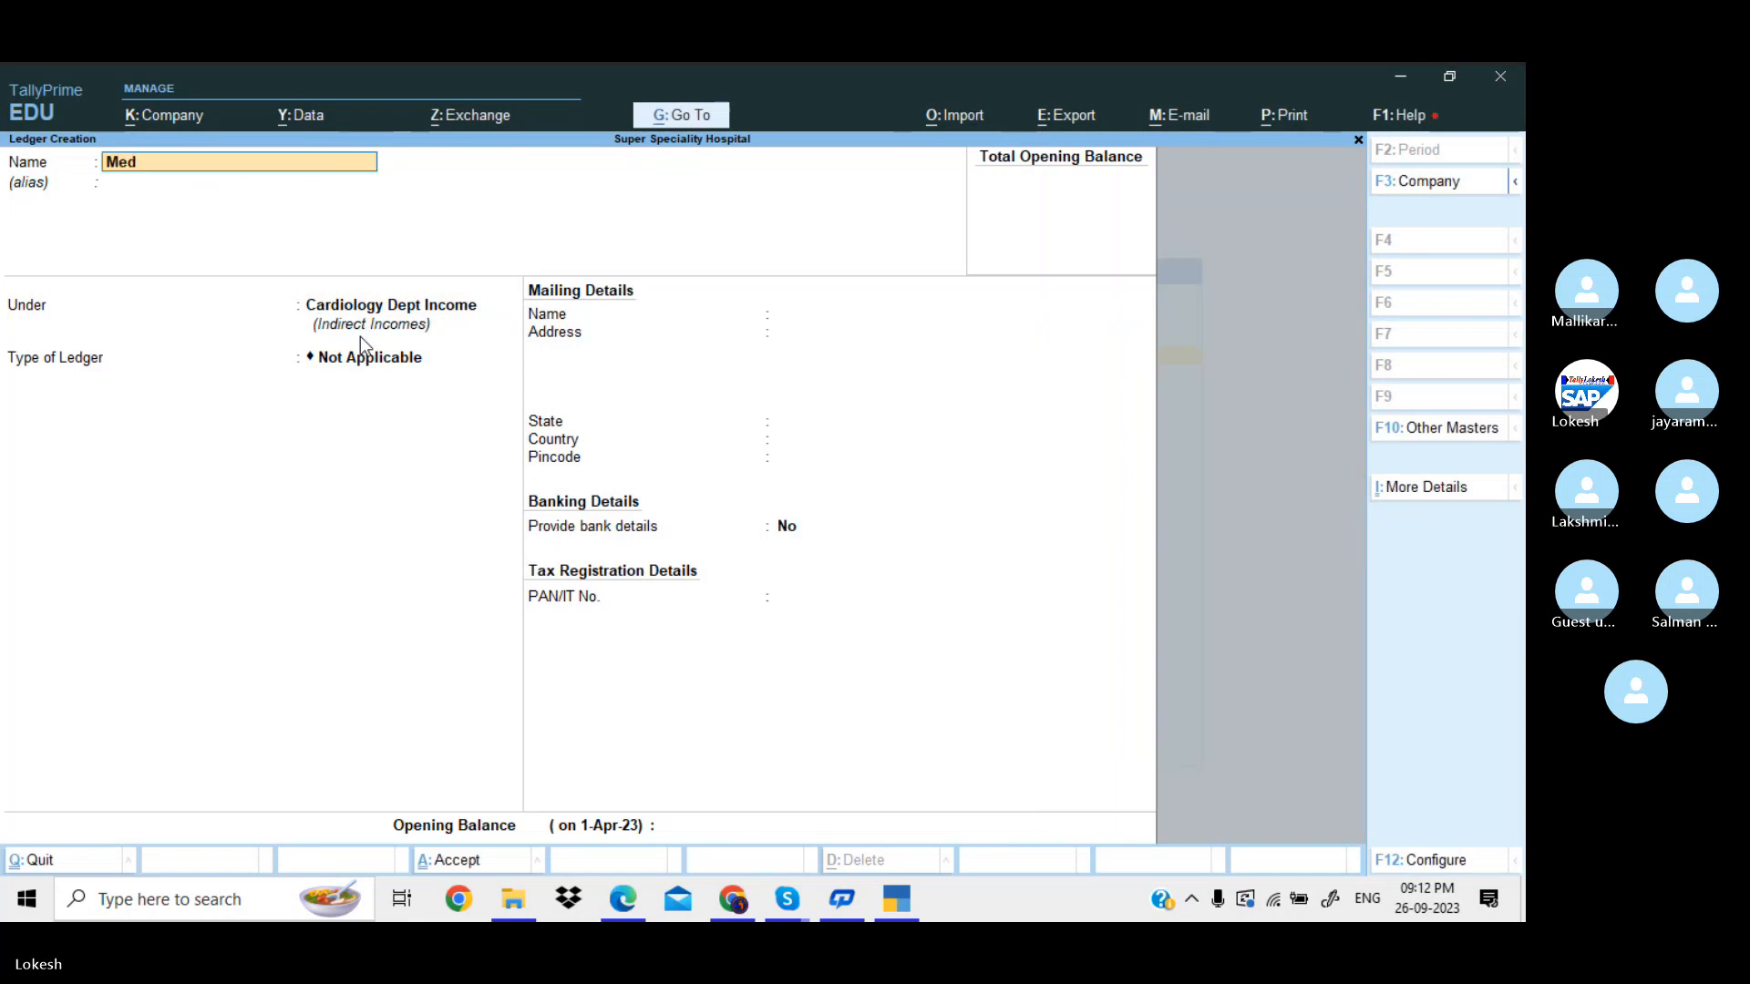
type("icines cdi")
key("Return")
key("Return")
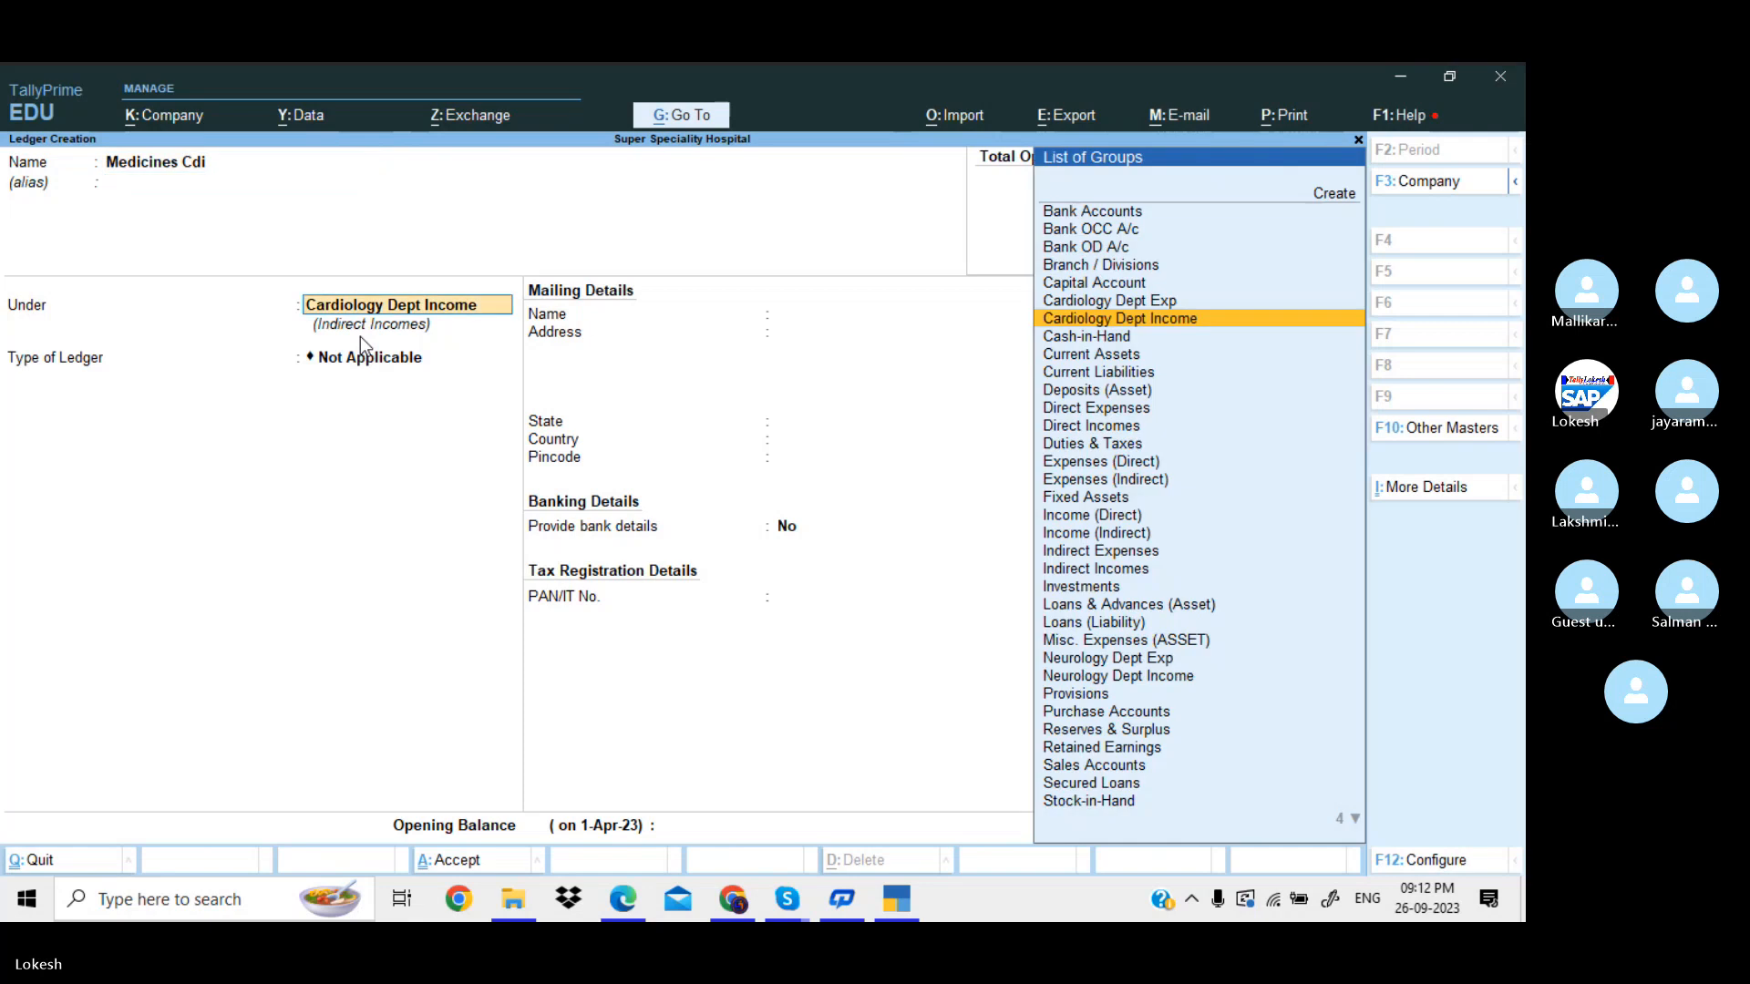
key("Return")
key("Return")
key("Return")
key("Return")
Create the ledger Operation Fee Cdi under Cardiology Dept Income with ledger type Not Applicable and no opening balance.
type("Oper")
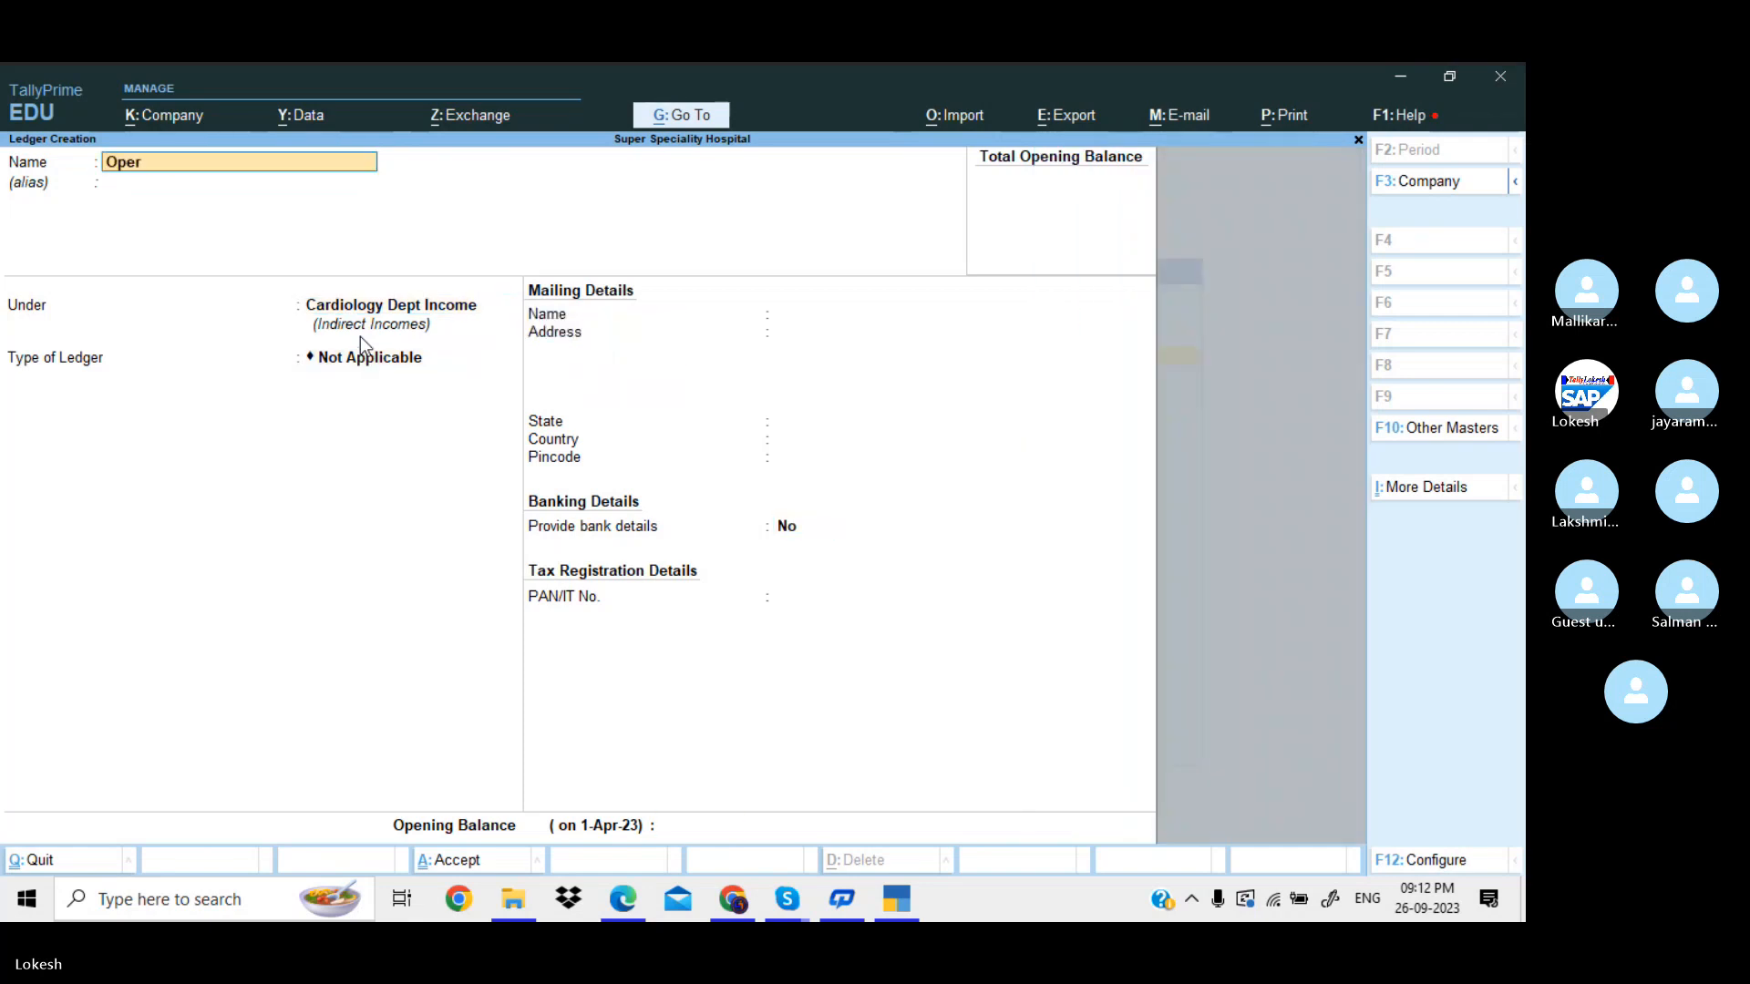
type("ation Fee cdi")
key("Return")
key("Return")
key("Return")
key("Return")
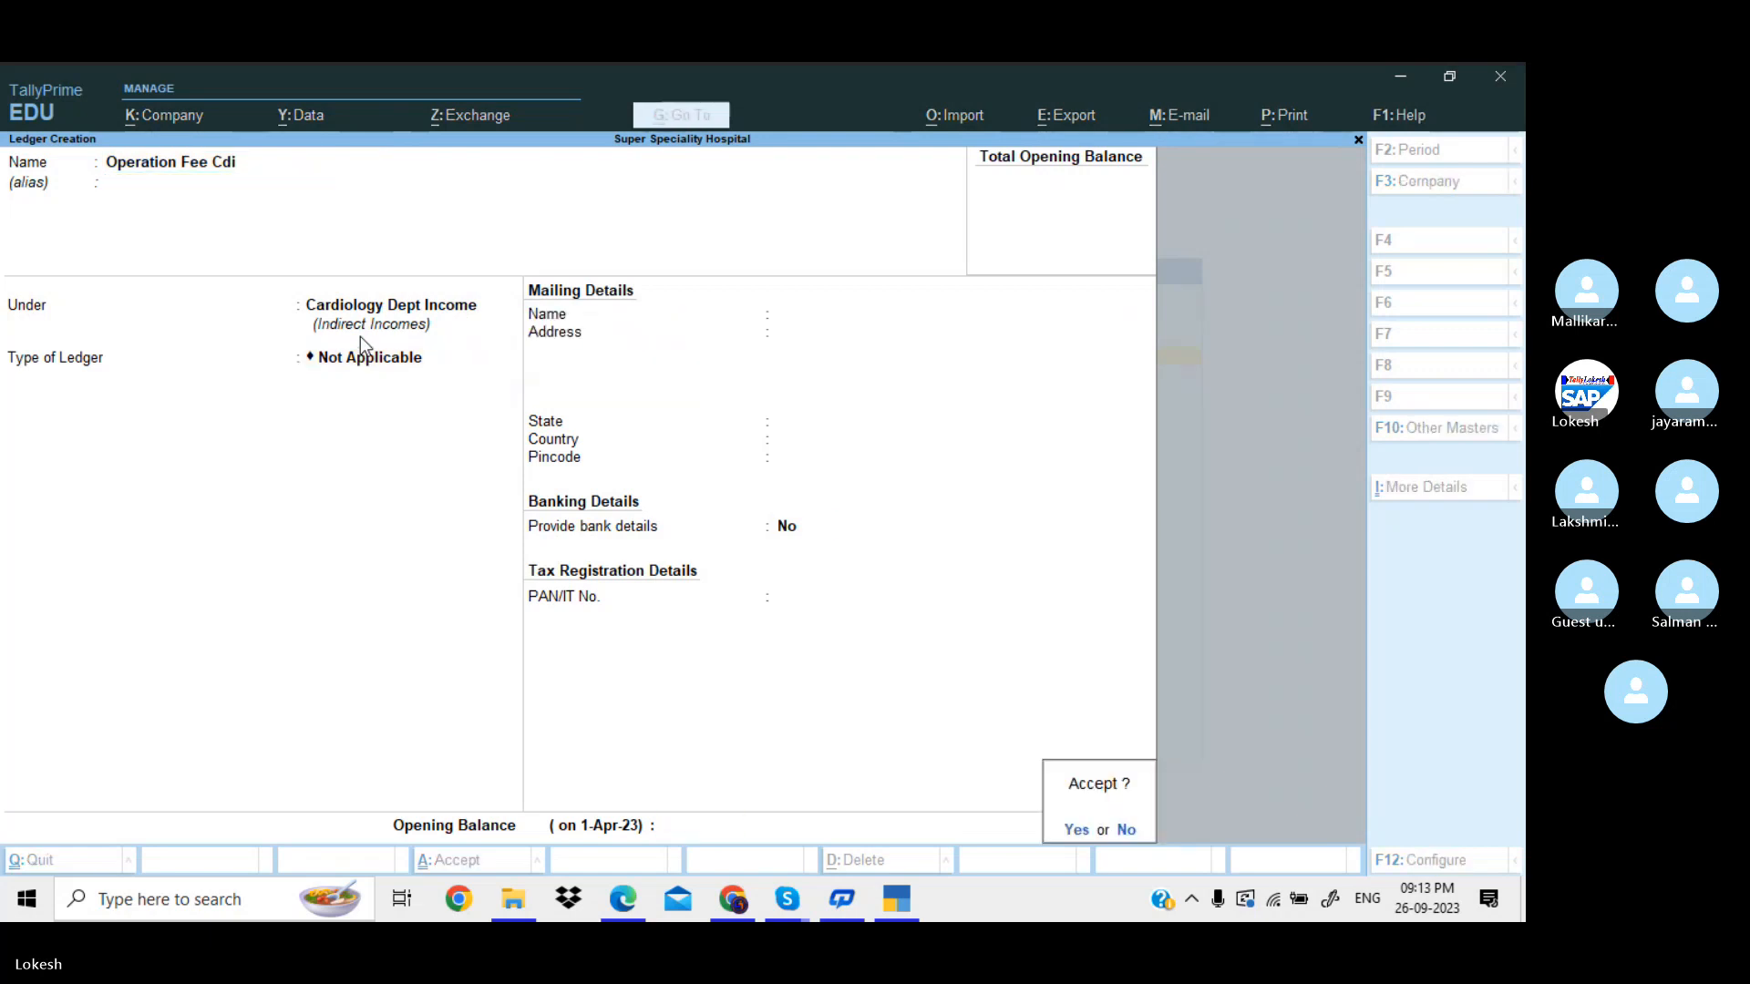
key("Return")
Create the ledger Room Rent S Cdi under Cardiology Dept Income with ledger type Not Applicable and no opening balance.
type("Room R")
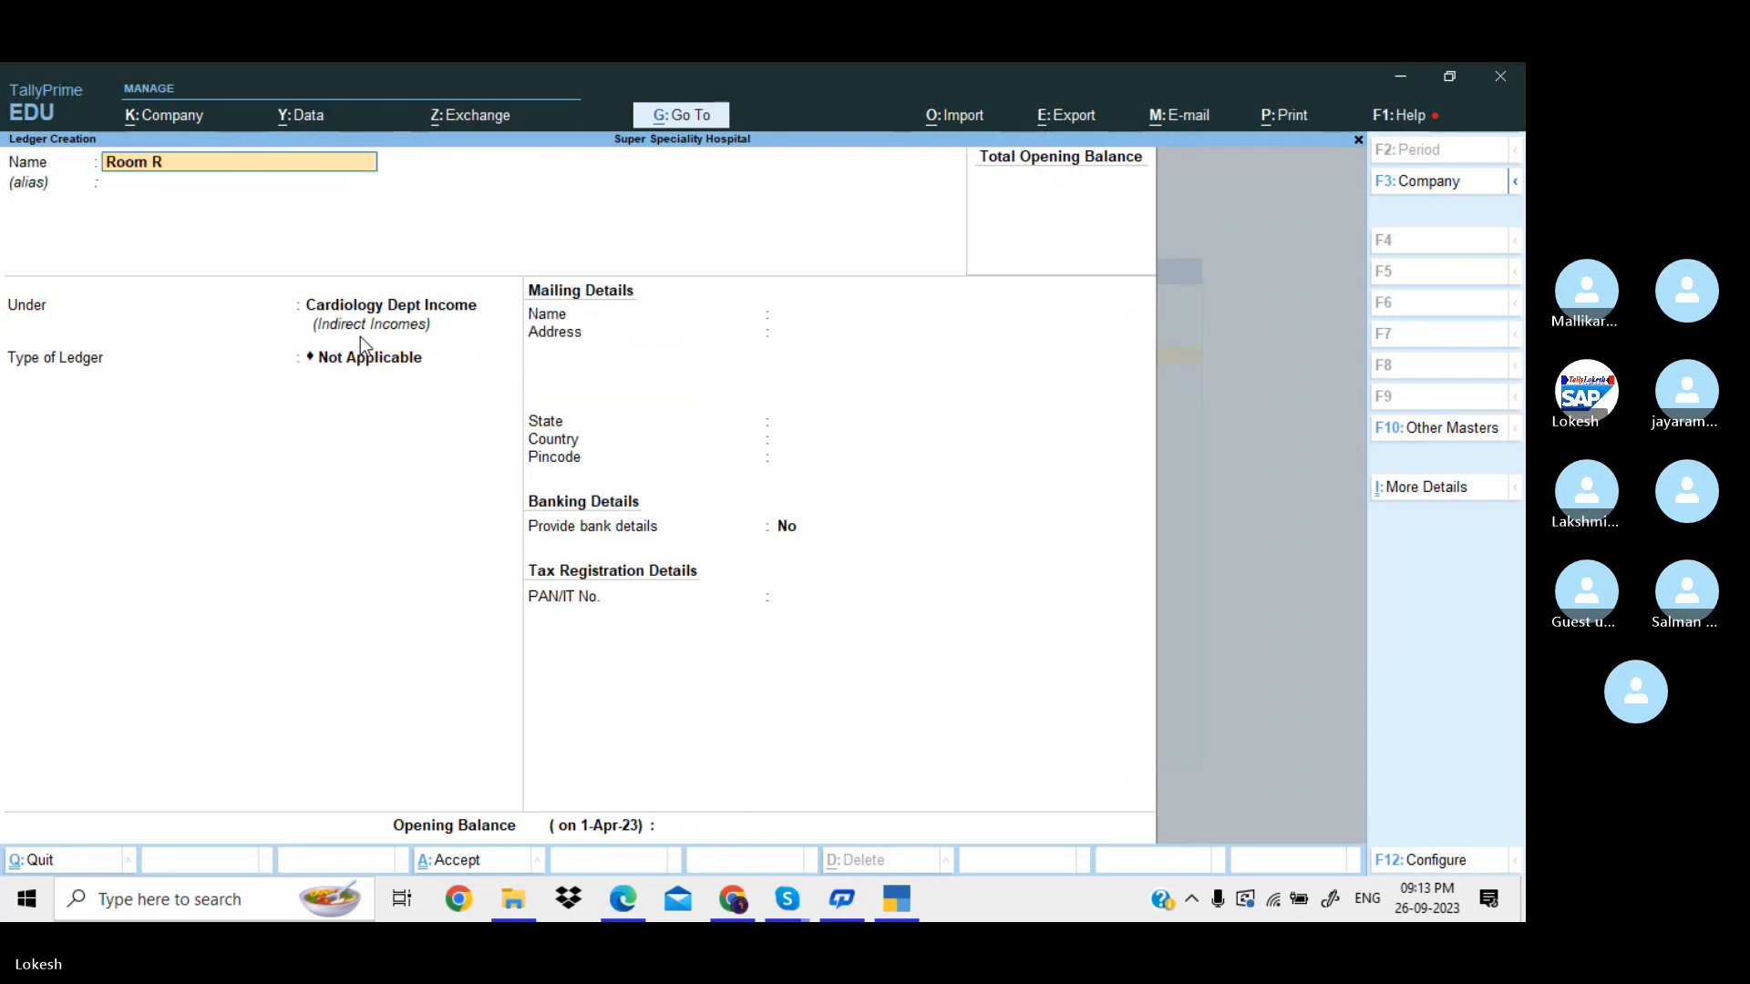
type("ent S Cdi")
key("Return")
key("Return")
key("Return")
key("Return")
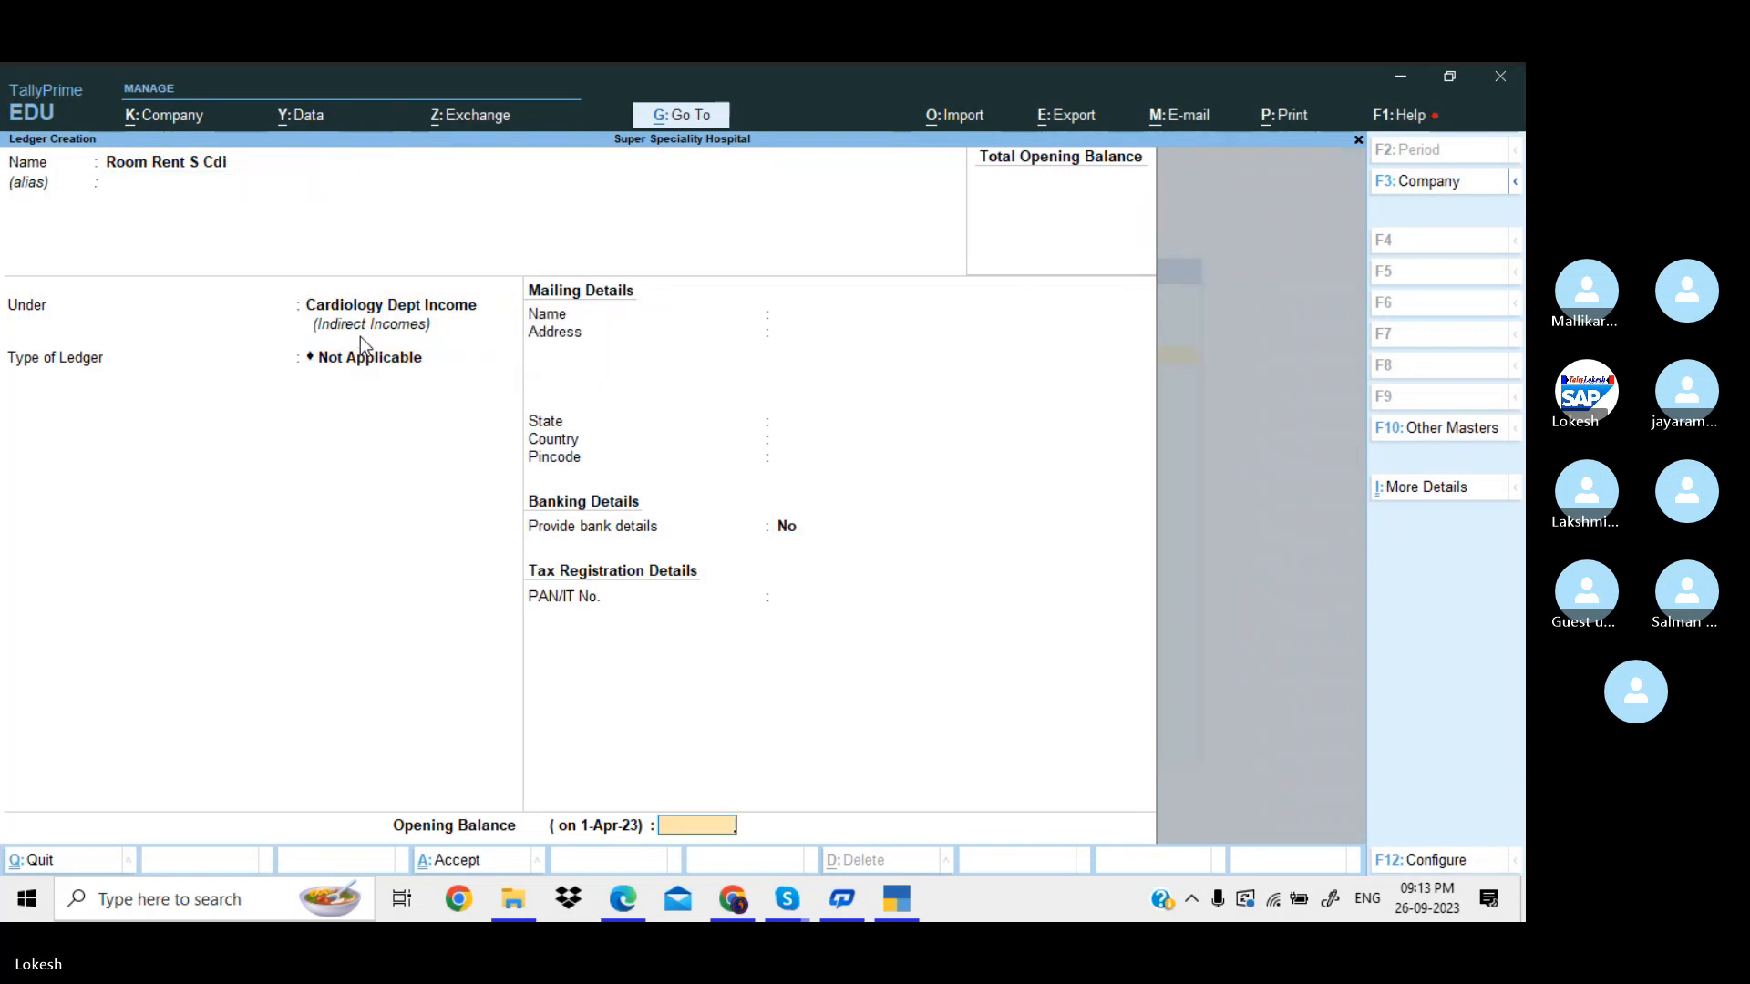
key("Return")
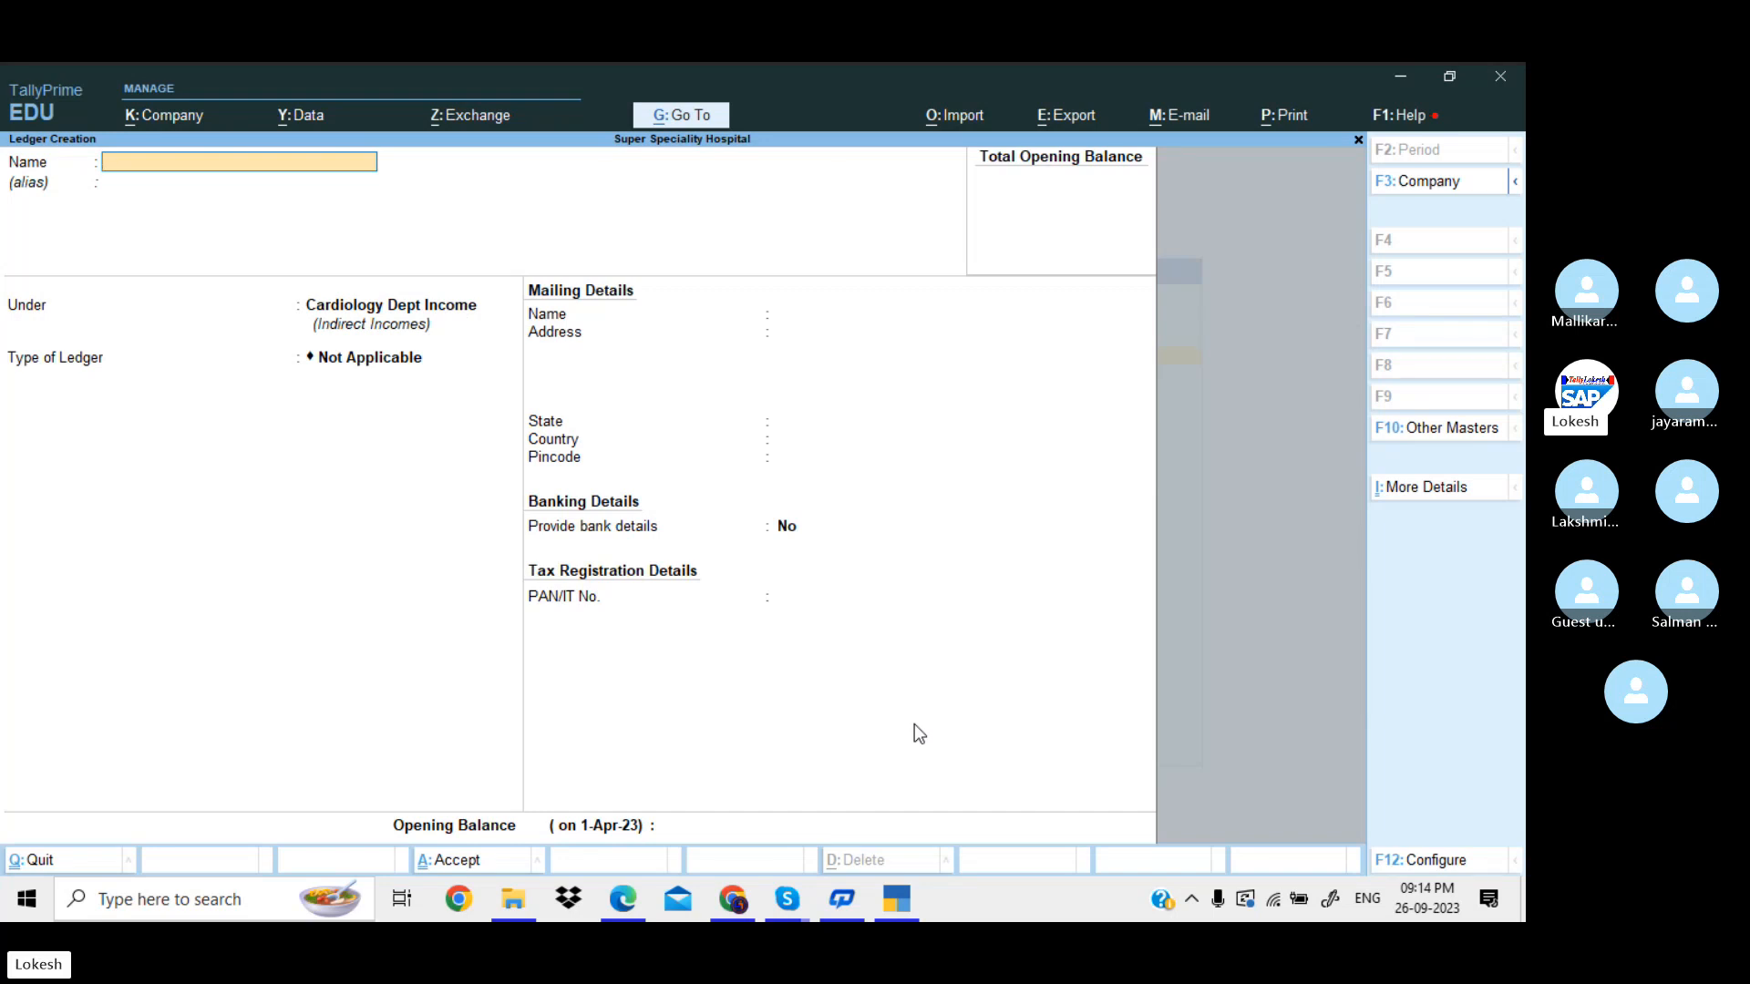
Leave ledger creation and open accounting voucher entry for Super Speciality Hospital.
key("Escape")
key("Return")
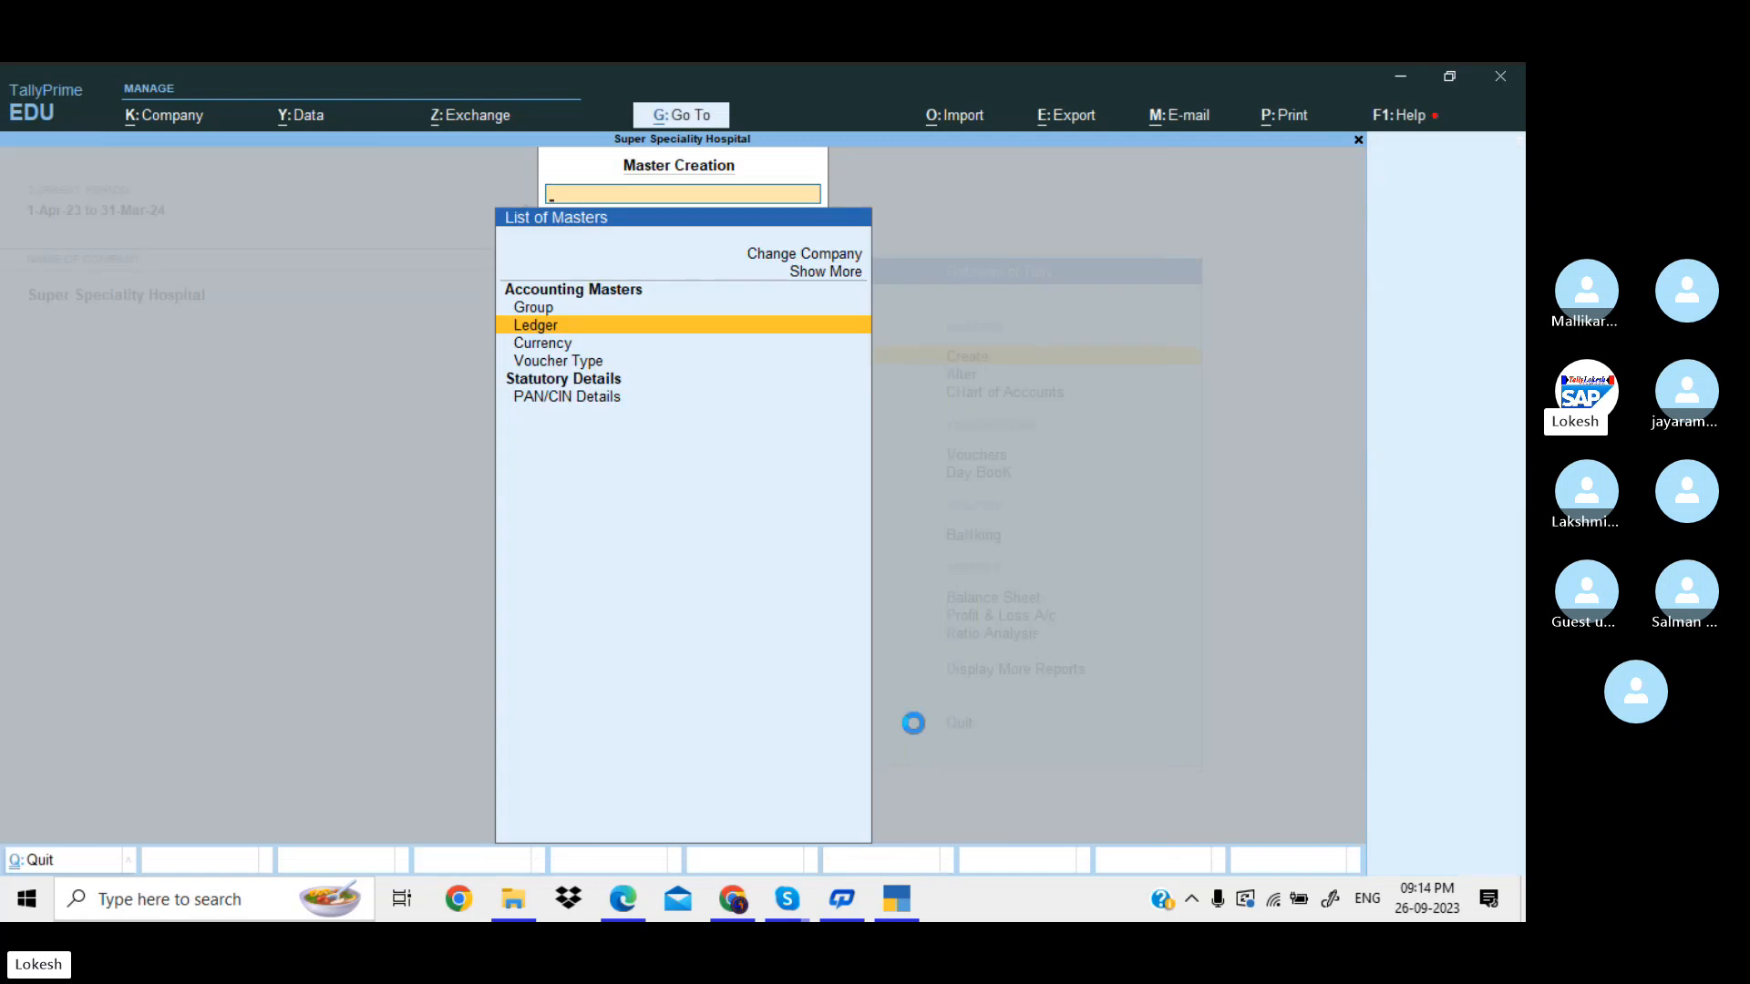
key("Escape")
key("Down")
key("Down")
key("Down")
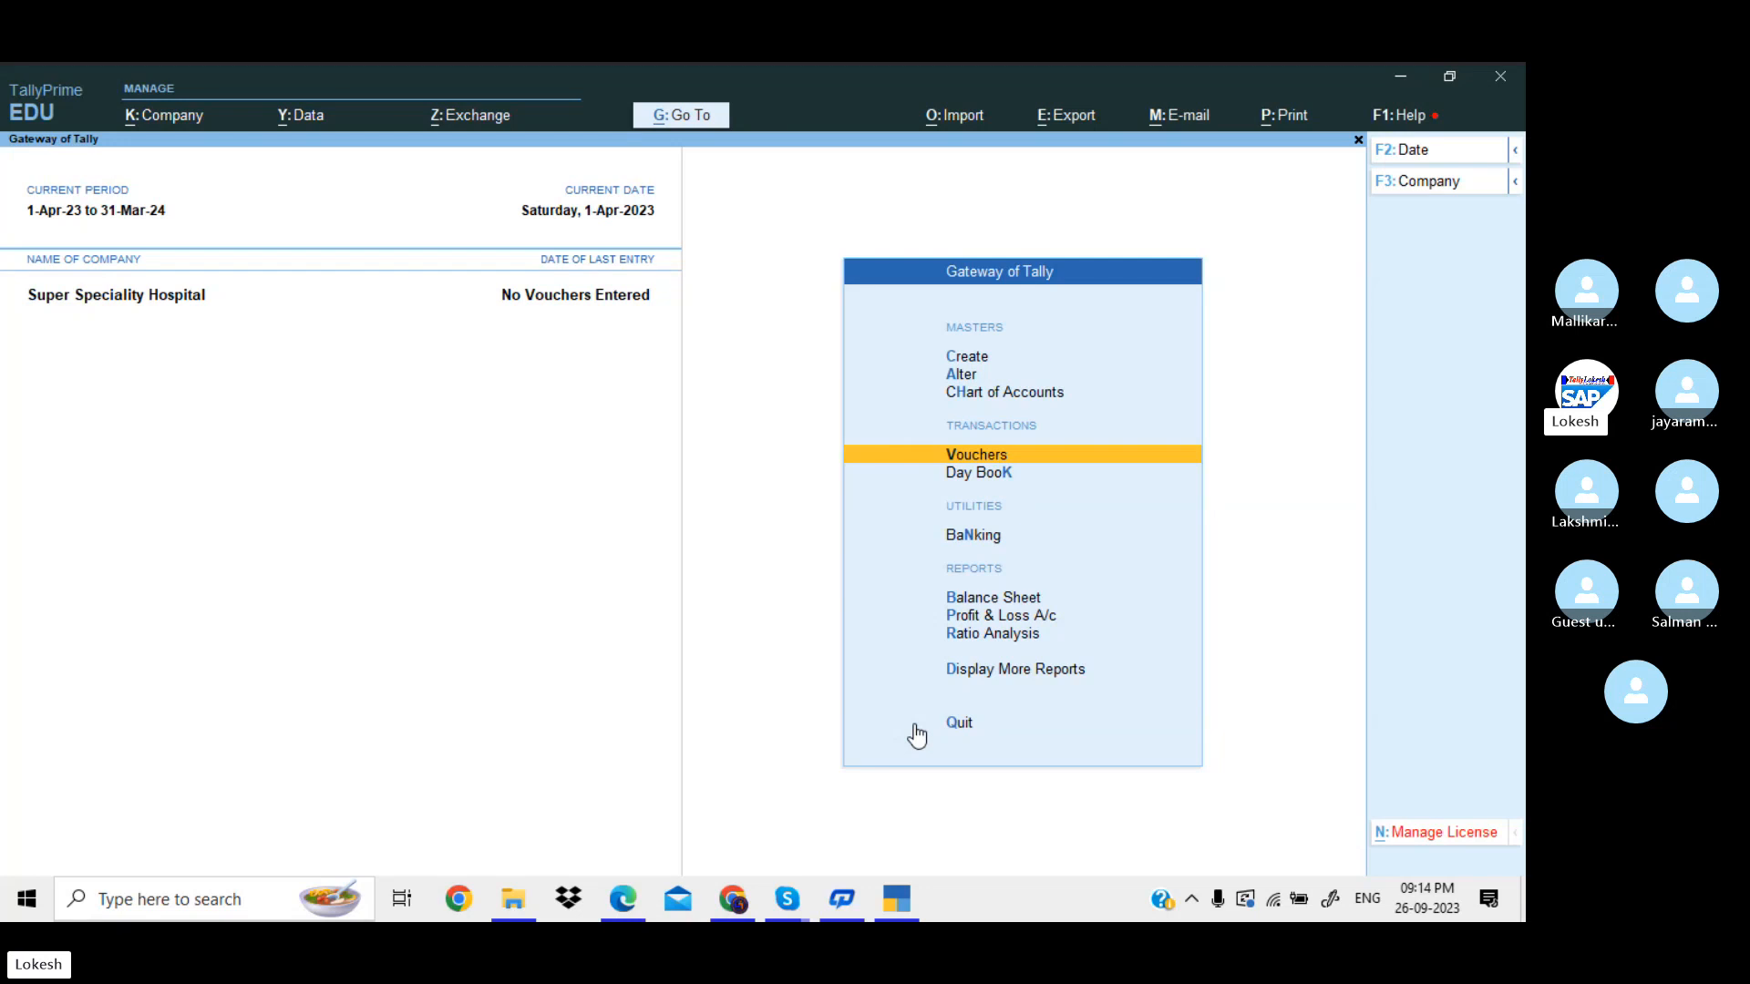
key("Return")
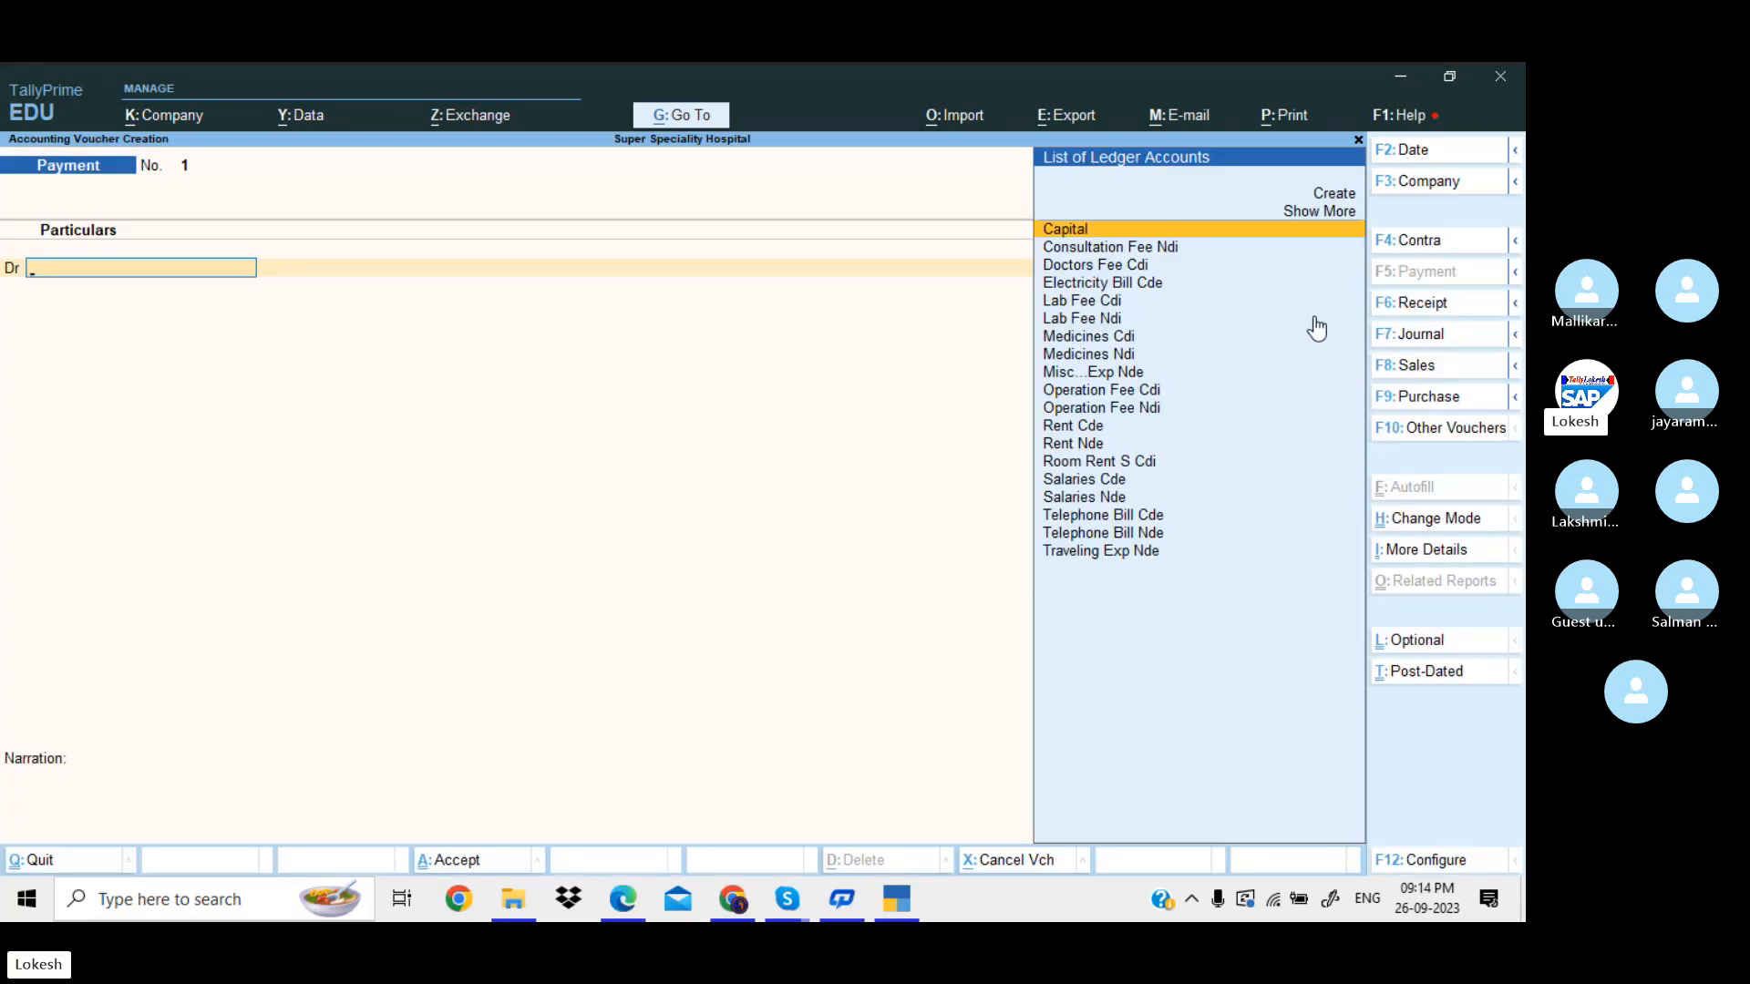
Start a receipt voucher and credit Capital with 500000.
left_click(1415, 306)
key("Return")
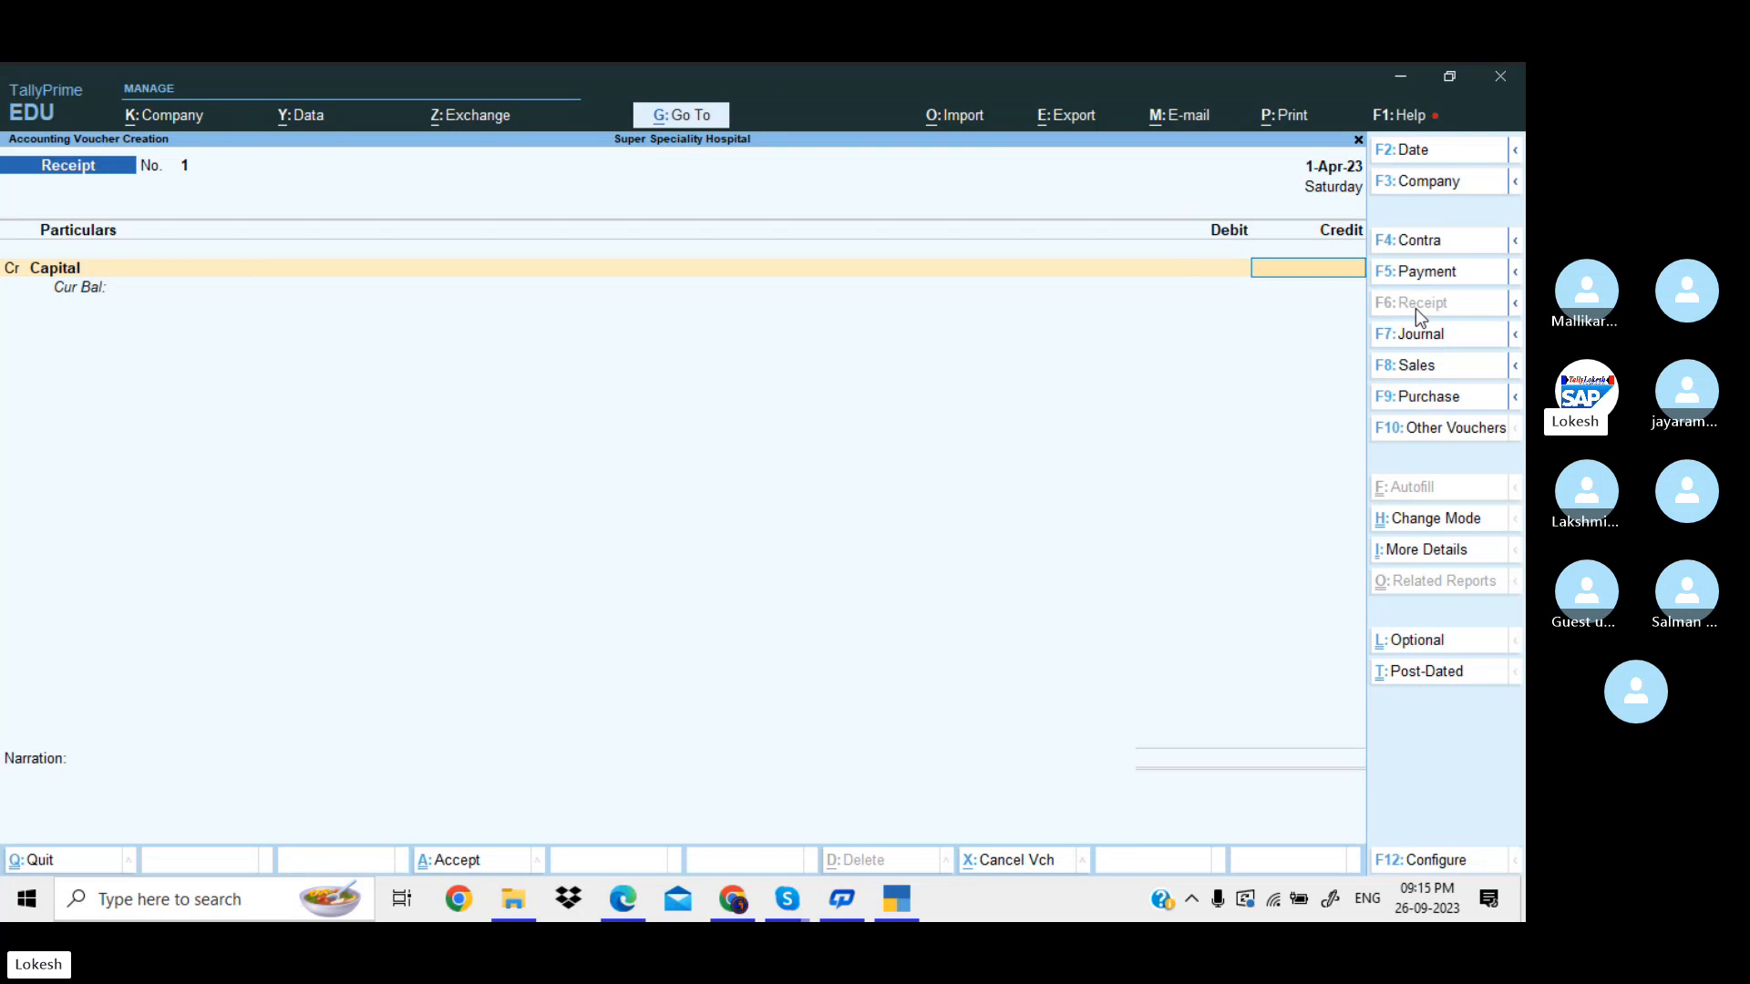
type("500000")
key("Return")
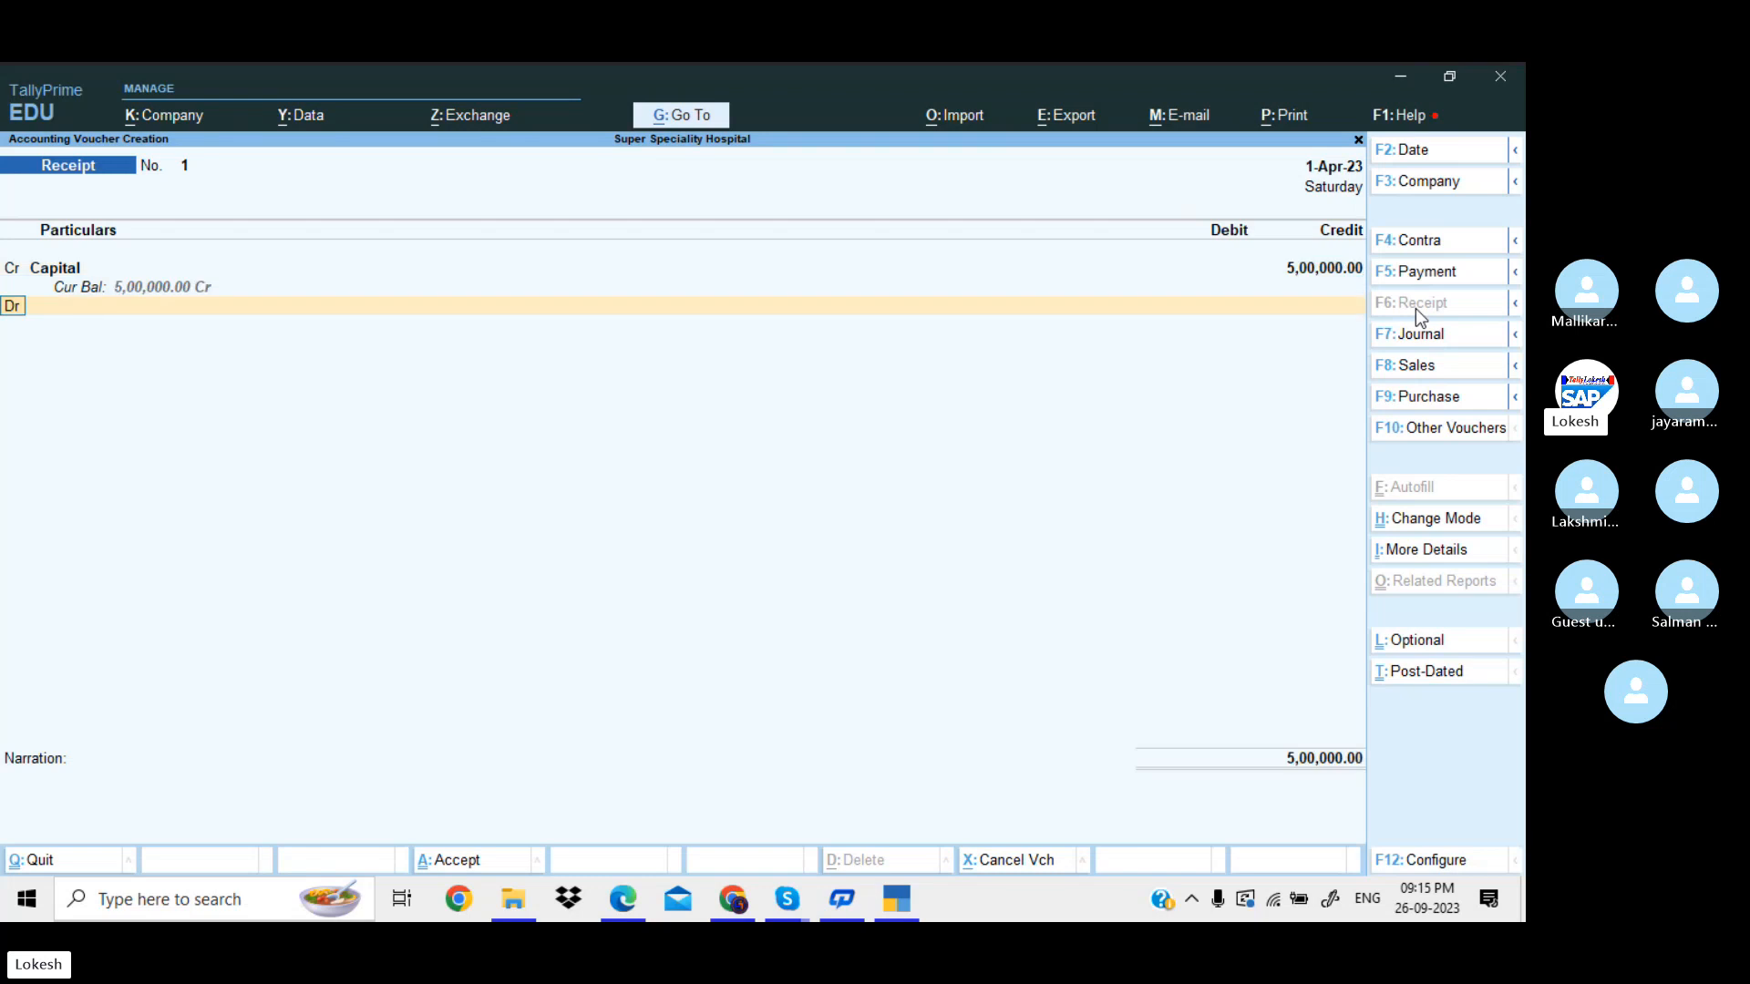
Debit Cash with 5,00,000.00 in the receipt voucher and save it without a narration.
key("Return")
key("Down")
key("Return")
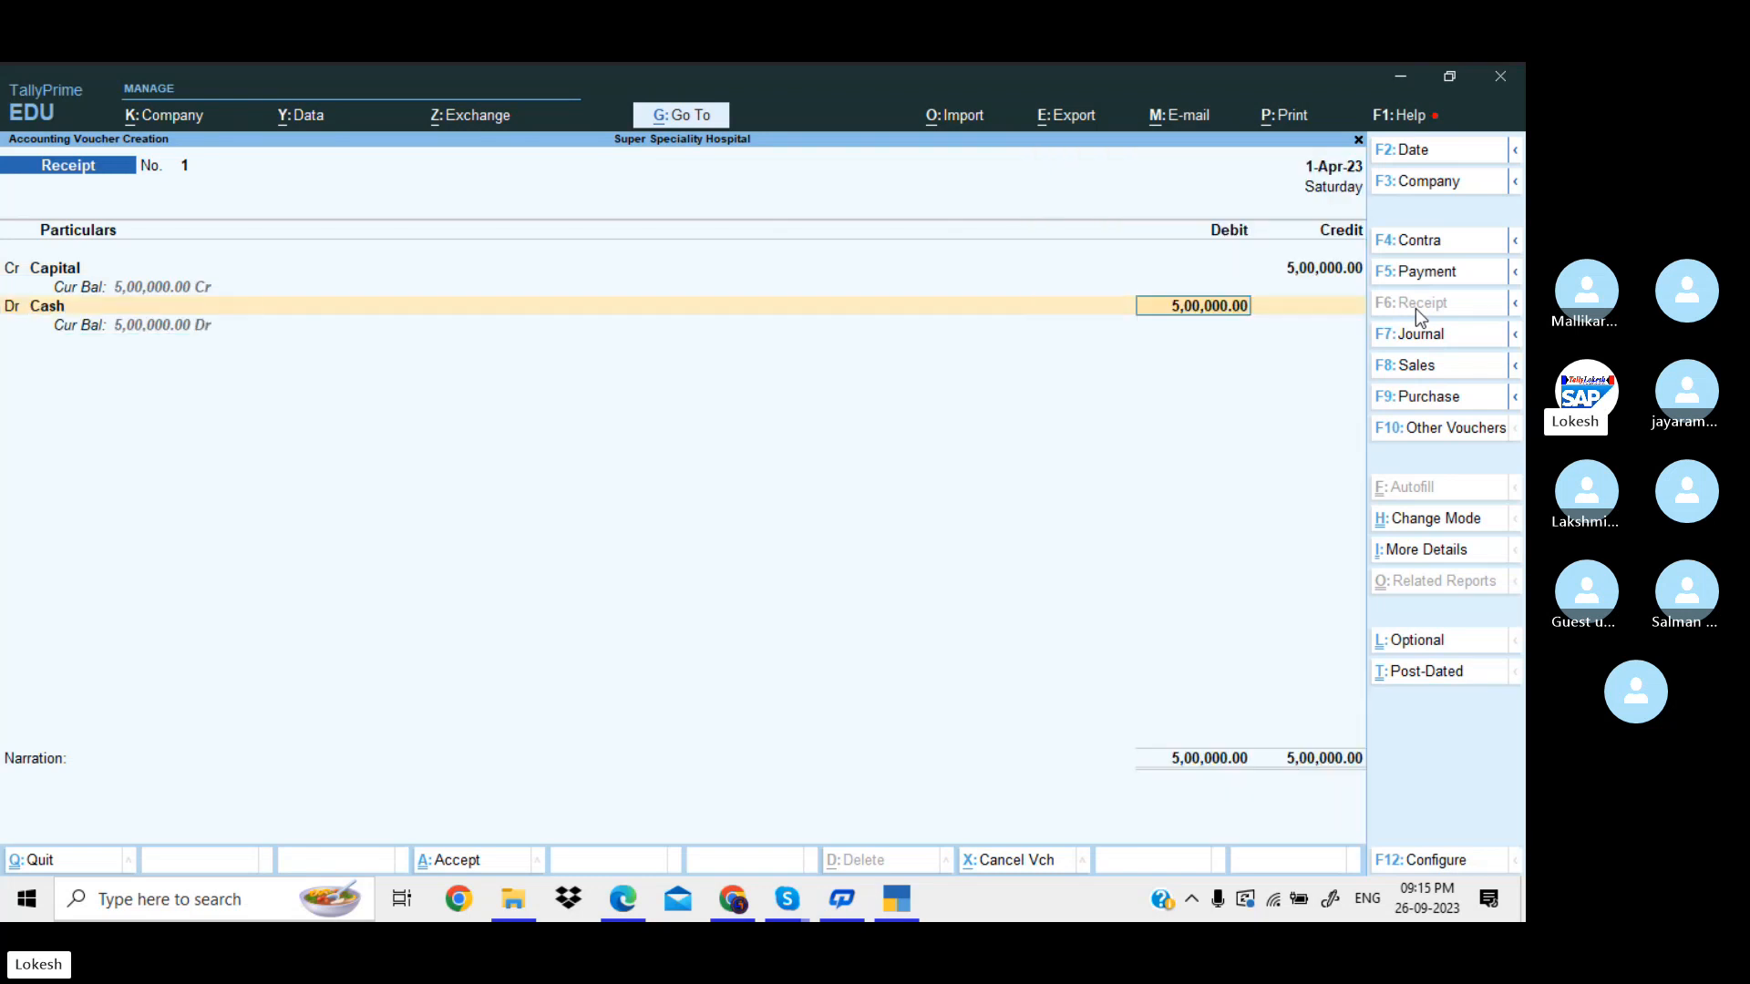
key("Return")
key("Return")
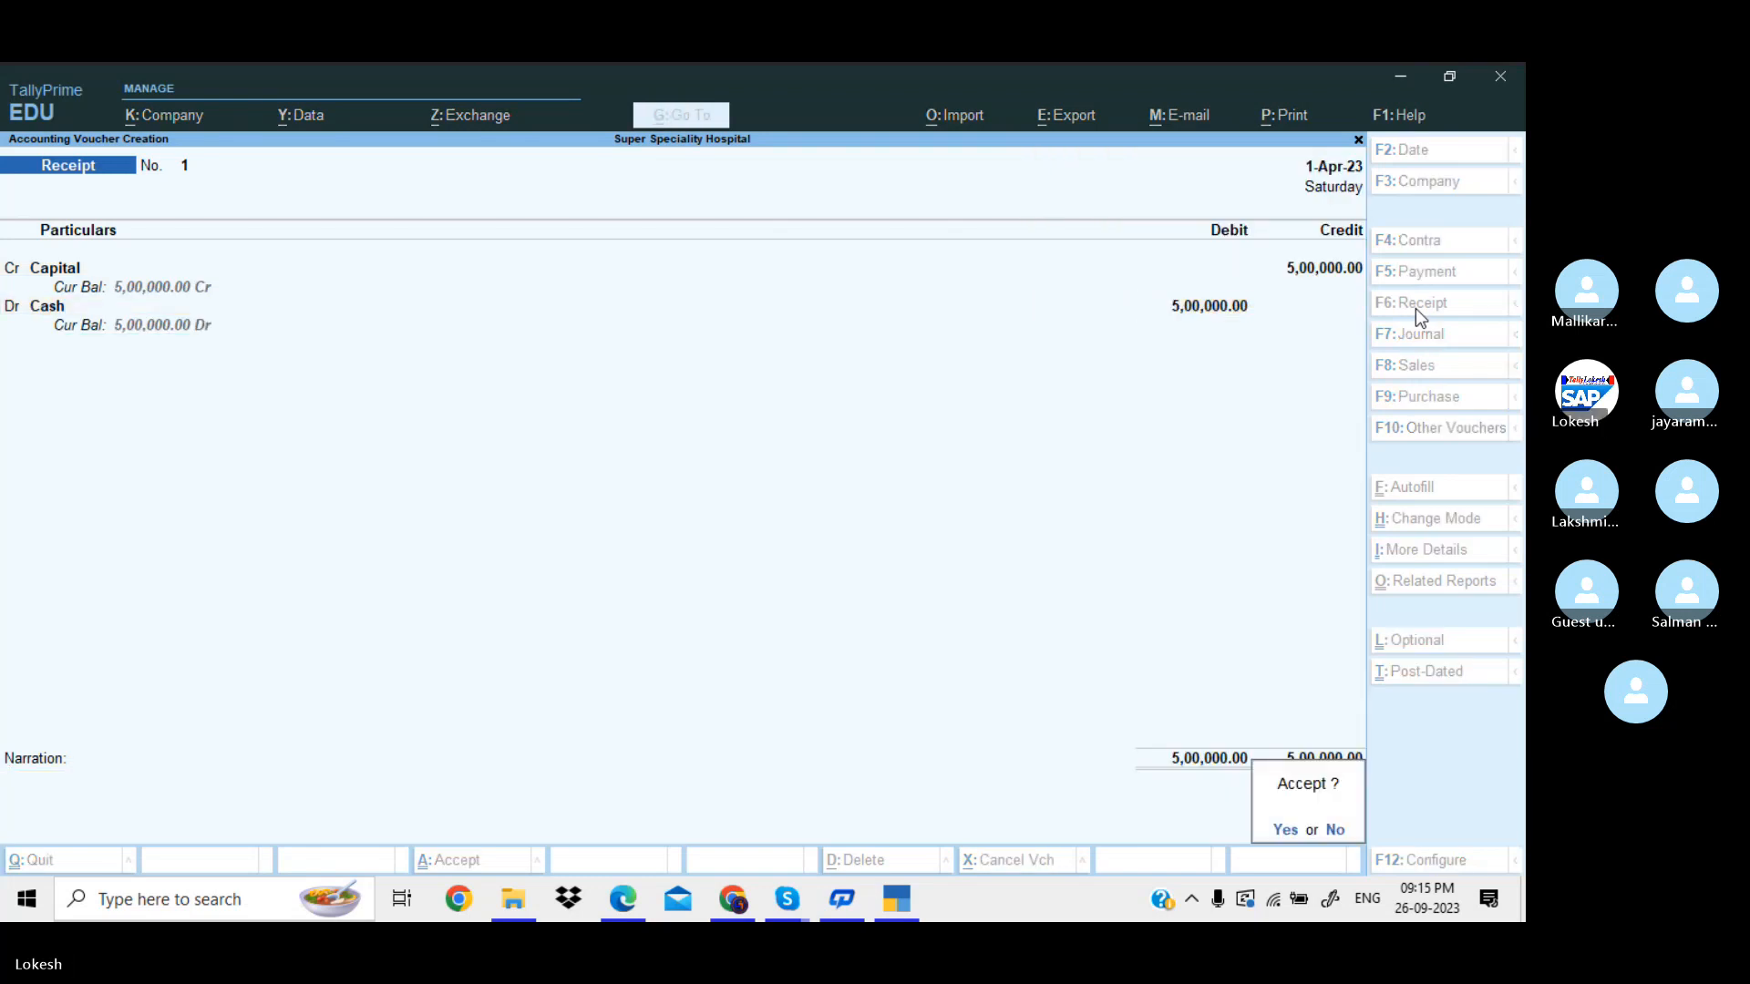
key("Return")
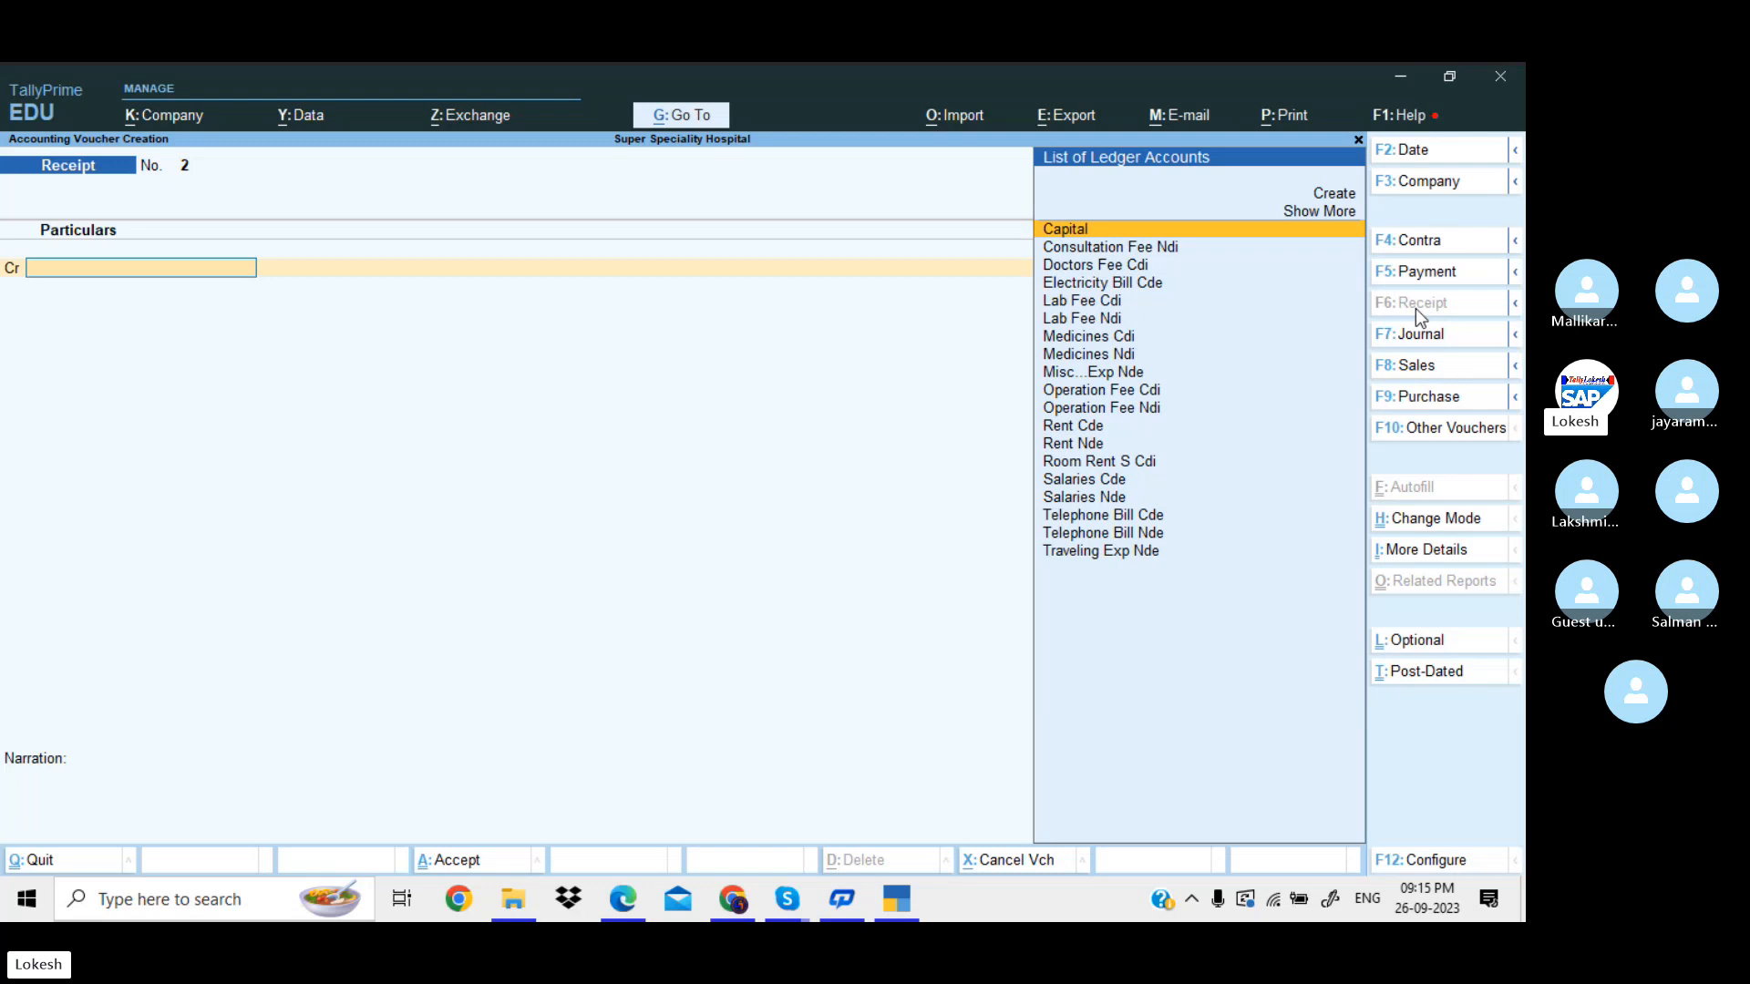
Start a payment voucher and debit Rent Nde with 25000.
left_click(1432, 277)
type("Re")
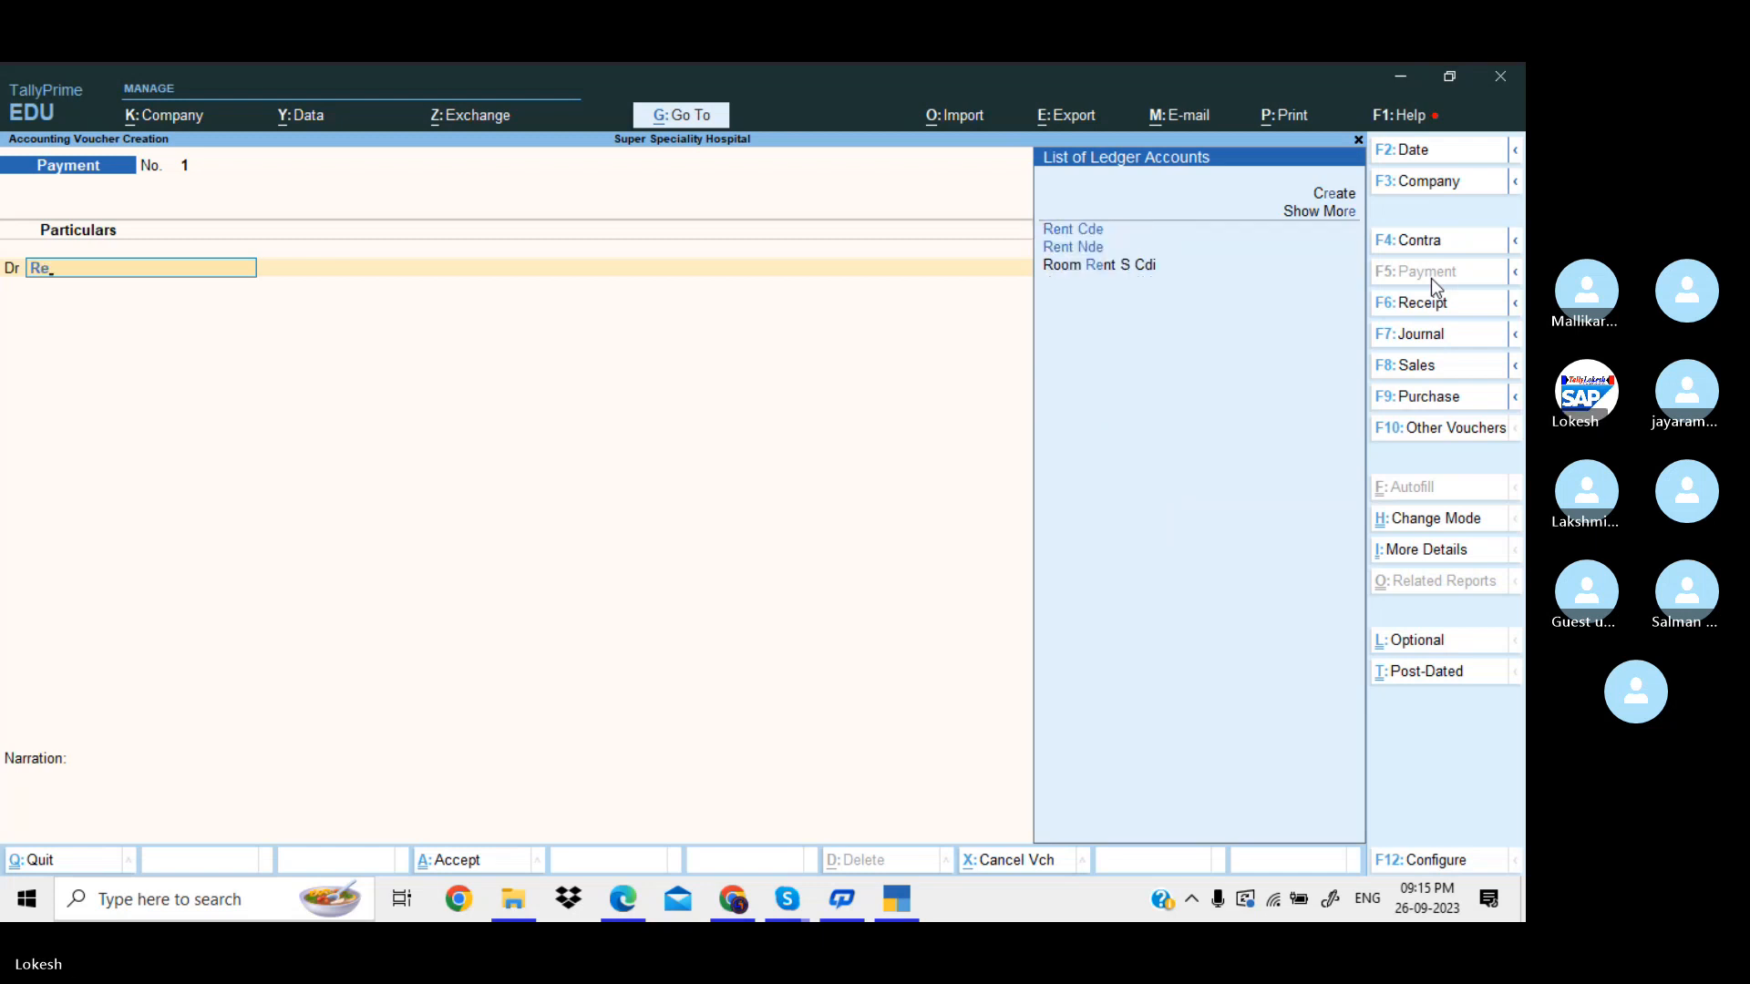
key("Down")
key("Down")
key("Down")
key("Return")
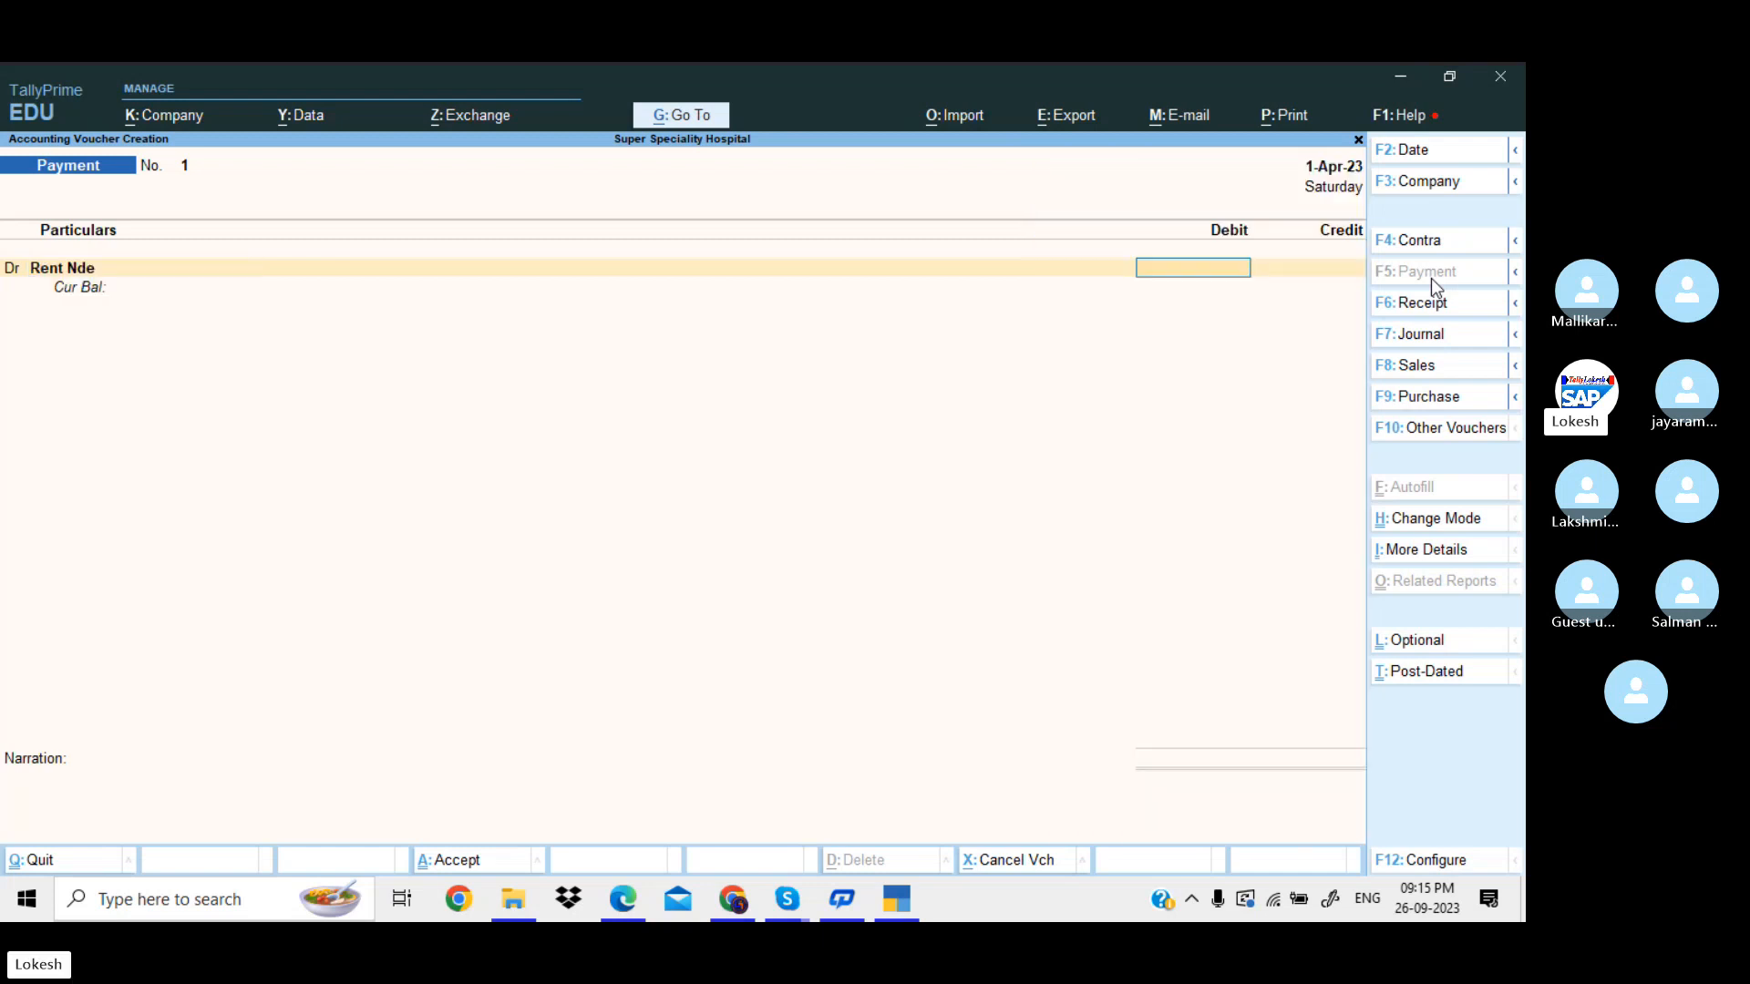
type("25000")
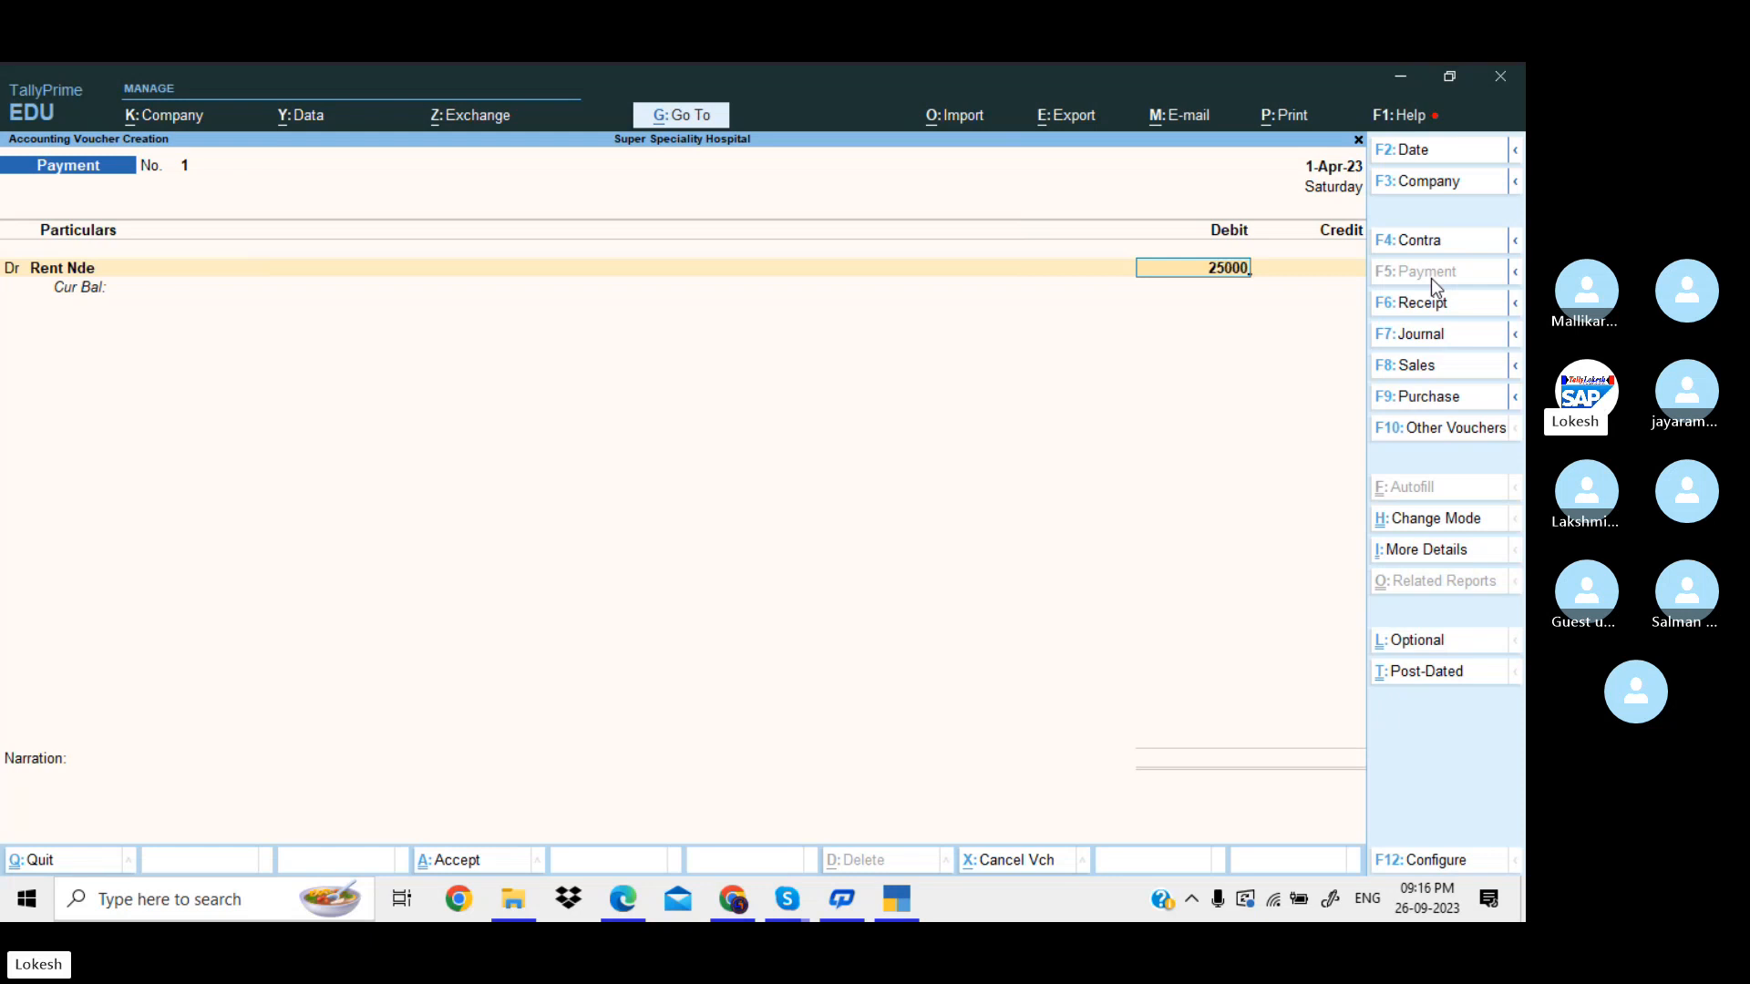
key("Return")
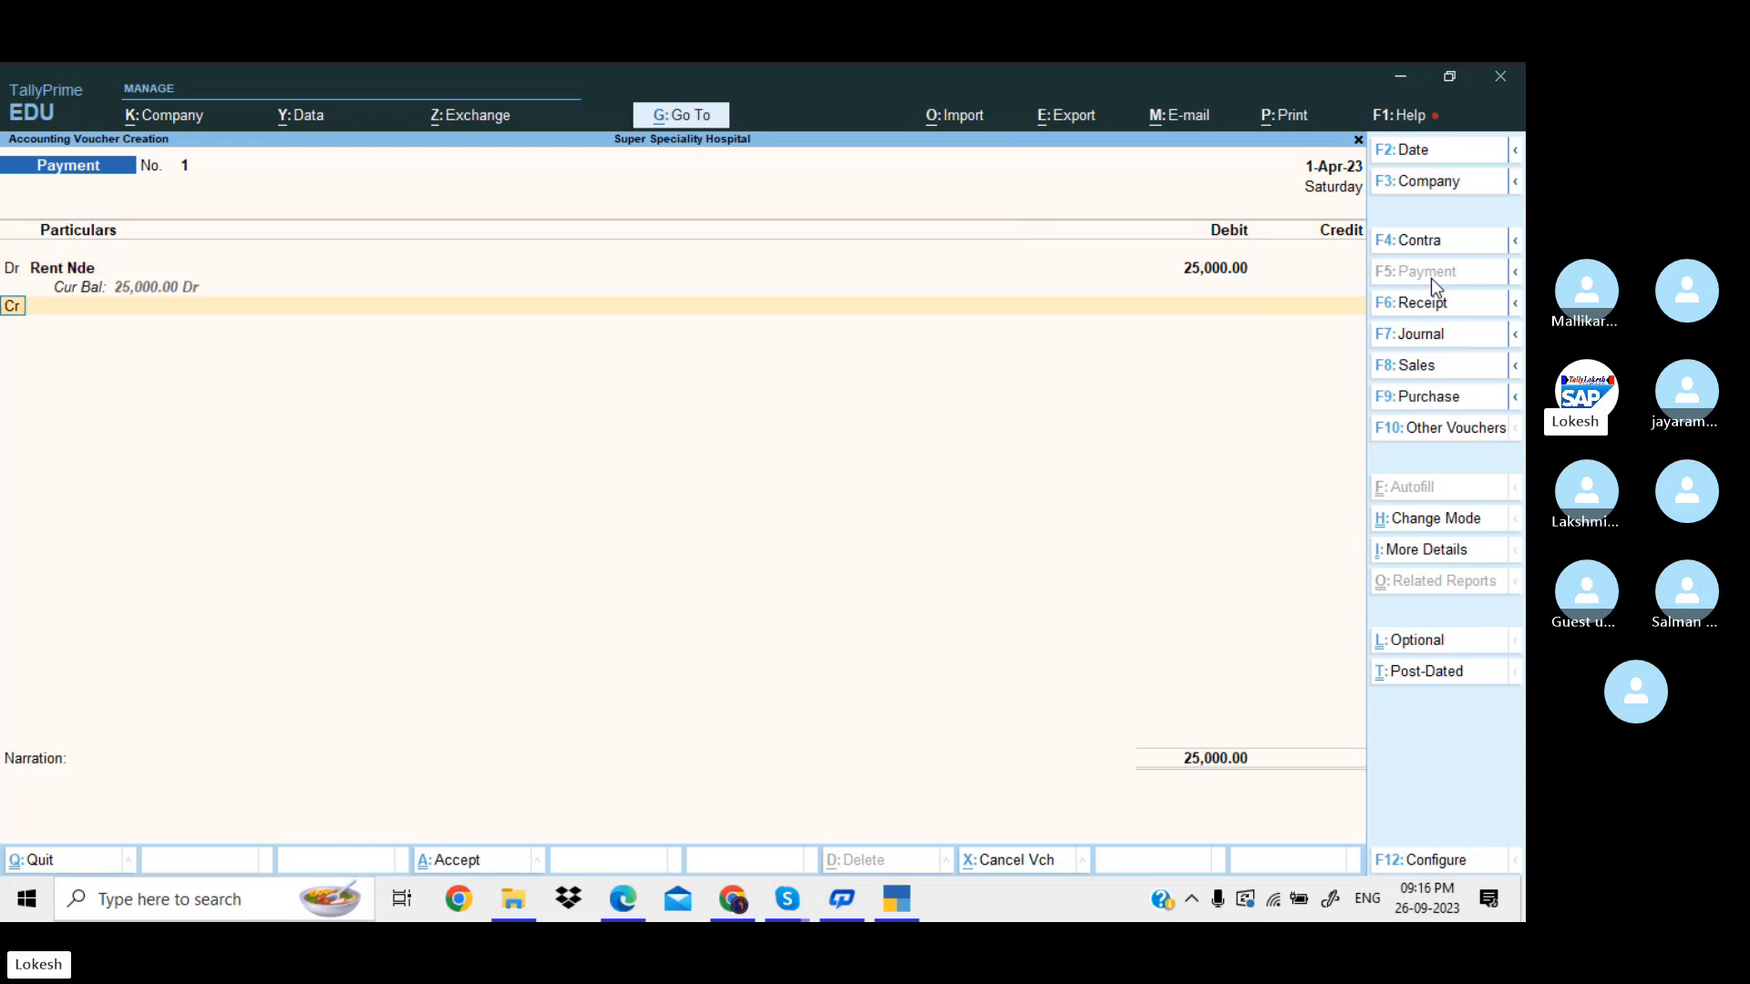
Add a debit line for Salaries Nde of 80000 to the payment voucher.
type("d")
key("Return")
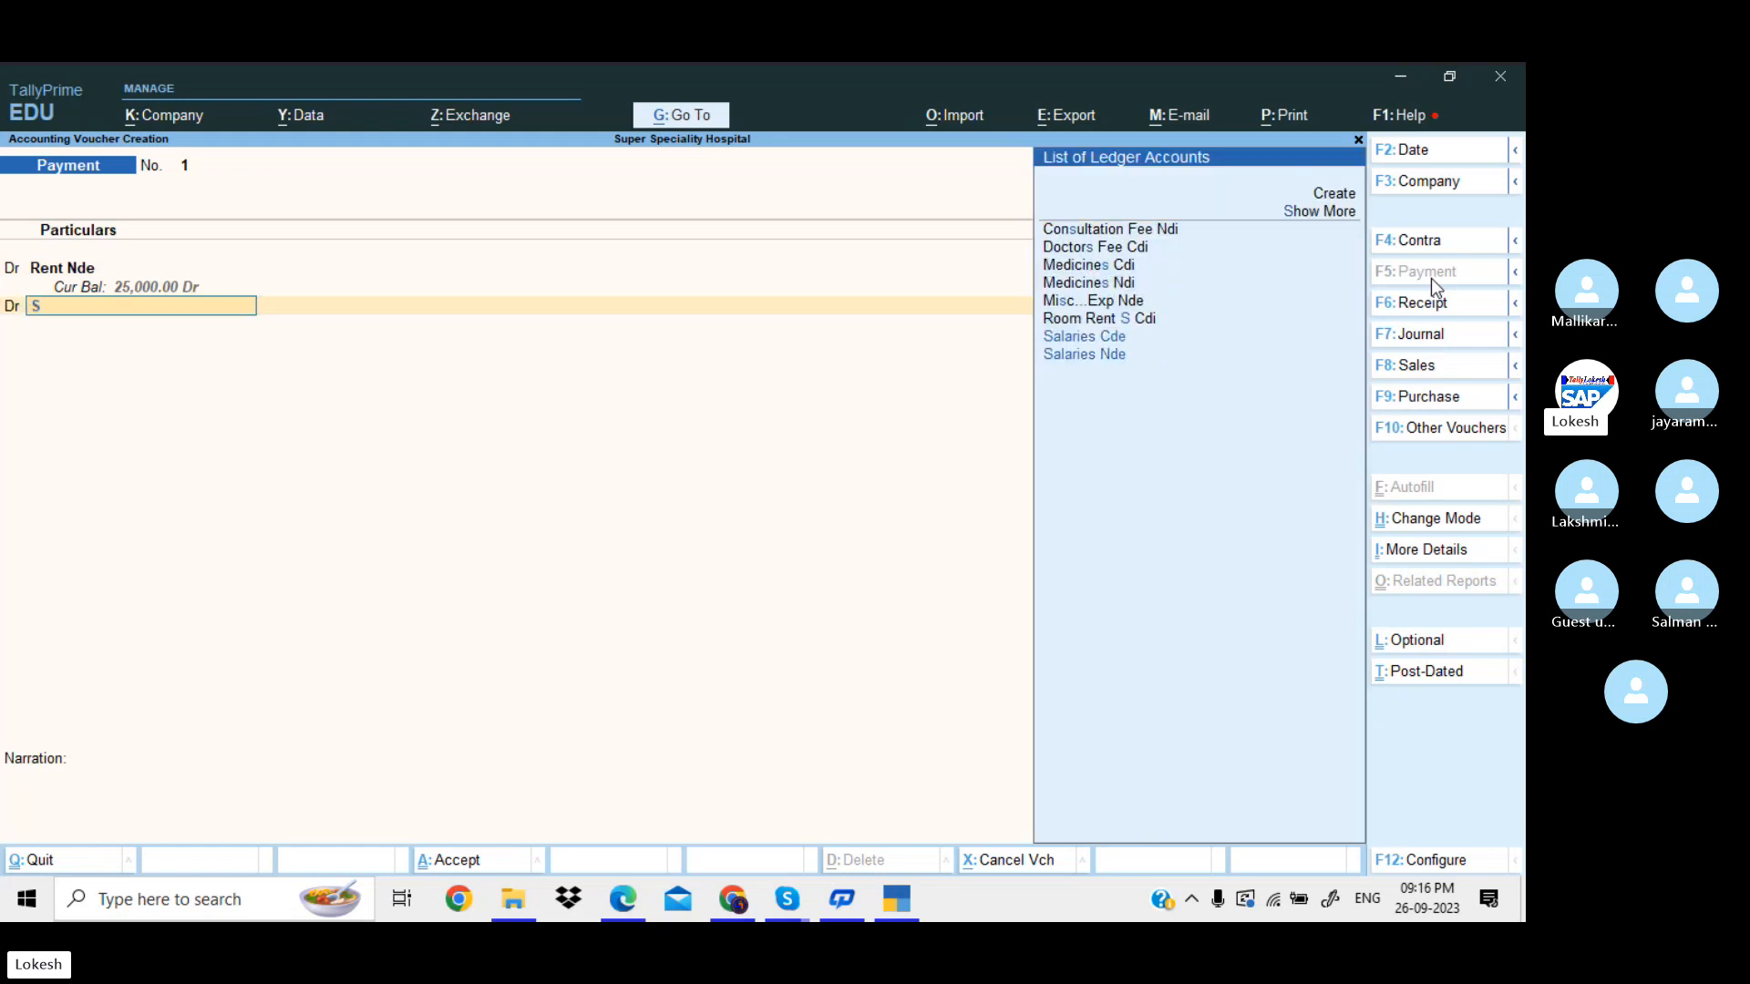
type("Sa")
key("Down")
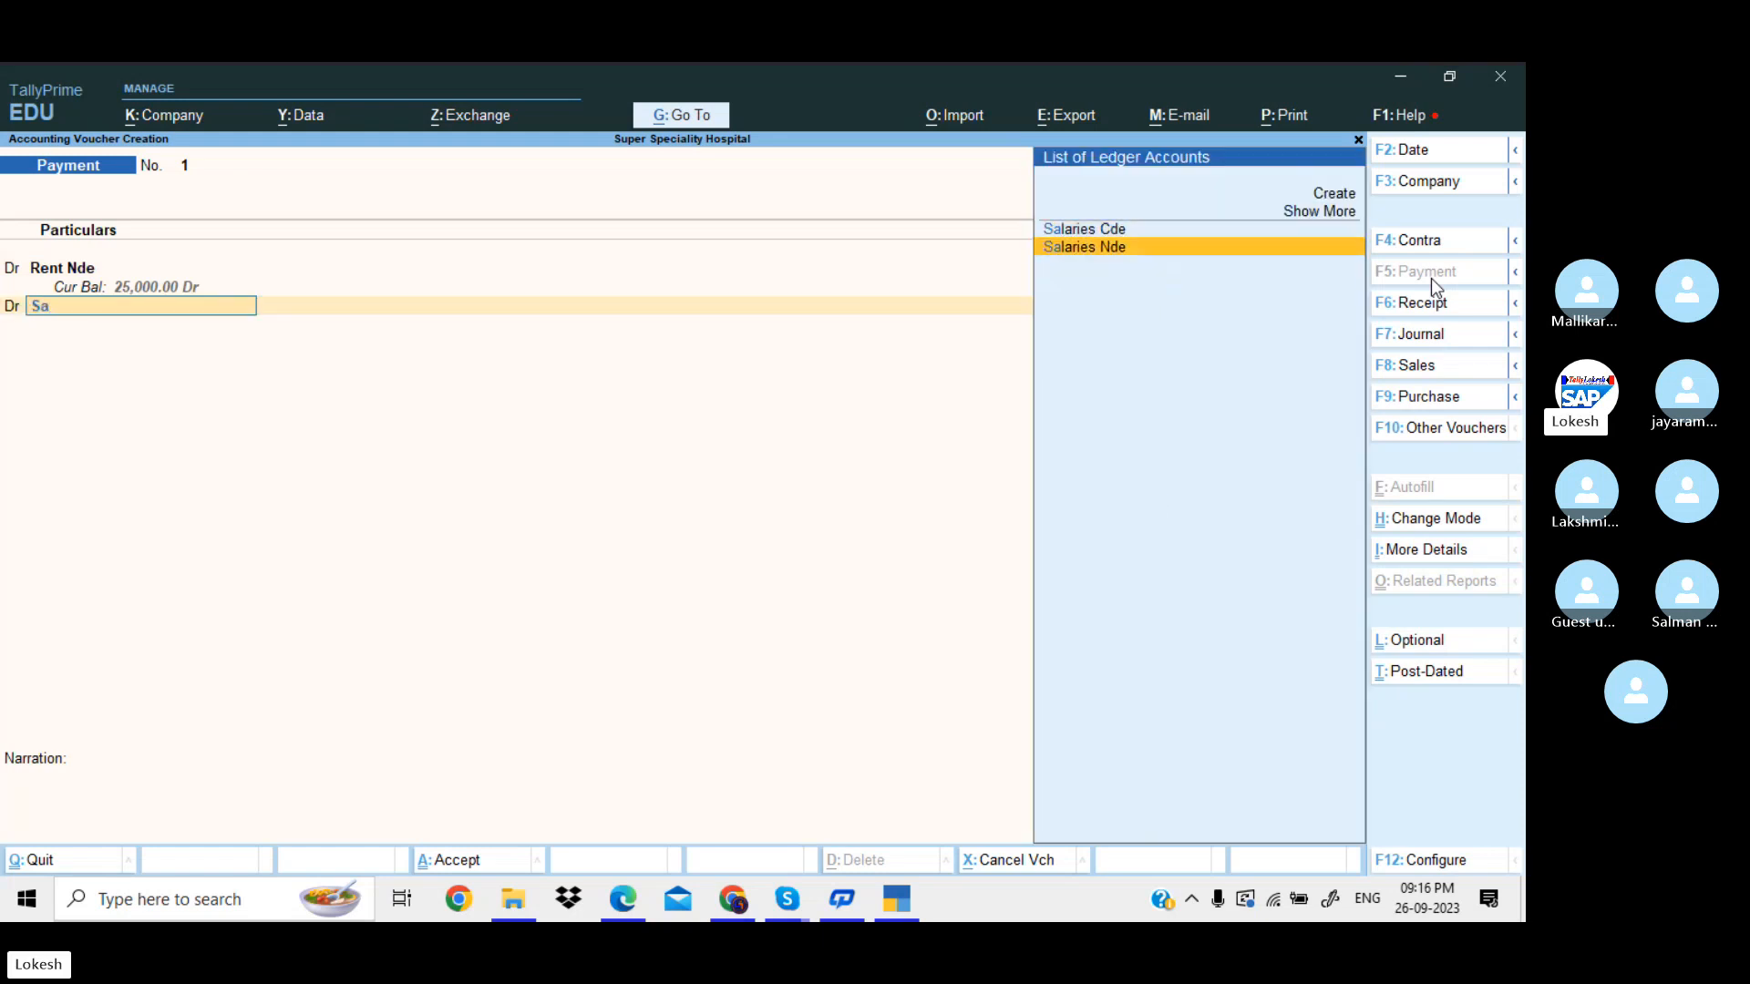
key("Return")
type("80000")
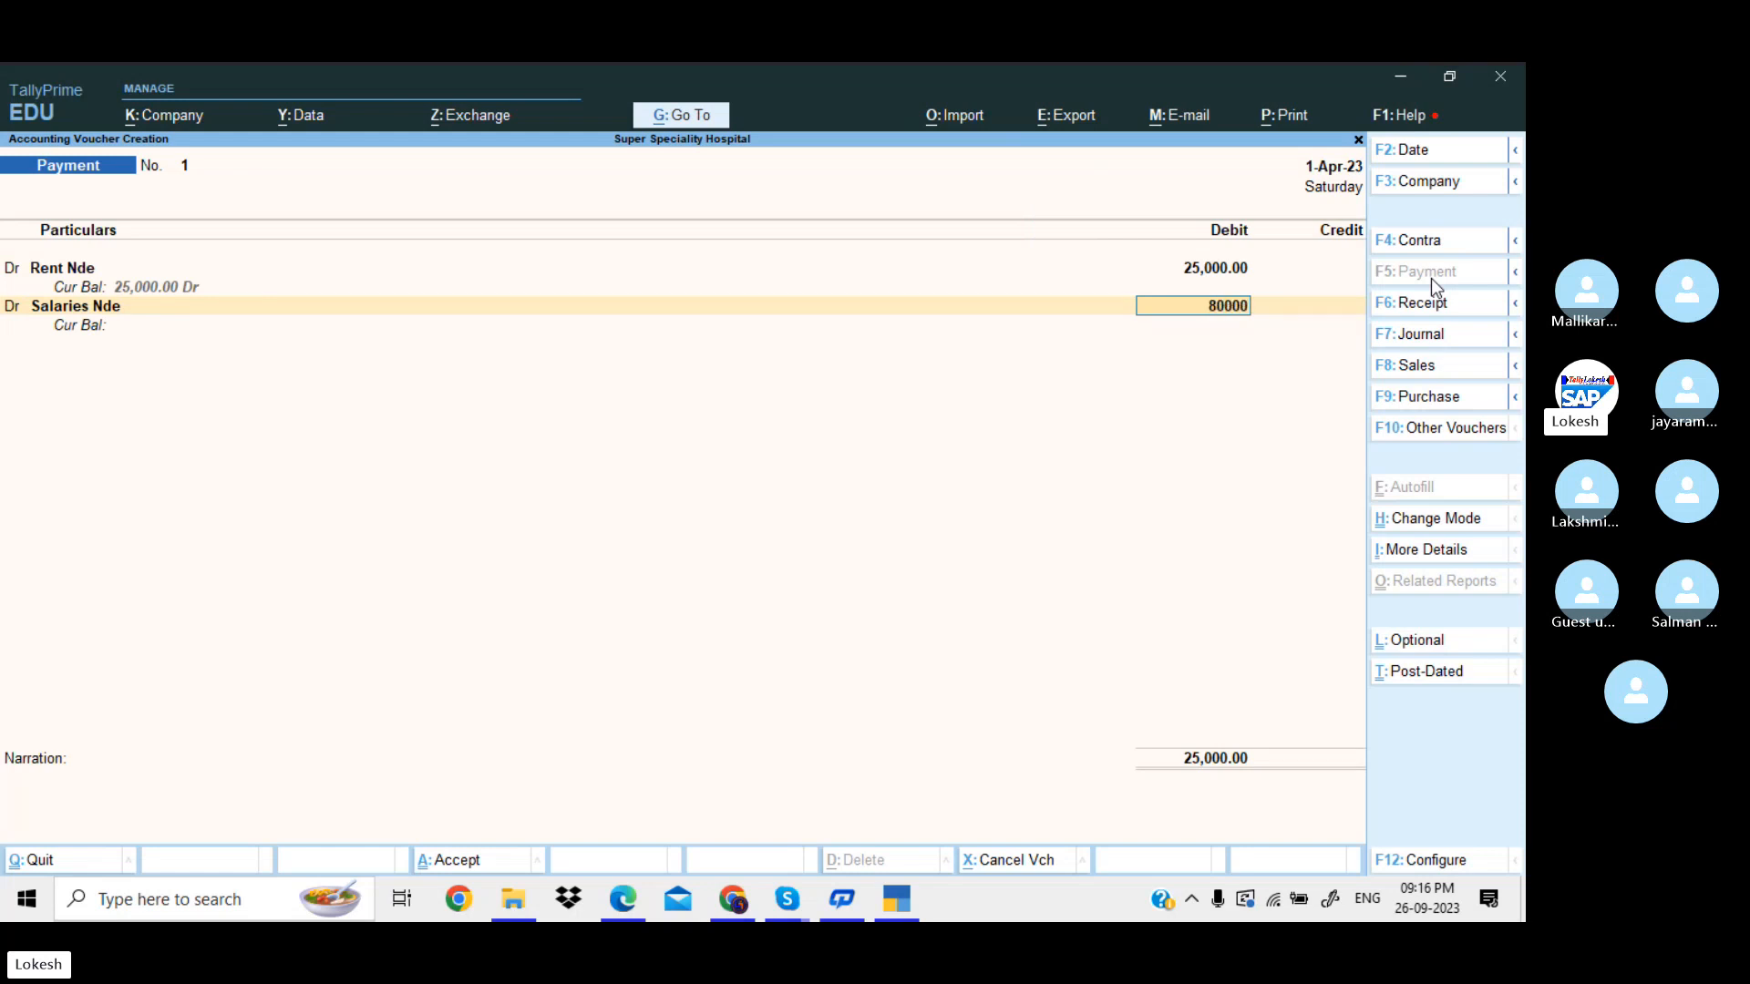
key("Return")
Add a debit line for Telephone Bill Nde of 15000 to the payment voucher.
type("d")
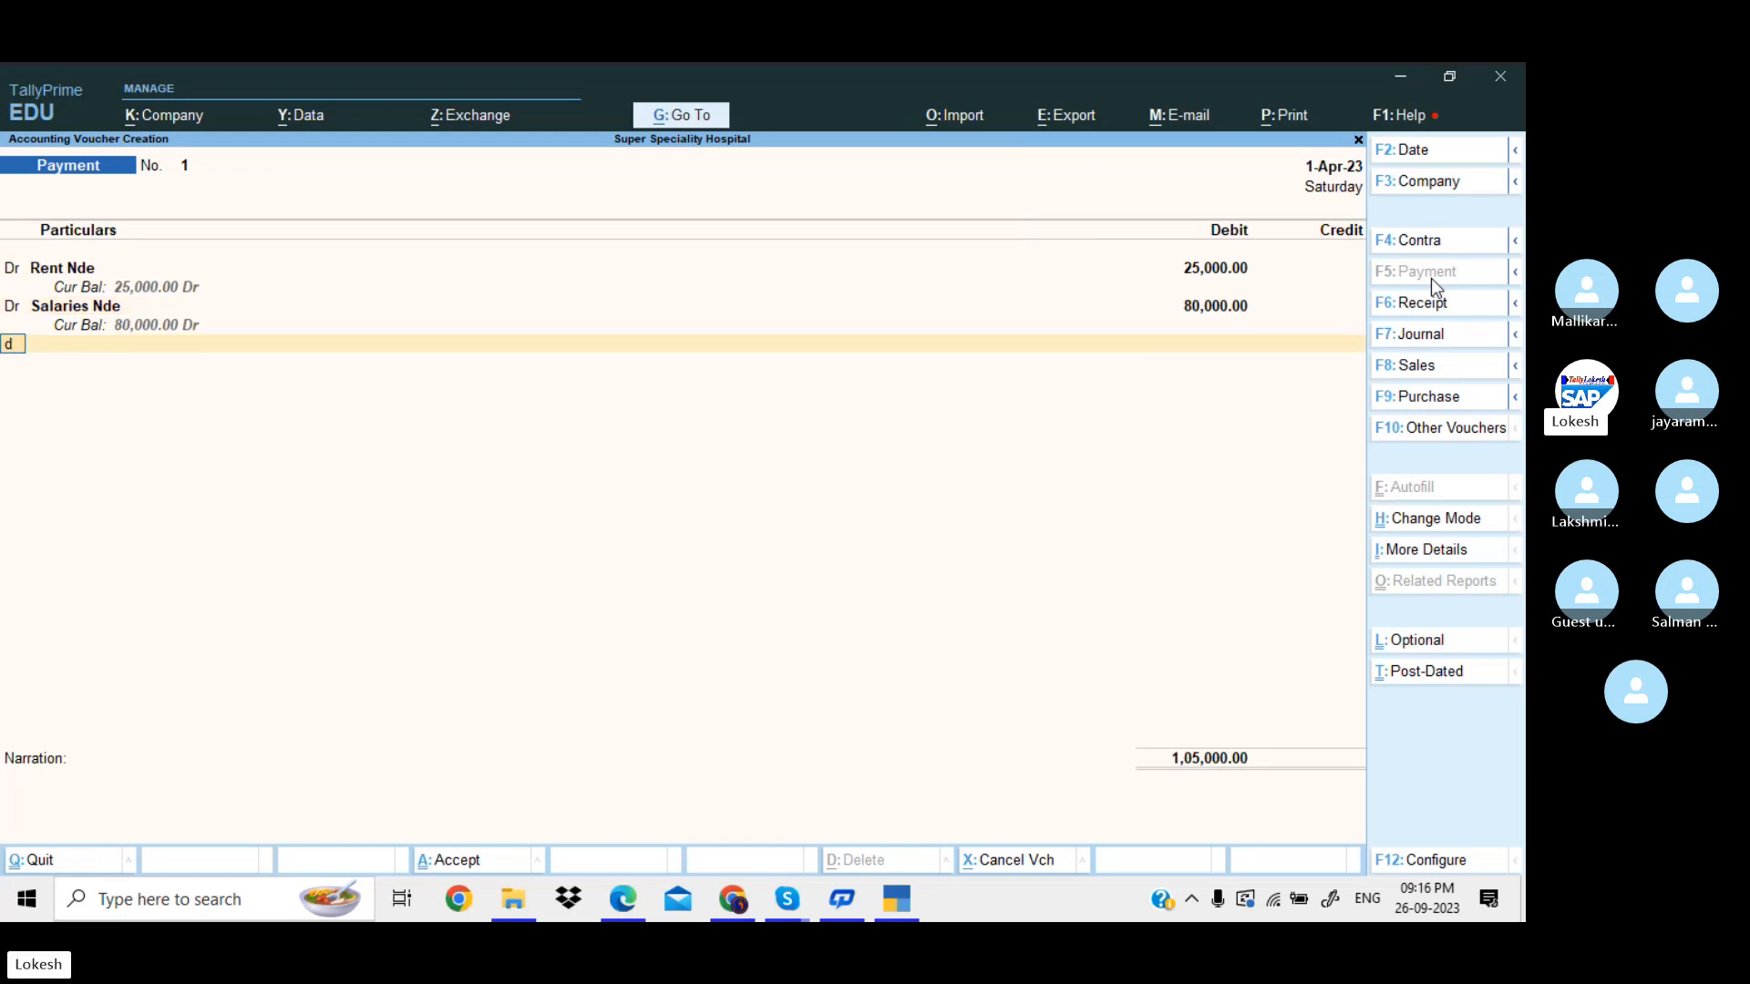
key("Return")
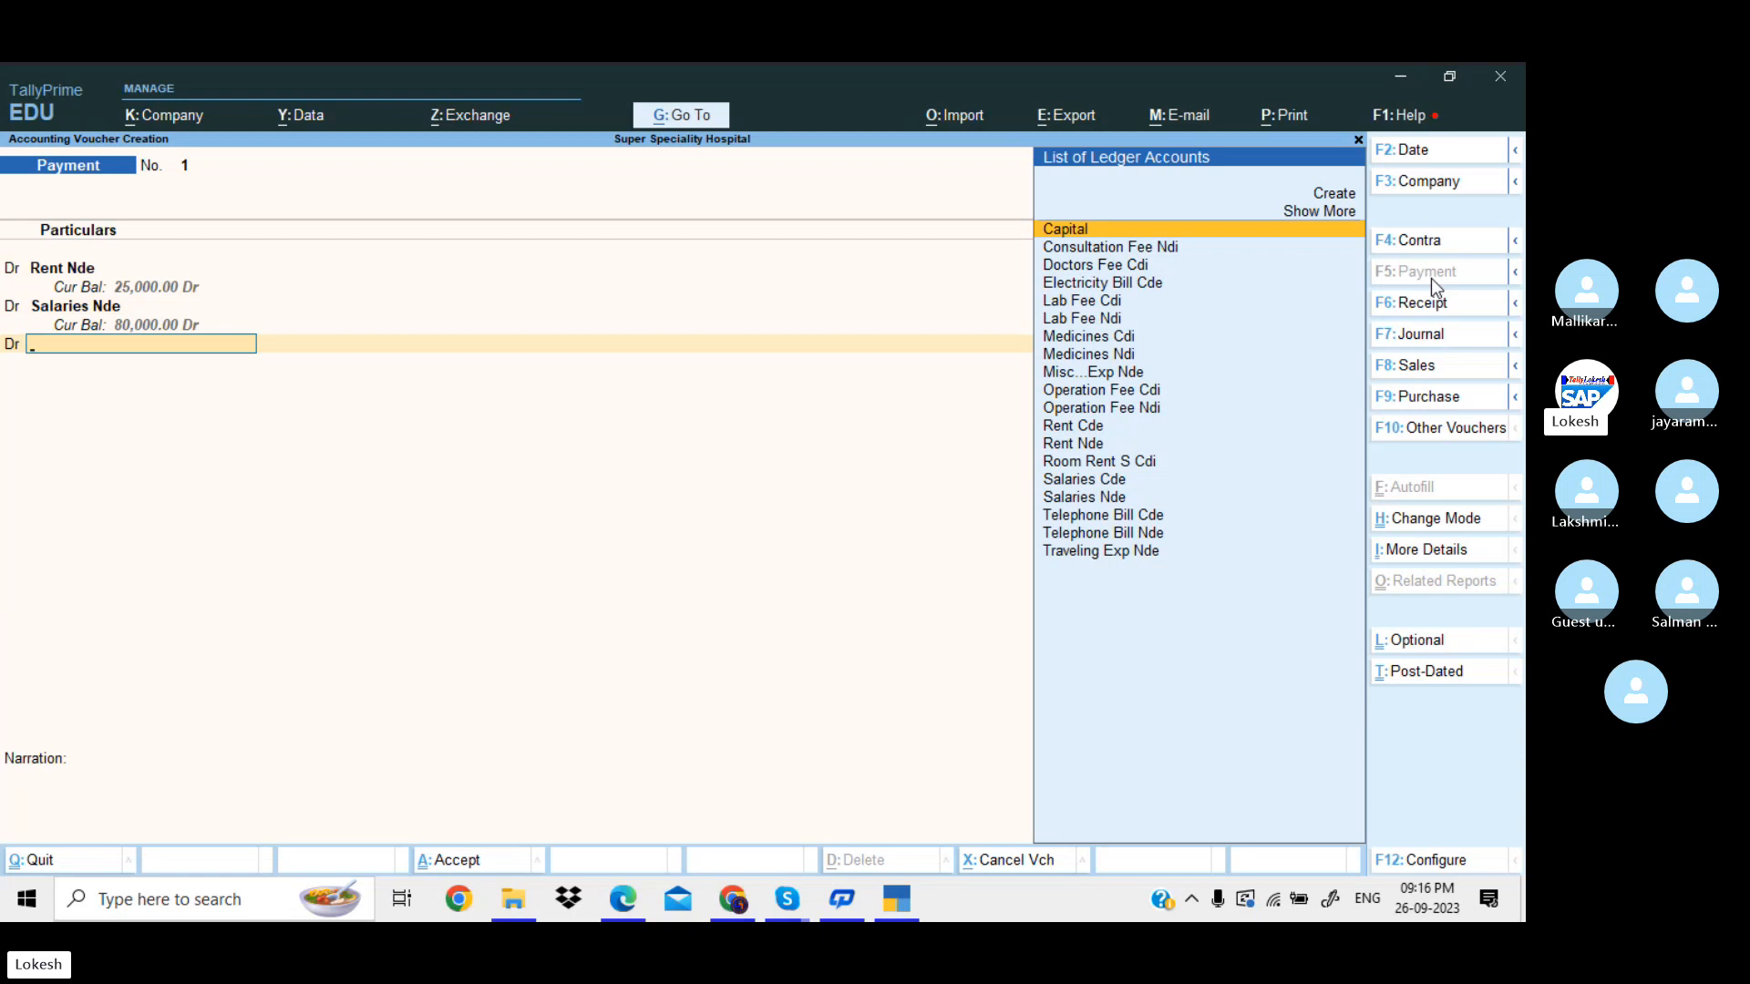
type("Te")
key("Down")
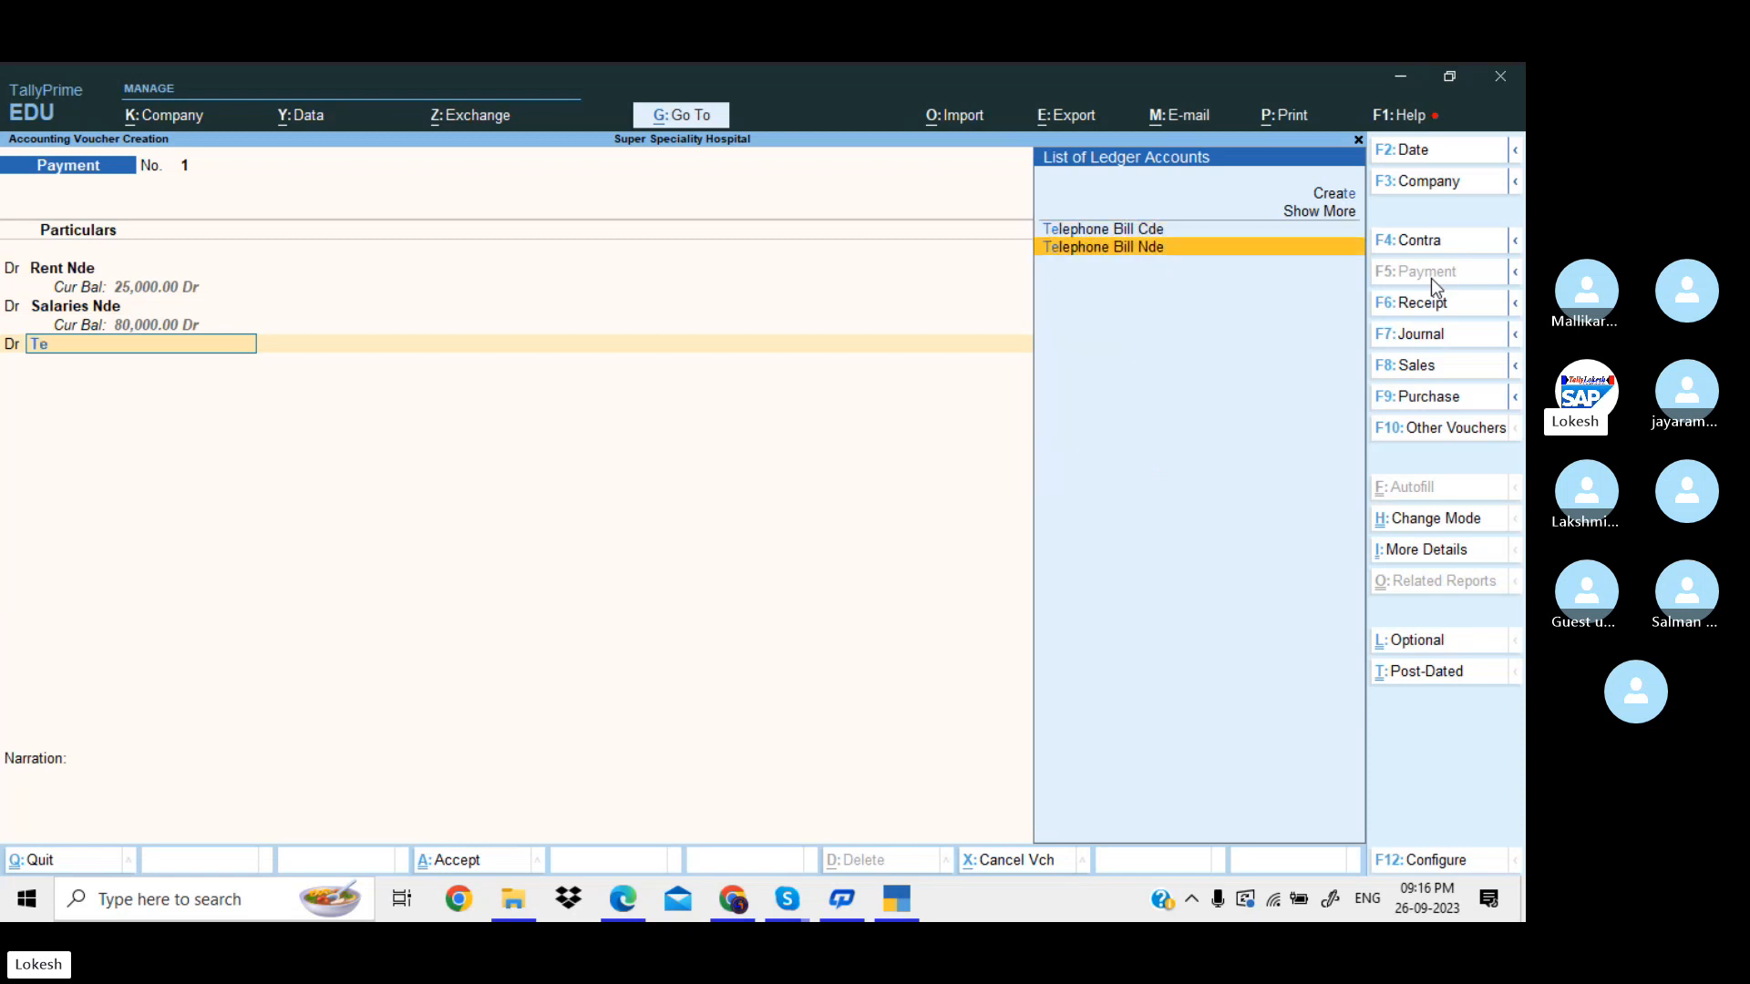
key("Return")
type("15,00")
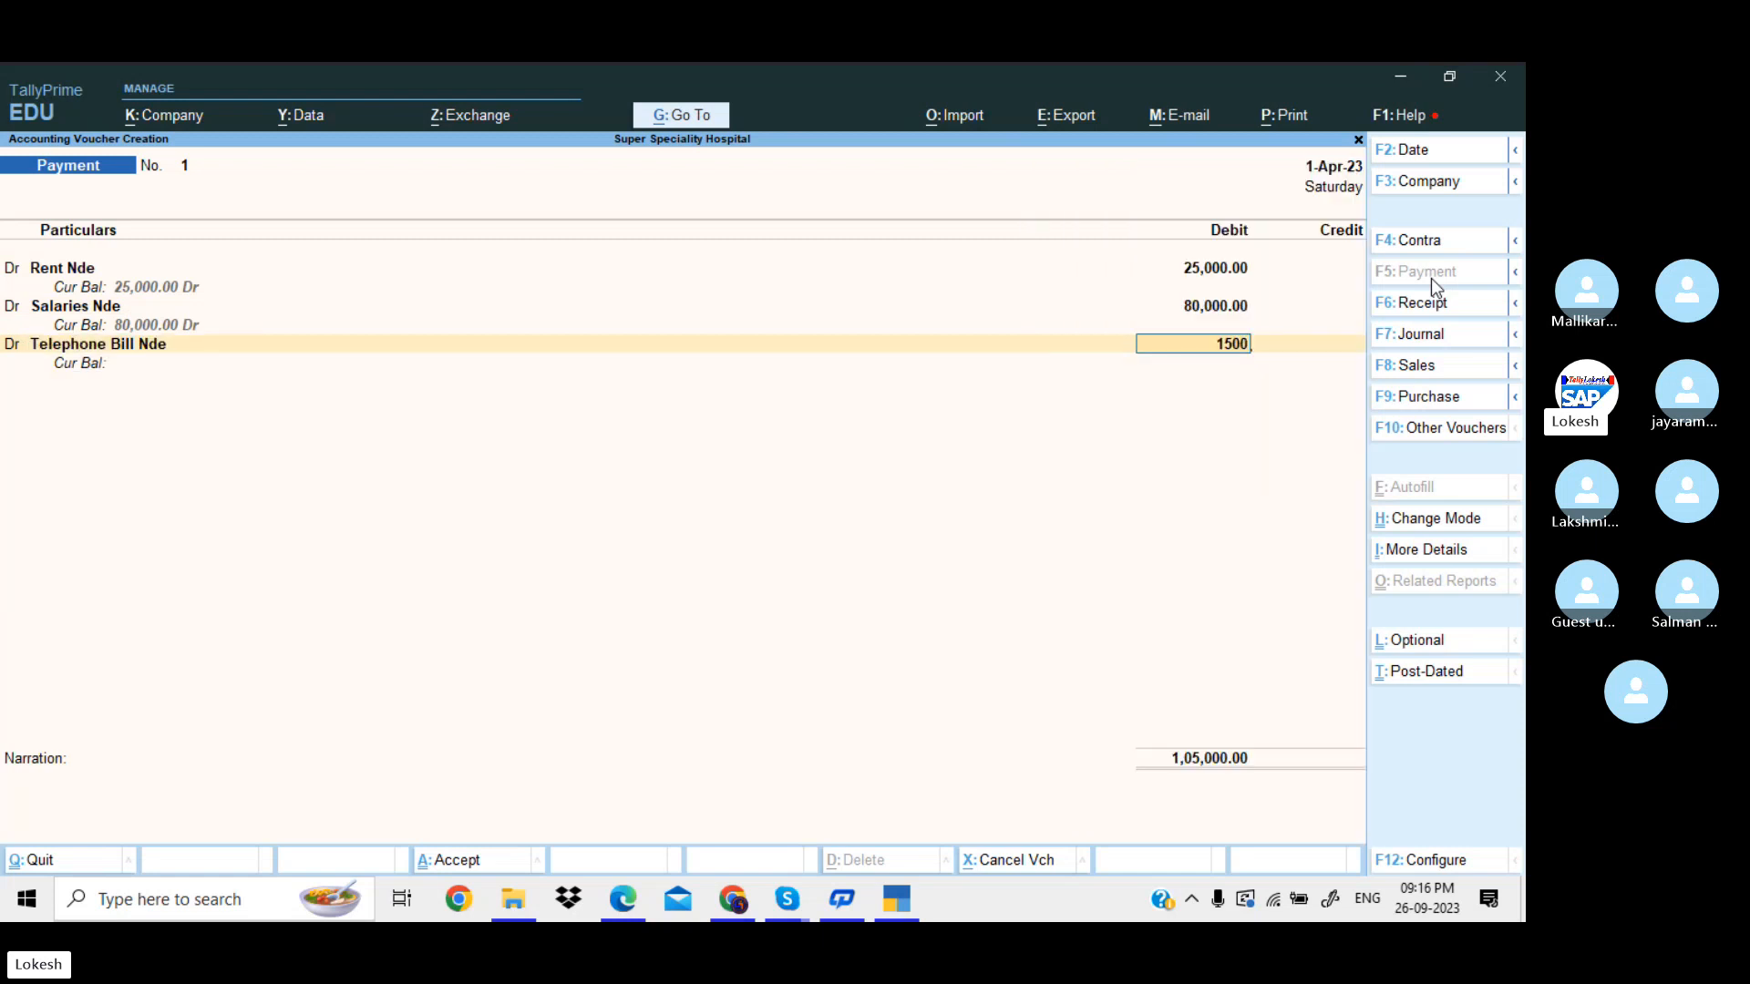
type("0")
key("Return")
Add a debit line for Misc...Exp Nde of 5000 to the payment voucher.
type("d")
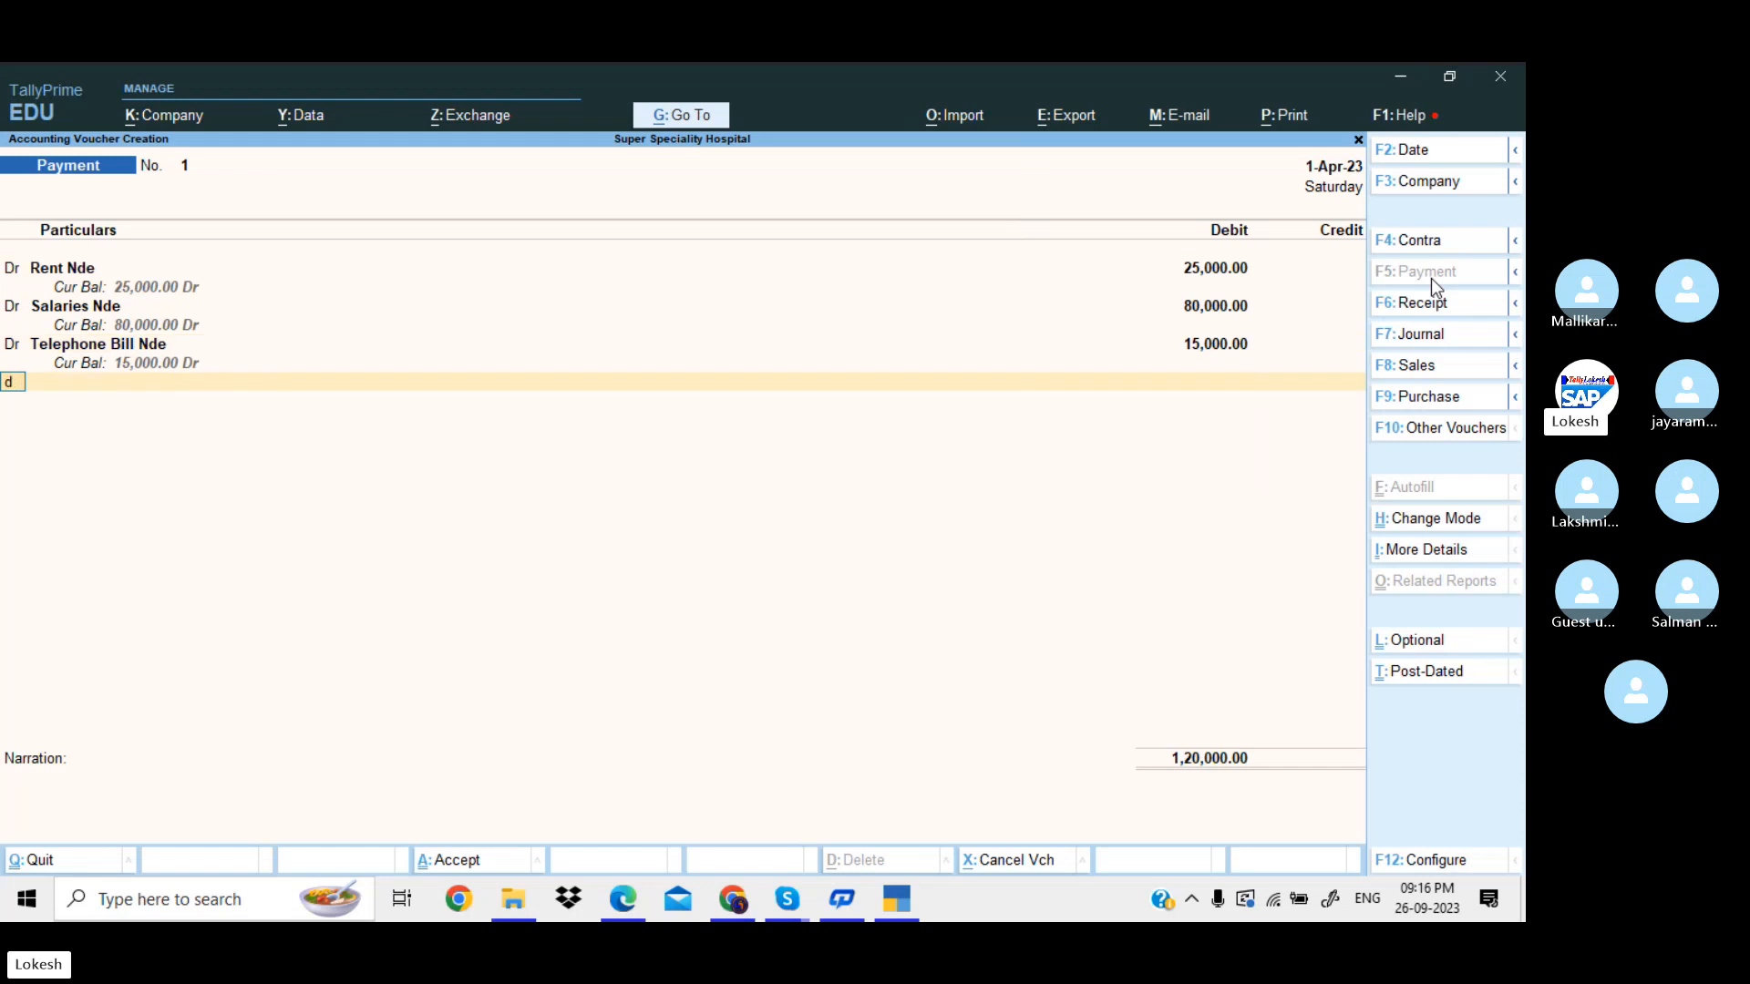
key("Return")
type("Mi")
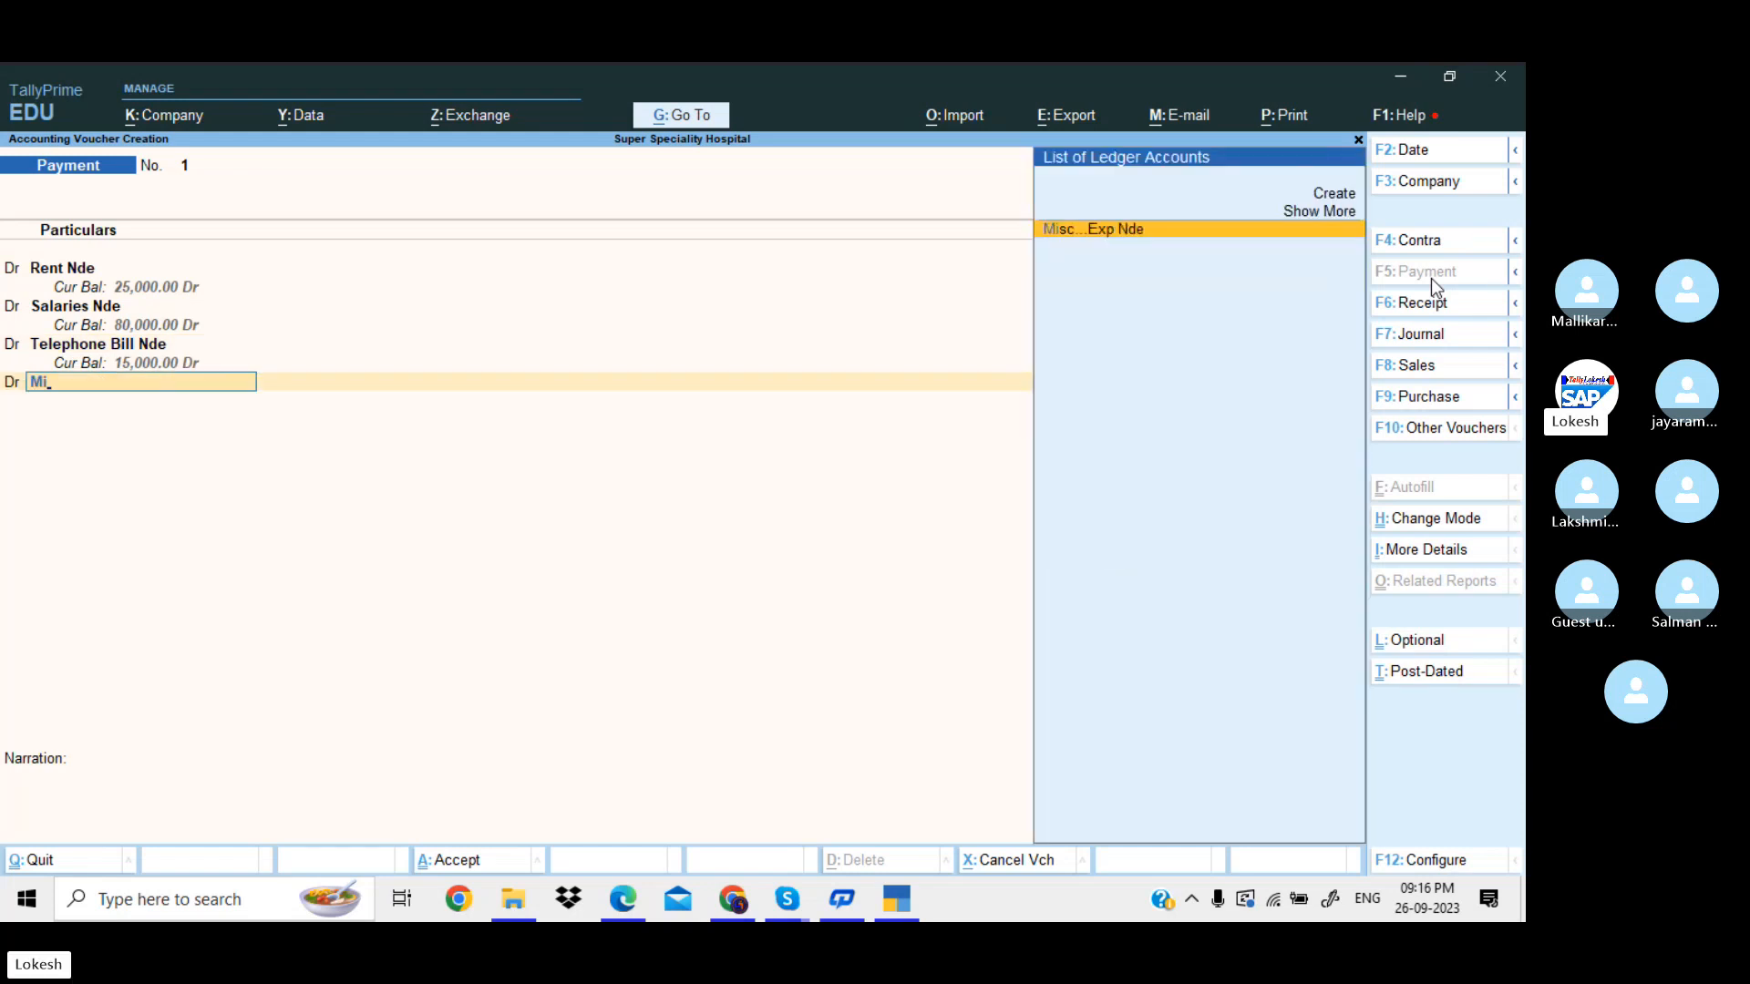
key("Return")
type("5000")
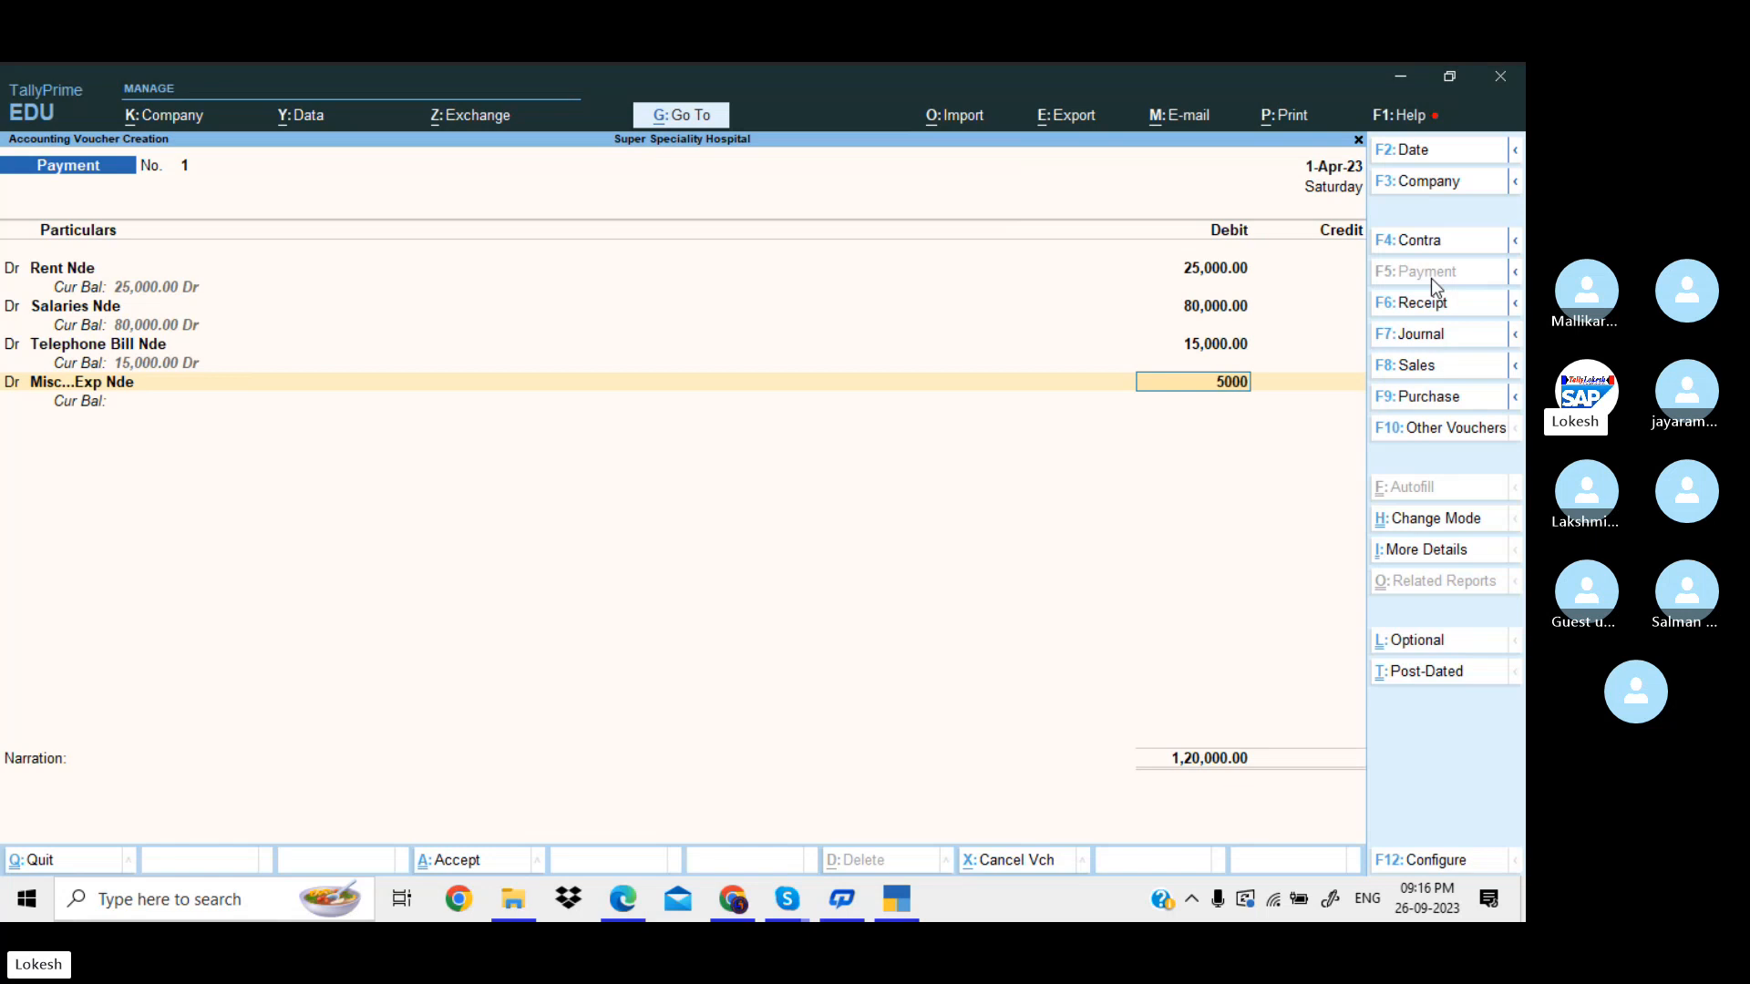
key("Return")
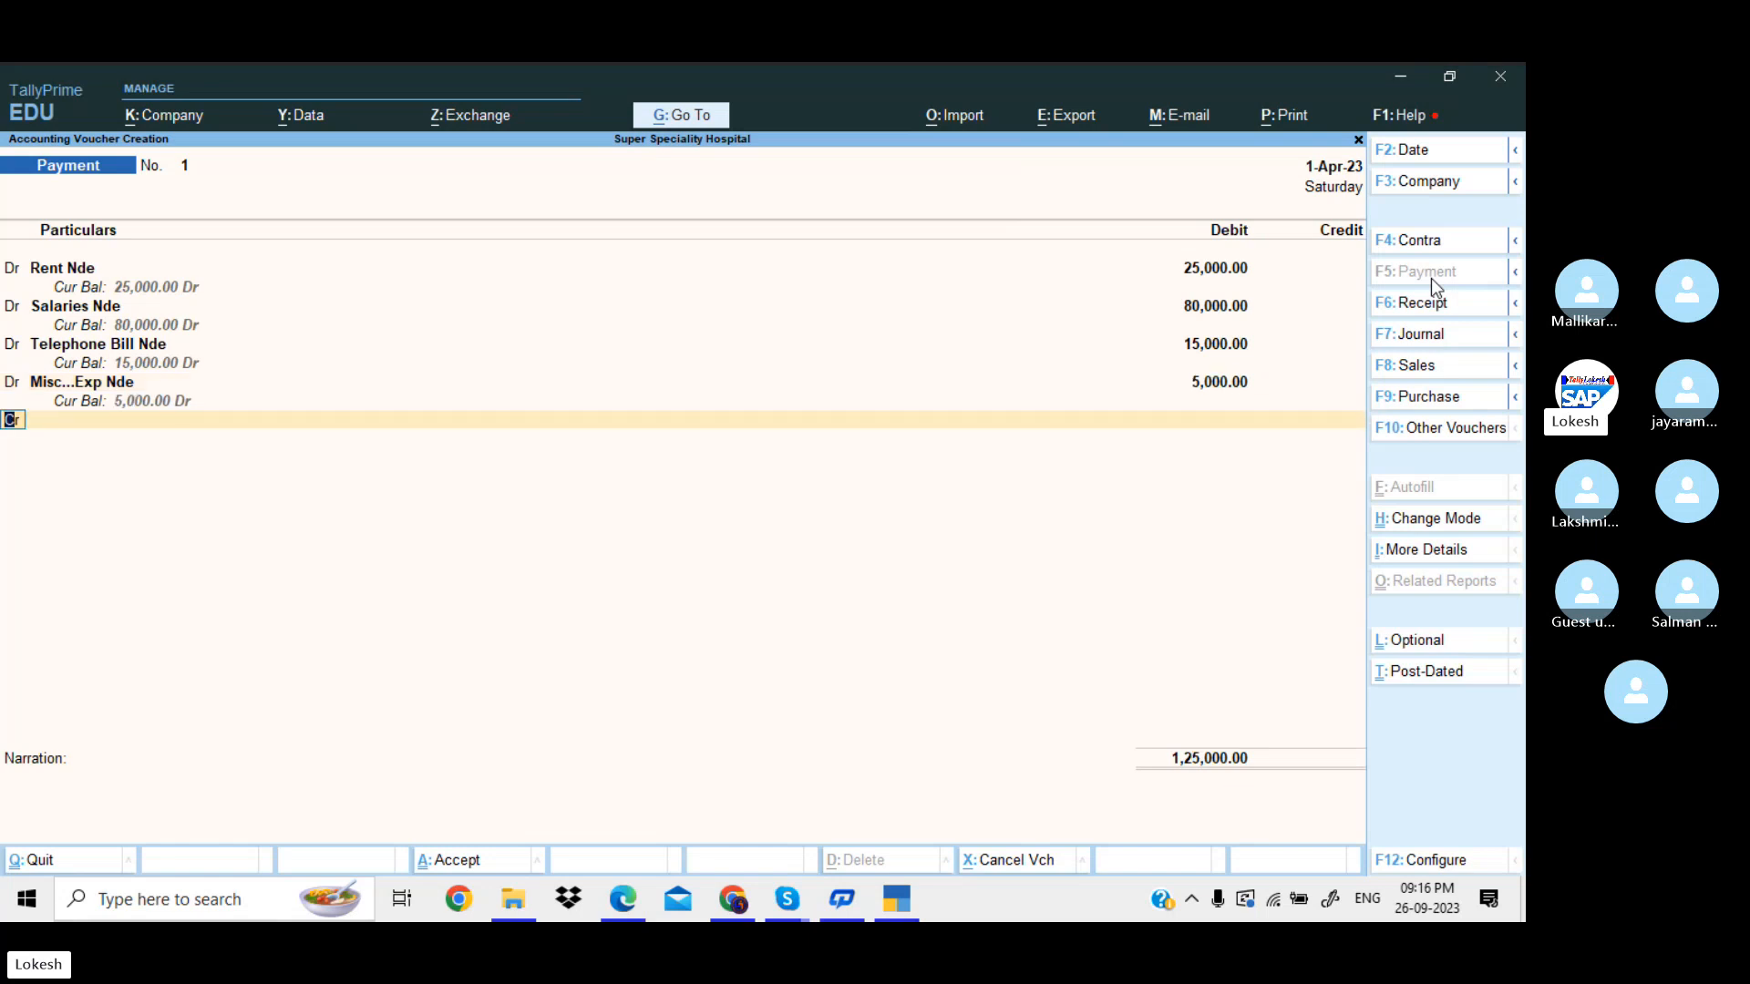
Credit Cash with 1,25,000.00 in the Neurology payment voucher and save it without a narration.
key("Return")
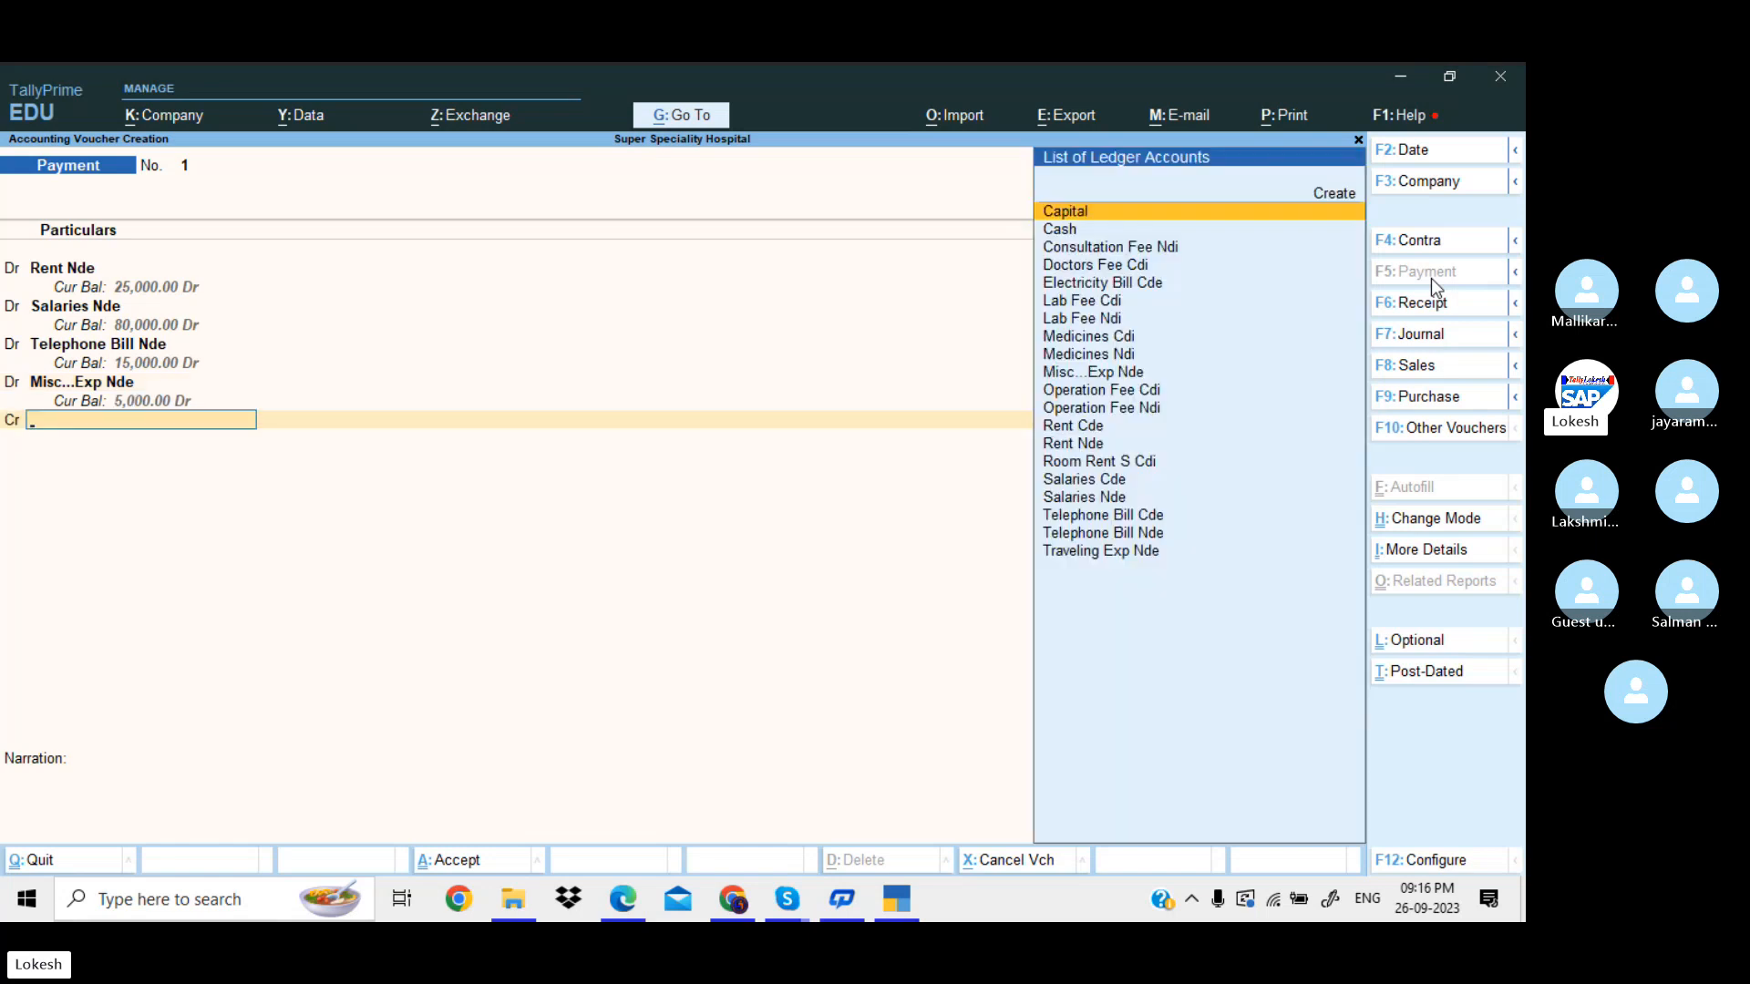
key("Down")
key("Return")
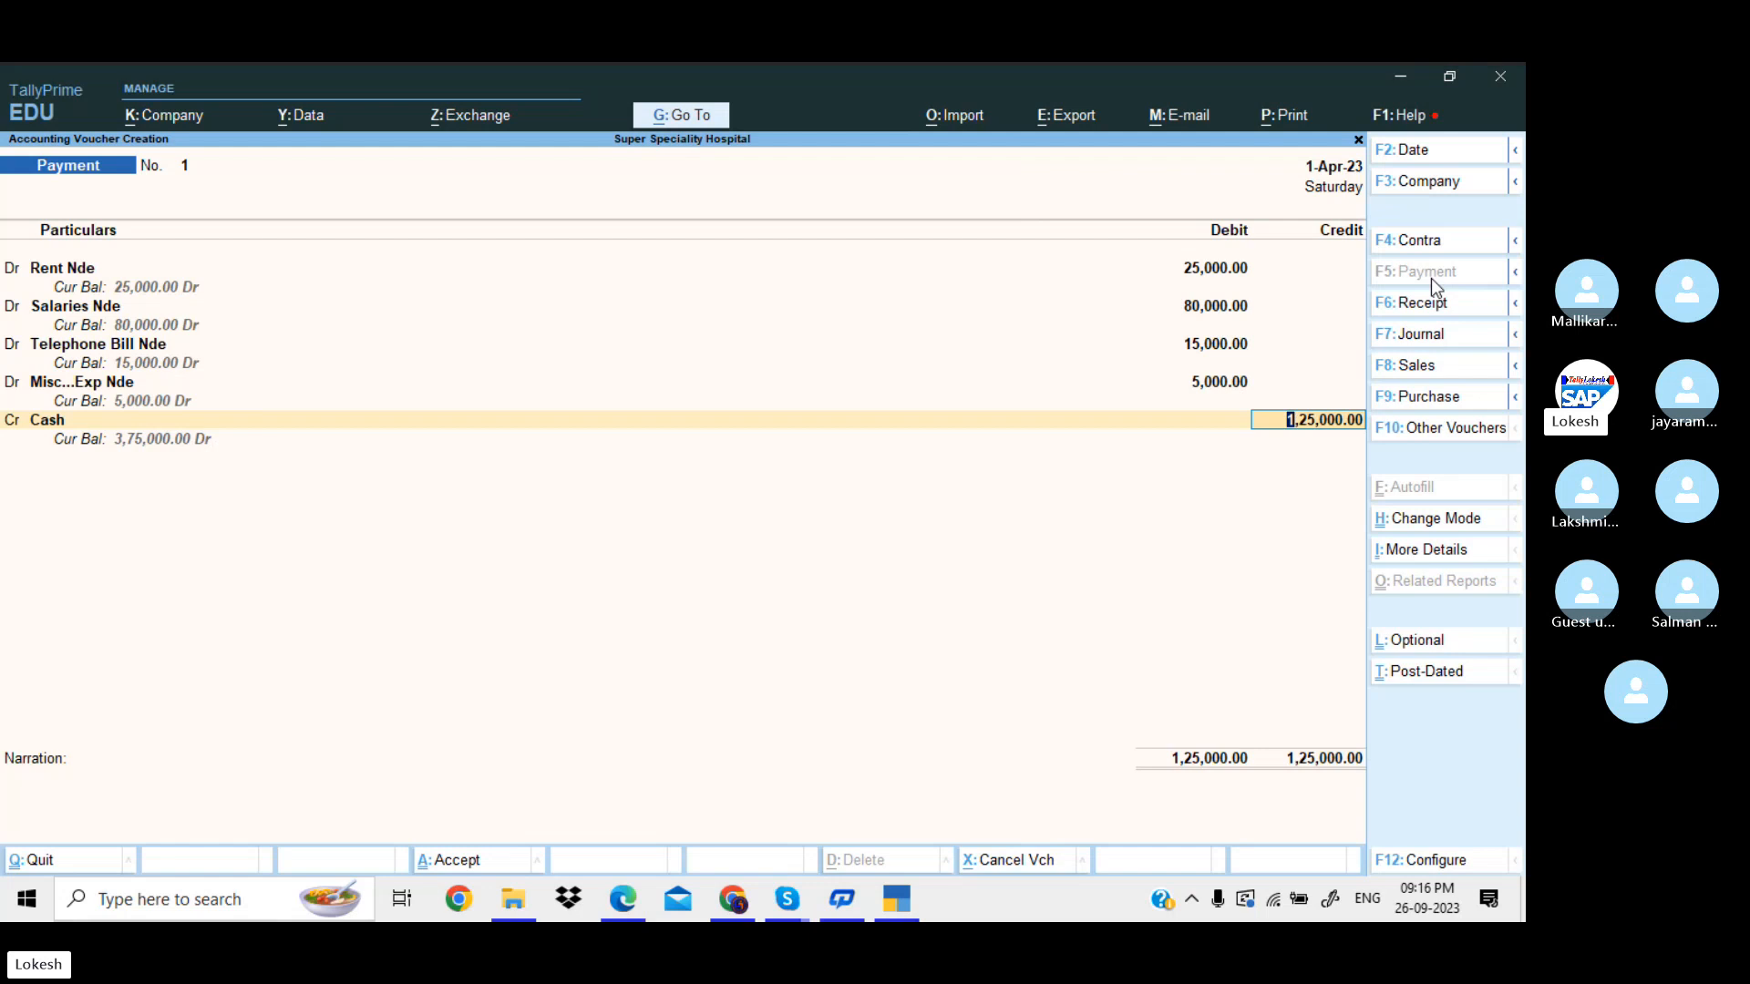
key("Return")
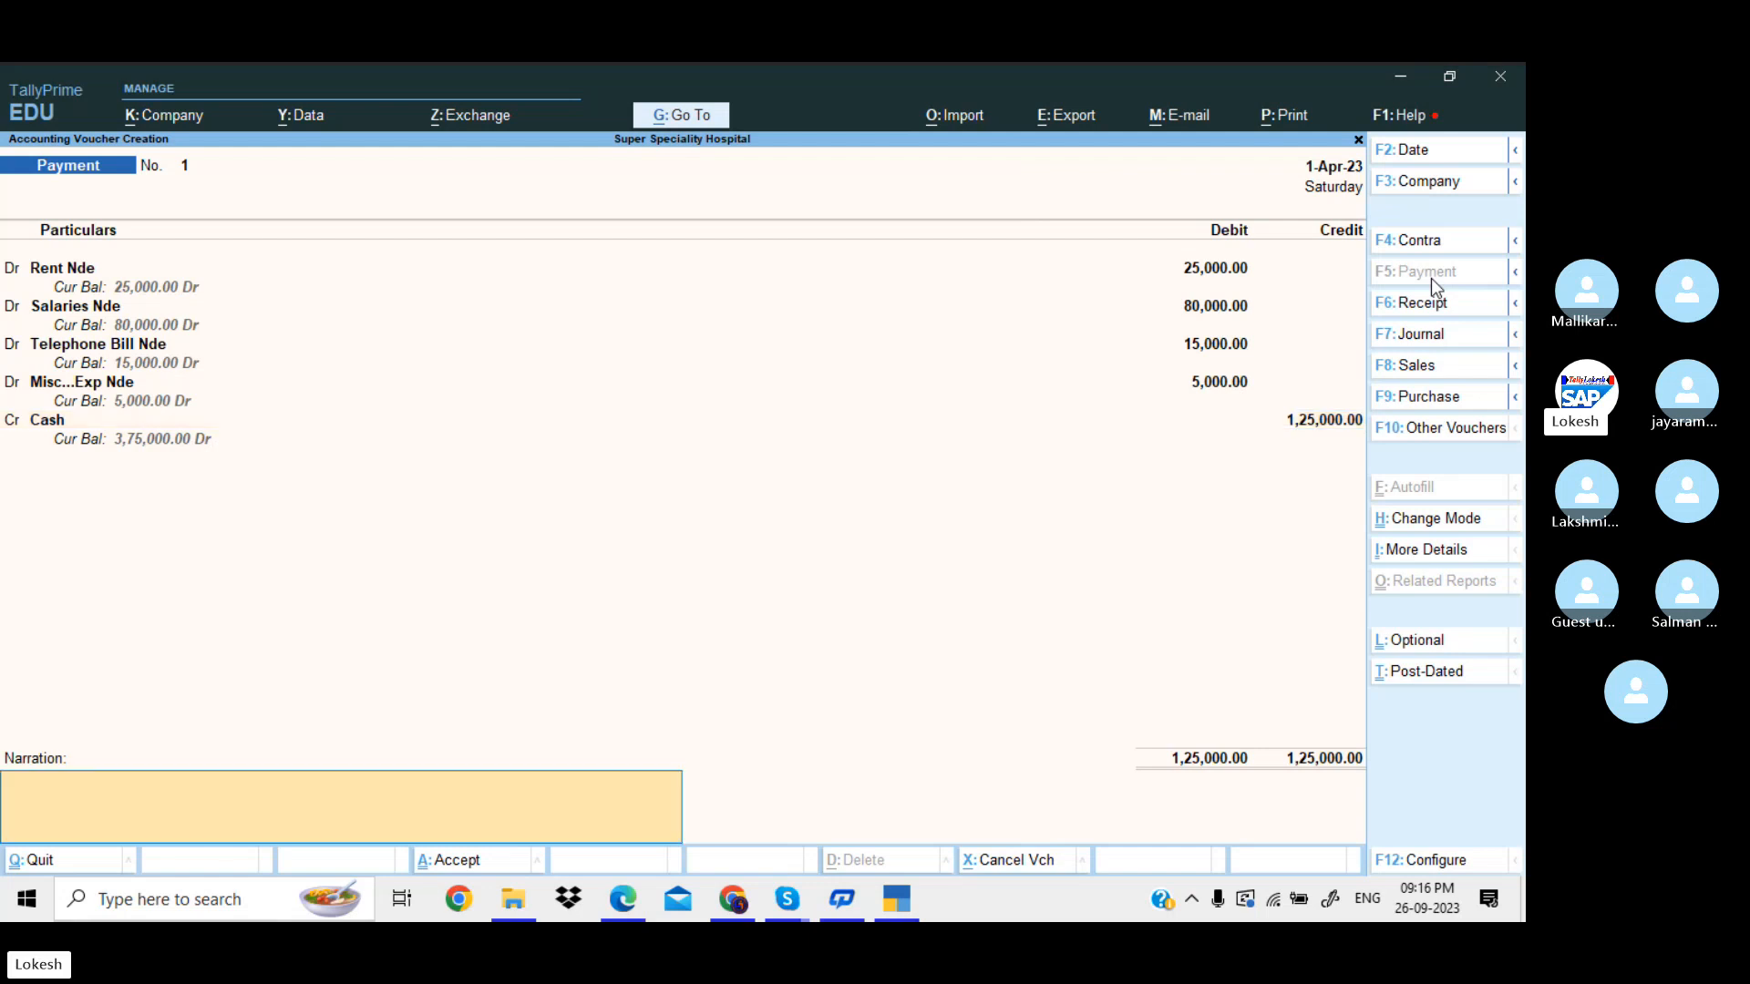
key("Return")
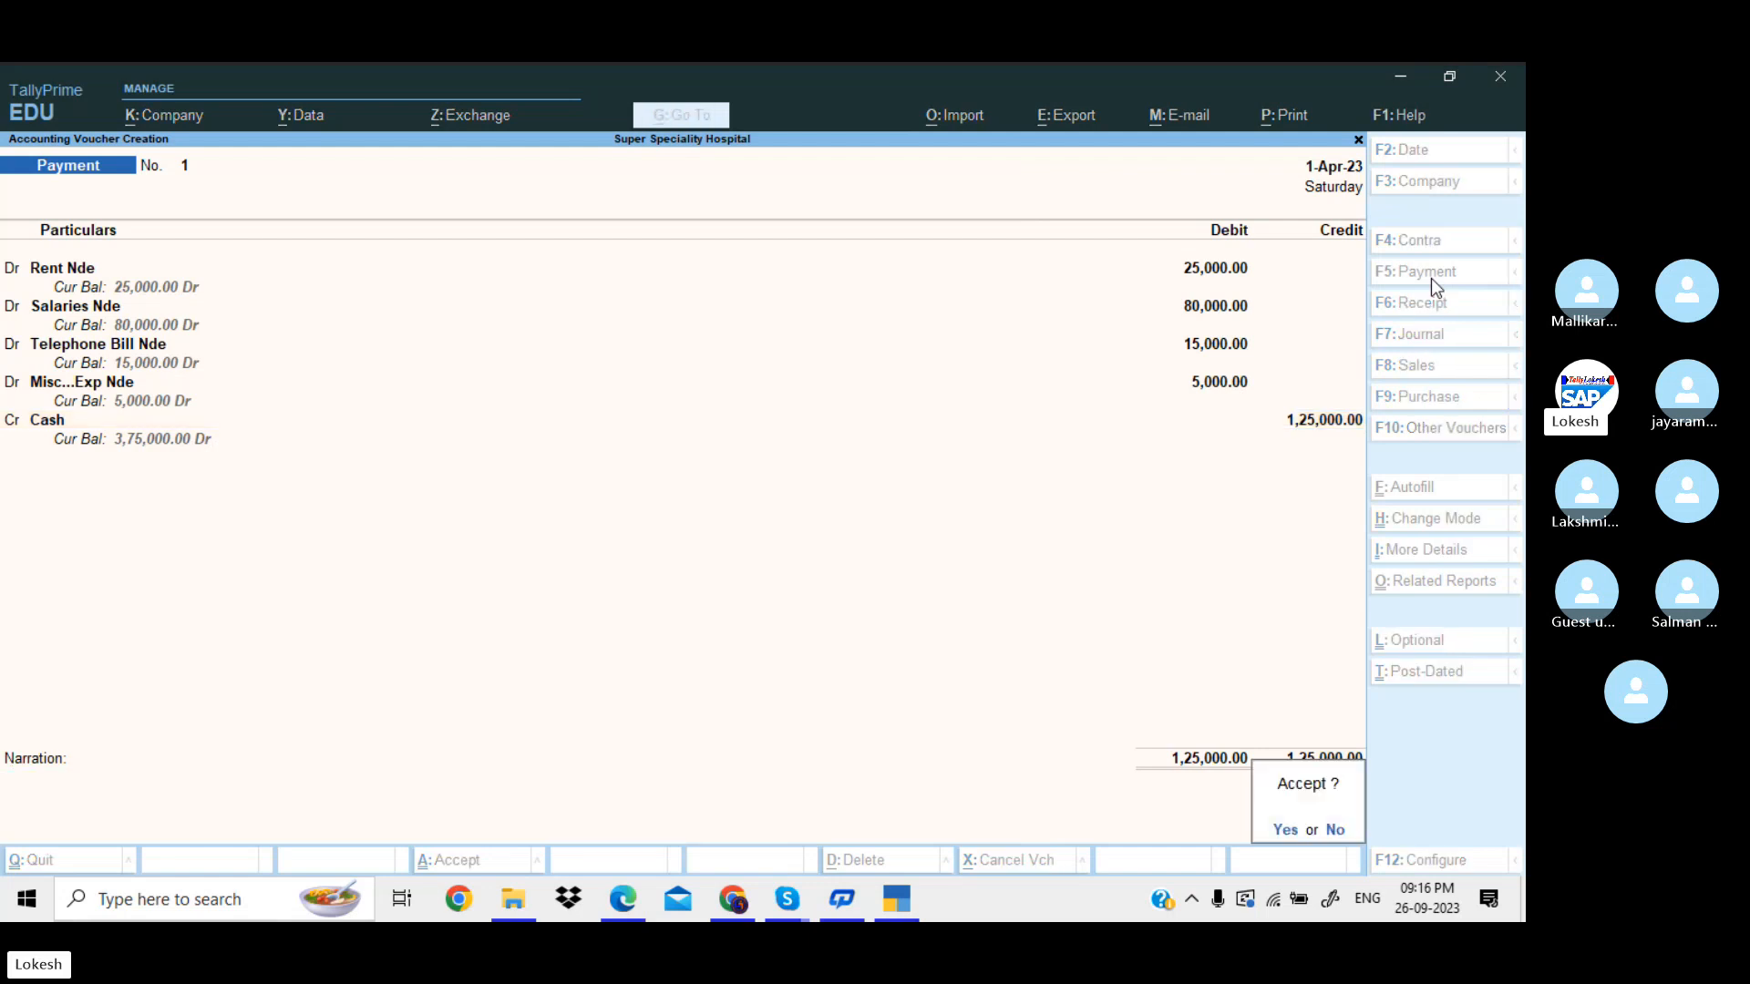
key("Return")
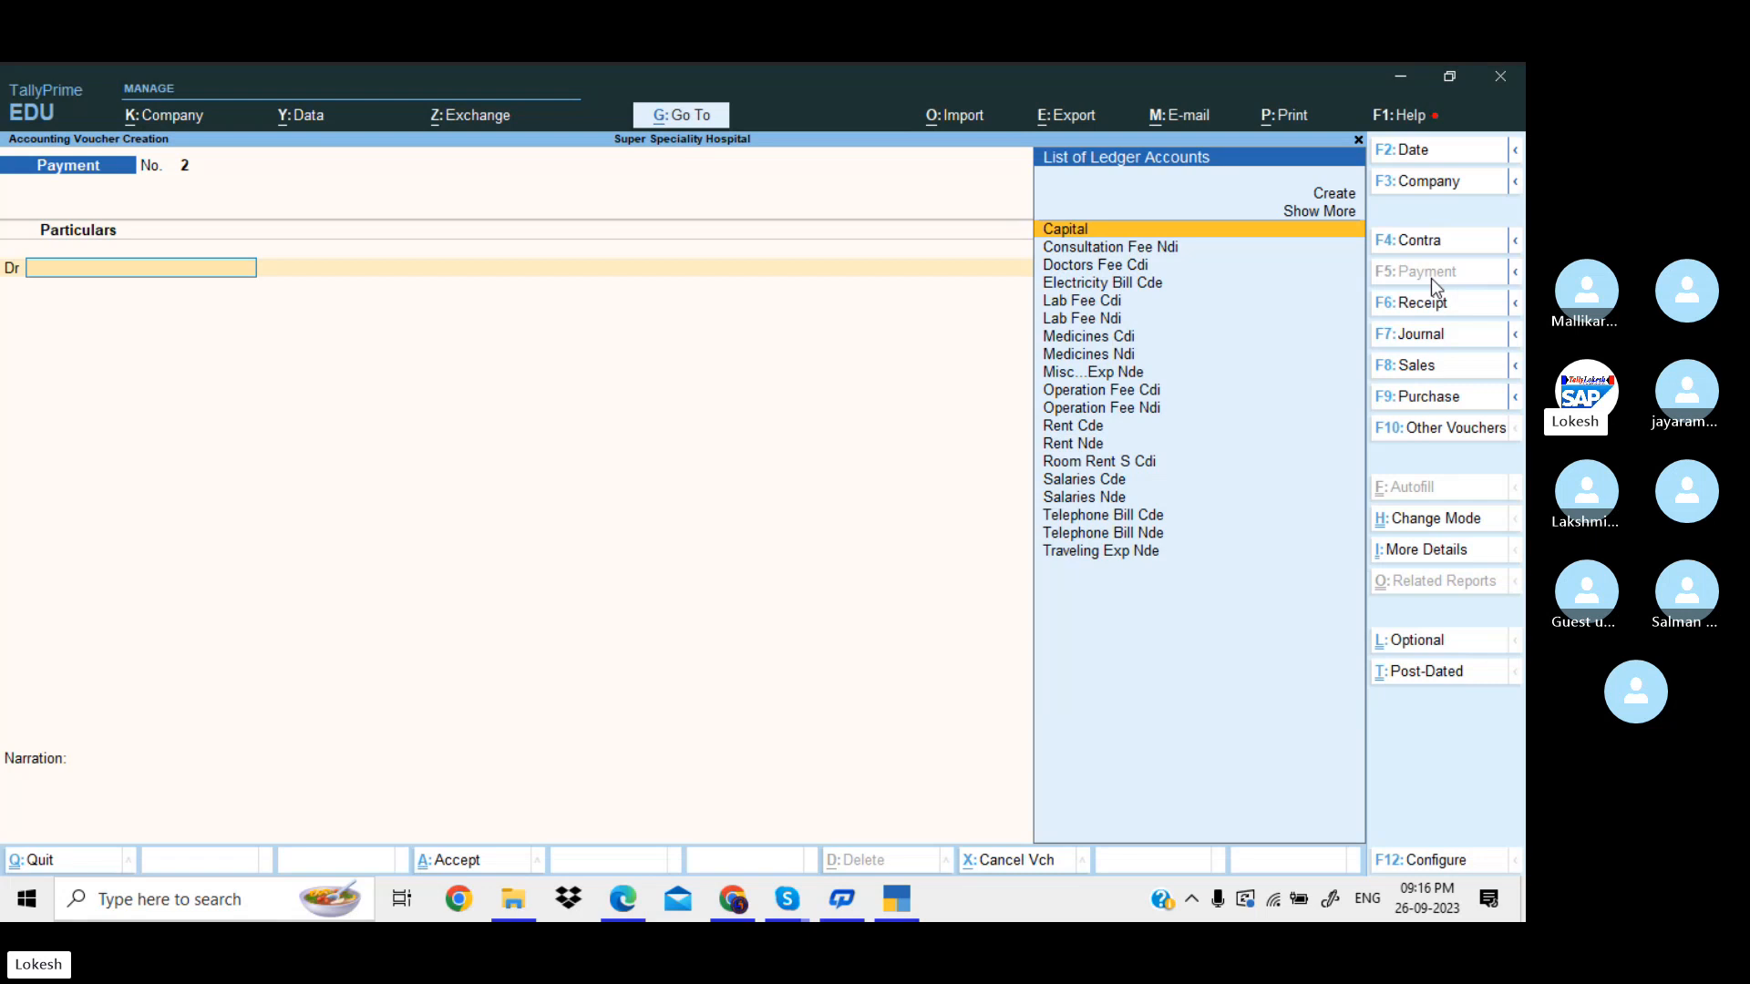
Debit Rent Cde with 15000 as the first line of the second payment voucher.
type("Re")
key("Down")
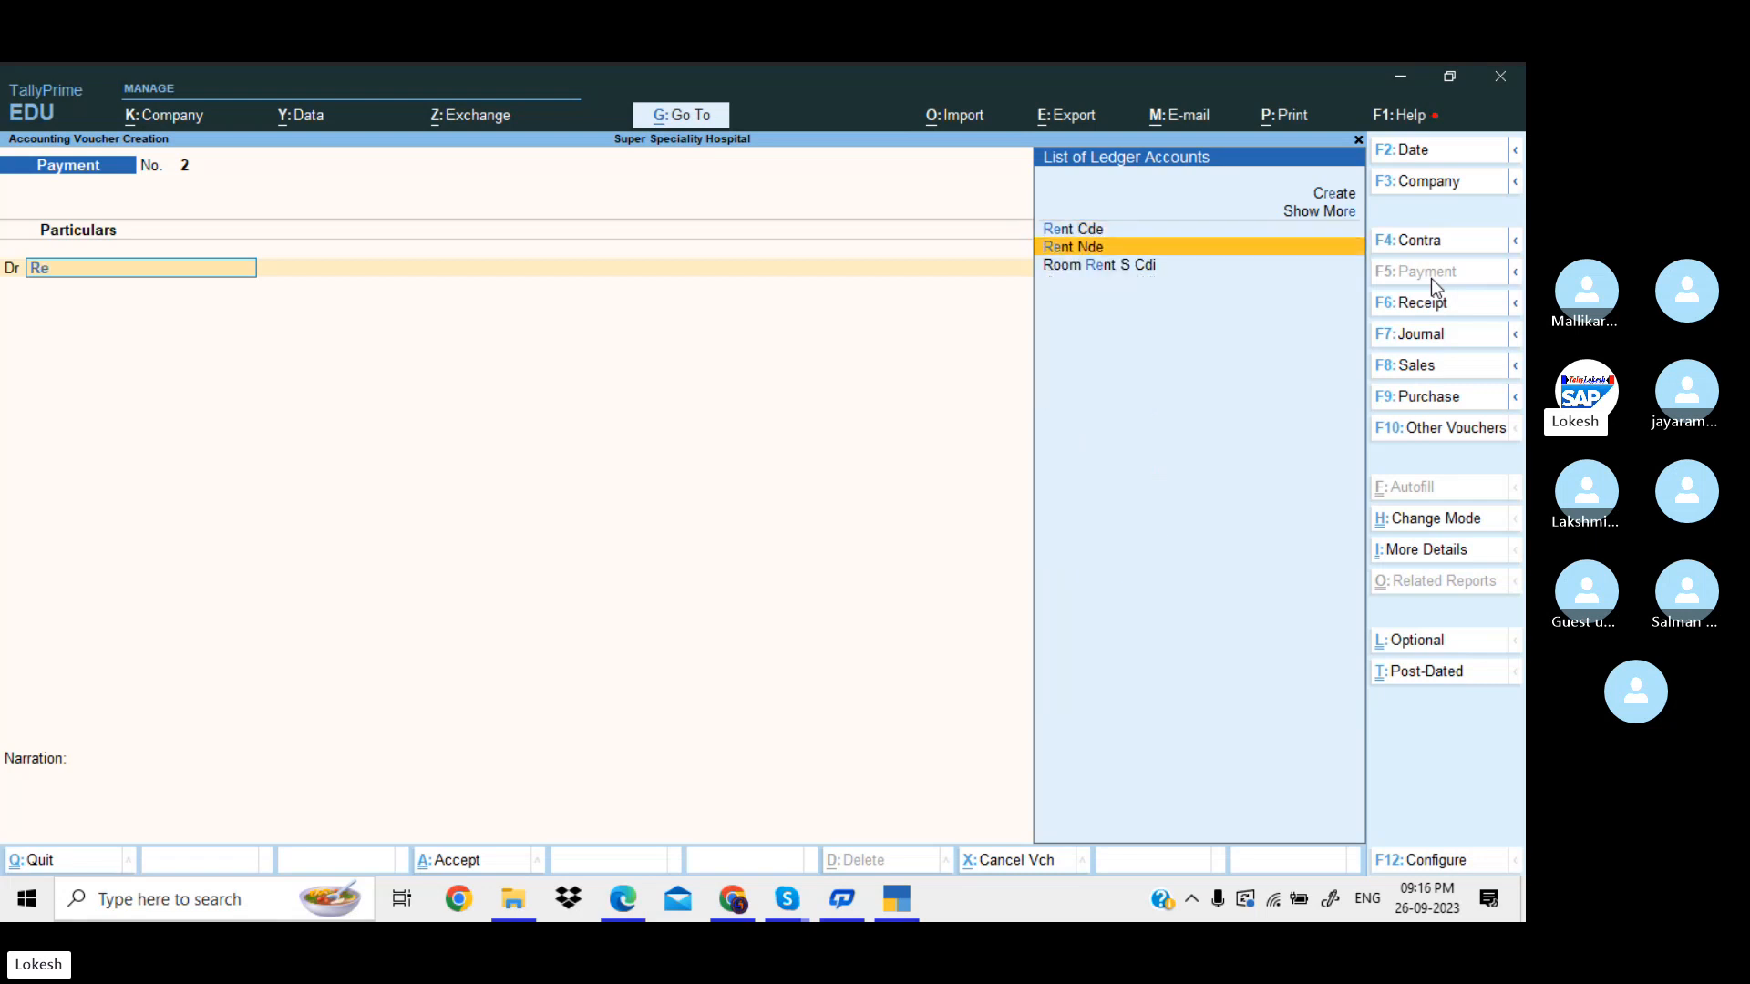
key("Up")
key("Return")
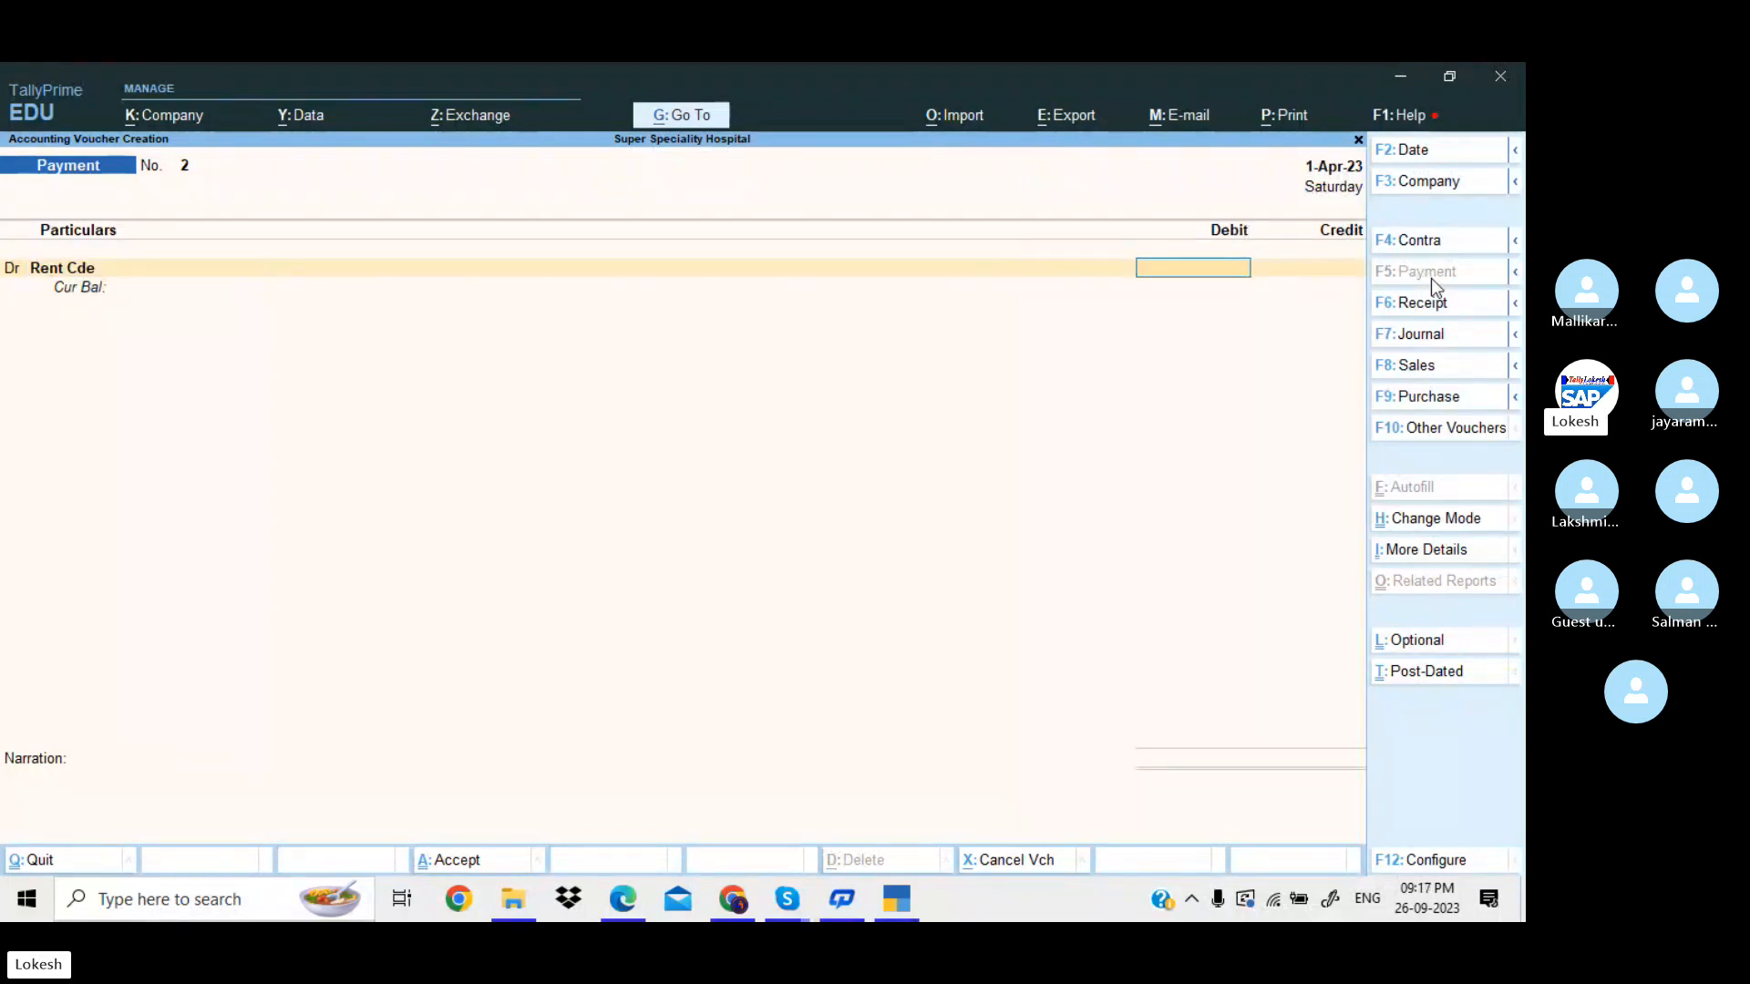
type("15,")
type("000")
key("Return")
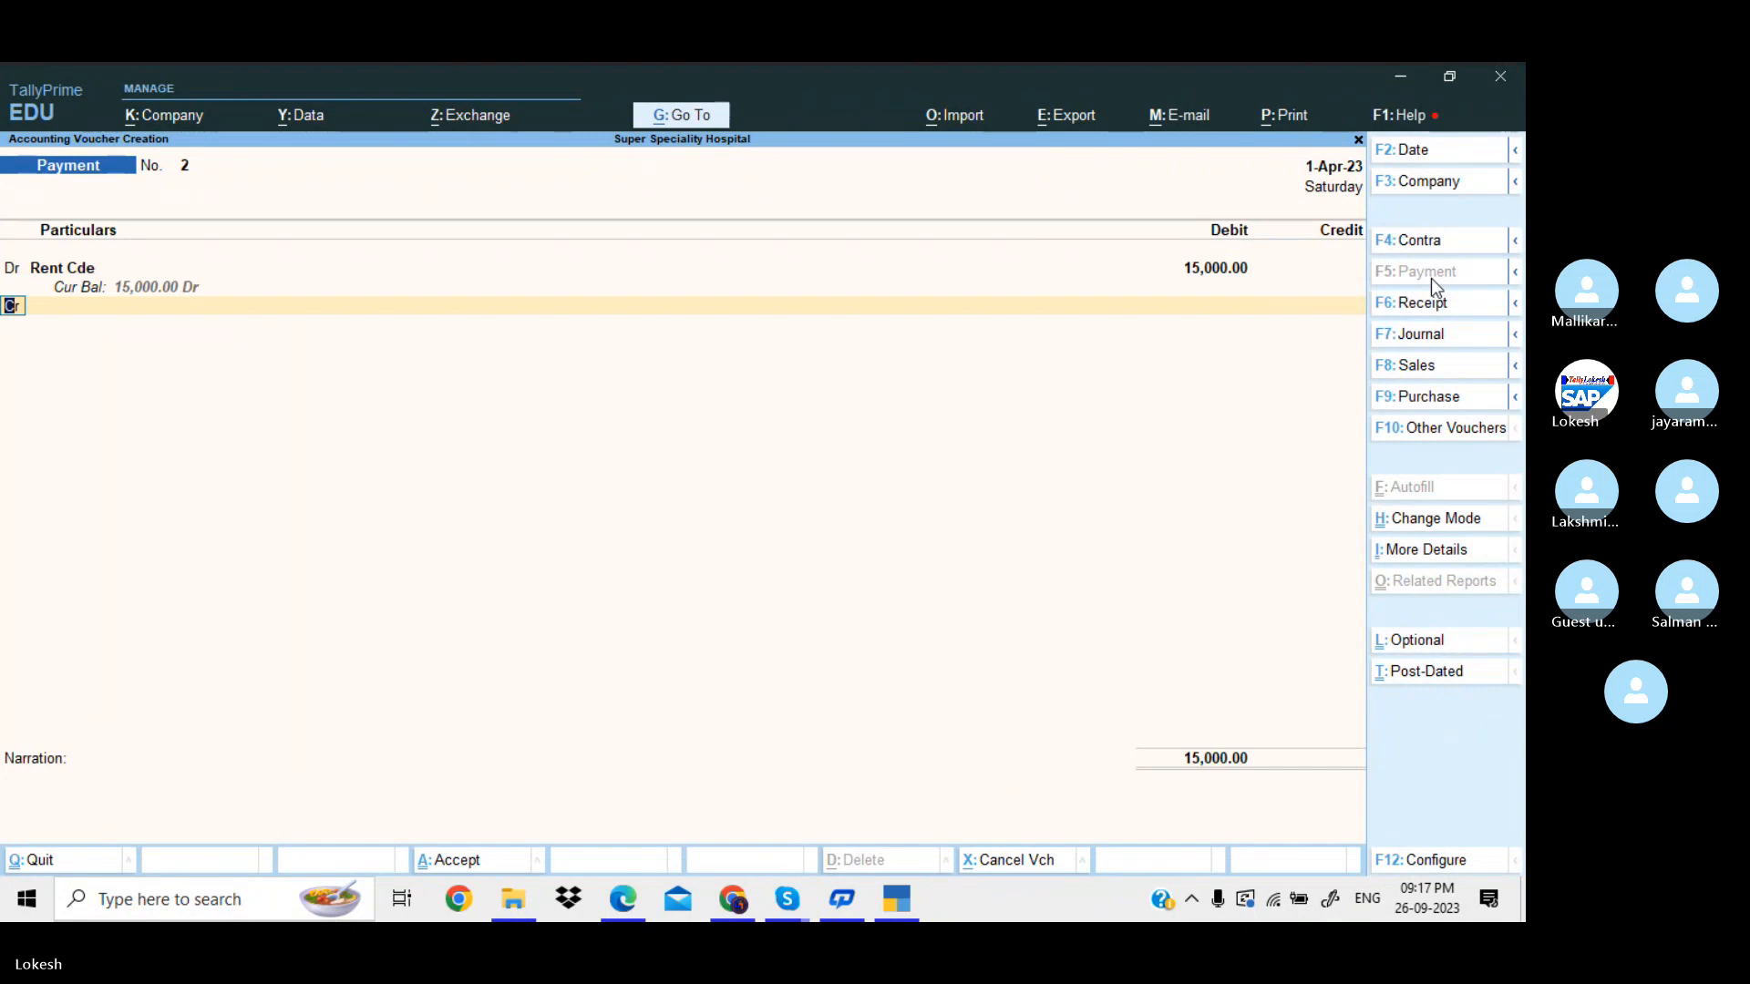
Add a debit line for Salaries Cde of 20000 to the second payment voucher.
type("d")
key("Return")
type("Sa")
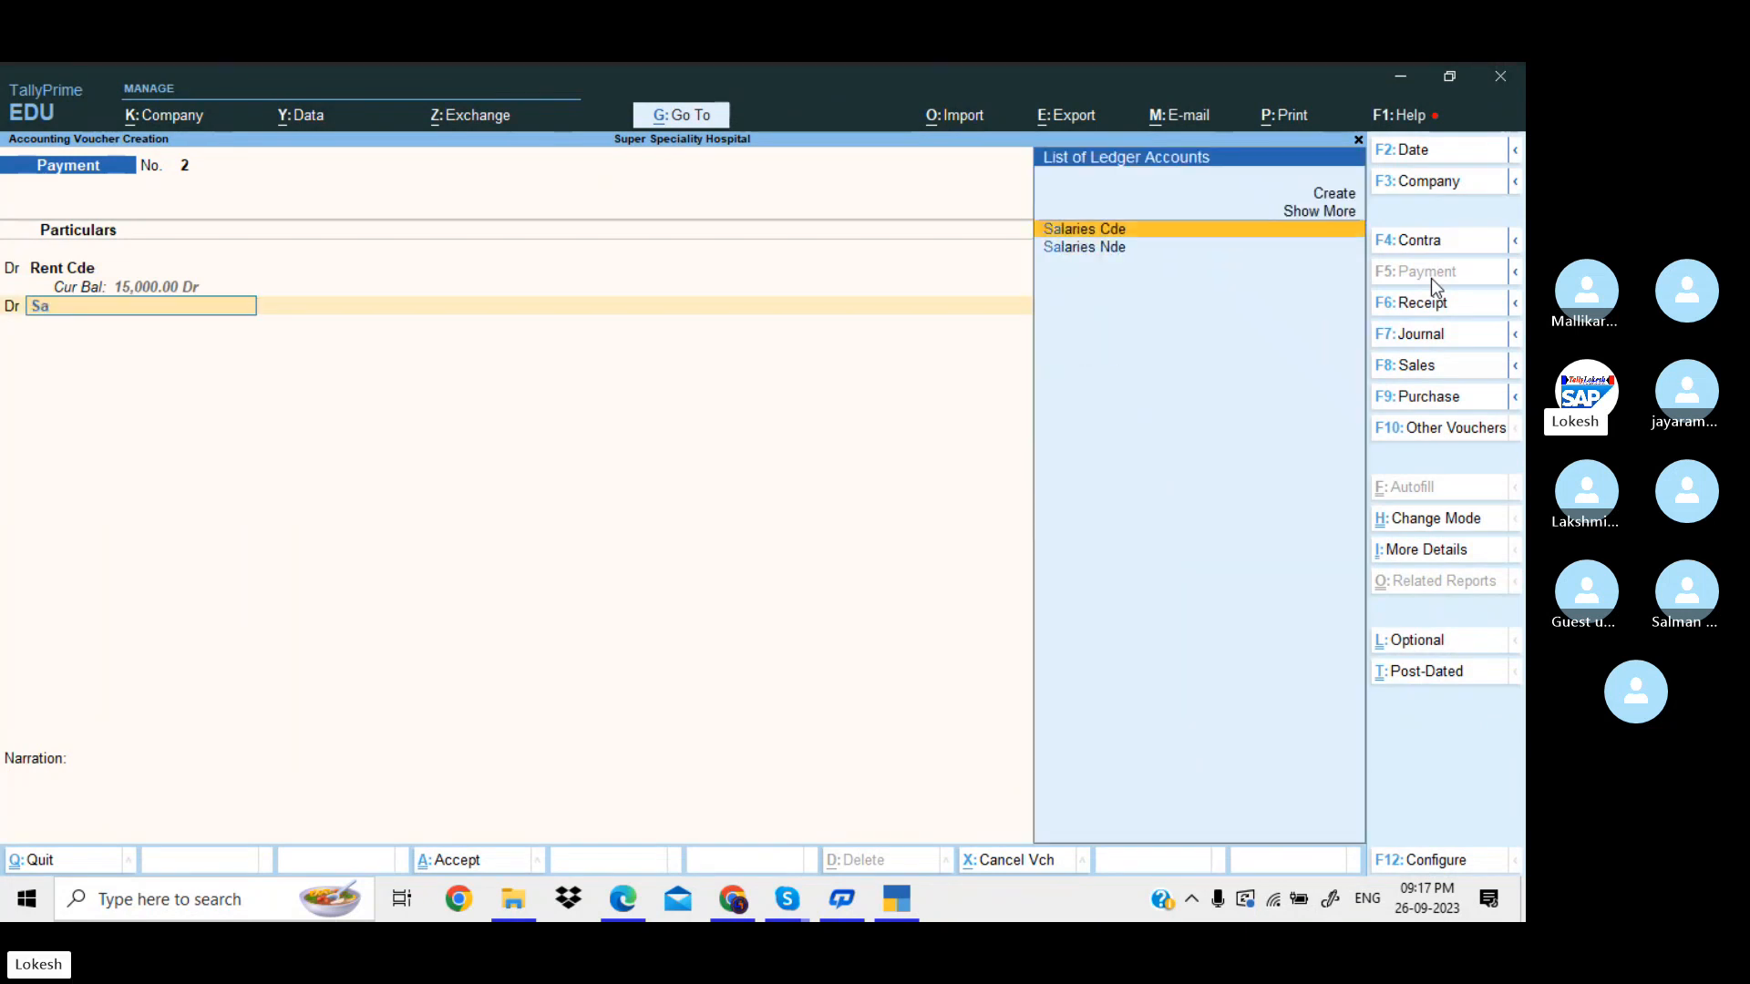
key("Return")
type("5")
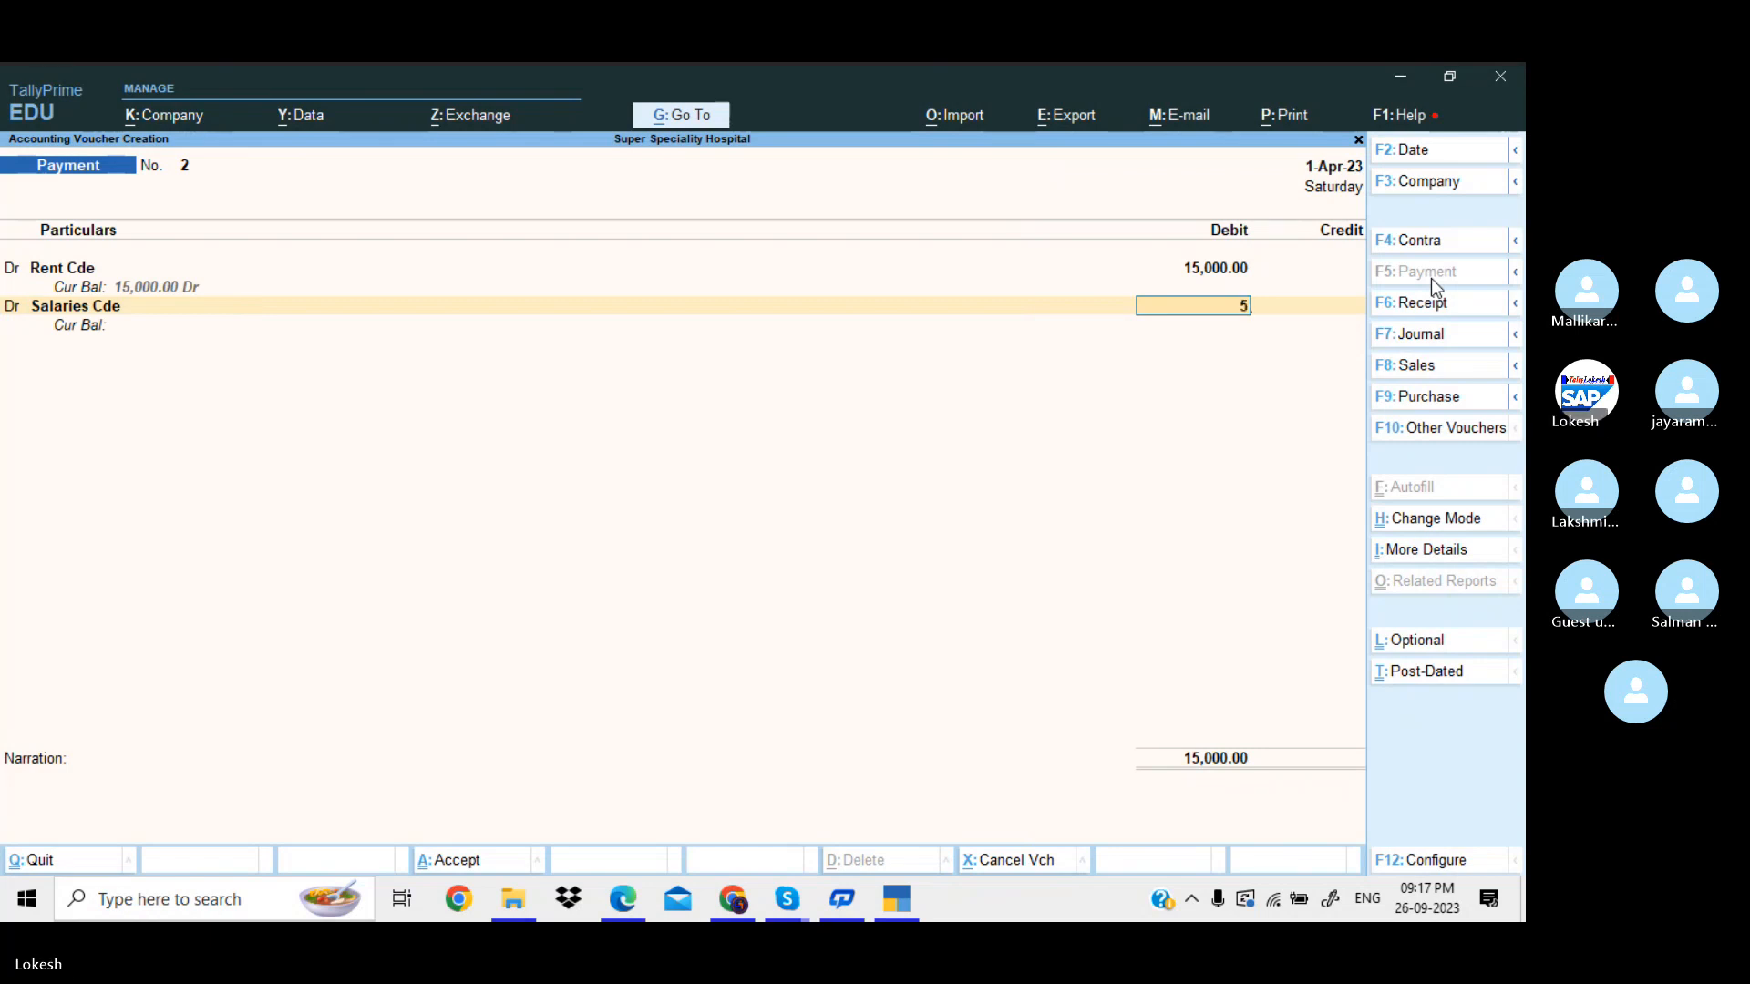
key("BackSpace")
type("20000")
key("Return")
Add a debit line for Telephone Bill Cde of 10,000 to the payment voucher.
type("d")
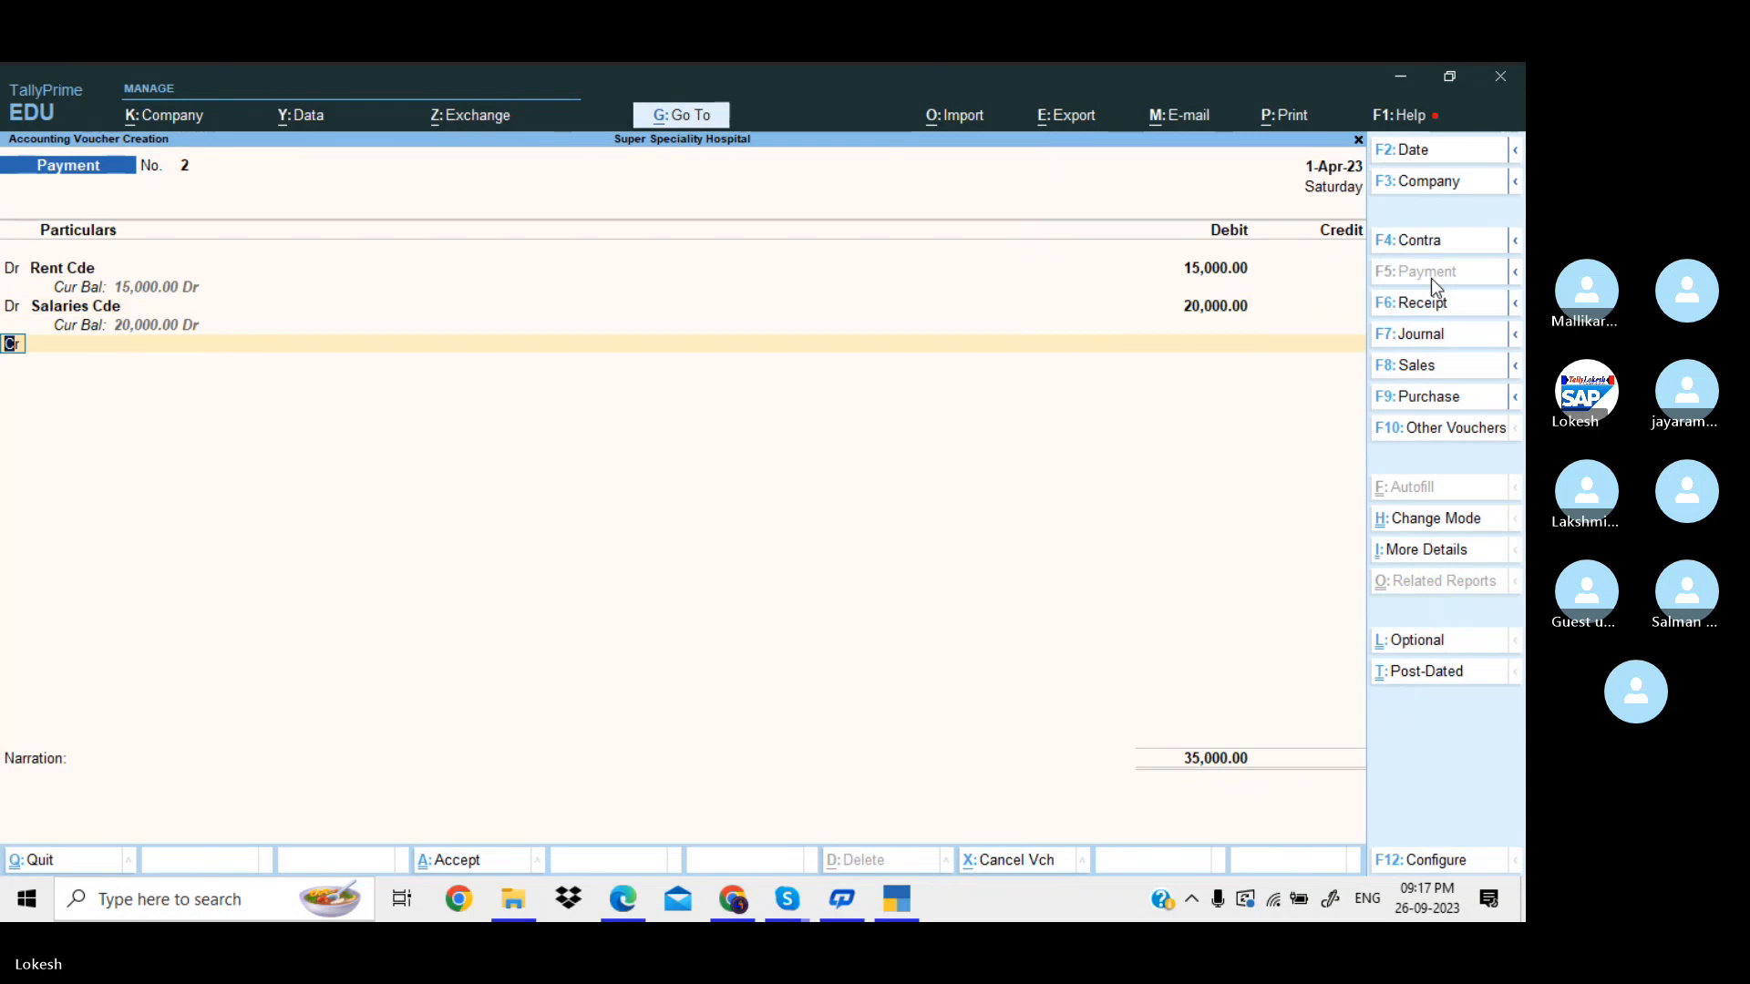
key("Return")
type("Te")
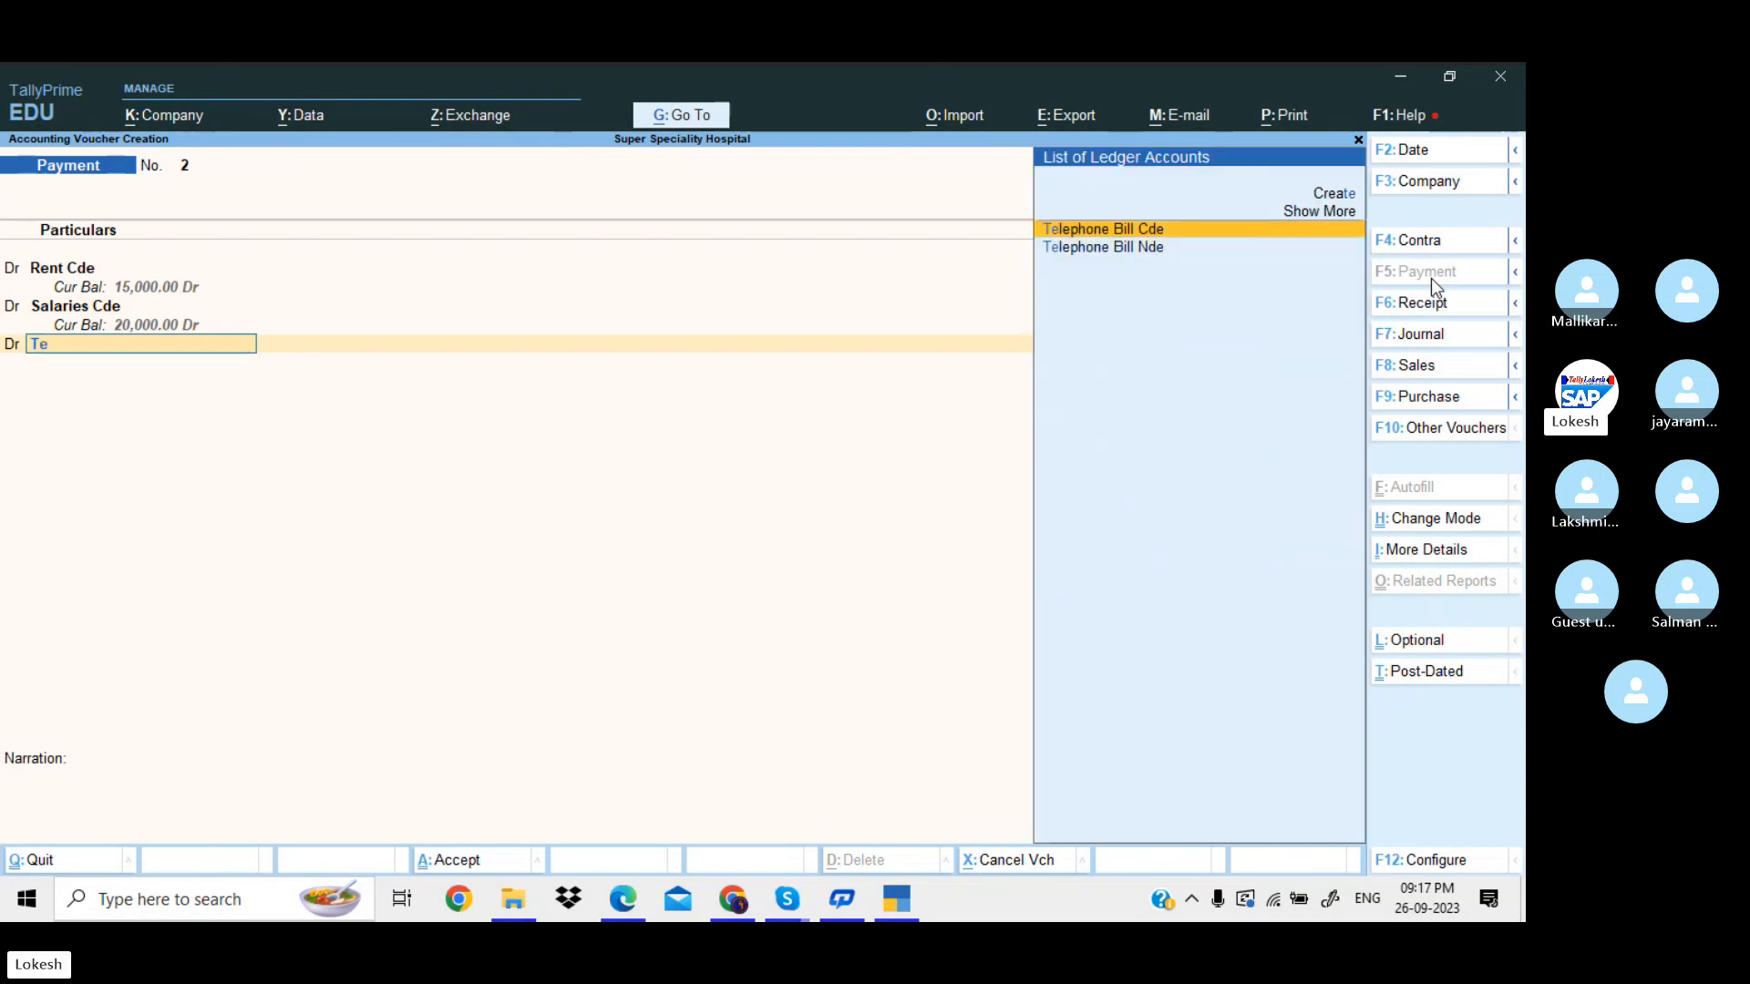
key("Return")
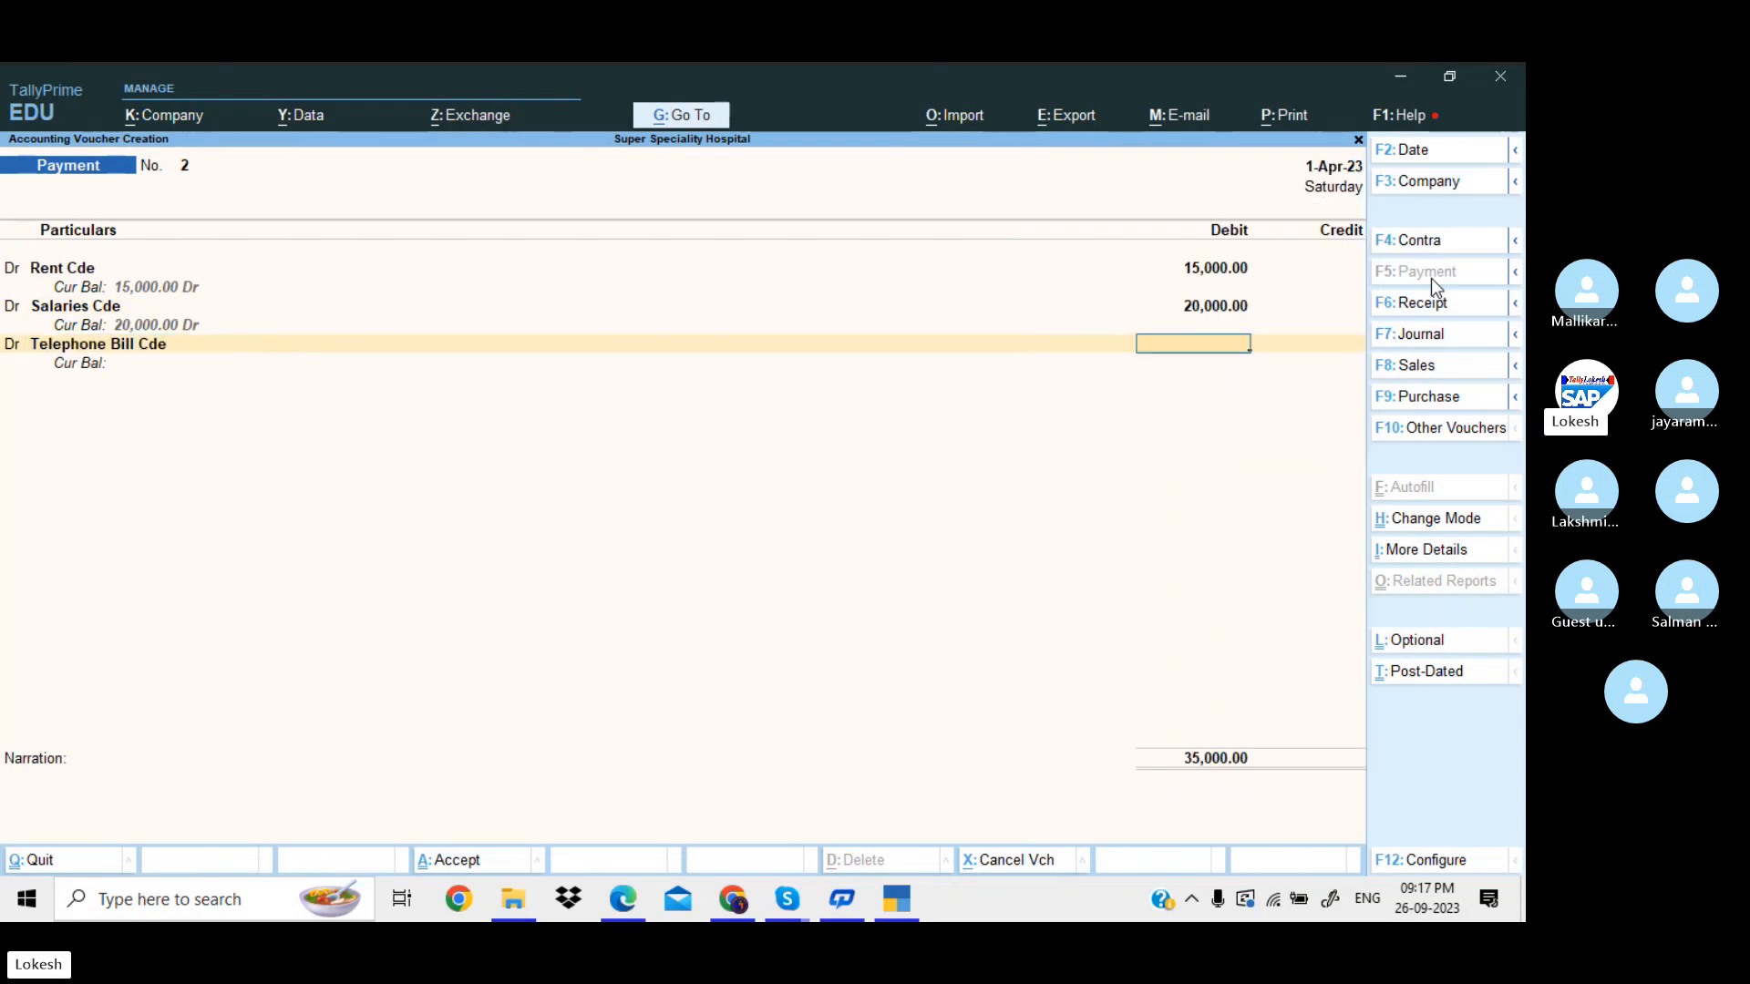
type("10,000")
key("Return")
Add a debit line for Electricity Bill Cde of 5000 to the payment voucher.
type("d")
key("Return")
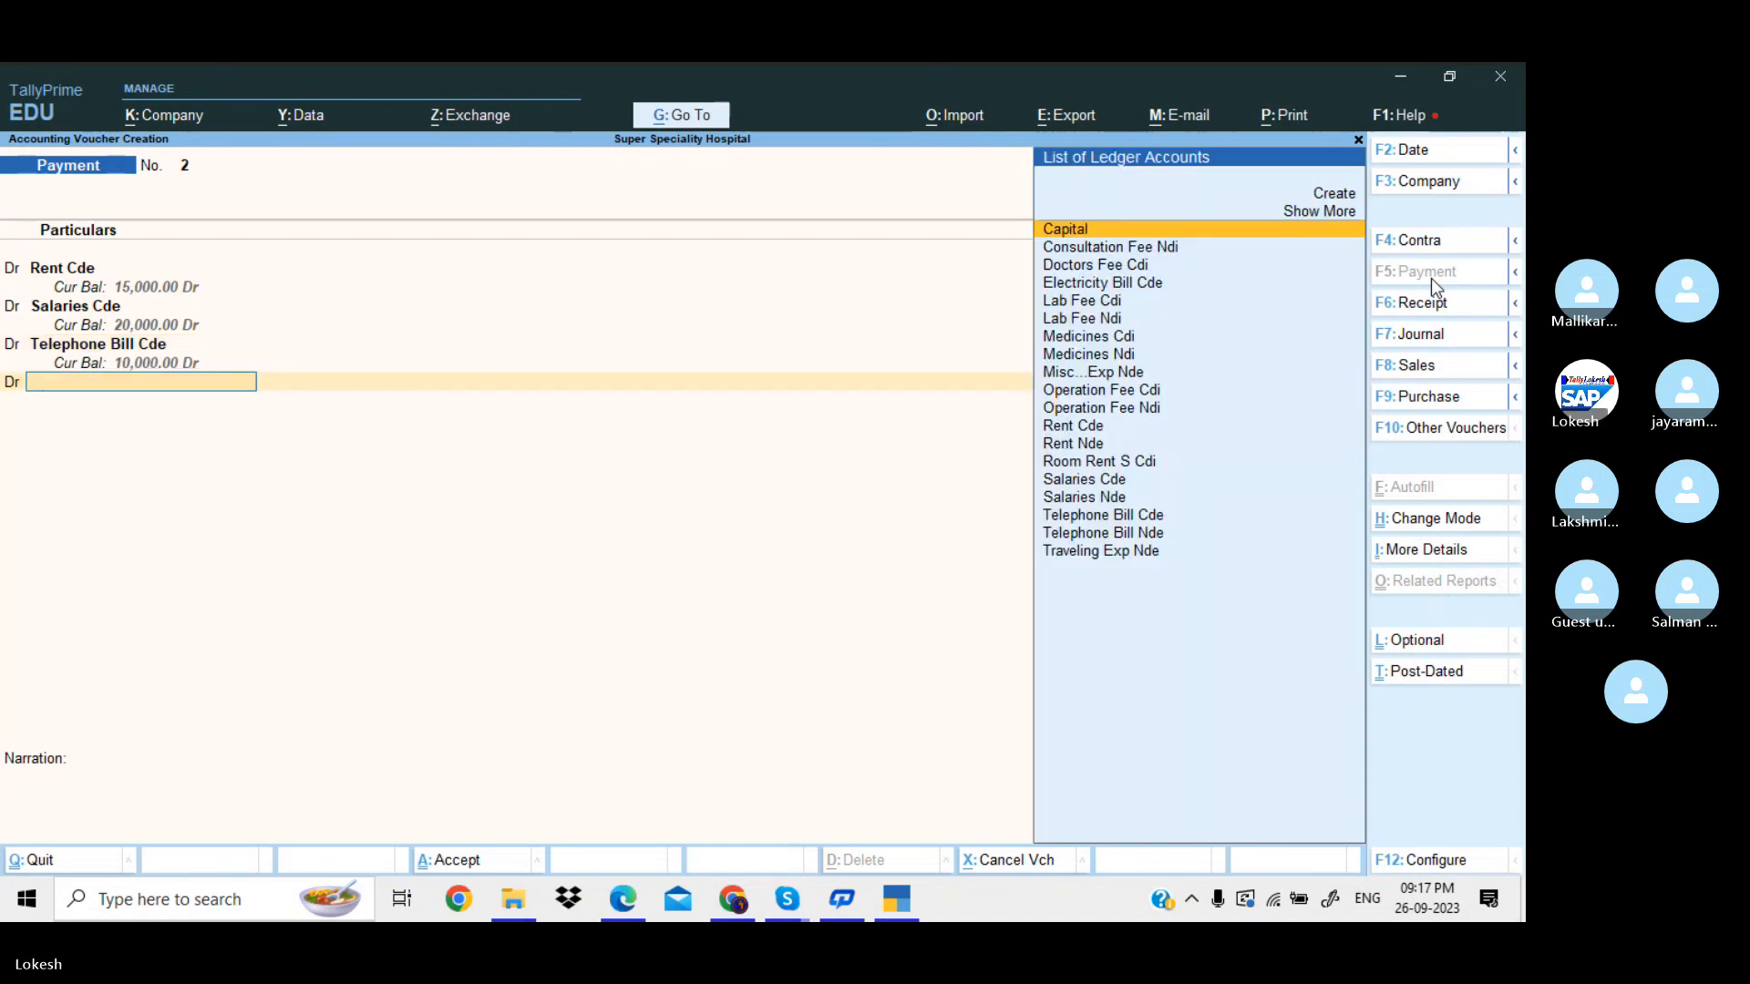
type("el")
key("Return")
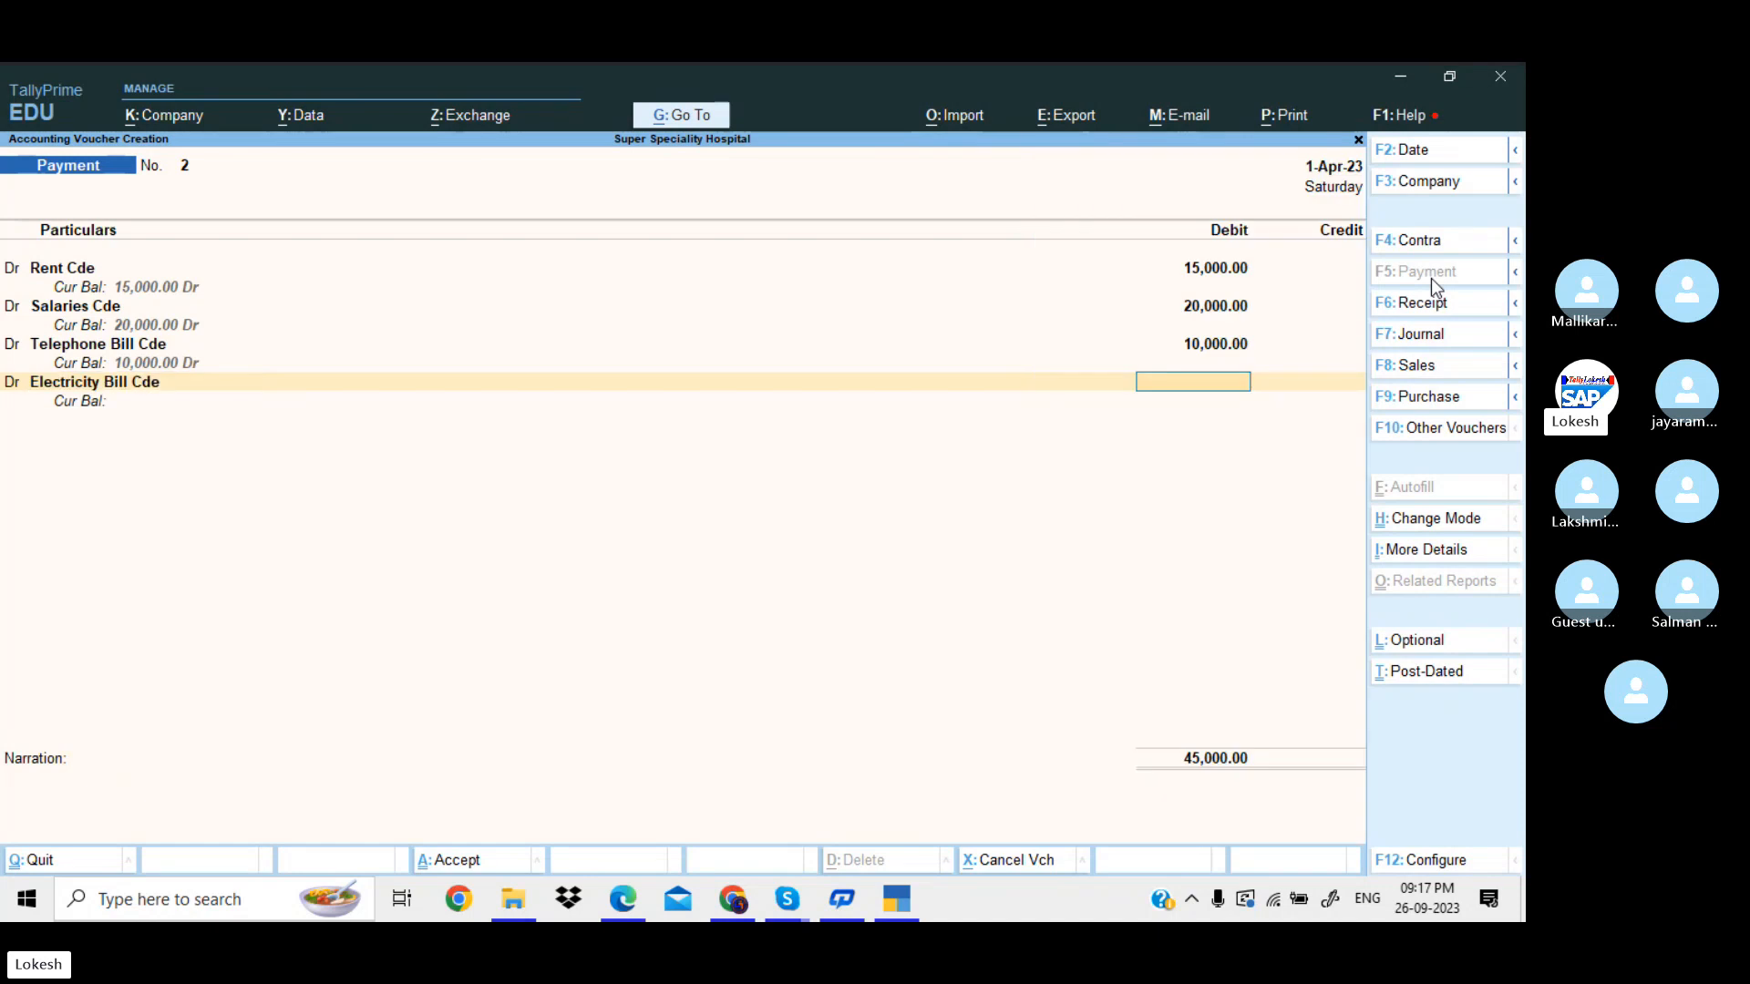
type("5000")
key("Return")
Add a debit line for Traveling Exp Nde of 7000 to the payment voucher.
type("d")
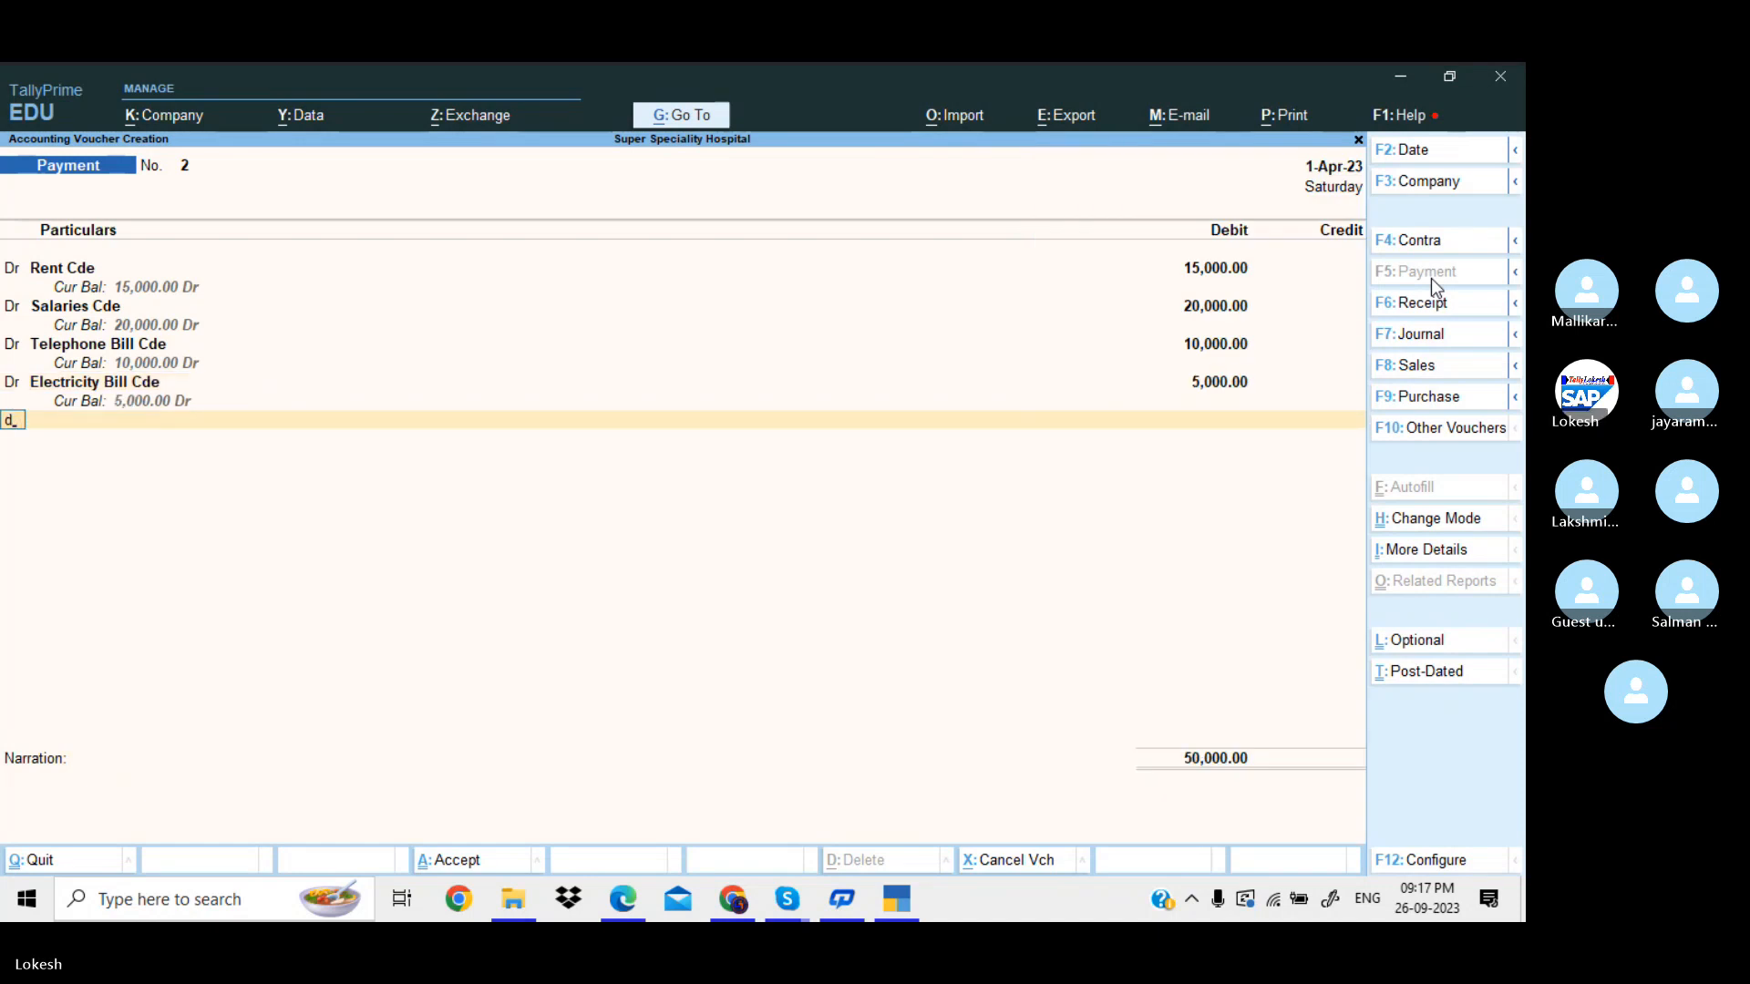
key("Return")
type("tr")
key("Return")
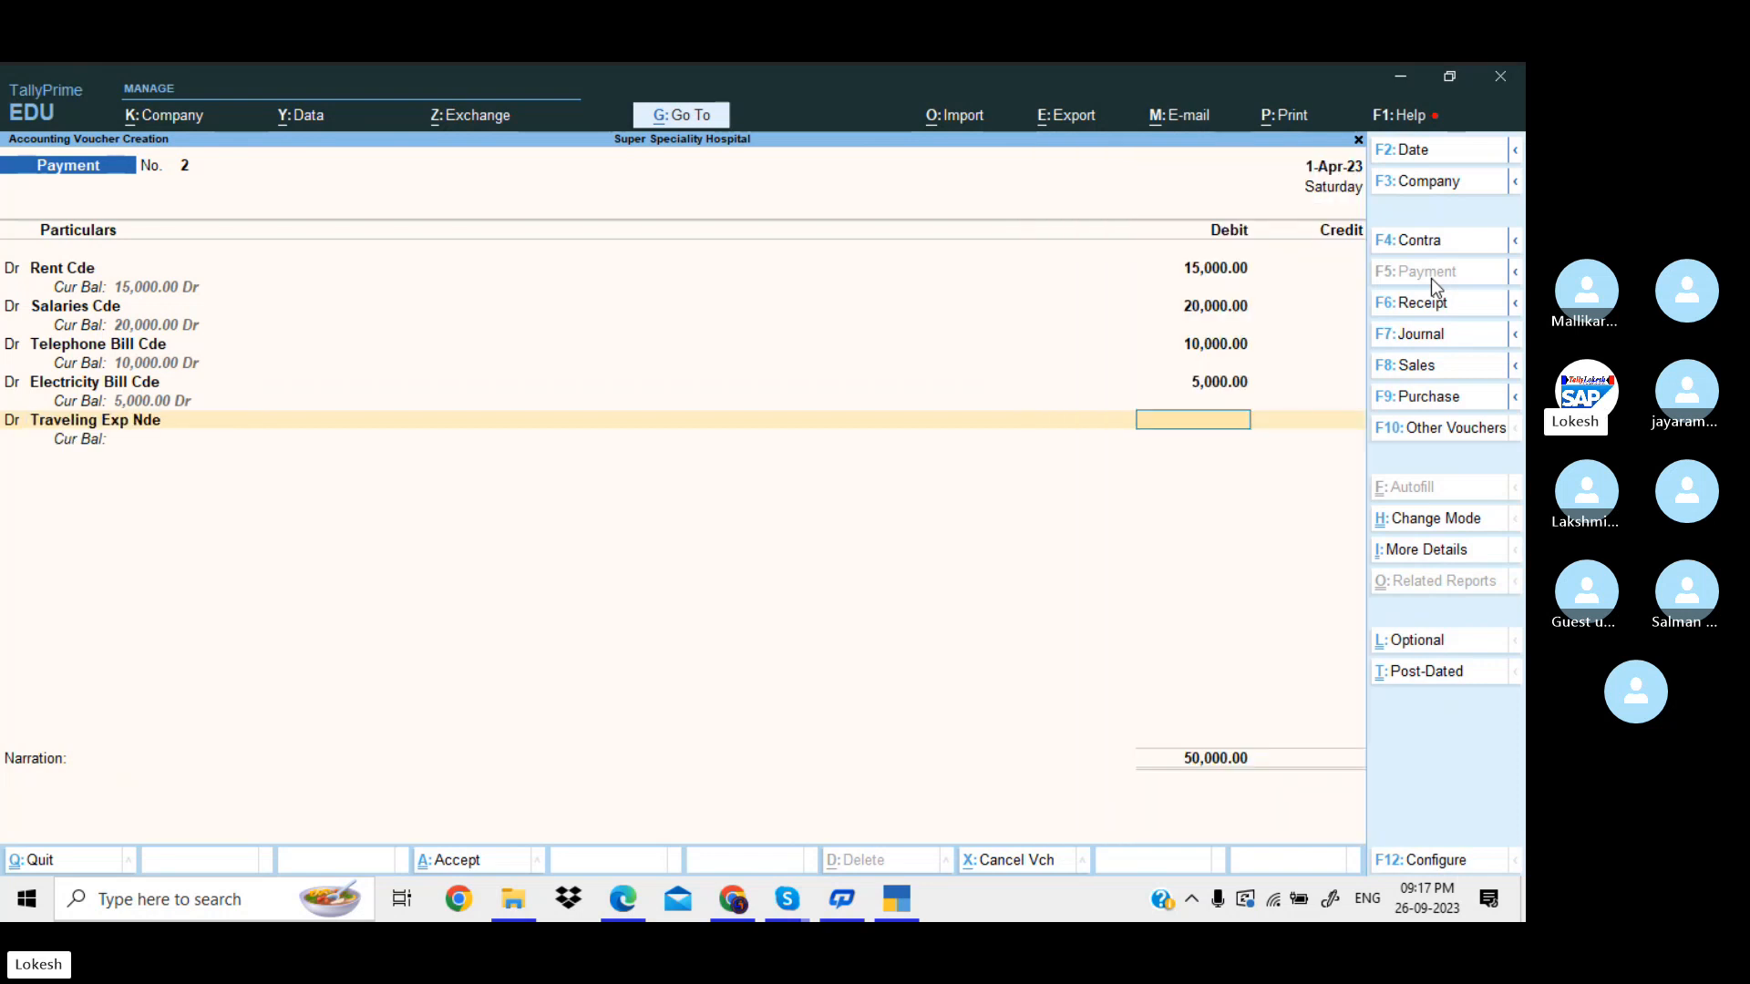
type("7000")
key("Return")
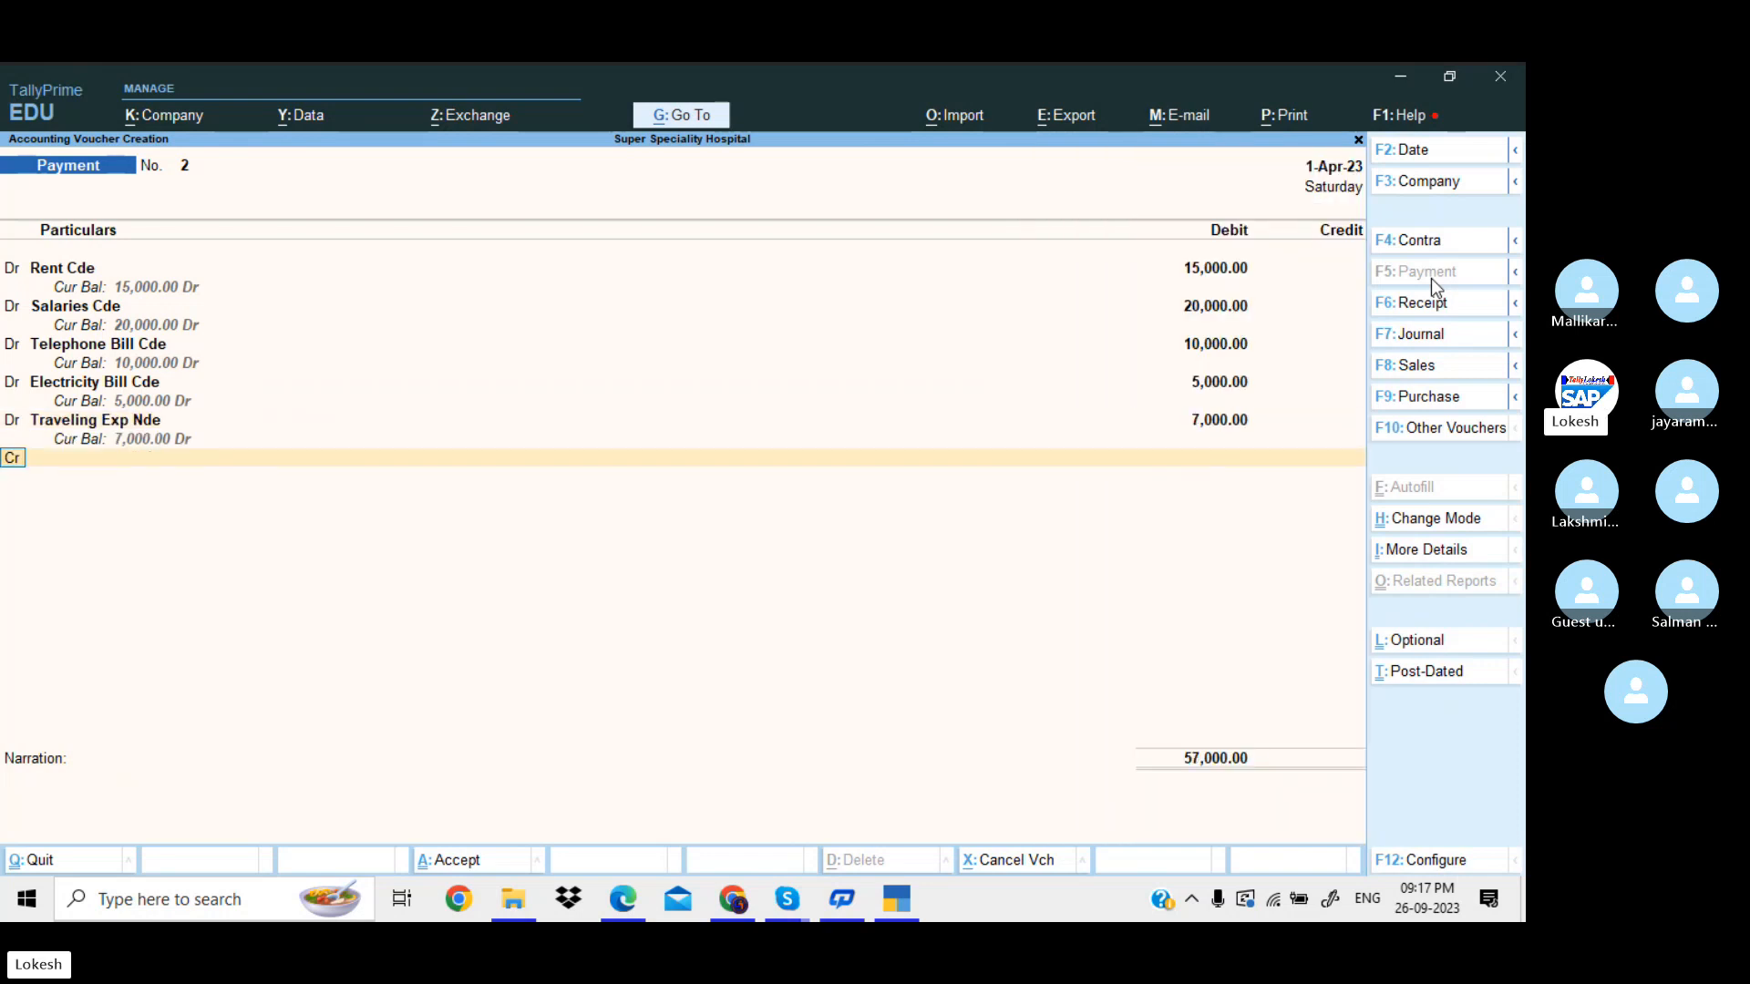
Credit Cash with 57,000.00 in the second payment voucher and save it without a narration.
key("Down")
key("Return")
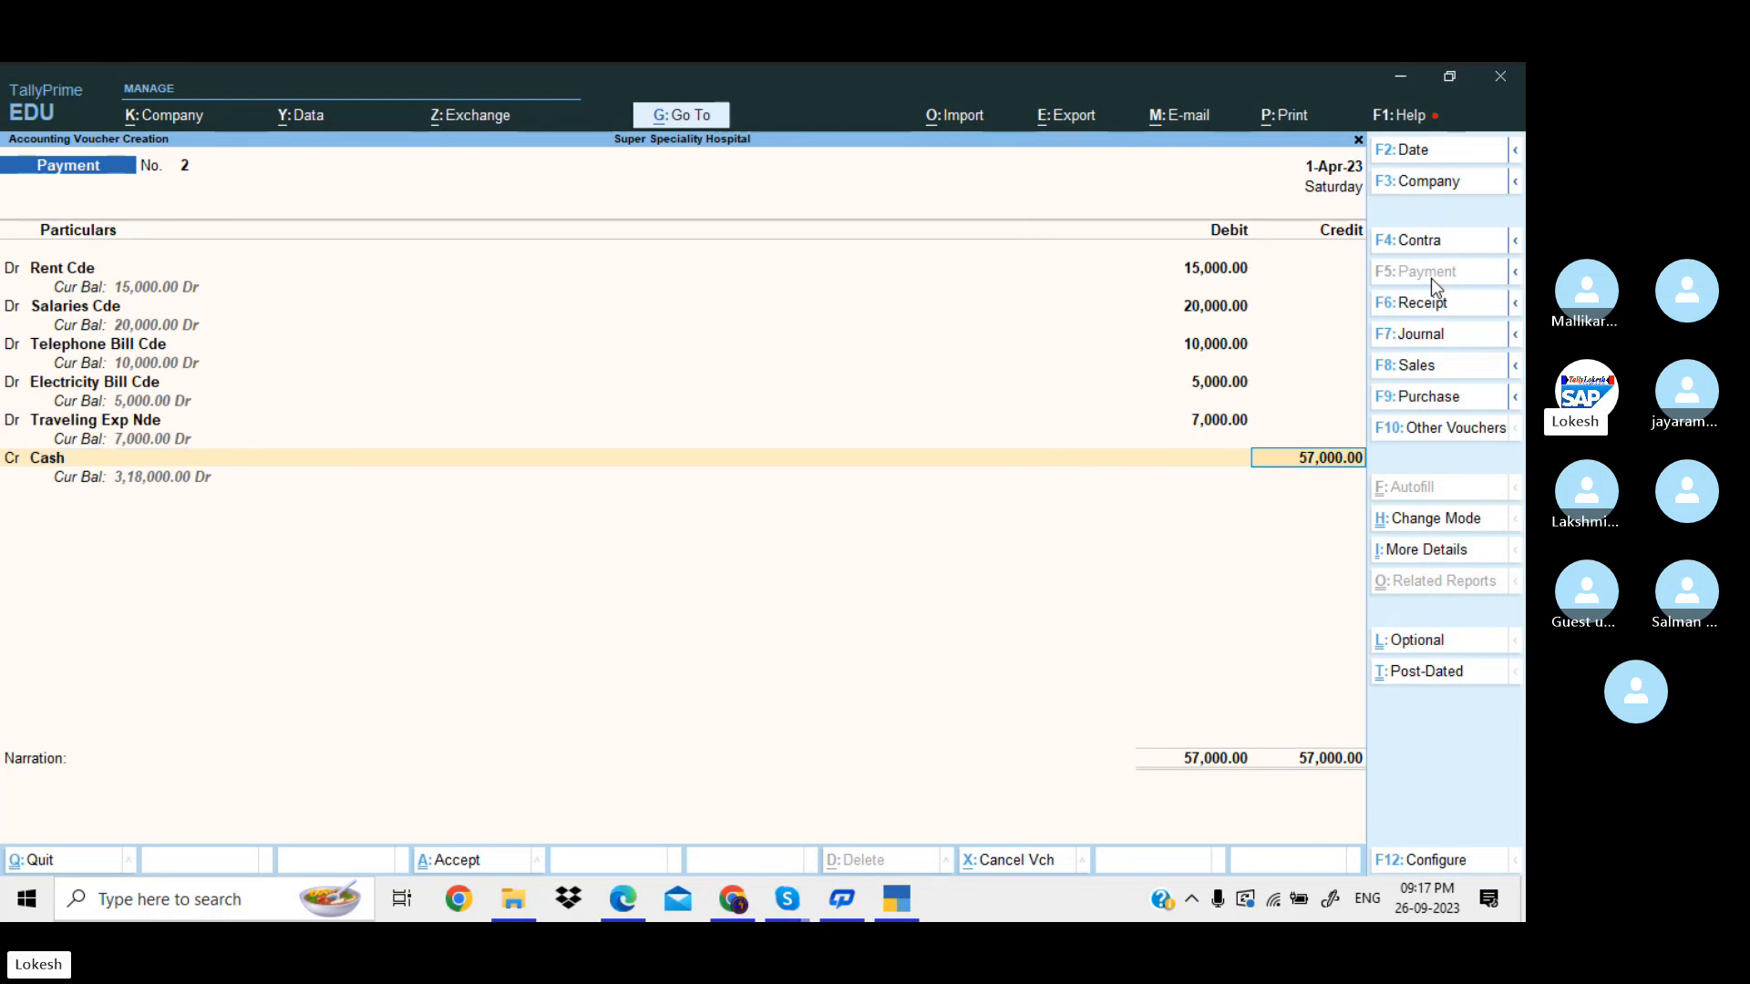
key("Return")
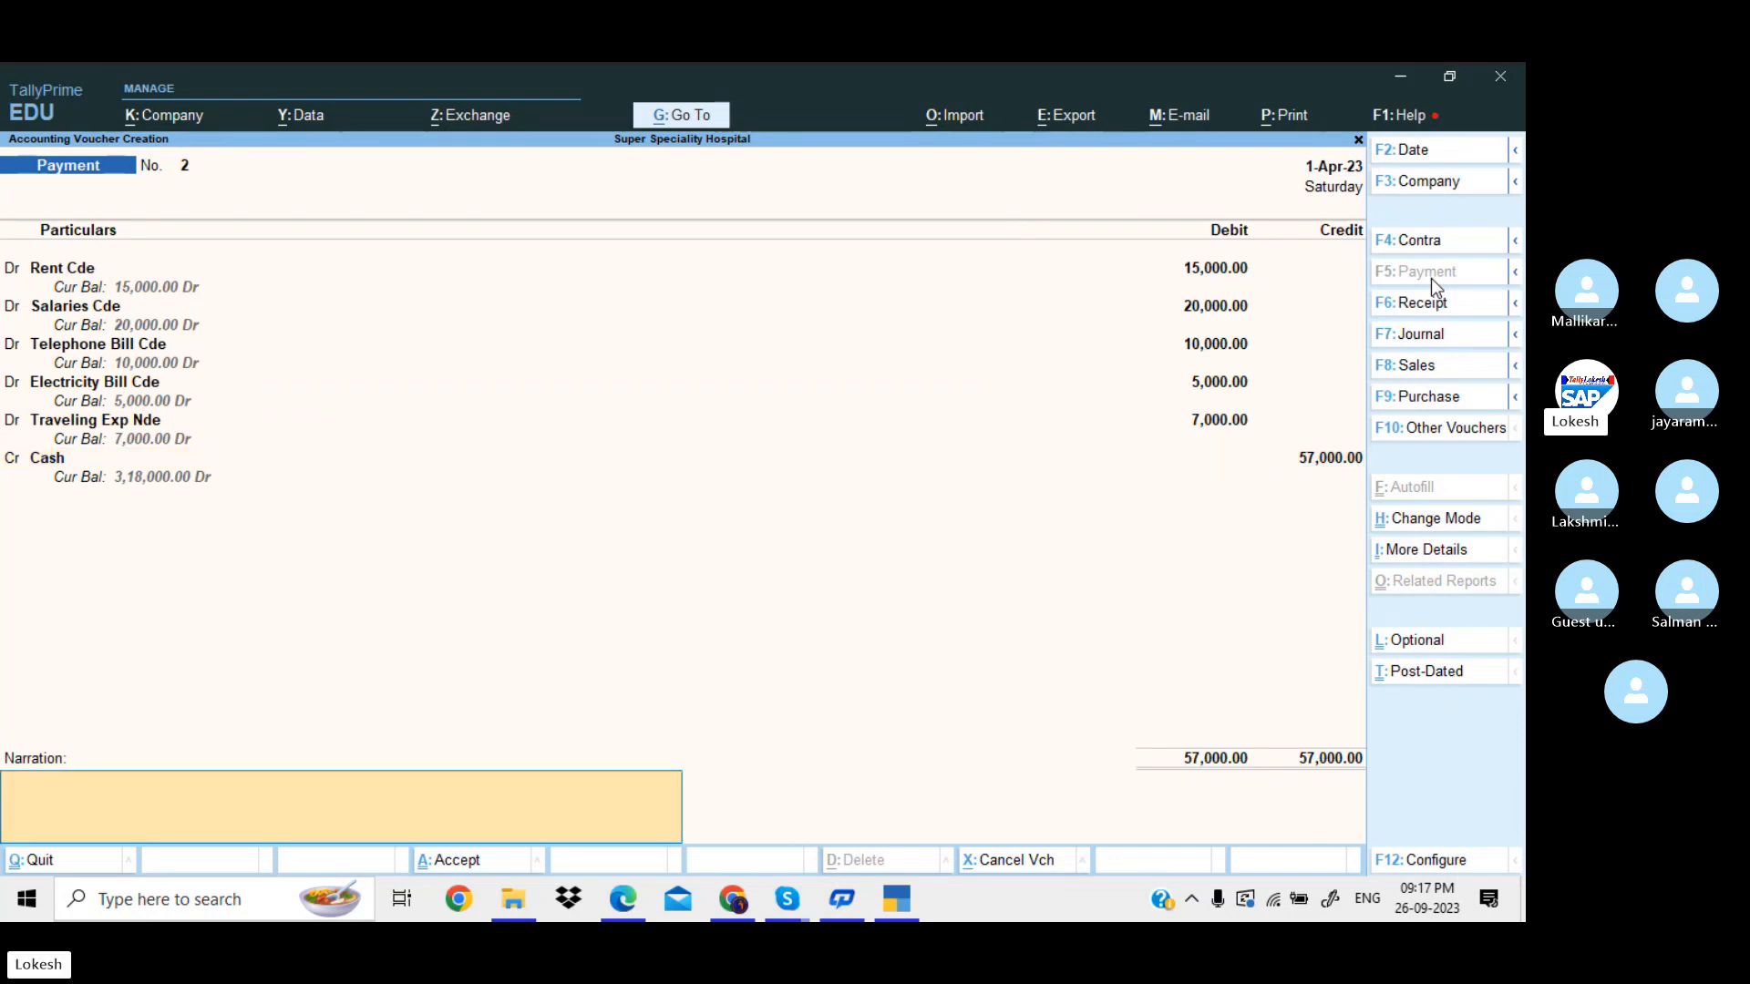
key("Return")
key("Return")
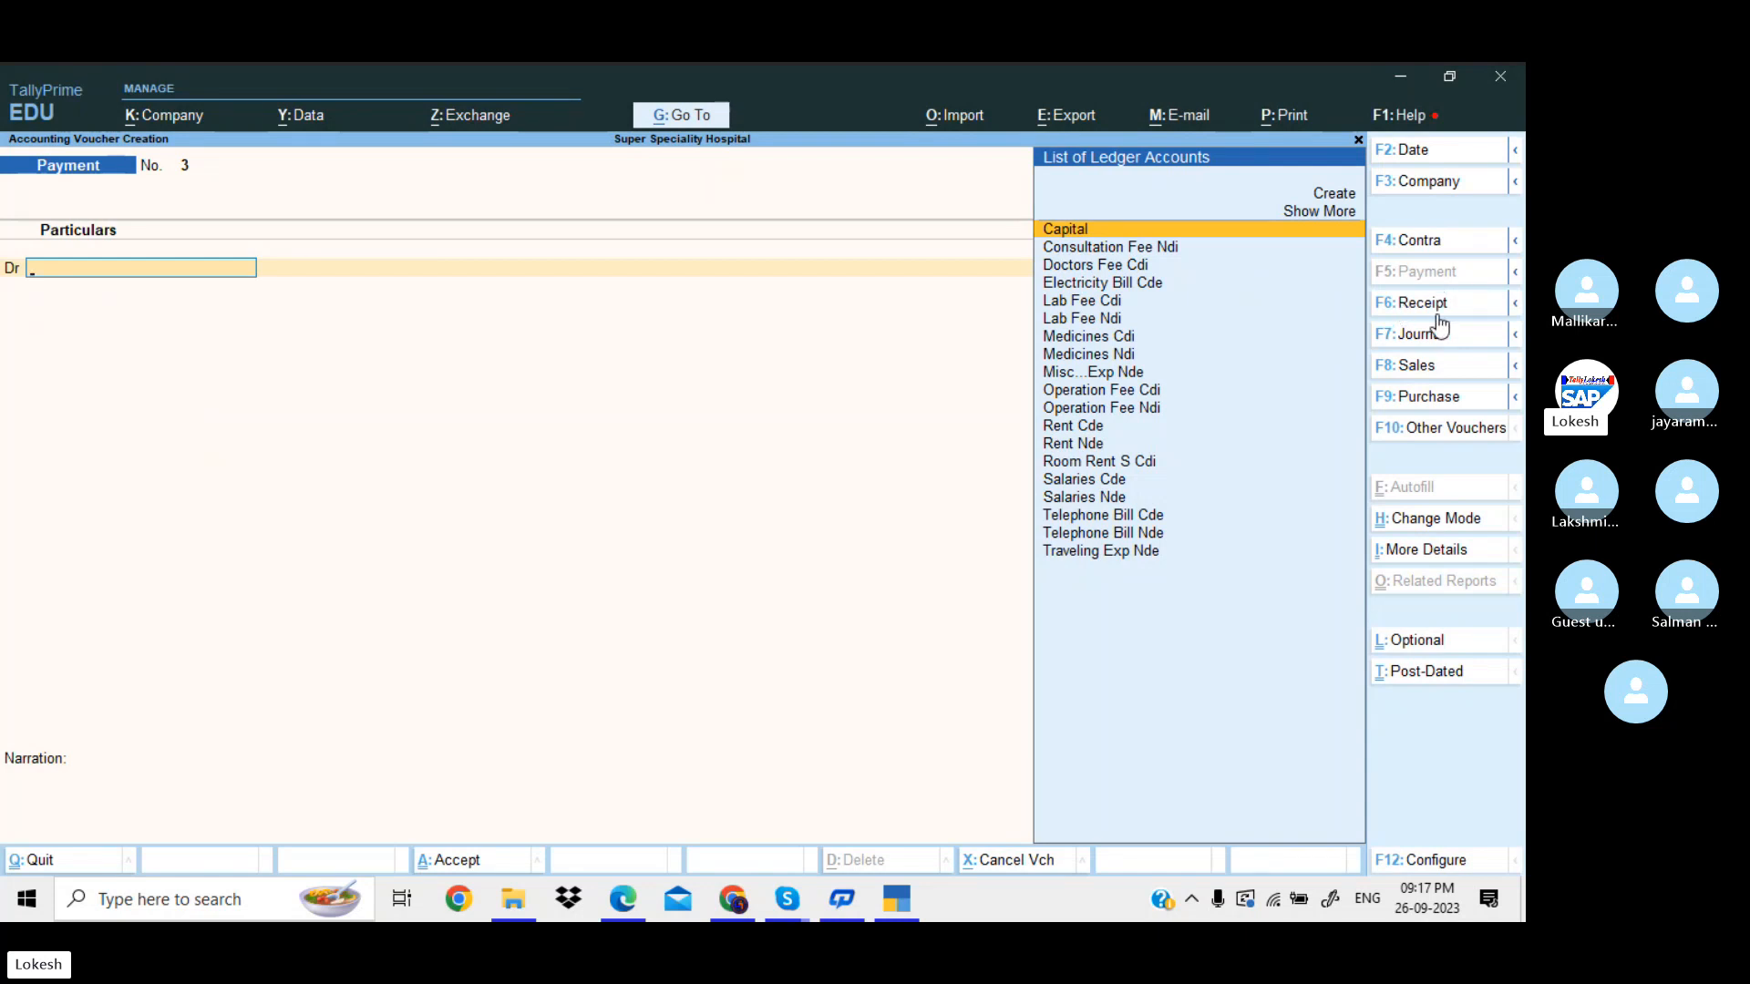
Switch to a receipt voucher and credit Consultation Fee Ndi with 35000 as its first line.
left_click(1439, 317)
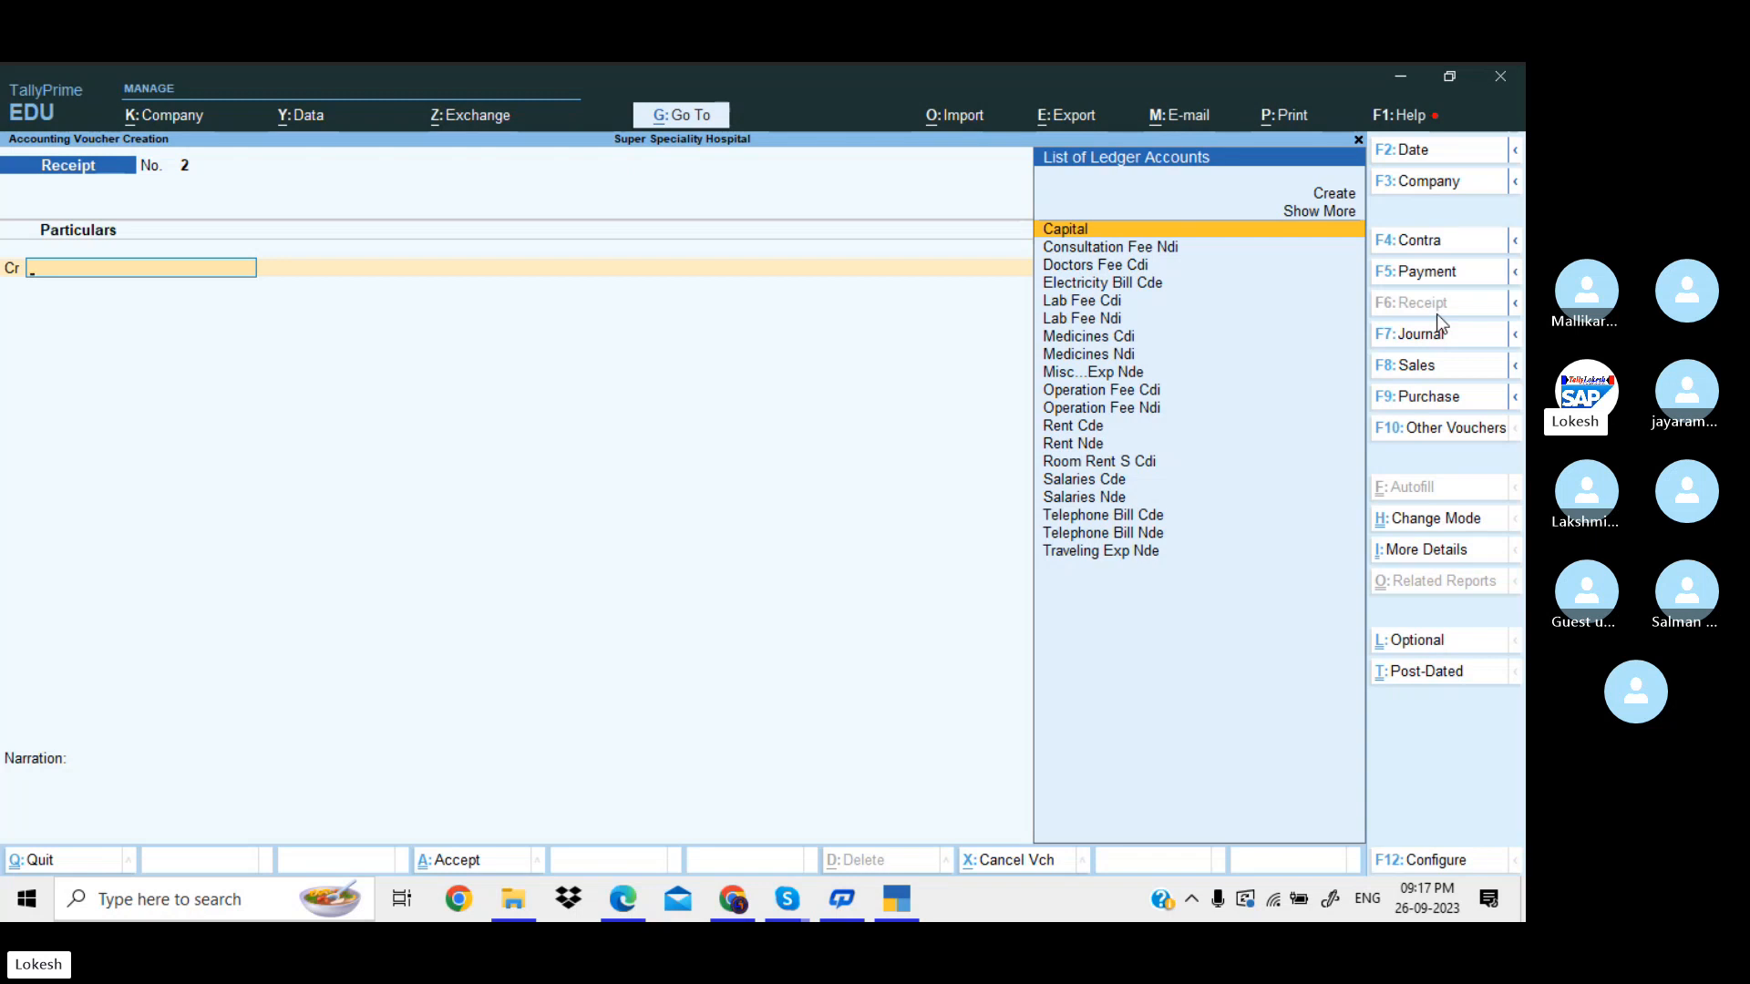
type("Co")
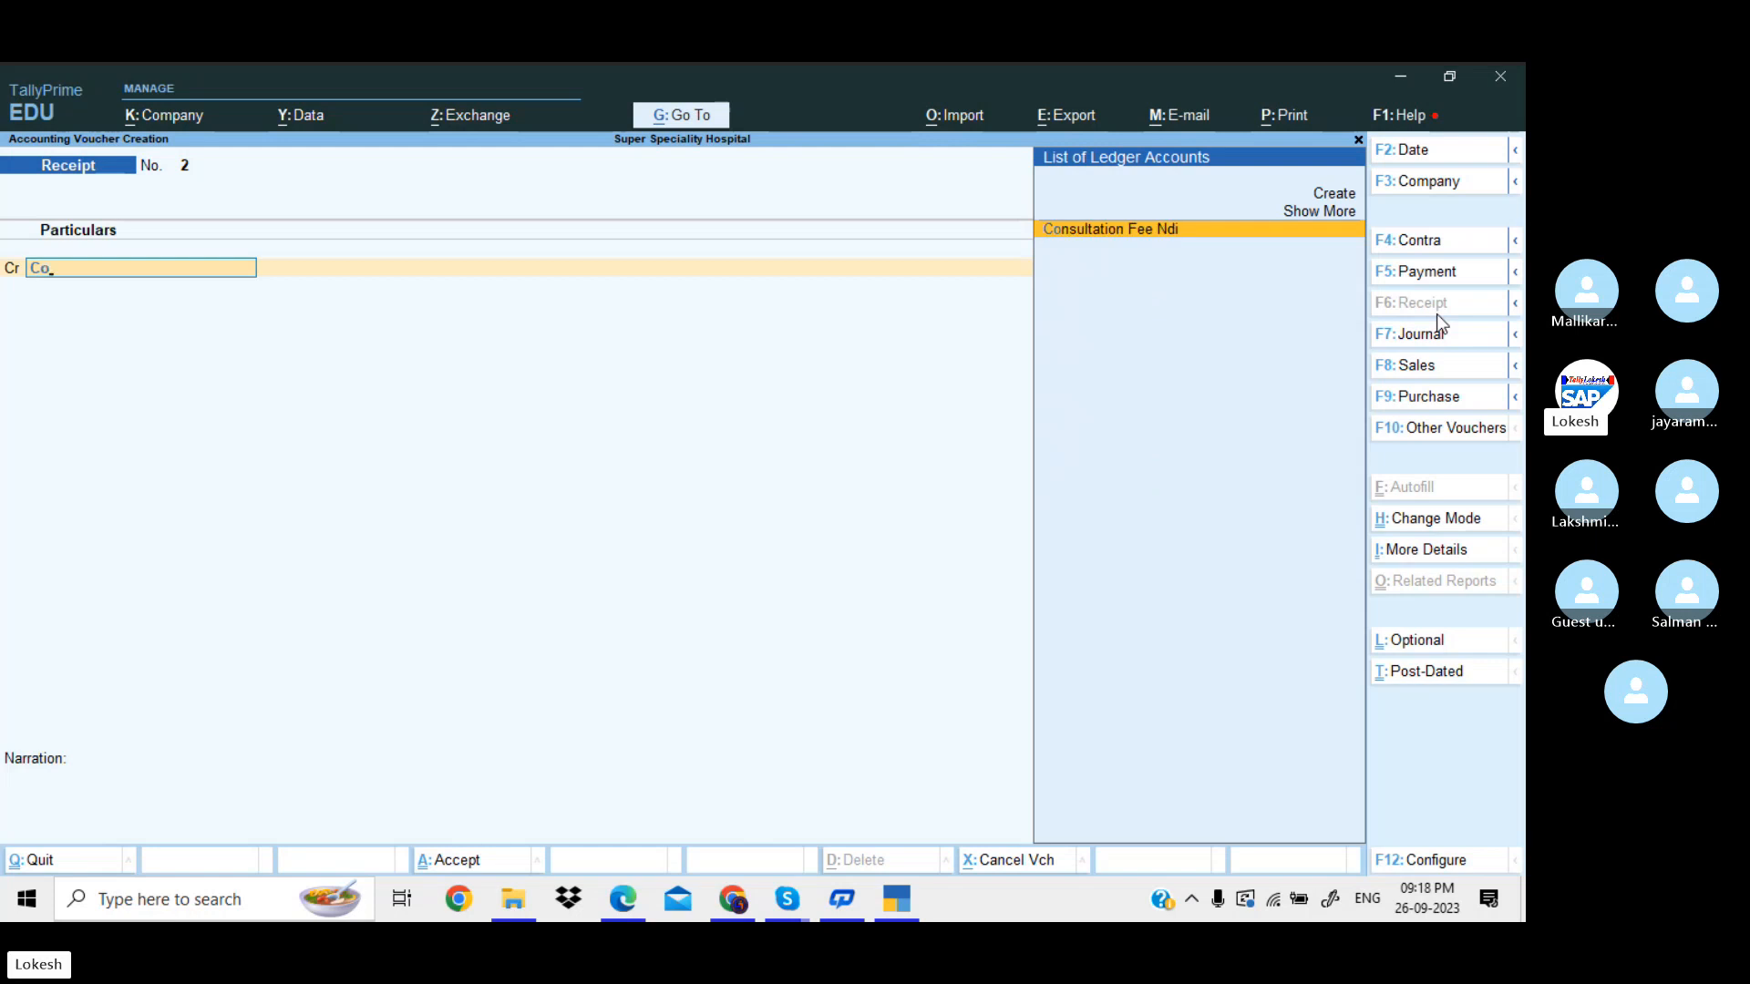
key("Return")
type("35000")
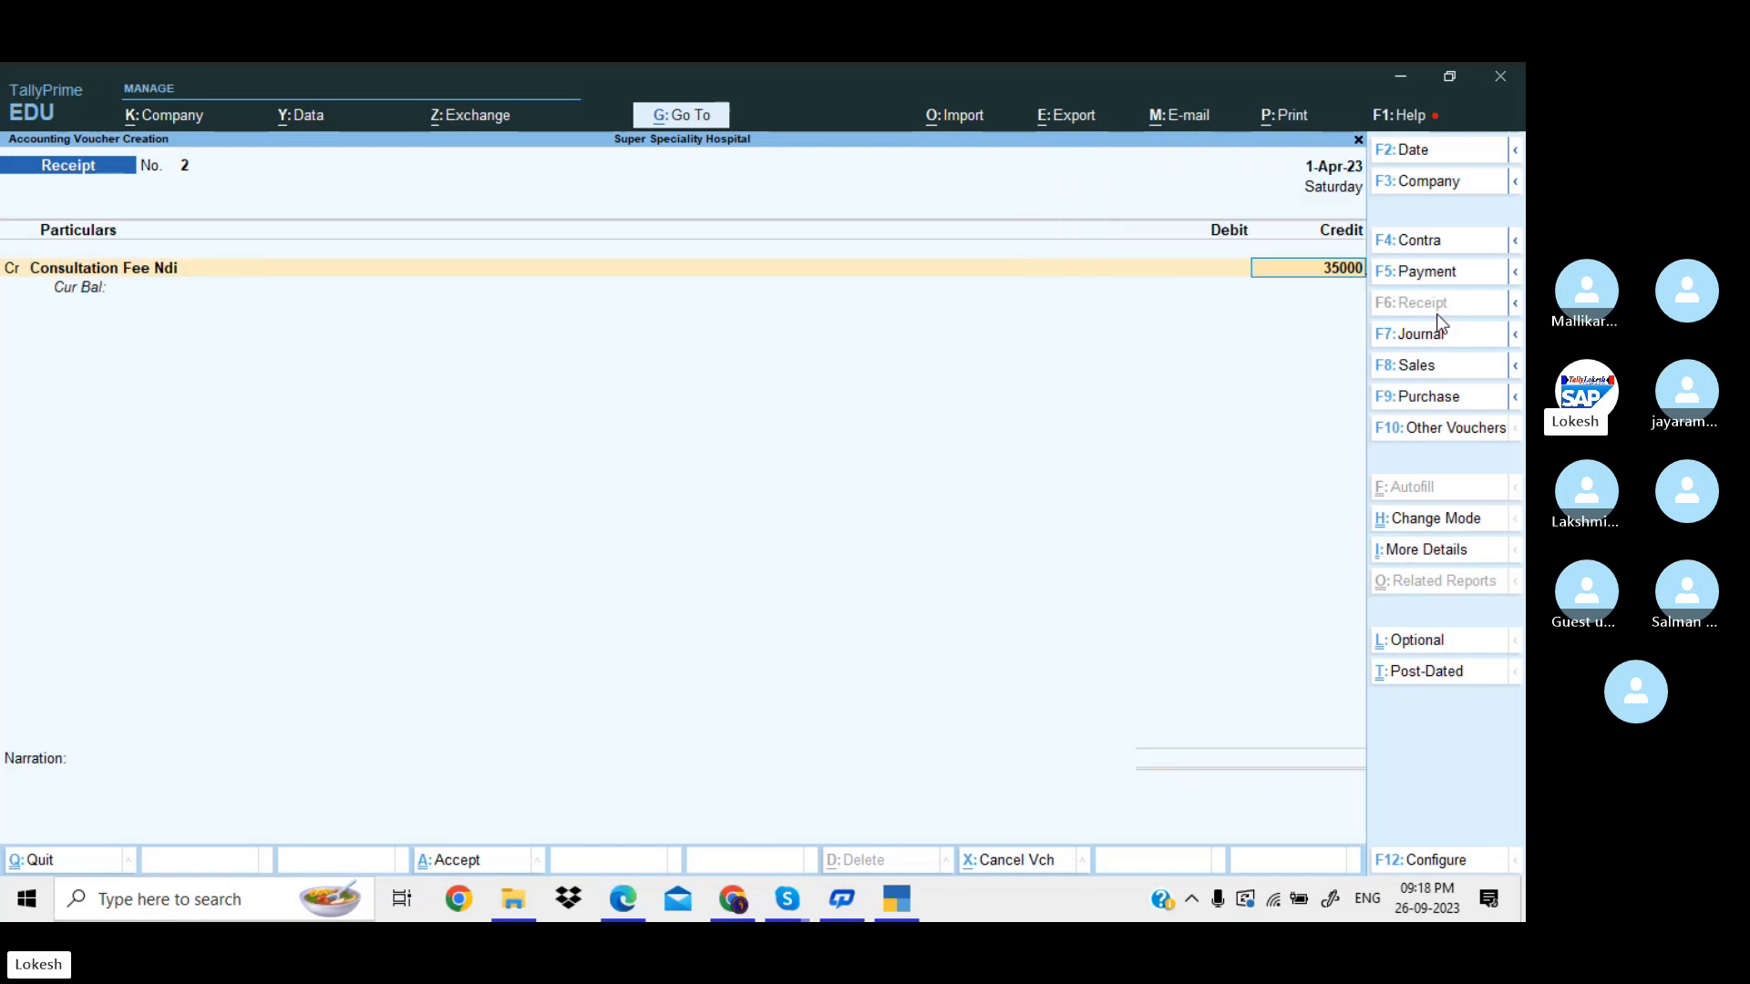
key("Return")
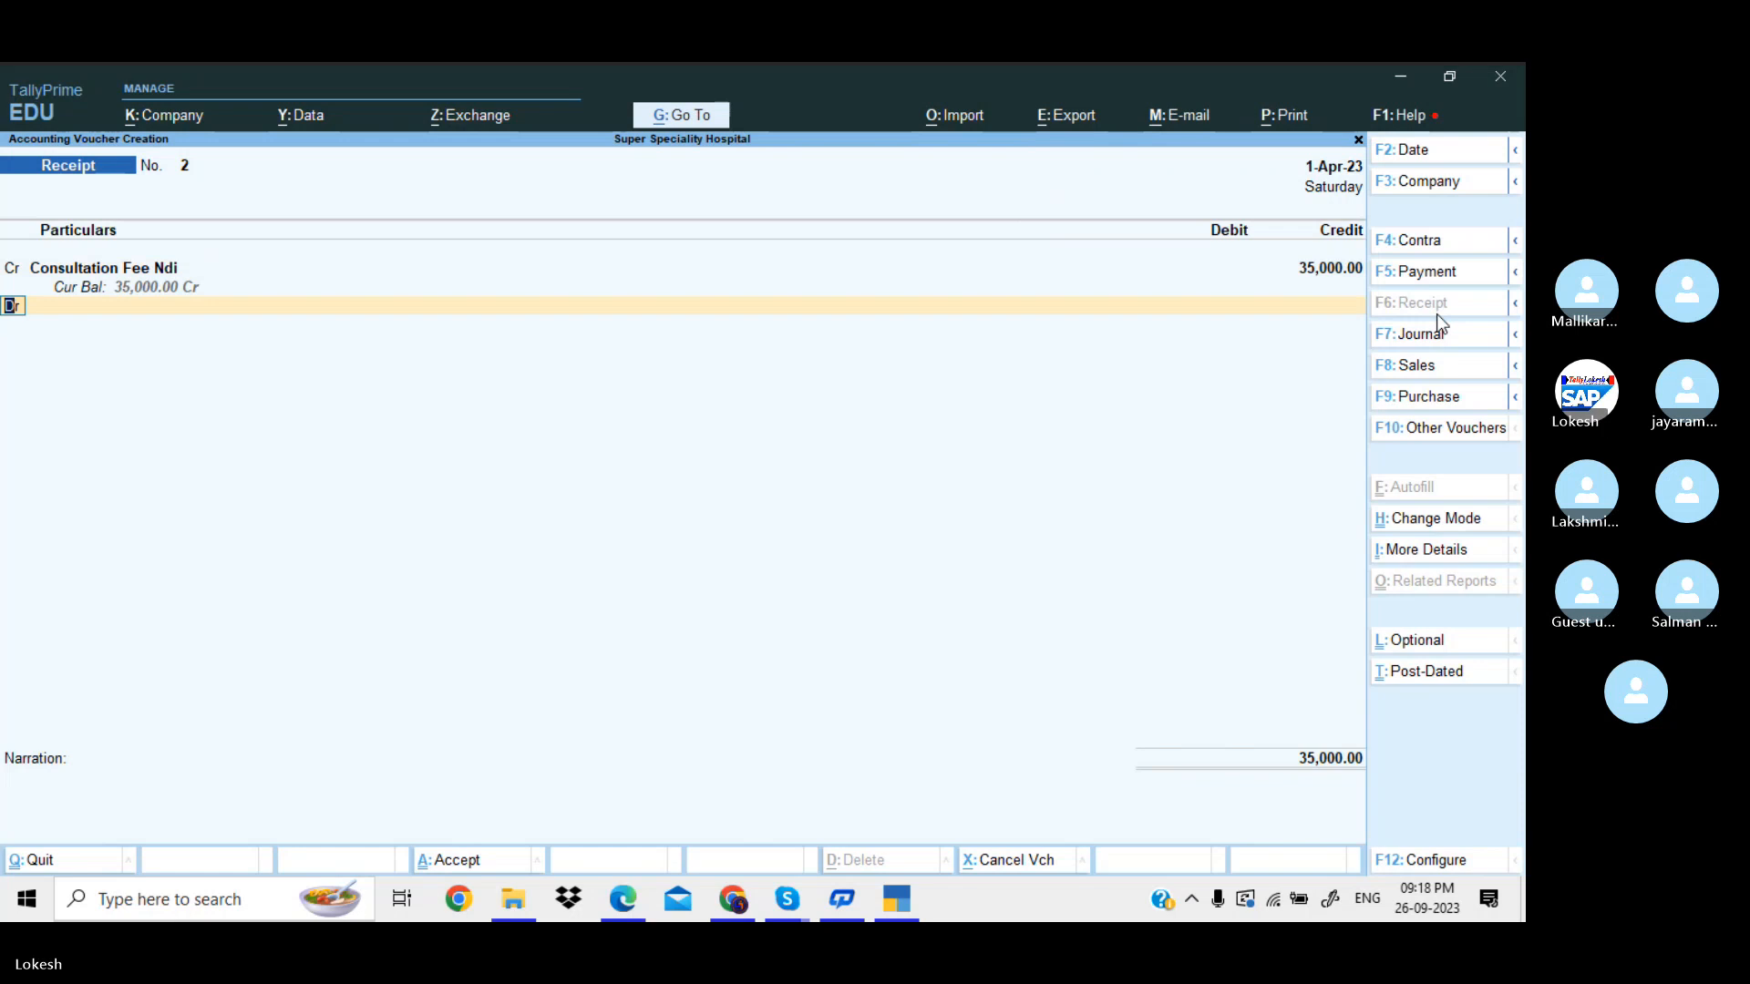
Add a credit line for Lab Fee Ndi of 15000 to the receipt voucher.
type("c")
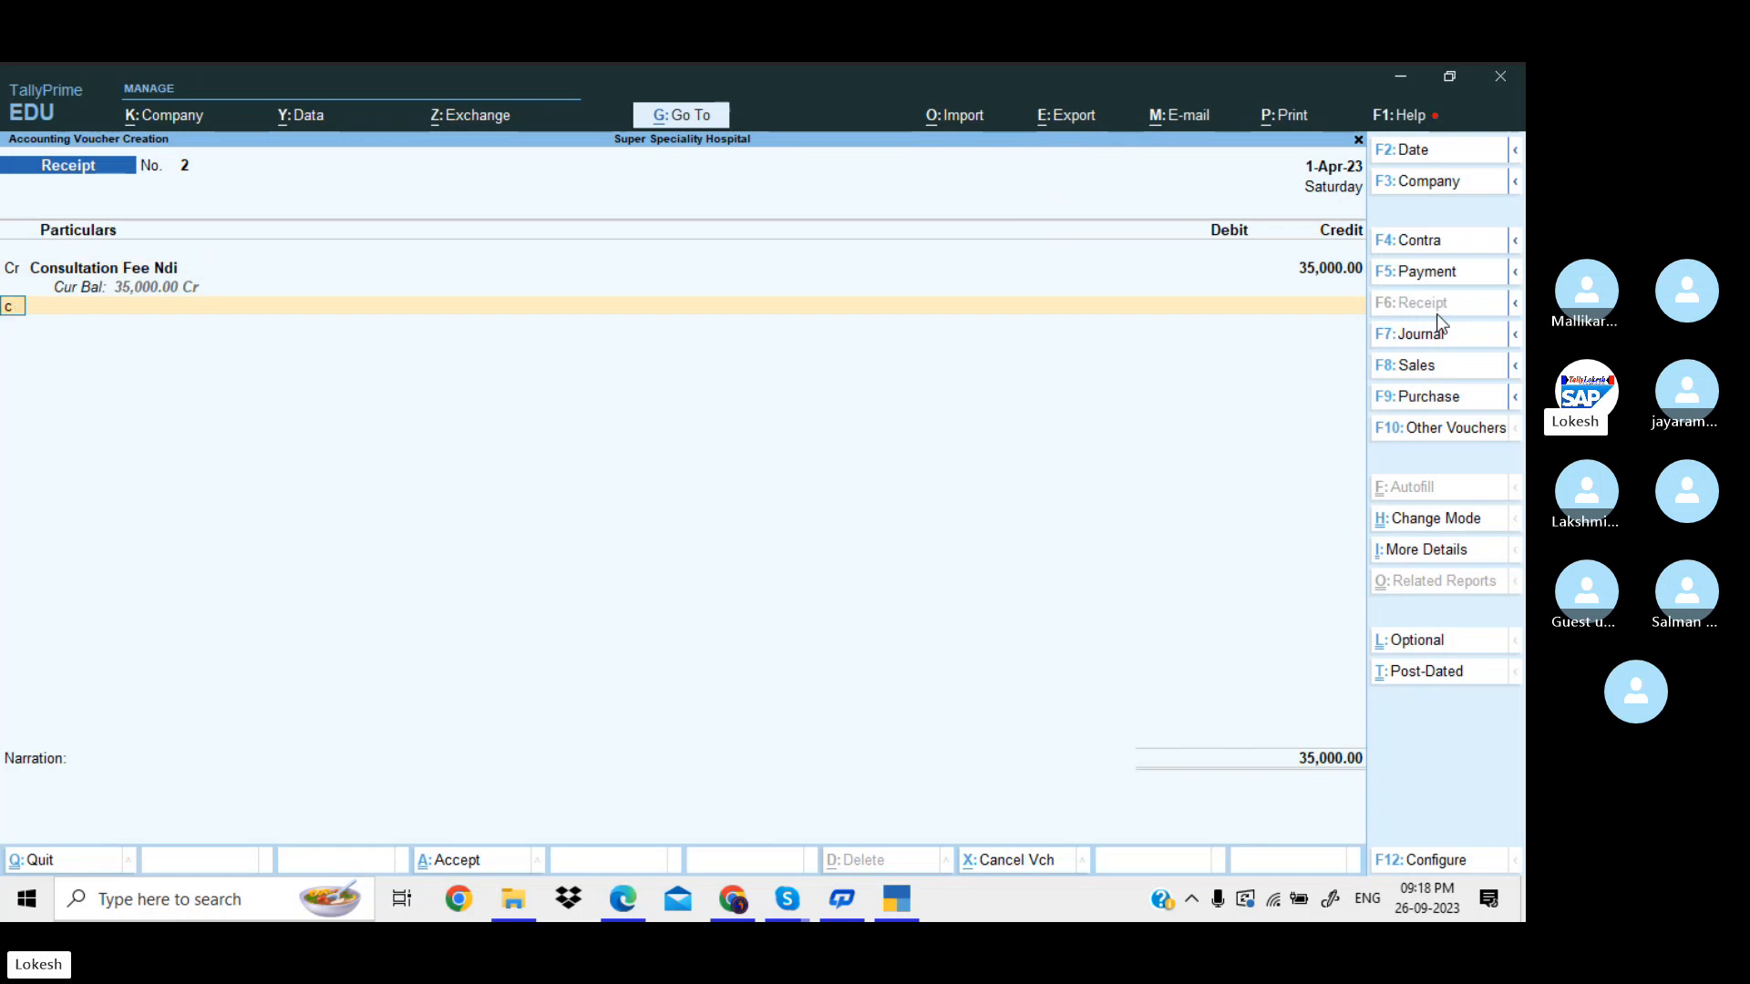
key("Return")
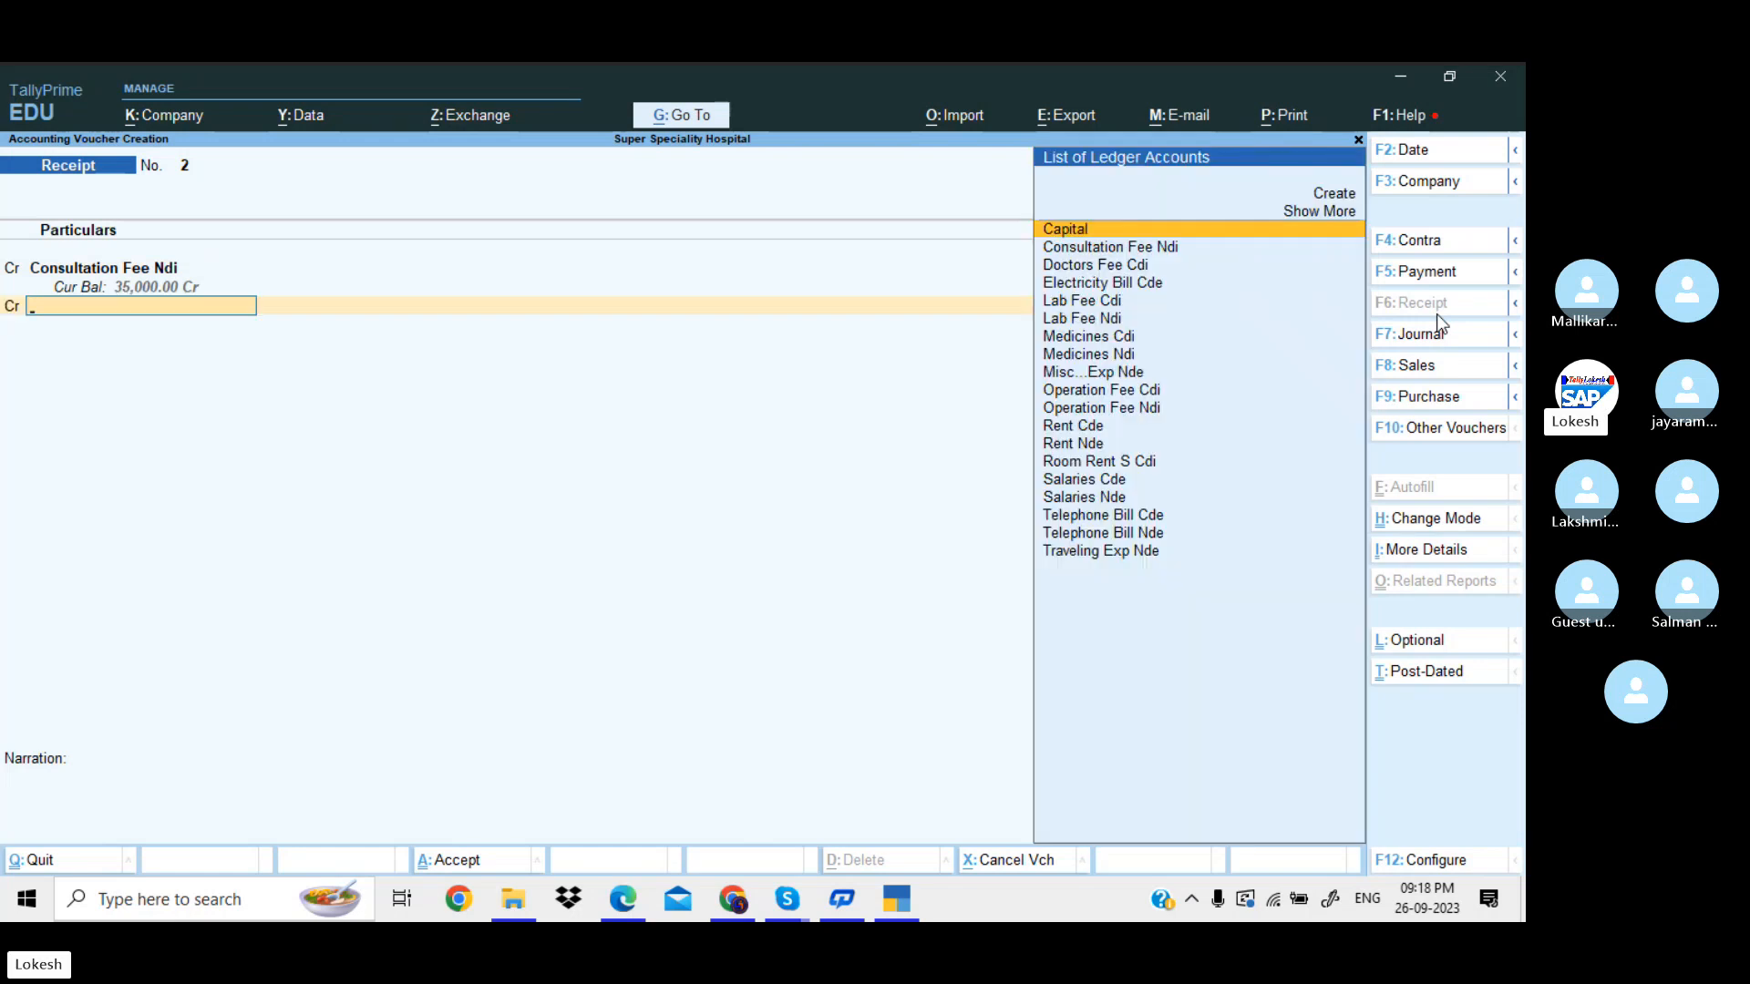
type("La")
key("Down")
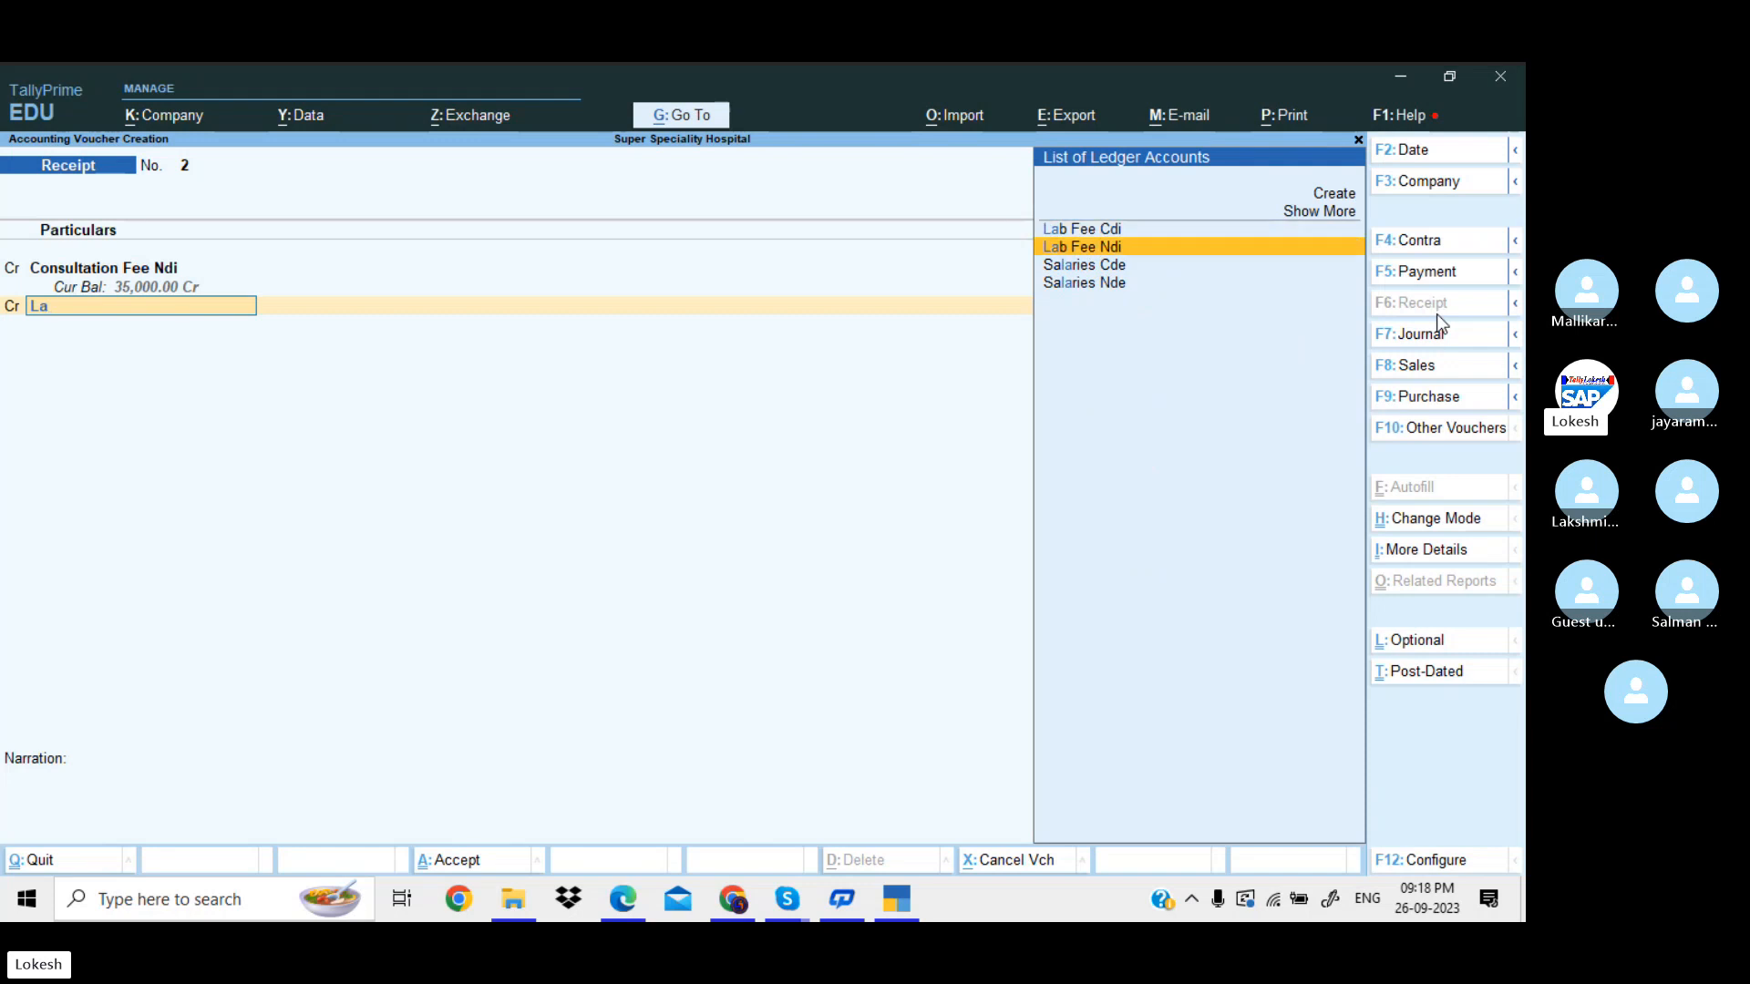
key("Return")
type("15000")
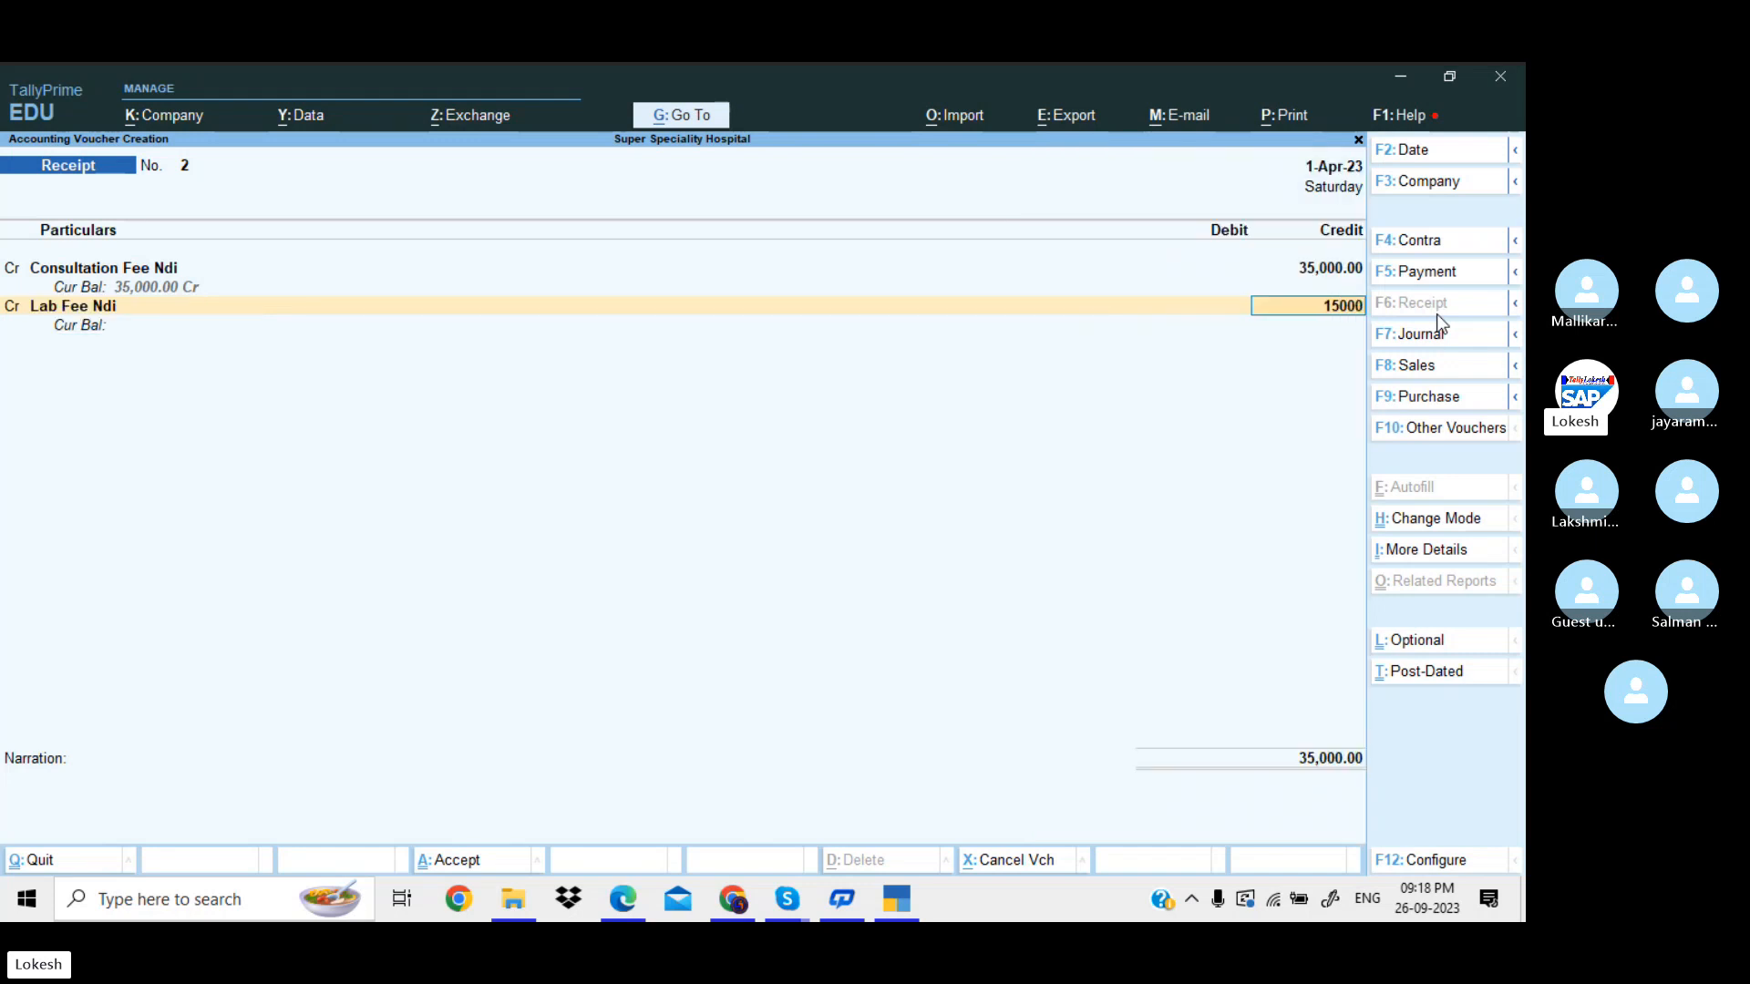
key("Return")
Add a credit line for Operation Fee Ndi of 1,20,000 to the receipt voucher.
type("c")
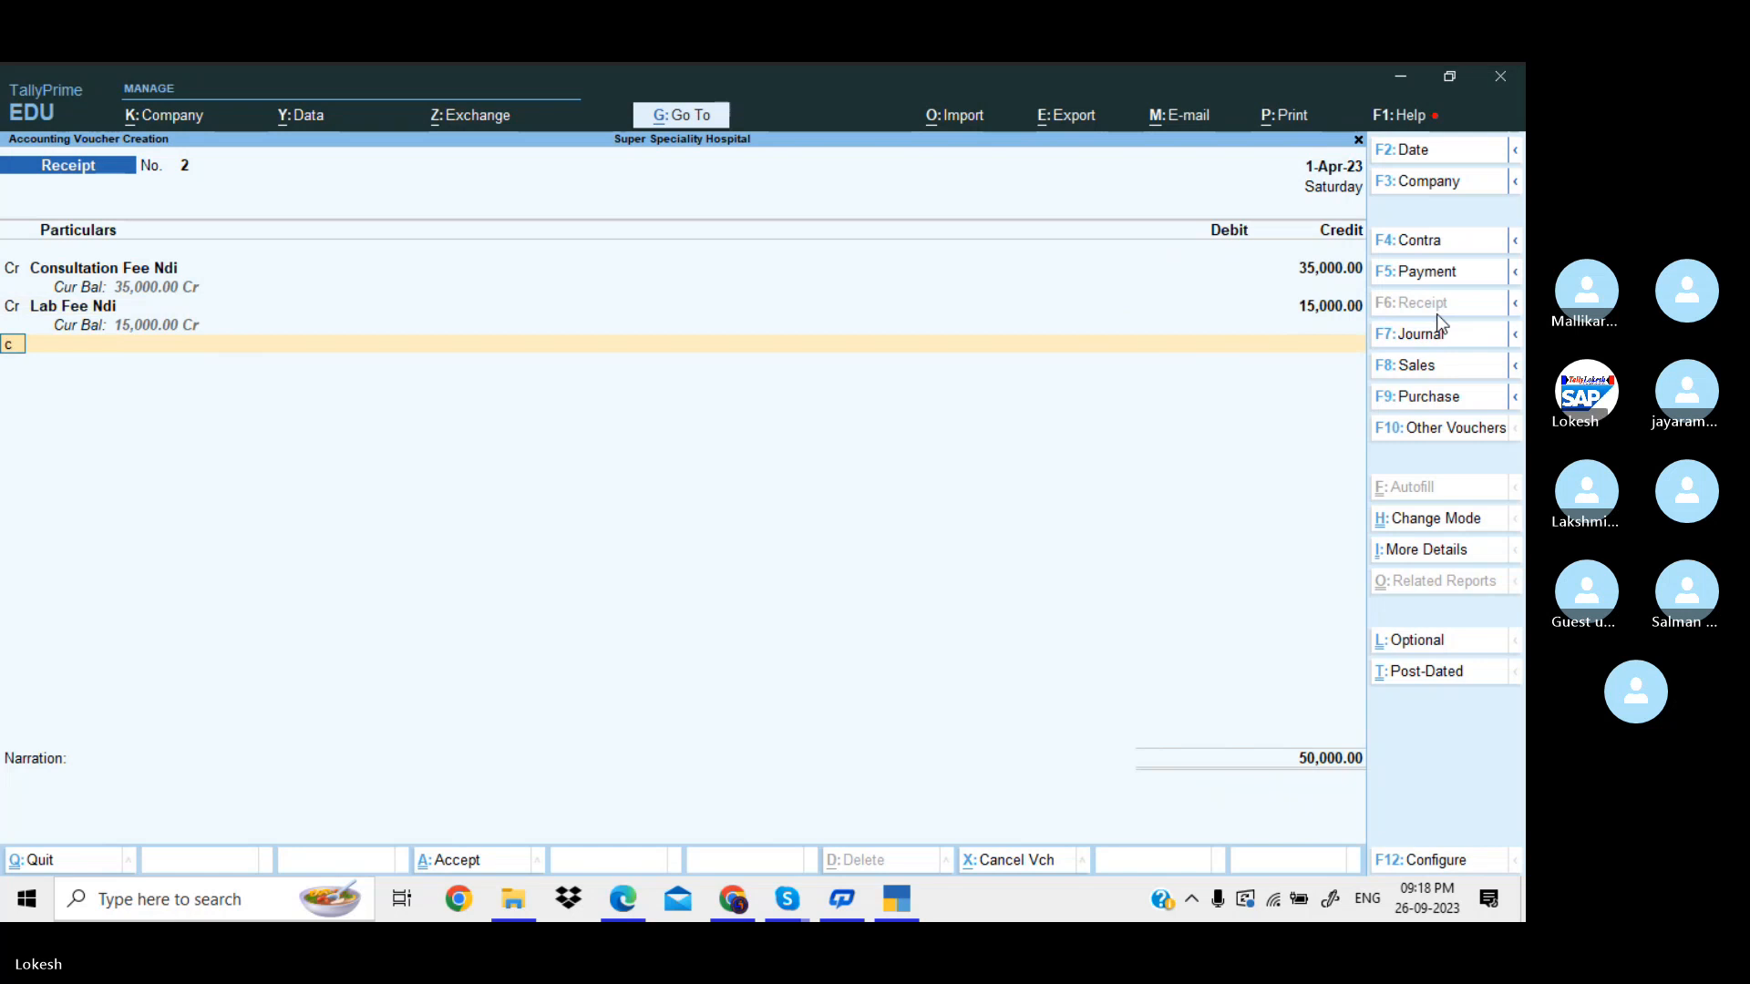
key("Return")
type("Op")
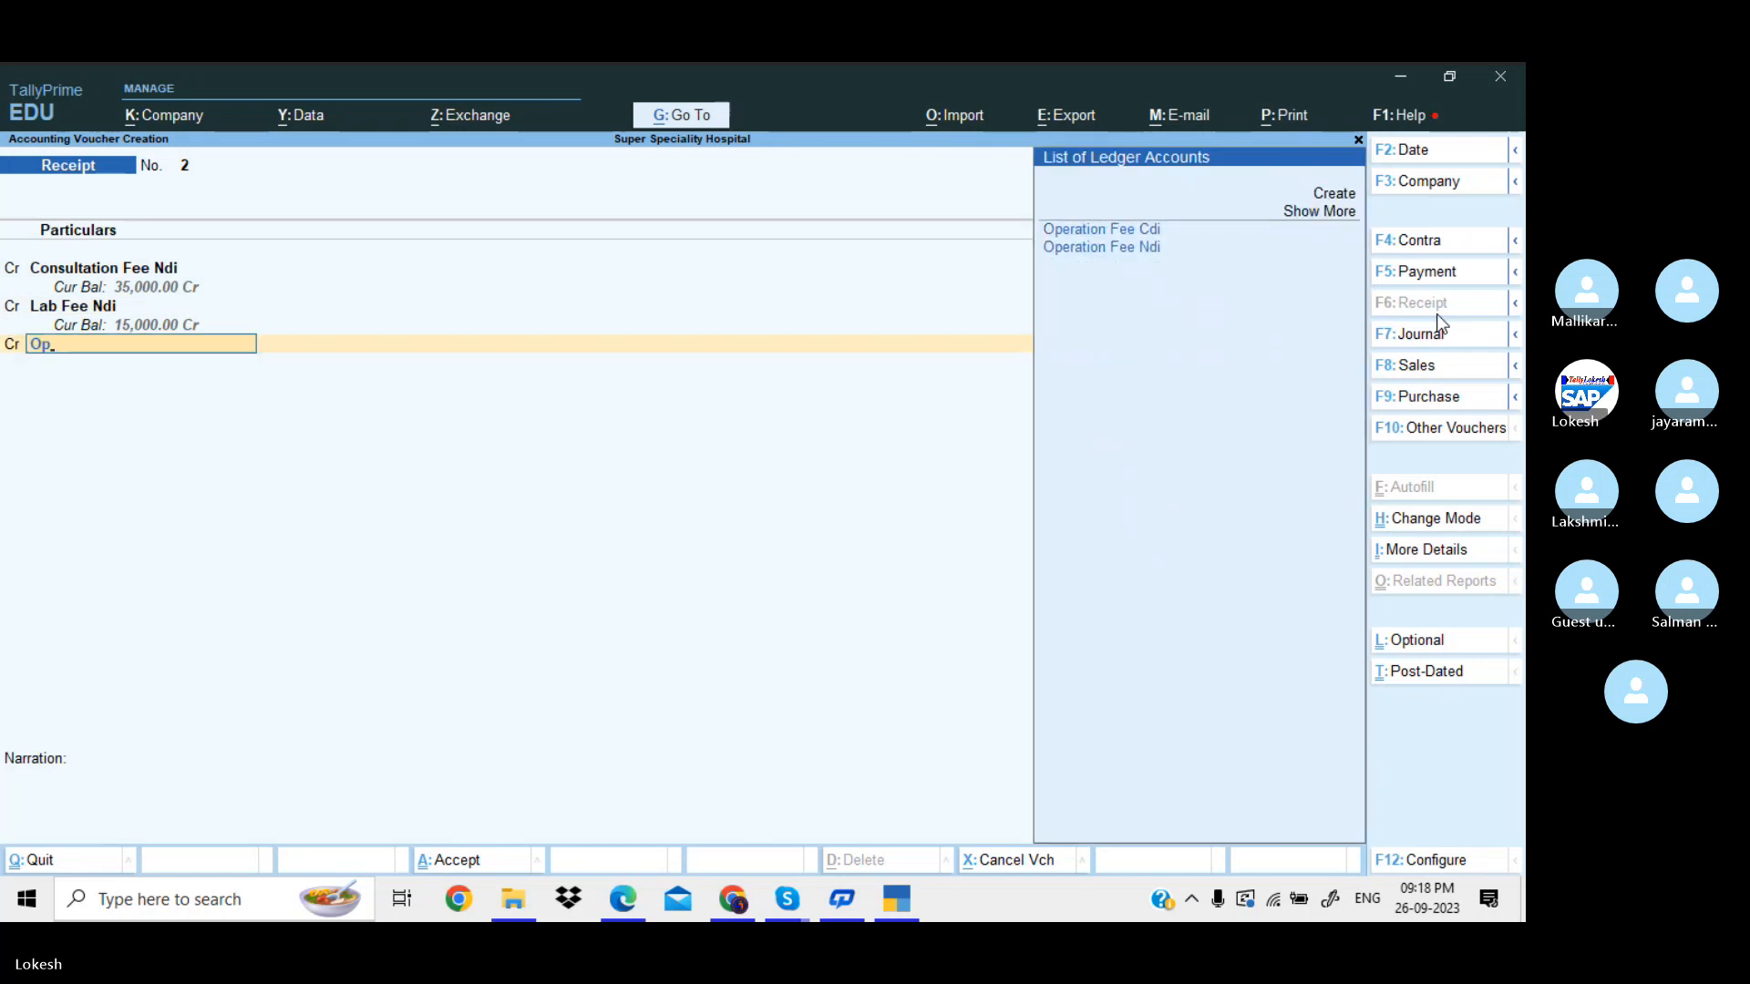
key("Down")
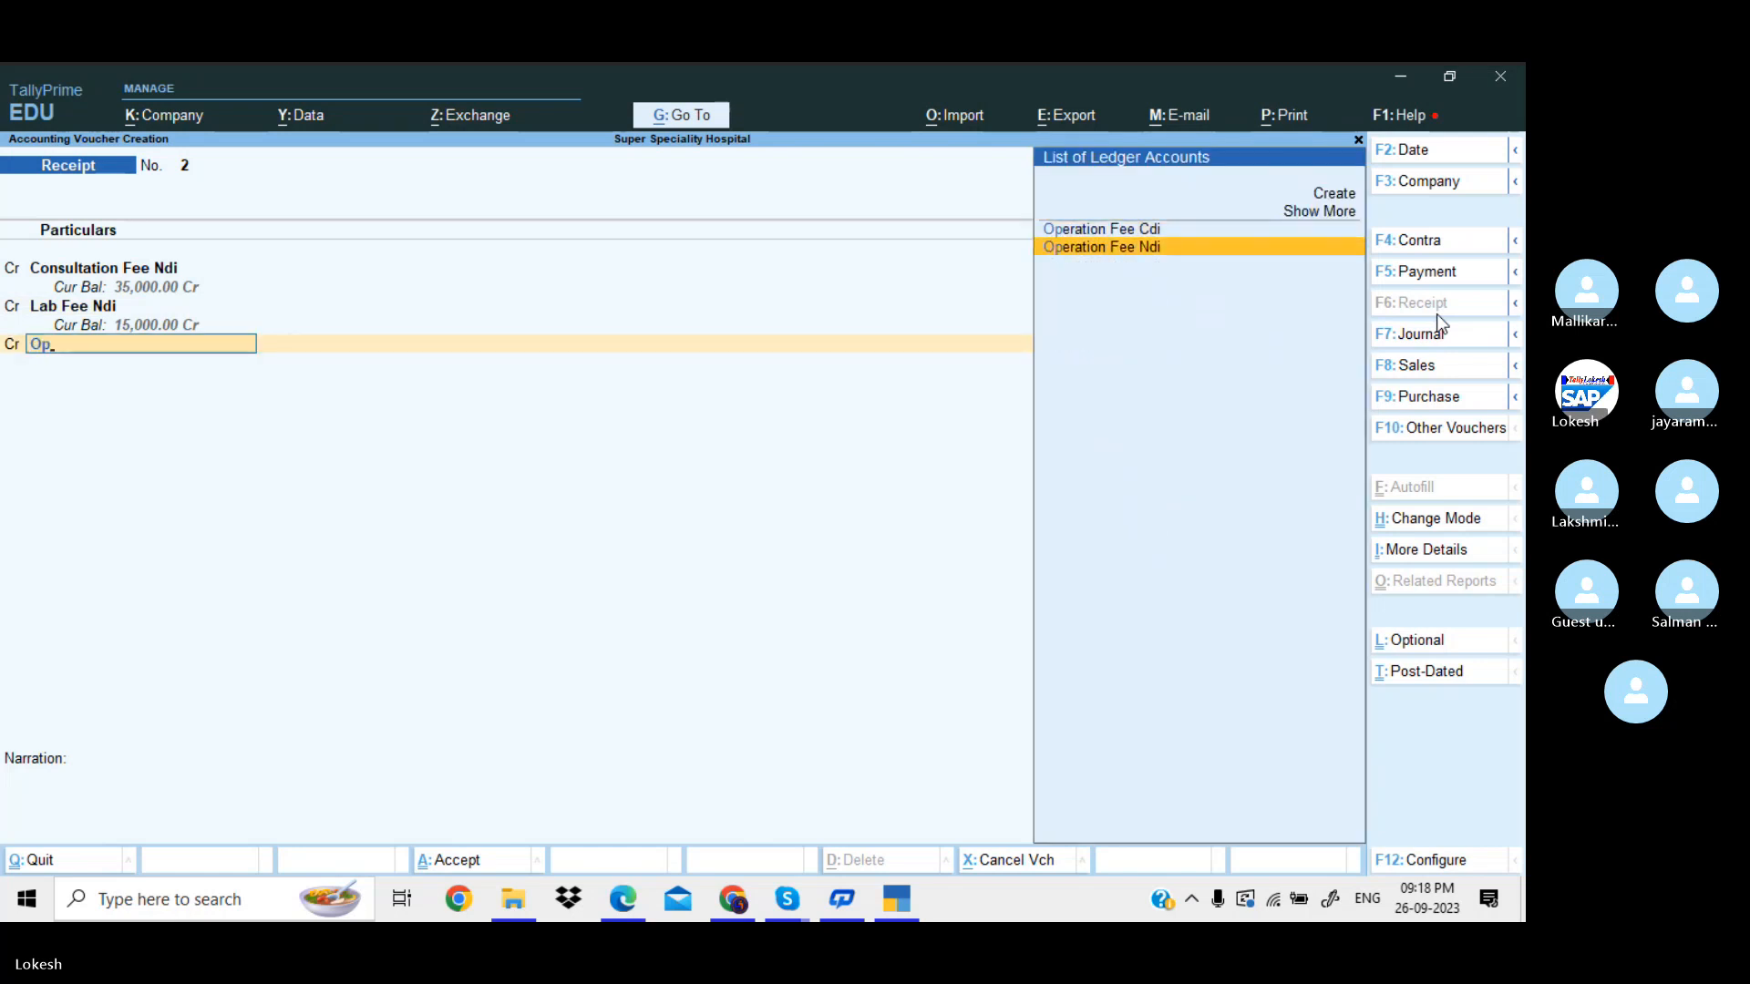
key("Return")
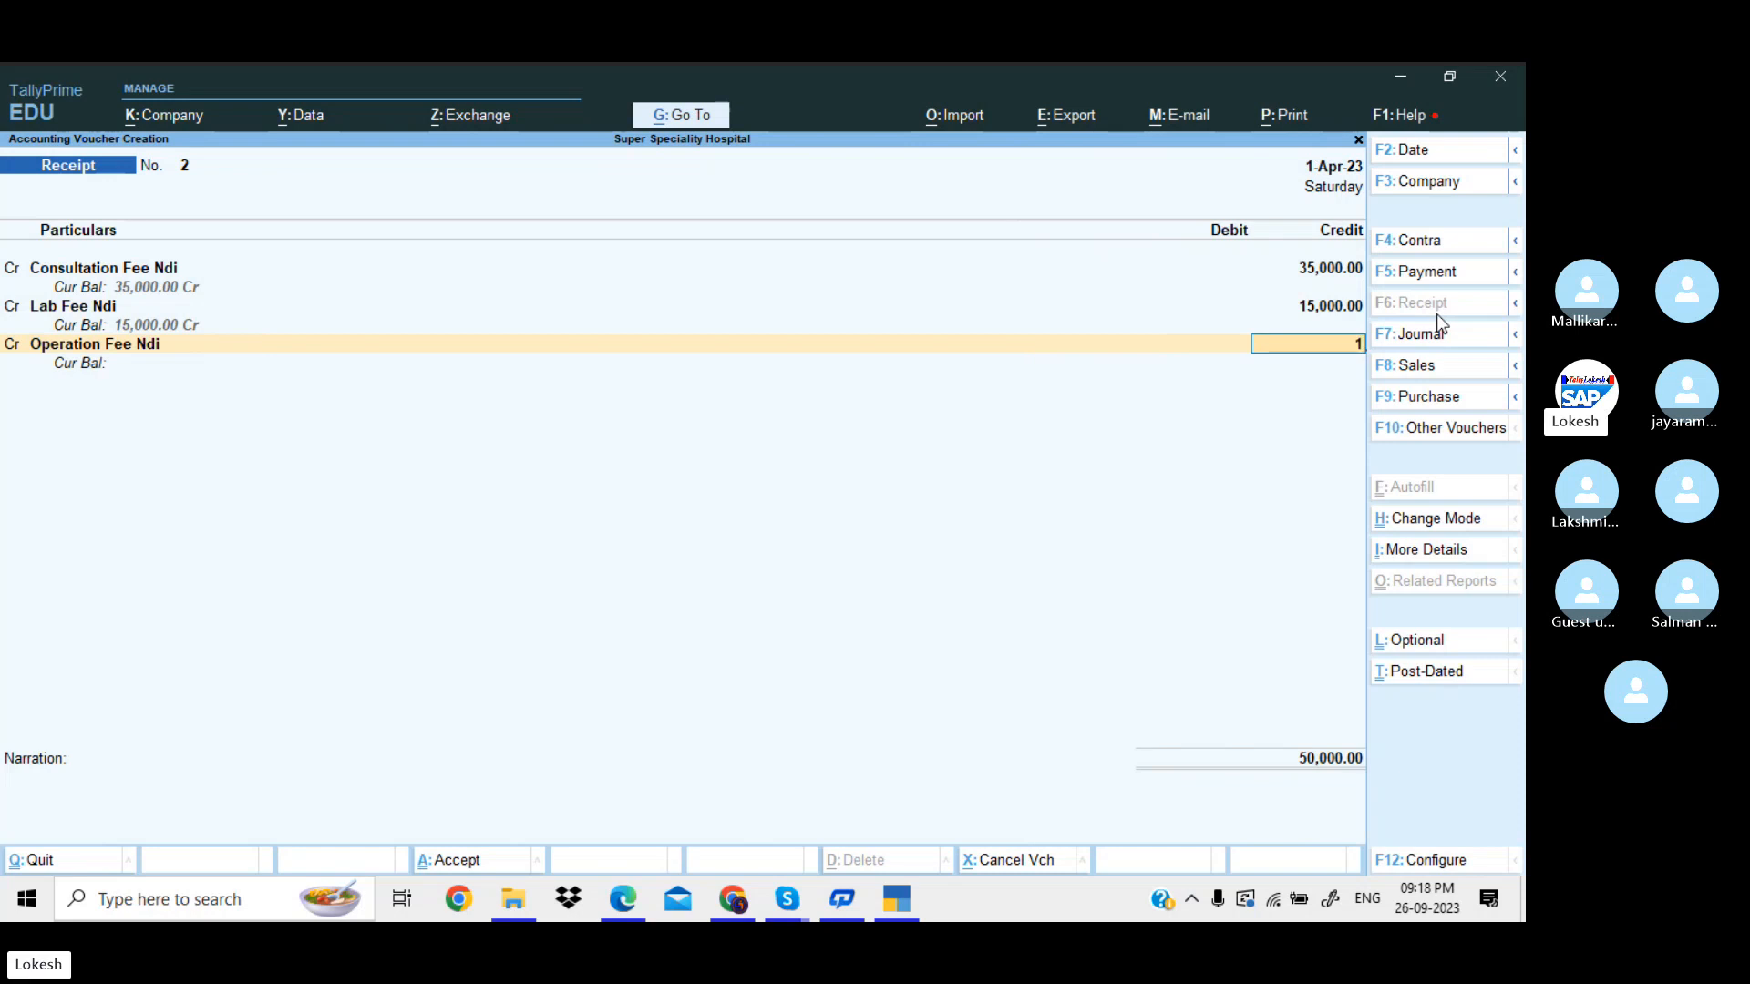
type("1,20,000")
key("Return")
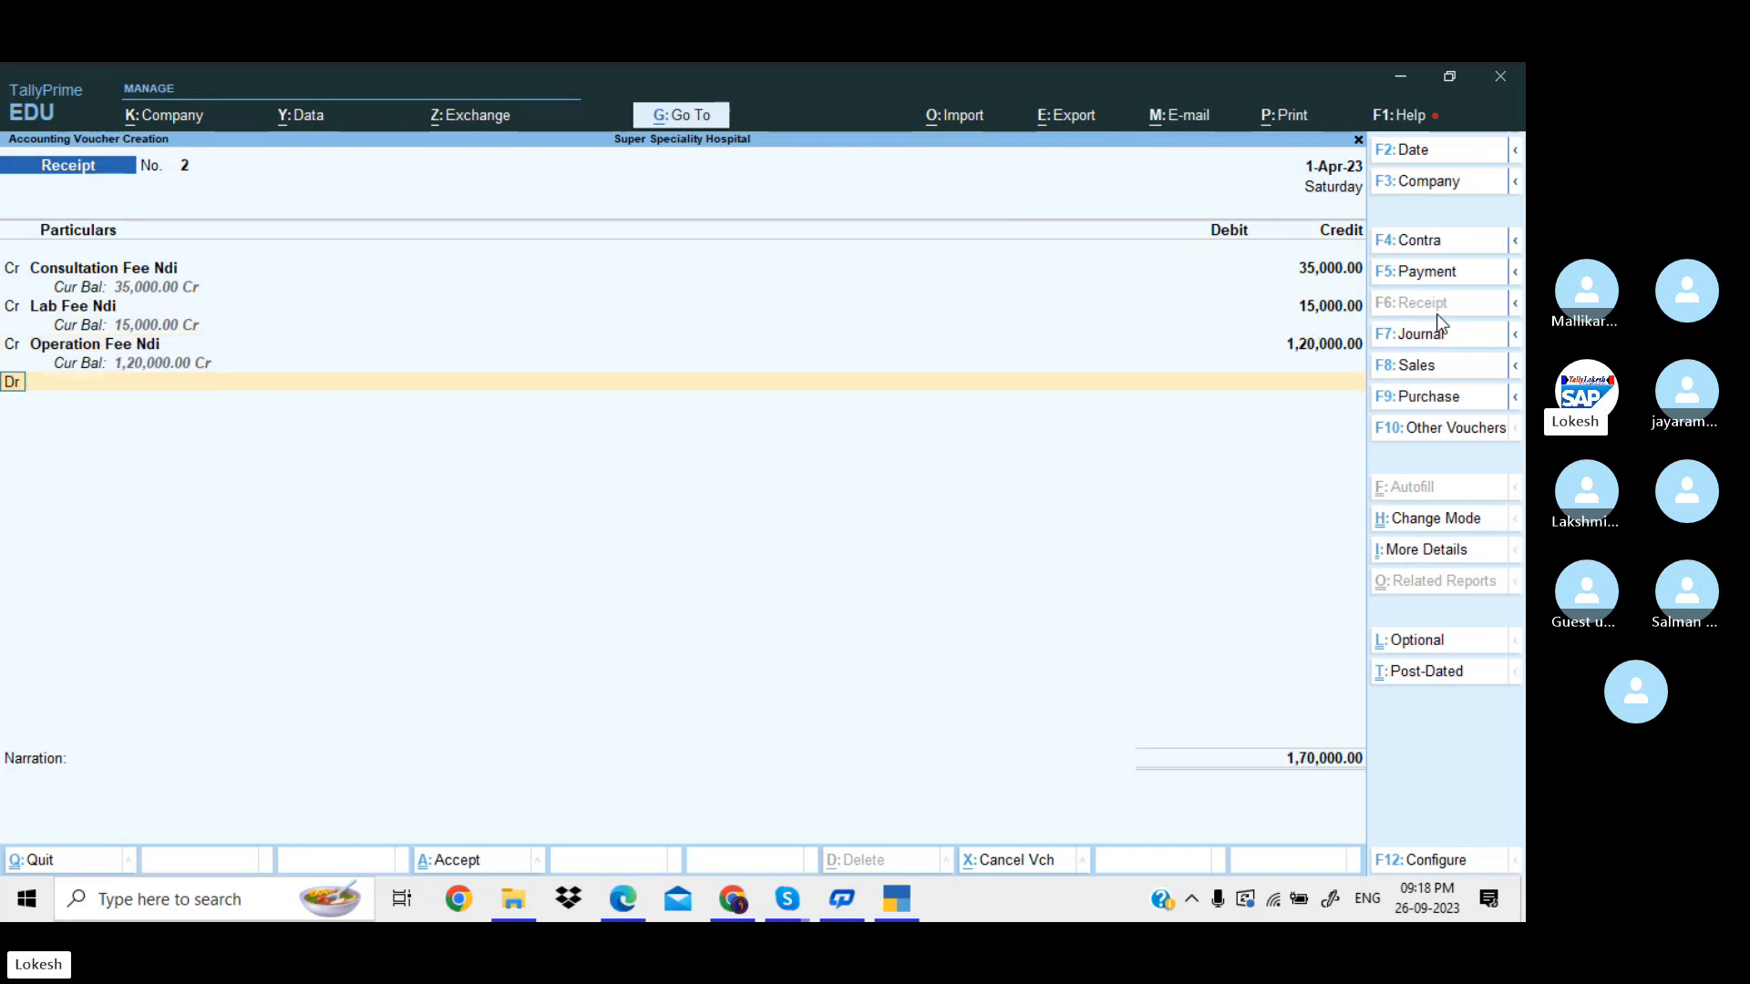
Add a credit line for Medicines Ndi of 33000 to the receipt voucher.
key("c")
key("Return")
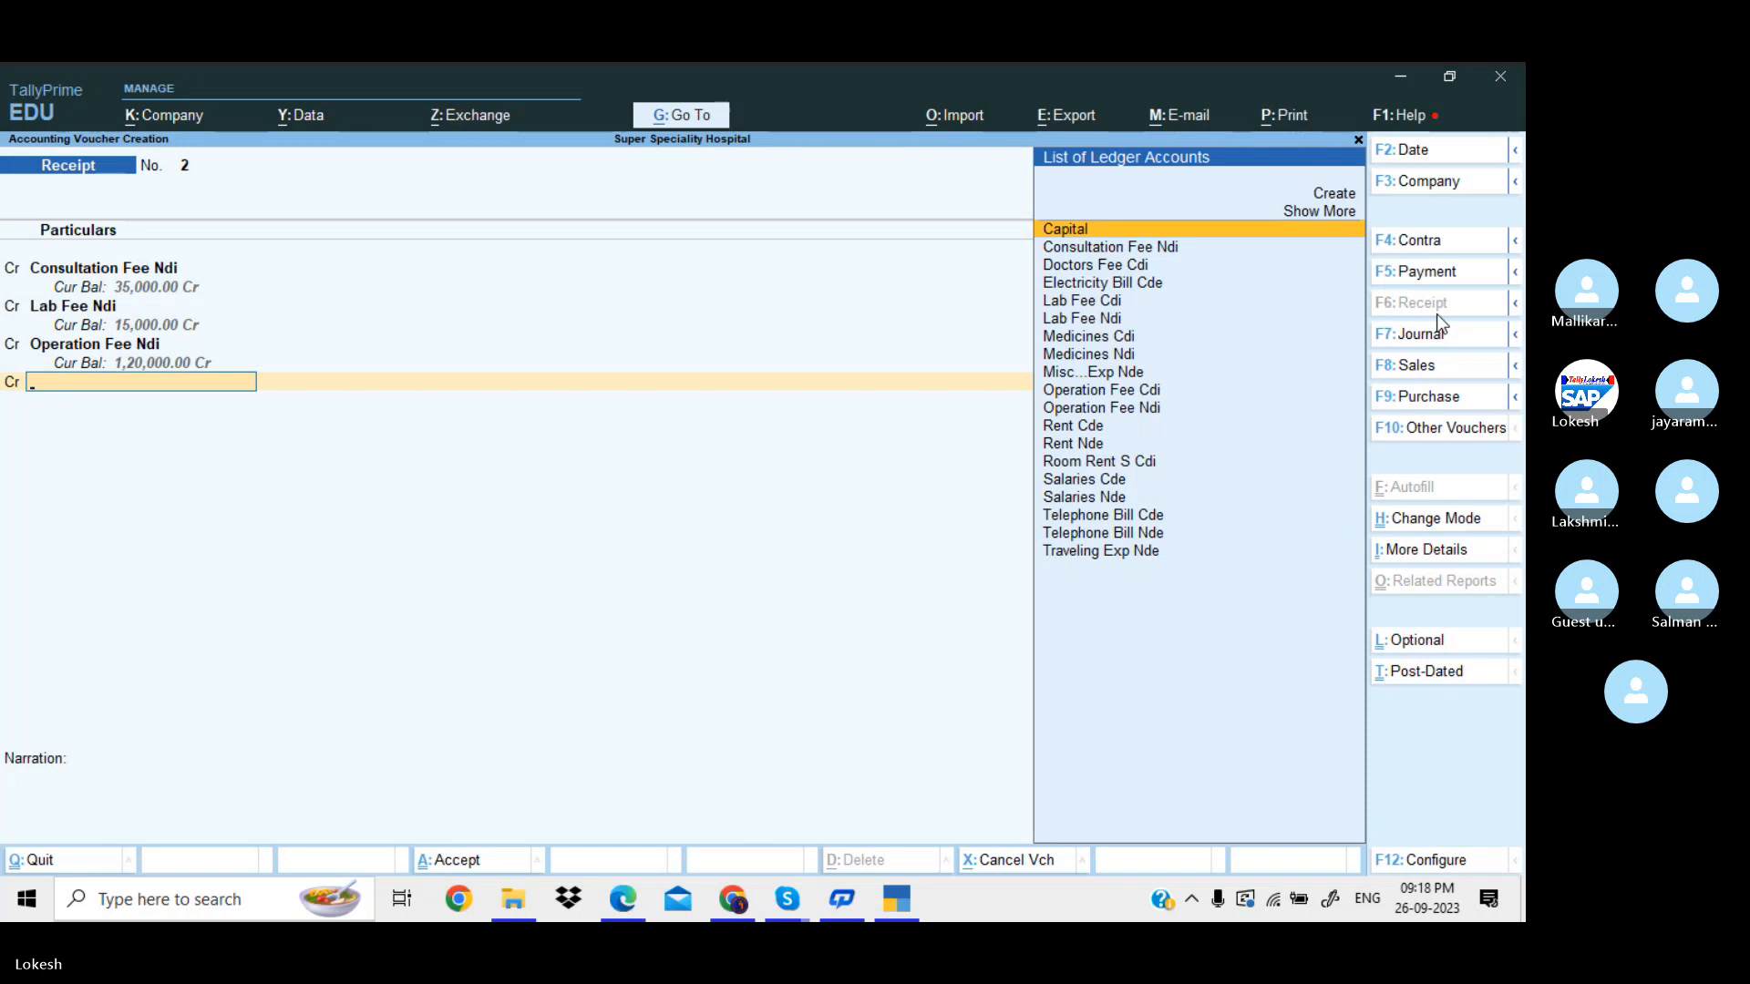
type("Med")
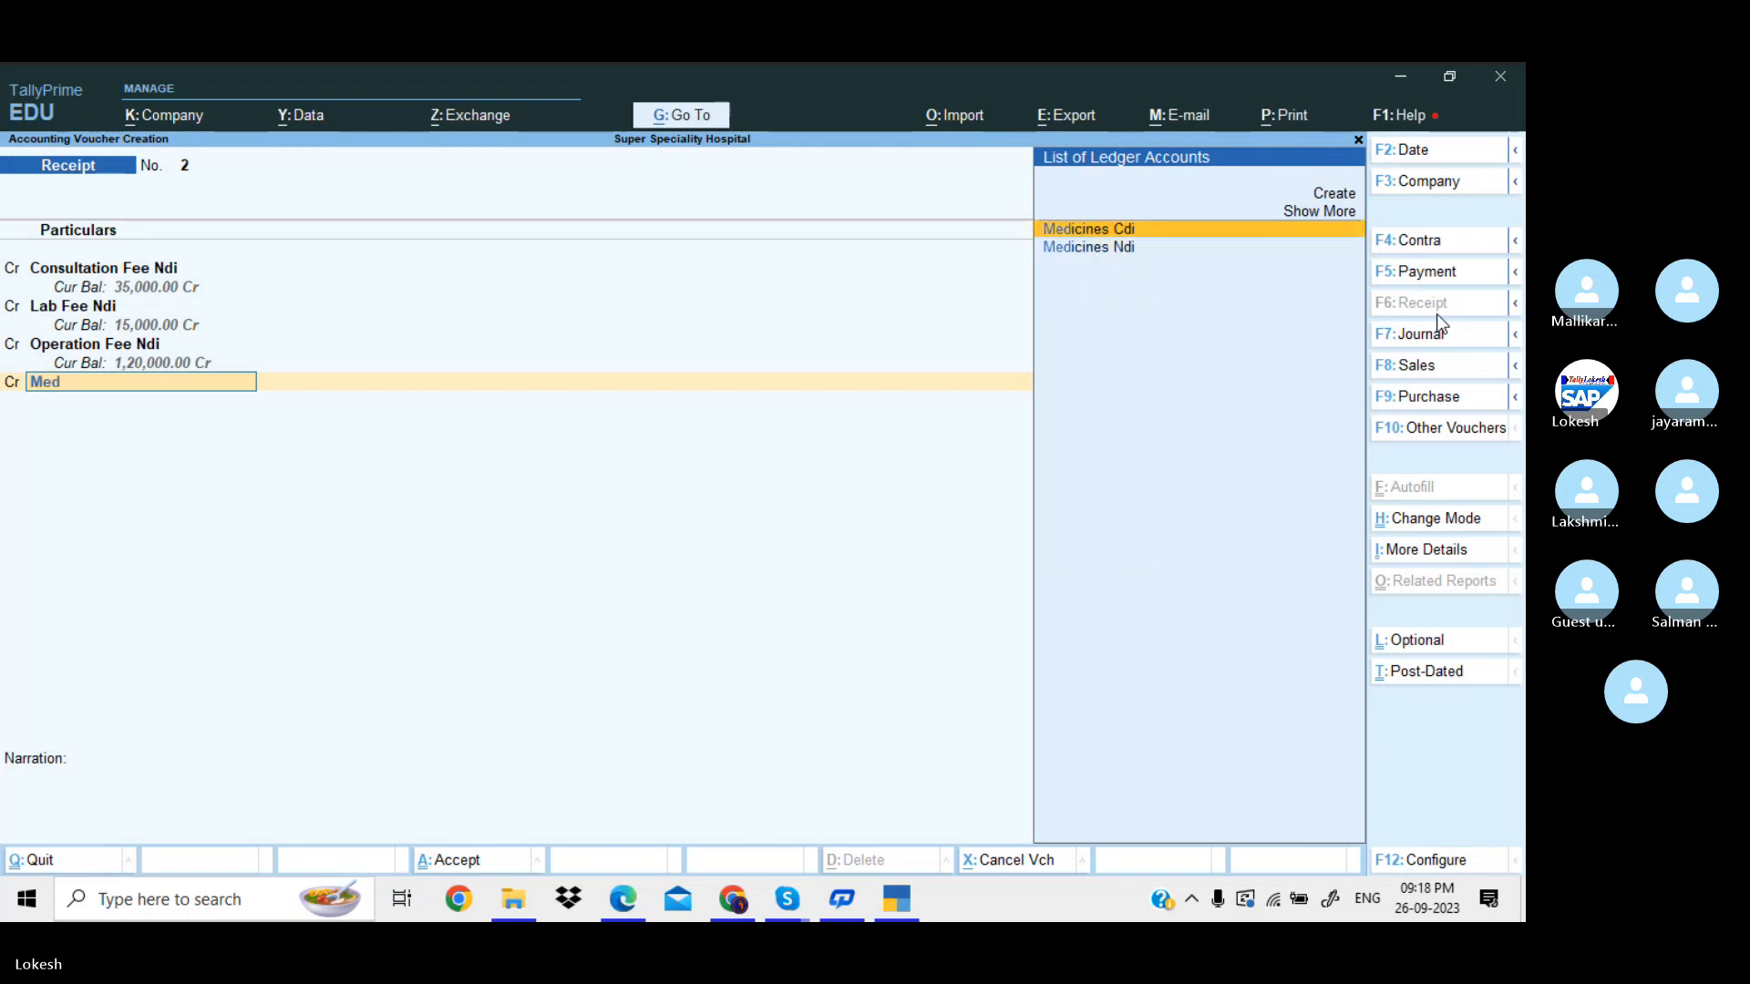
key("Down")
key("Return")
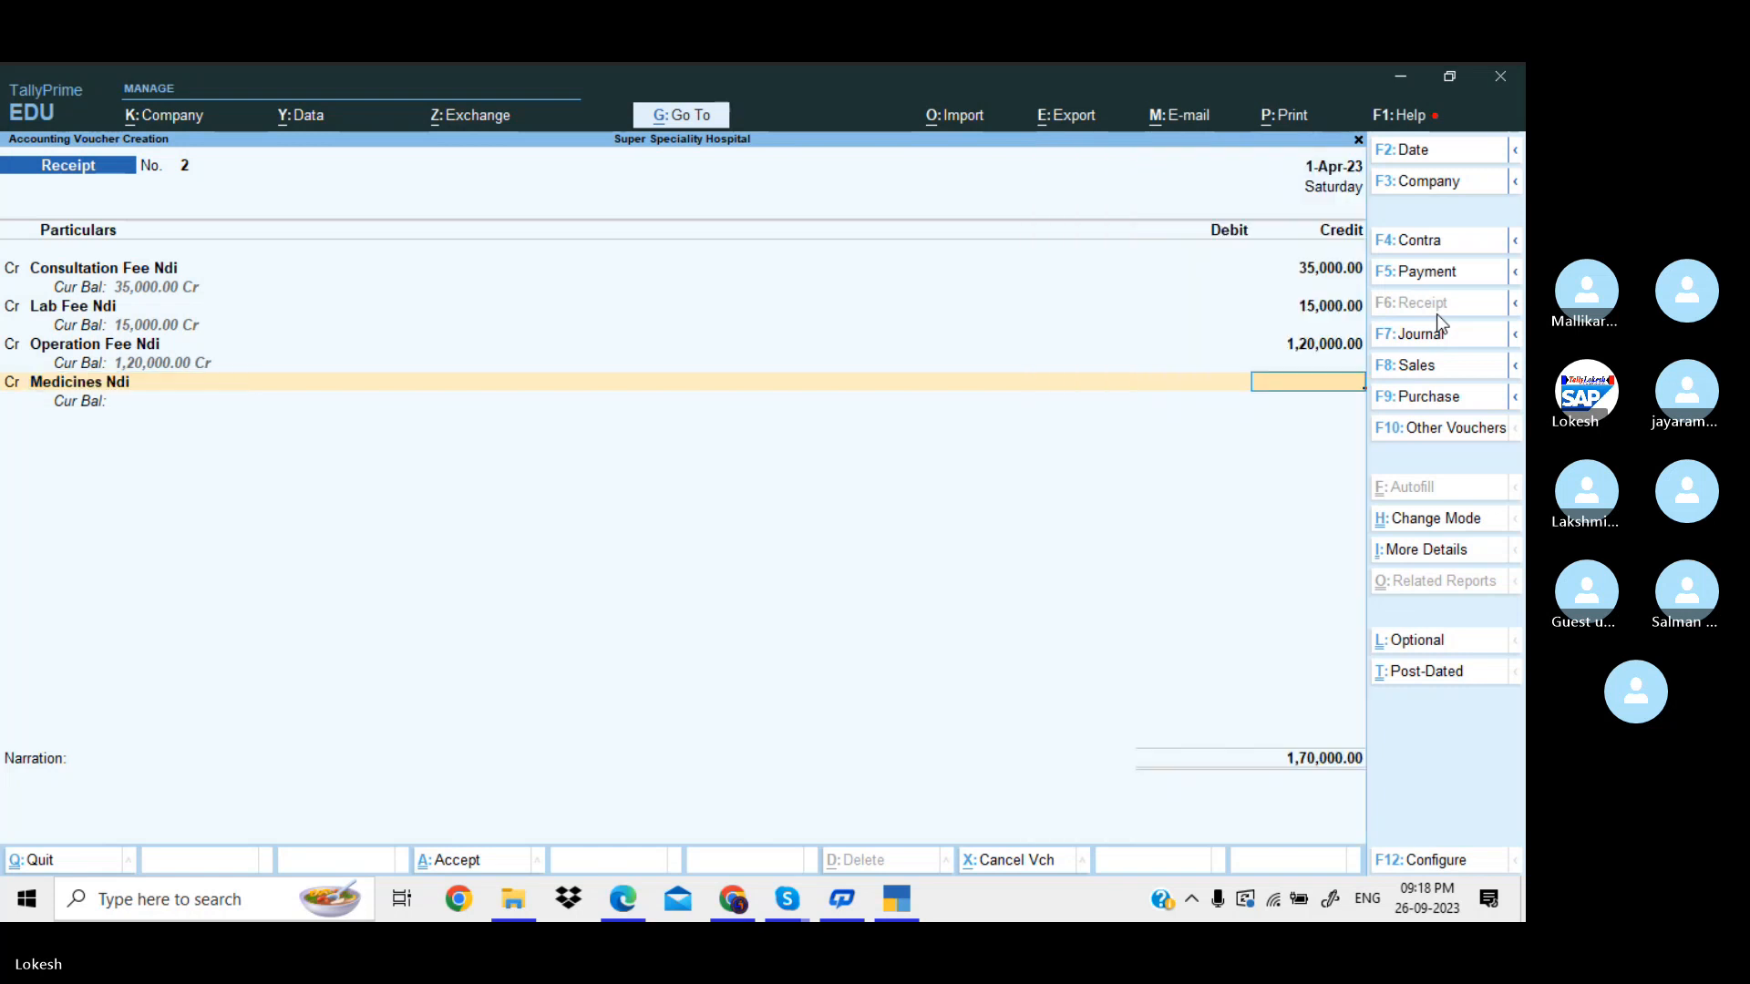
type("33000")
key("Return")
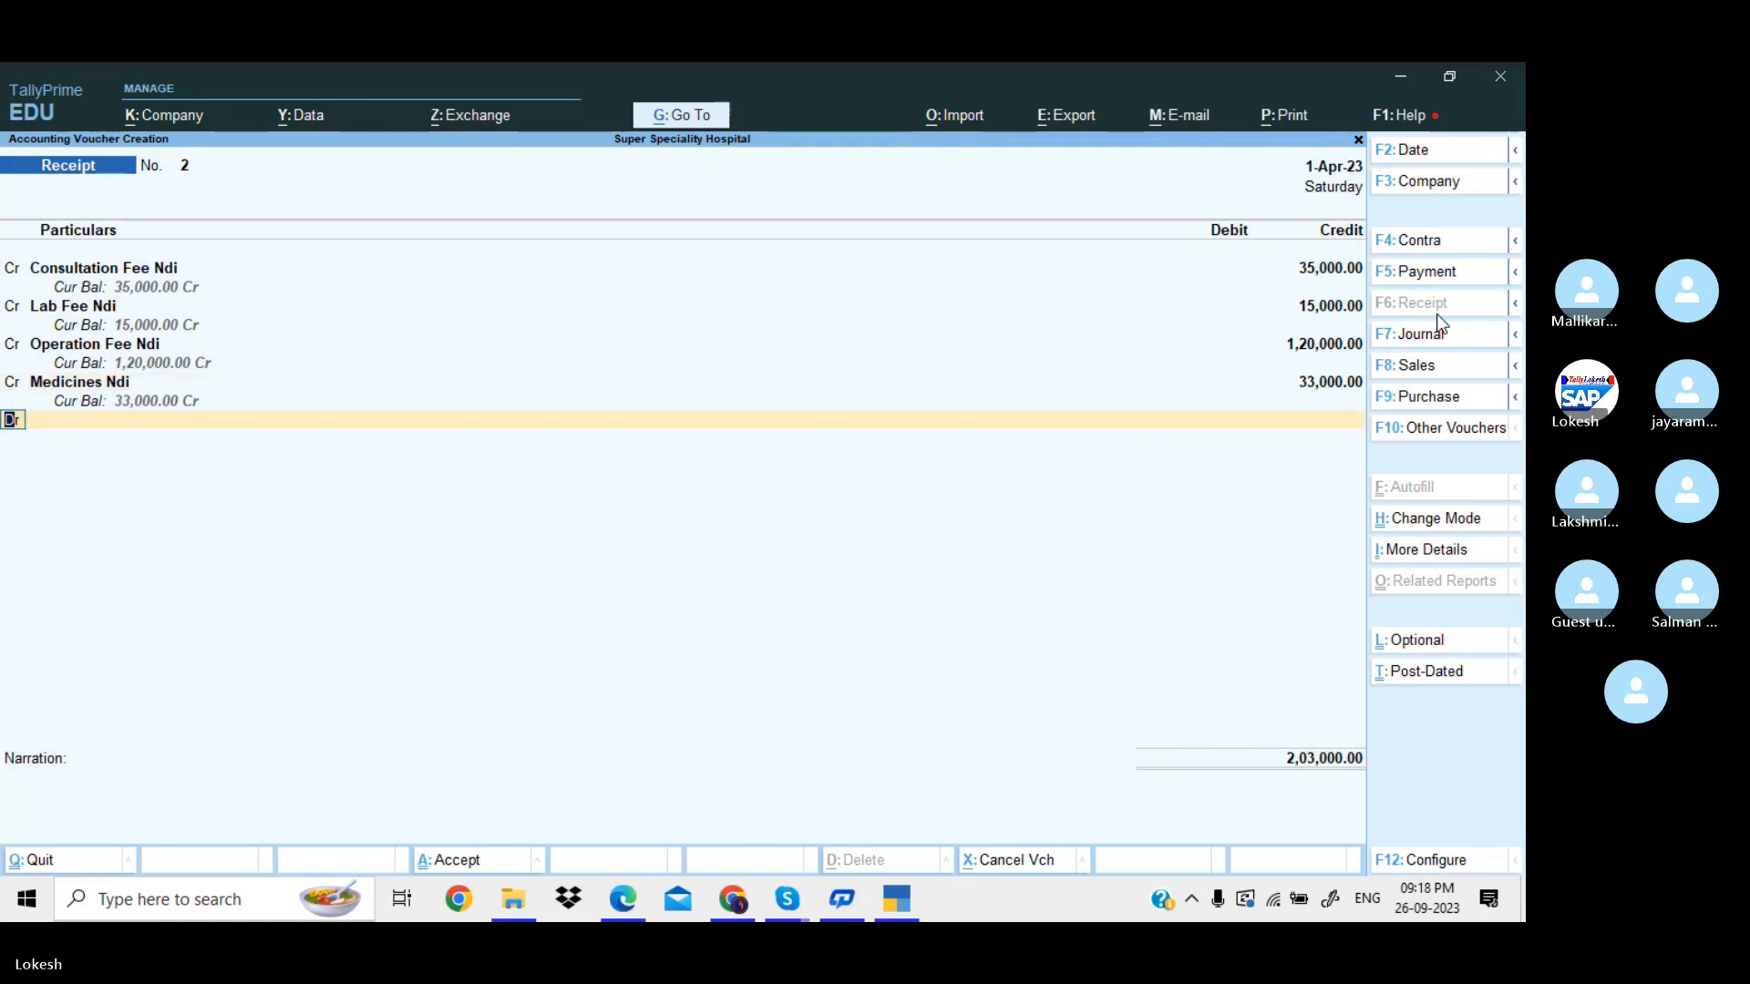
Debit Cash with 2,03,000.00 in the Neurology income receipt voucher and save it without a narration.
key("Return")
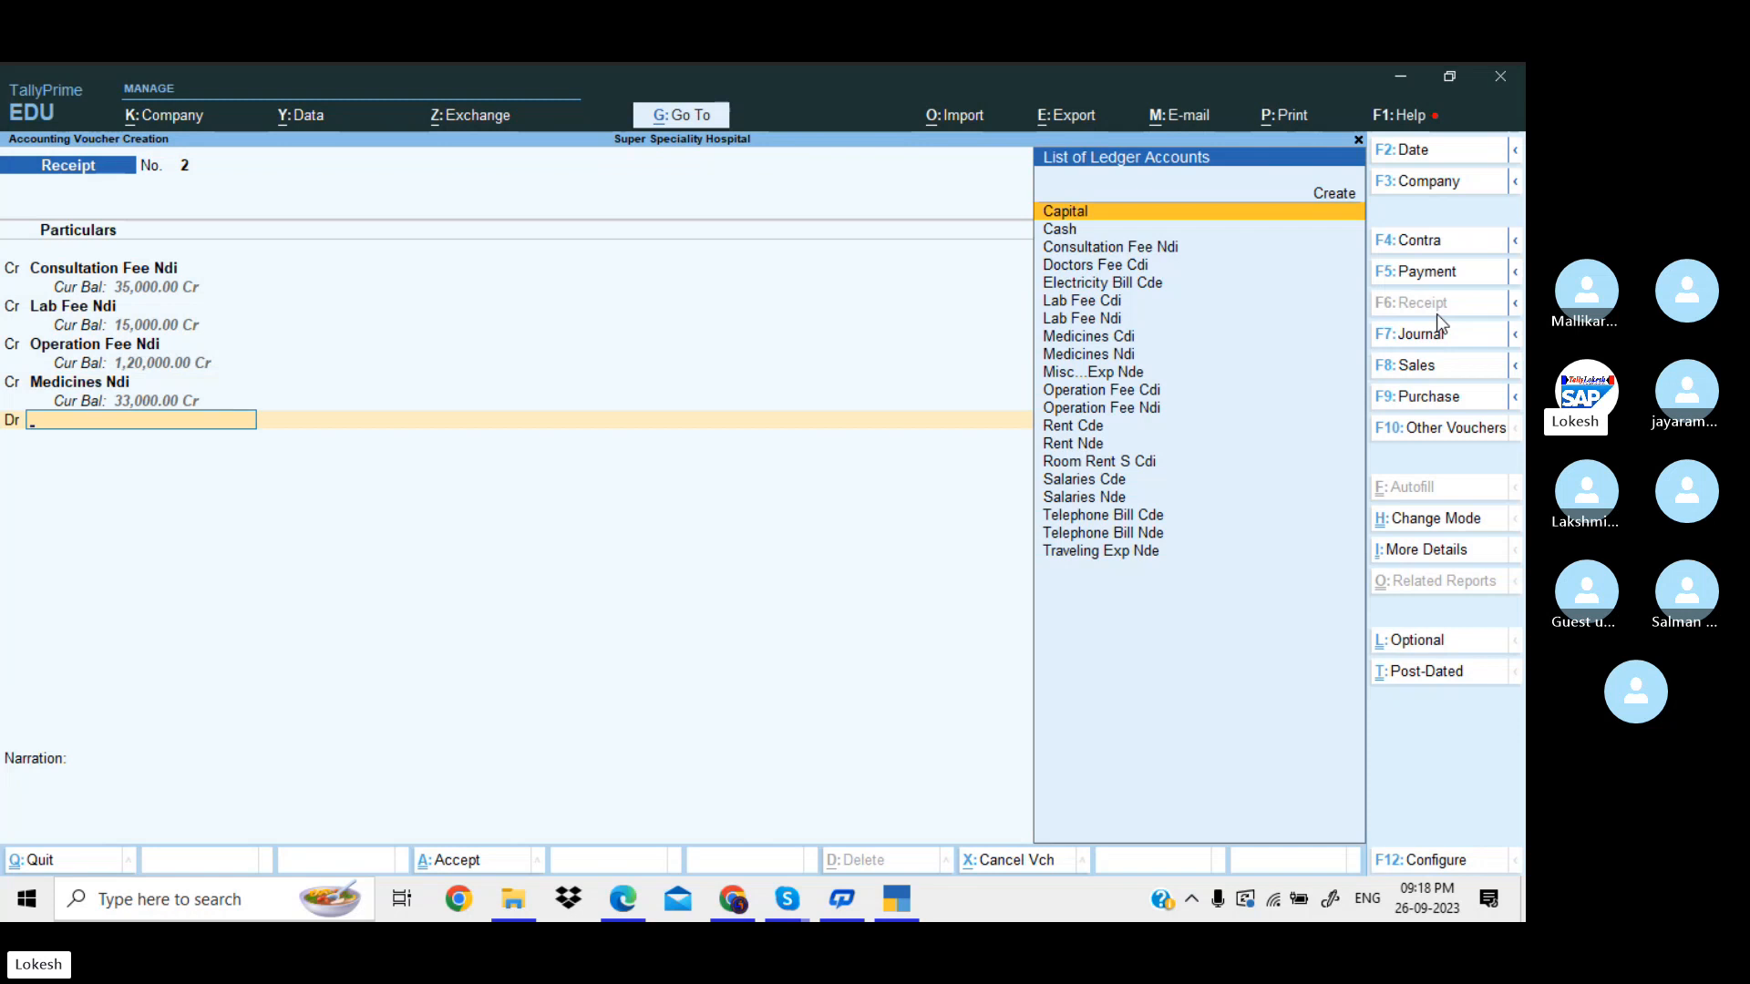
key("Down")
key("Return")
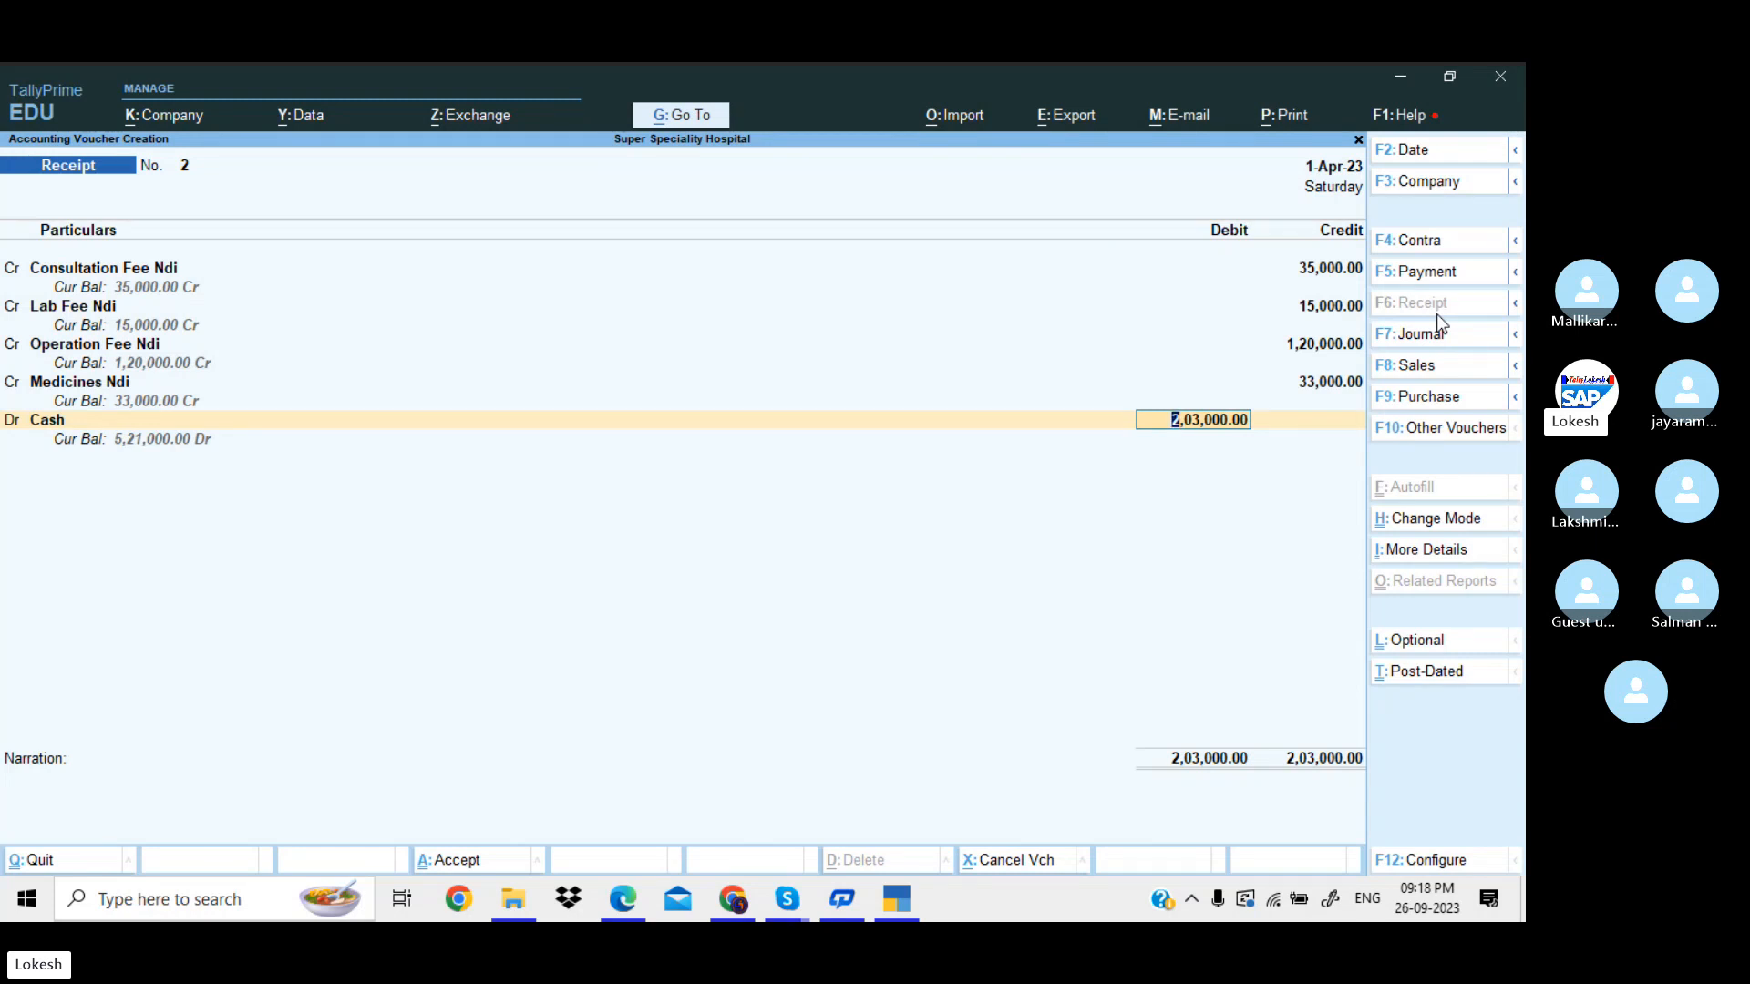
key("Return")
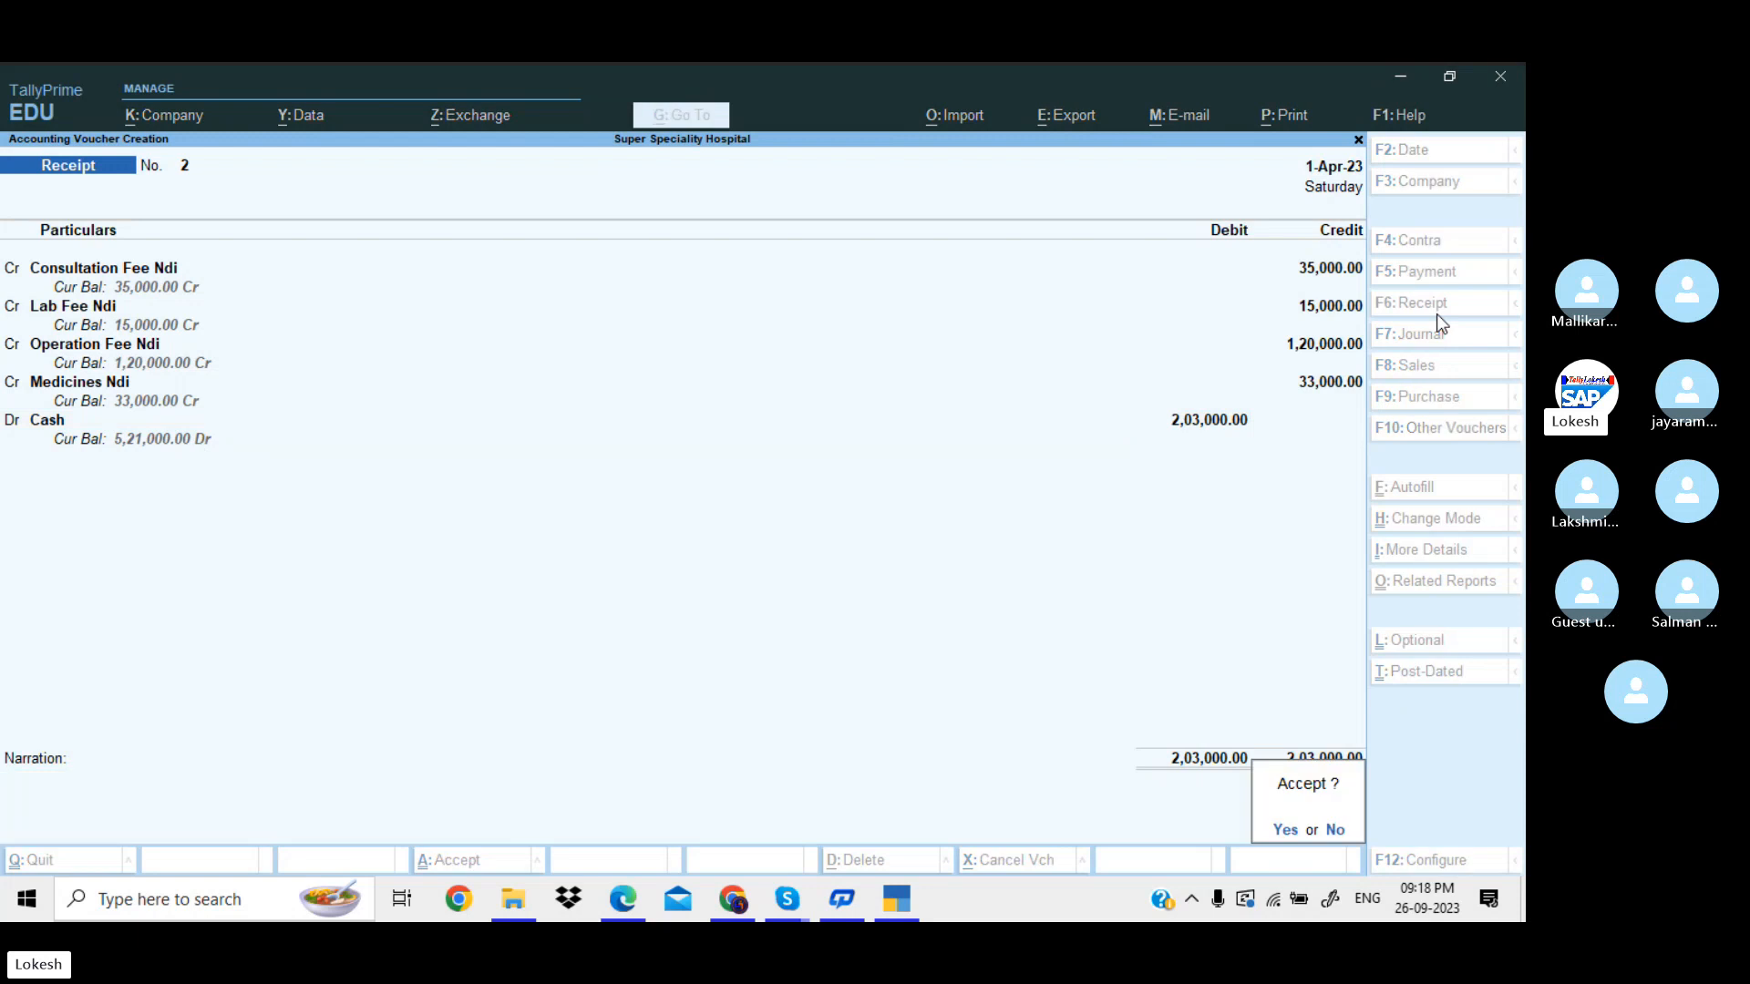
key("Return")
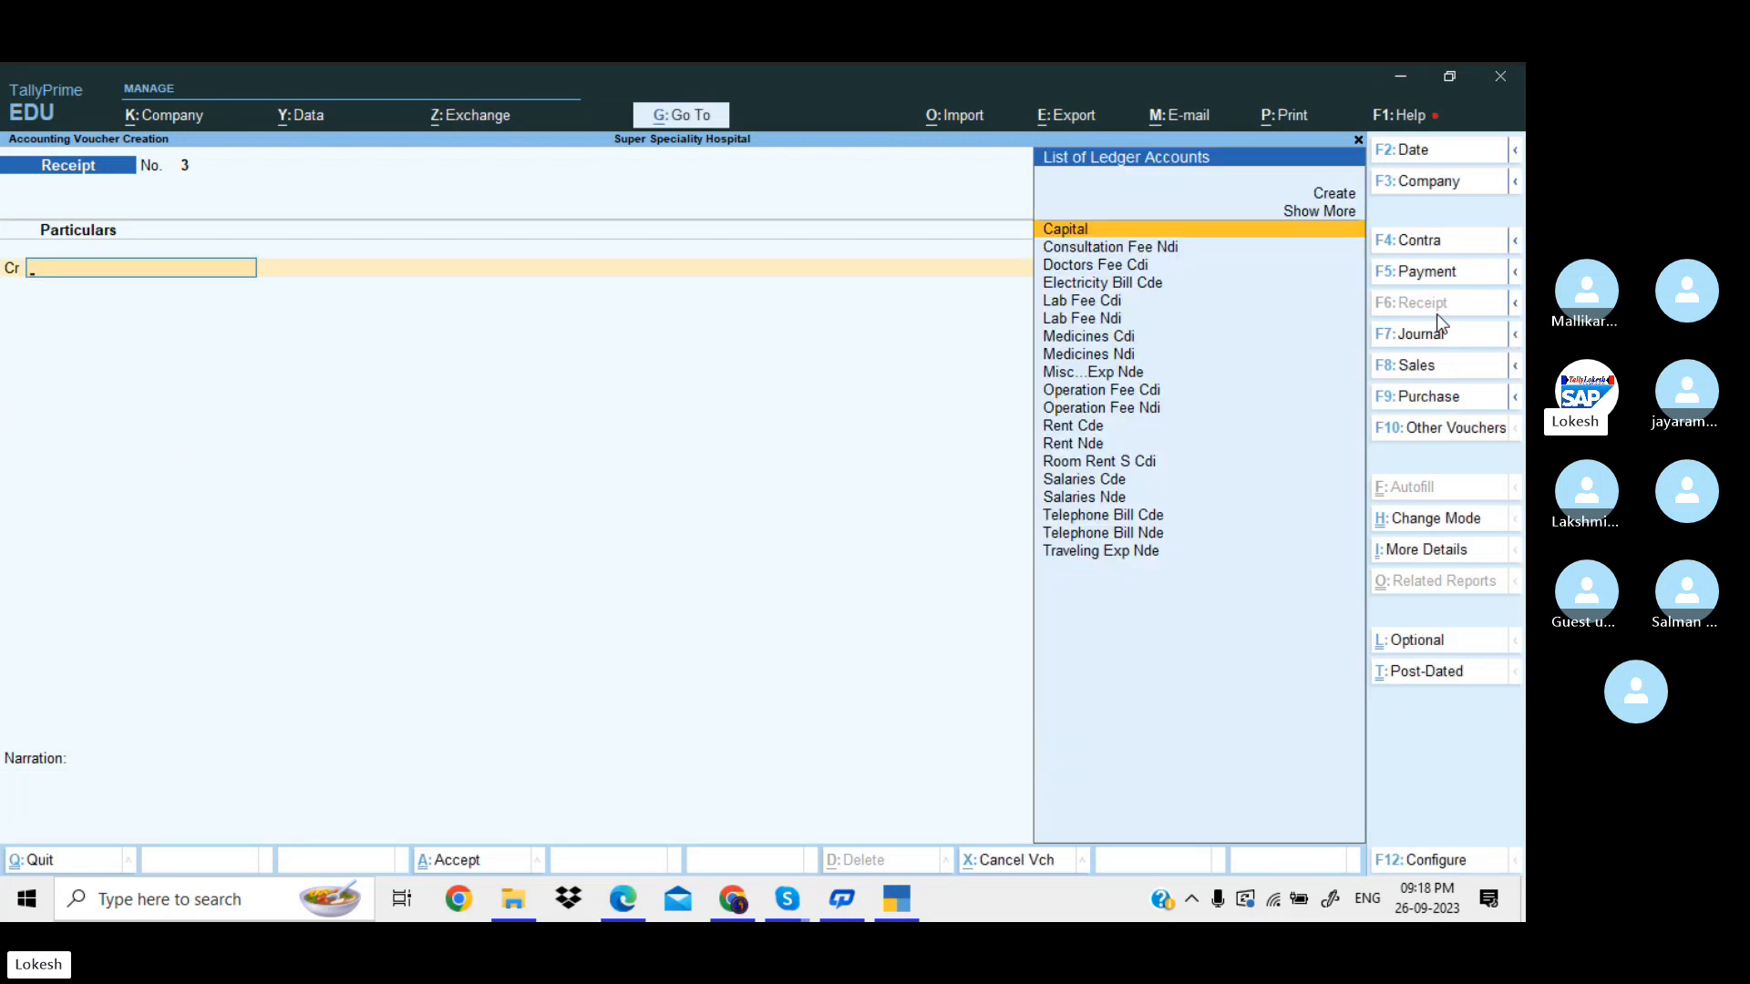
Credit Doctors Fee Cdi with 55000 as the first line of the new receipt voucher.
type("D")
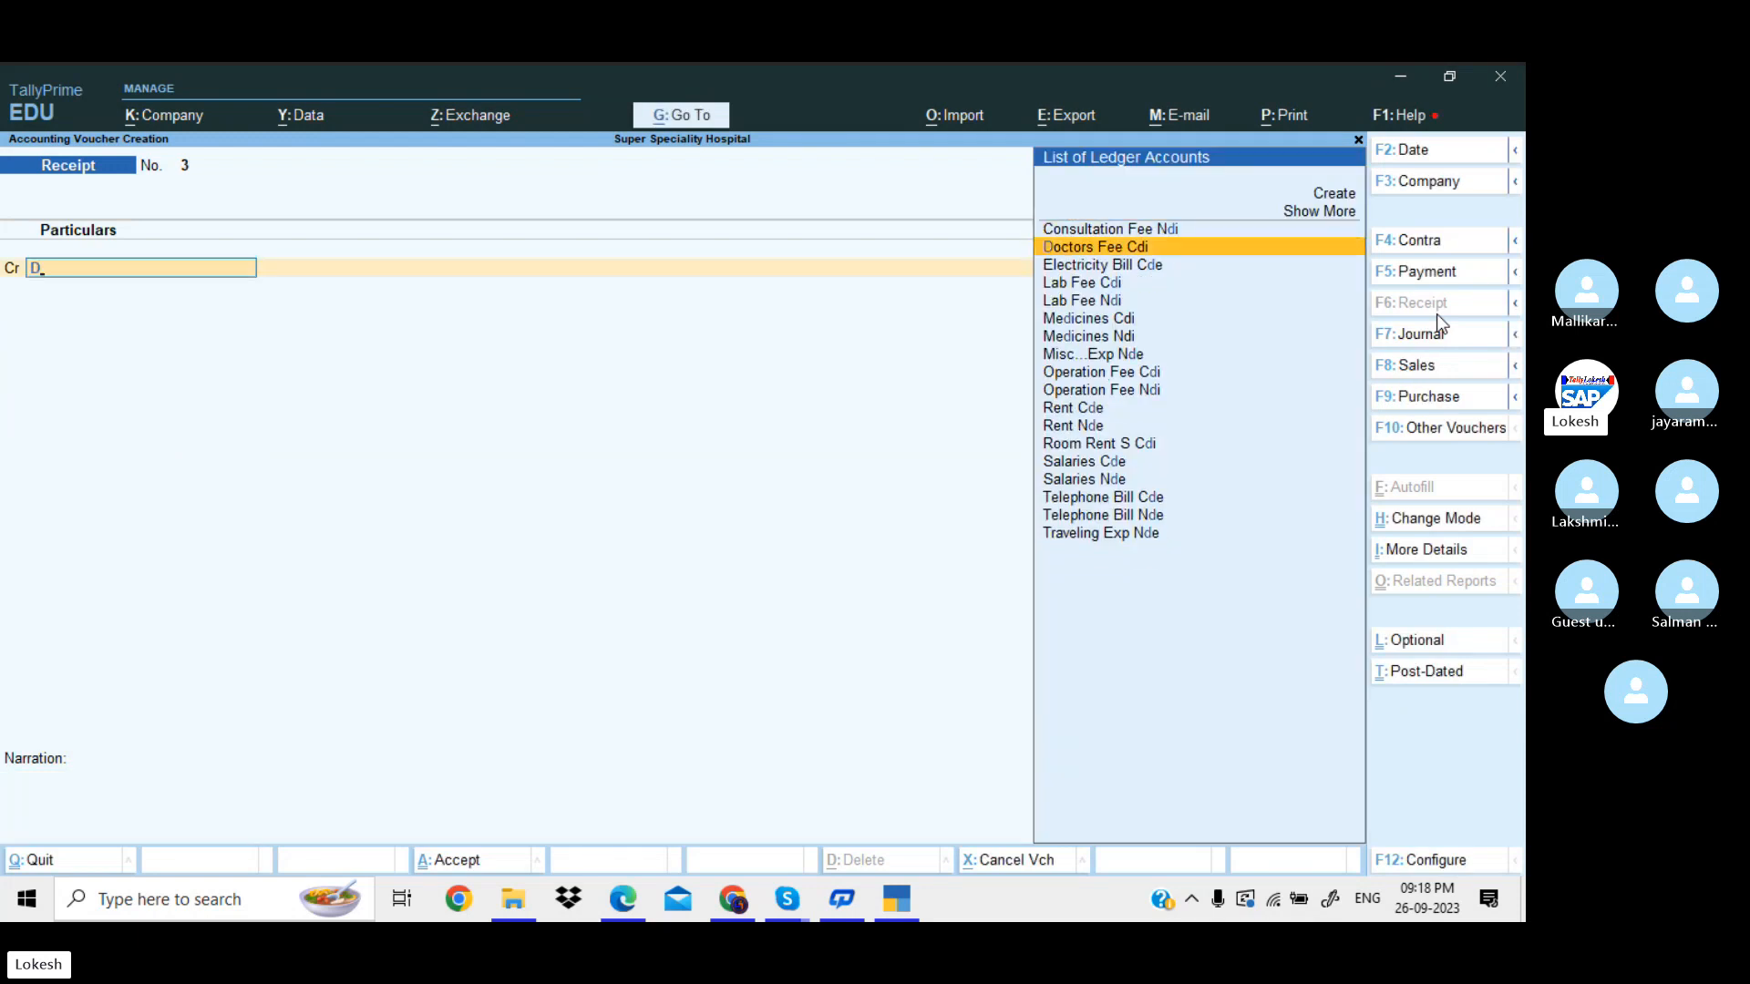
key("Return")
type("55000")
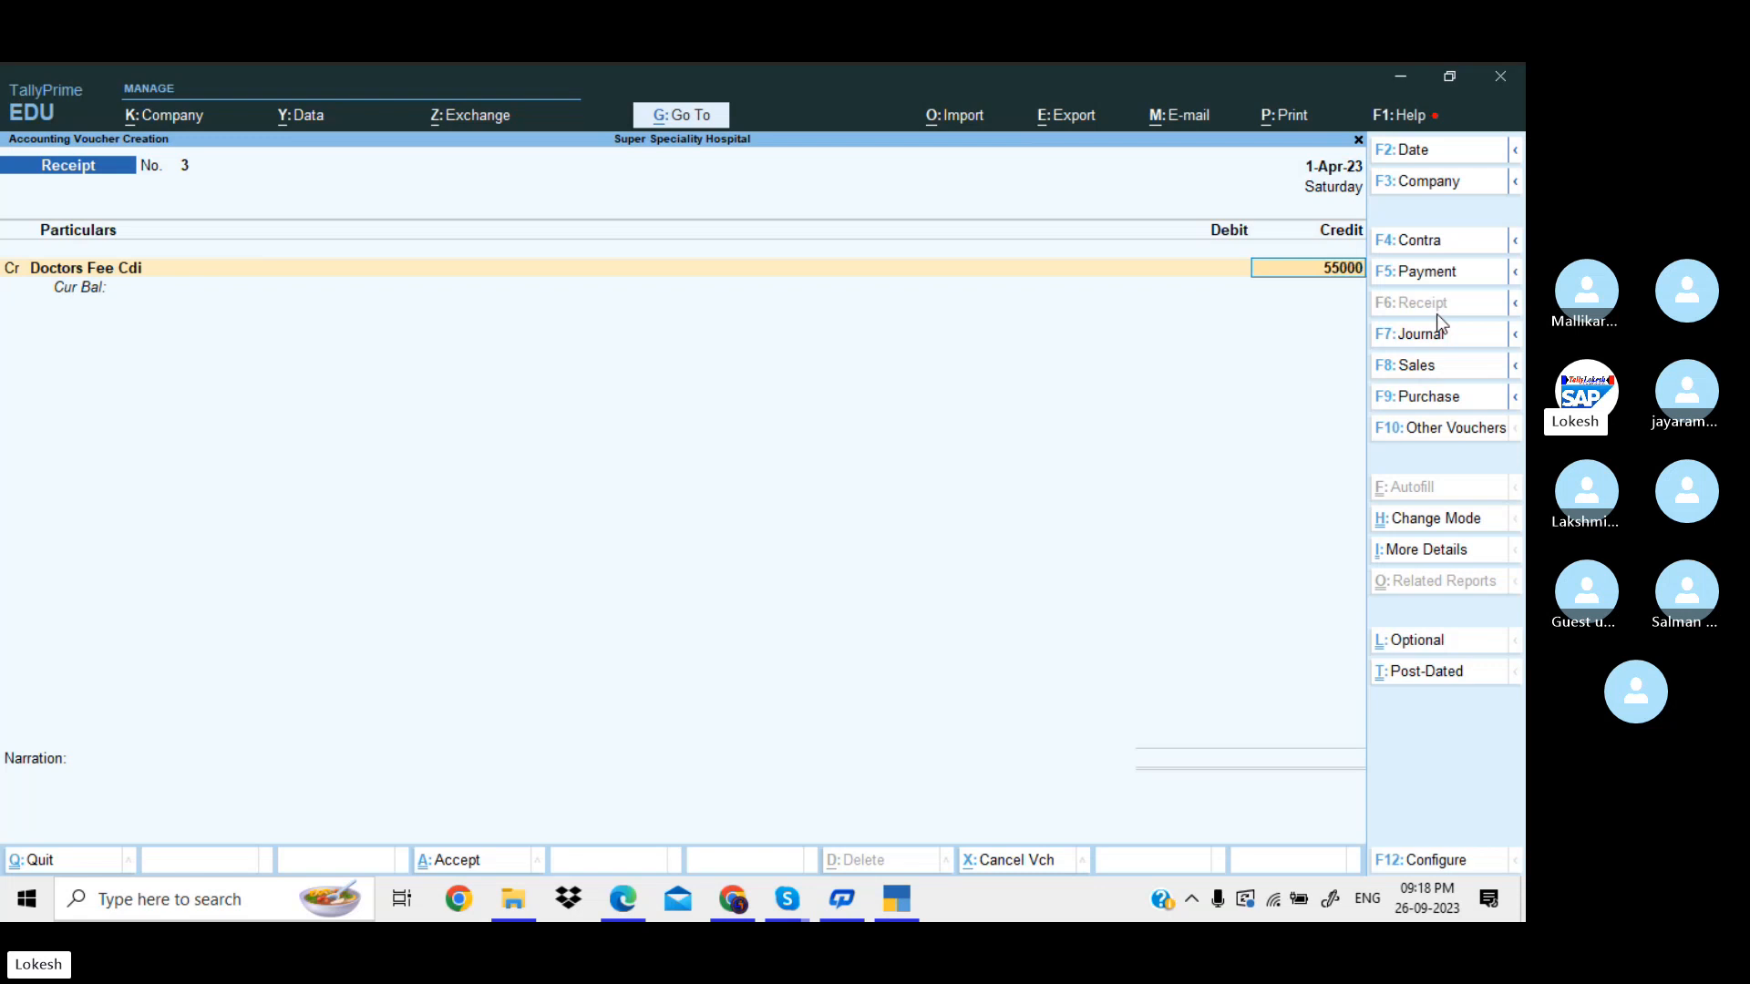
key("Return")
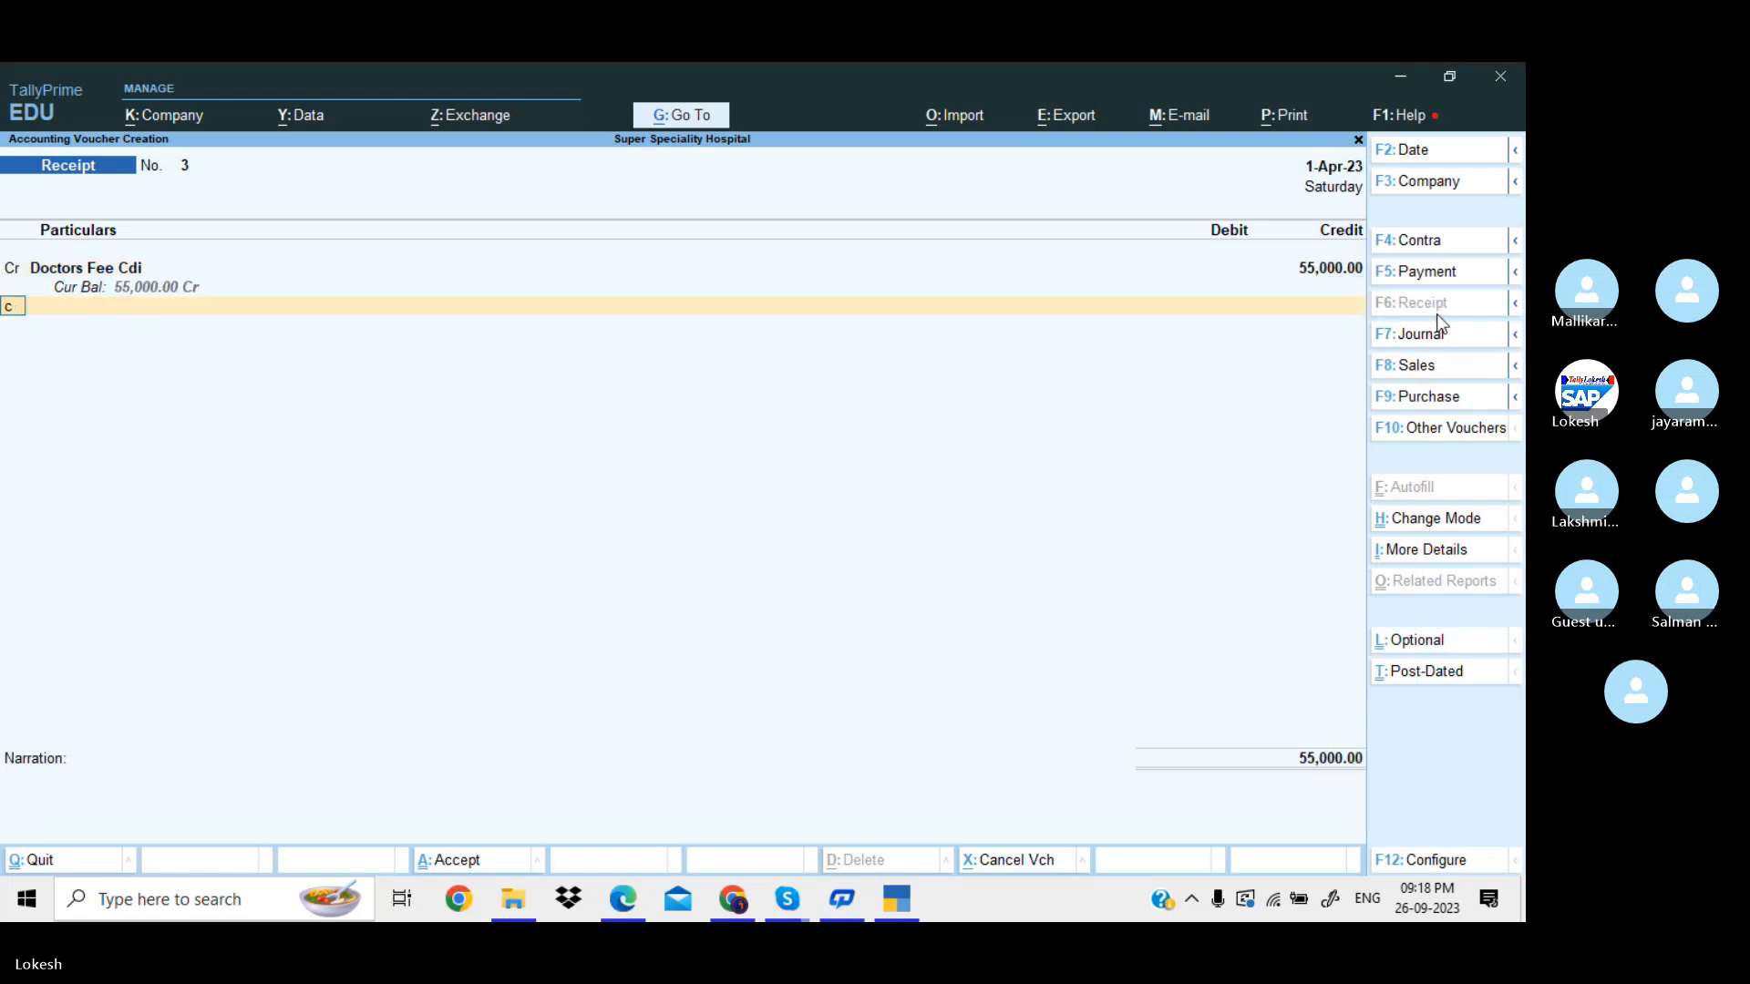
Add a credit line for Lab Fee Cdi of 20000 to the receipt voucher.
type("c")
key("Return")
type("Lab")
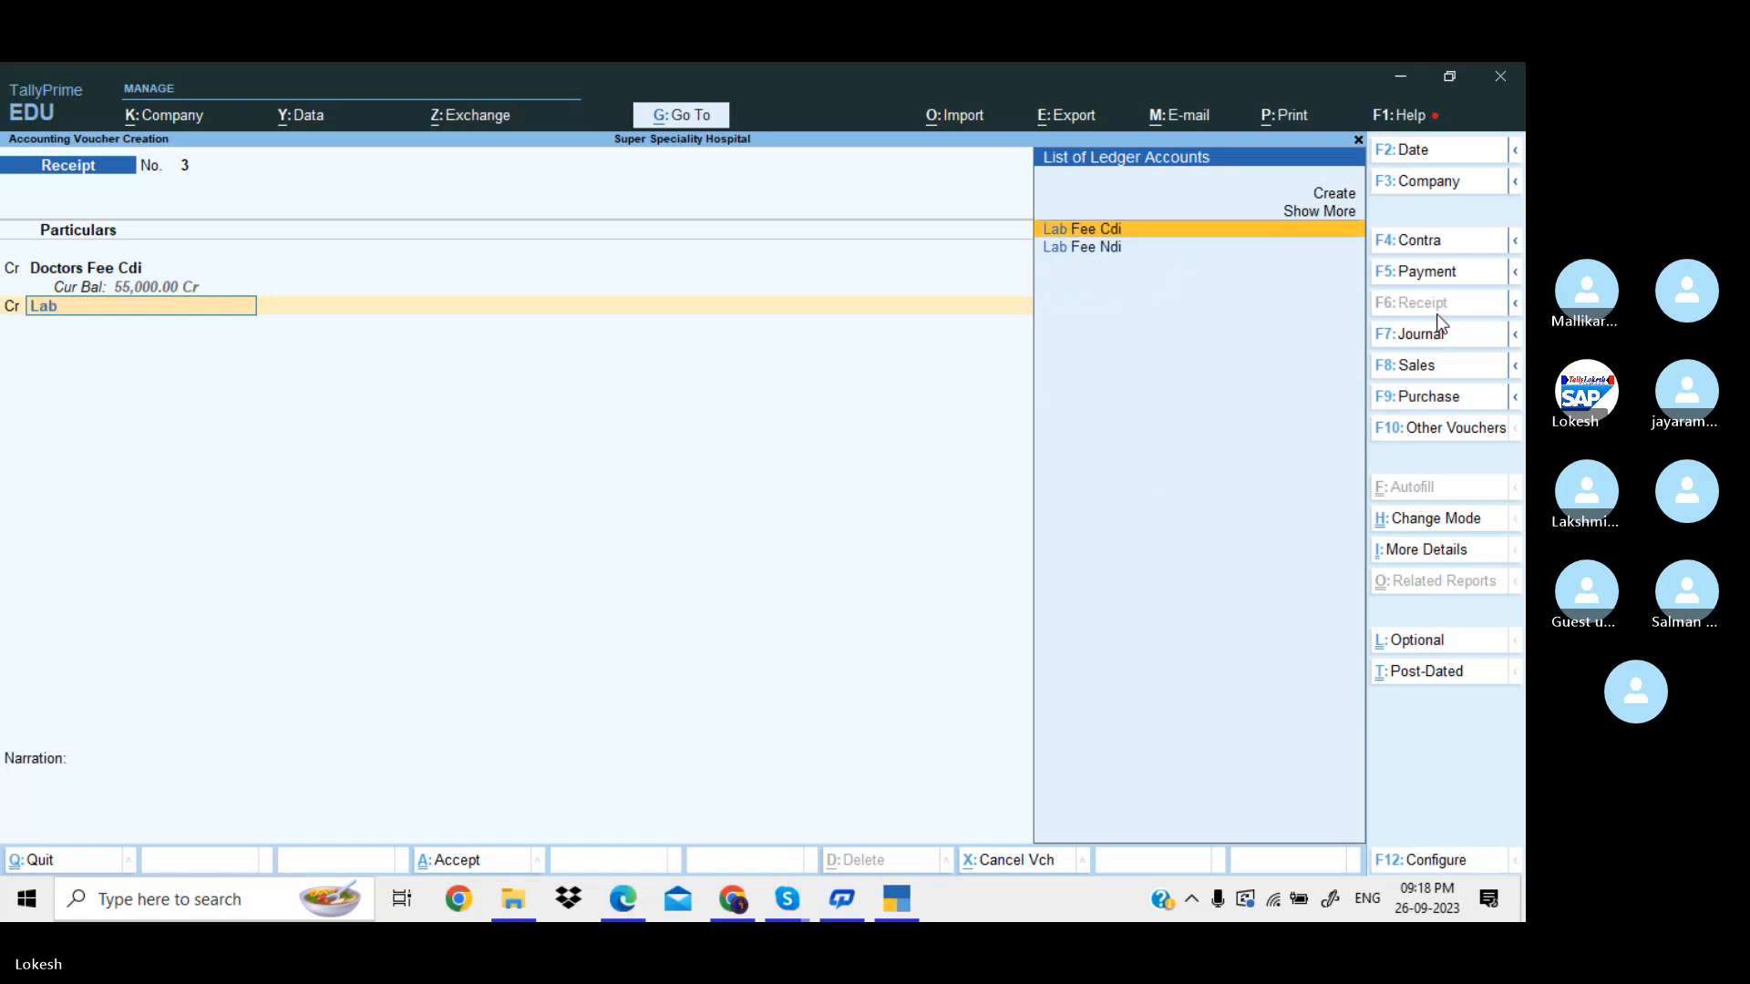
key("Return")
type("20000")
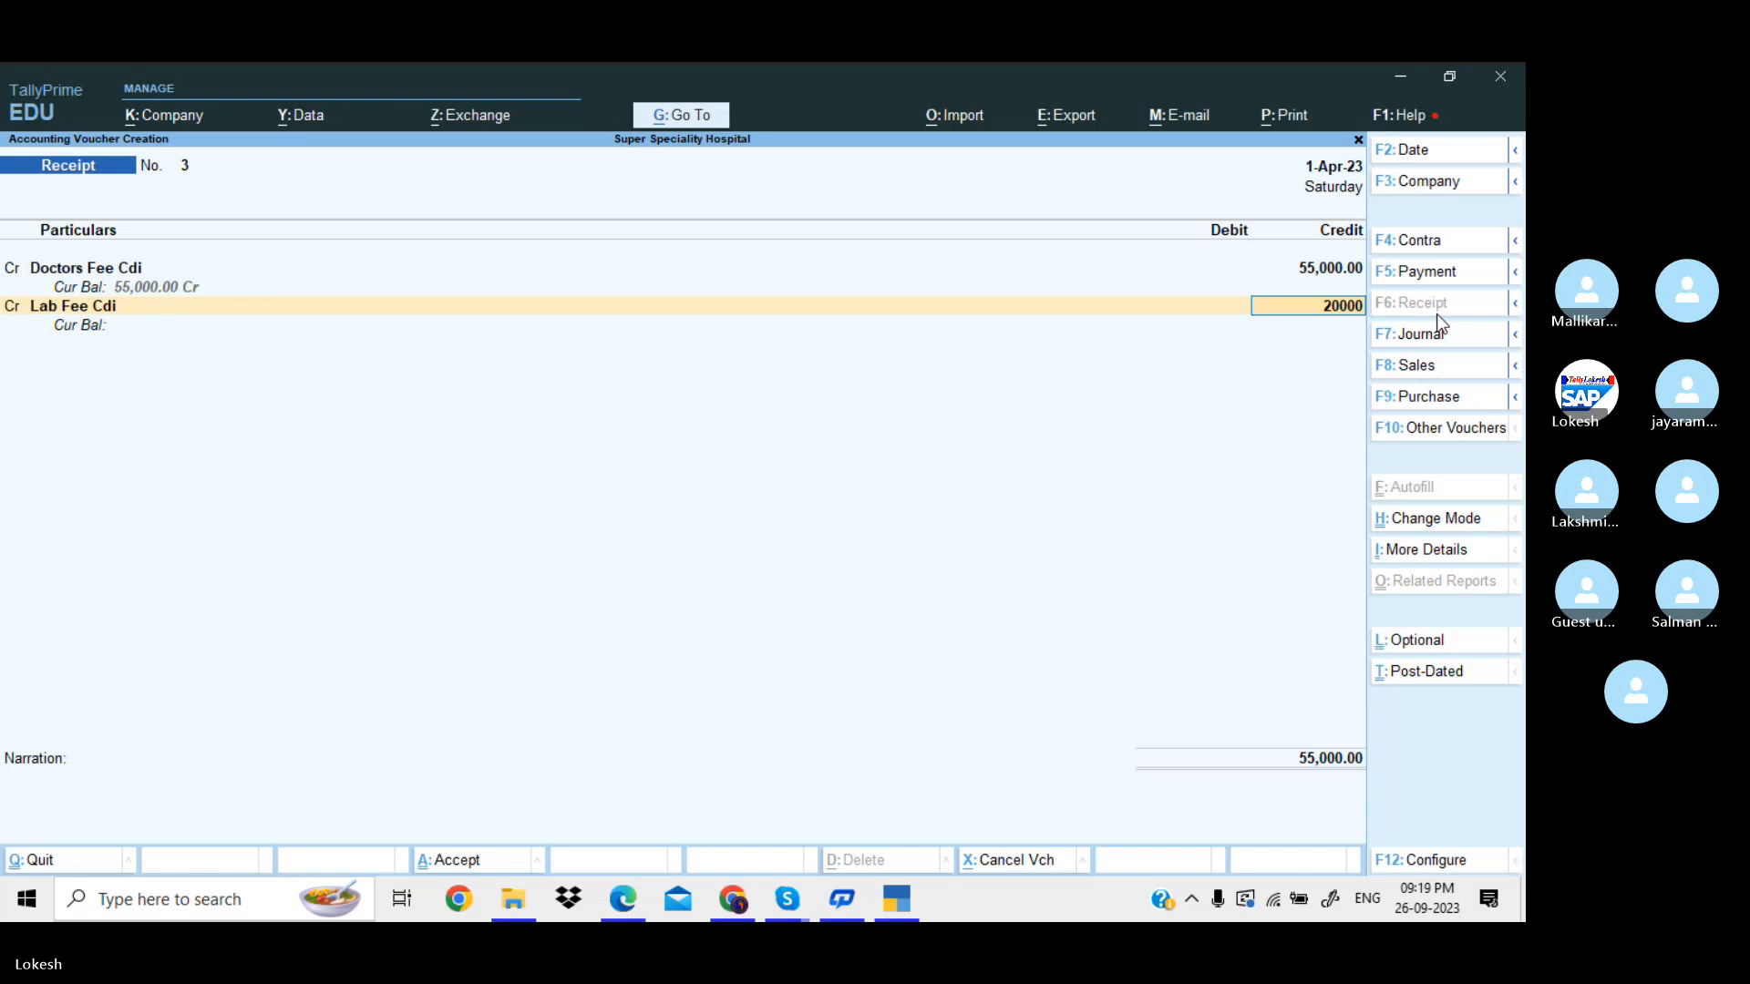
key("Return")
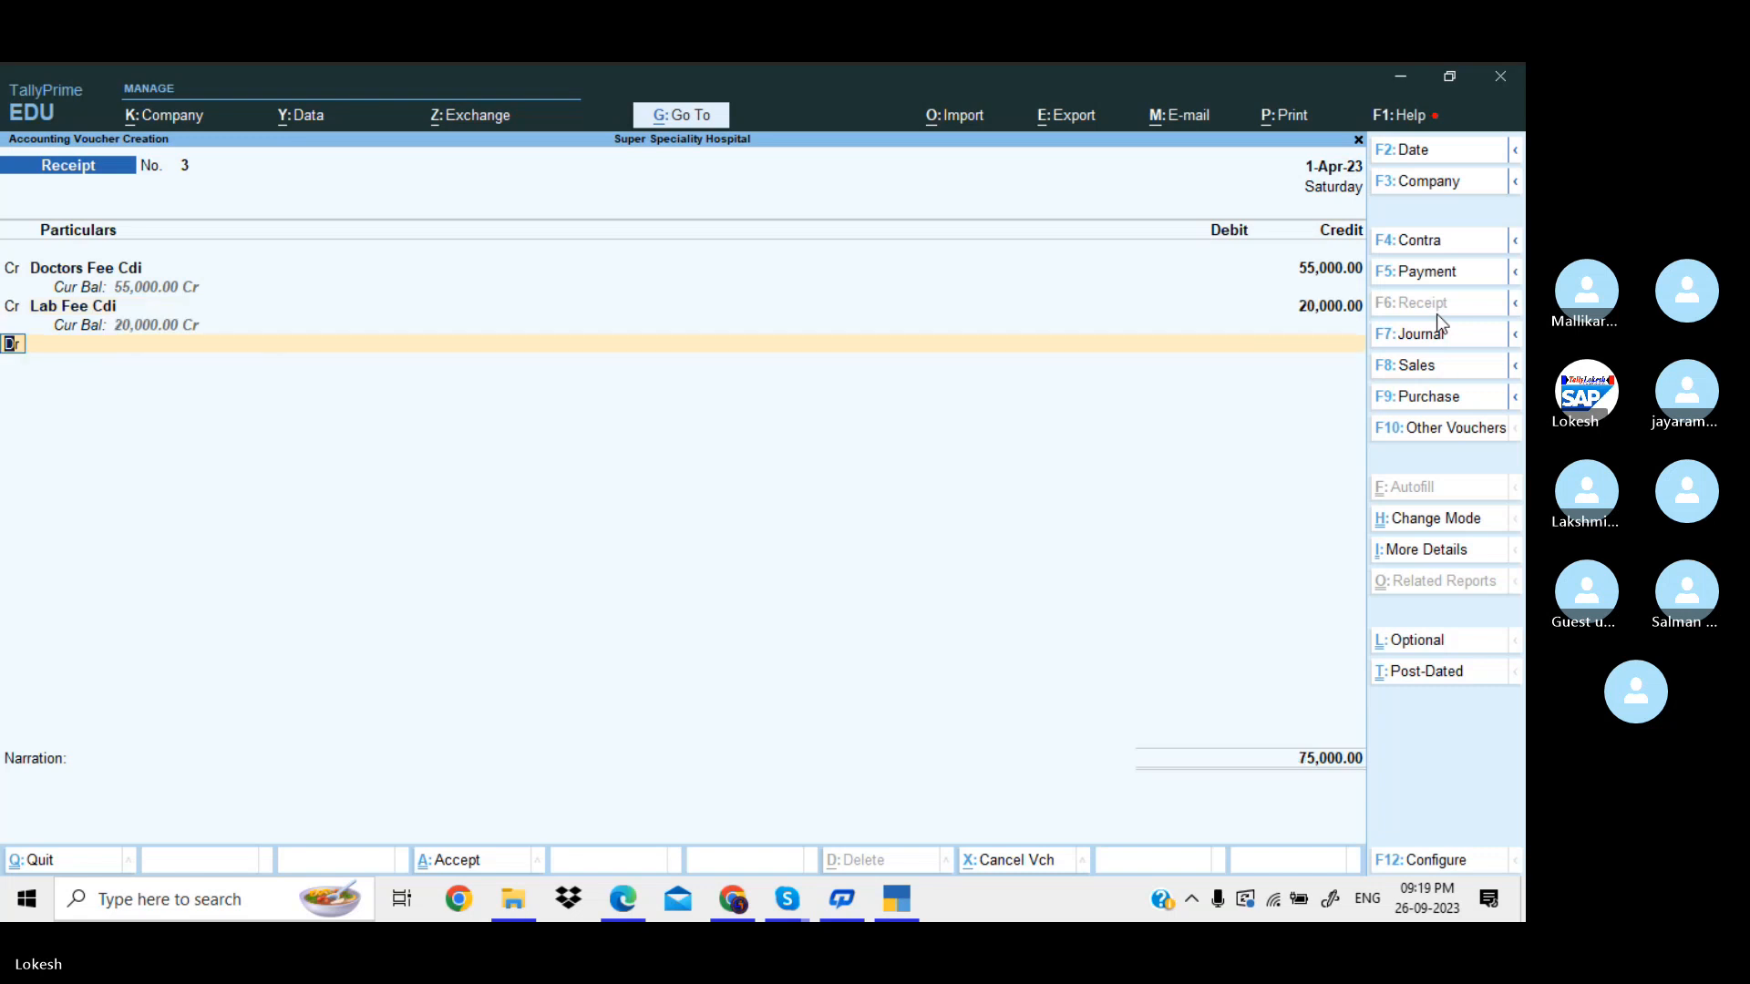
Add a credit line for Medicines Cdi of 30000 to the receipt voucher.
key("Return")
type("Me")
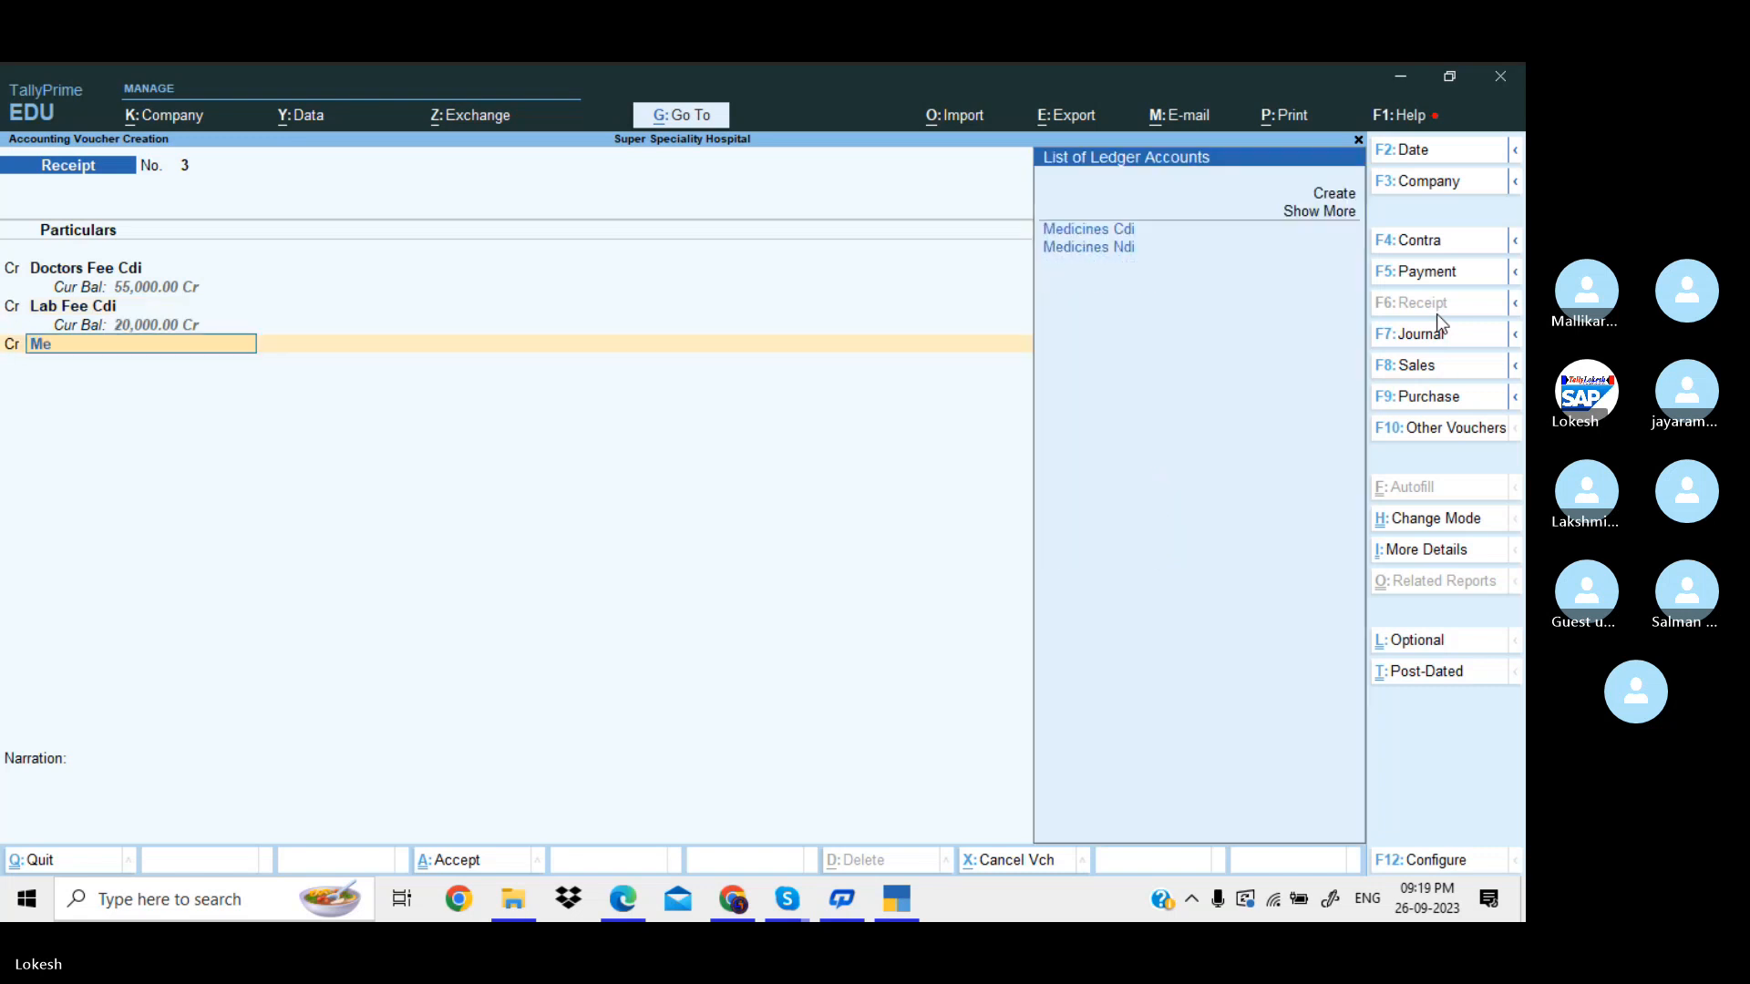
key("Return")
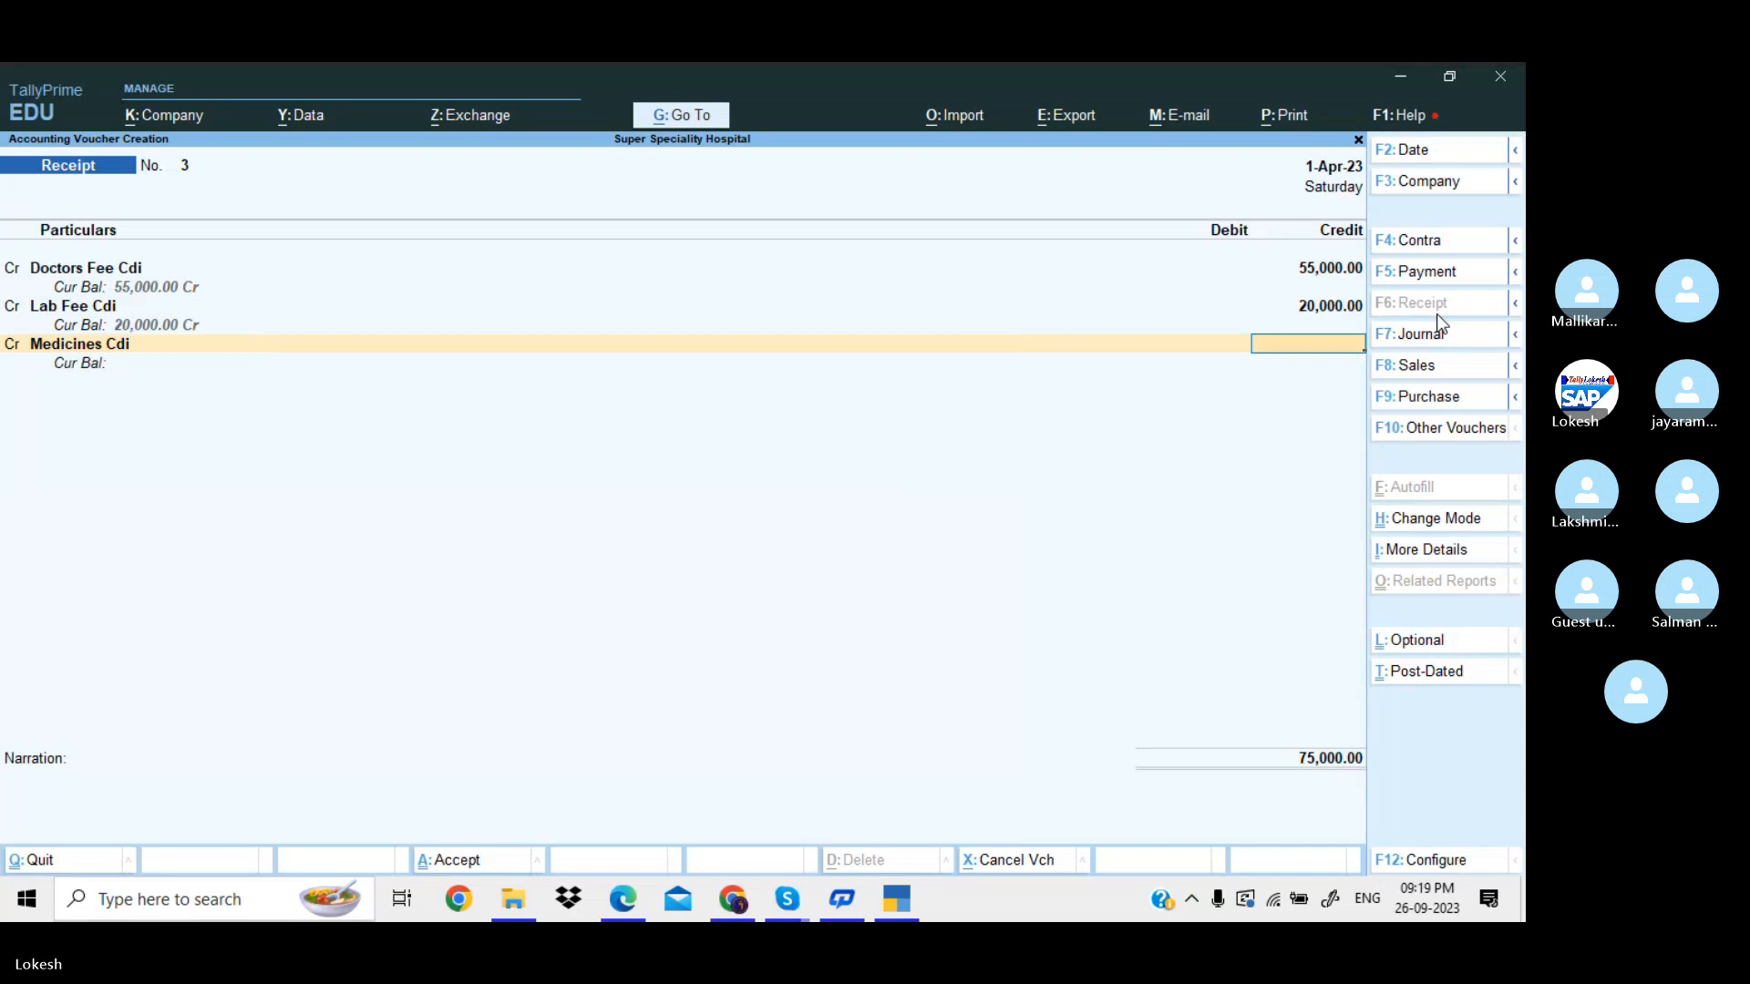
type("30000")
key("Return")
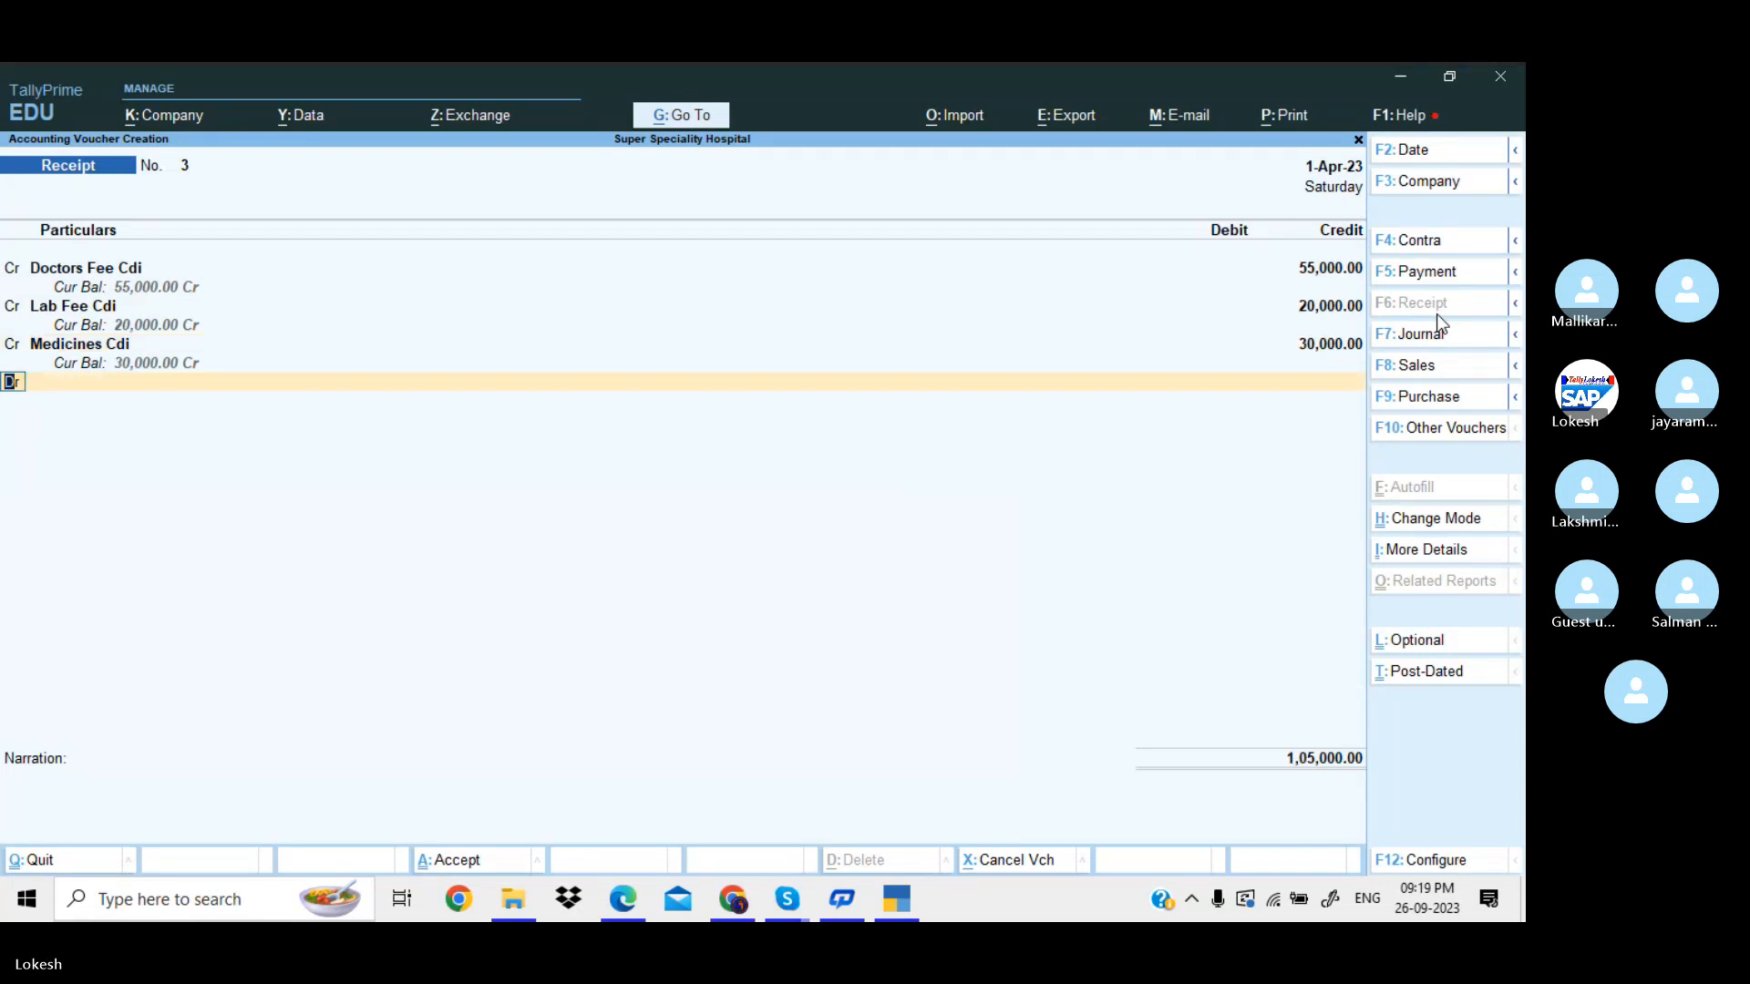
Add a credit line for Operation Fee Cdi of 75,000 to the receipt voucher.
type("cop")
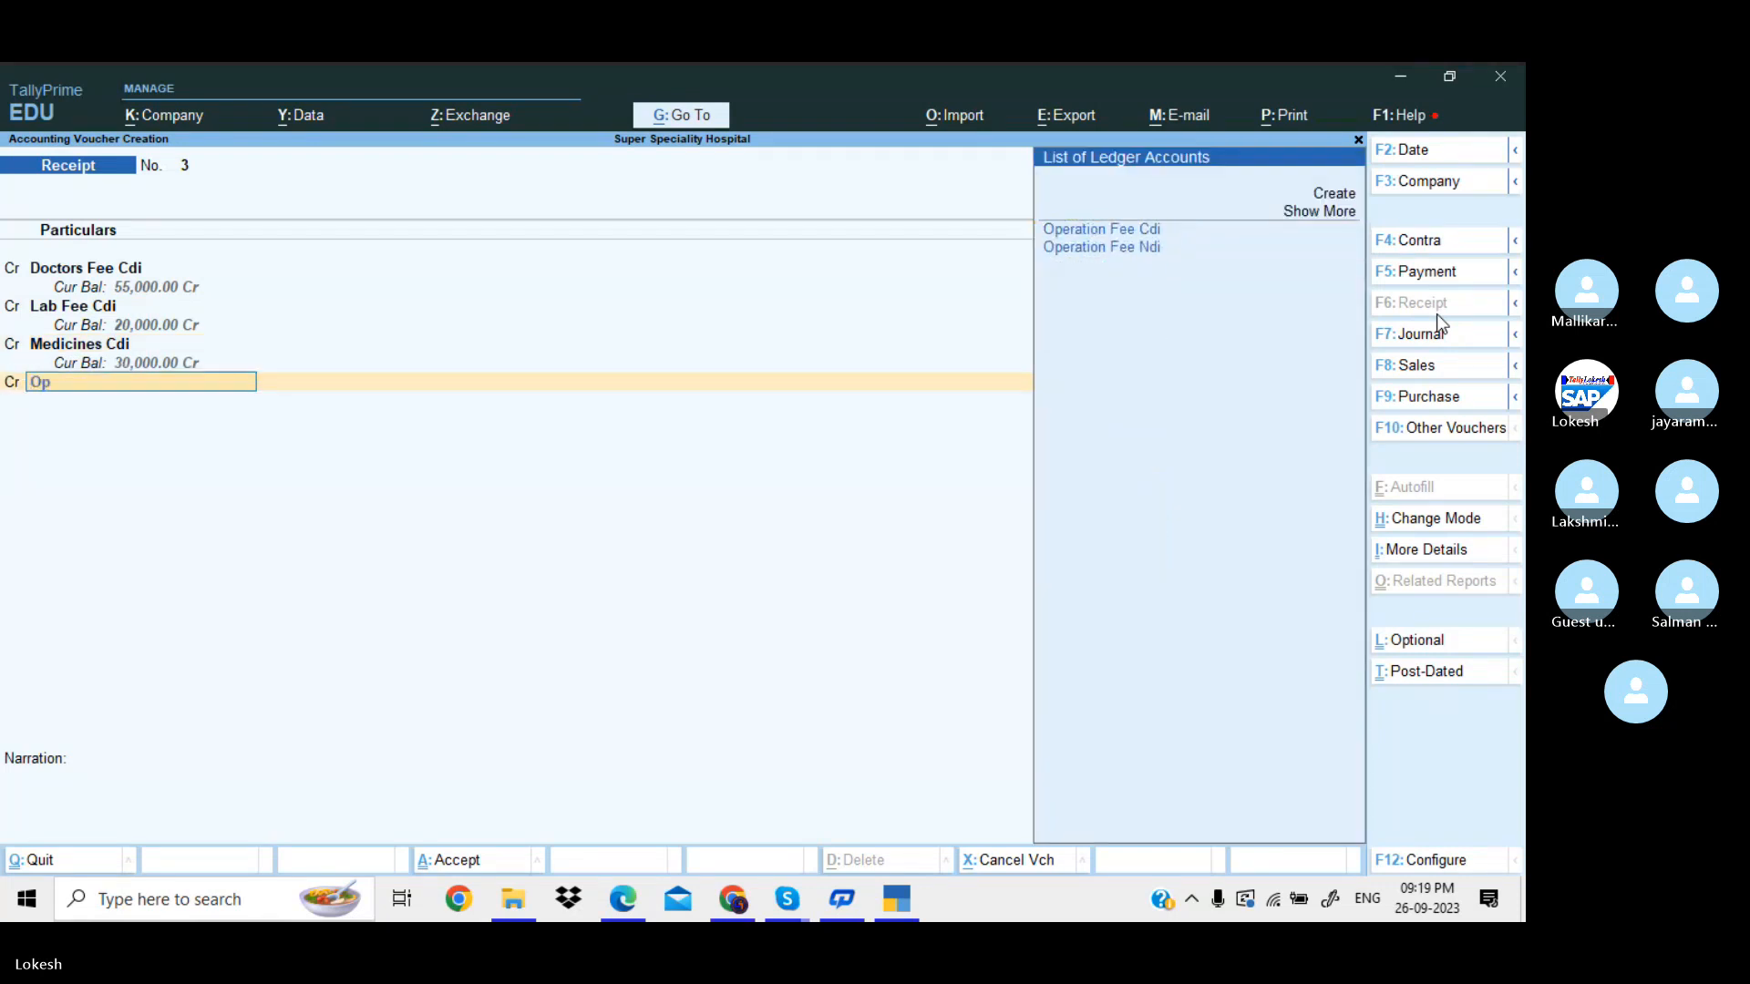
key("Return")
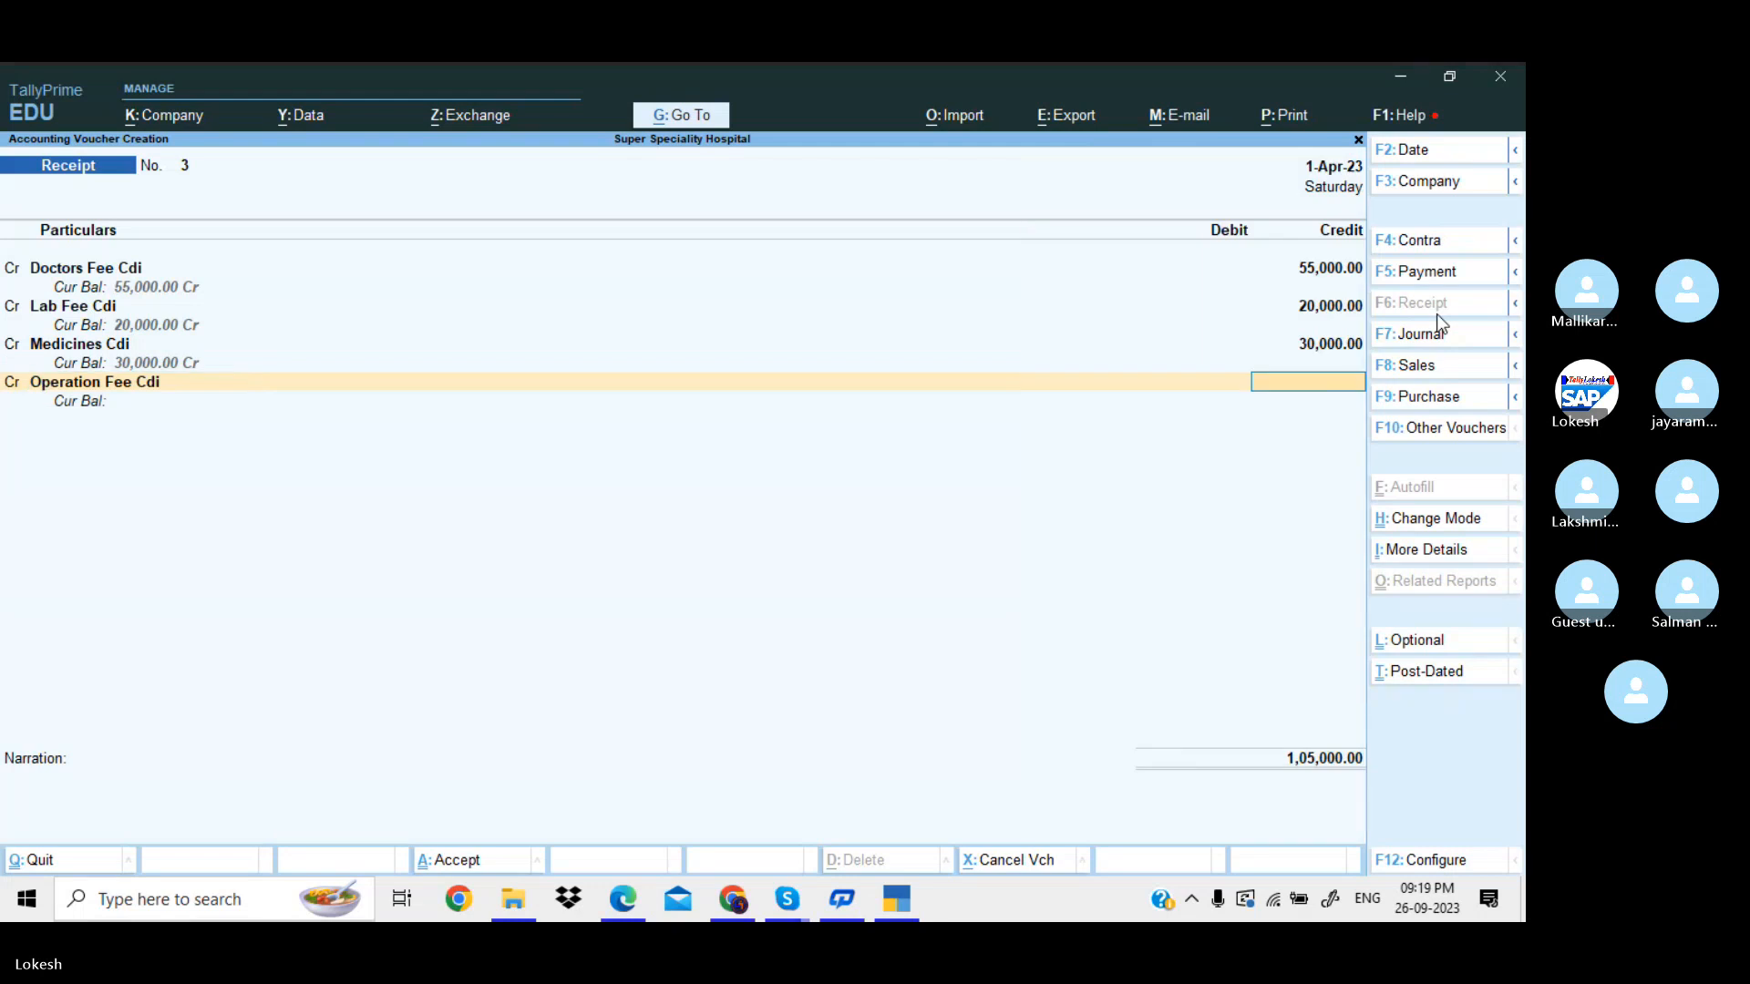
type("75,000")
key("Return")
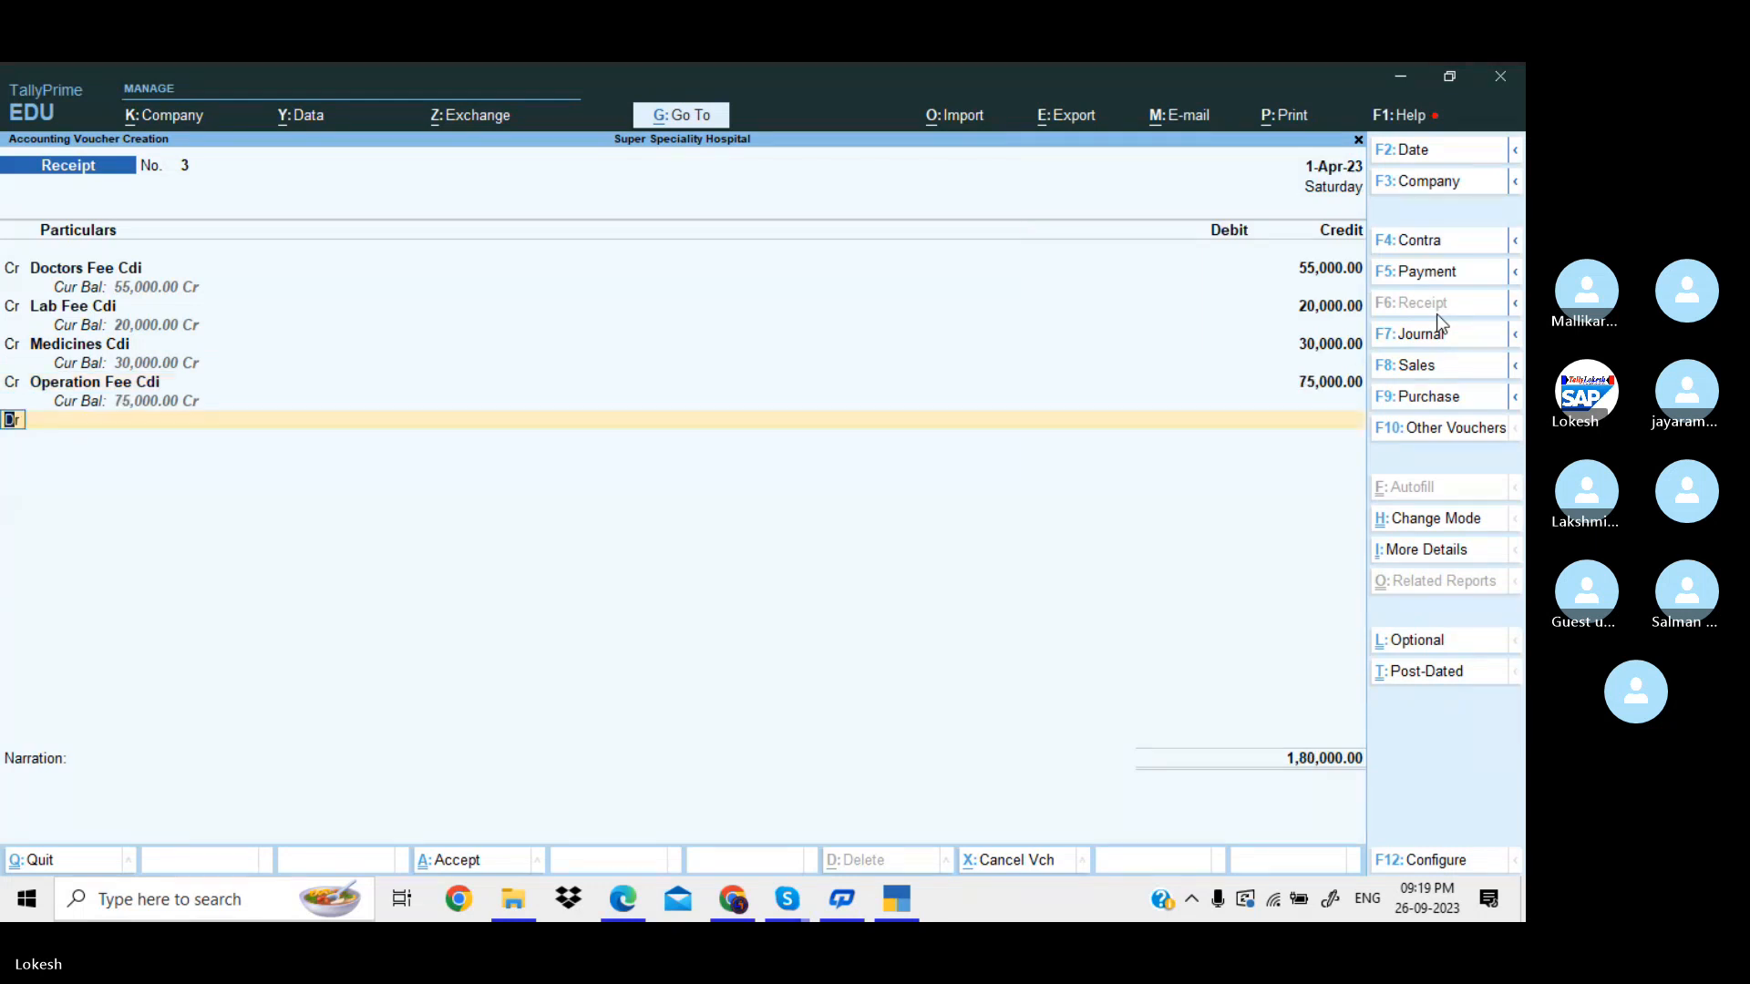
Add a credit line for Room Rent S Cdi of 21000 to the receipt voucher.
type("c")
type("Ro")
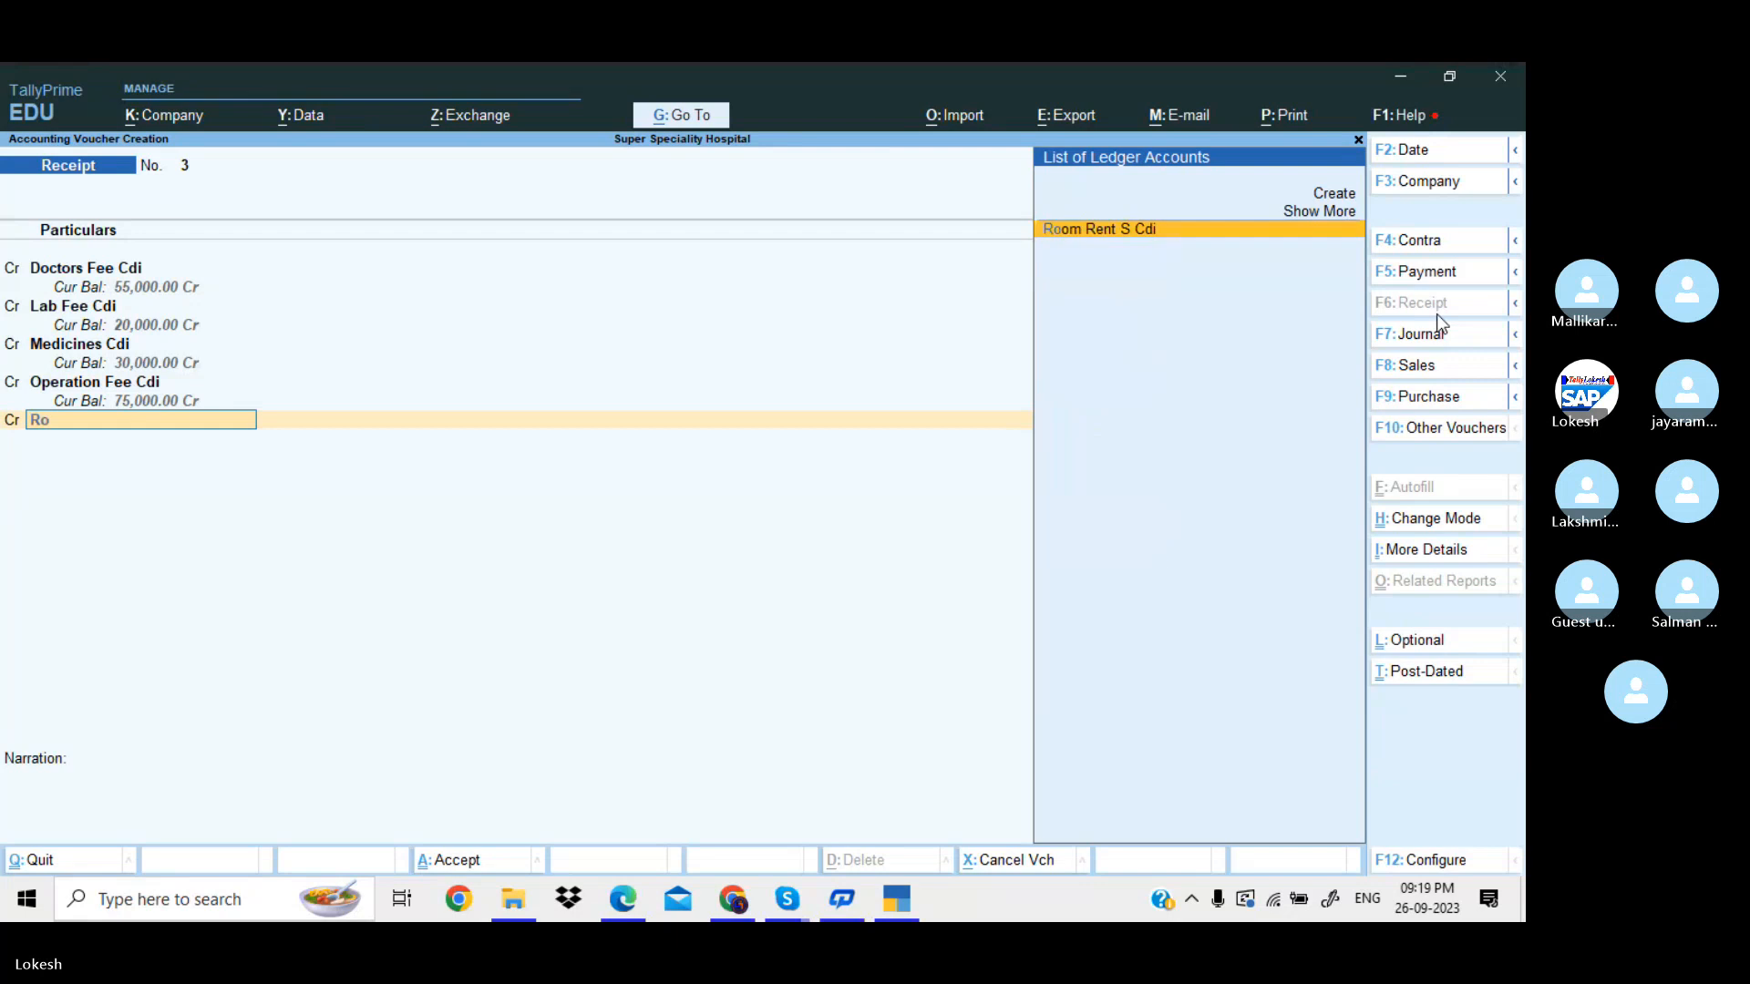
key("Return")
type("21")
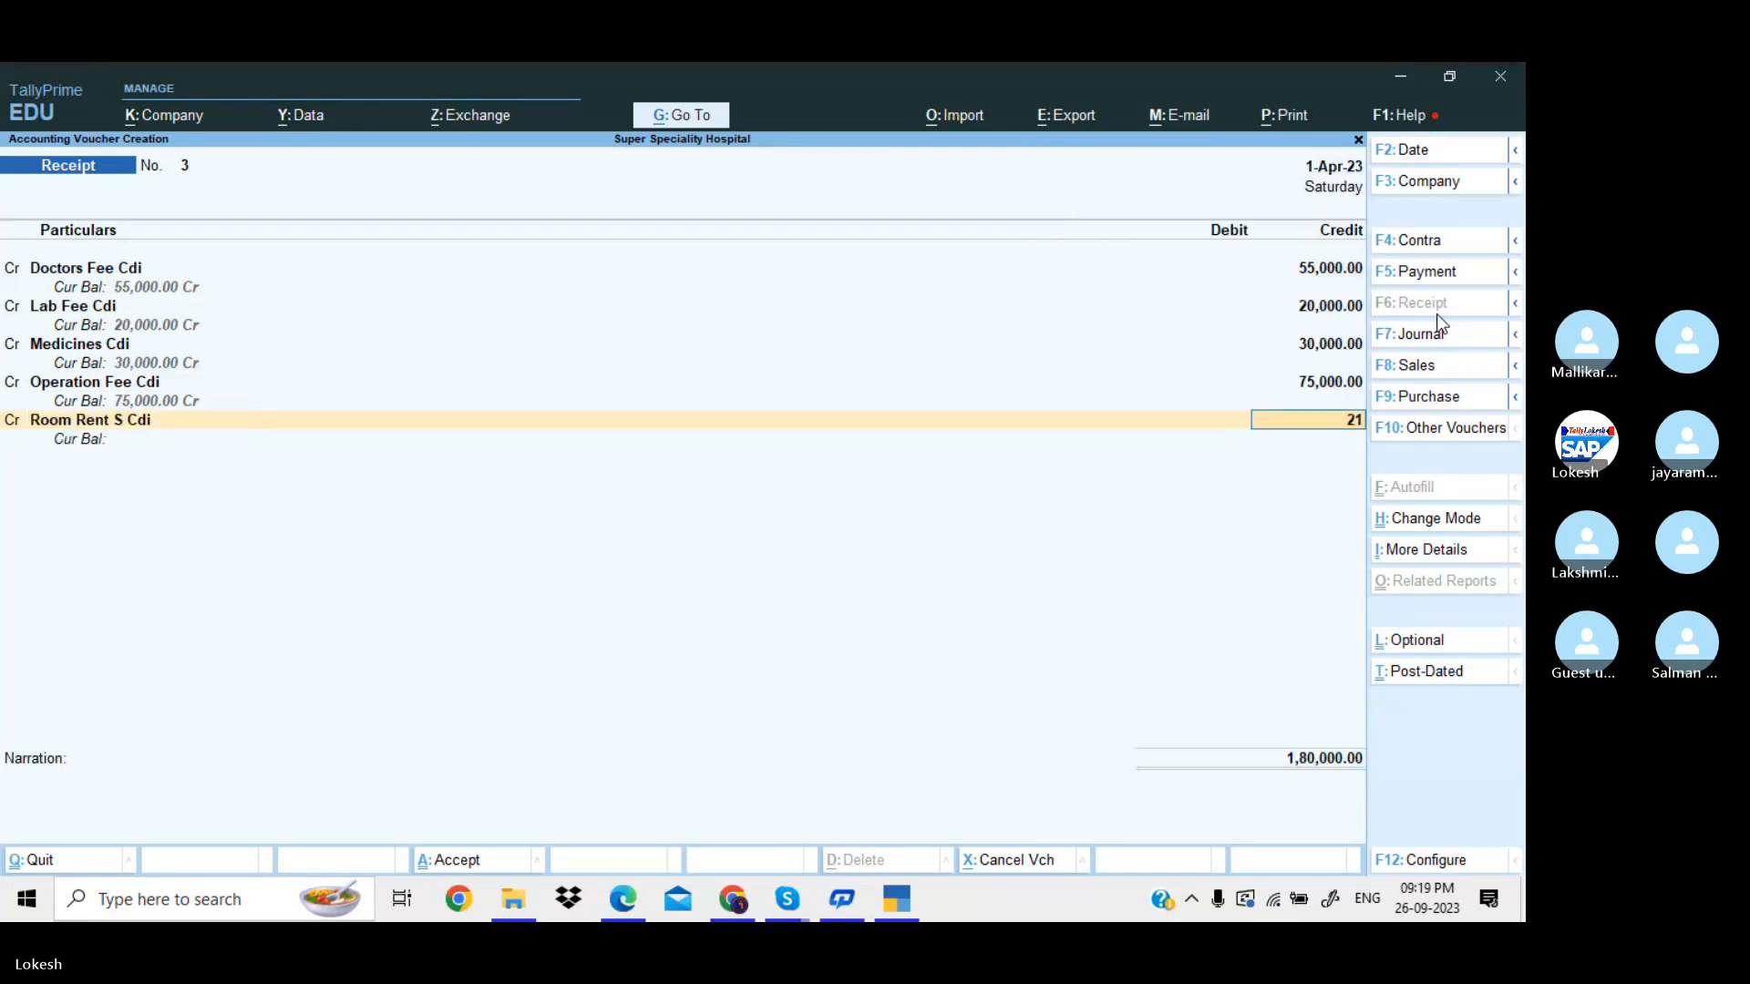
type("000")
key("Return")
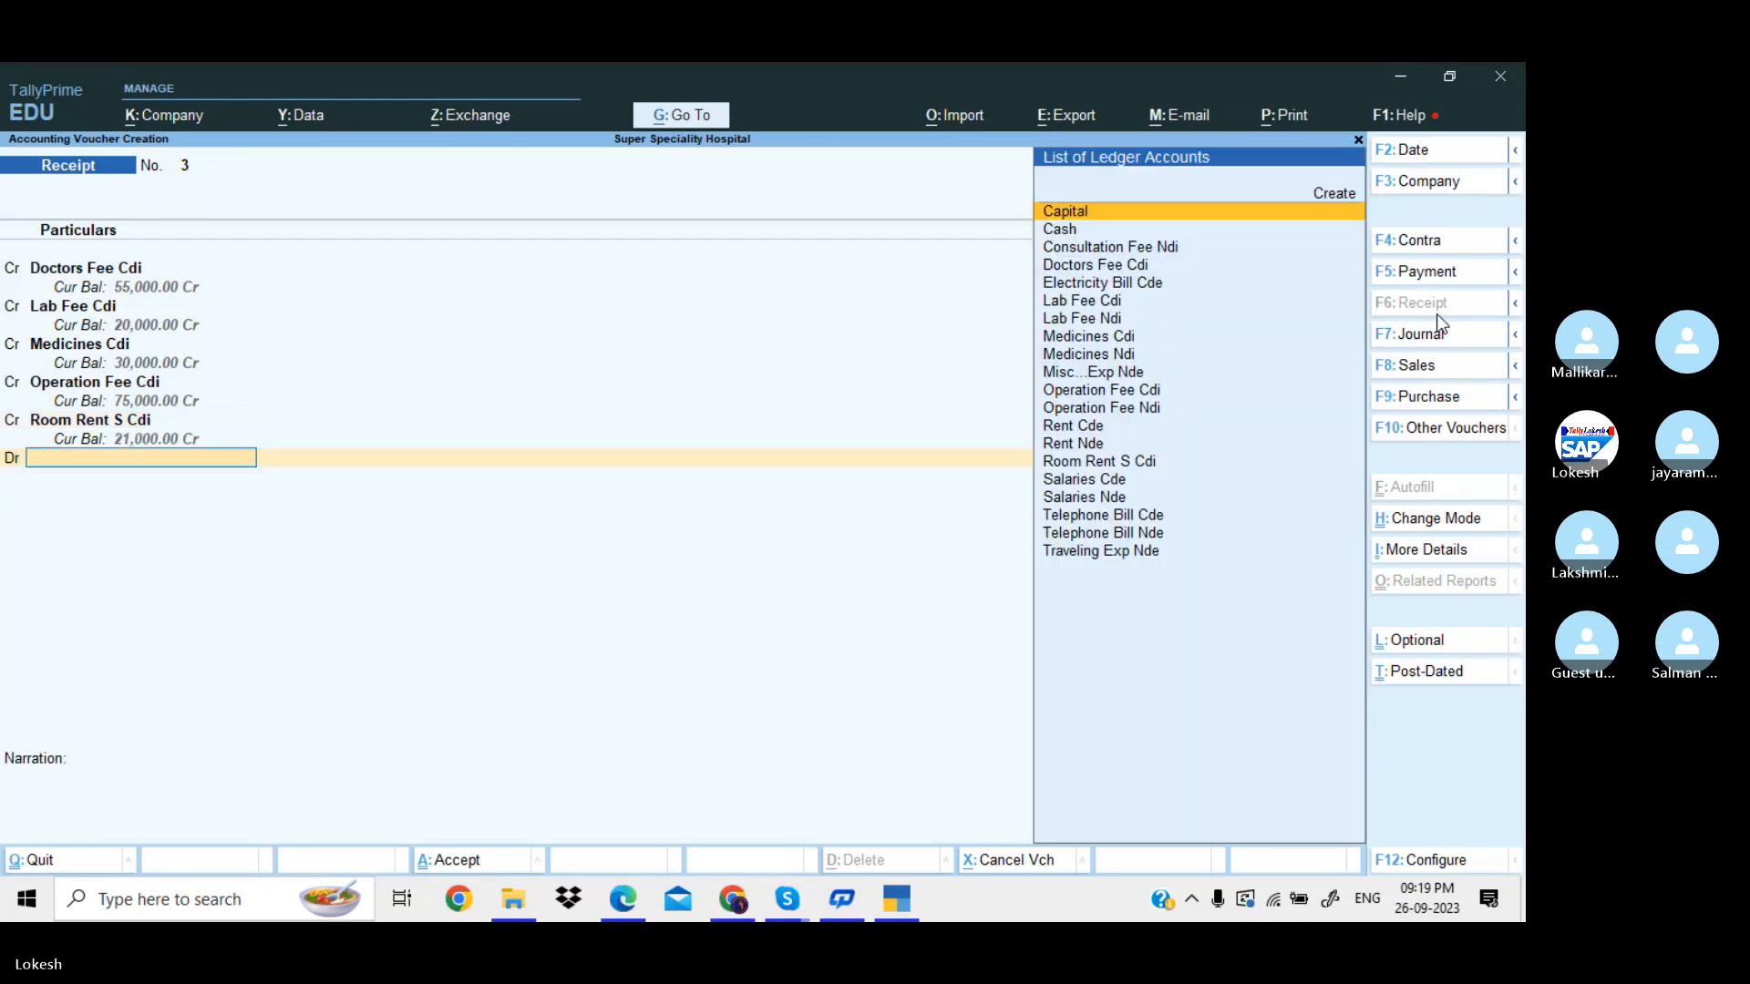
Debit Cash with 2,01,000.00 in the Cardiology income receipt voucher, save it without a narration and leave voucher entry.
key("Down")
key("Return")
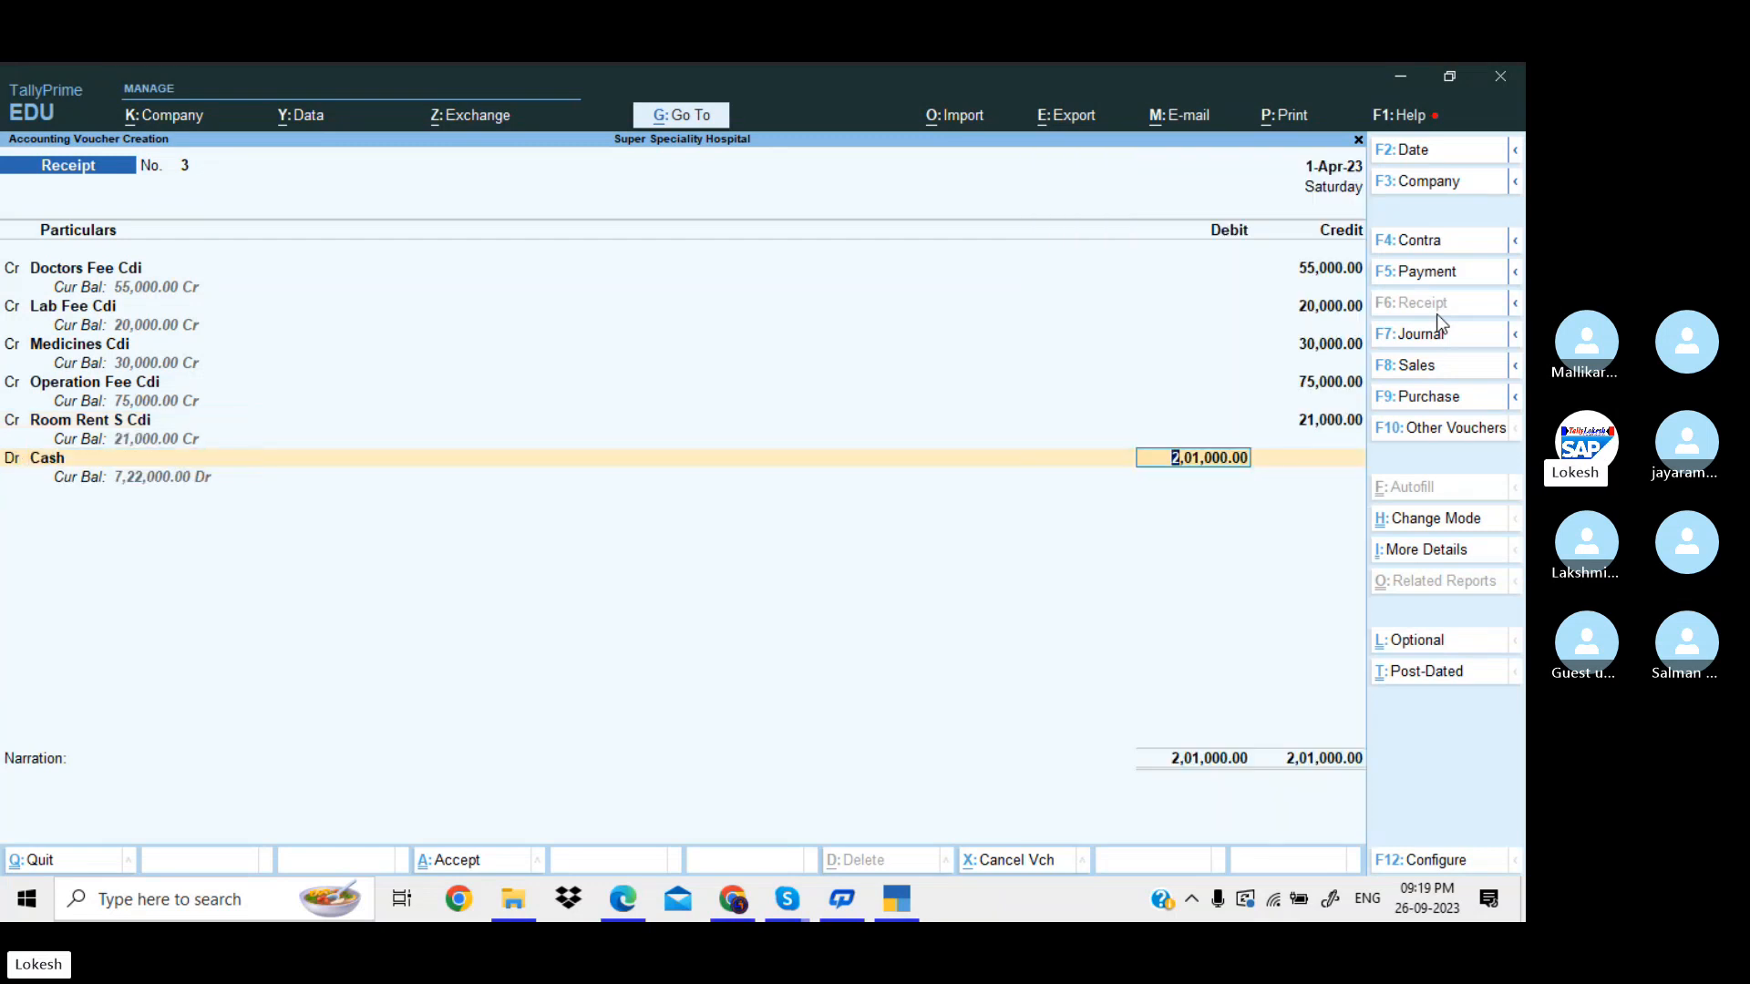
key("Return")
key("Return")
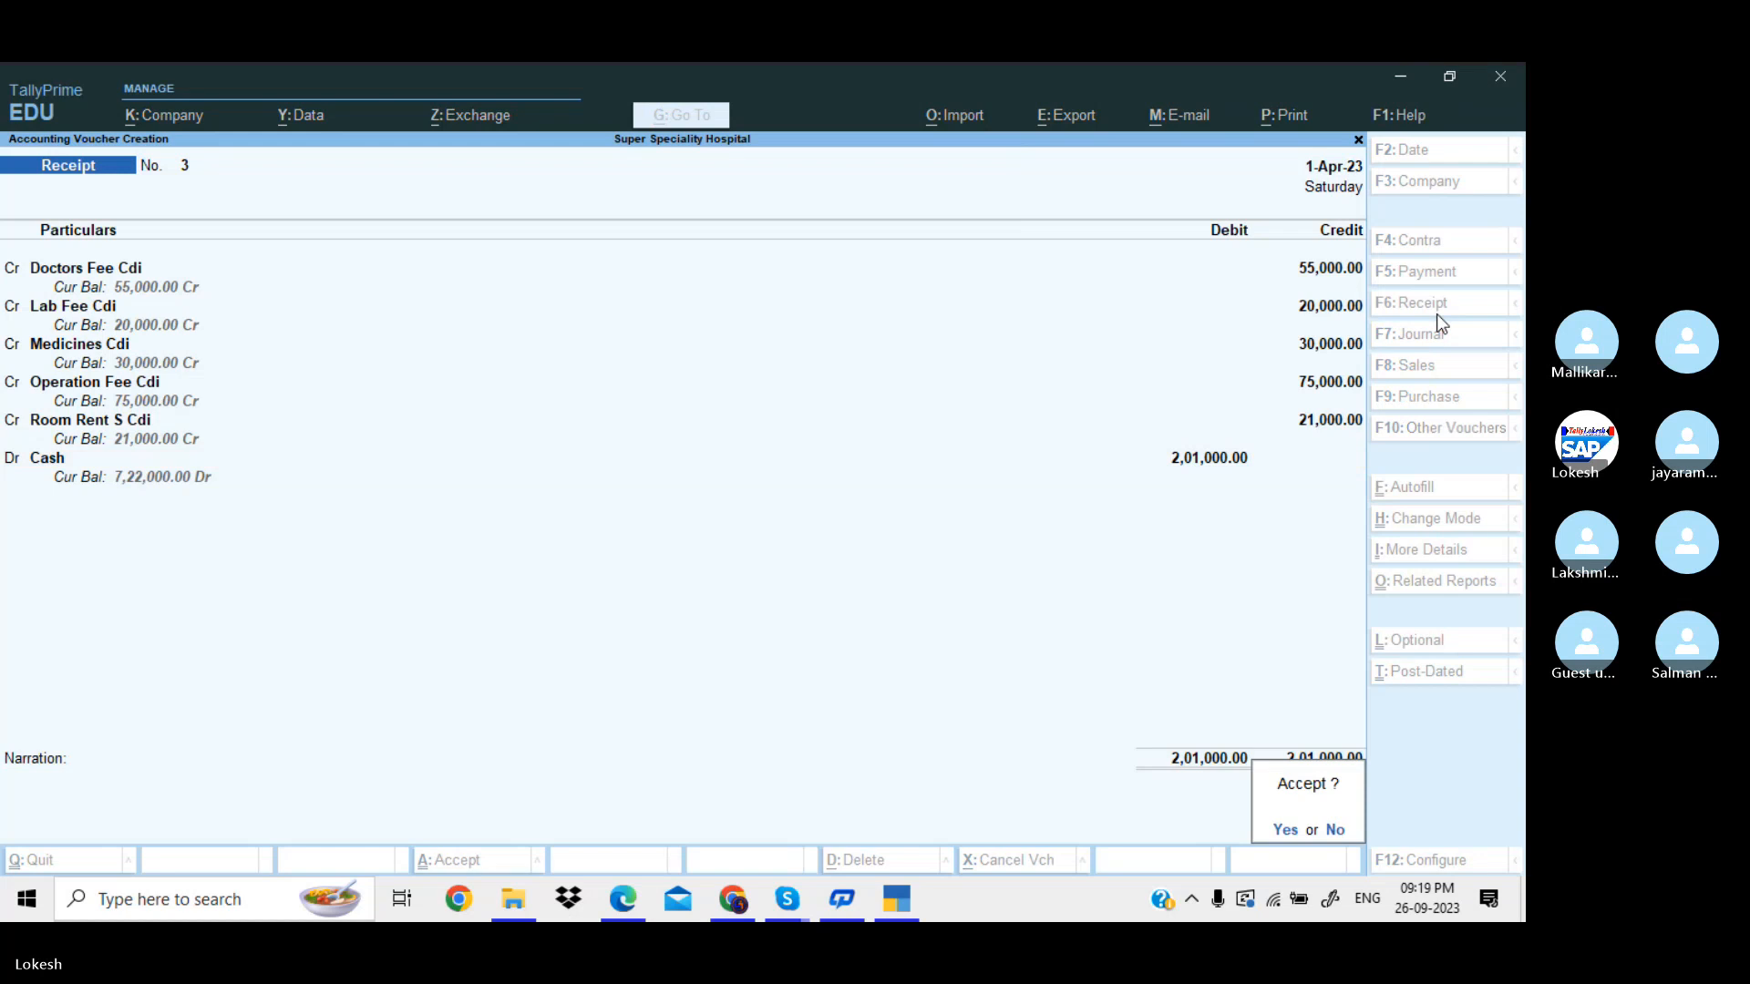
key("Return")
key("Escape")
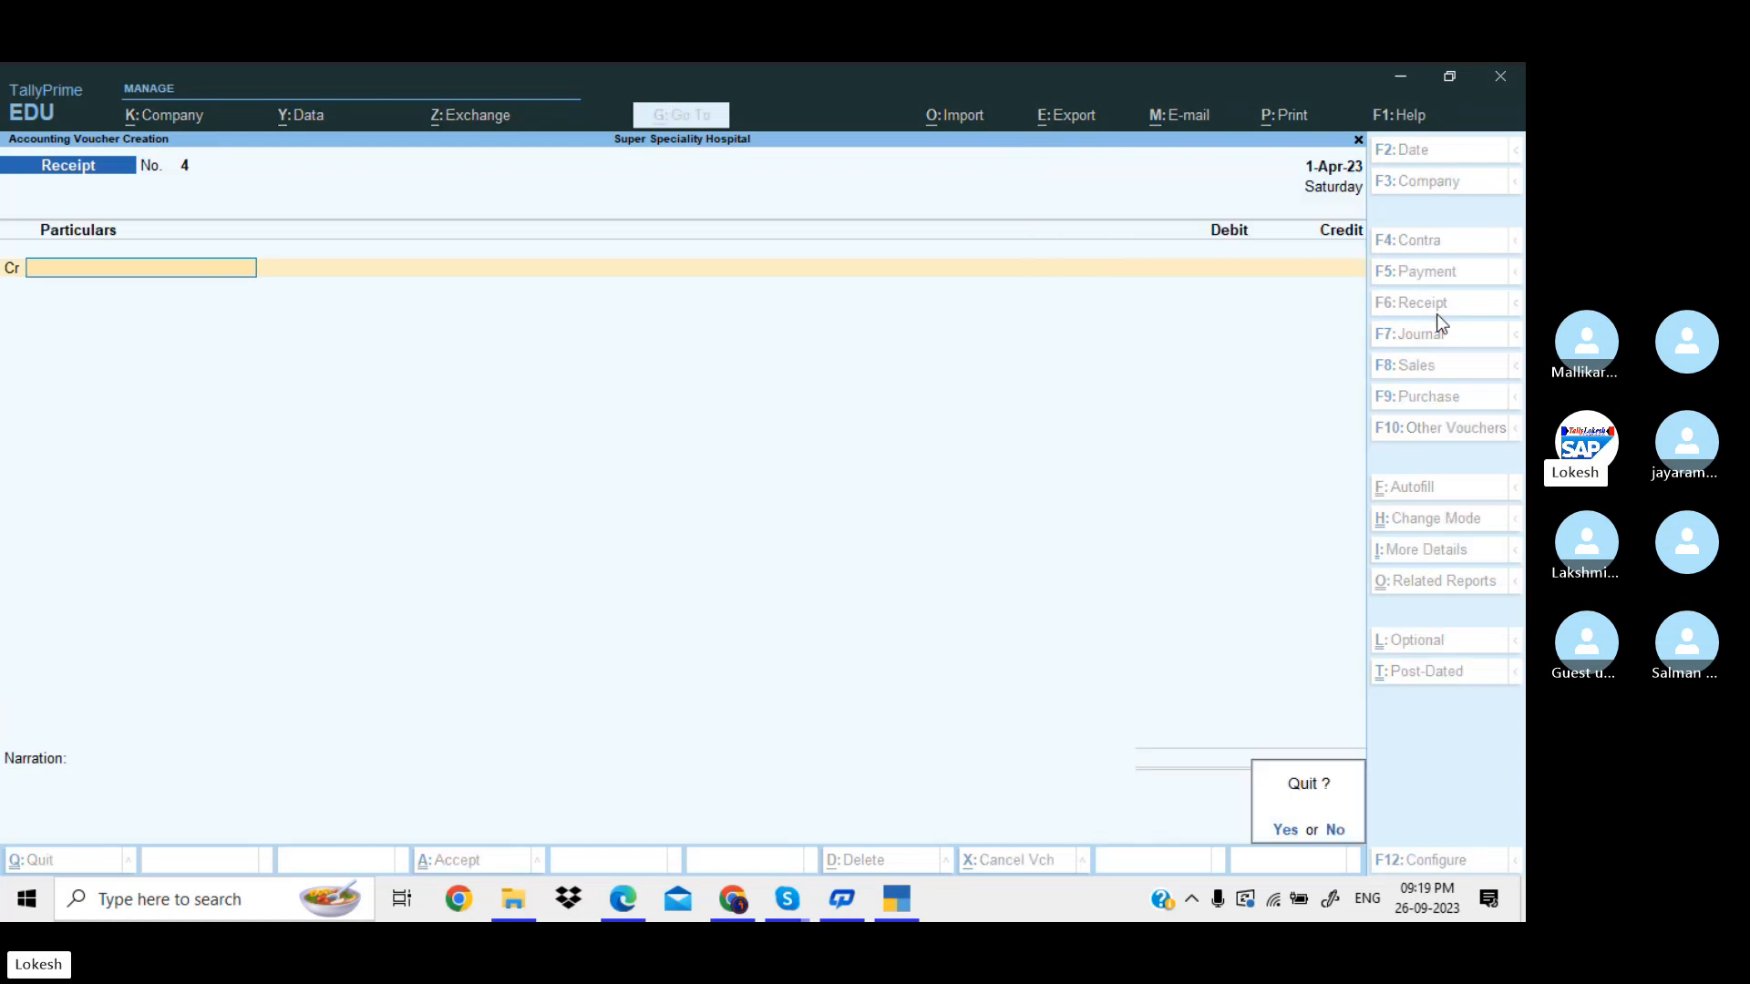
key("Return")
Review the payment and receipt vouchers recorded in the Day Book.
key("Down")
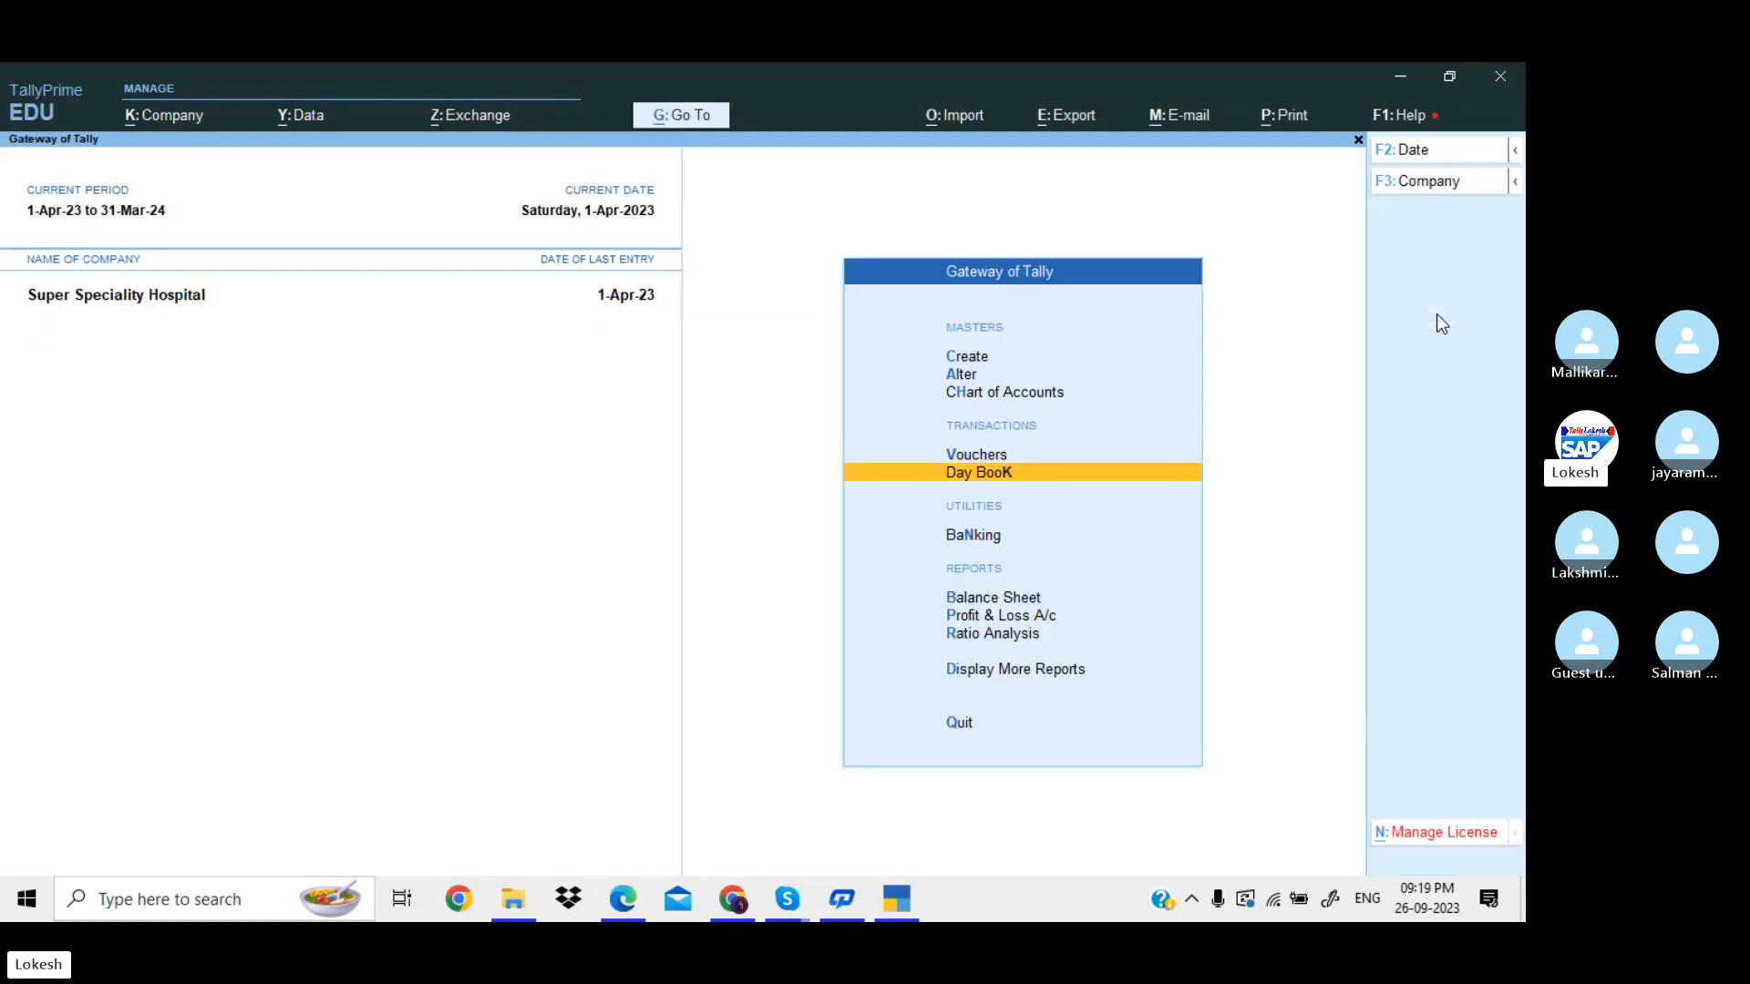
key("Return")
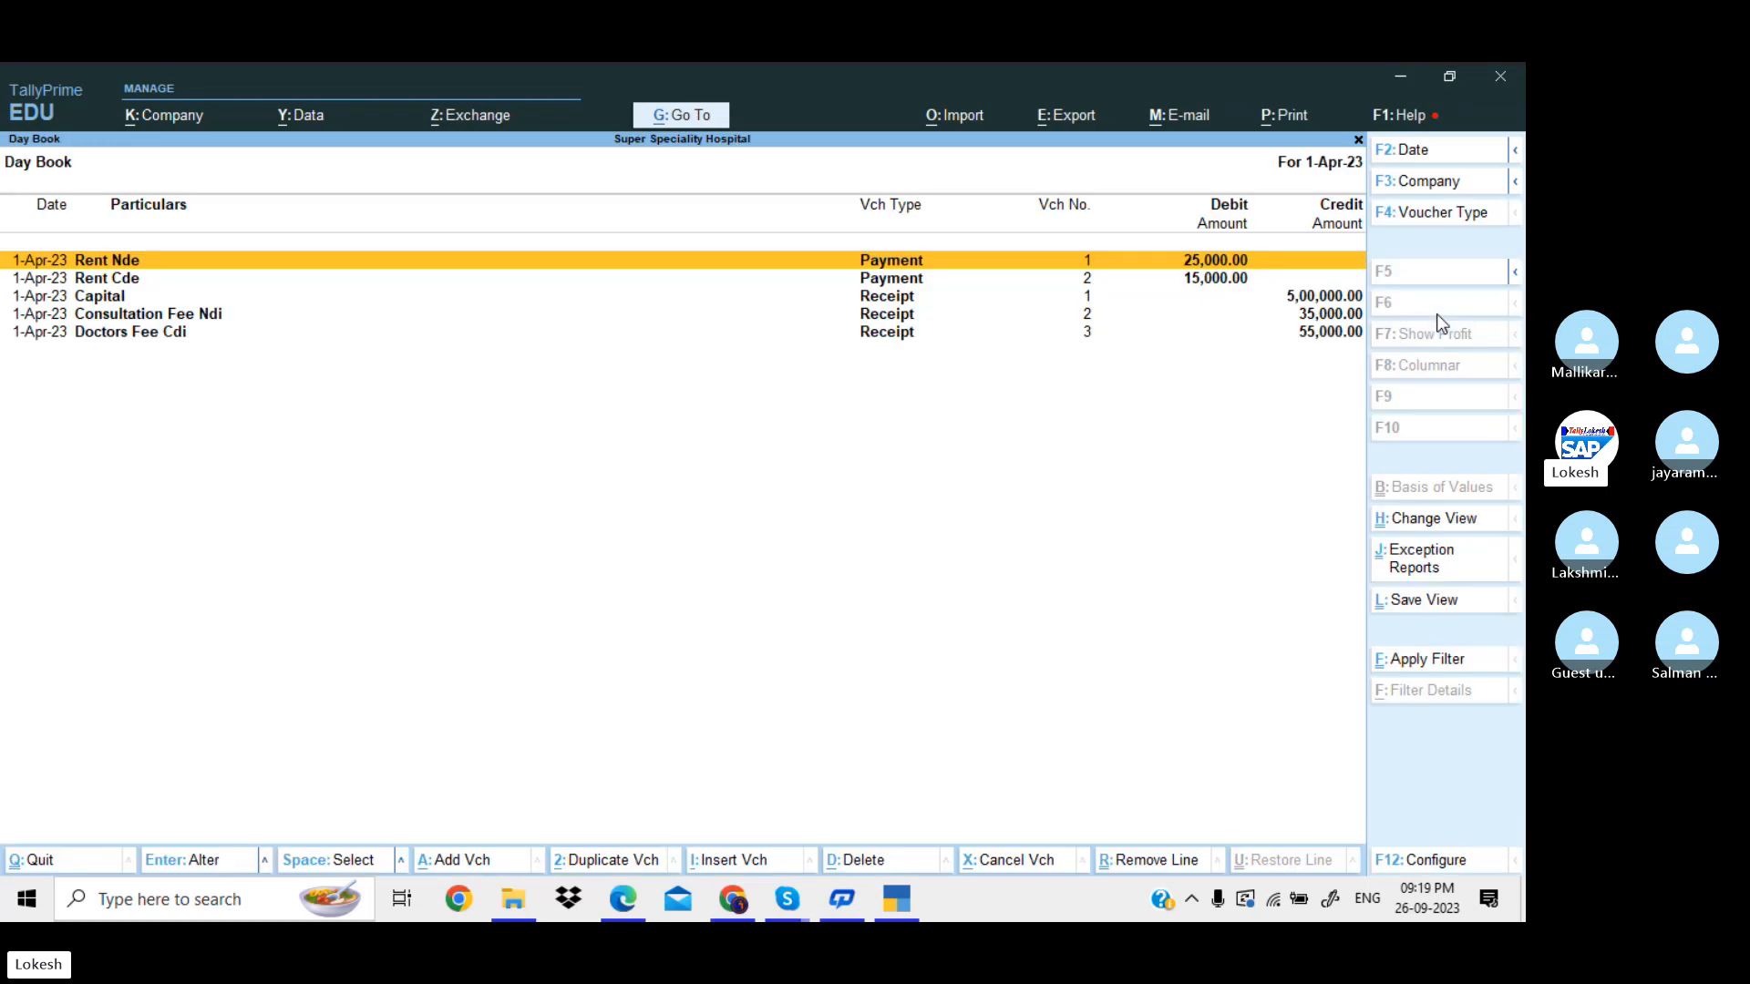
key("Down")
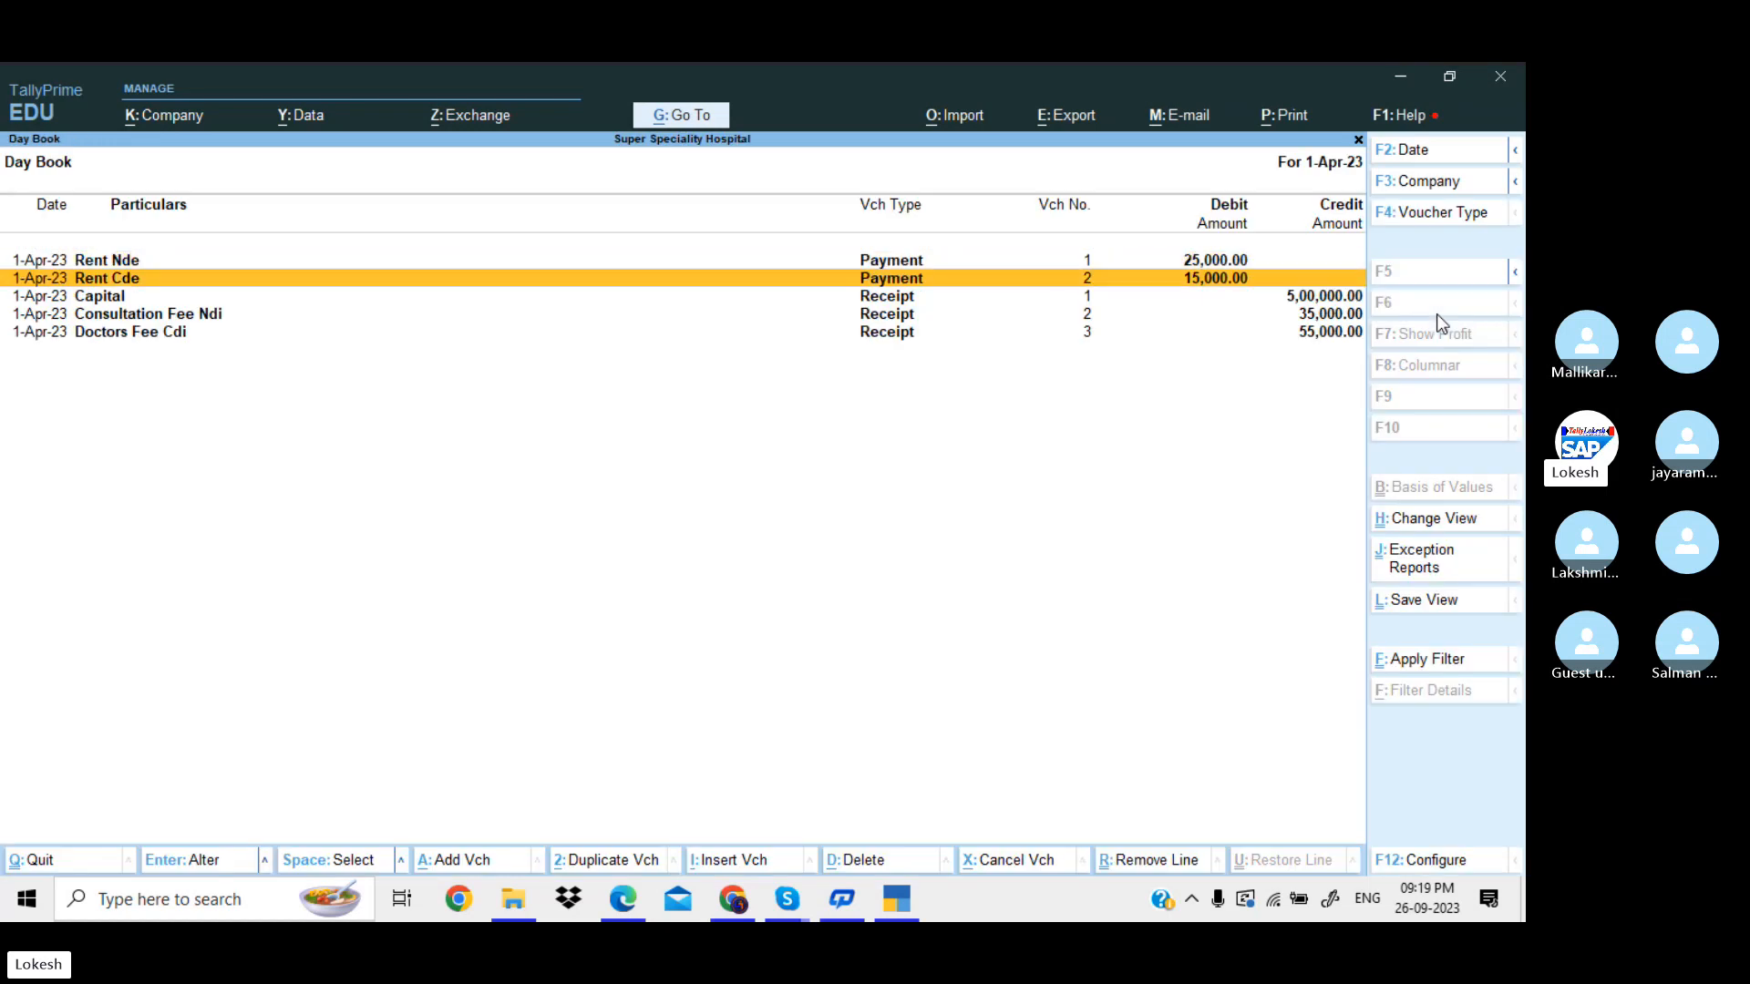
key("Escape")
Open the Profit & Loss A/c and expand it to show the department-wise expense and income groups.
key("Down")
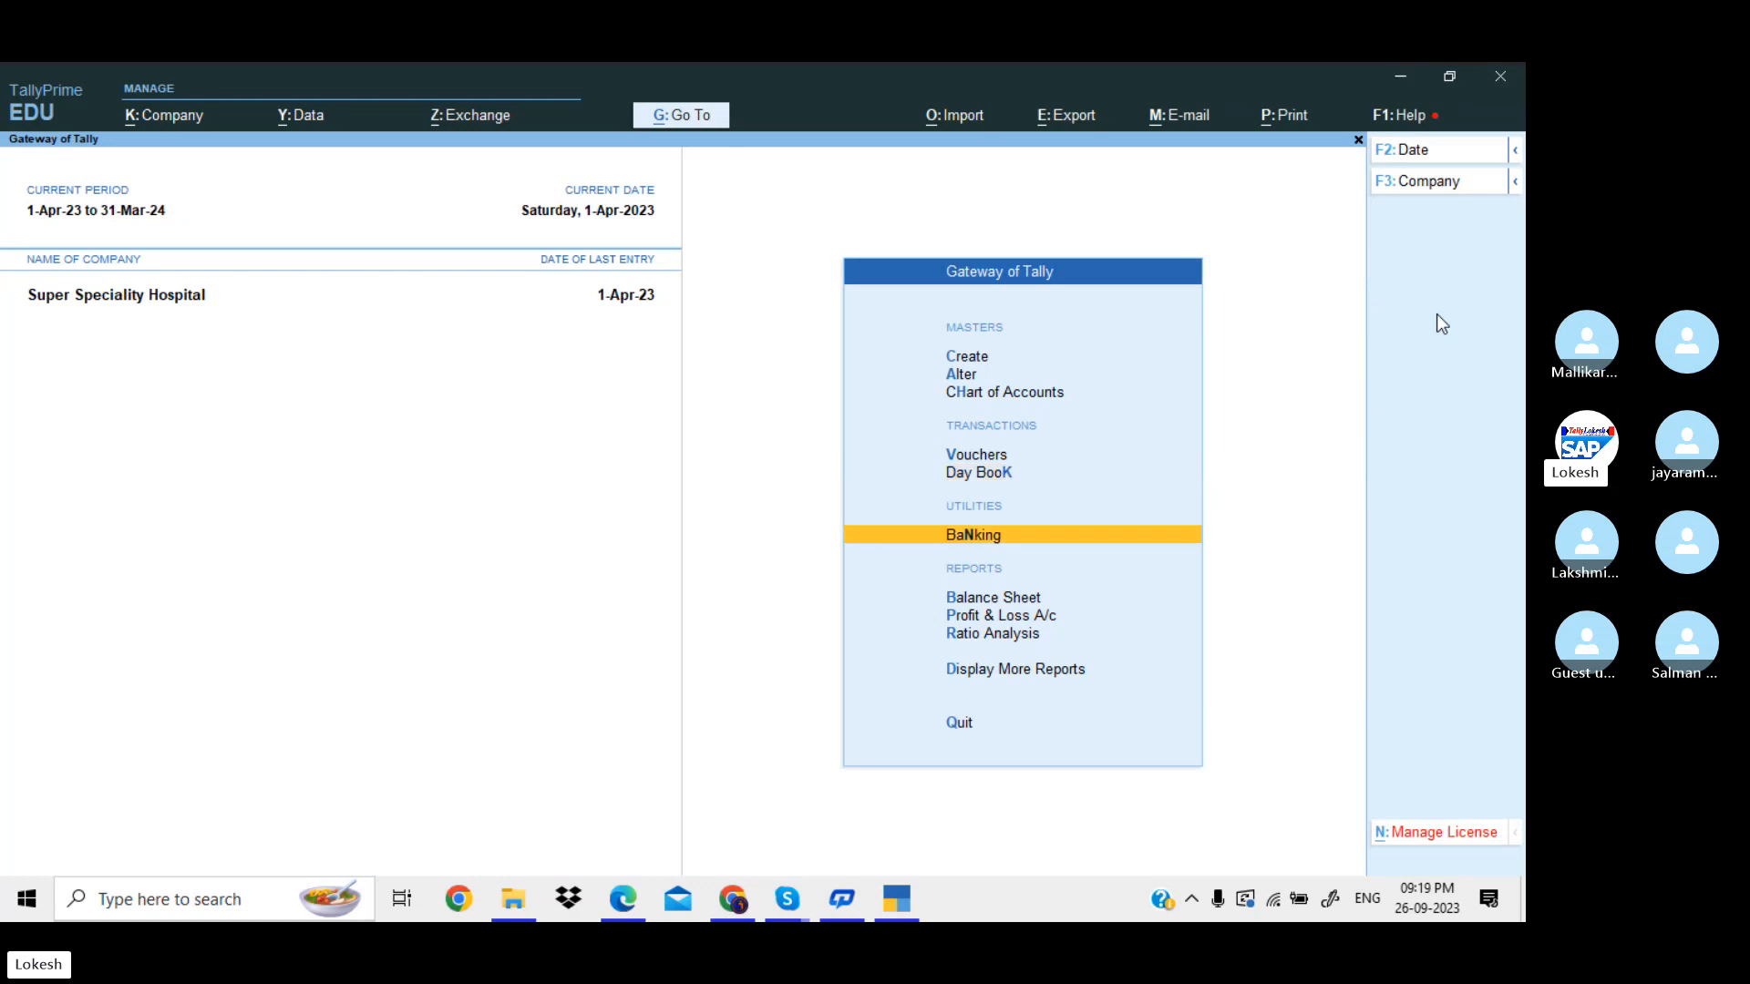
key("Down")
key("Down")
key("Return")
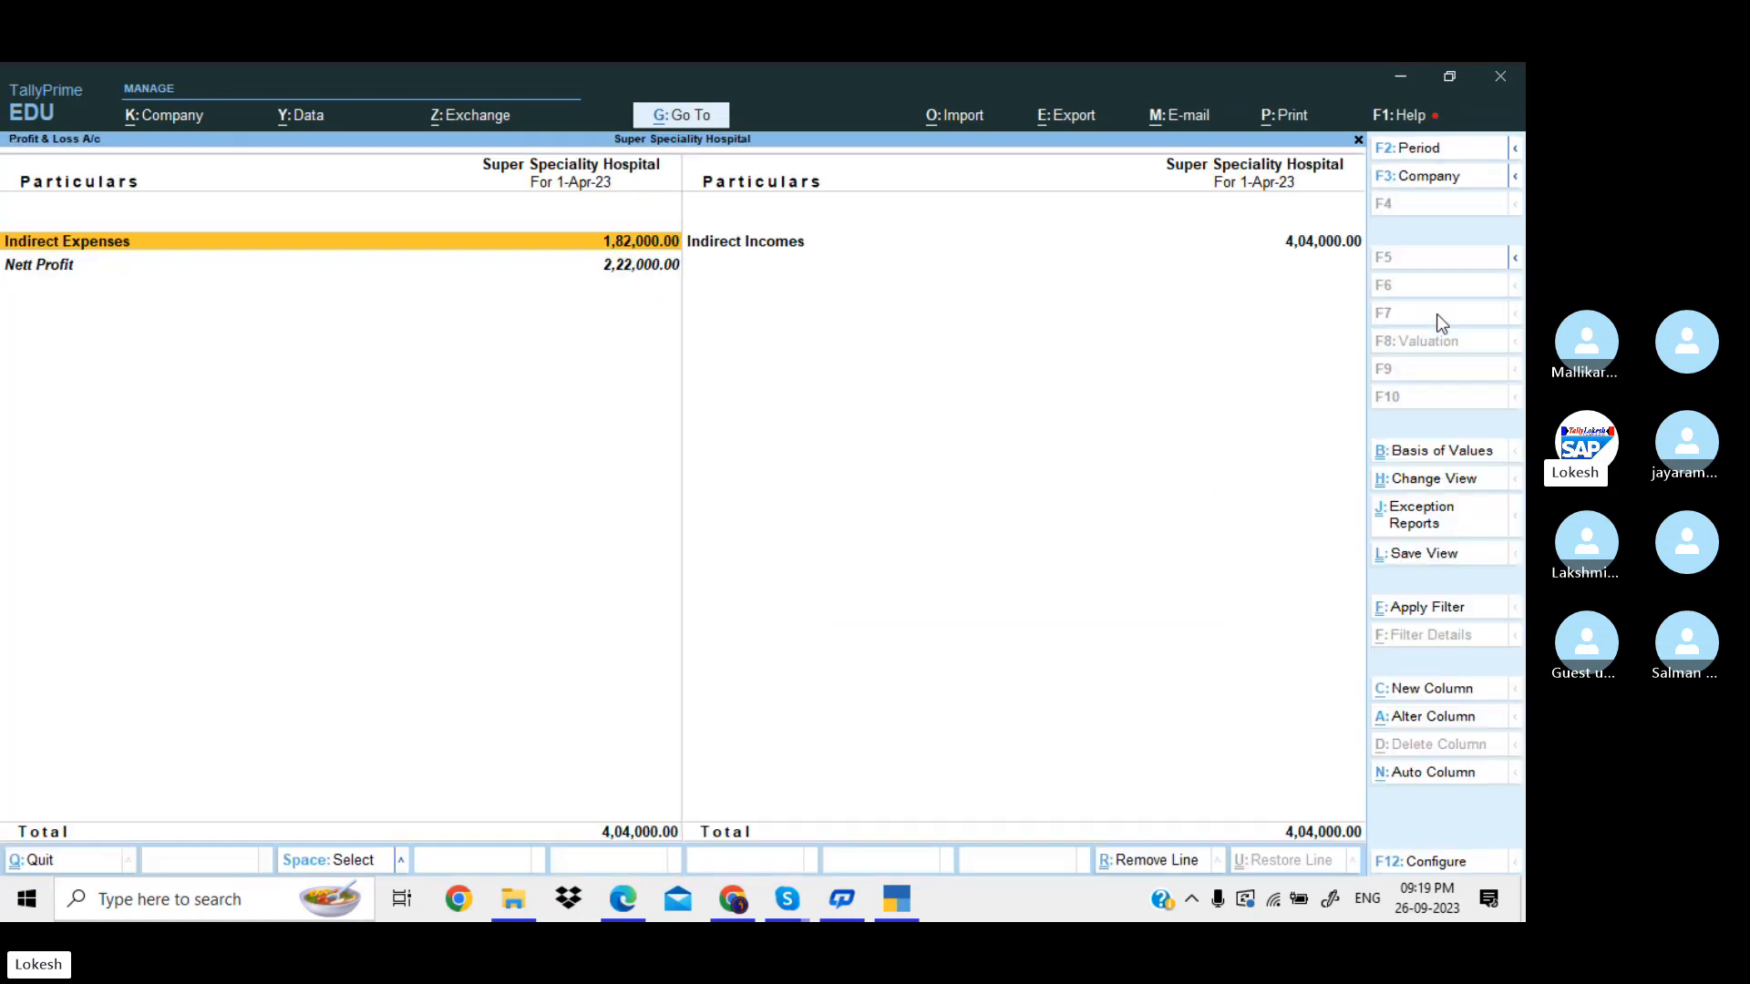
key("alt+F5")
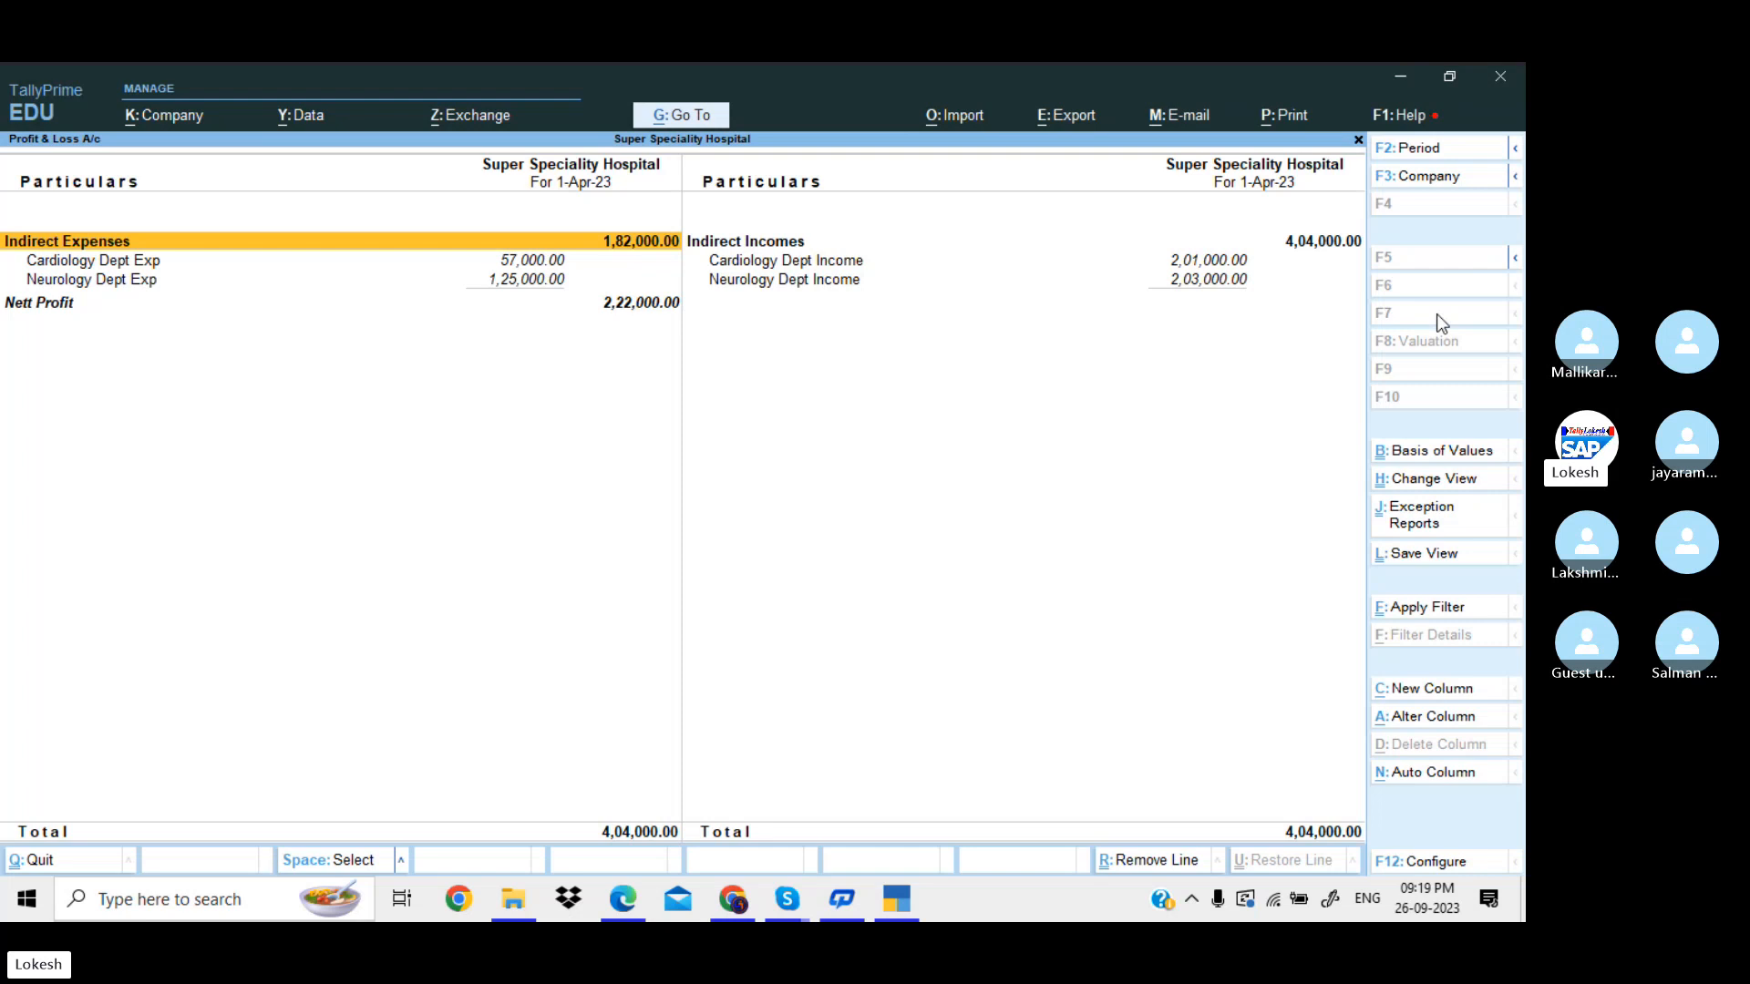
Examine the Nett Profit and the Cardiology and Neurology expense and income lines in the Profit & Loss A/c.
key("Down")
key("Down")
key("Down")
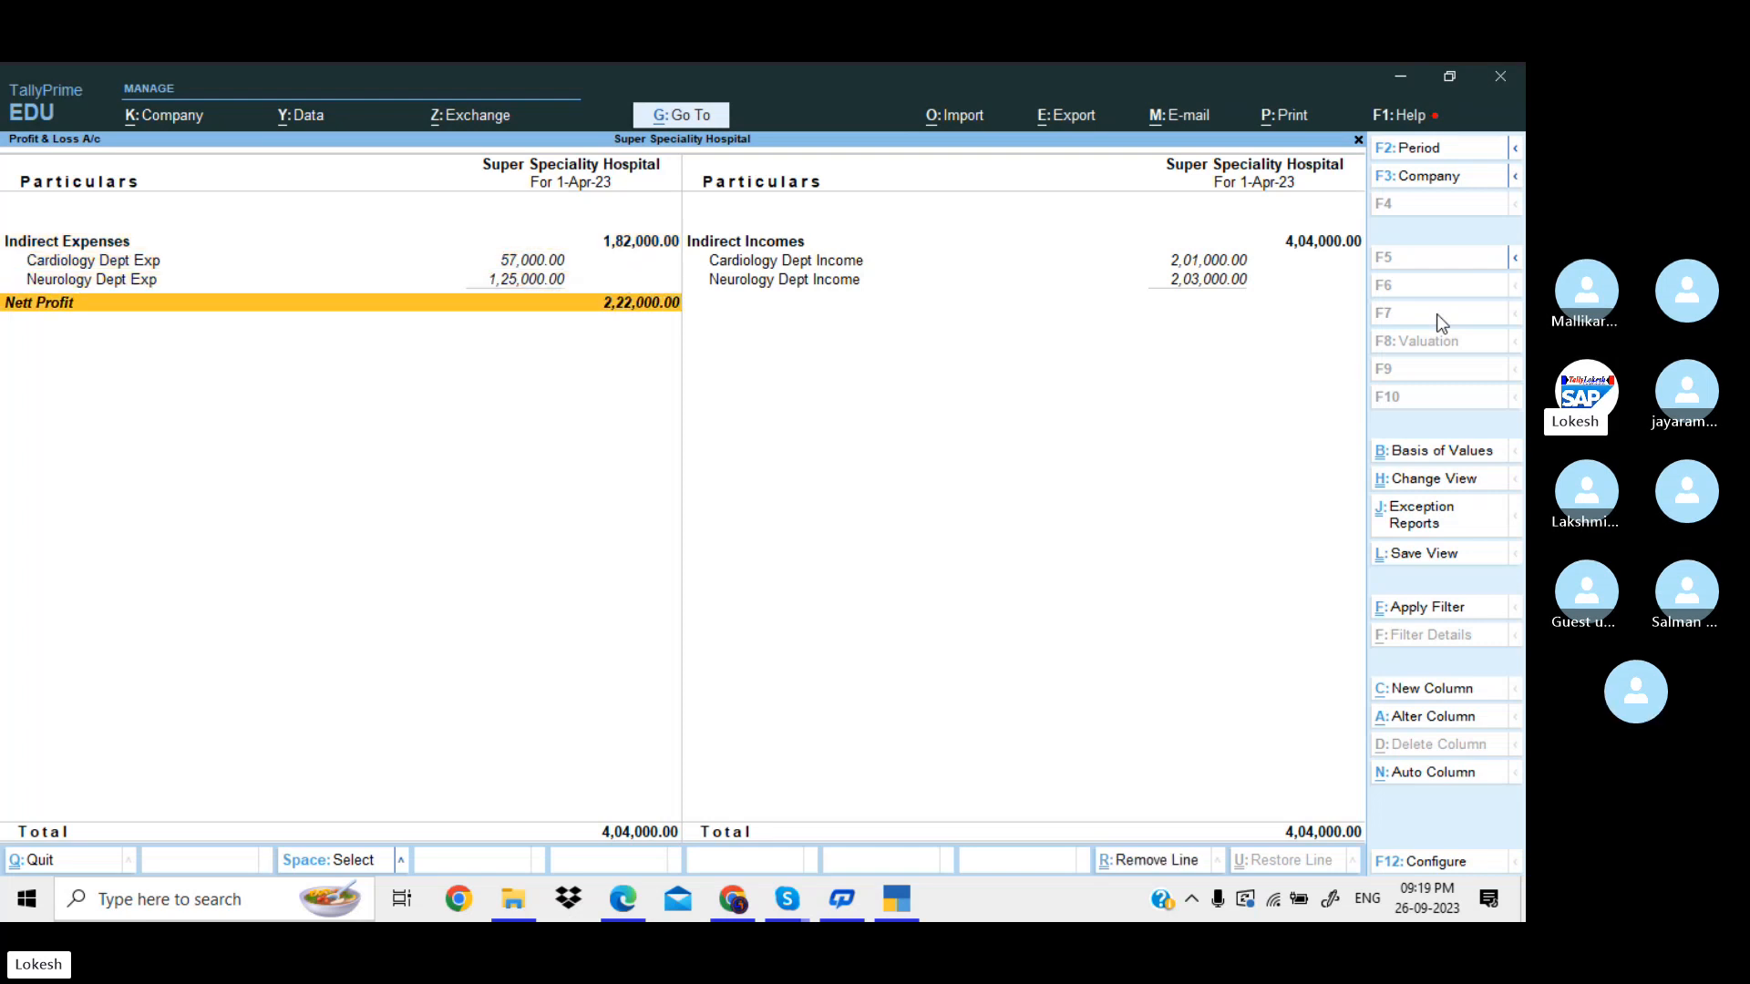
key("Up")
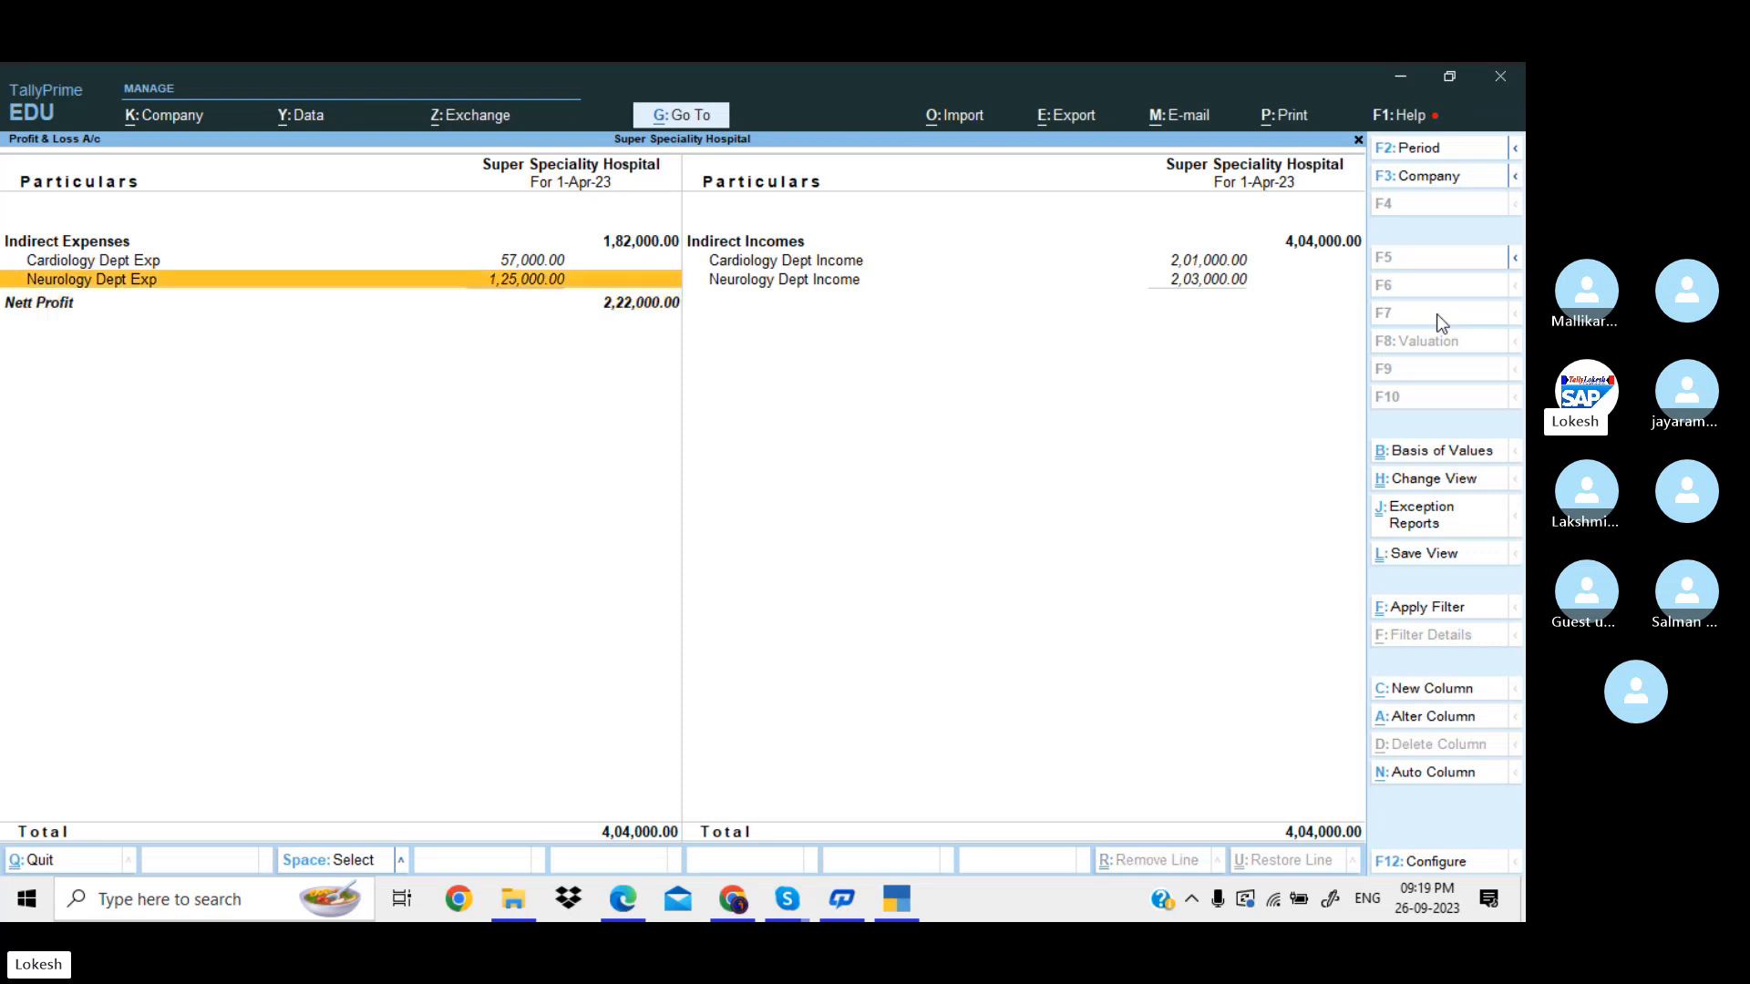
key("Up")
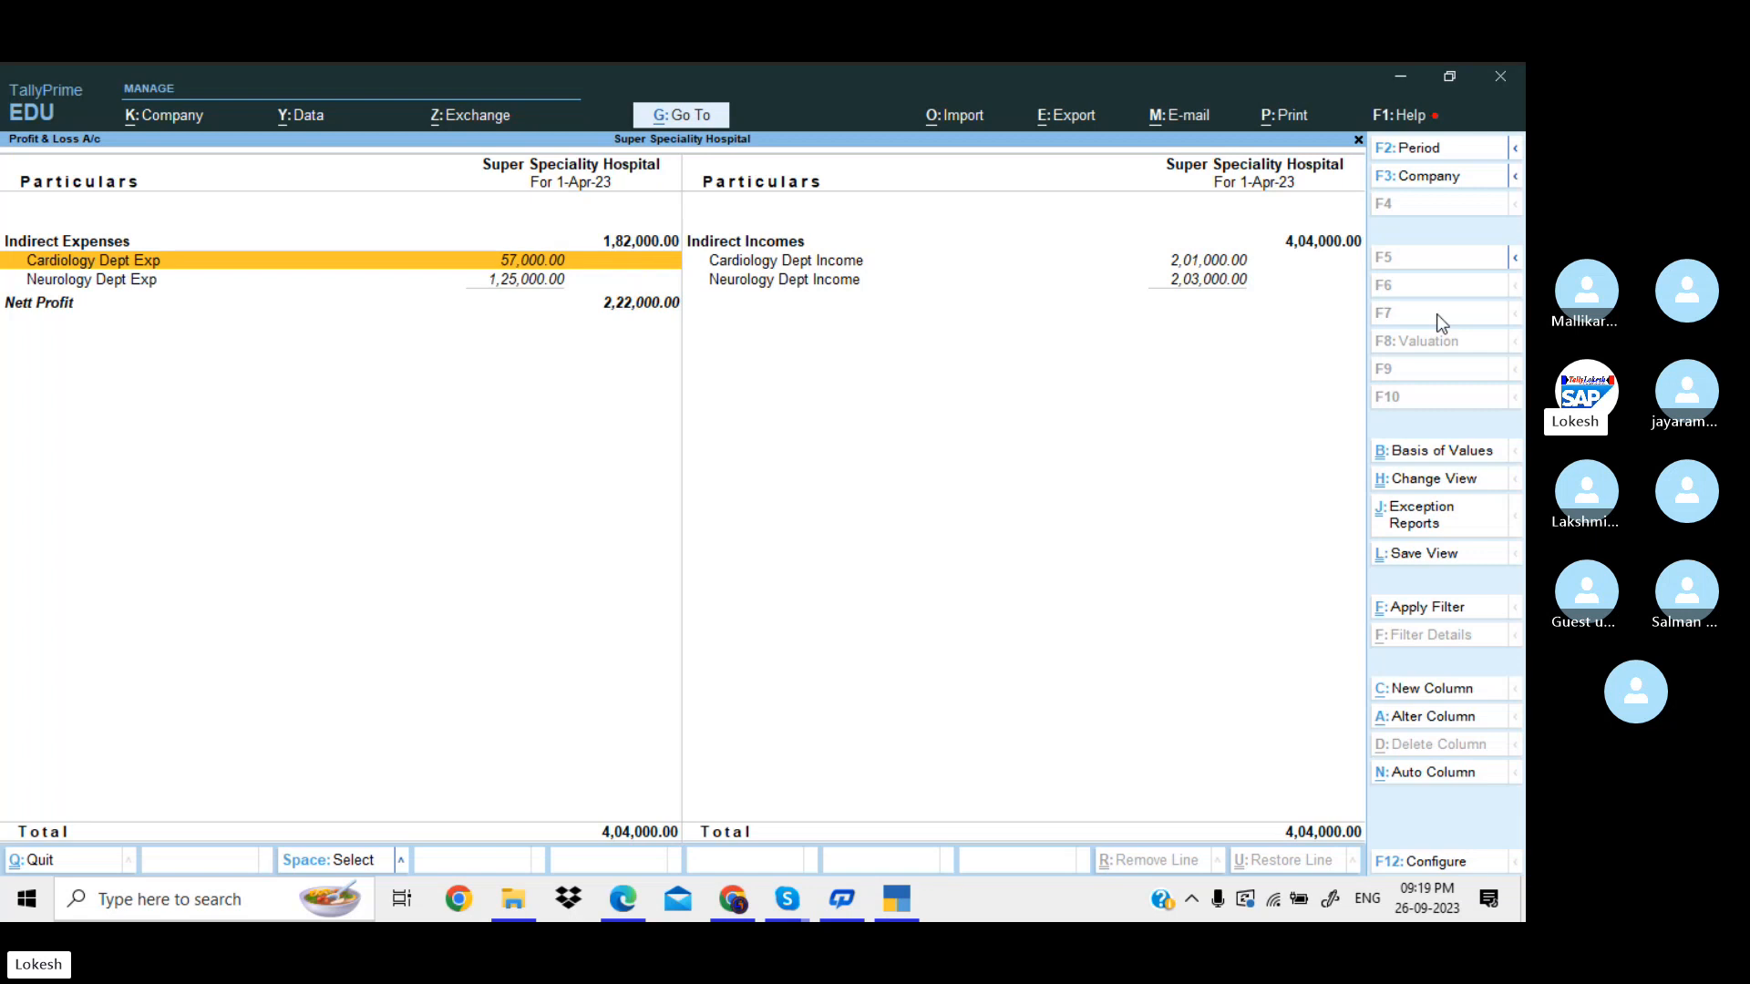
key("Down")
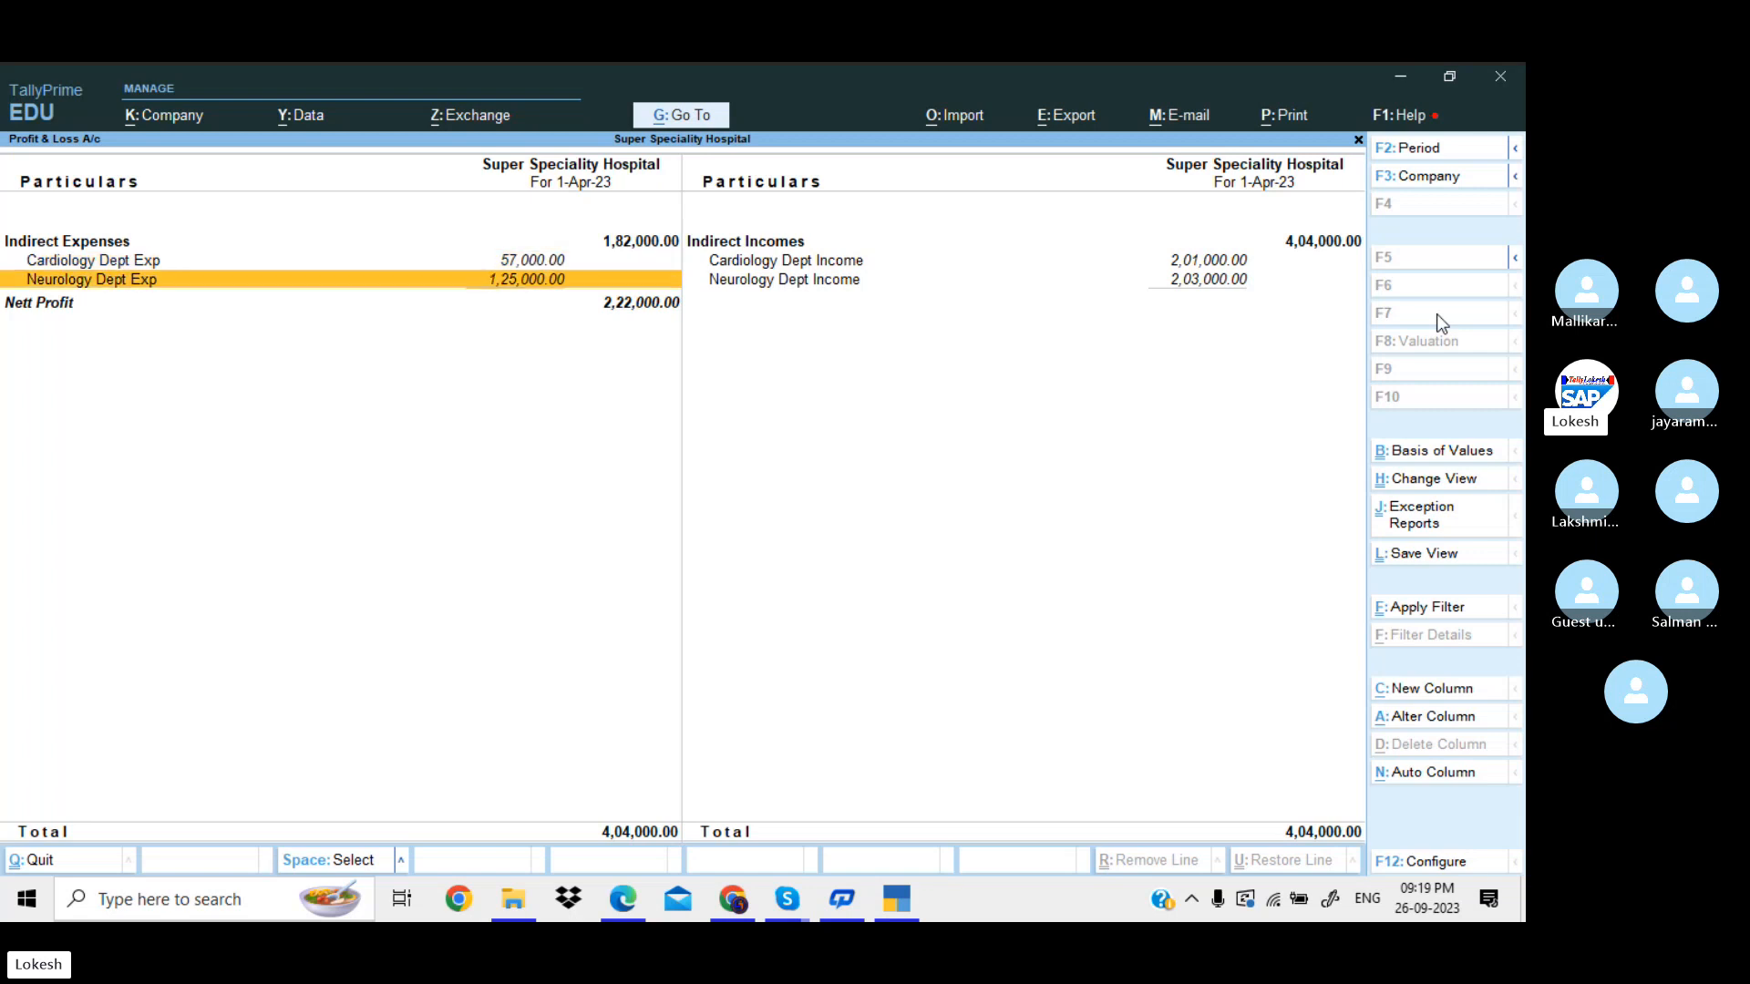
key("Right")
key("Up")
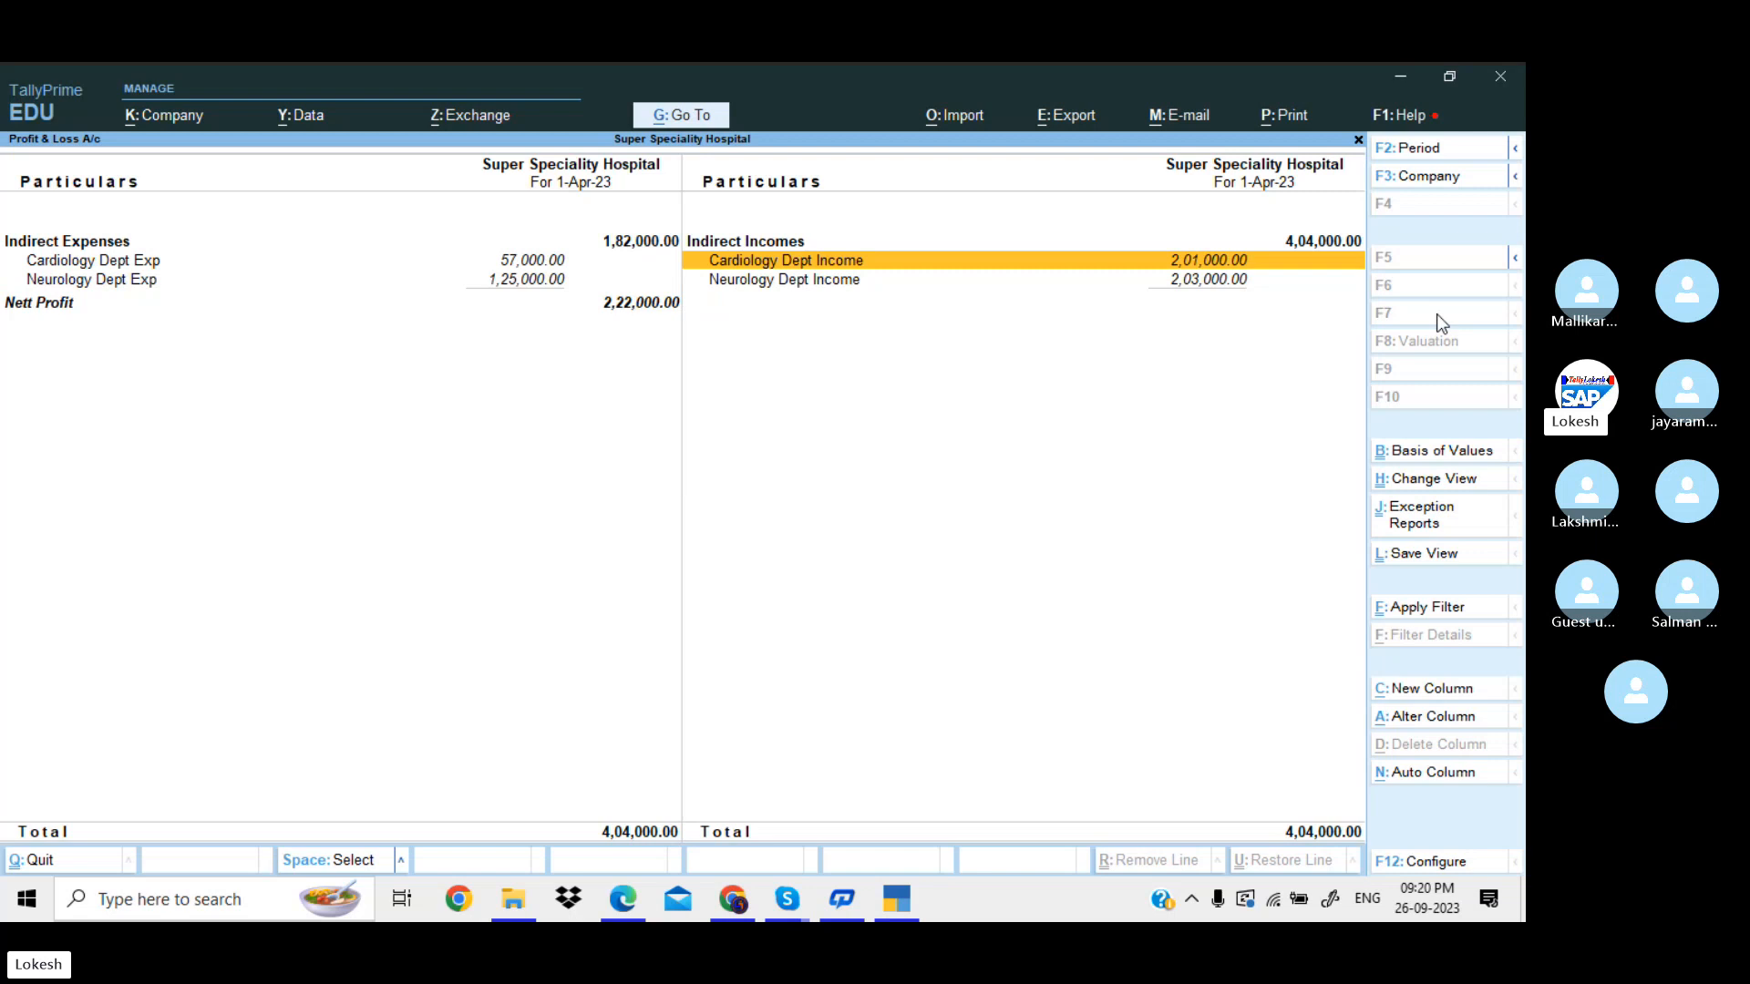
View the ledger breakdown of the Cardiology Dept Exp group and return to the Profit & Loss A/c.
key("Left")
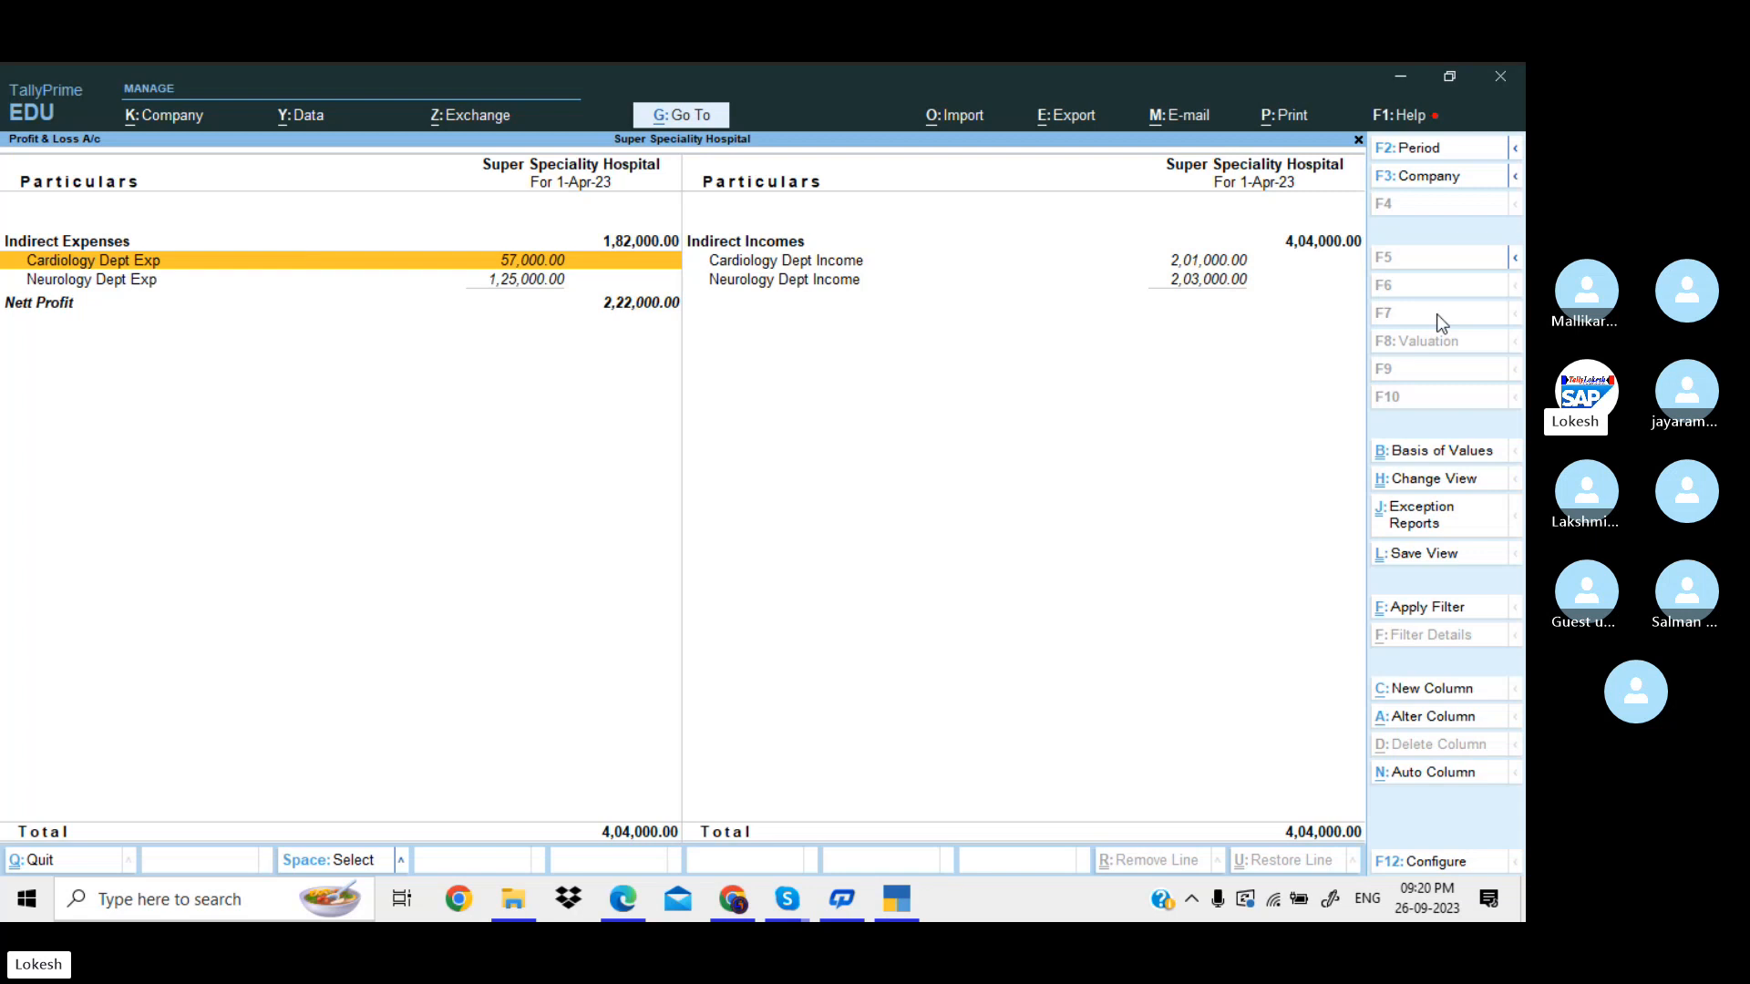
key("Return")
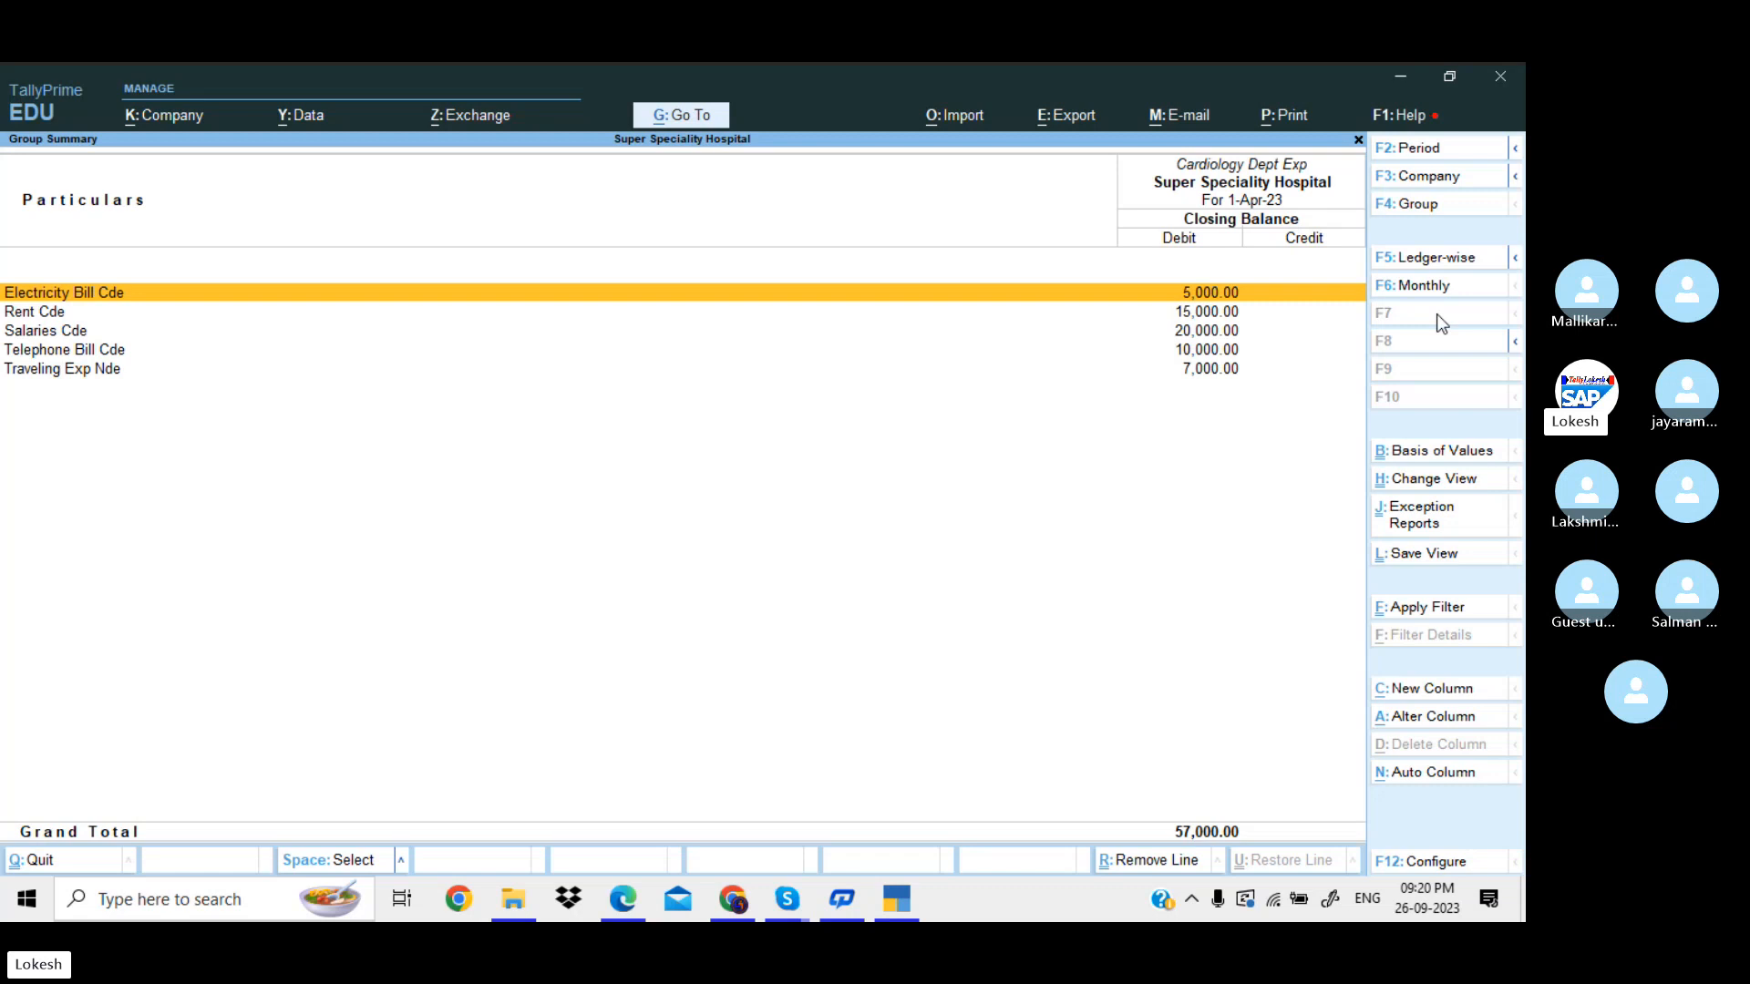
key("Escape")
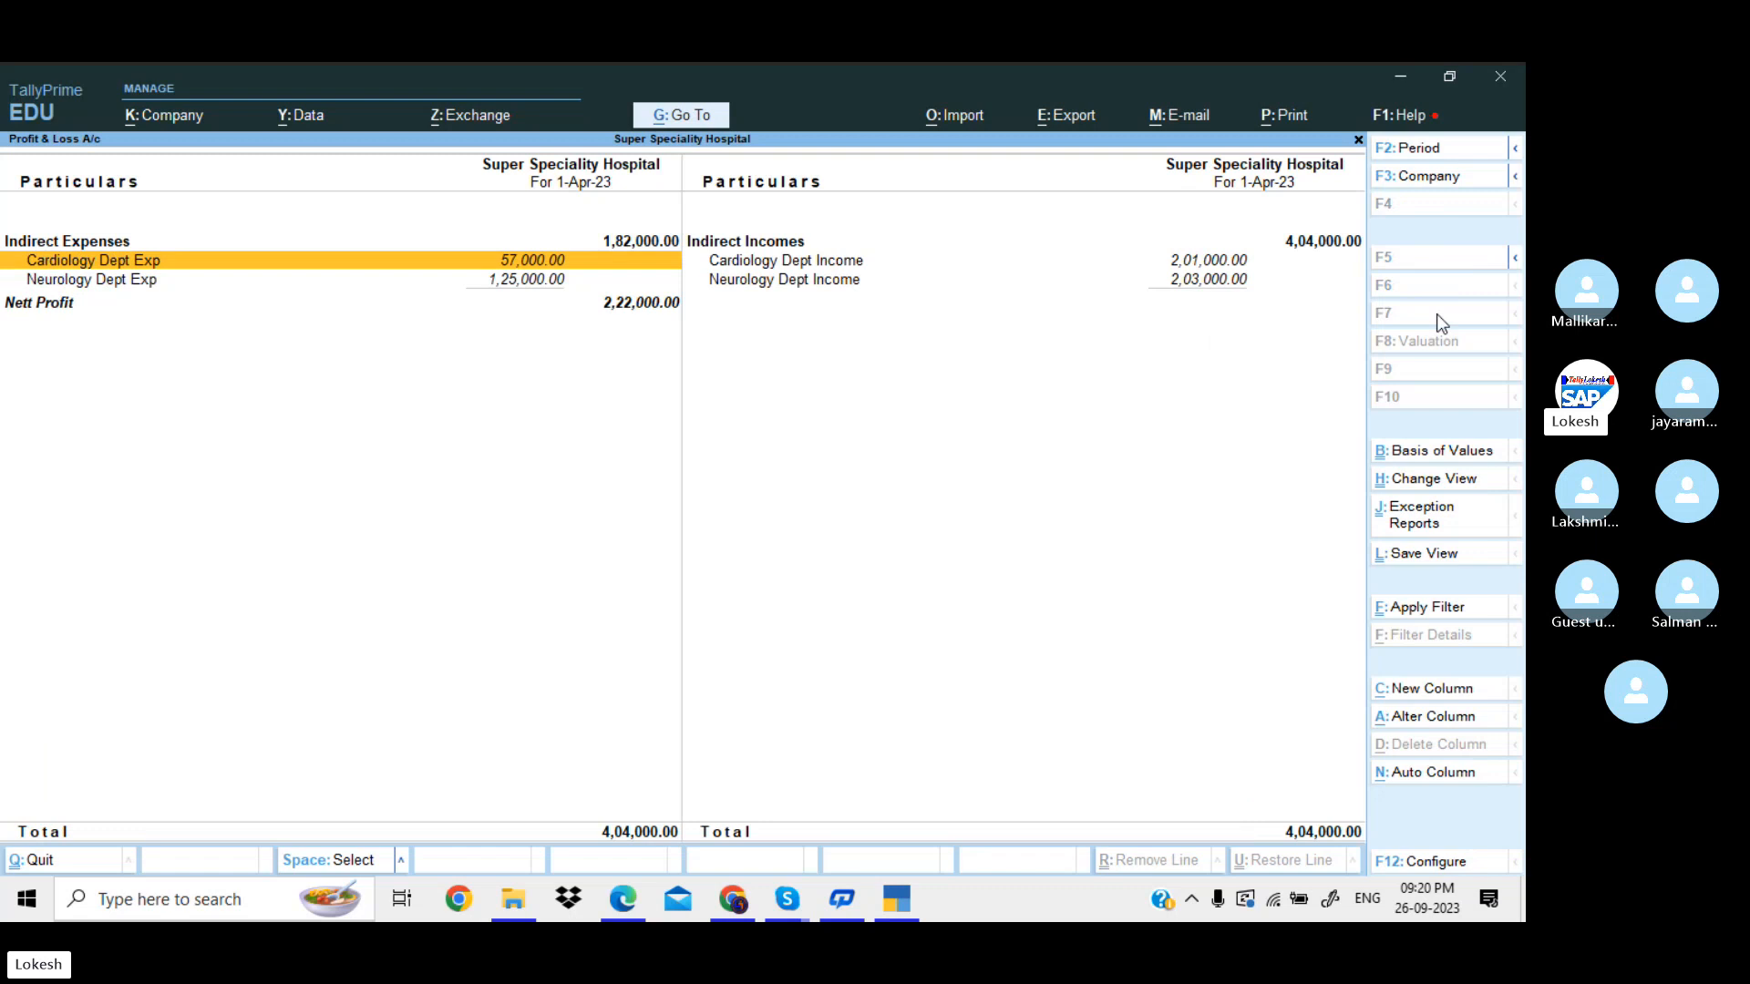
View the ledger breakdown of the Cardiology Dept Income group.
key("Right")
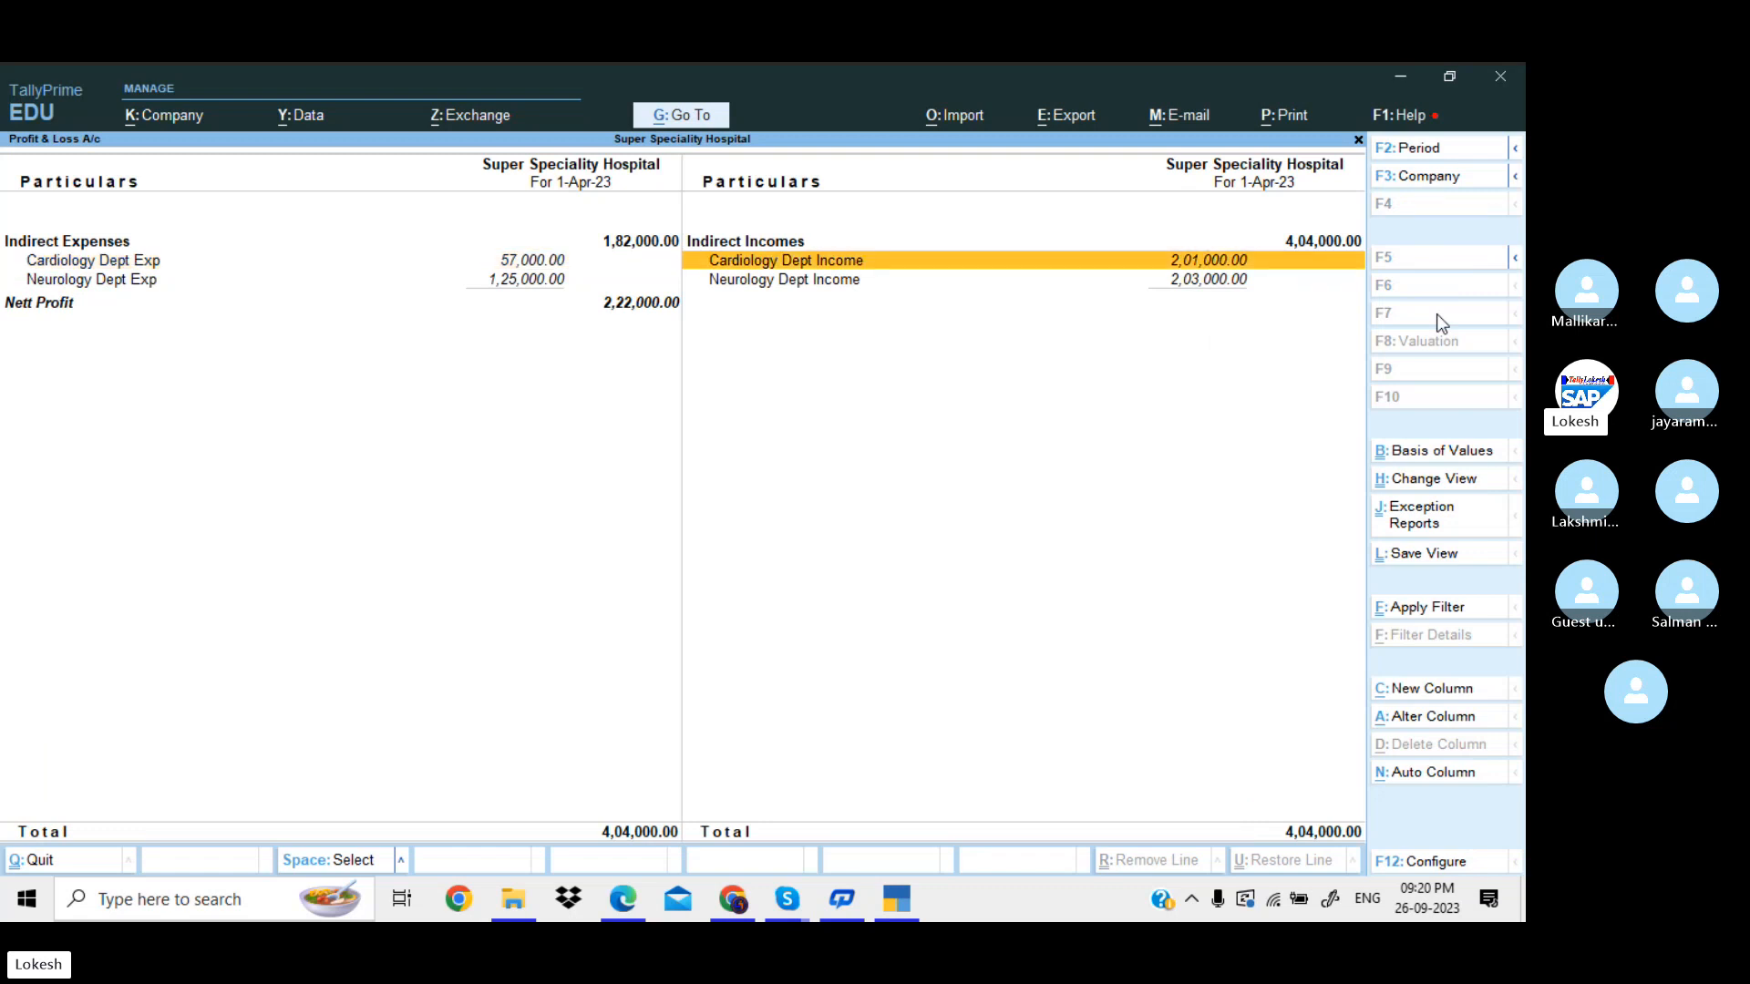
key("Return")
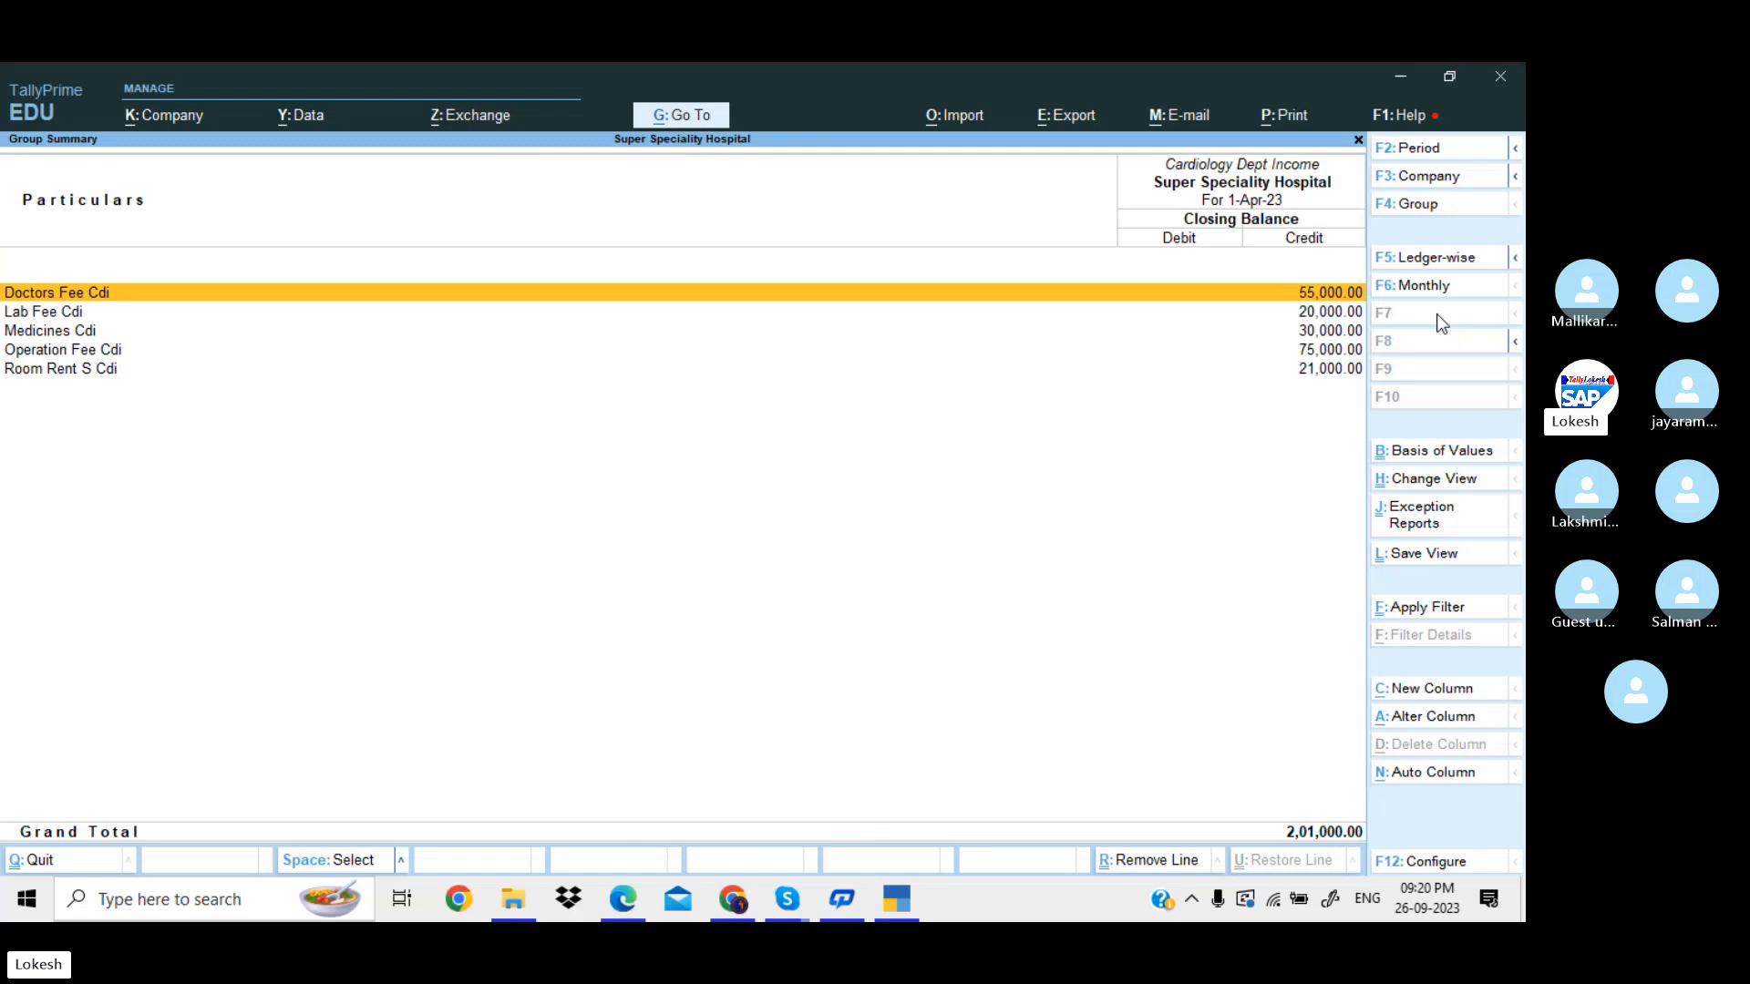
key("Down")
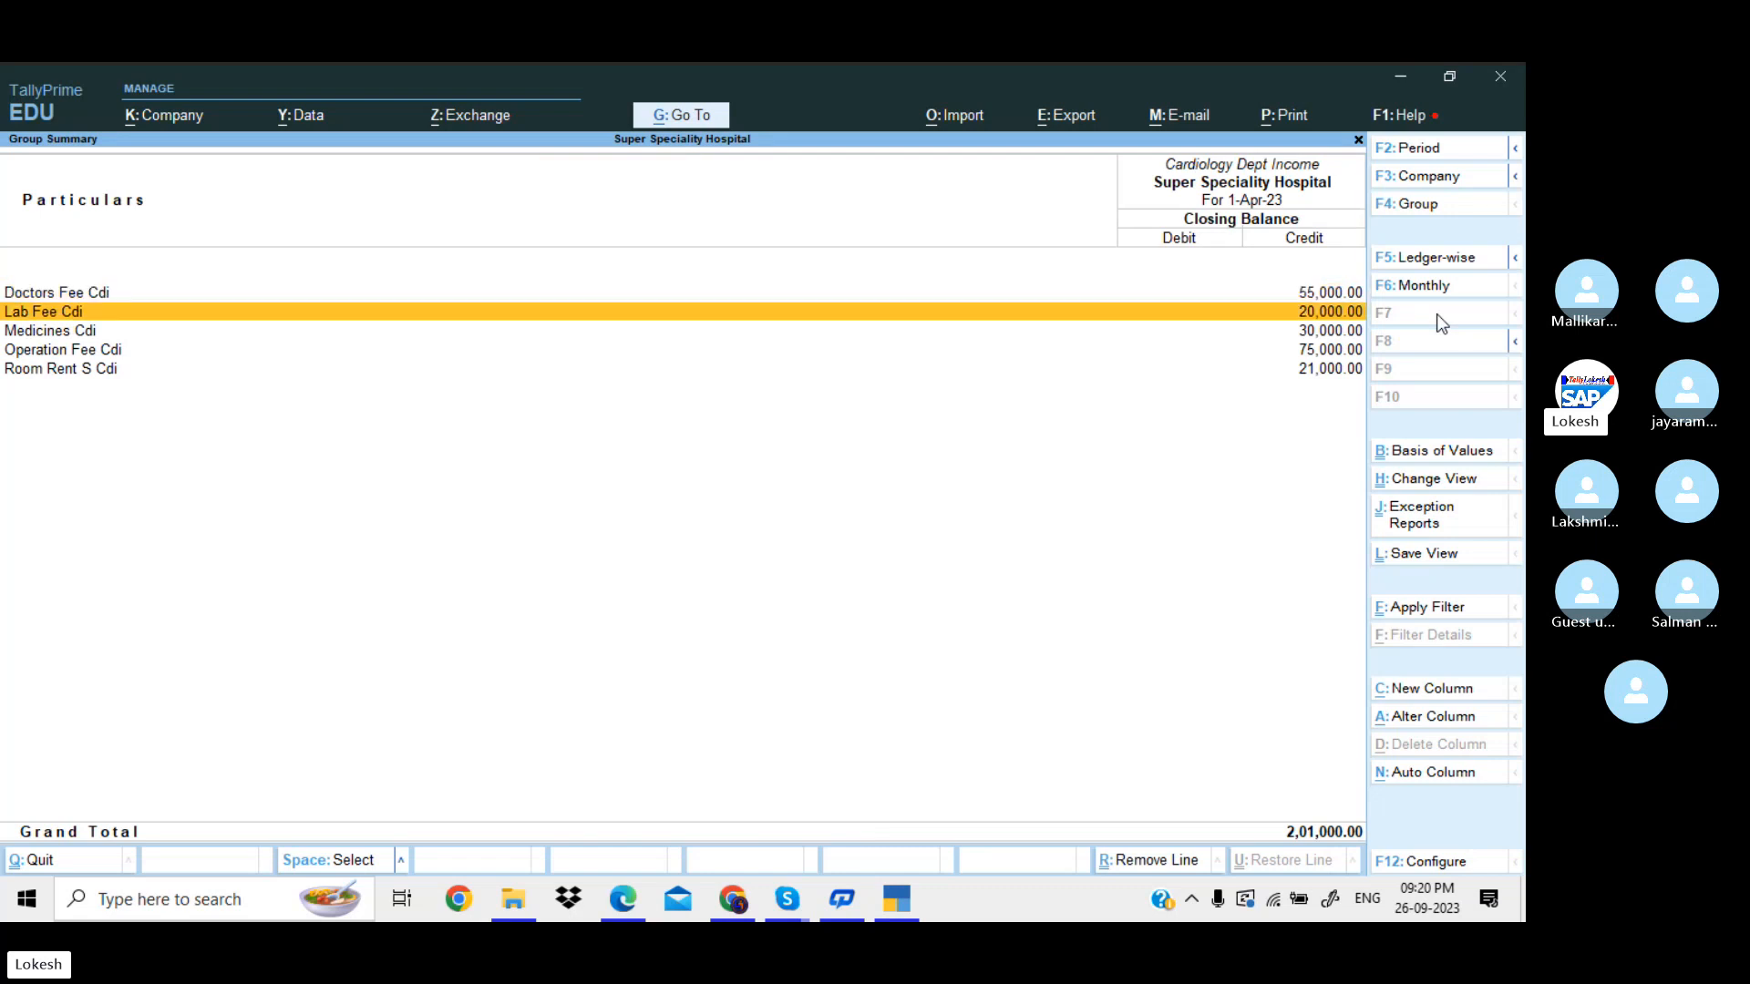
Review the remaining Cardiology Dept Income ledgers down to Room Rent S Cdi and return to the Profit & Loss A/c.
key("Down")
key("Down")
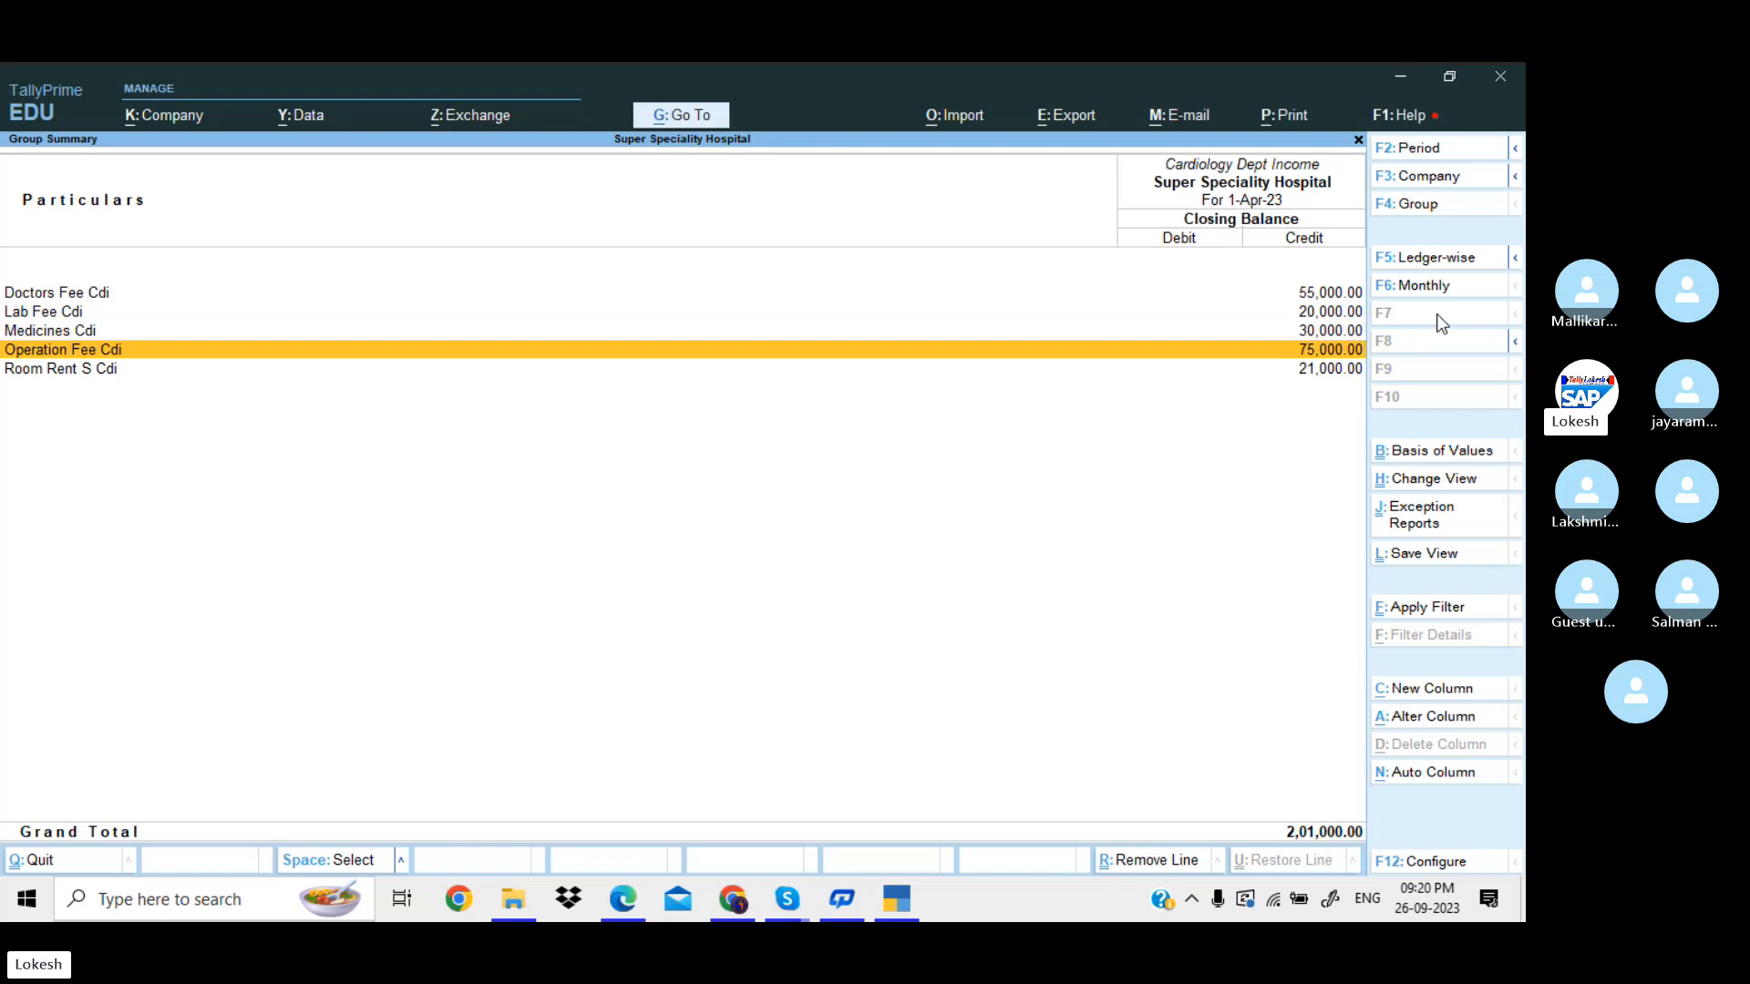
key("Down")
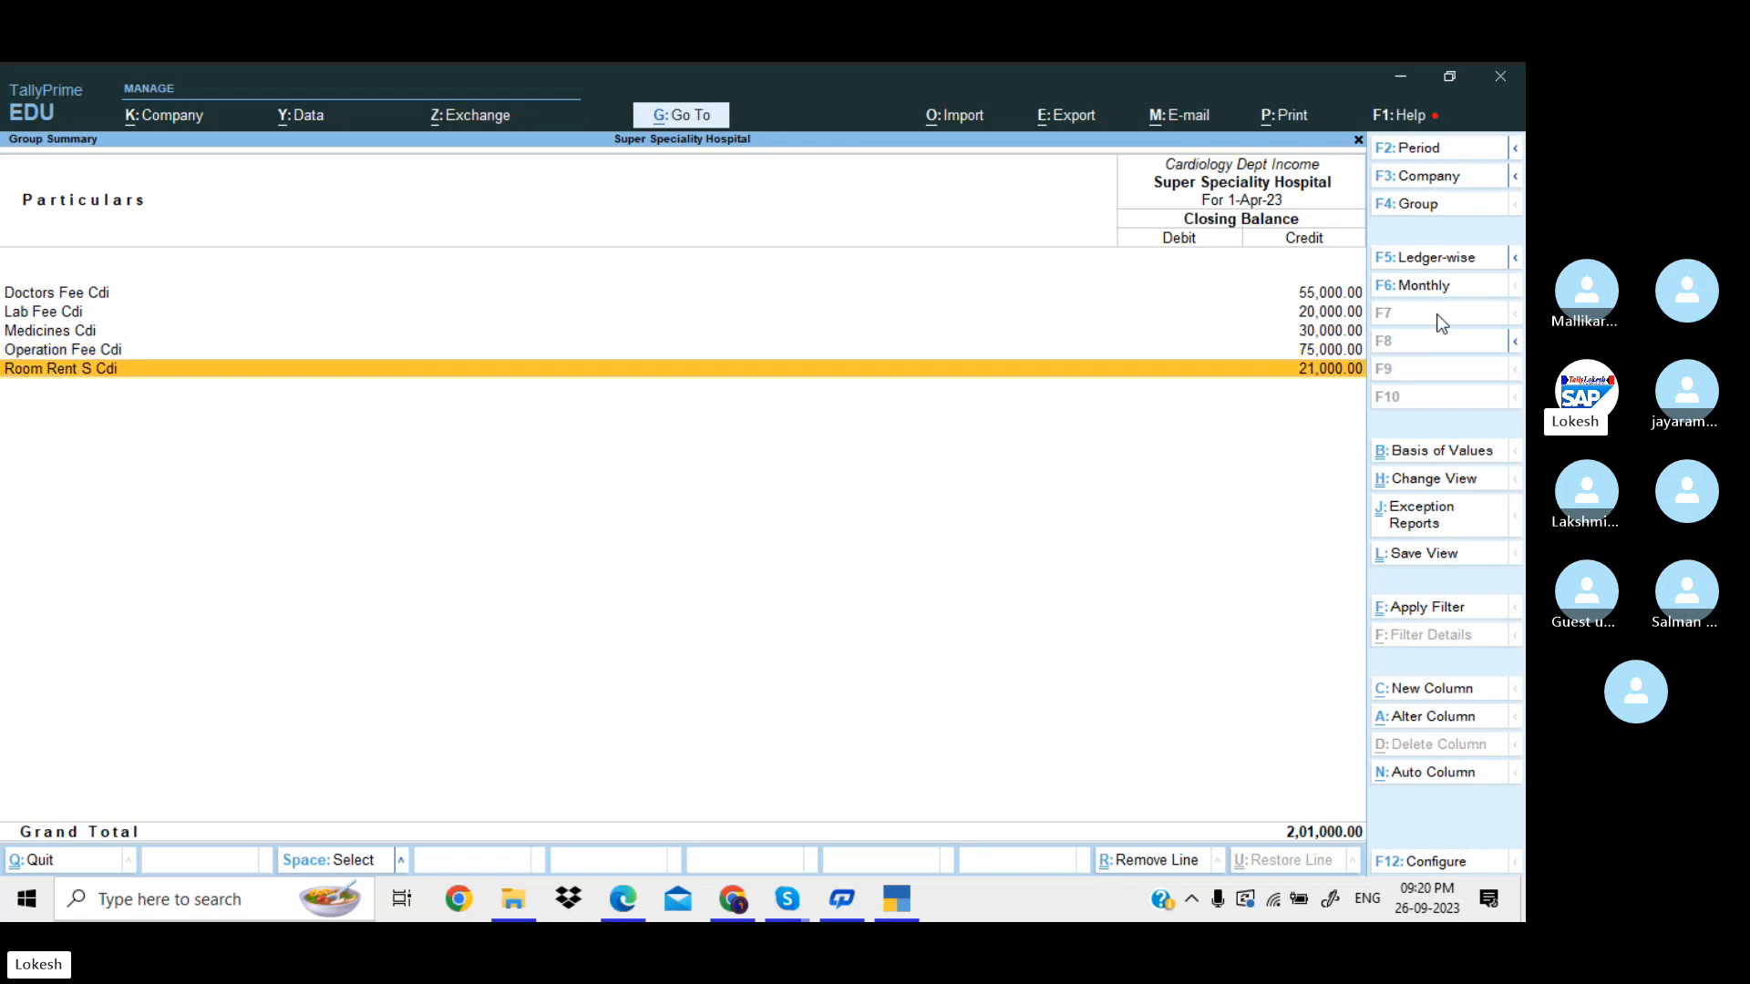
key("Escape")
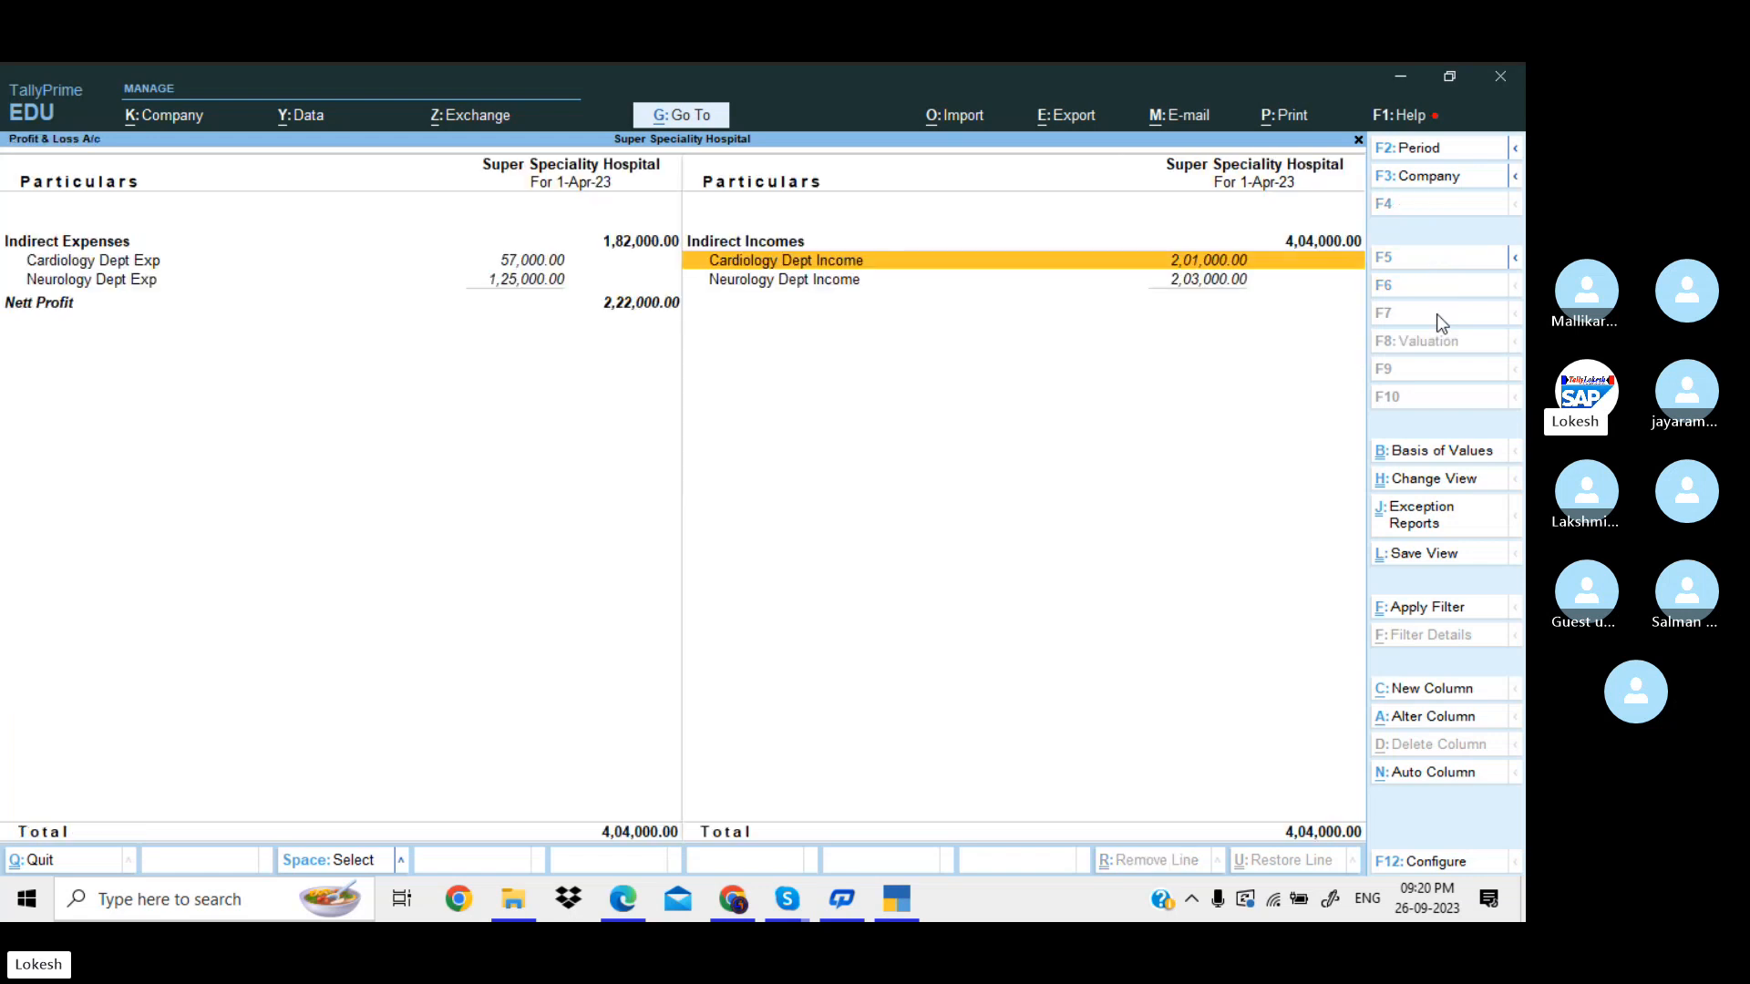
View the ledger breakdown of the Neurology Dept Income group and return to the Profit & Loss A/c.
key("Down")
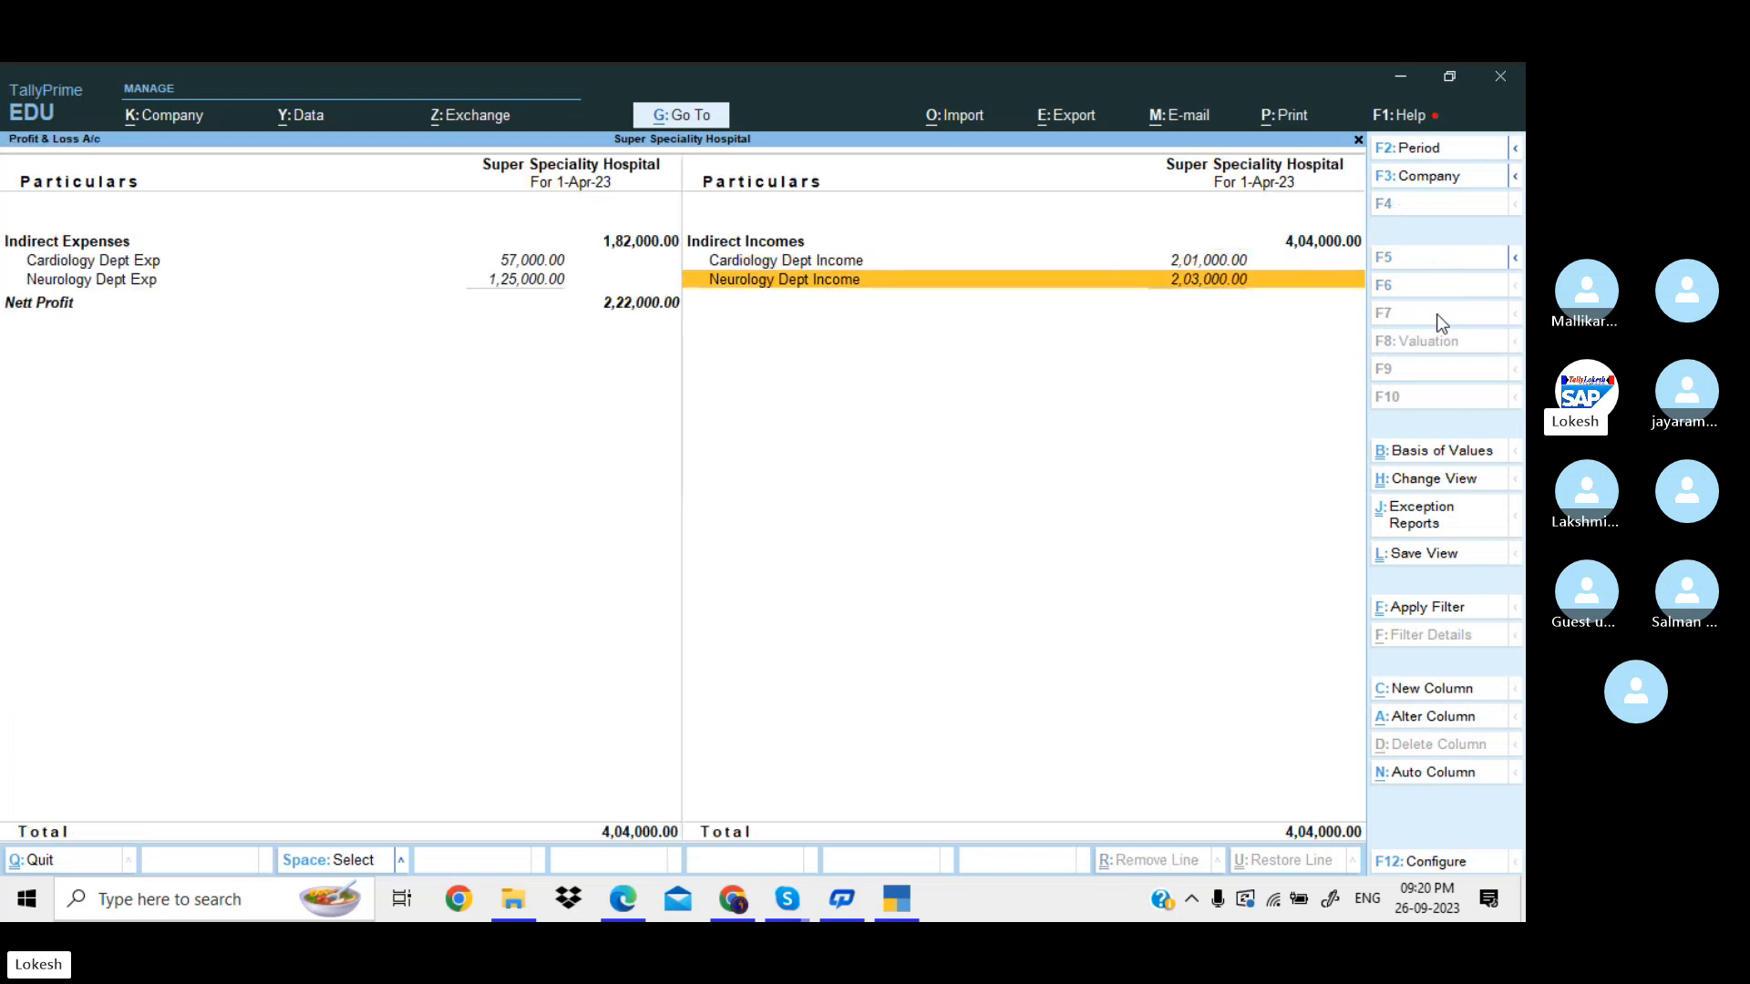
key("Return")
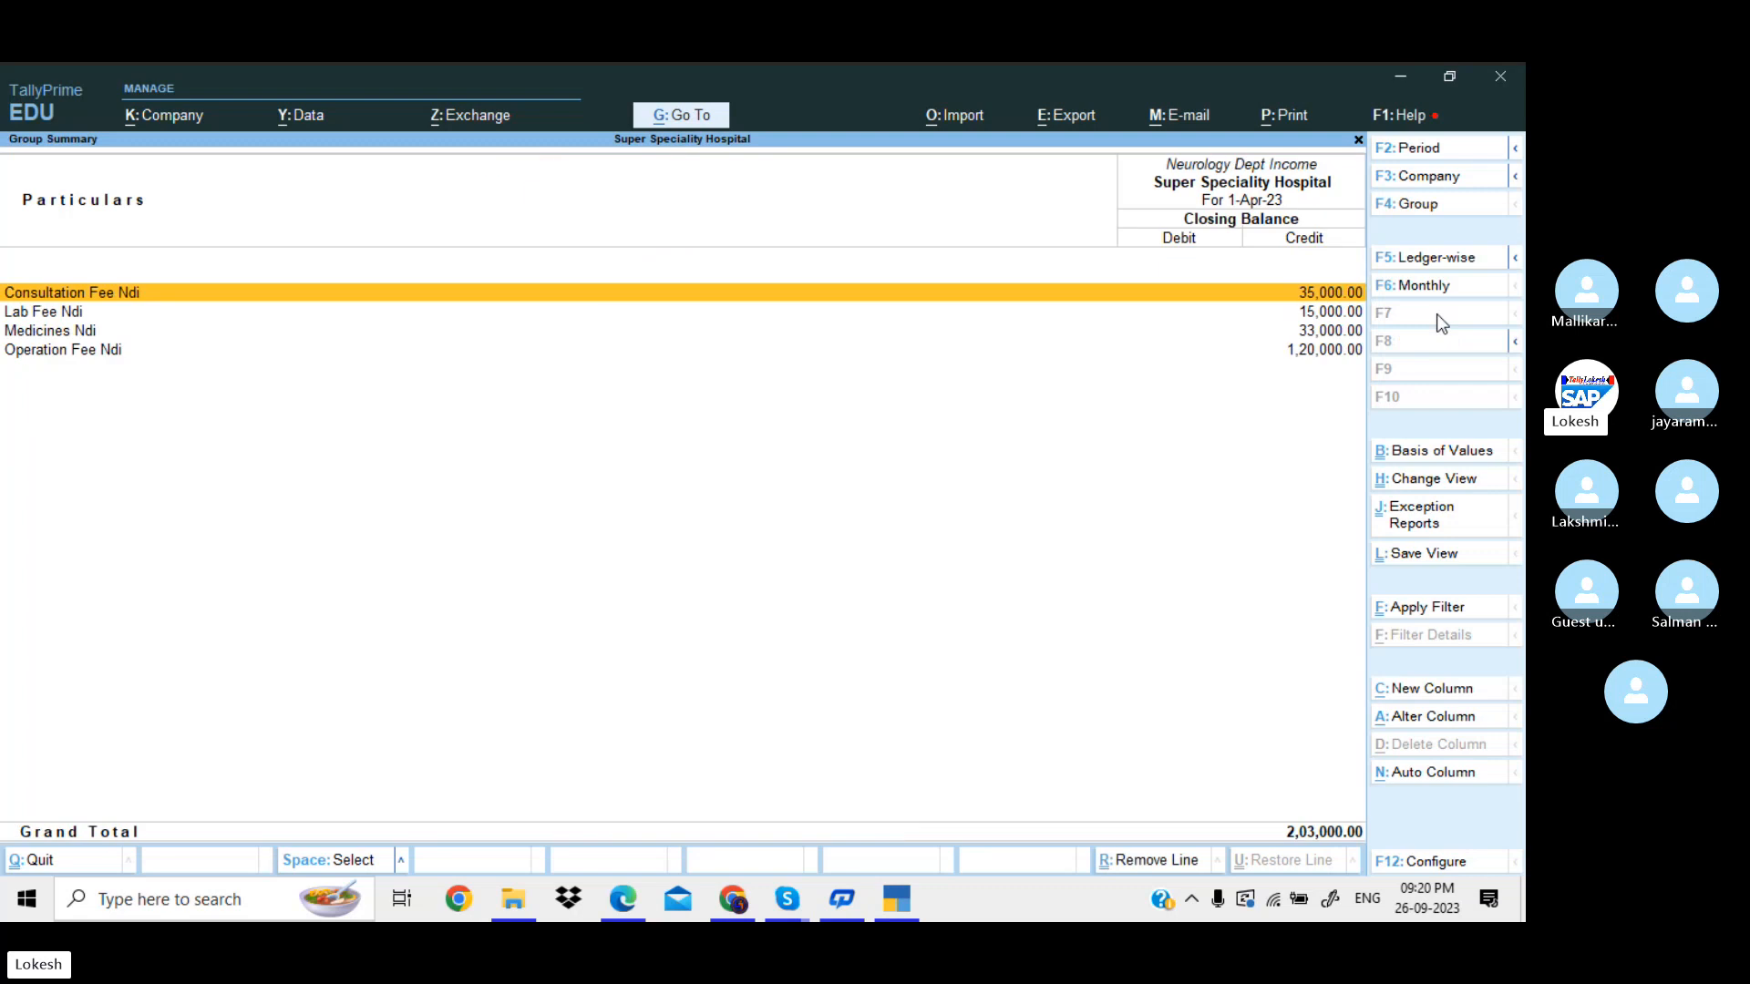
key("Down")
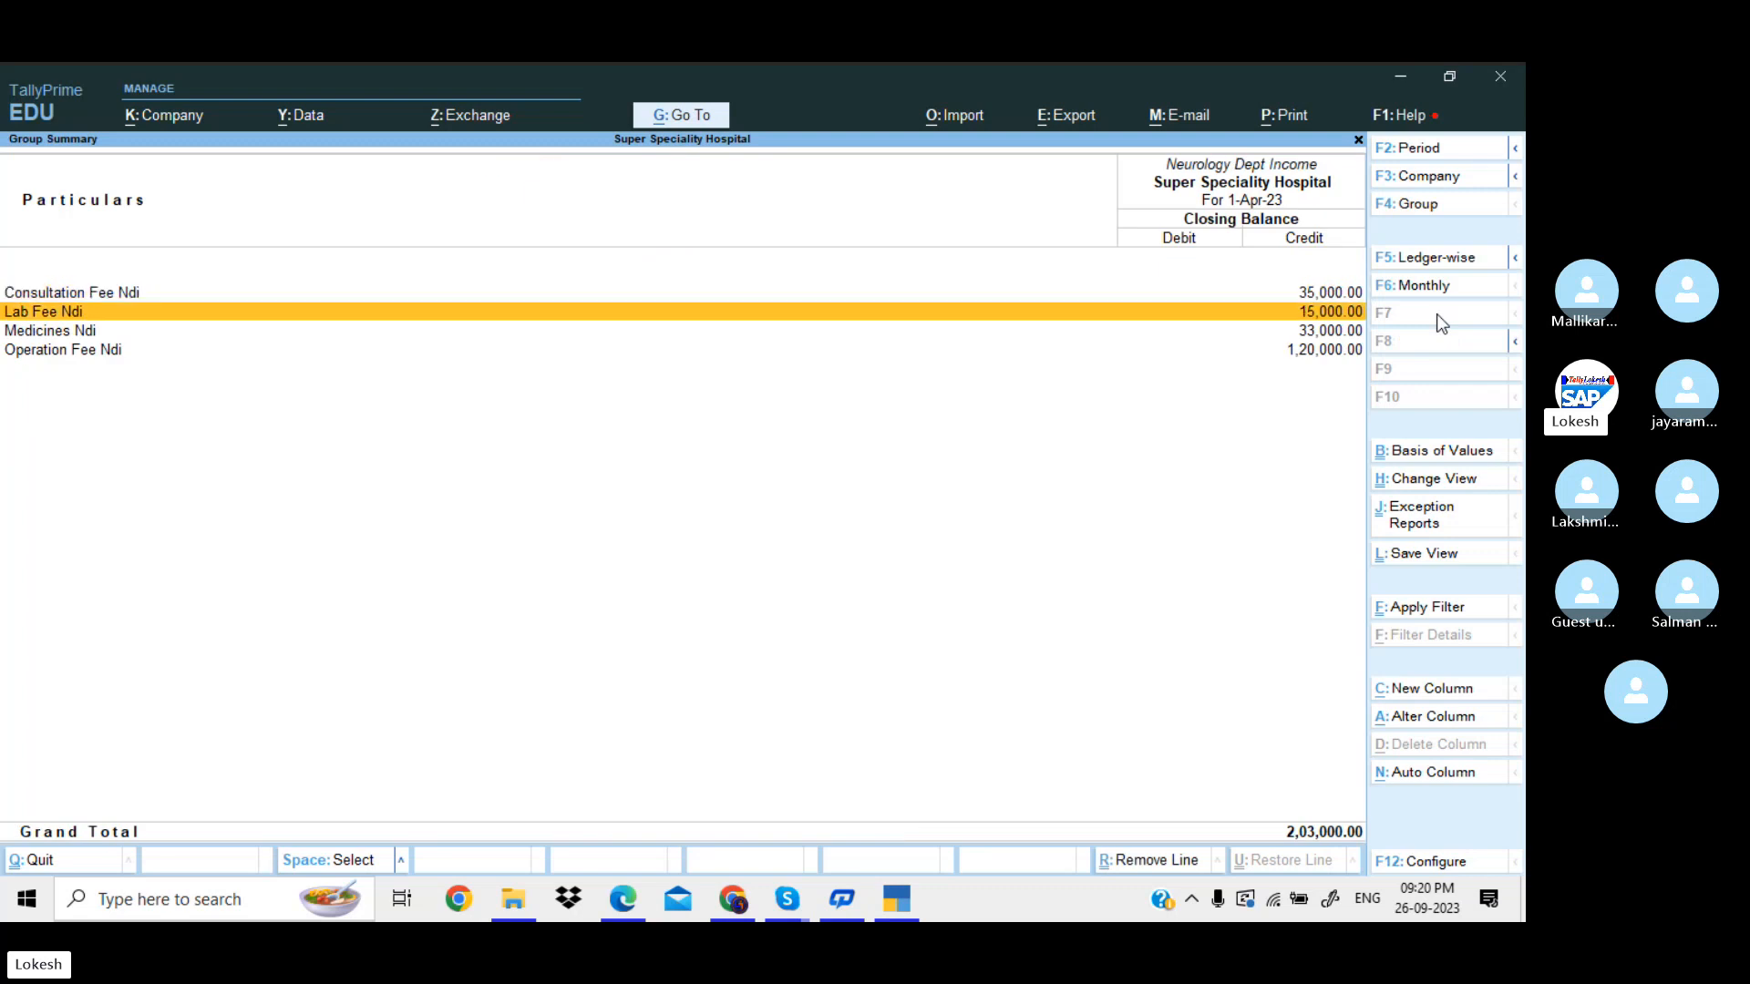
key("Down")
key("Down")
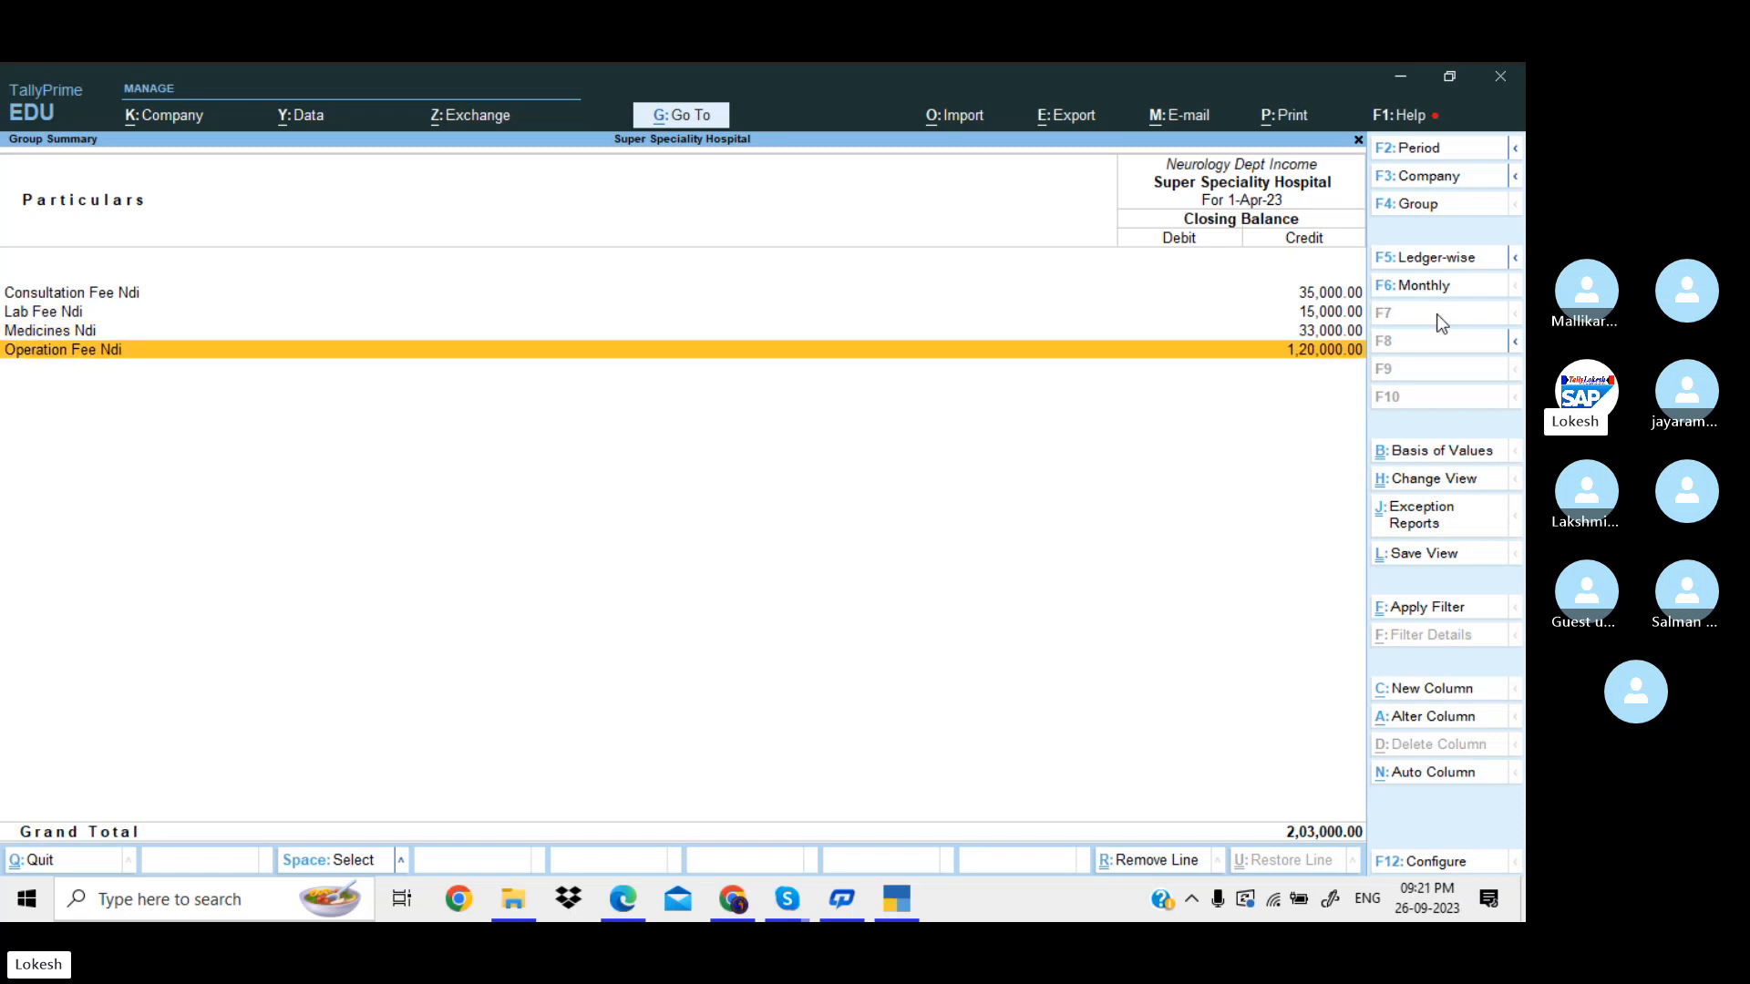
key("Escape")
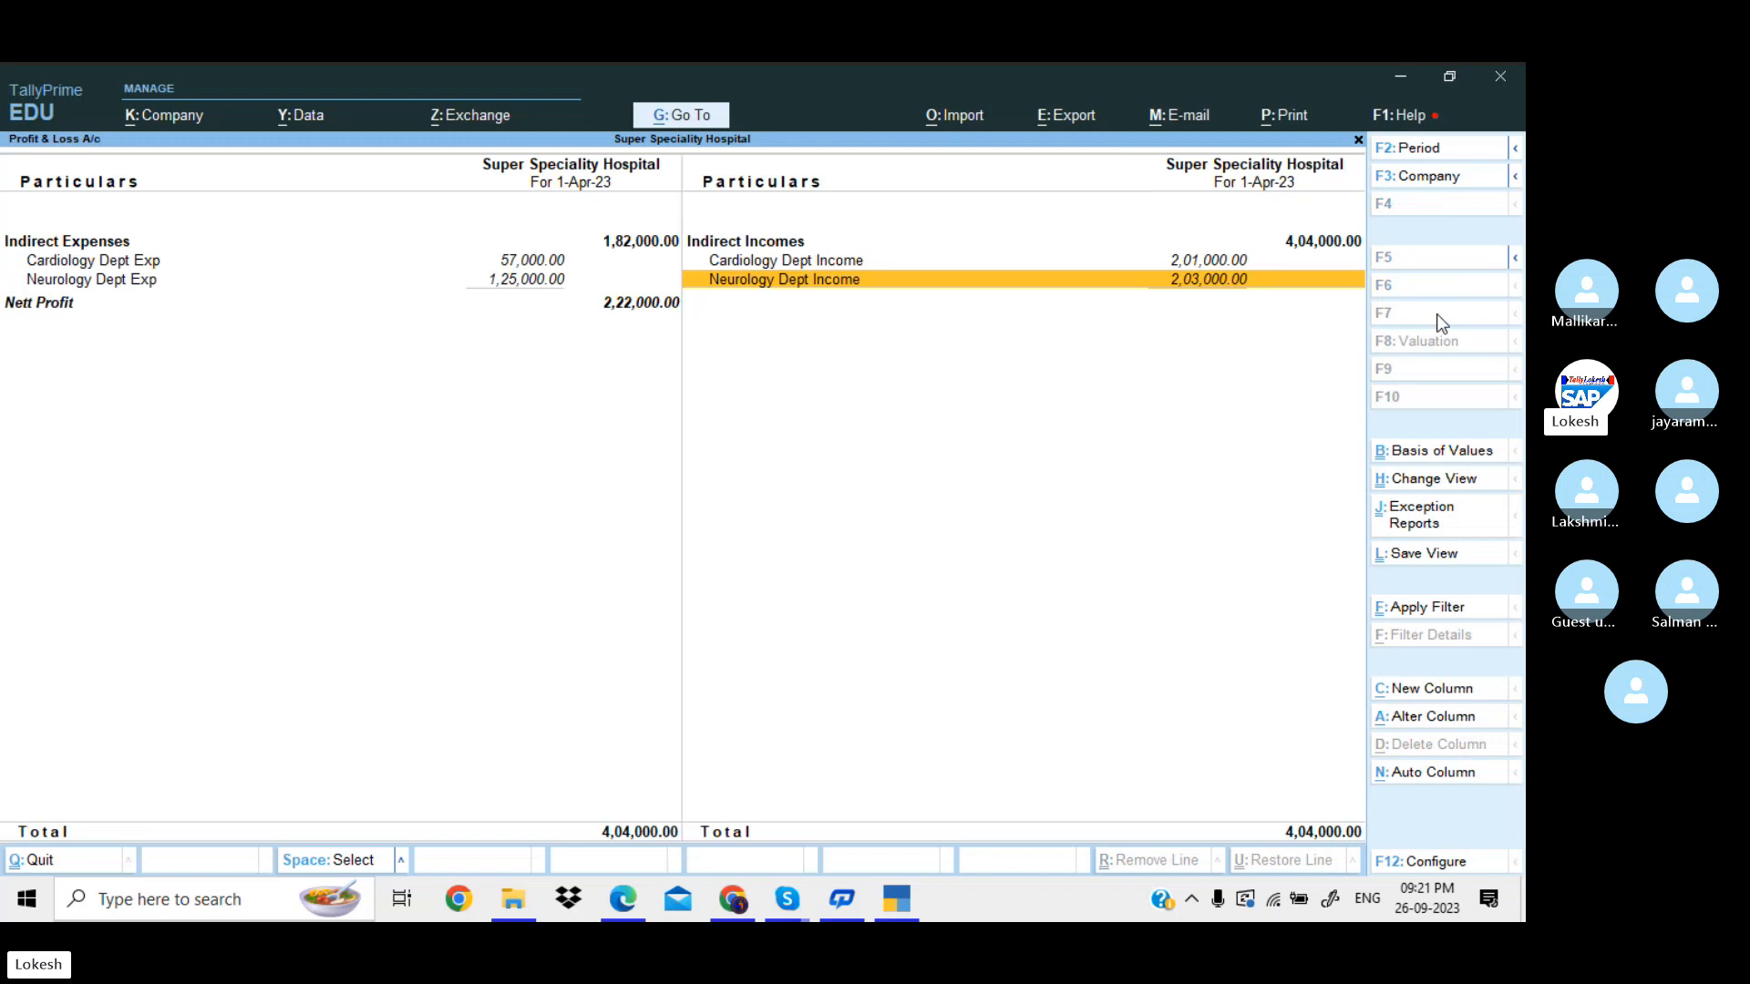
View the ledger breakdown of the Neurology Dept Exp group and return to the Profit & Loss A/c.
key("Left")
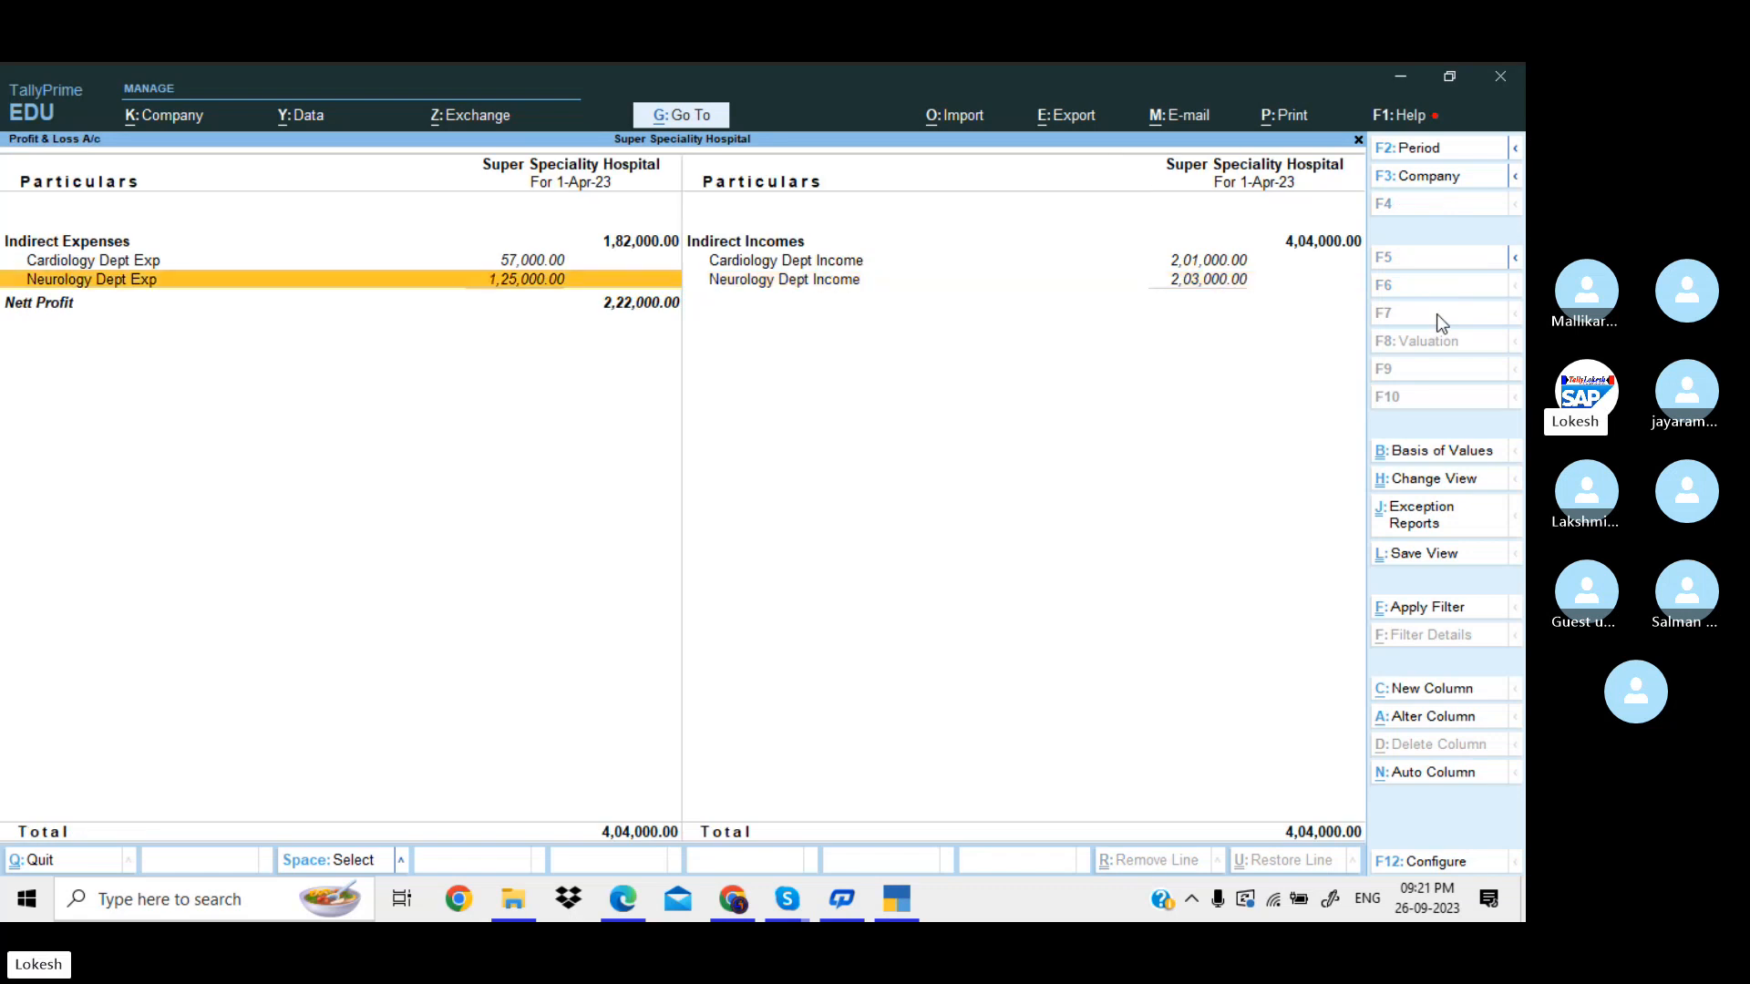
key("Down")
key("Up")
key("Return")
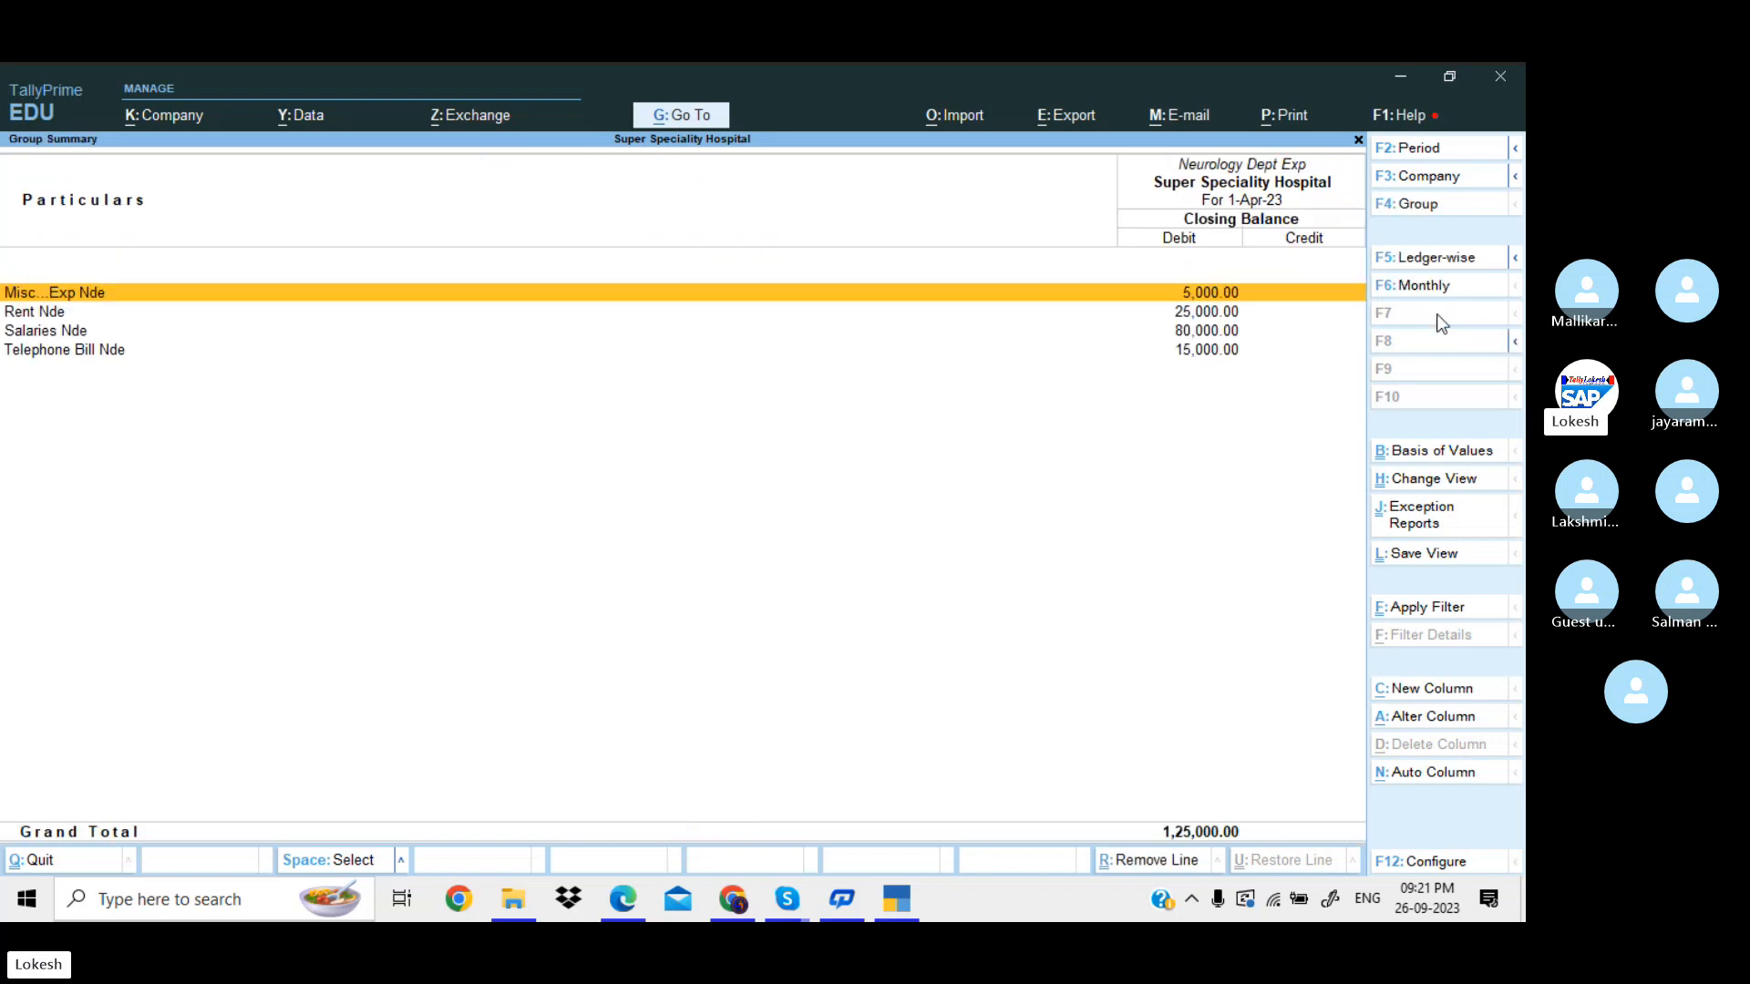
key("Down")
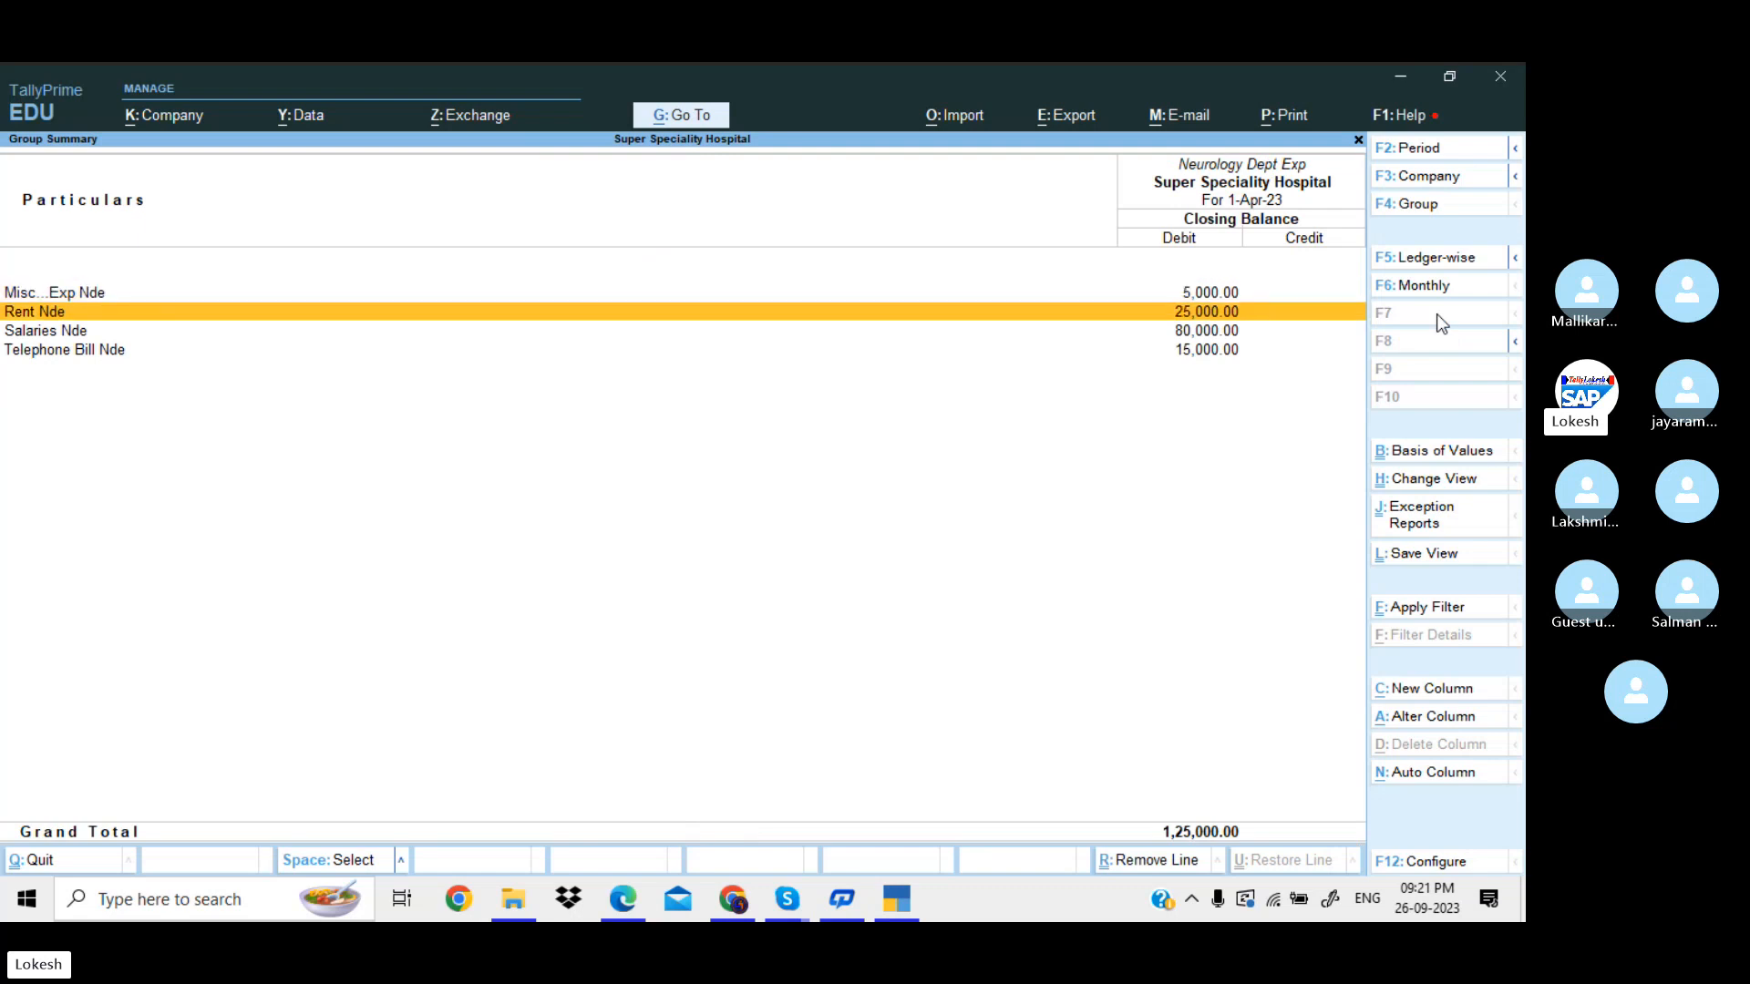
key("Down")
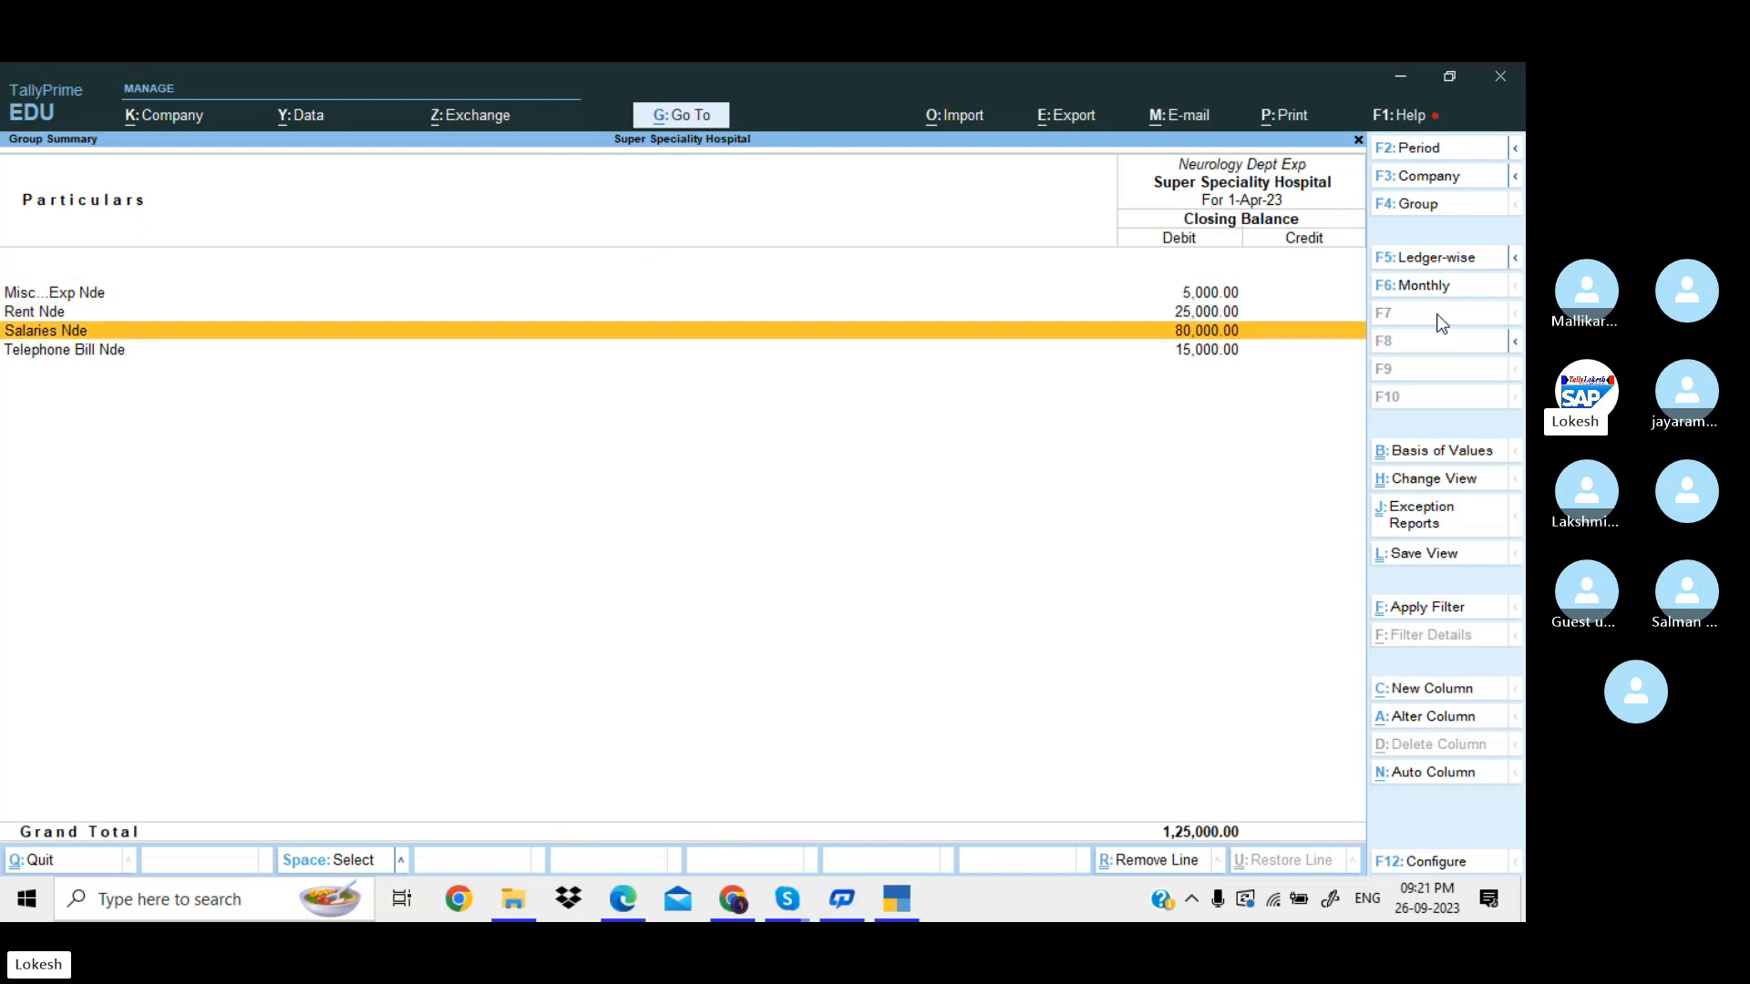
key("Down")
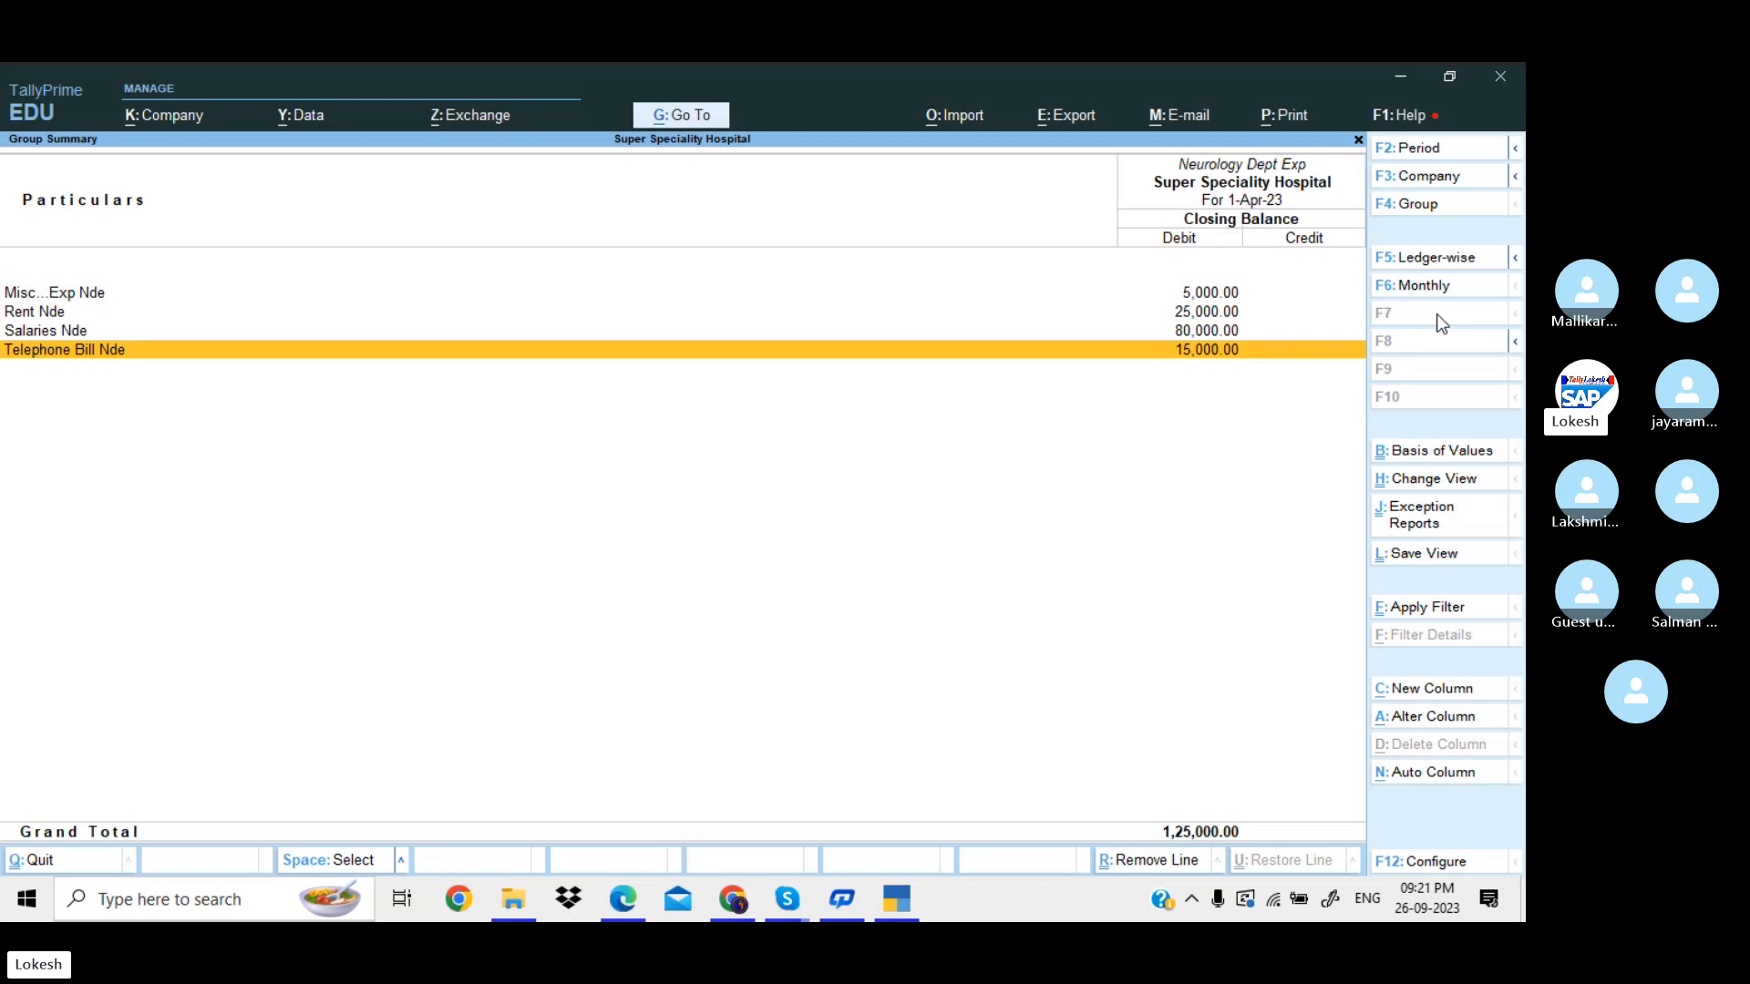
key("Escape")
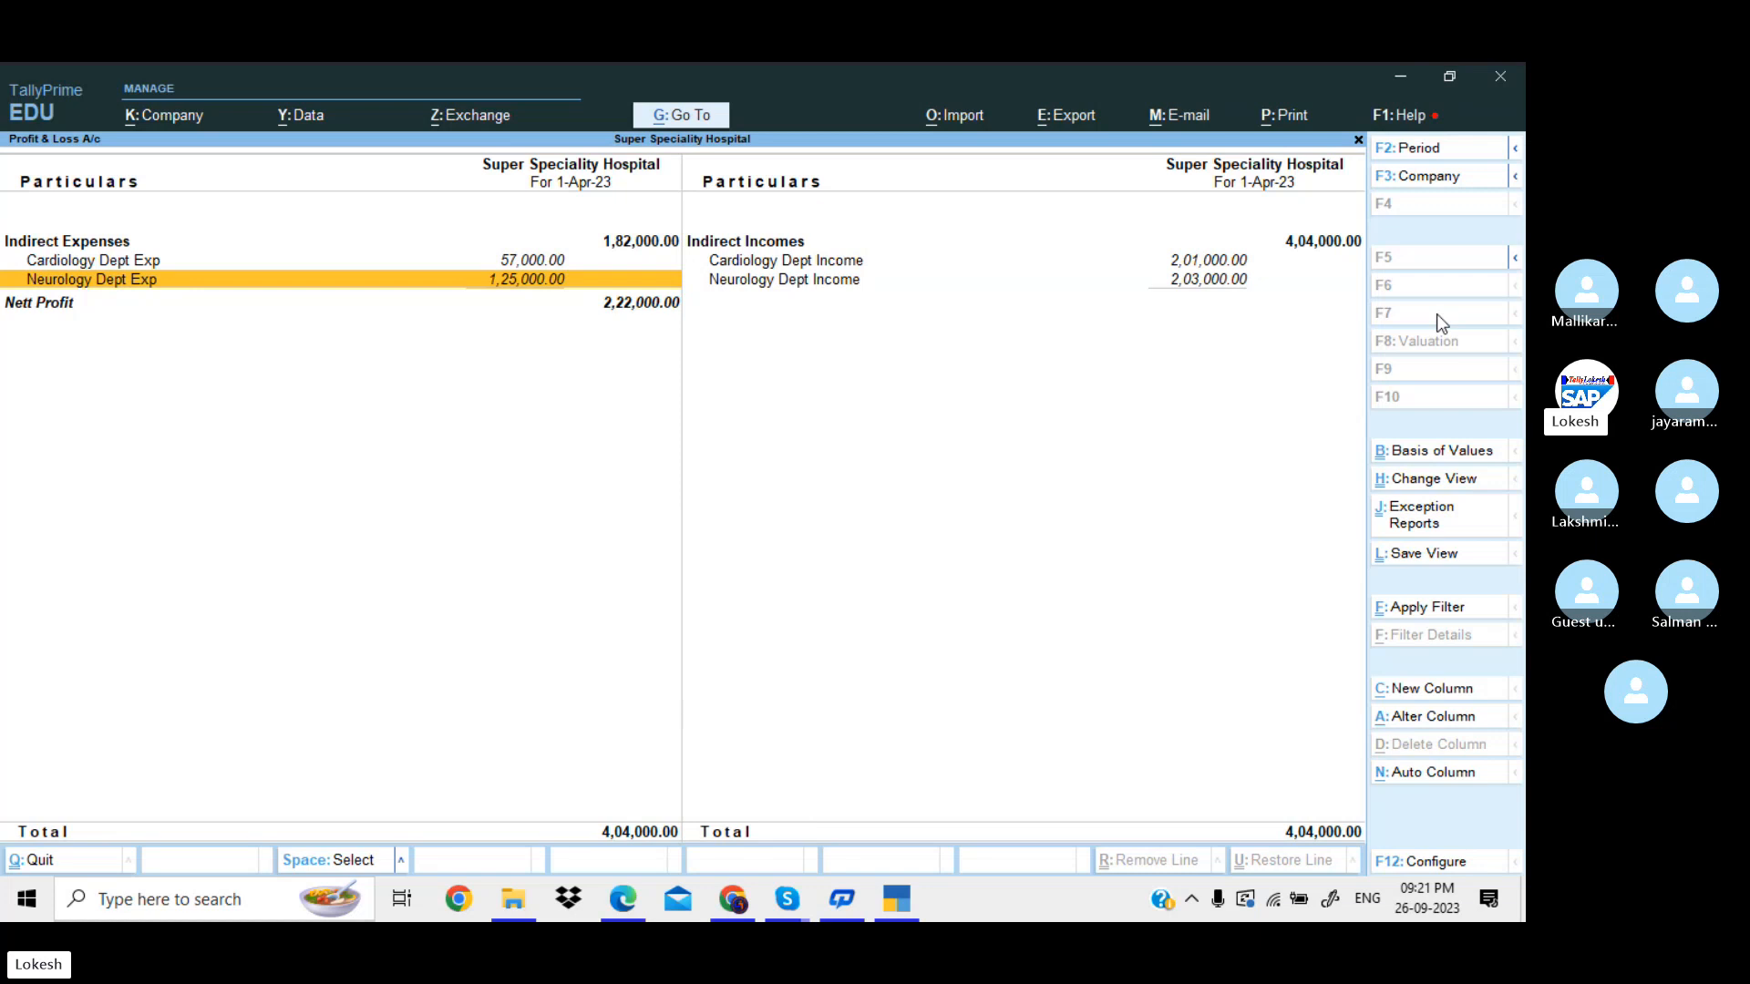
Leave the Profit & Loss A/c and open the creation form for a new accounting group.
key("Escape")
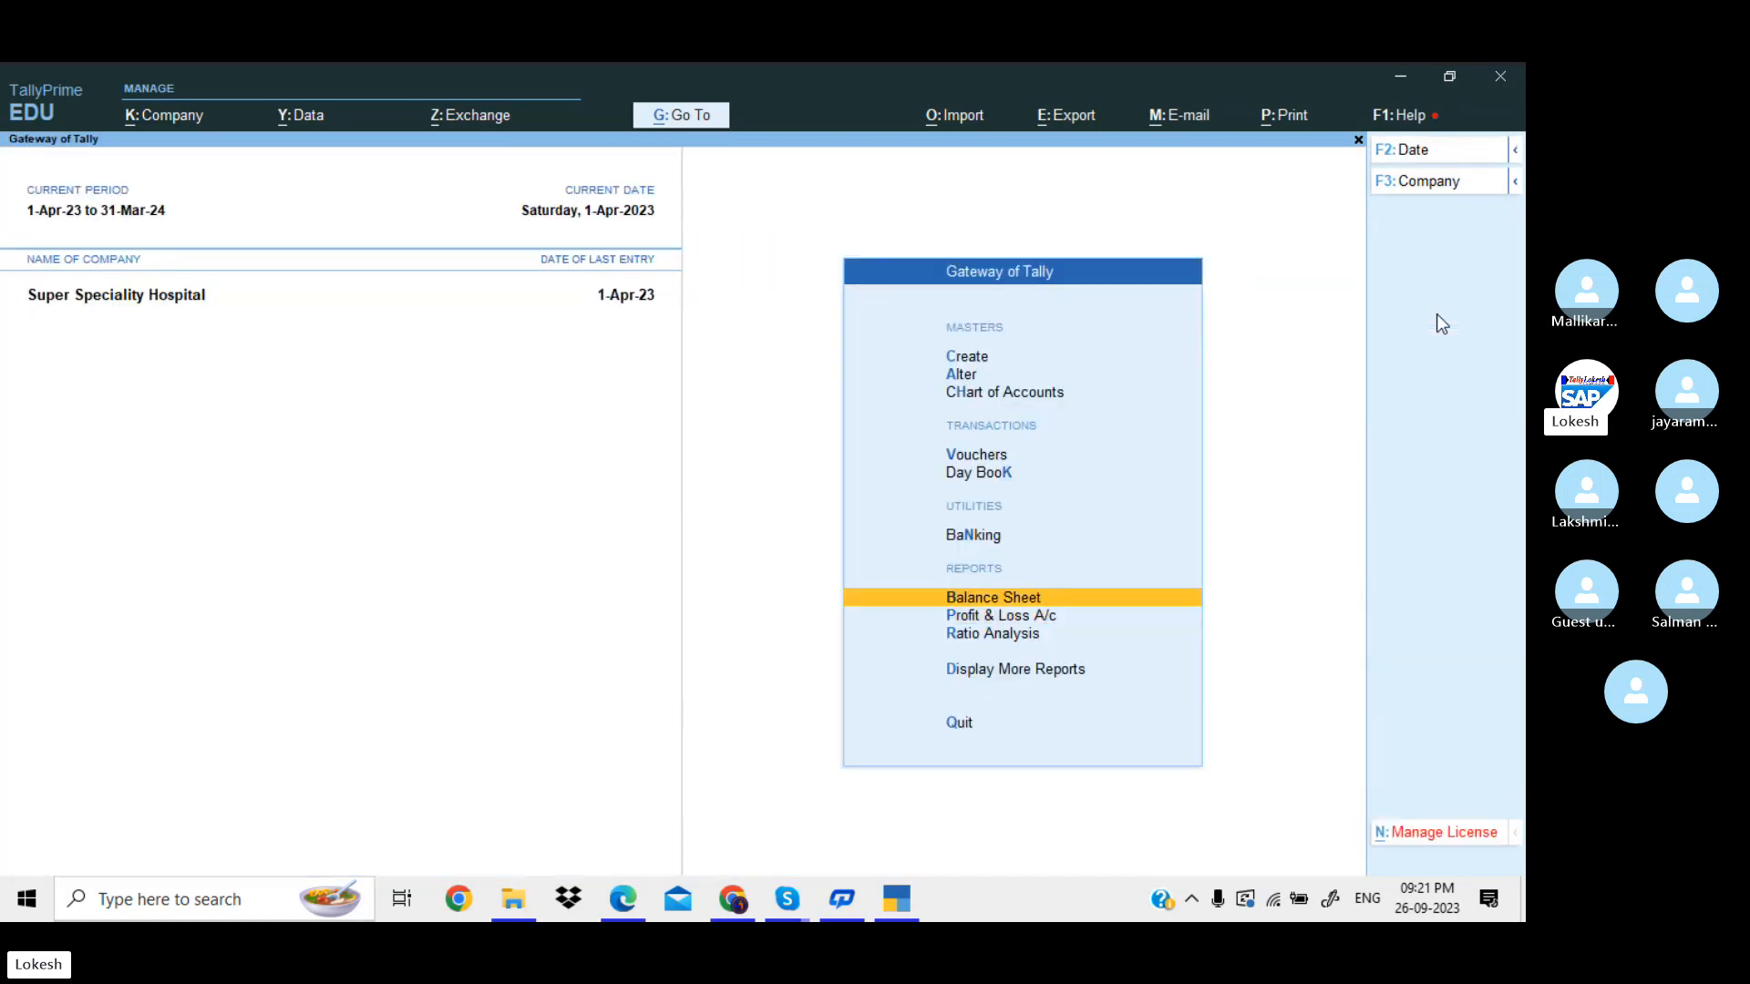
key("Up")
key("Up")
key("Up")
key("Up")
key("Up")
key("Up")
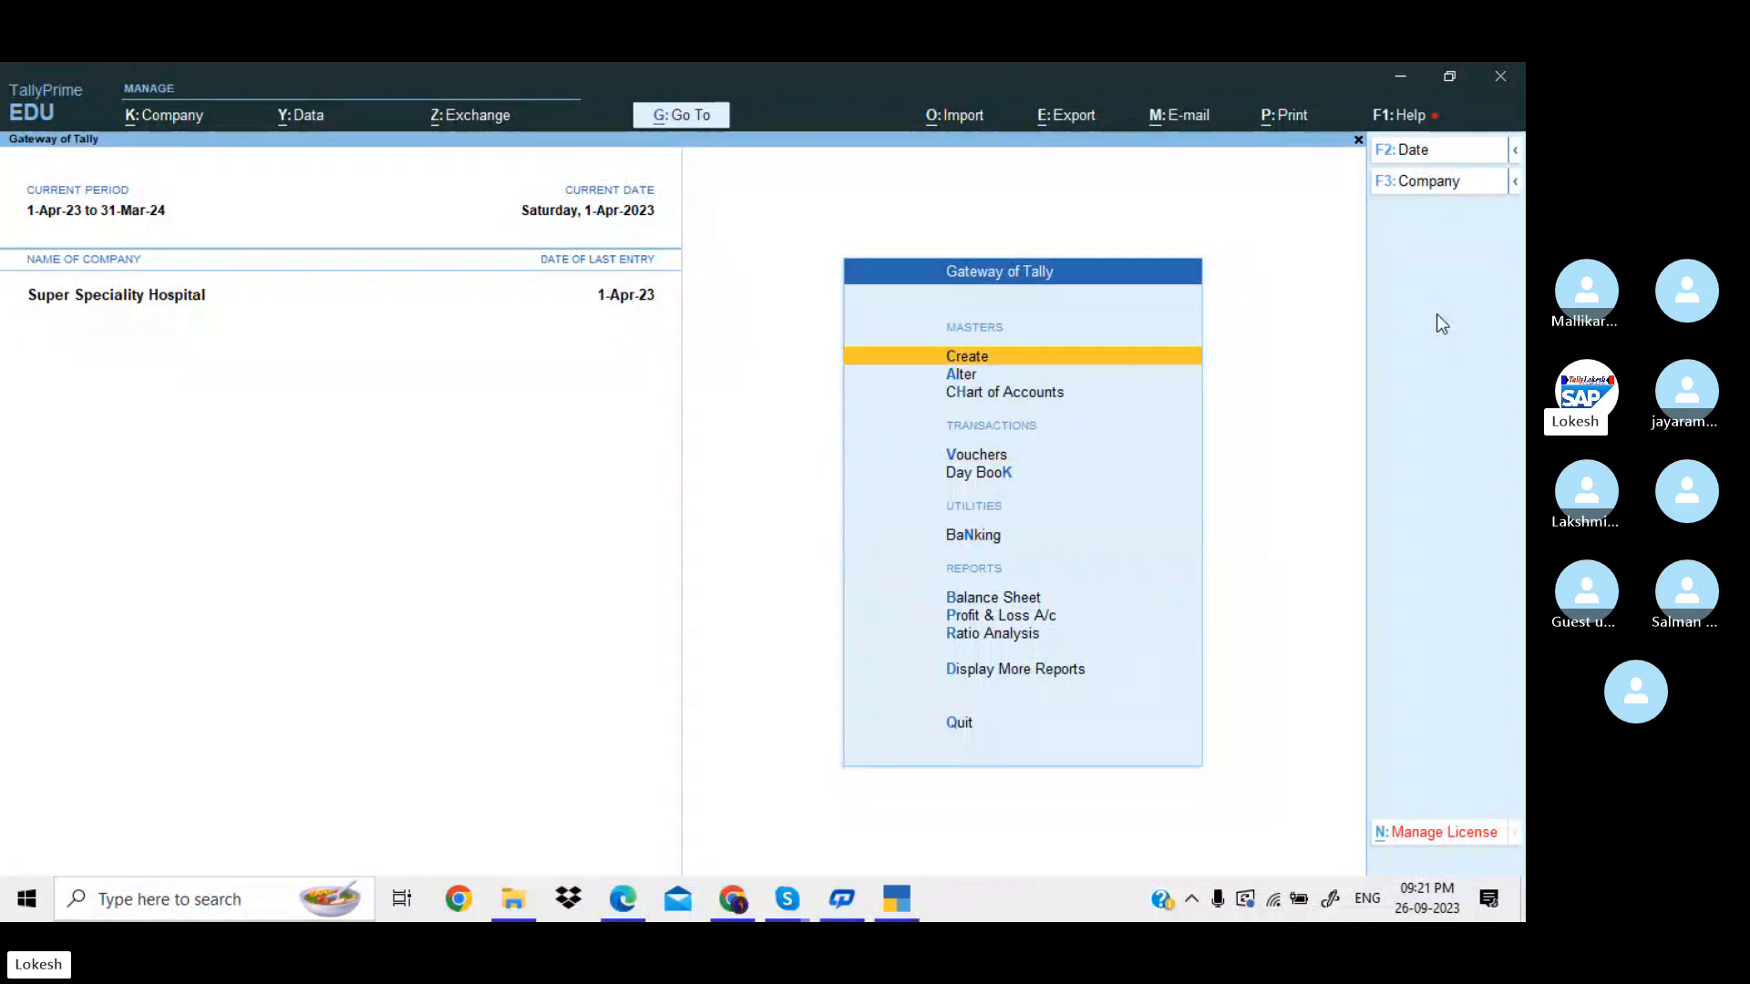
key("Return")
key("Down")
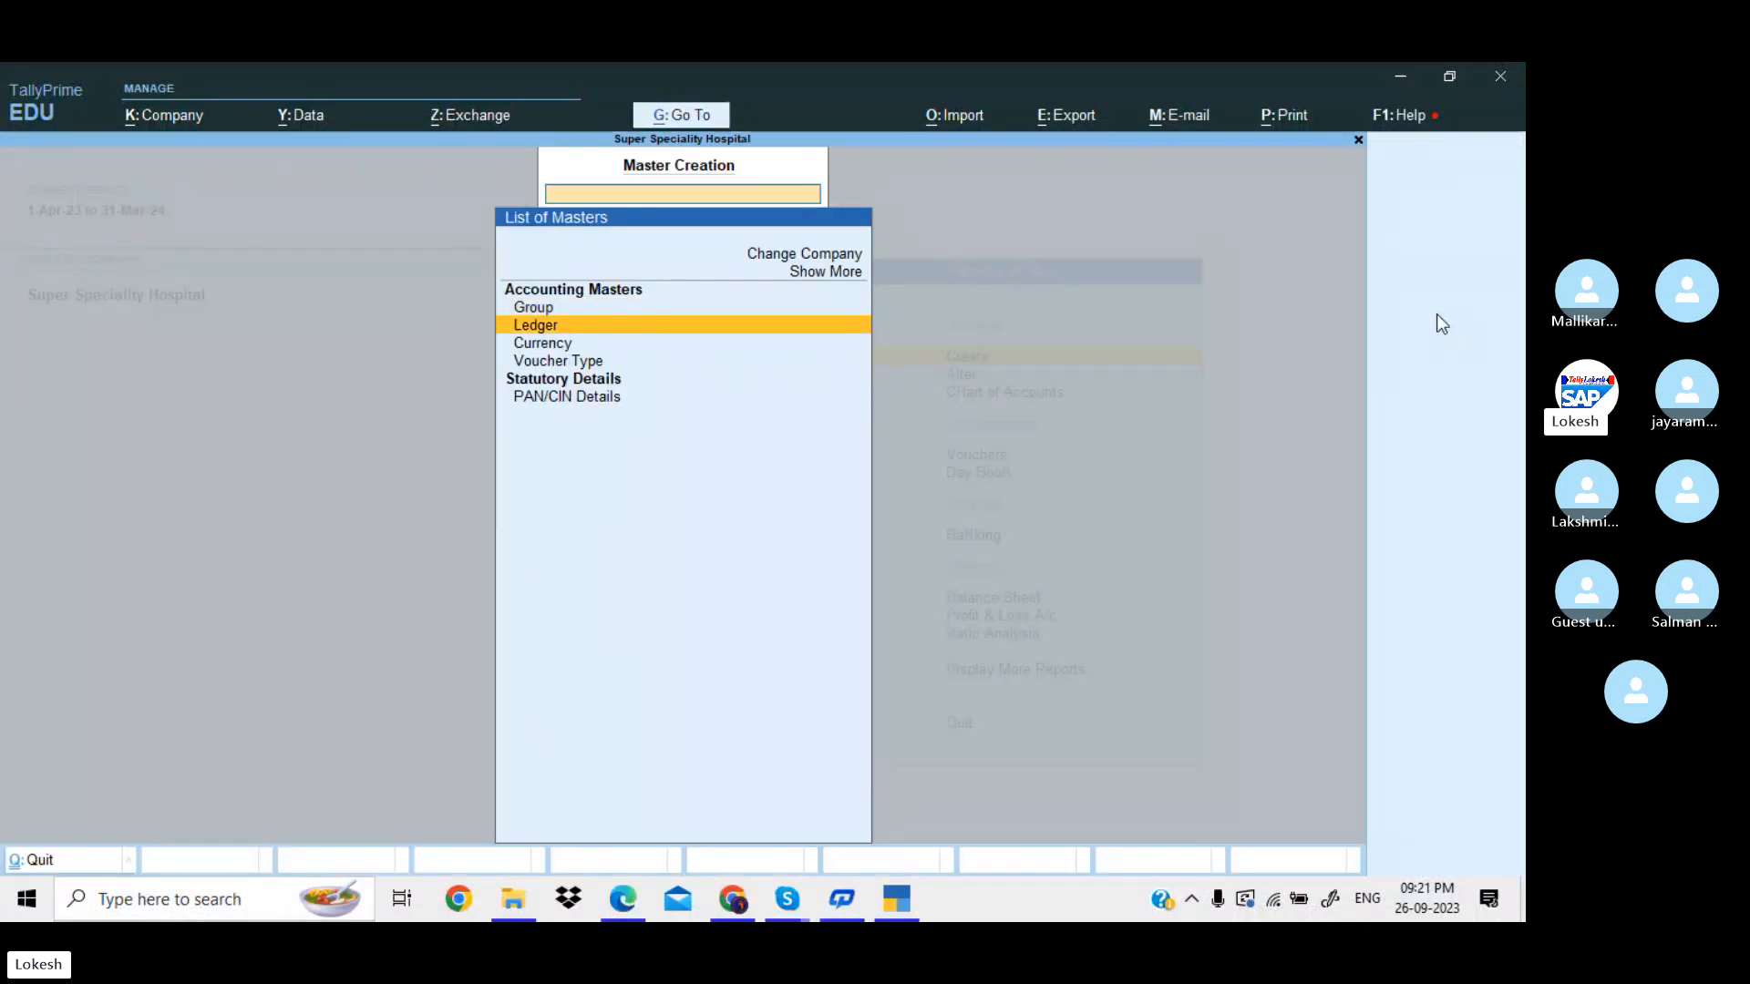
key("Up")
key("Return")
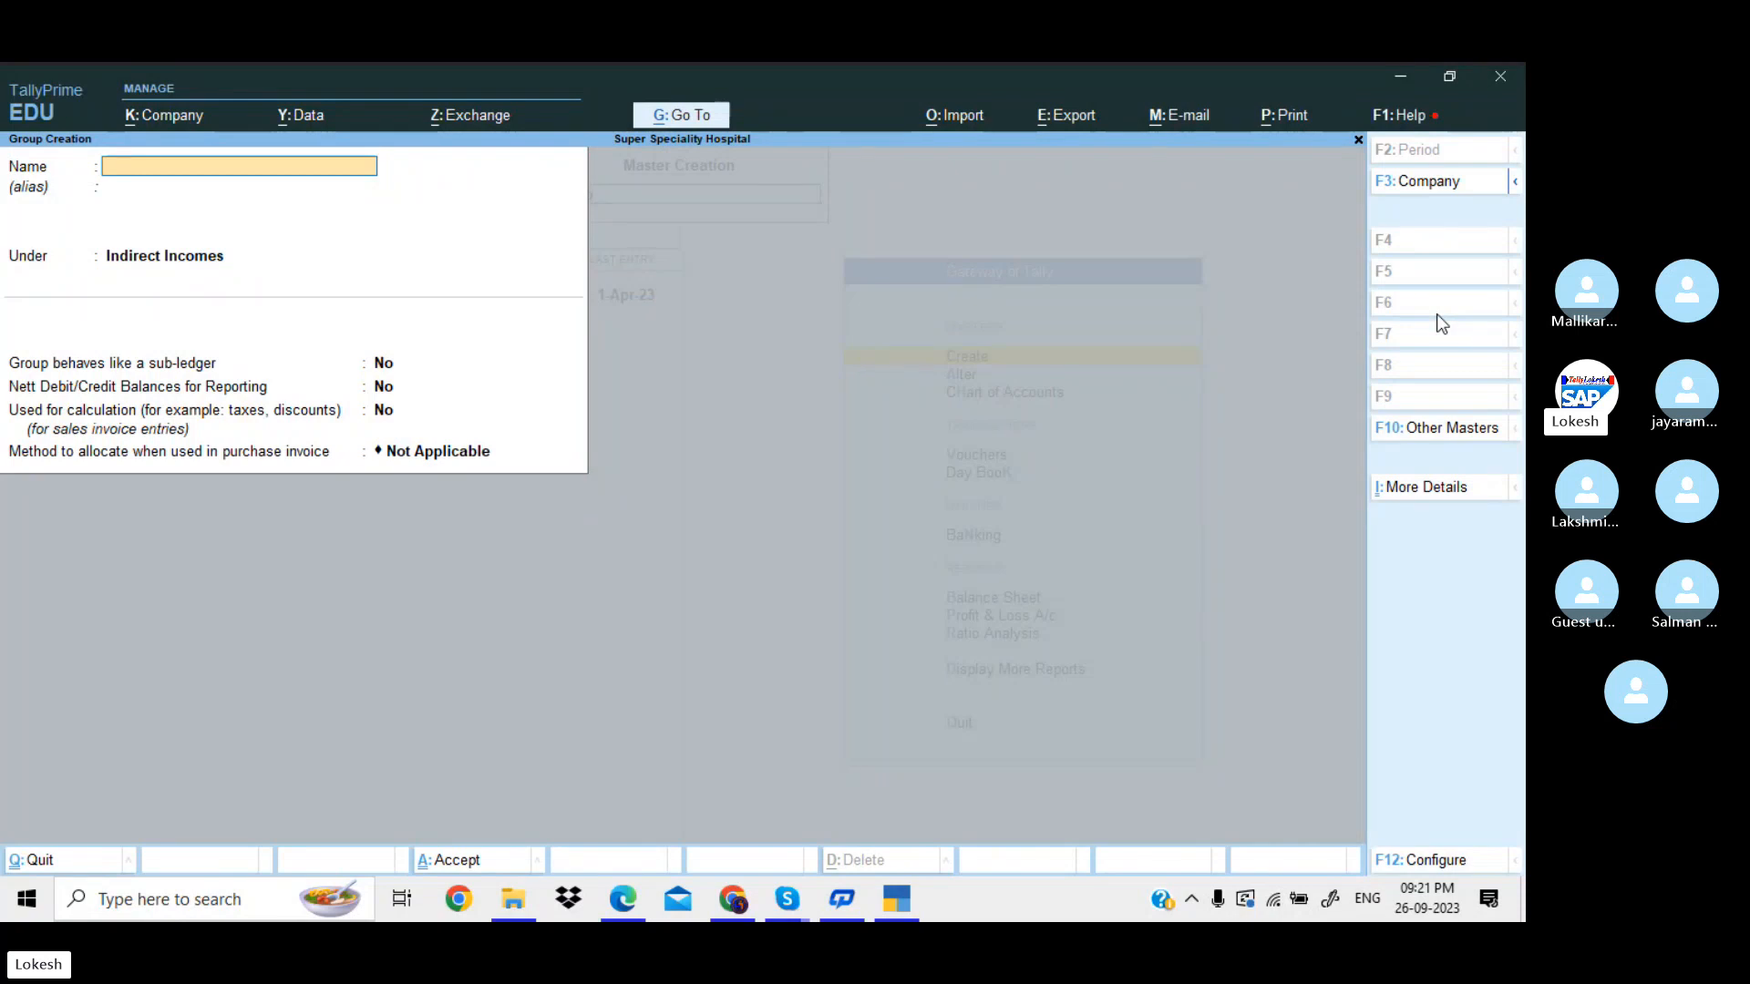
Create the group College Expenses under Indirect Expenses, keeping the default group settings.
type("College")
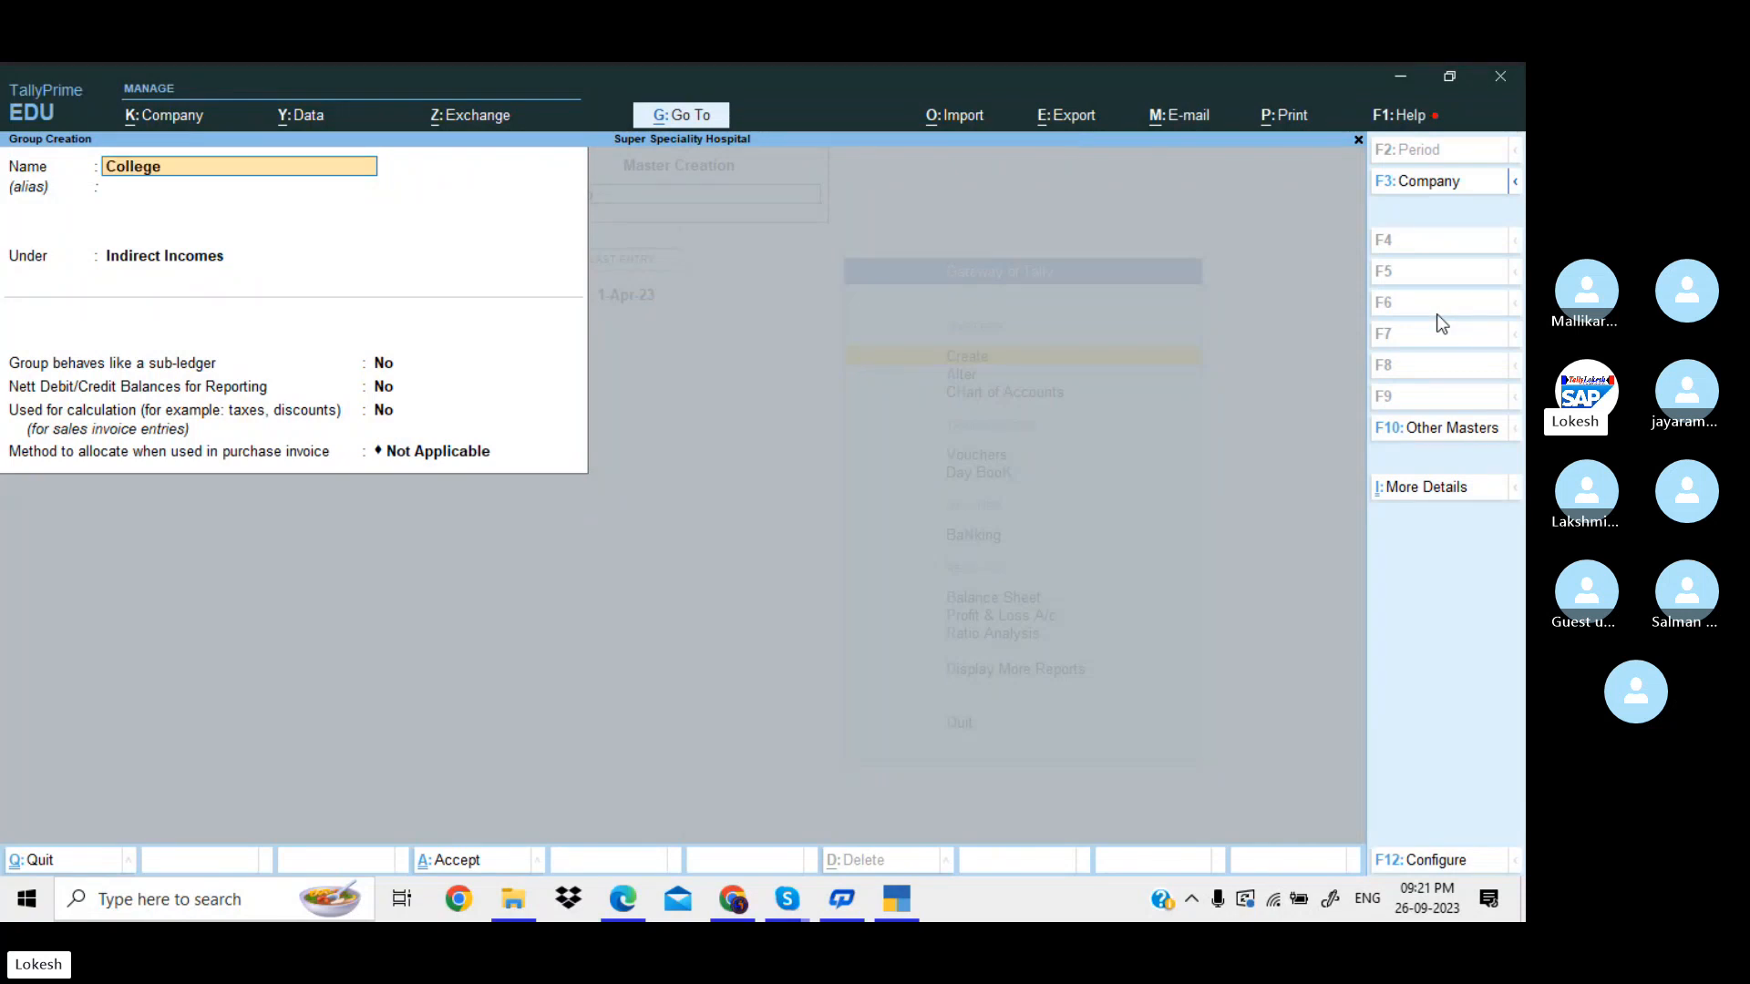
type(" Expenses")
key("Return")
key("Return")
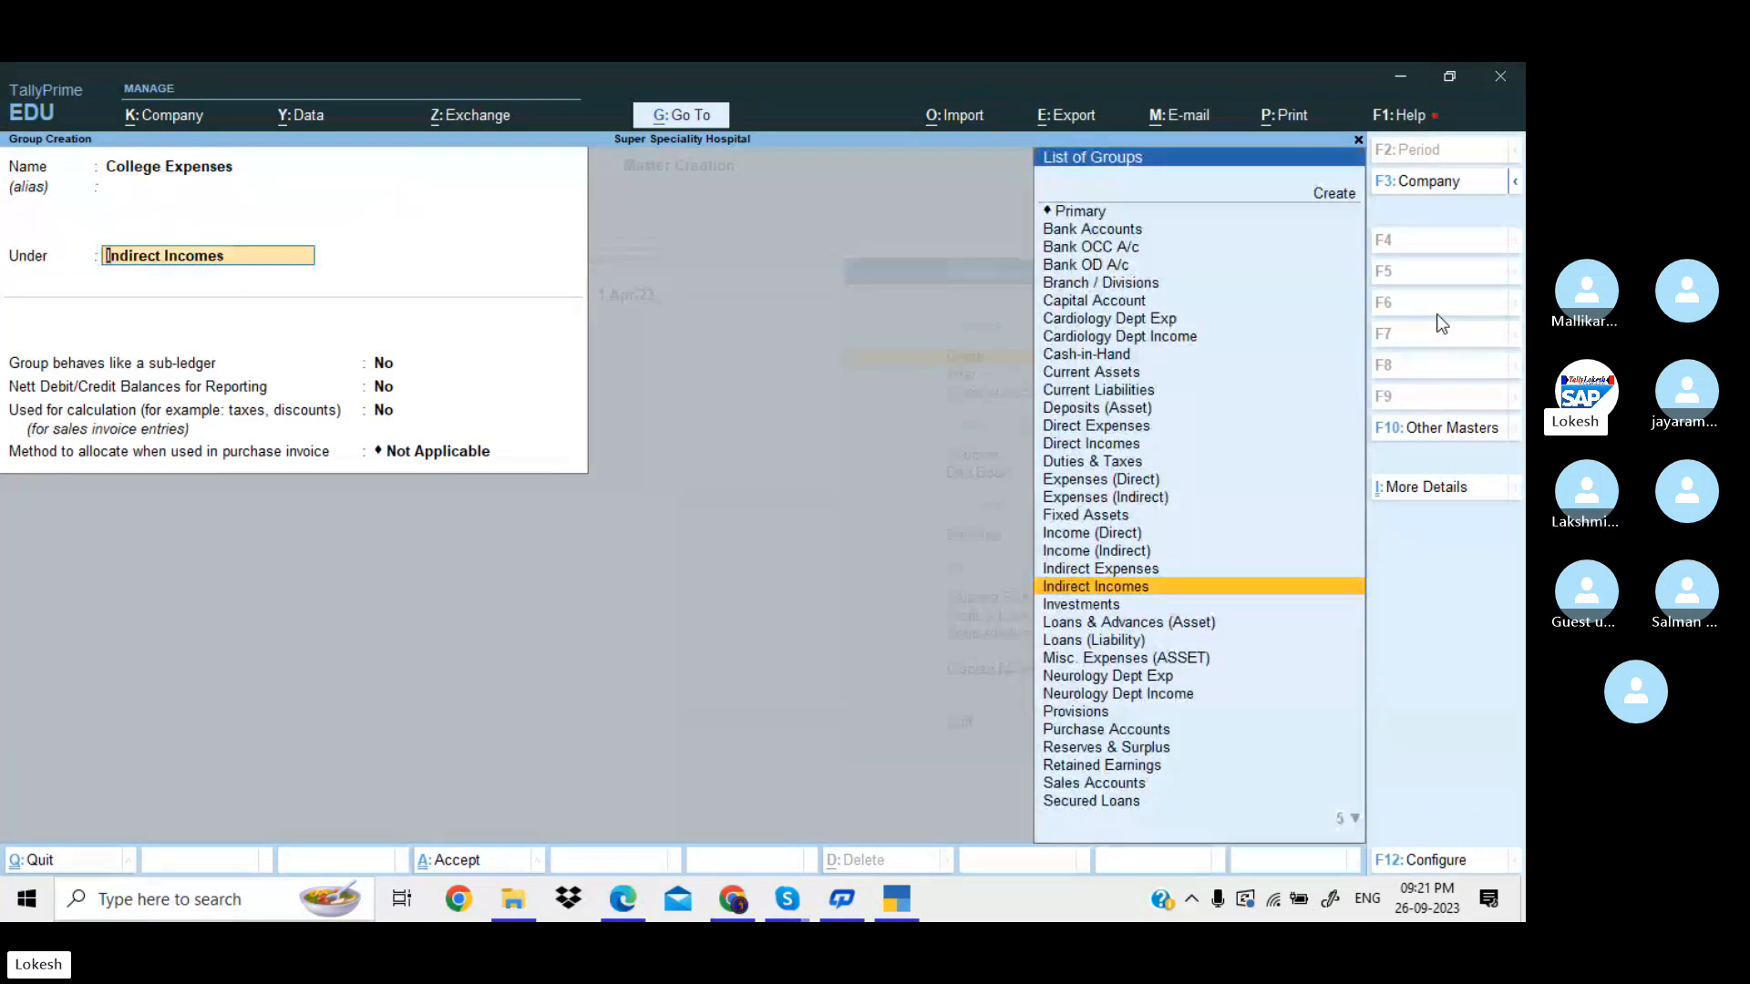
key("Up")
key("Return")
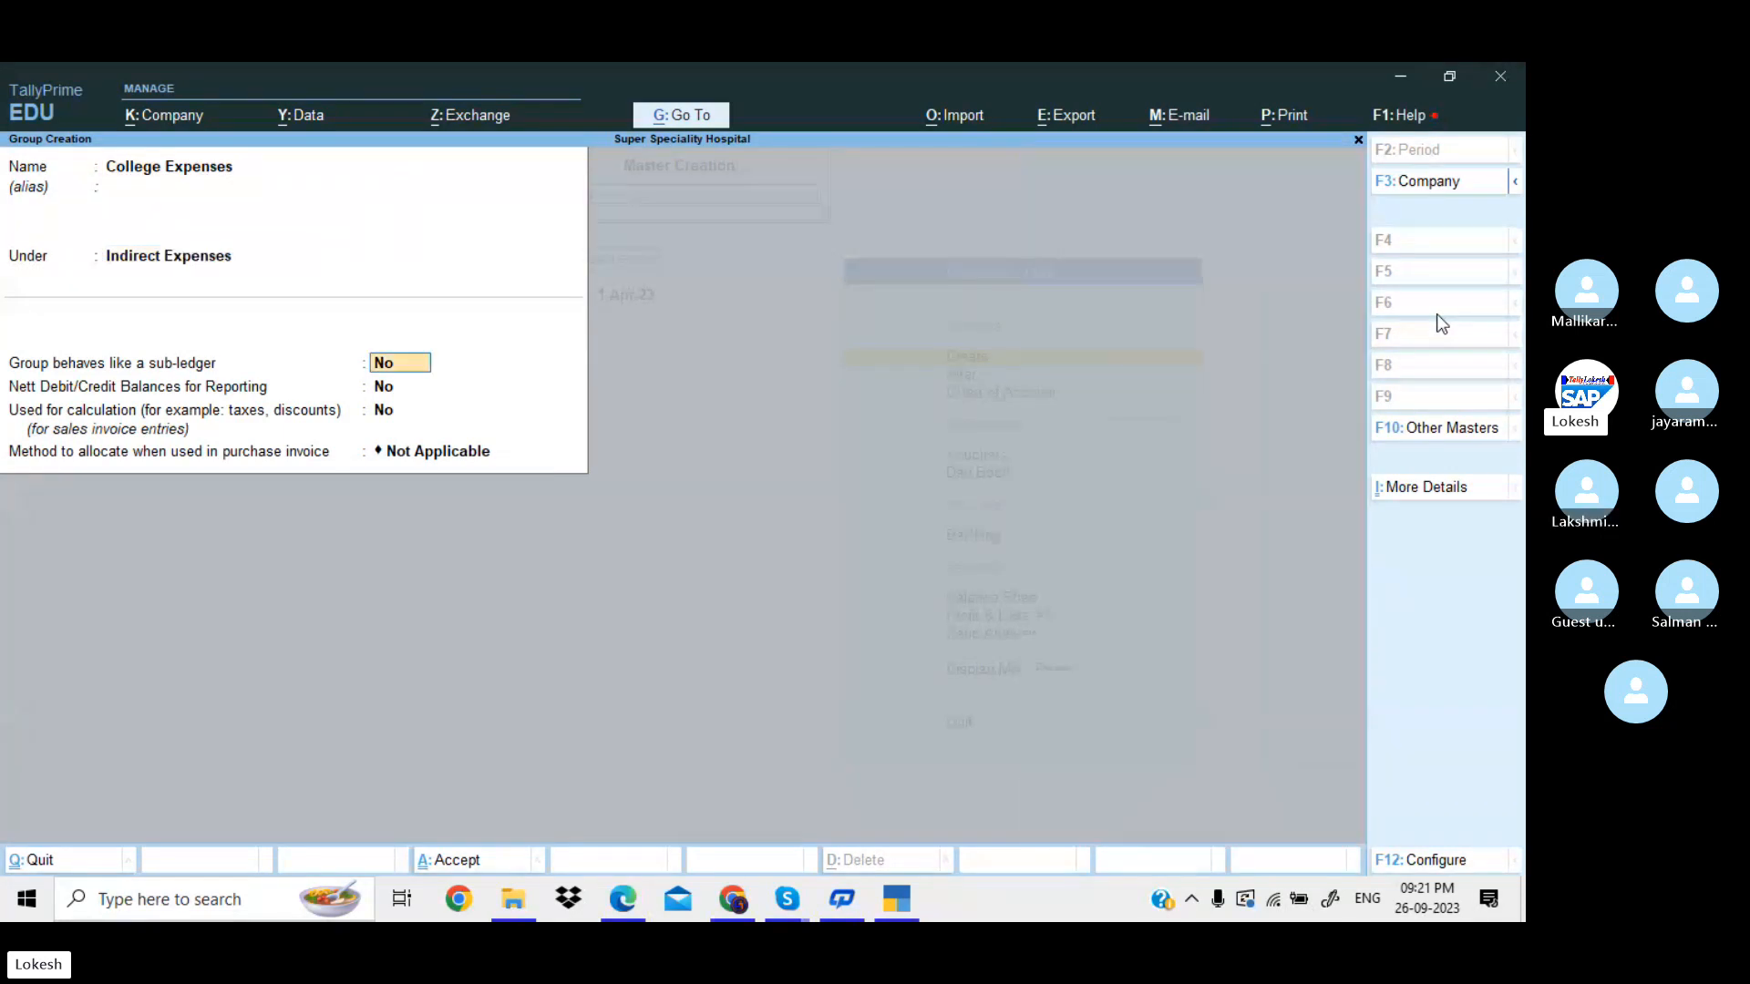
key("Return")
key("Return")
key("Return")
key("Return")
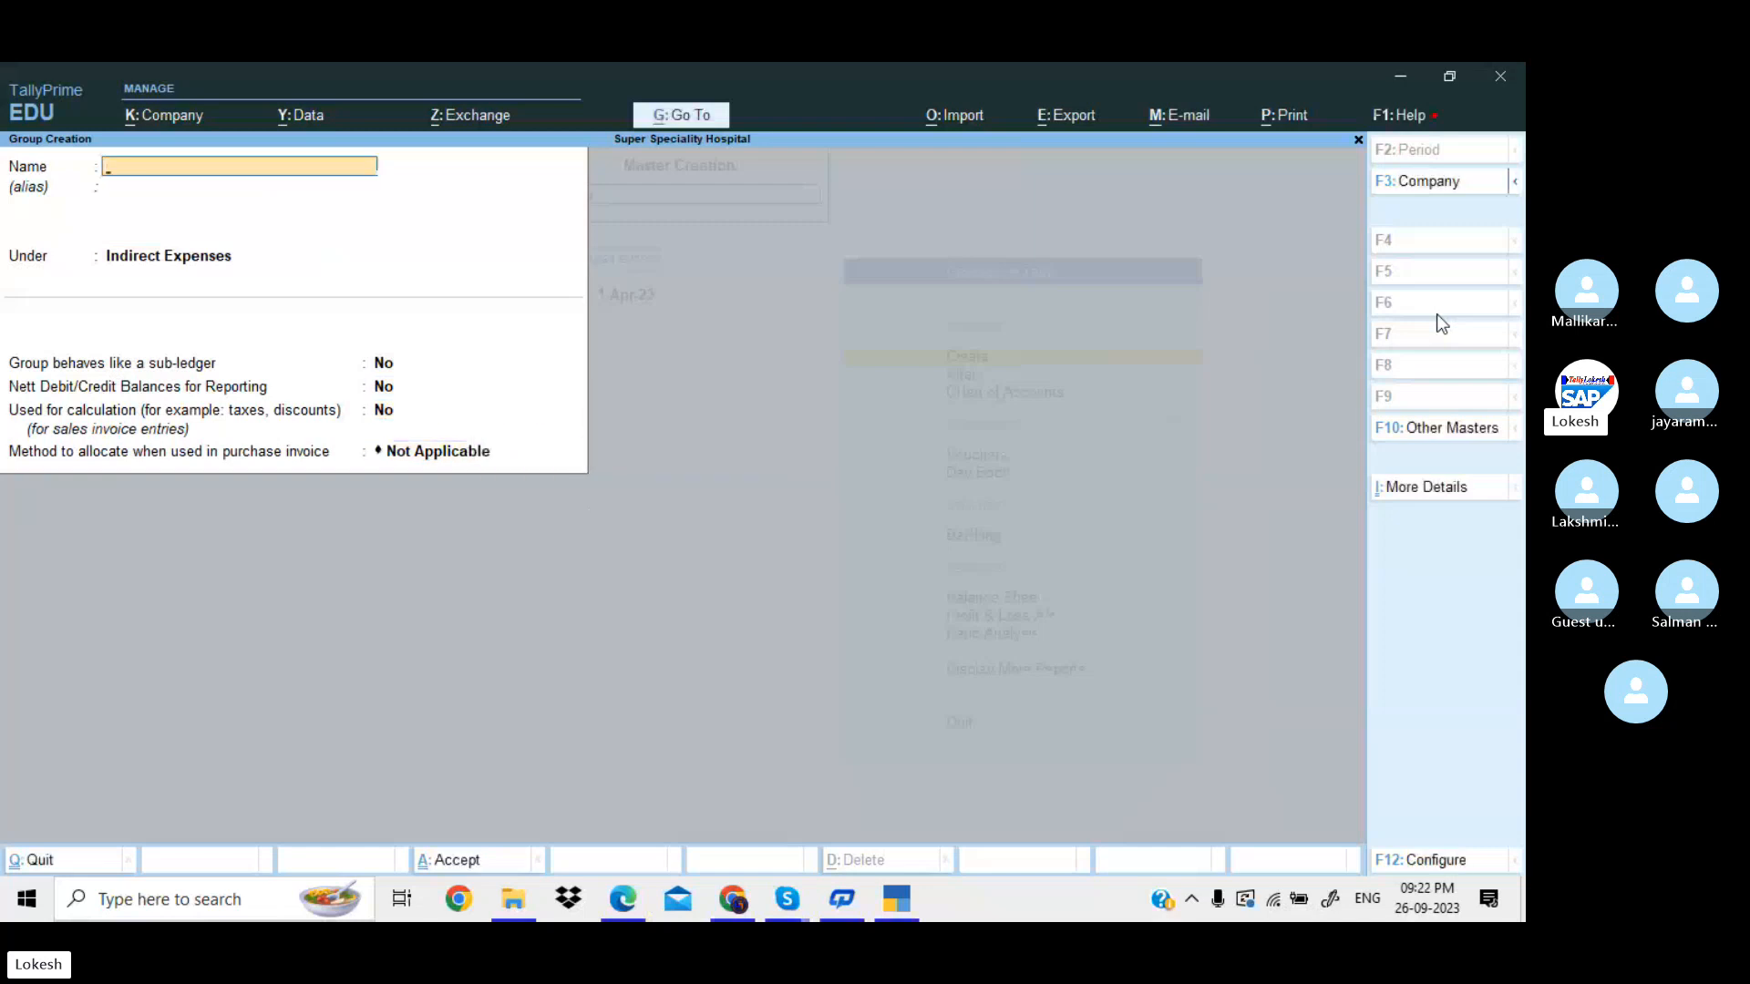
Create the group College Incomes under Indirect Incomes, keeping the default group settings.
type("College")
type("Incomes")
key("Return")
key("Return")
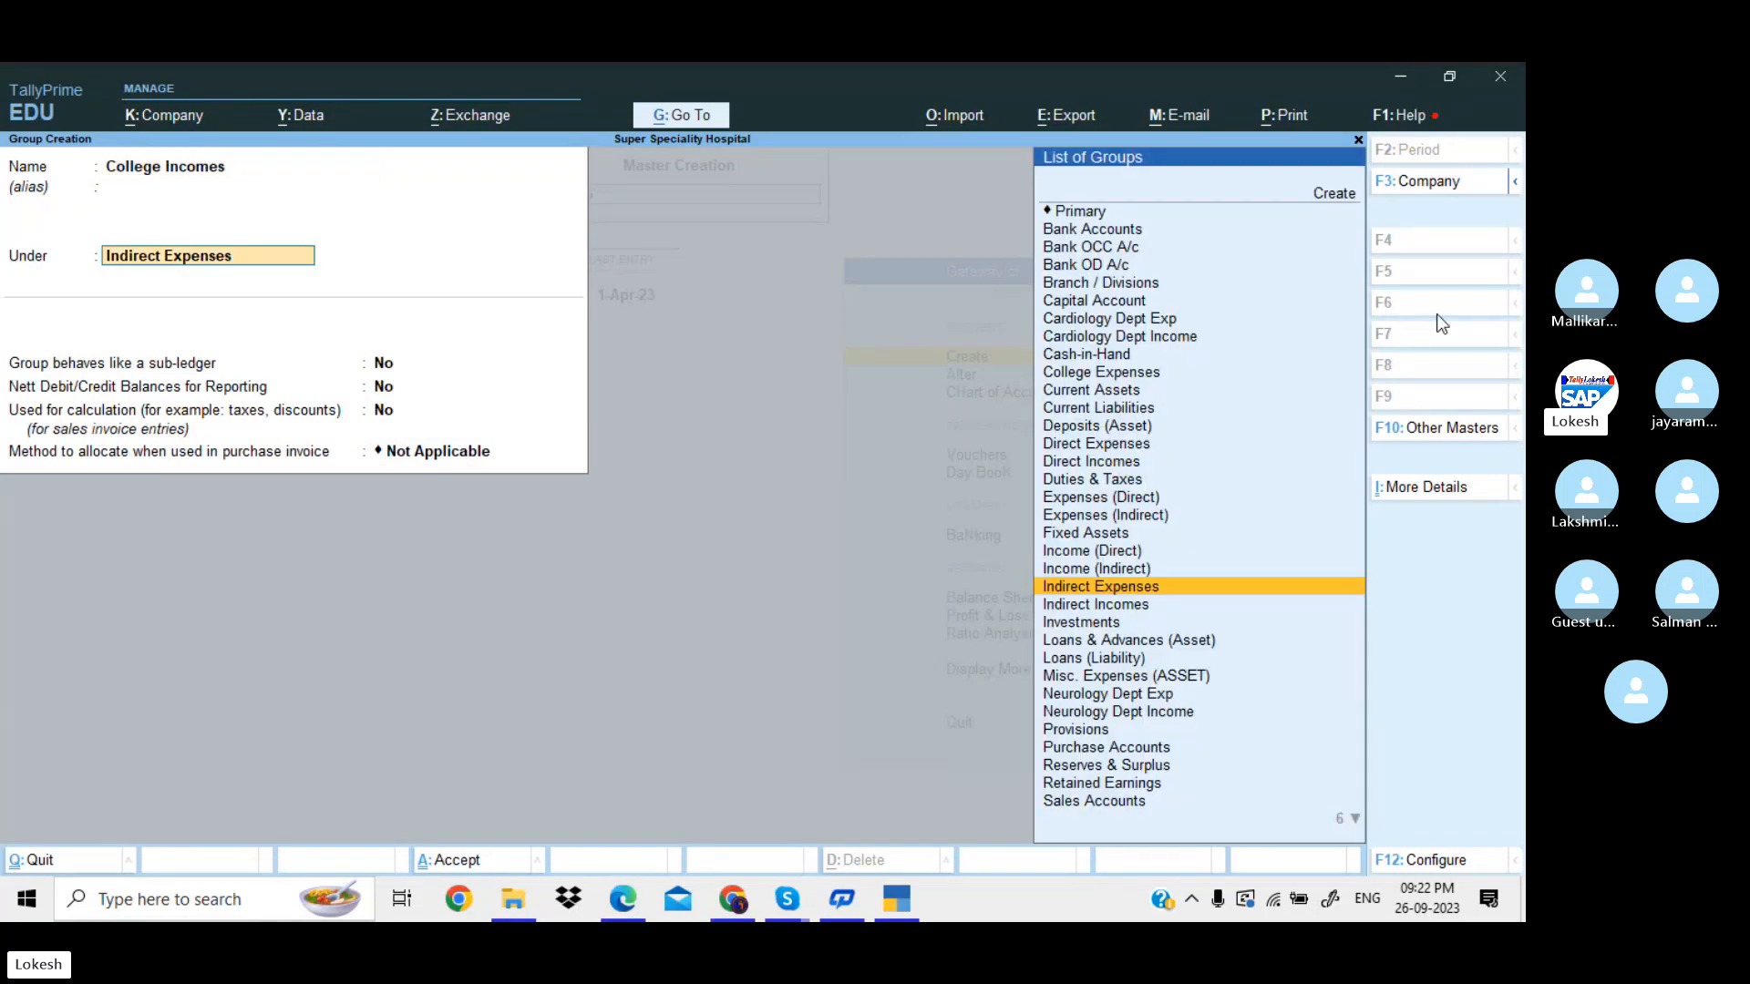
key("Down")
key("Return")
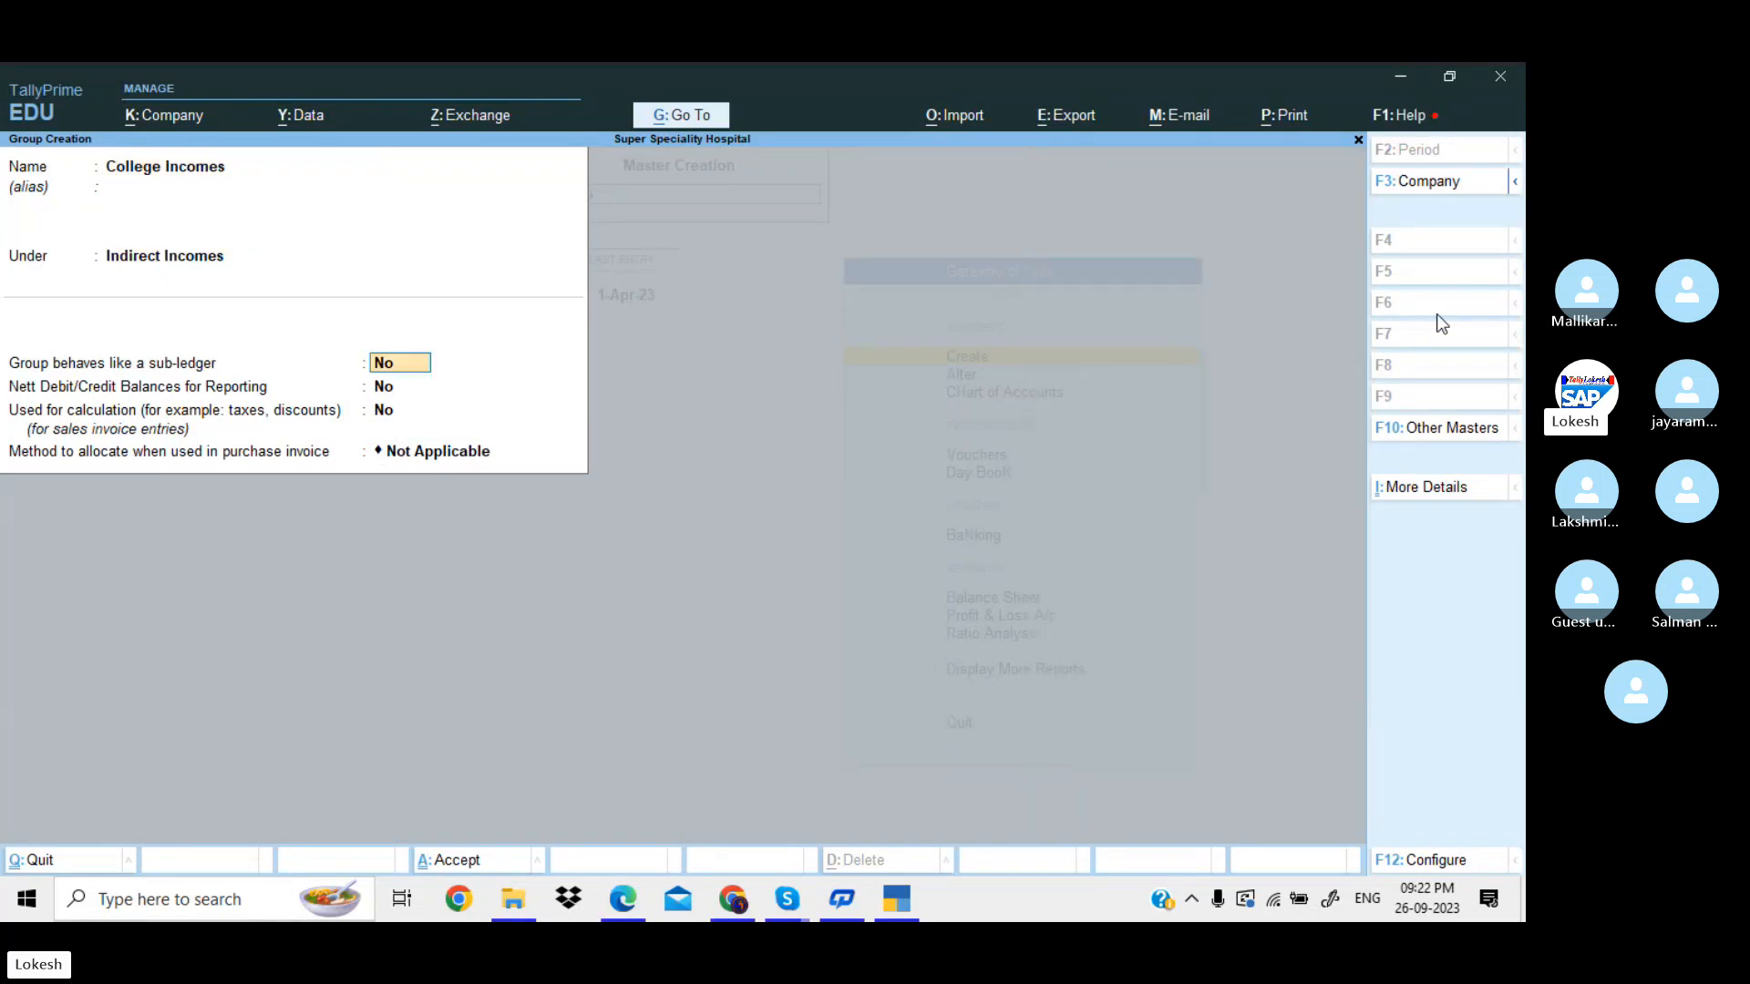
key("Return")
key("Return")
key("Return")
key("Return")
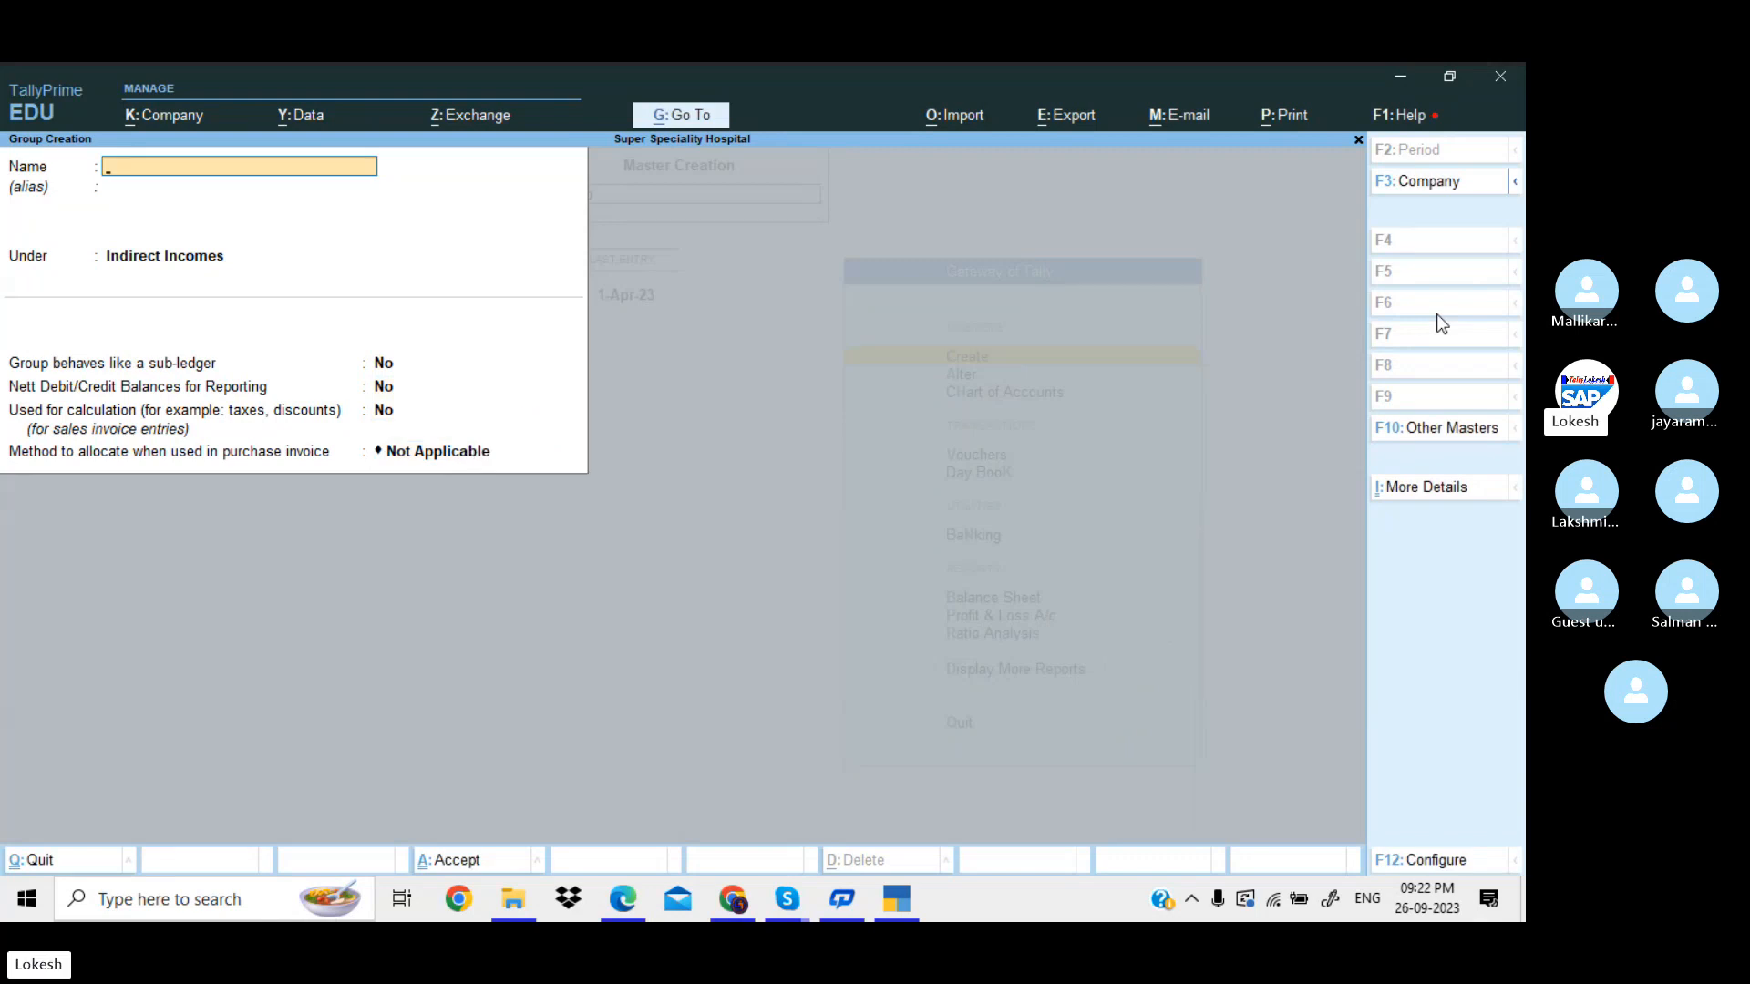
Create the group School Expenses under Indirect Expenses, keeping the default group settings.
type("Schoo")
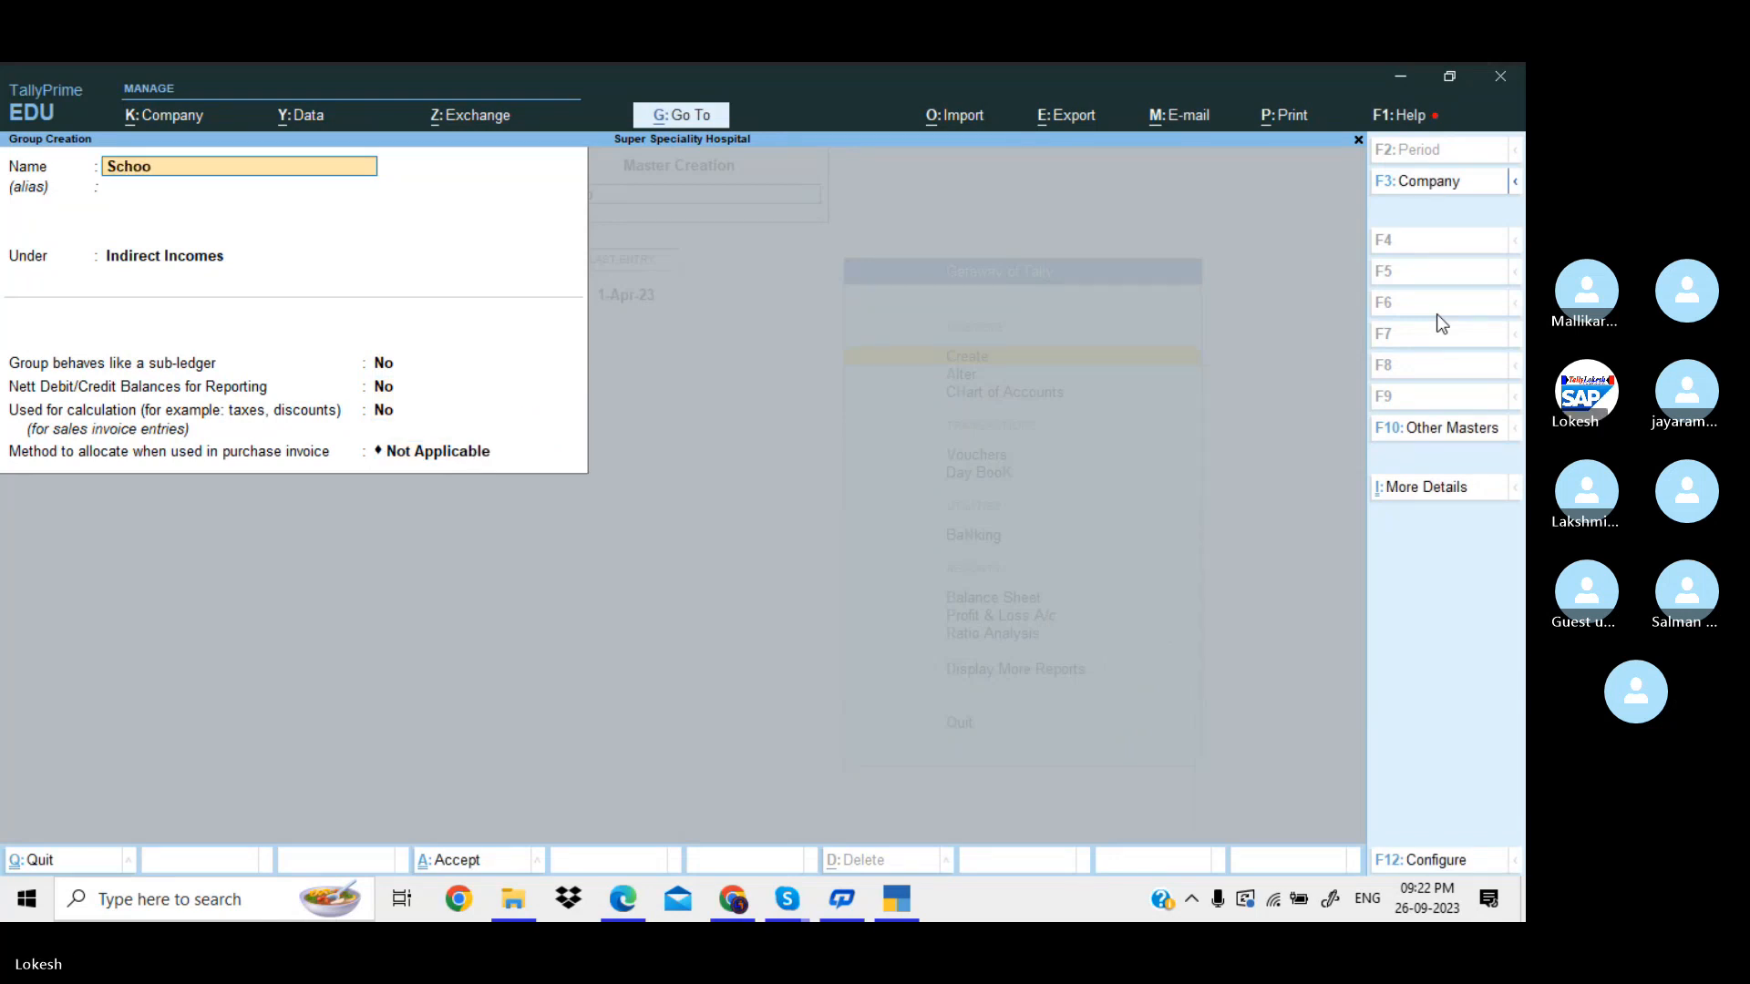
type("l Expenses")
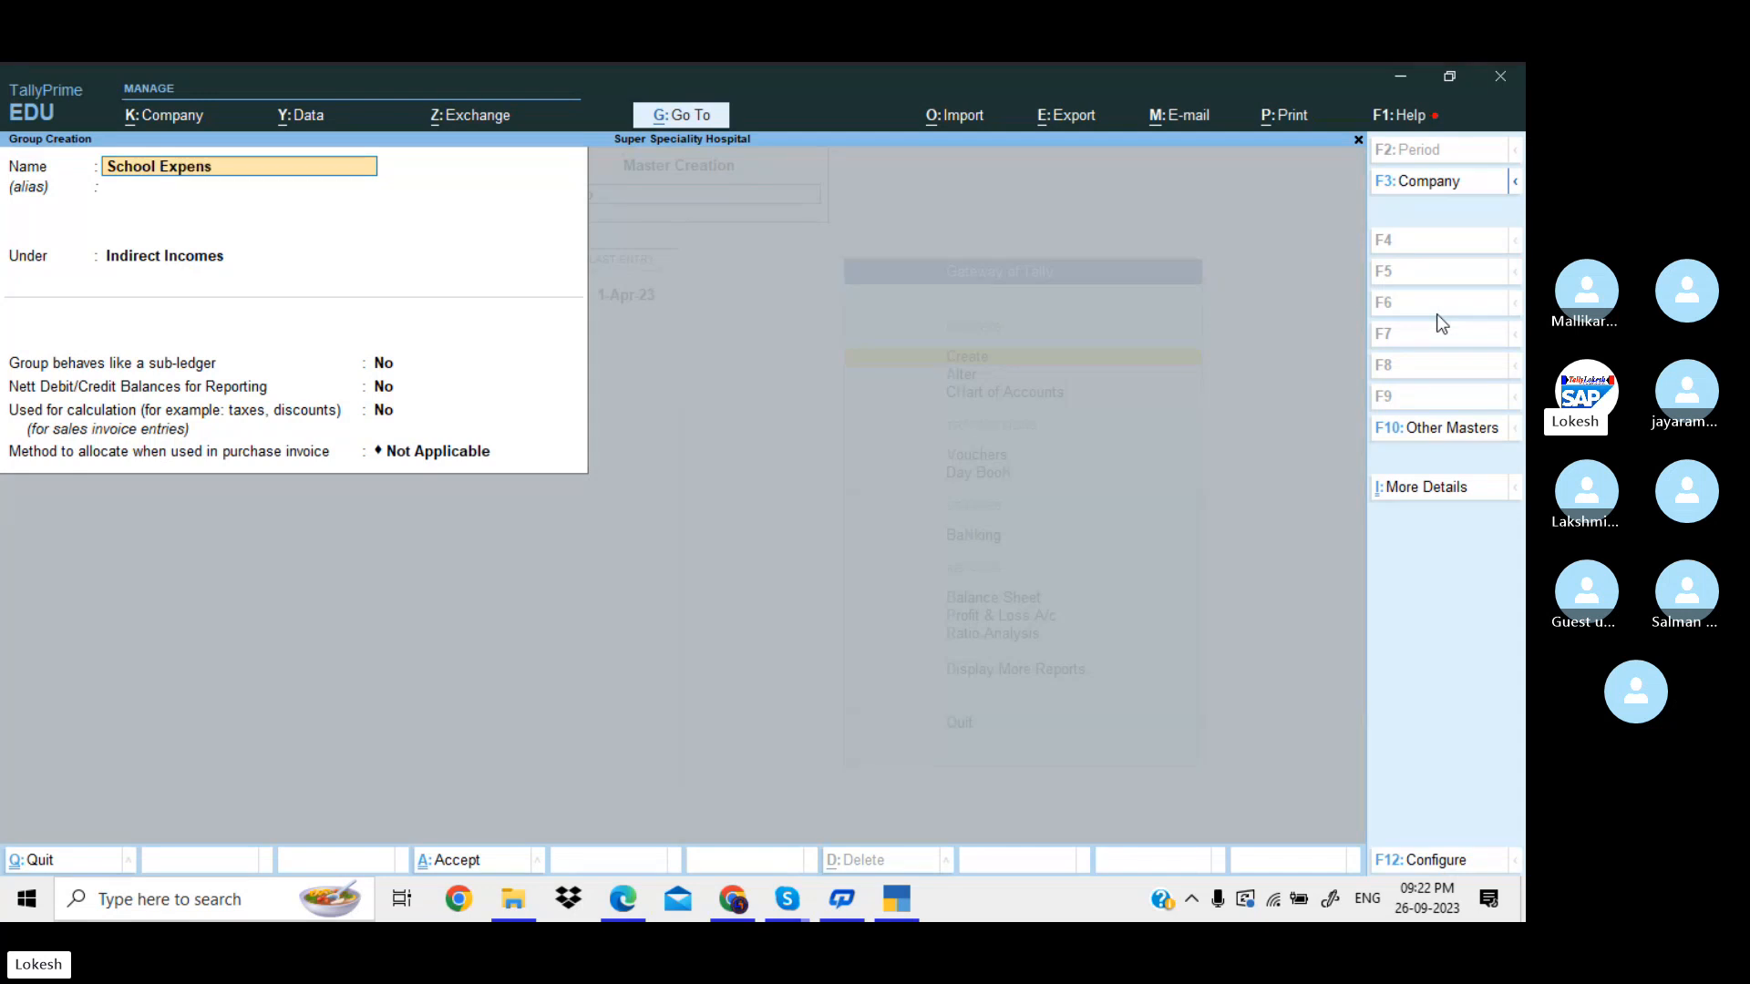
key("Return")
key("Return")
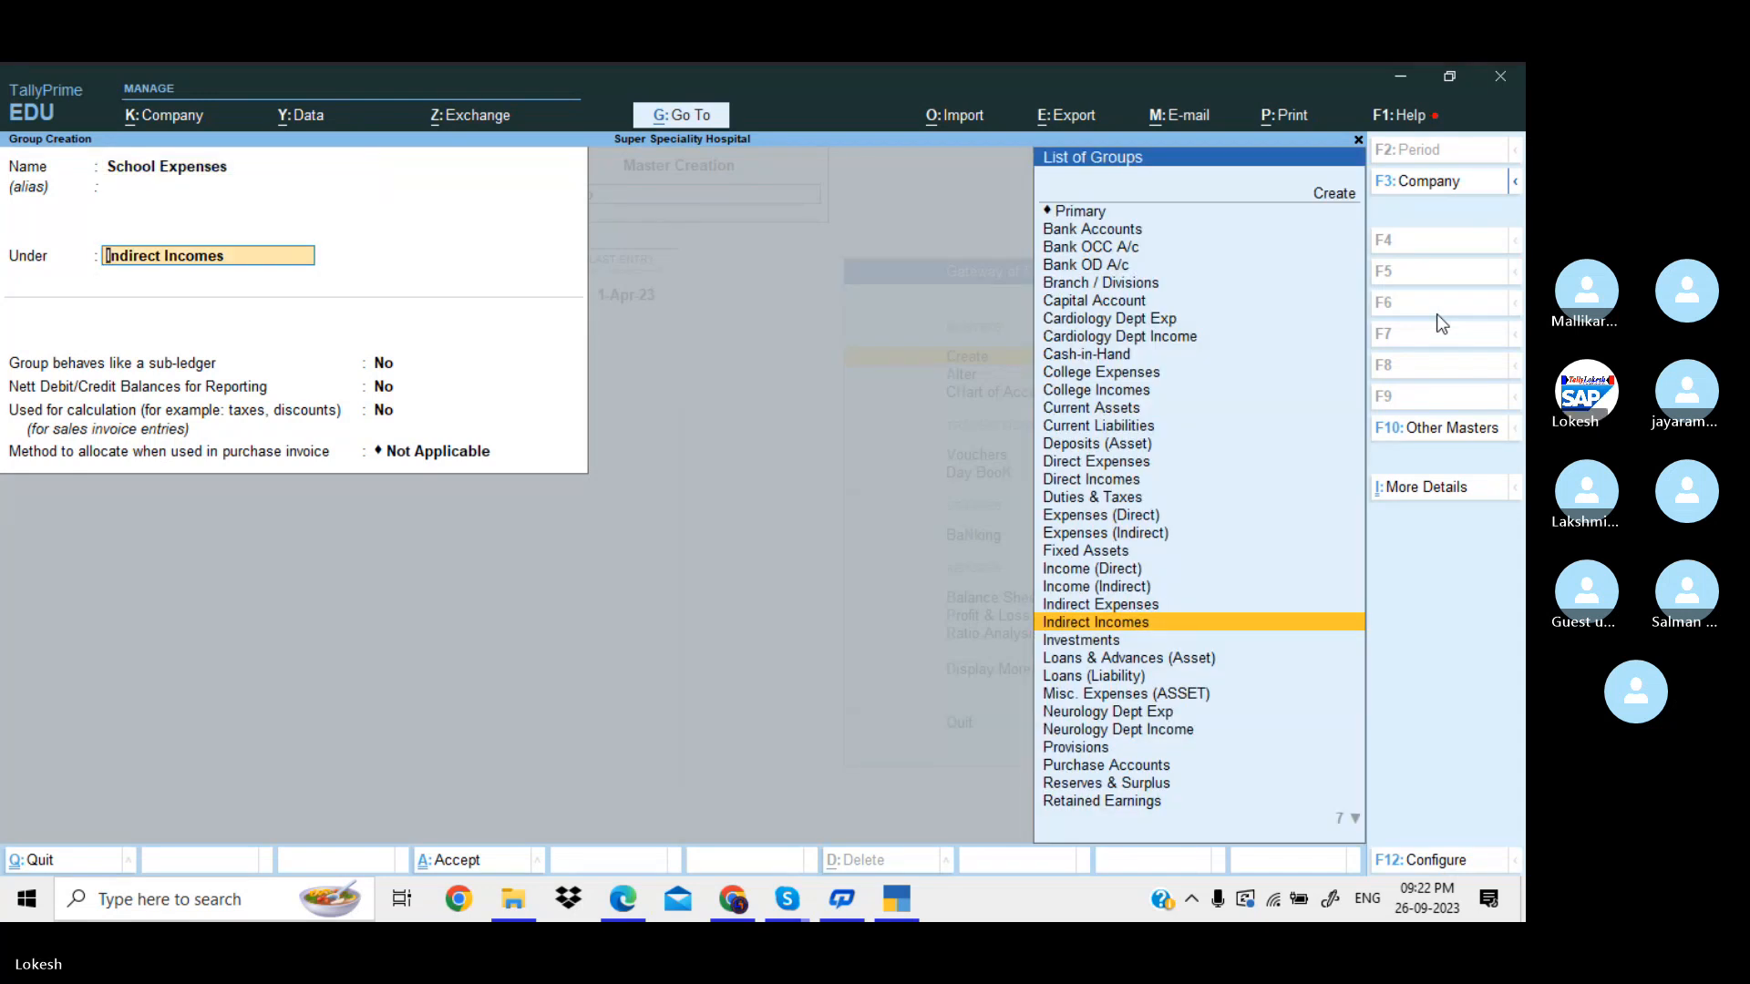
key("Up")
key("Return")
key("Return")
key("Return")
key("Return")
key("Return")
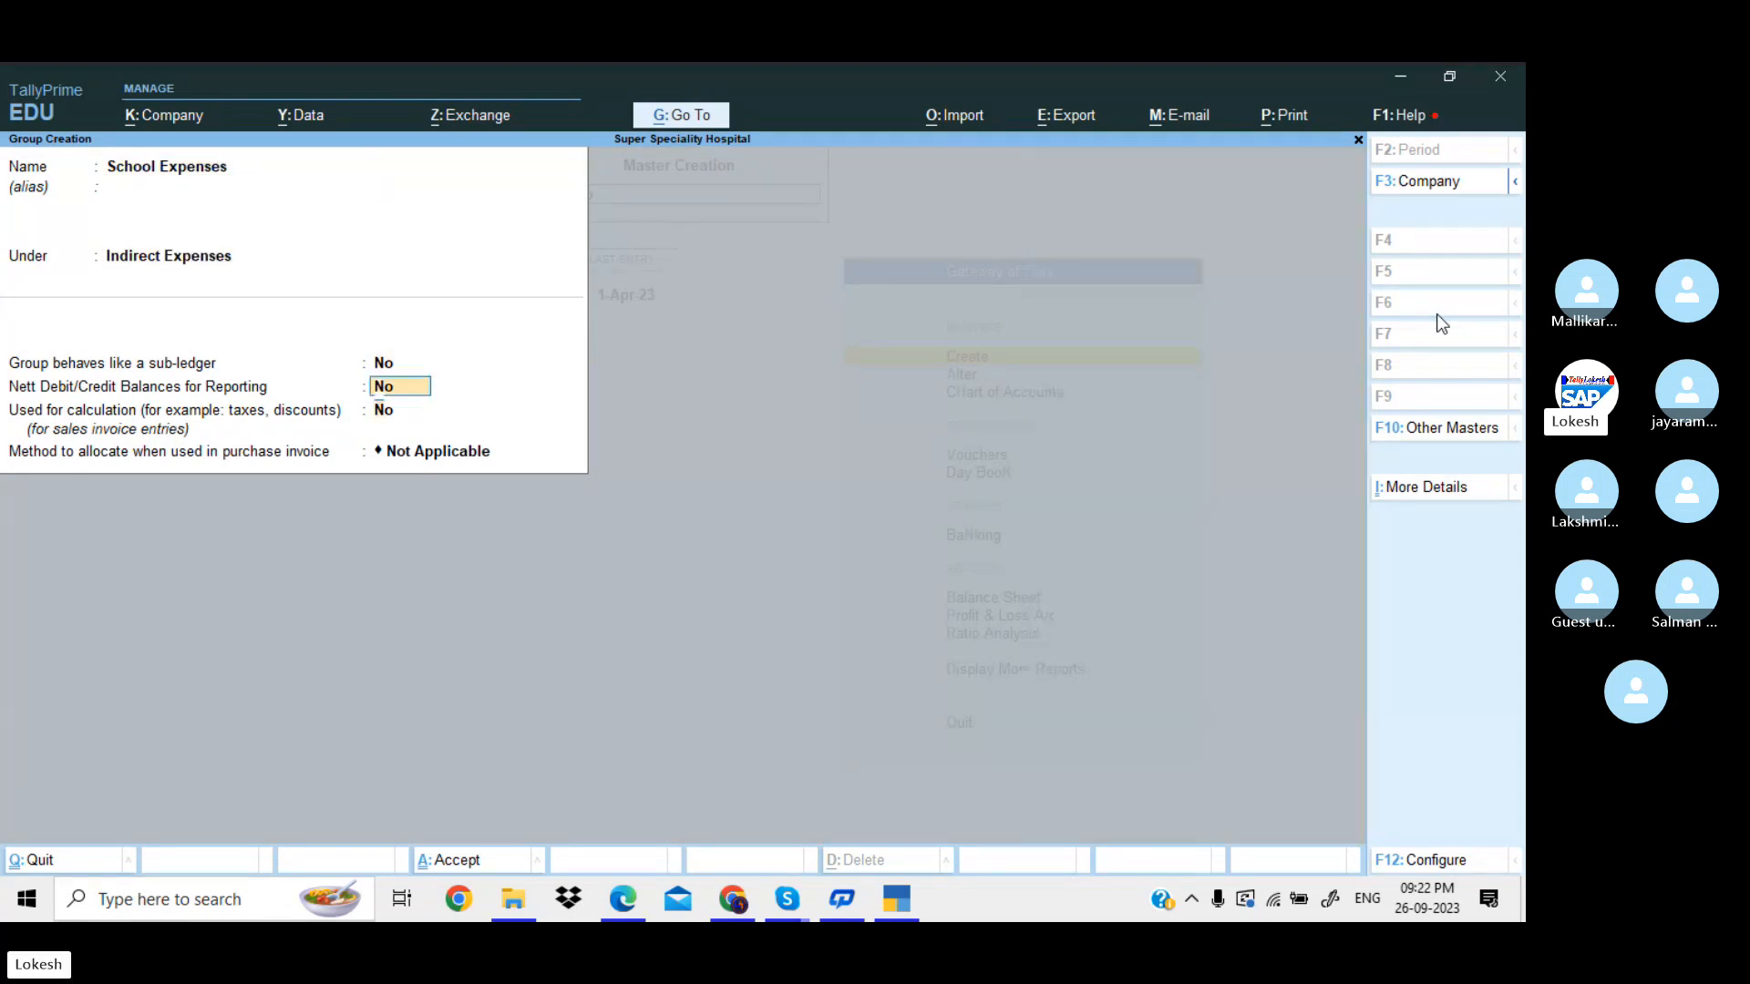
Create the group School Incomes under Indirect Incomes, keeping the default group settings.
type("S")
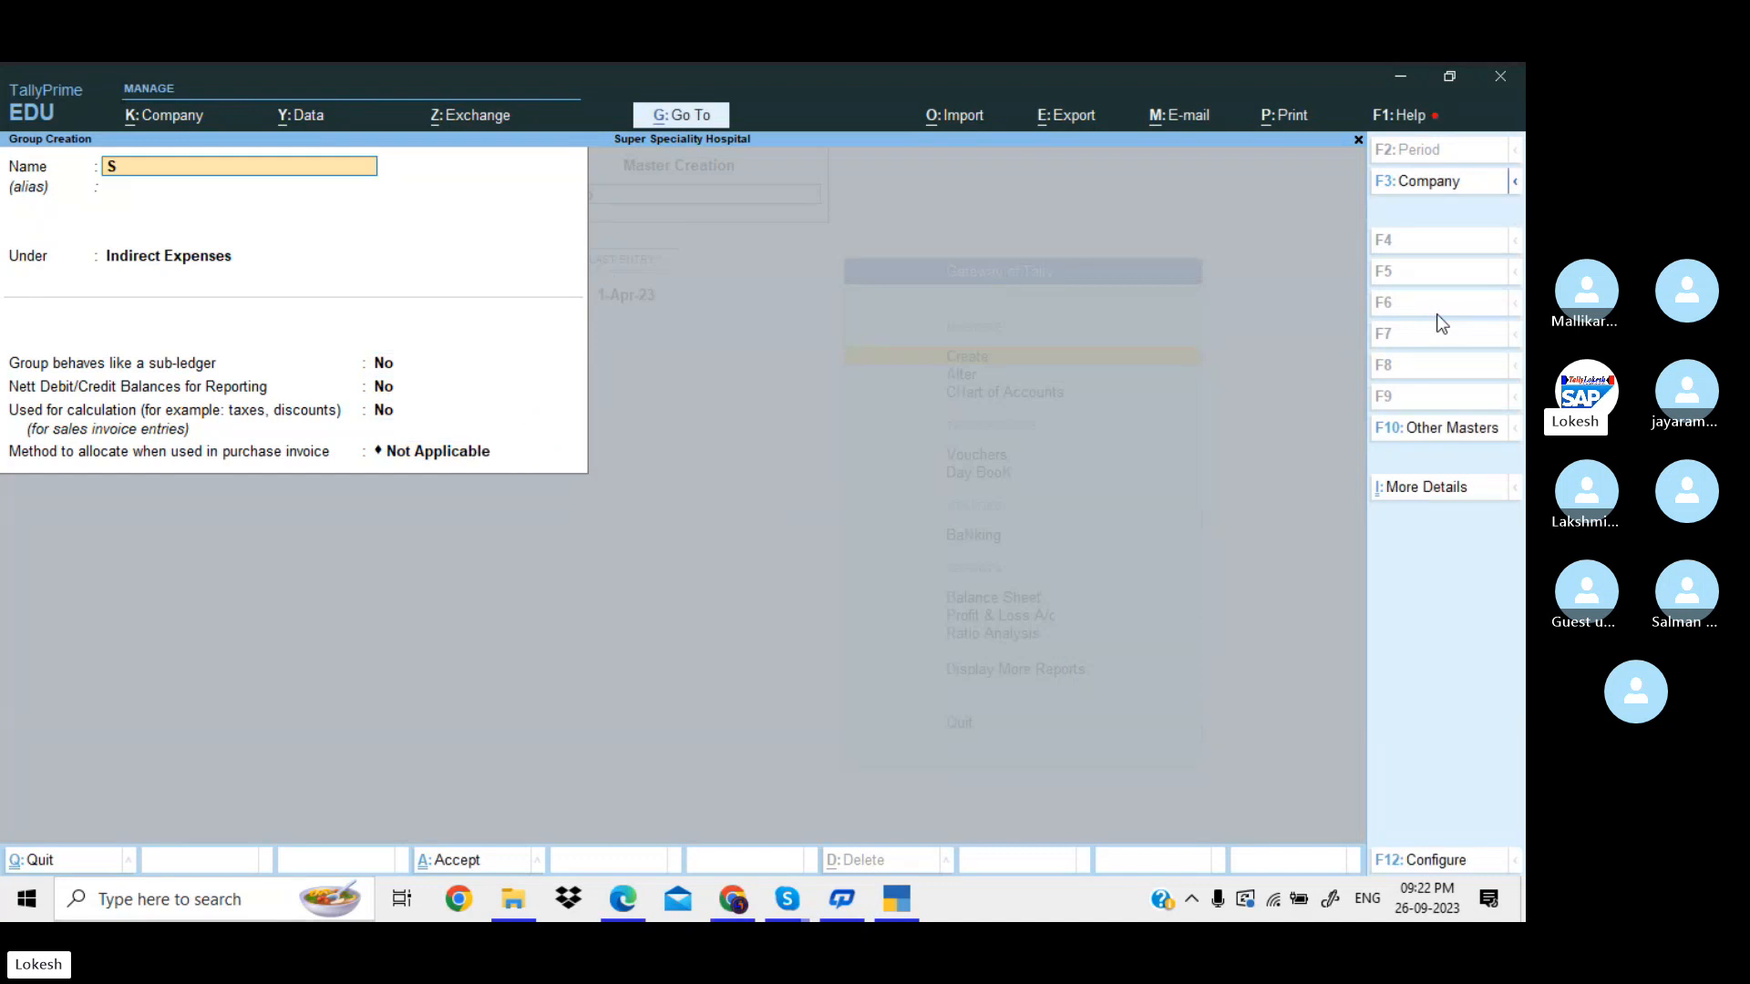
type("chpp")
key("BackSpace")
key("BackSpace")
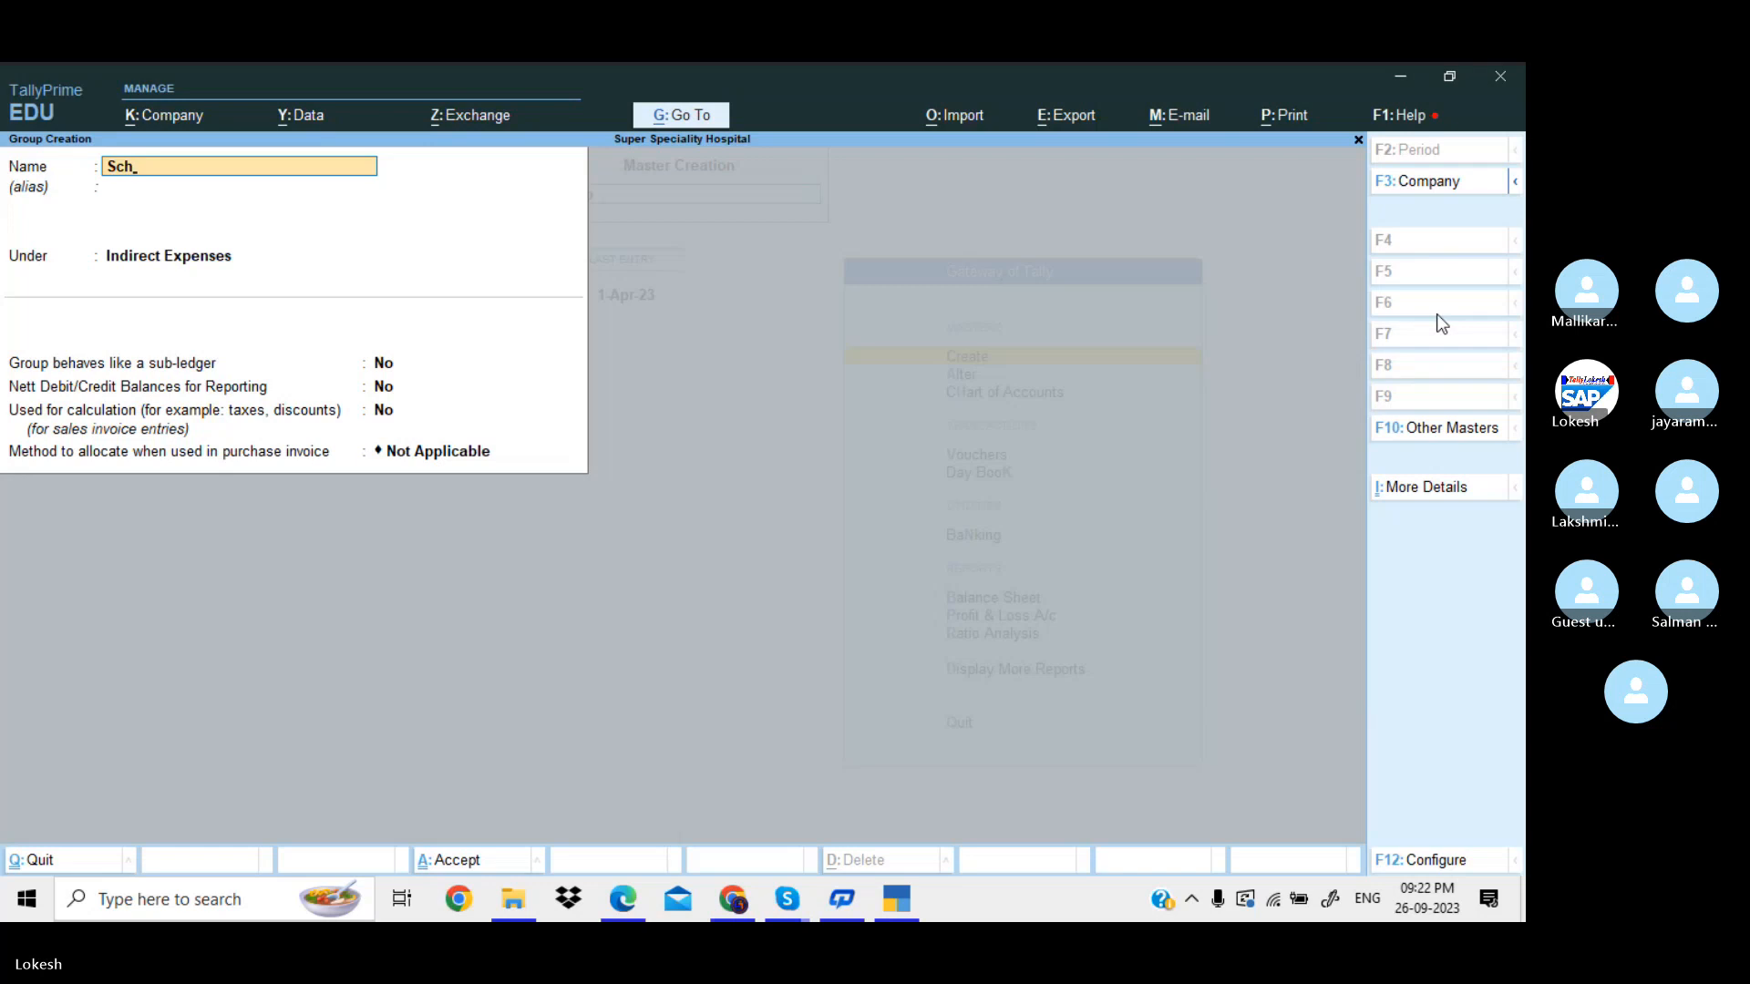
type("ool i")
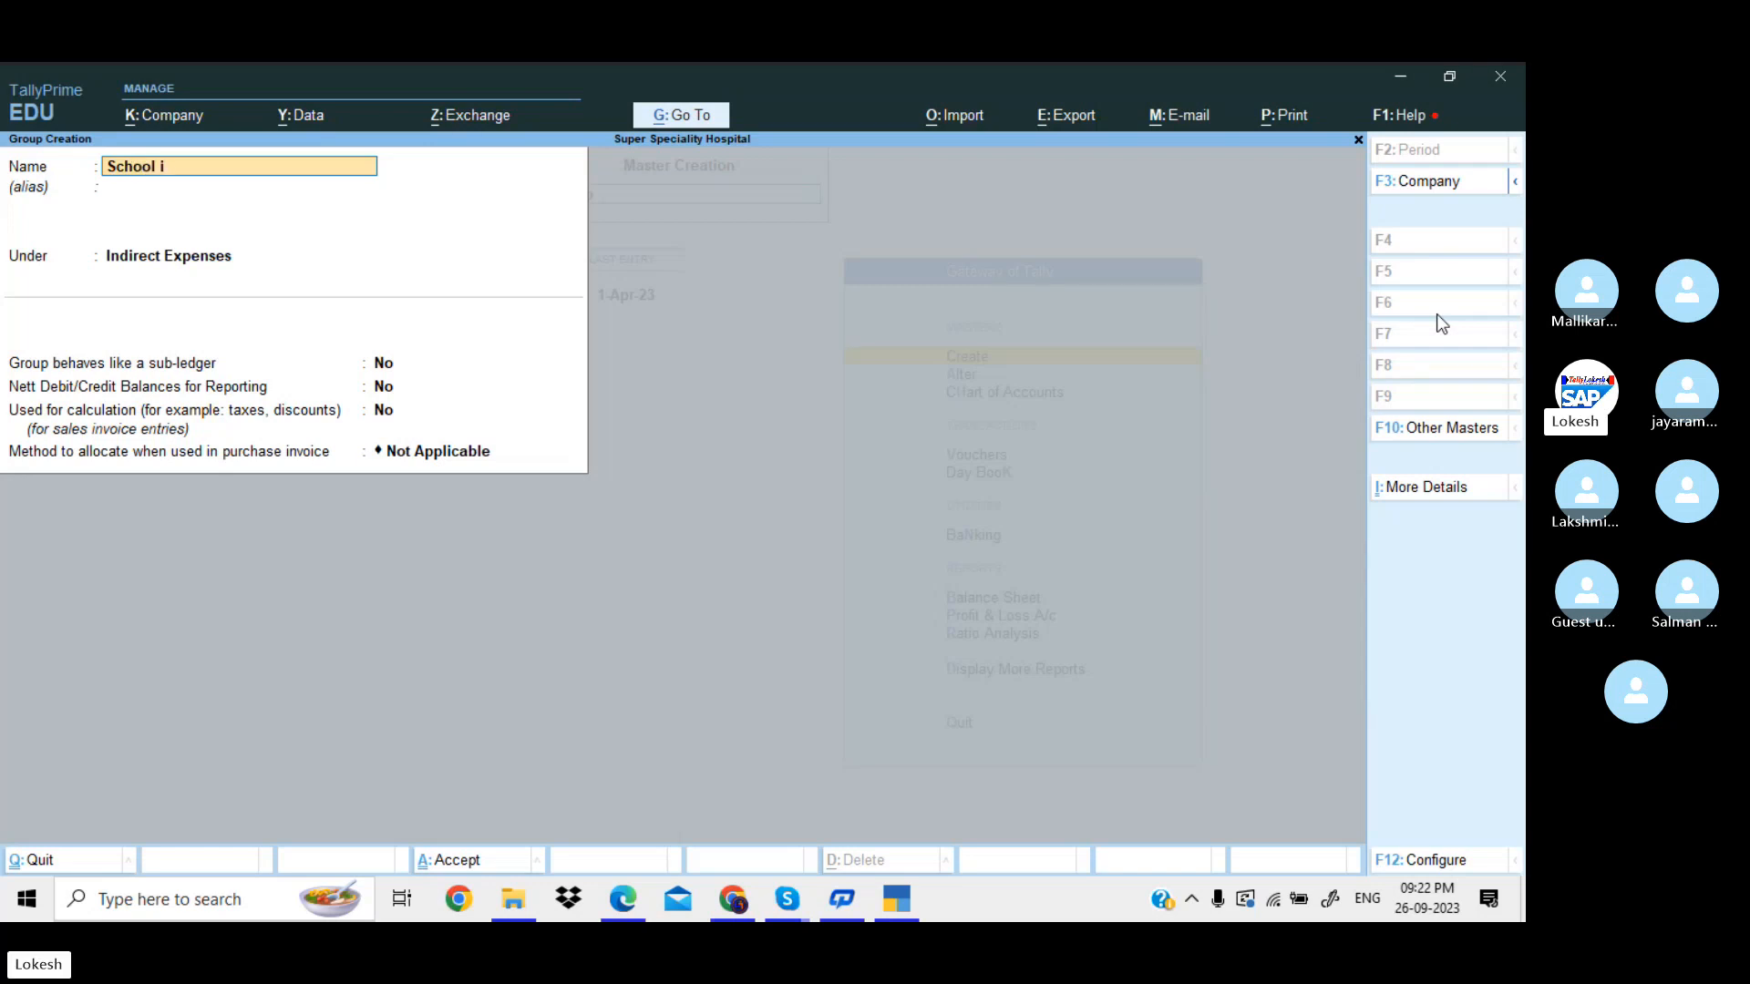
type("ncpmes")
key("BackSpace")
key("BackSpace")
key("BackSpace")
key("BackSpace")
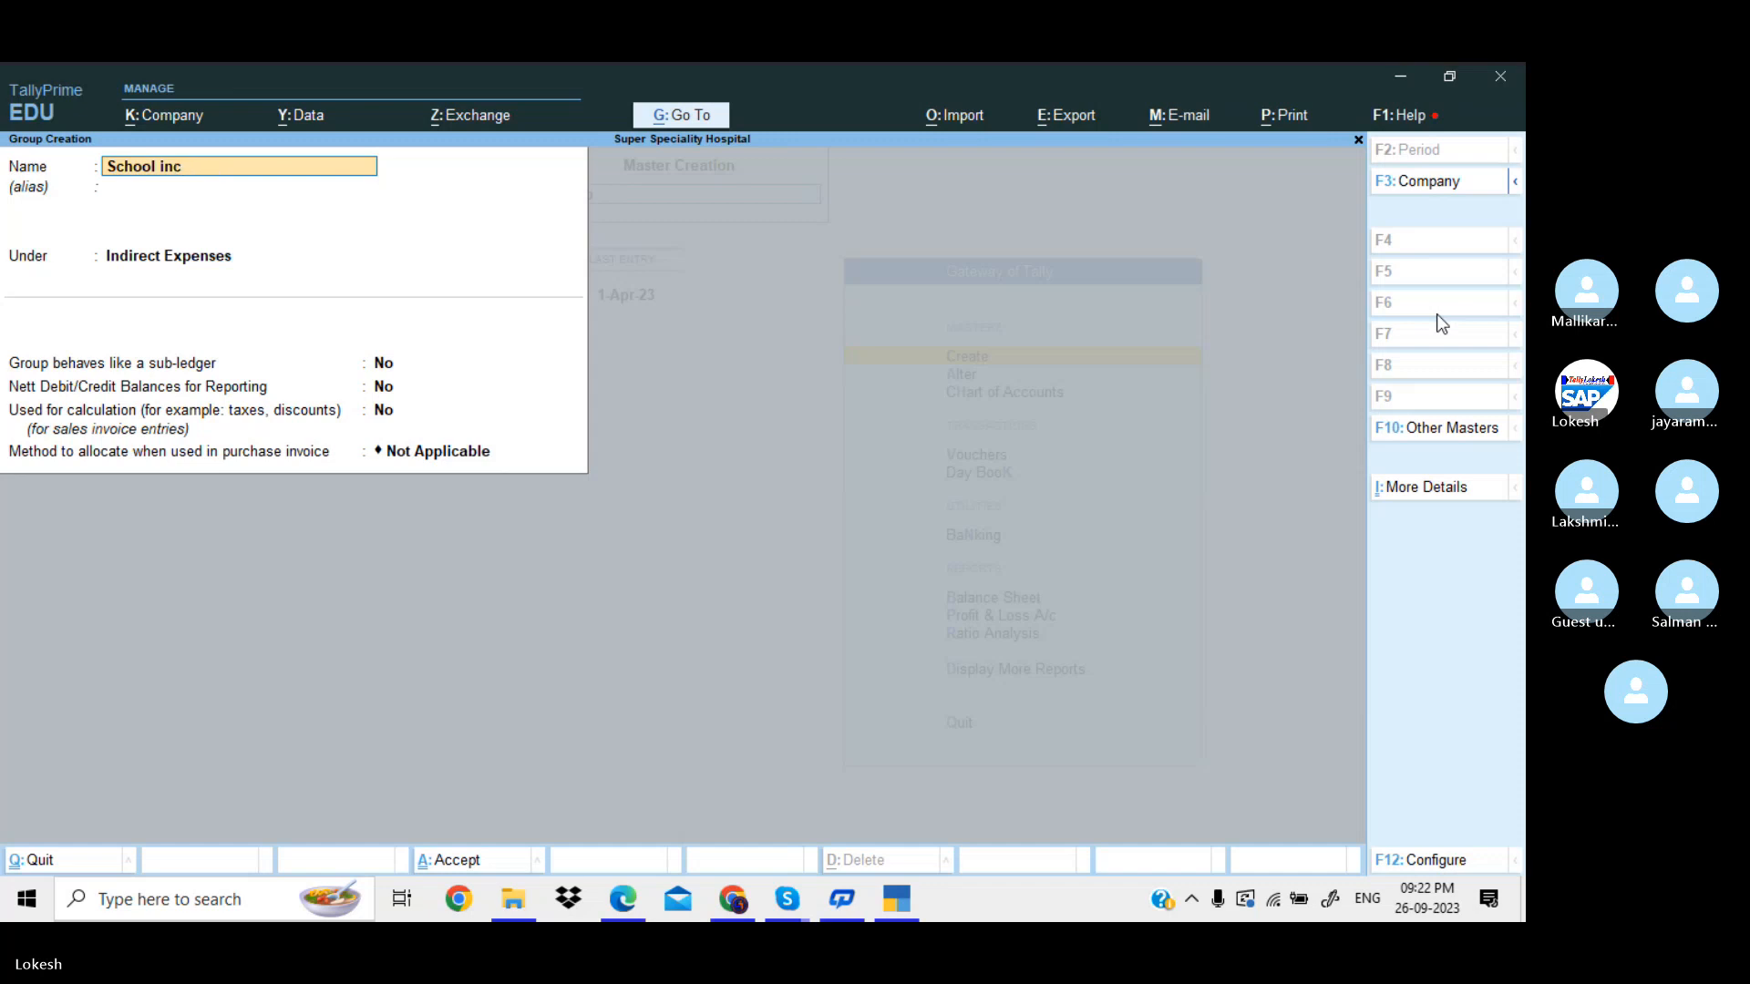
type("omes")
key("Return")
key("Return")
key("Down")
key("Return")
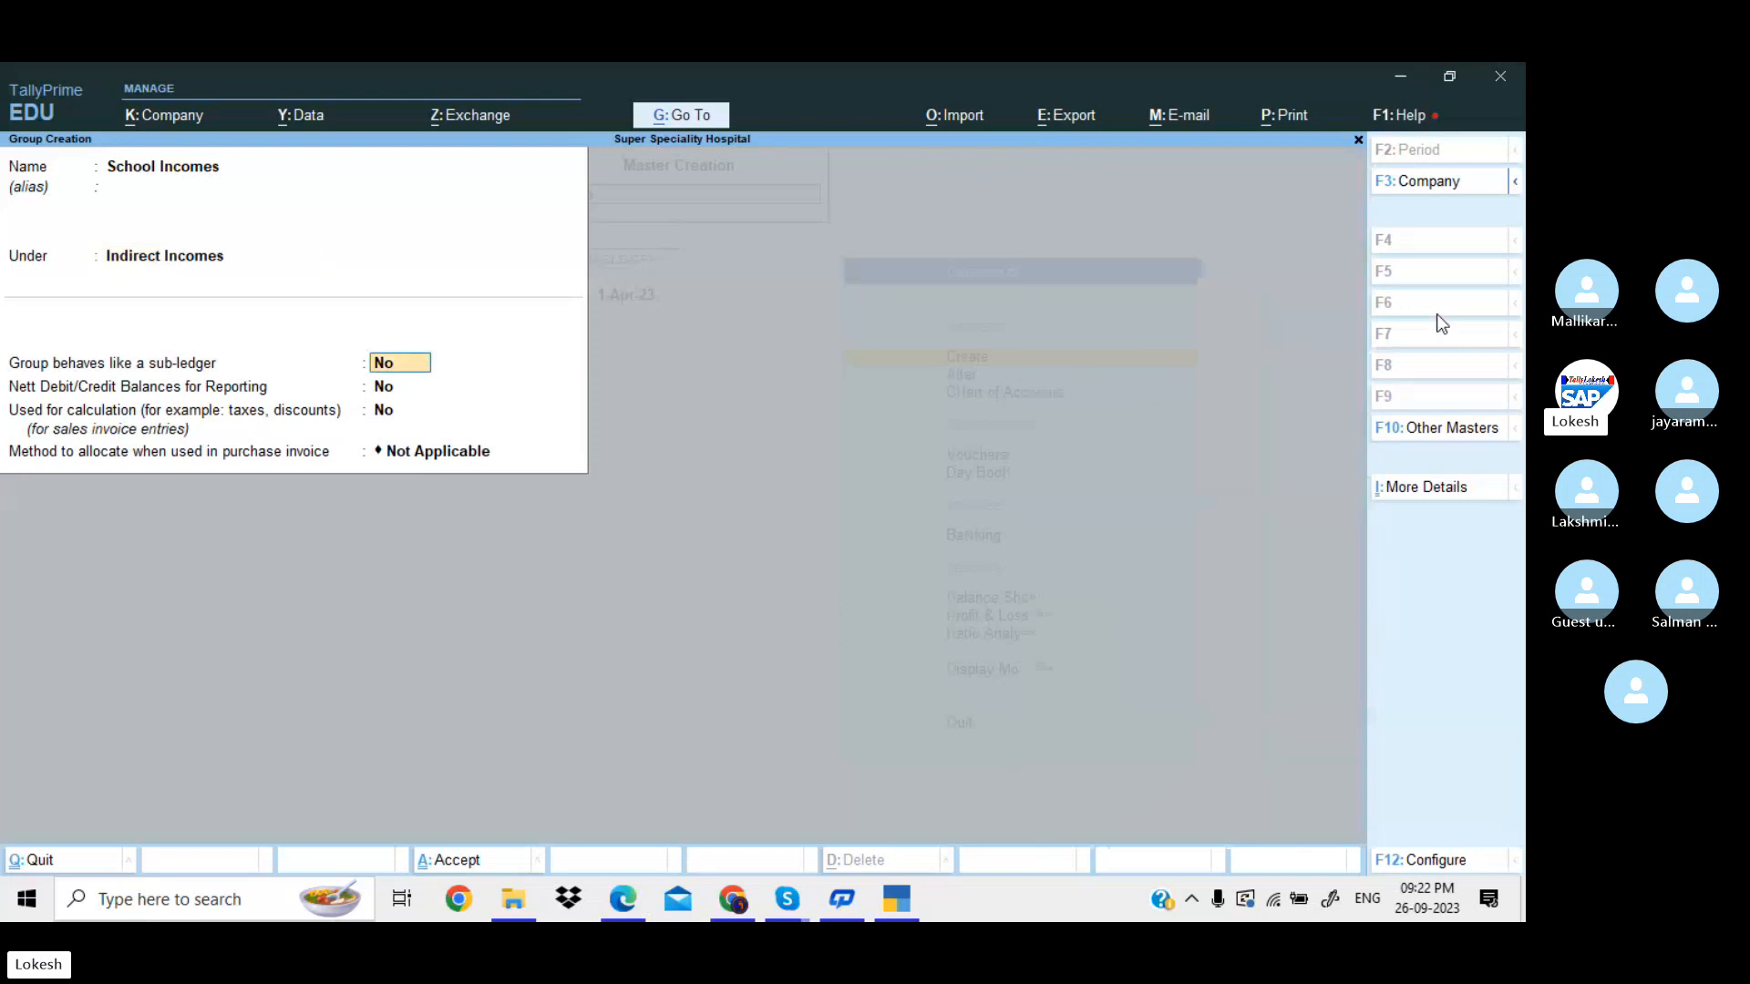
key("Return")
key("Return")
key("Return")
key("Return")
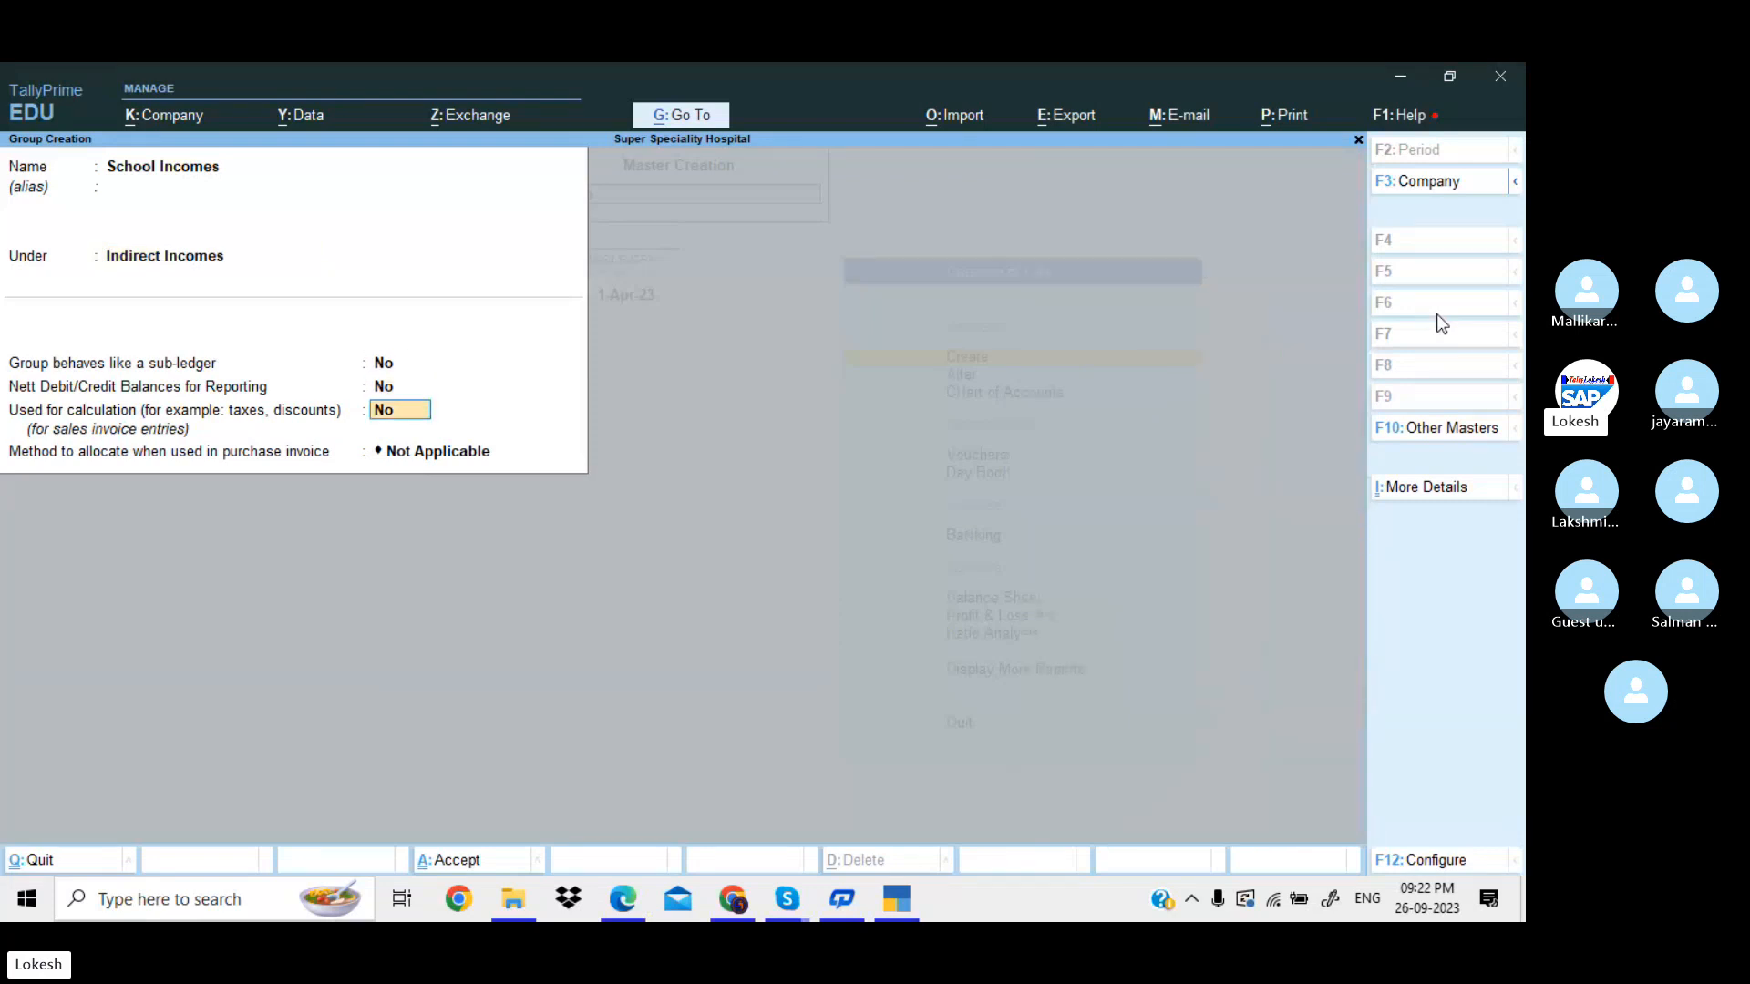
Save the School Incomes group, leave group creation and open a new ledger for creation.
key("Return")
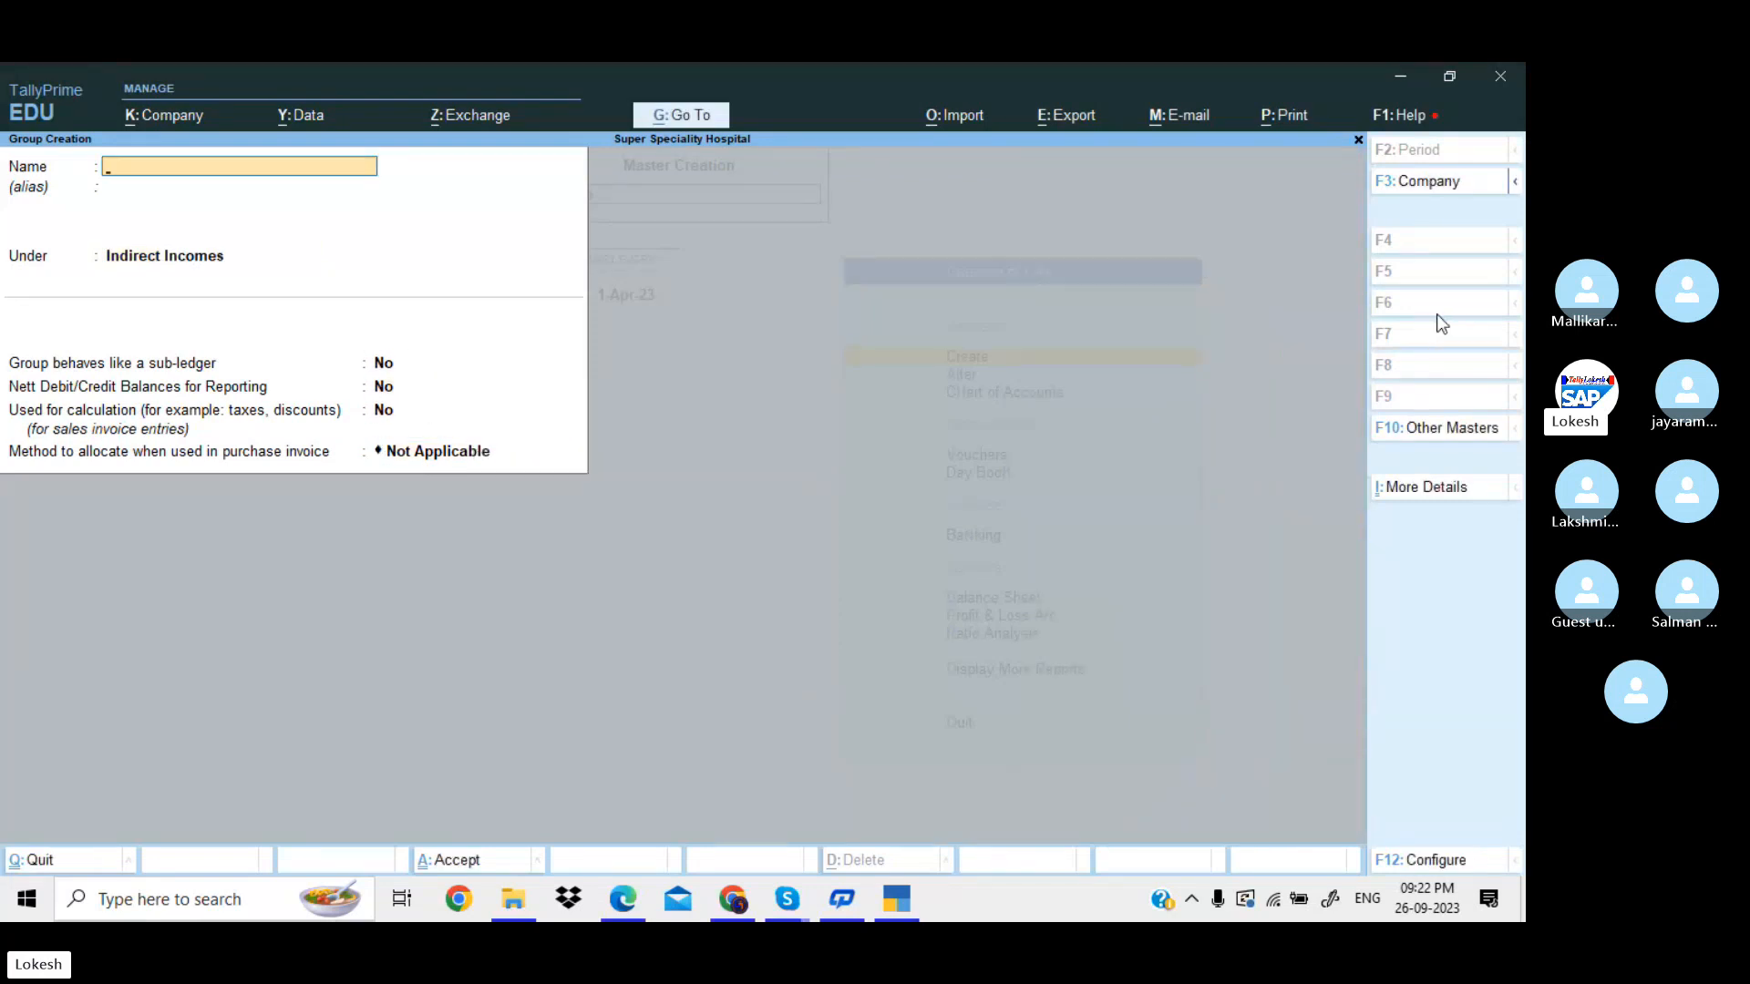
key("Escape")
key("Return")
key("Down")
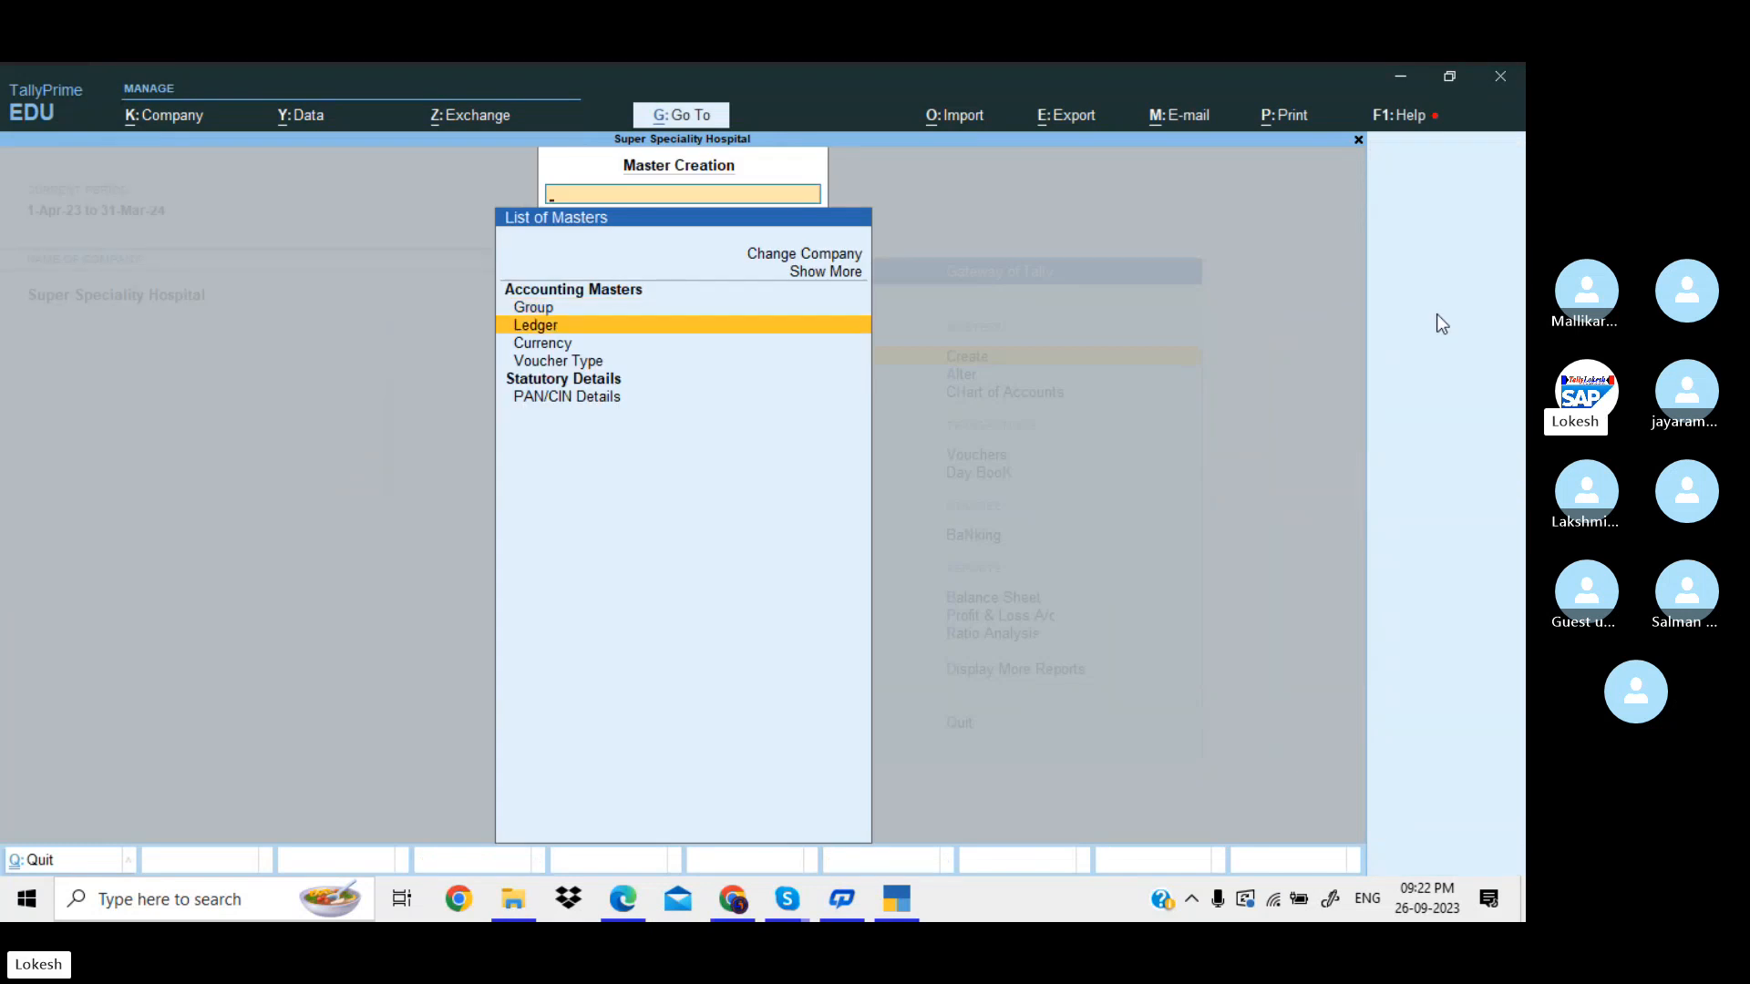
key("Return")
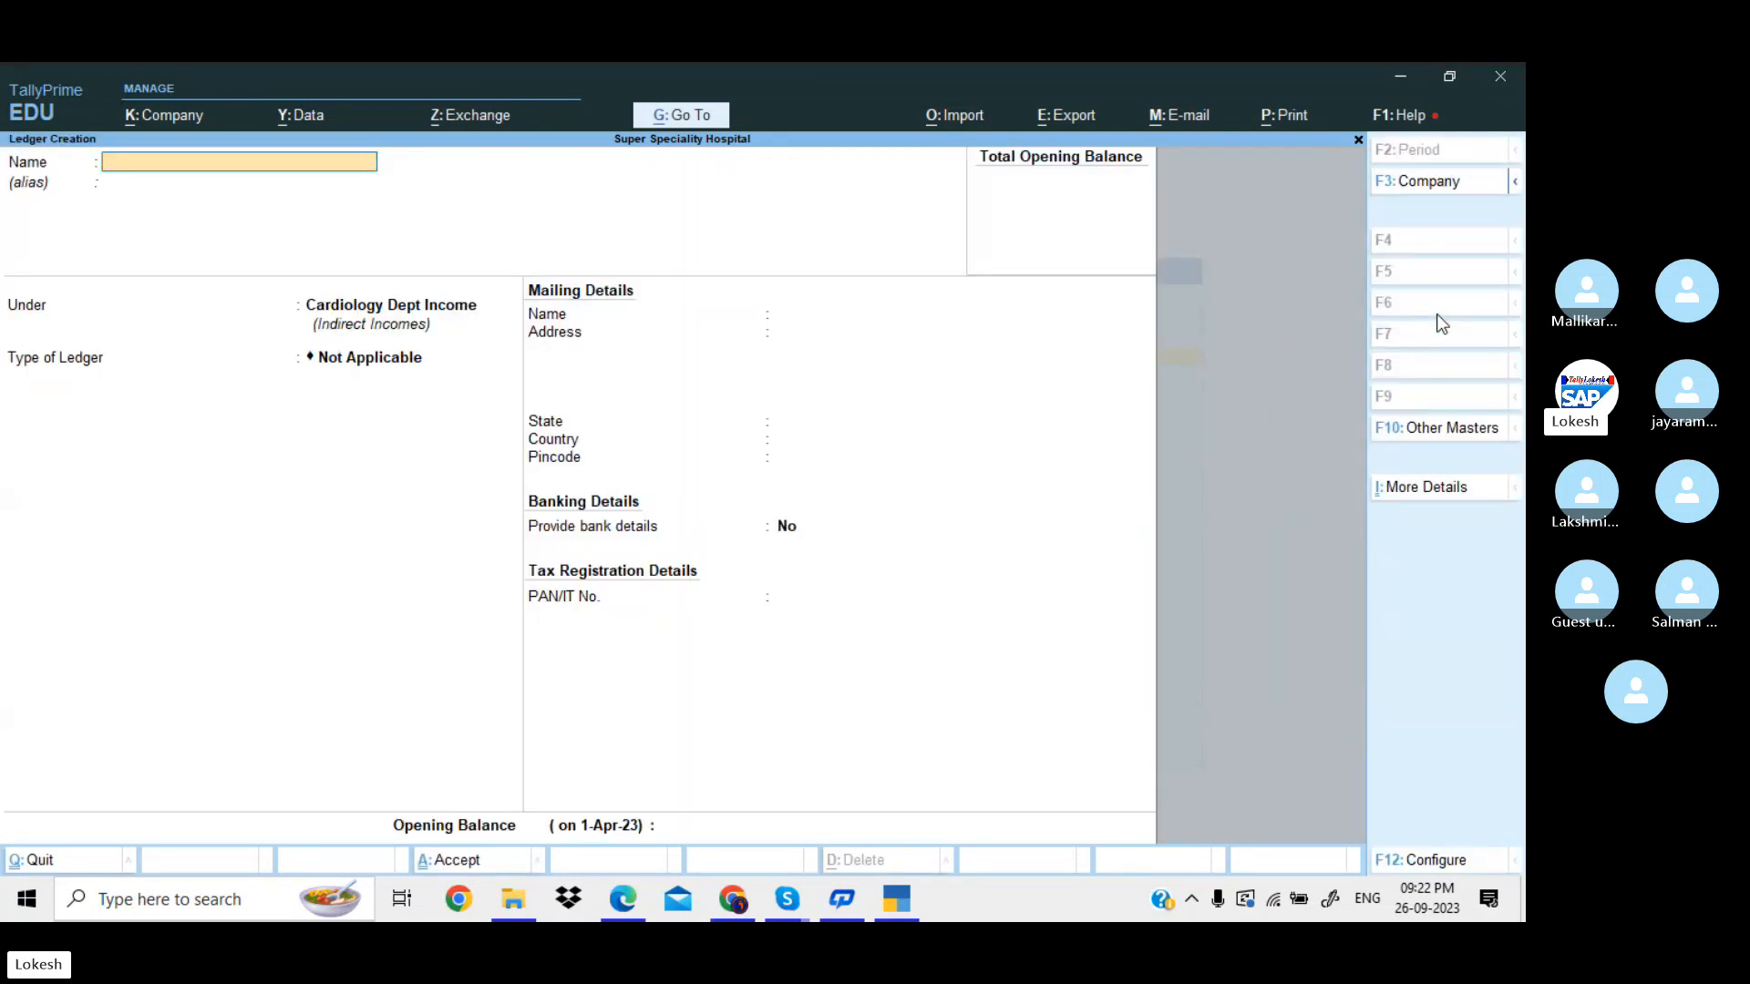
Create the ledger Salaries Ce under College Expenses, with ledger type Not Applicable and no bank details.
type("Salaries ce")
key("Return")
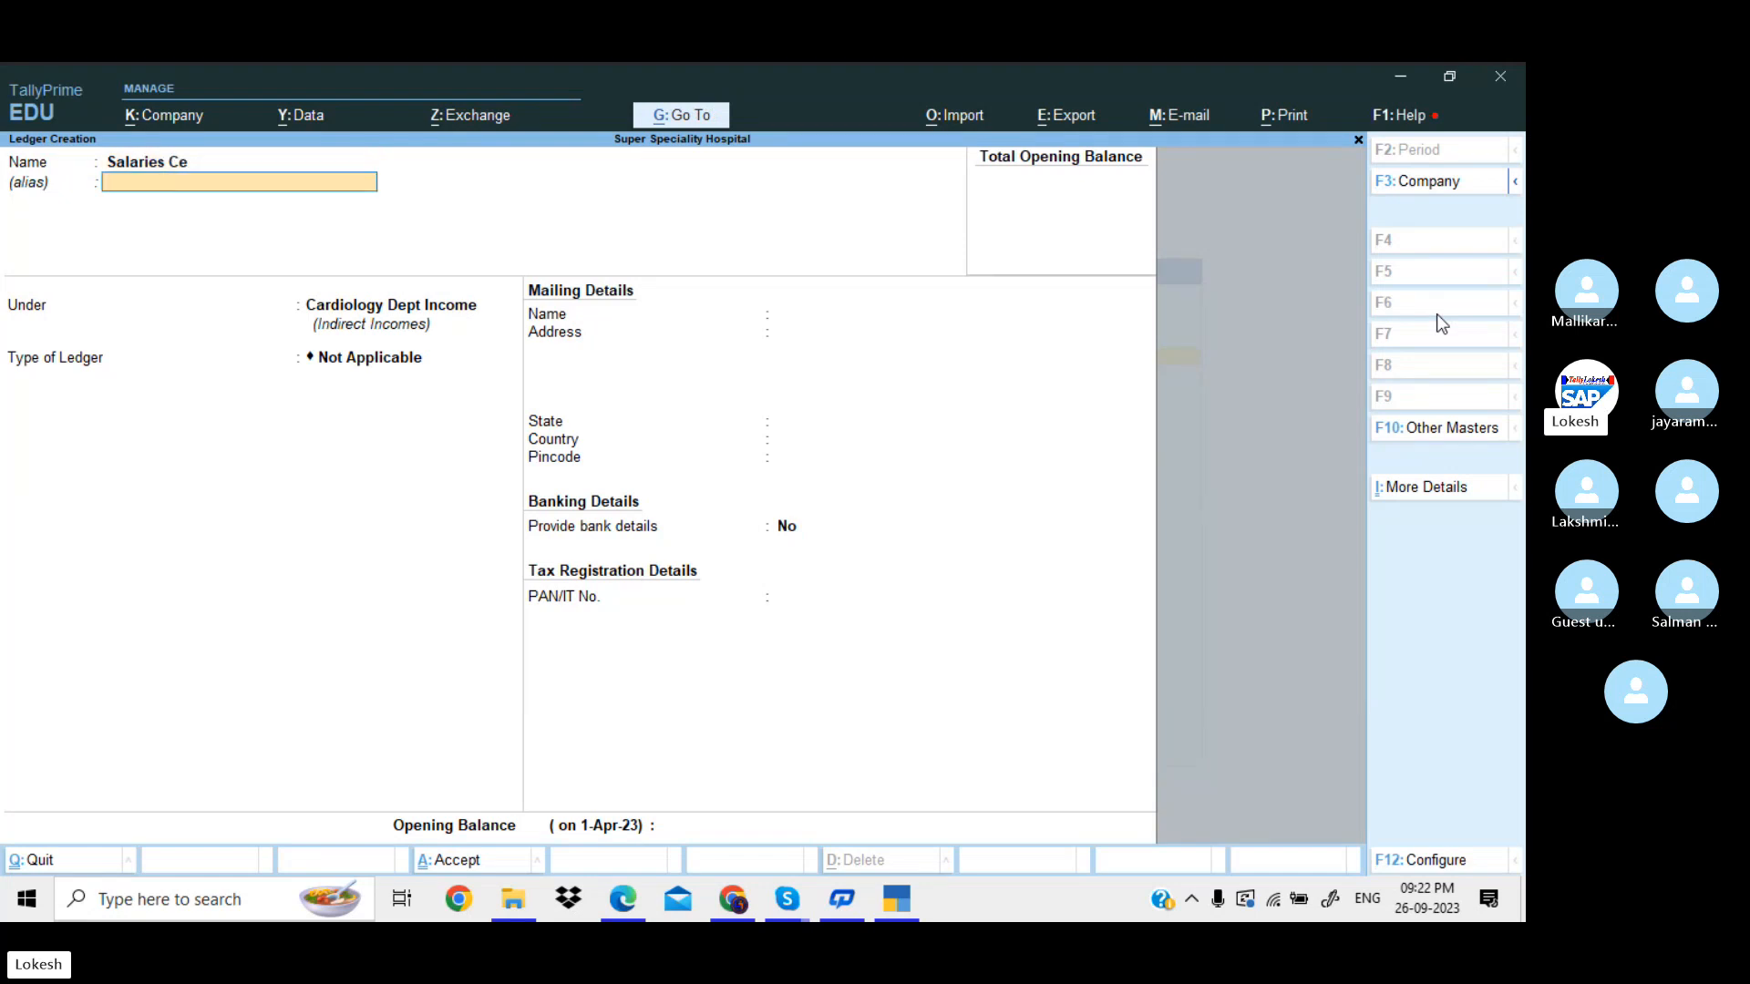
key("Return")
type("Colle")
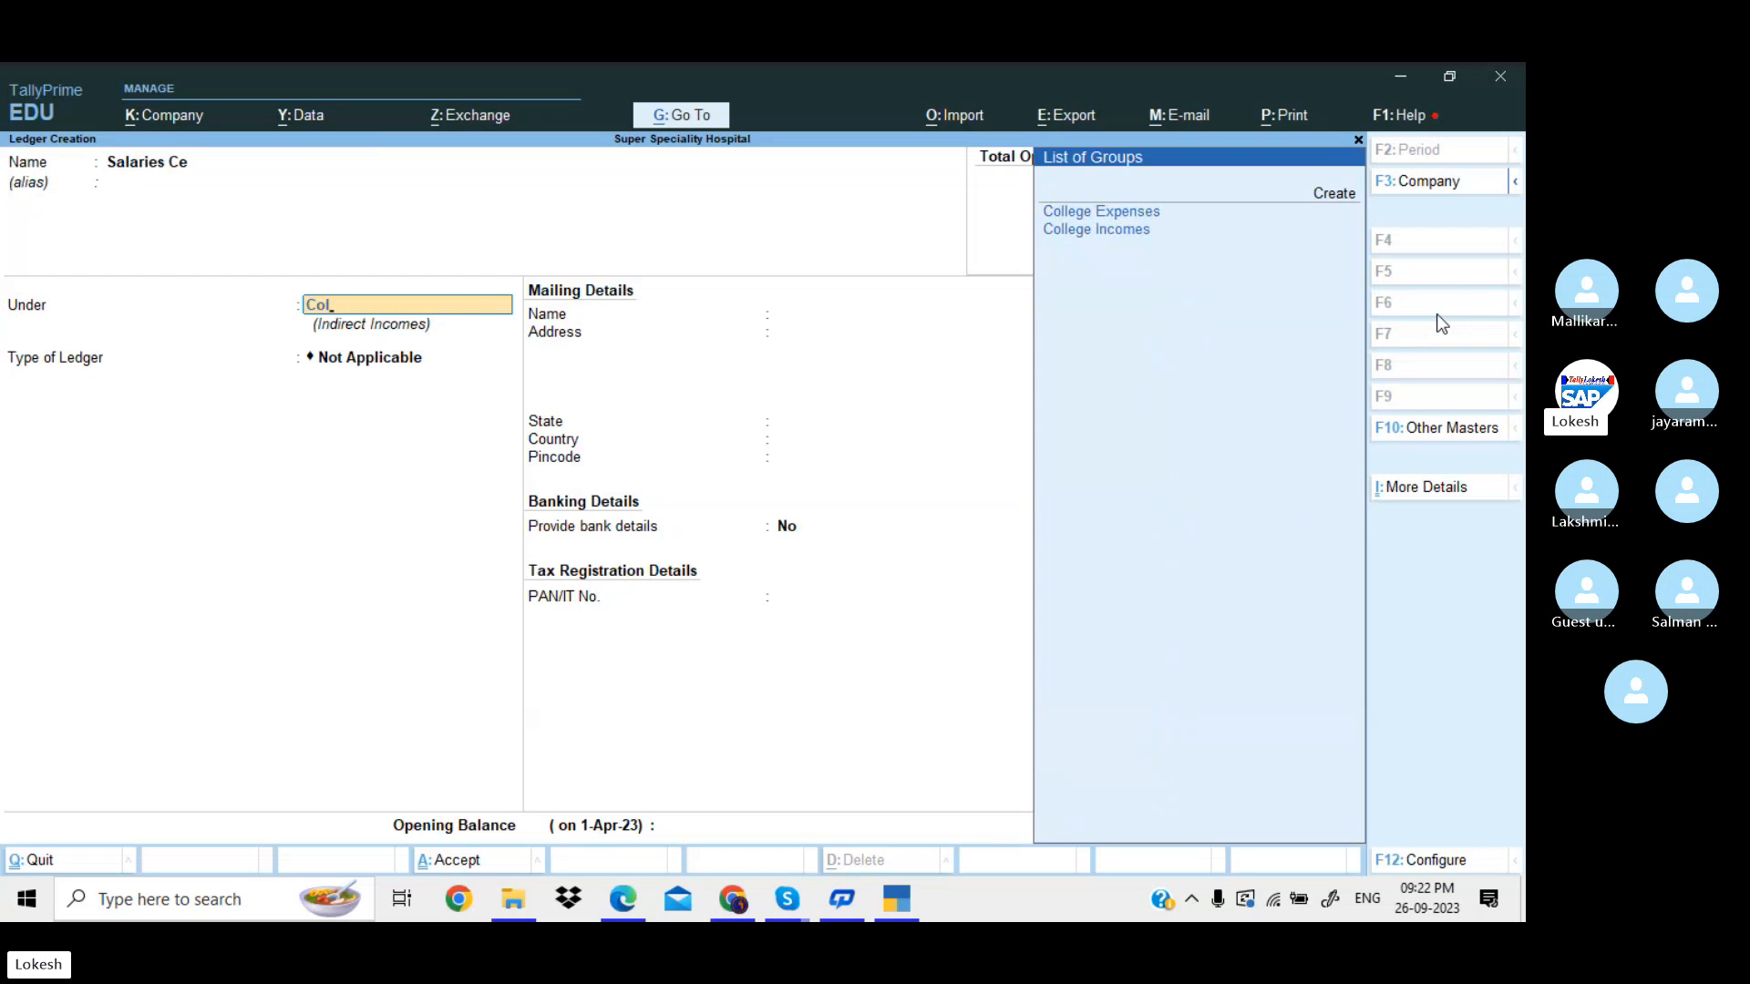
key("Return")
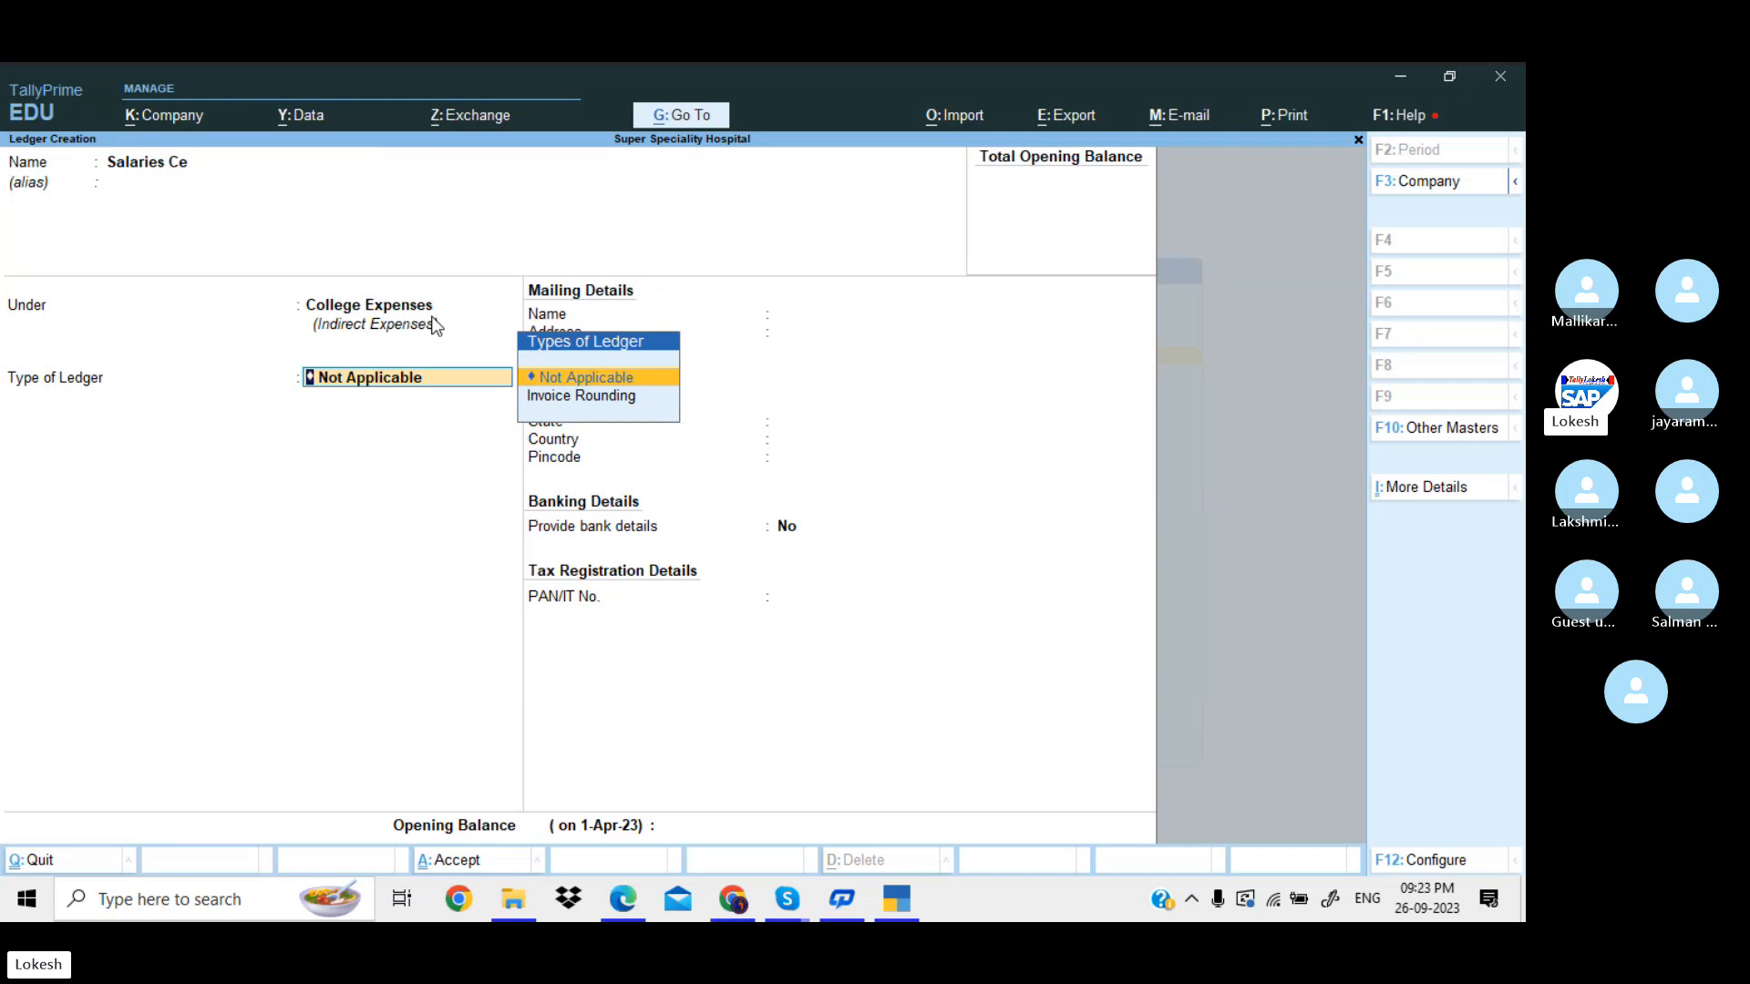
key("Return")
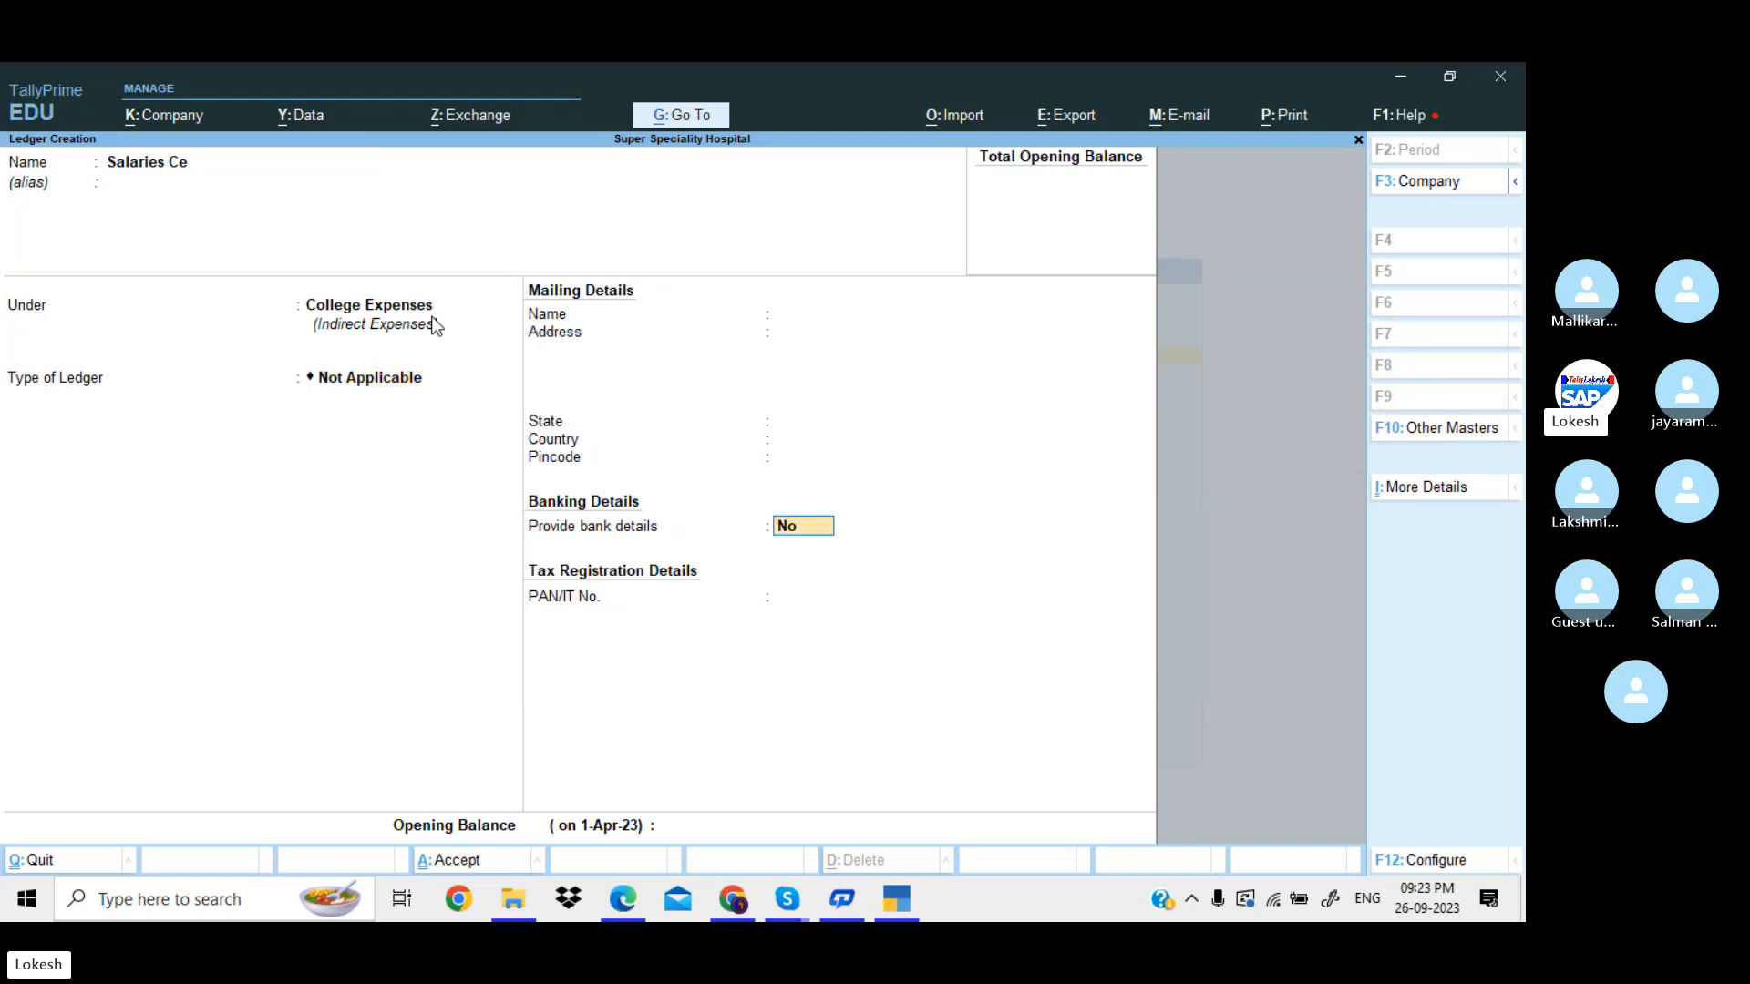
key("Return")
key("Return")
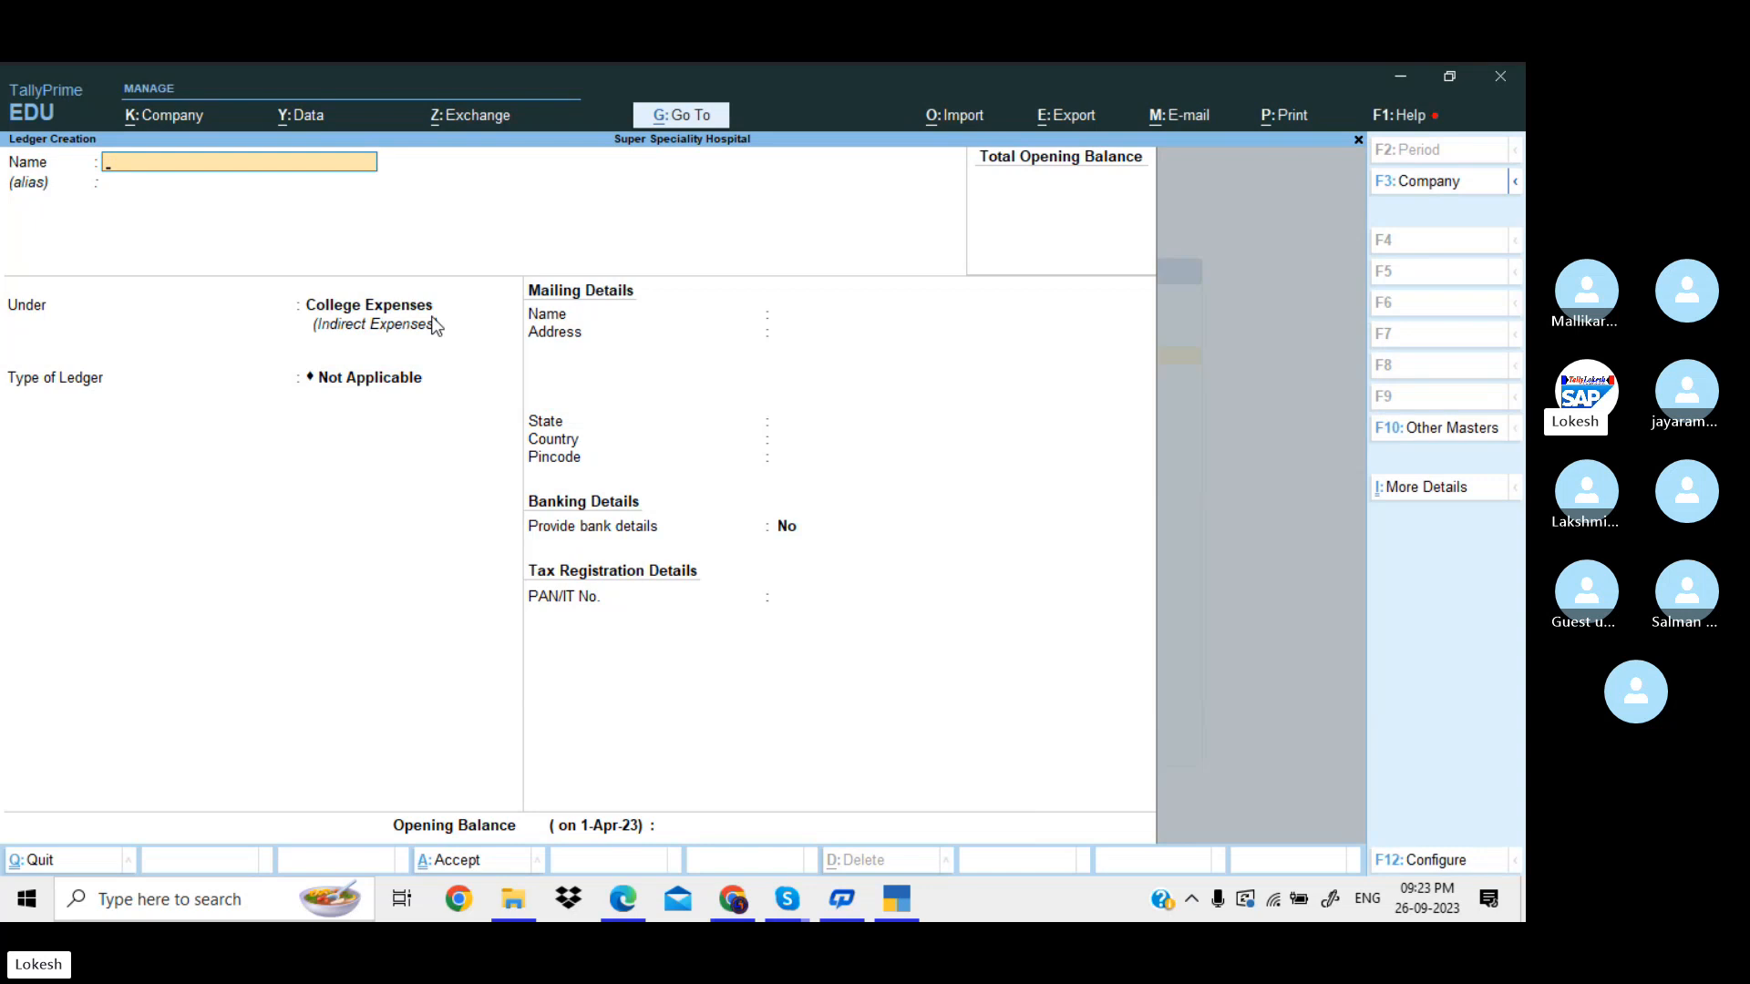
Create the ledger Admission Fee Ci under College Incomes, with ledger type Not Applicable and no bank details.
type("Admission")
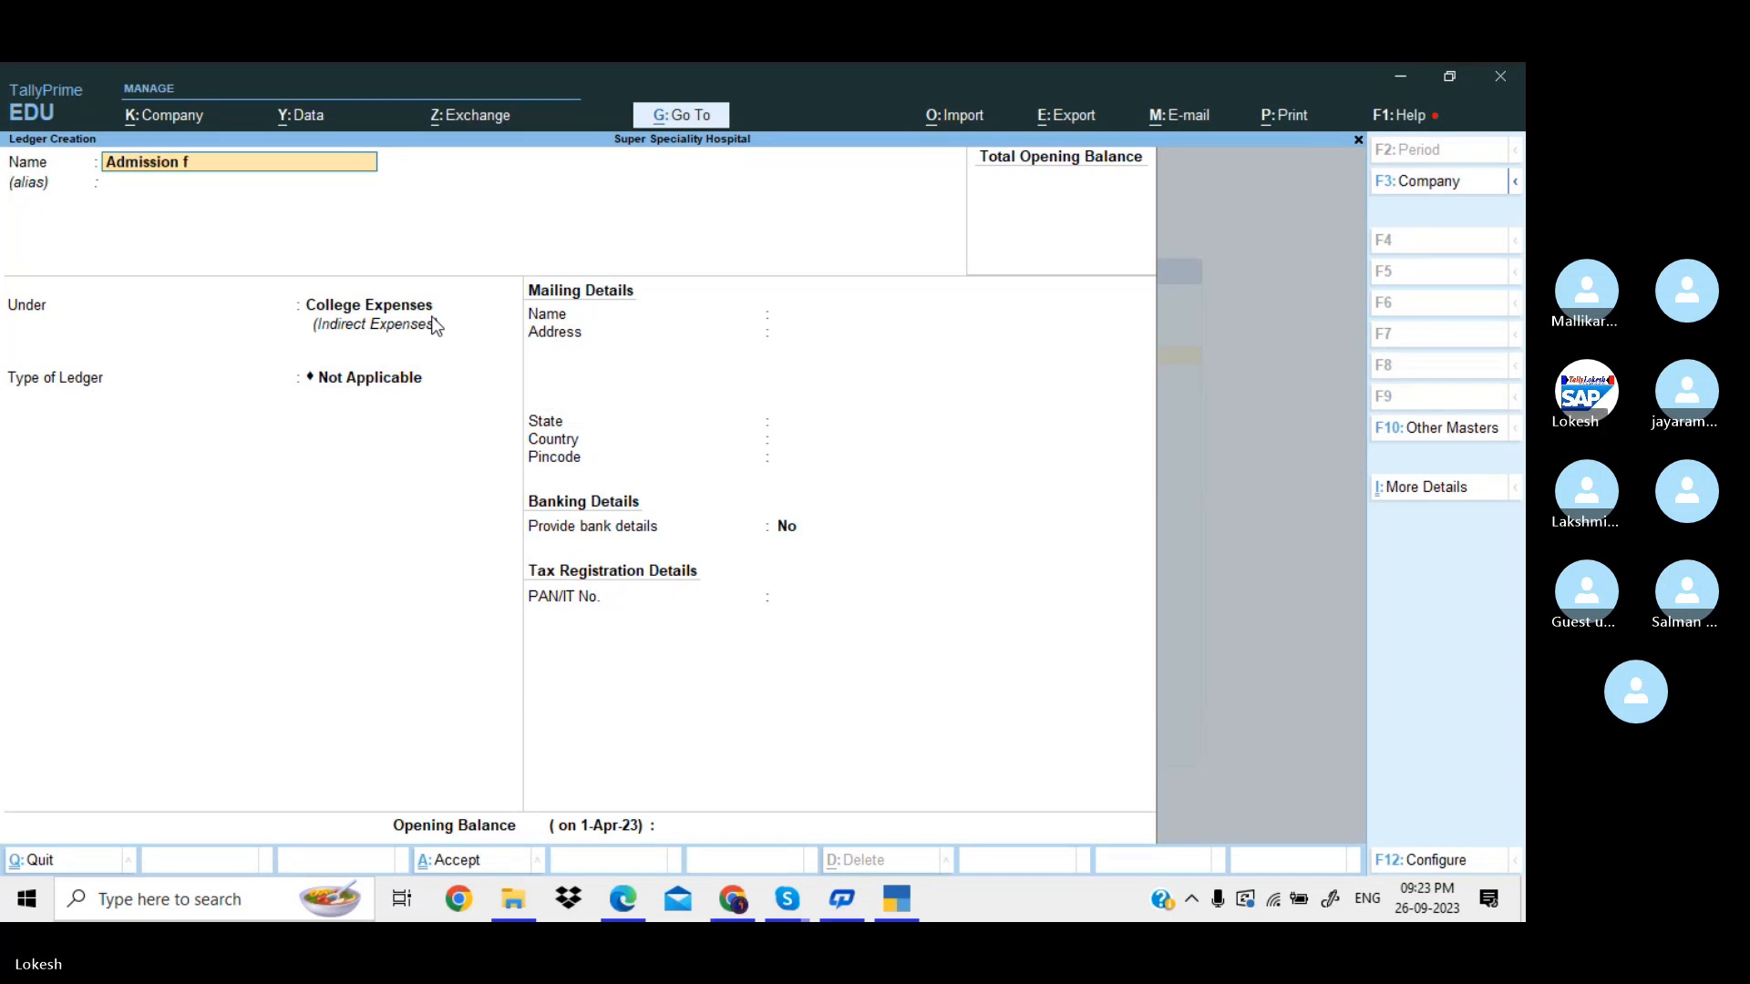
type(" Fee Ci")
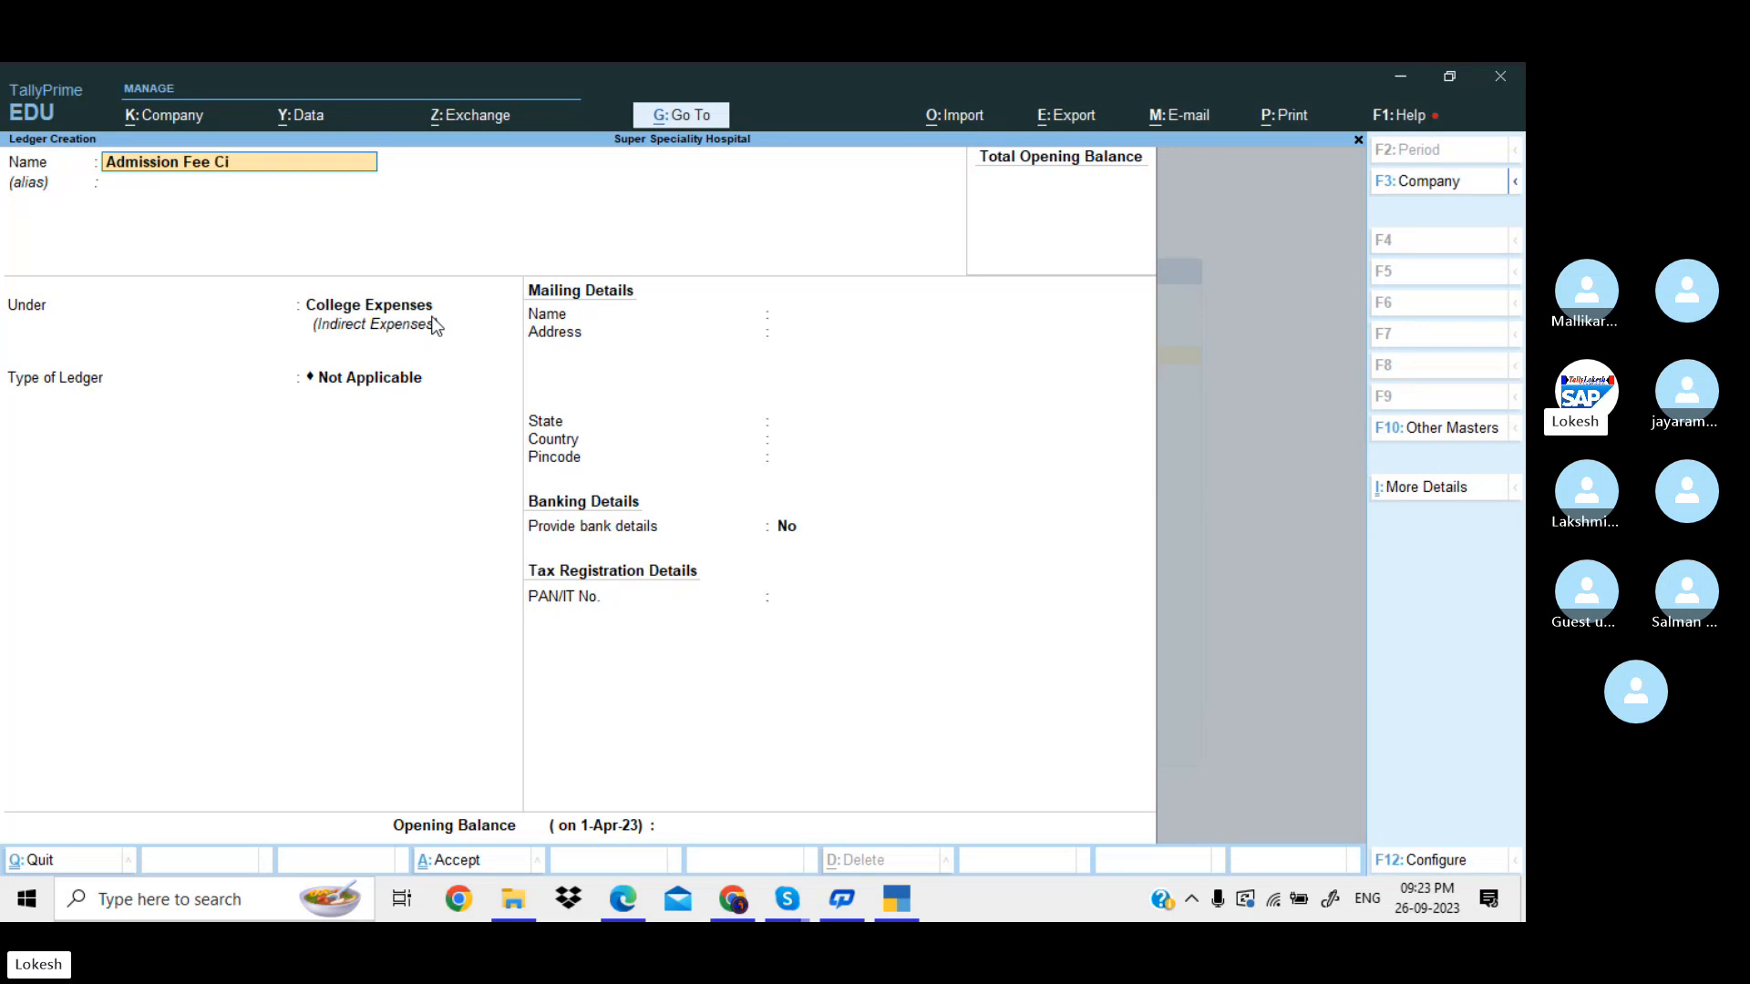
key("Return")
key("Return")
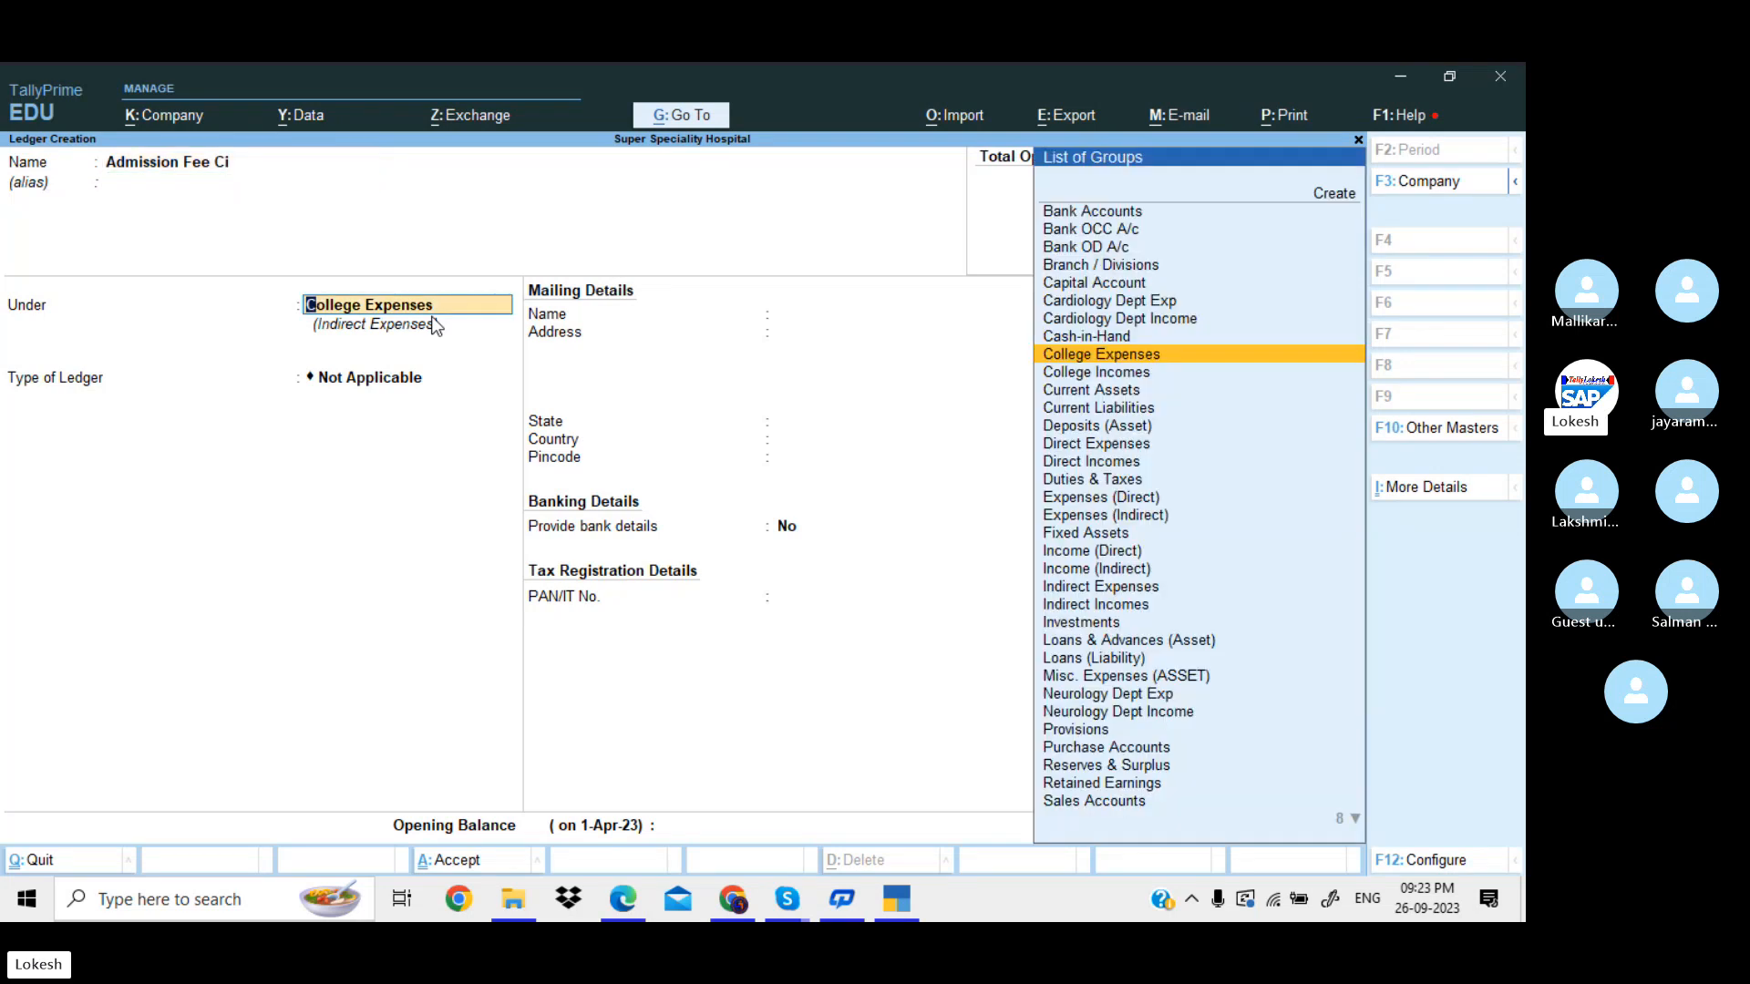
key("Down")
key("Return")
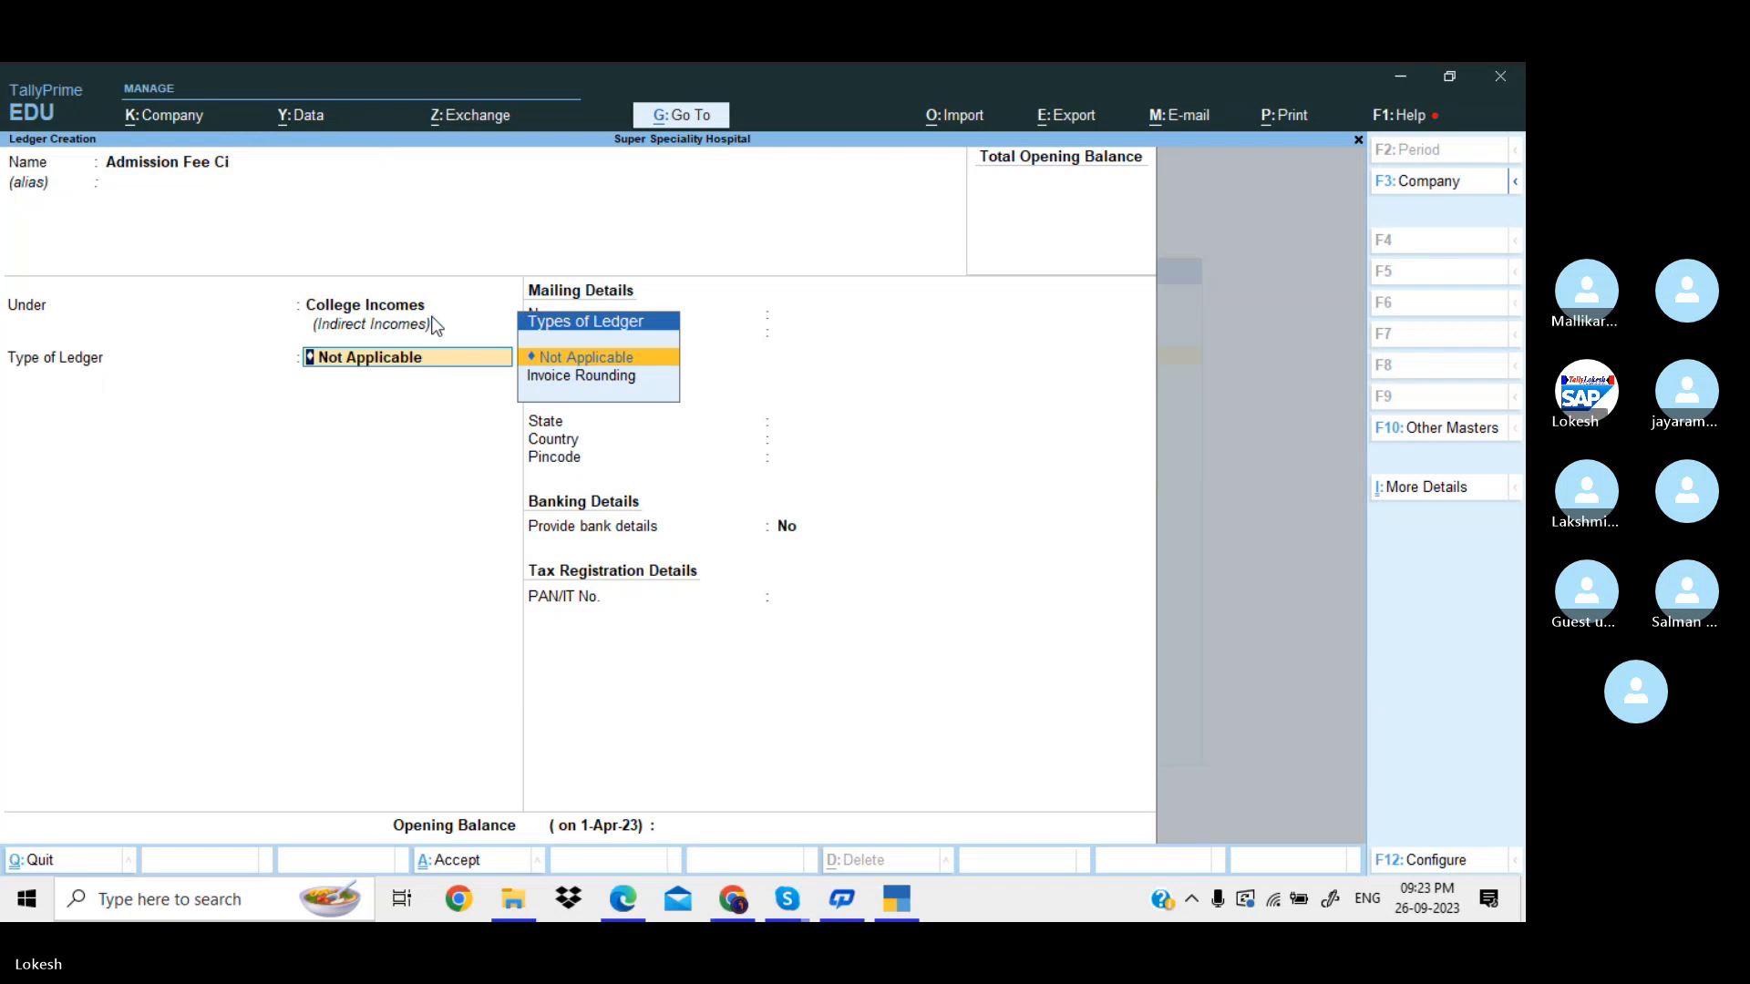
key("Return")
key("Return")
key("Return")
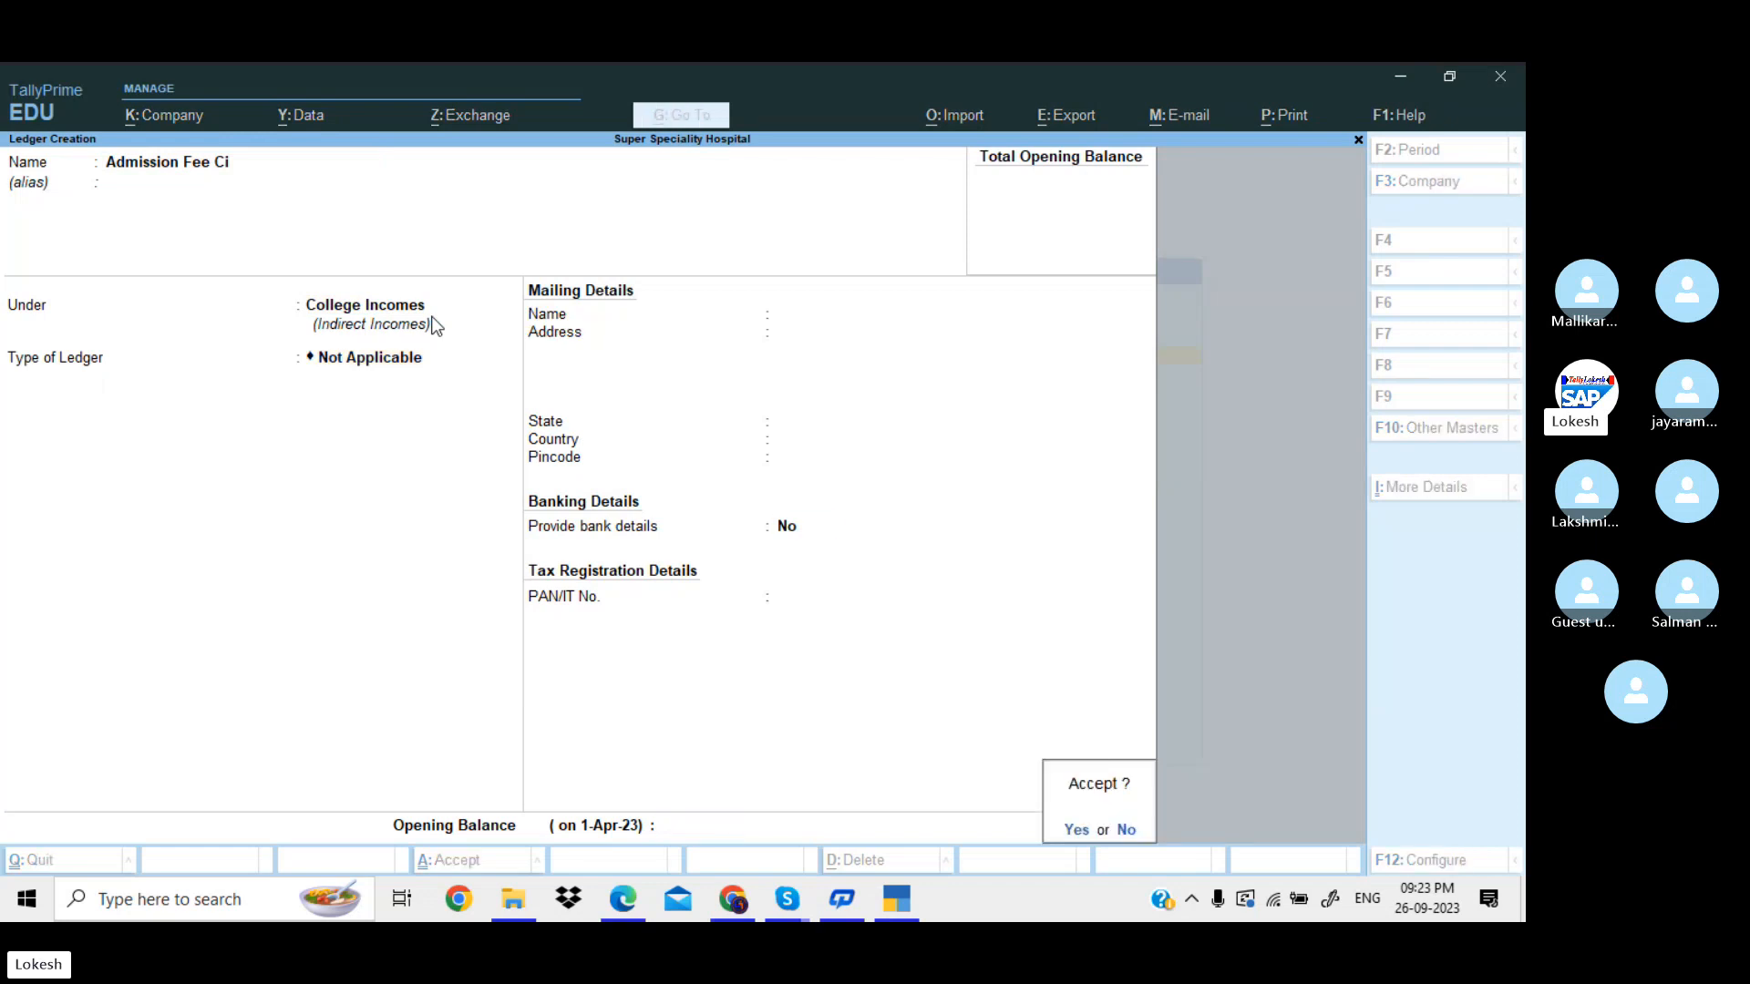
key("Return")
Create the ledger Salareis Se under School Expenses, with ledger type Not Applicable and no bank details.
type("Sa")
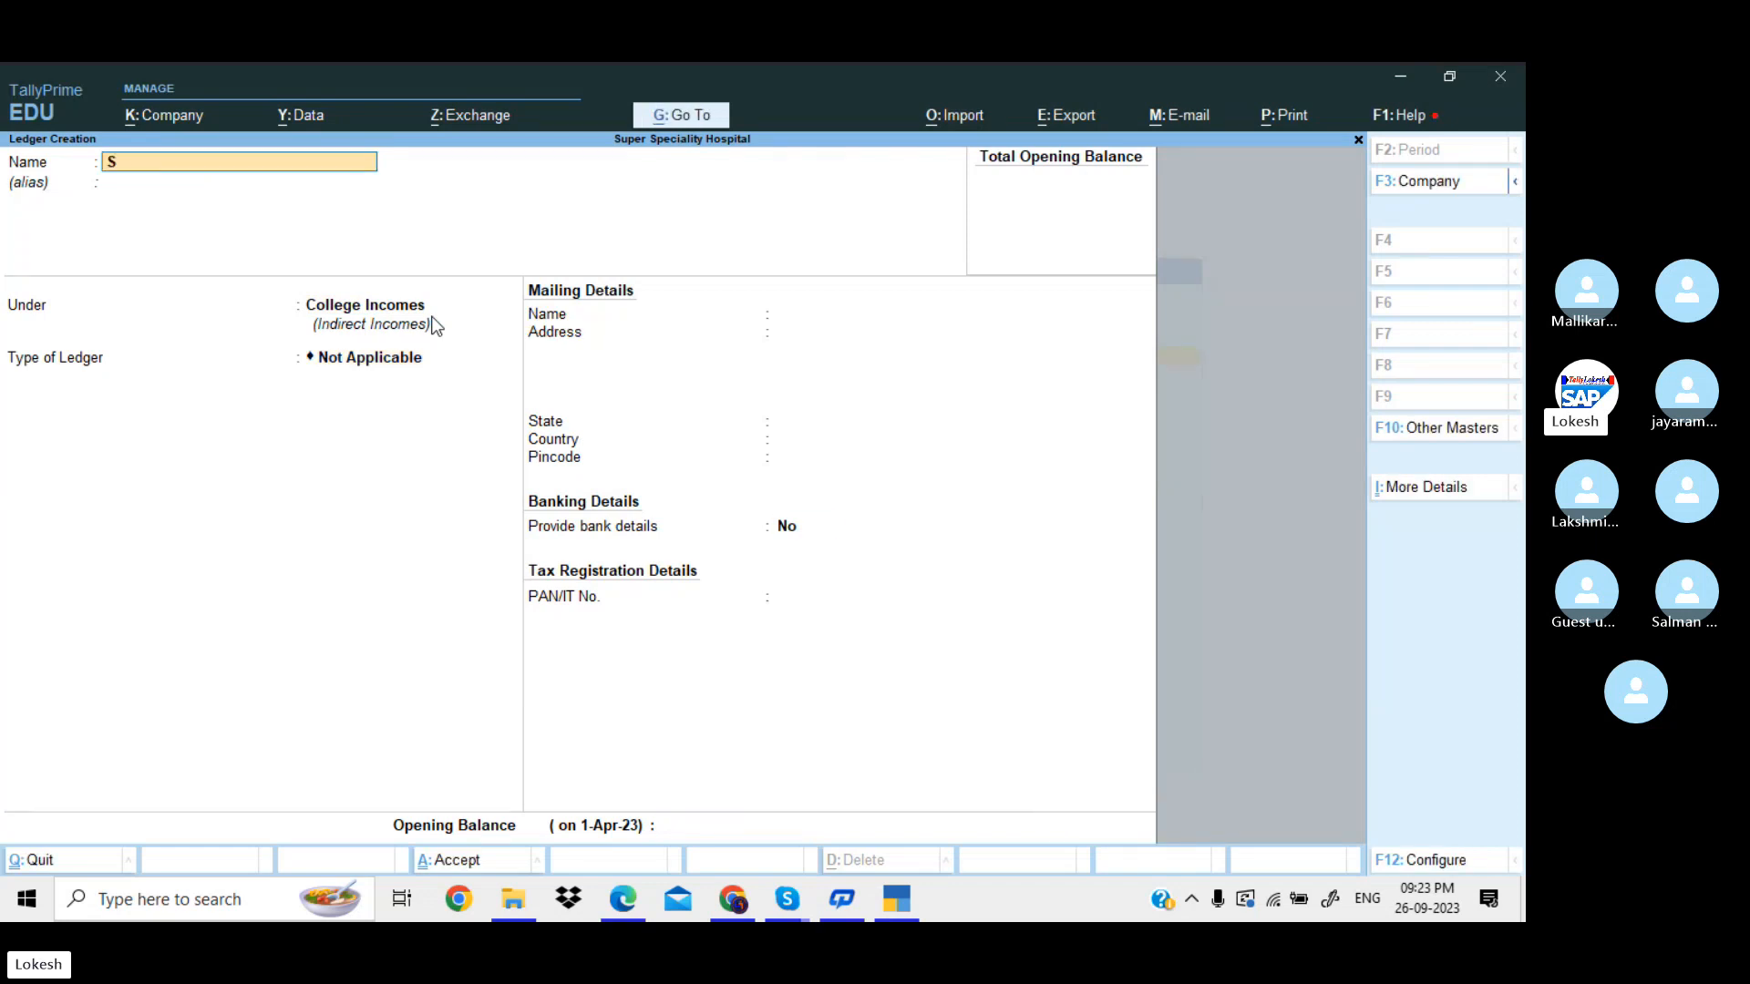
key("BackSpace")
type("alareis")
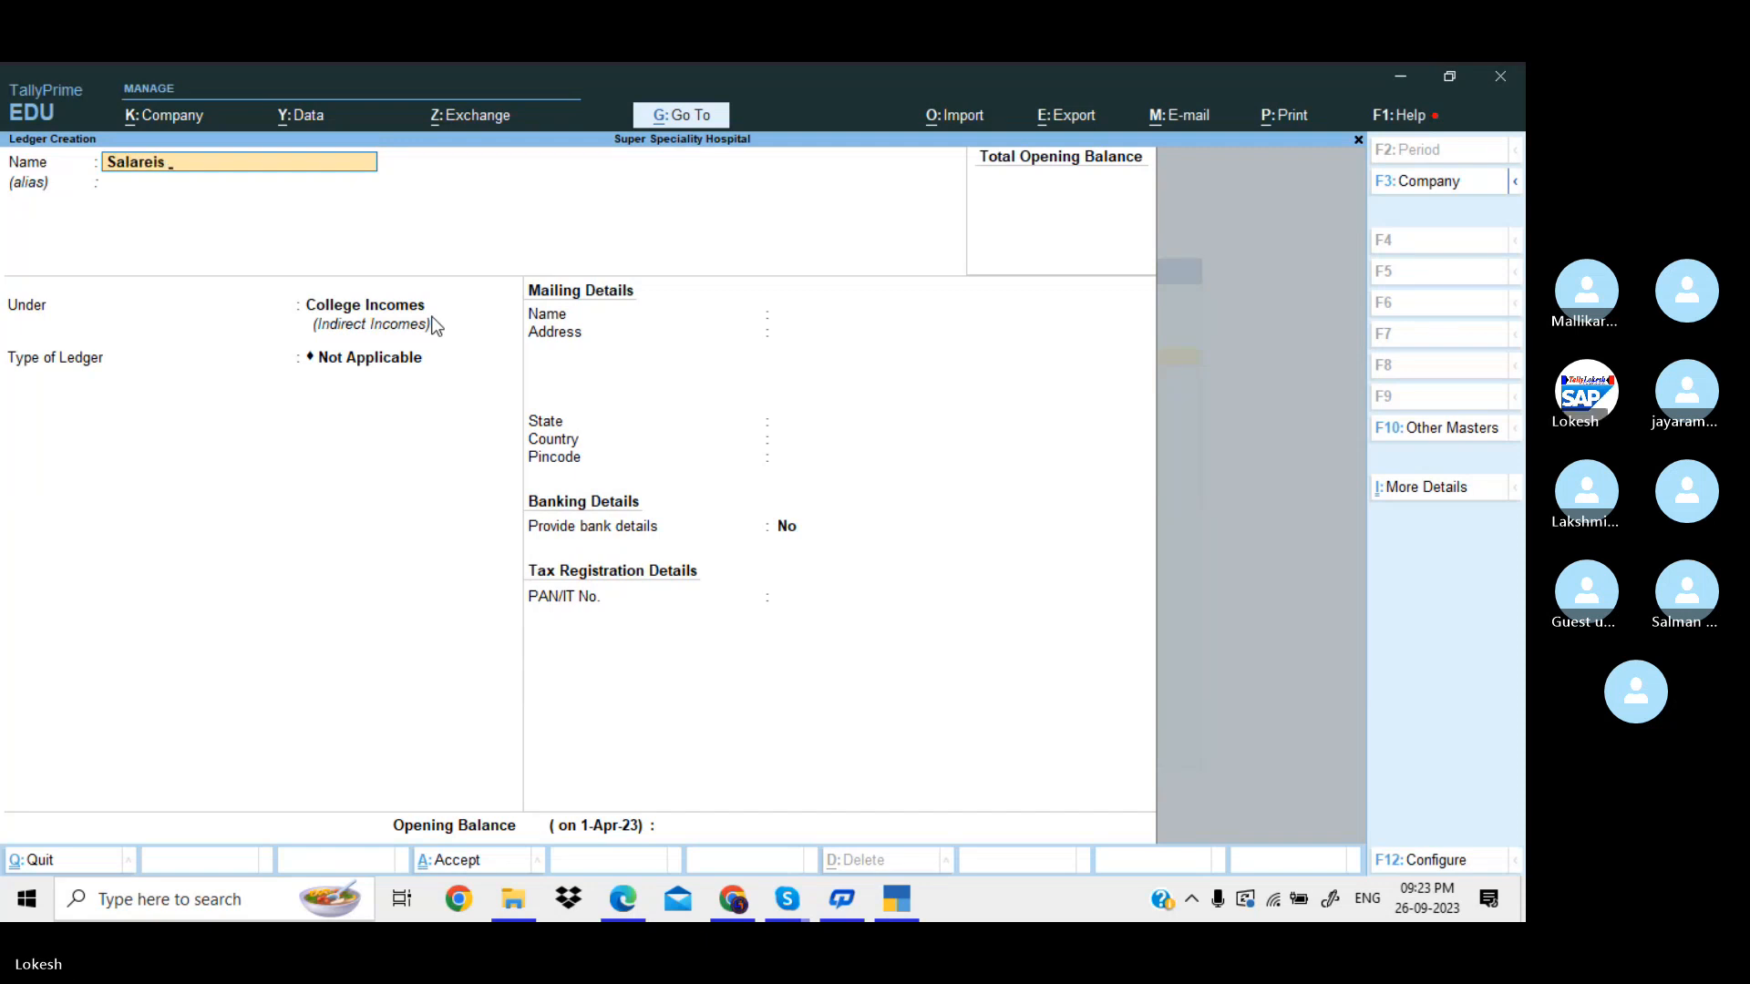
type(" S")
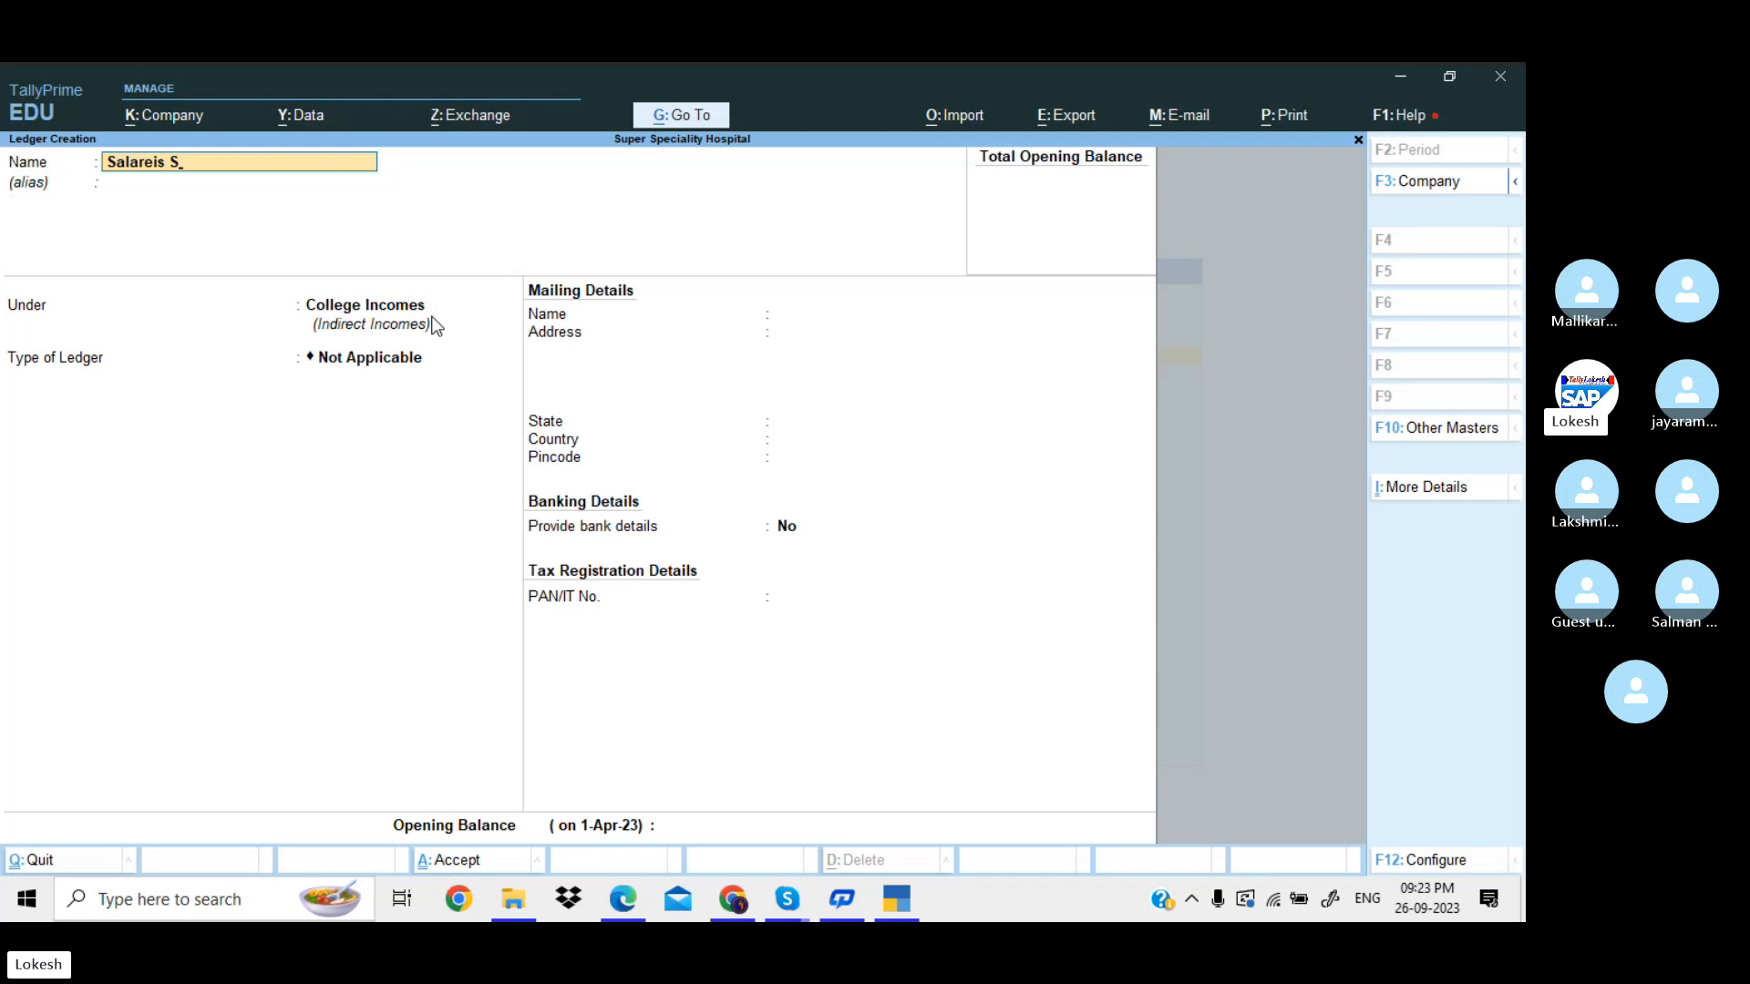
type("e")
key("Return")
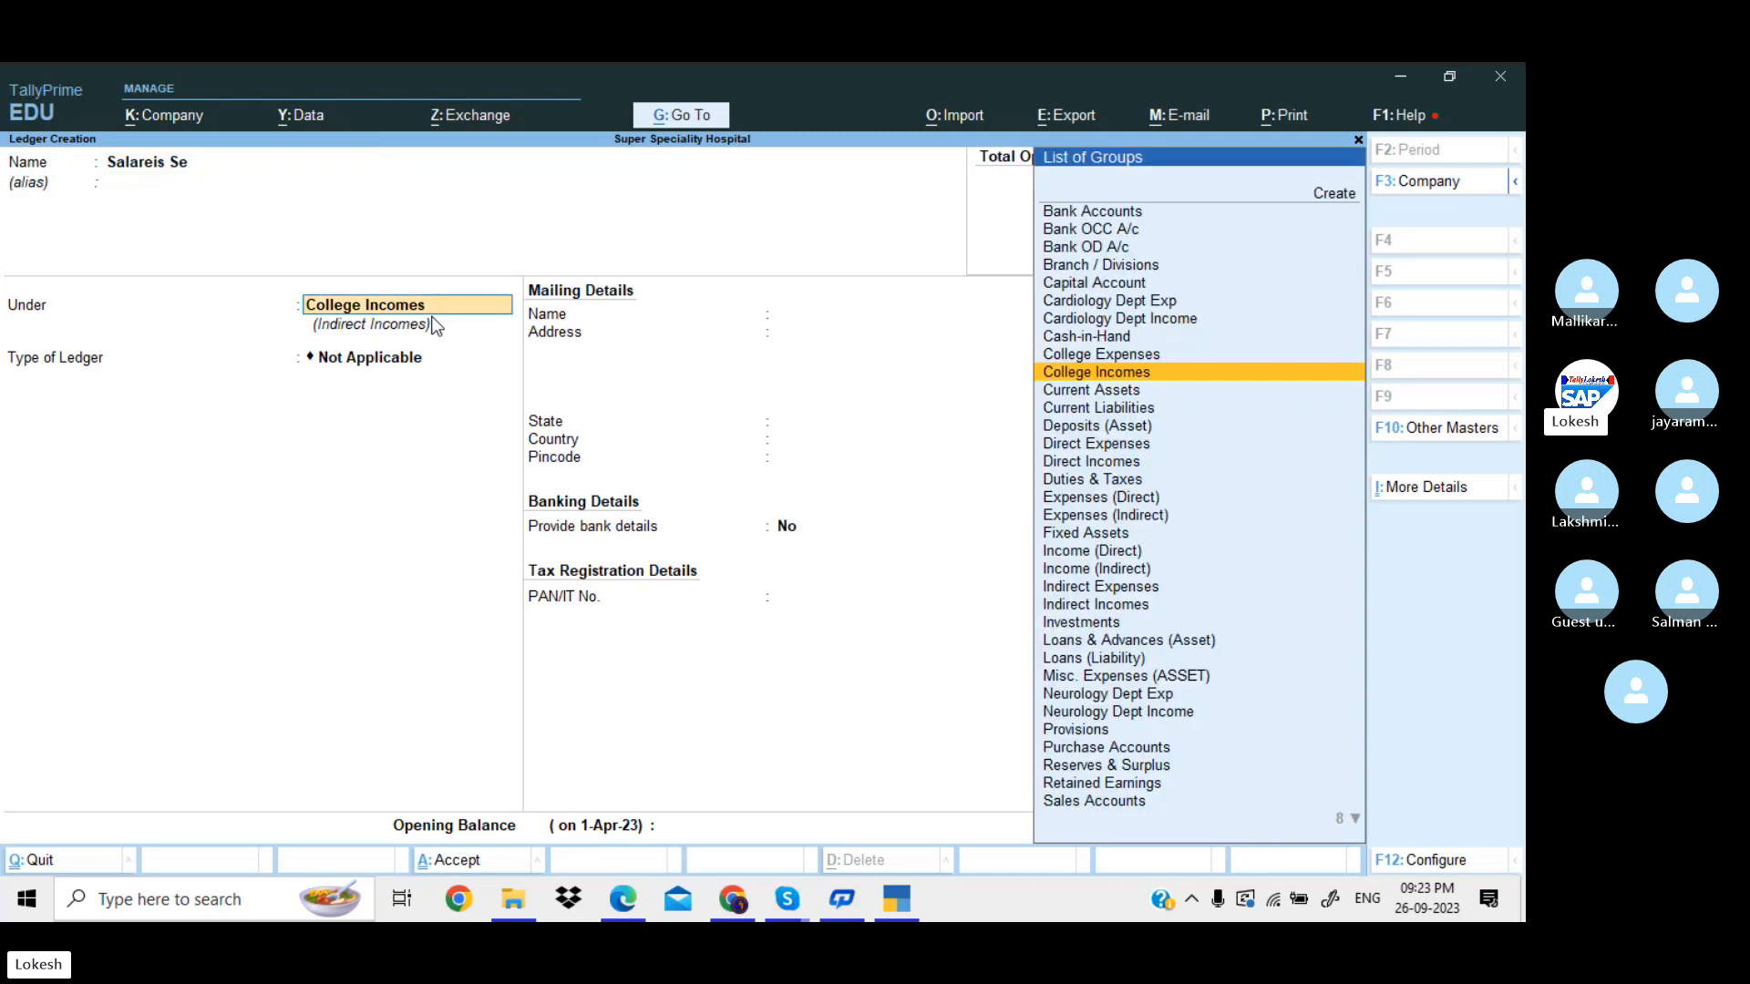
type("Sc")
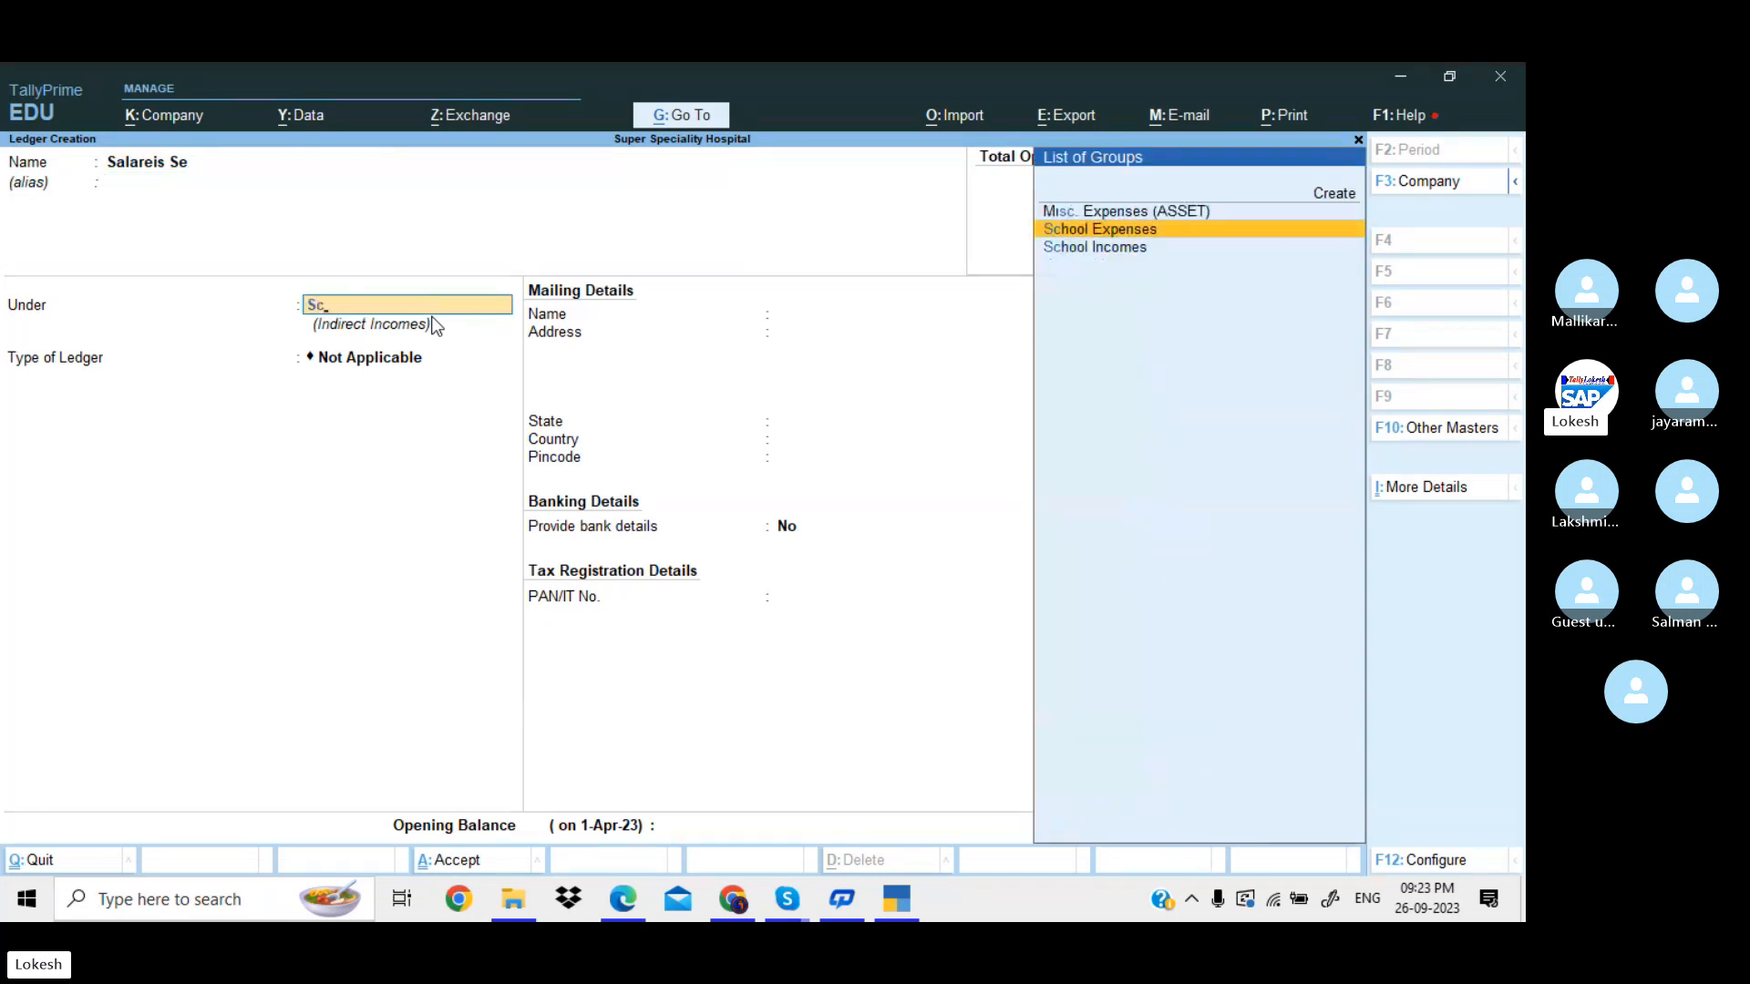
key("Return")
key("Return")
key("Return")
key("Return")
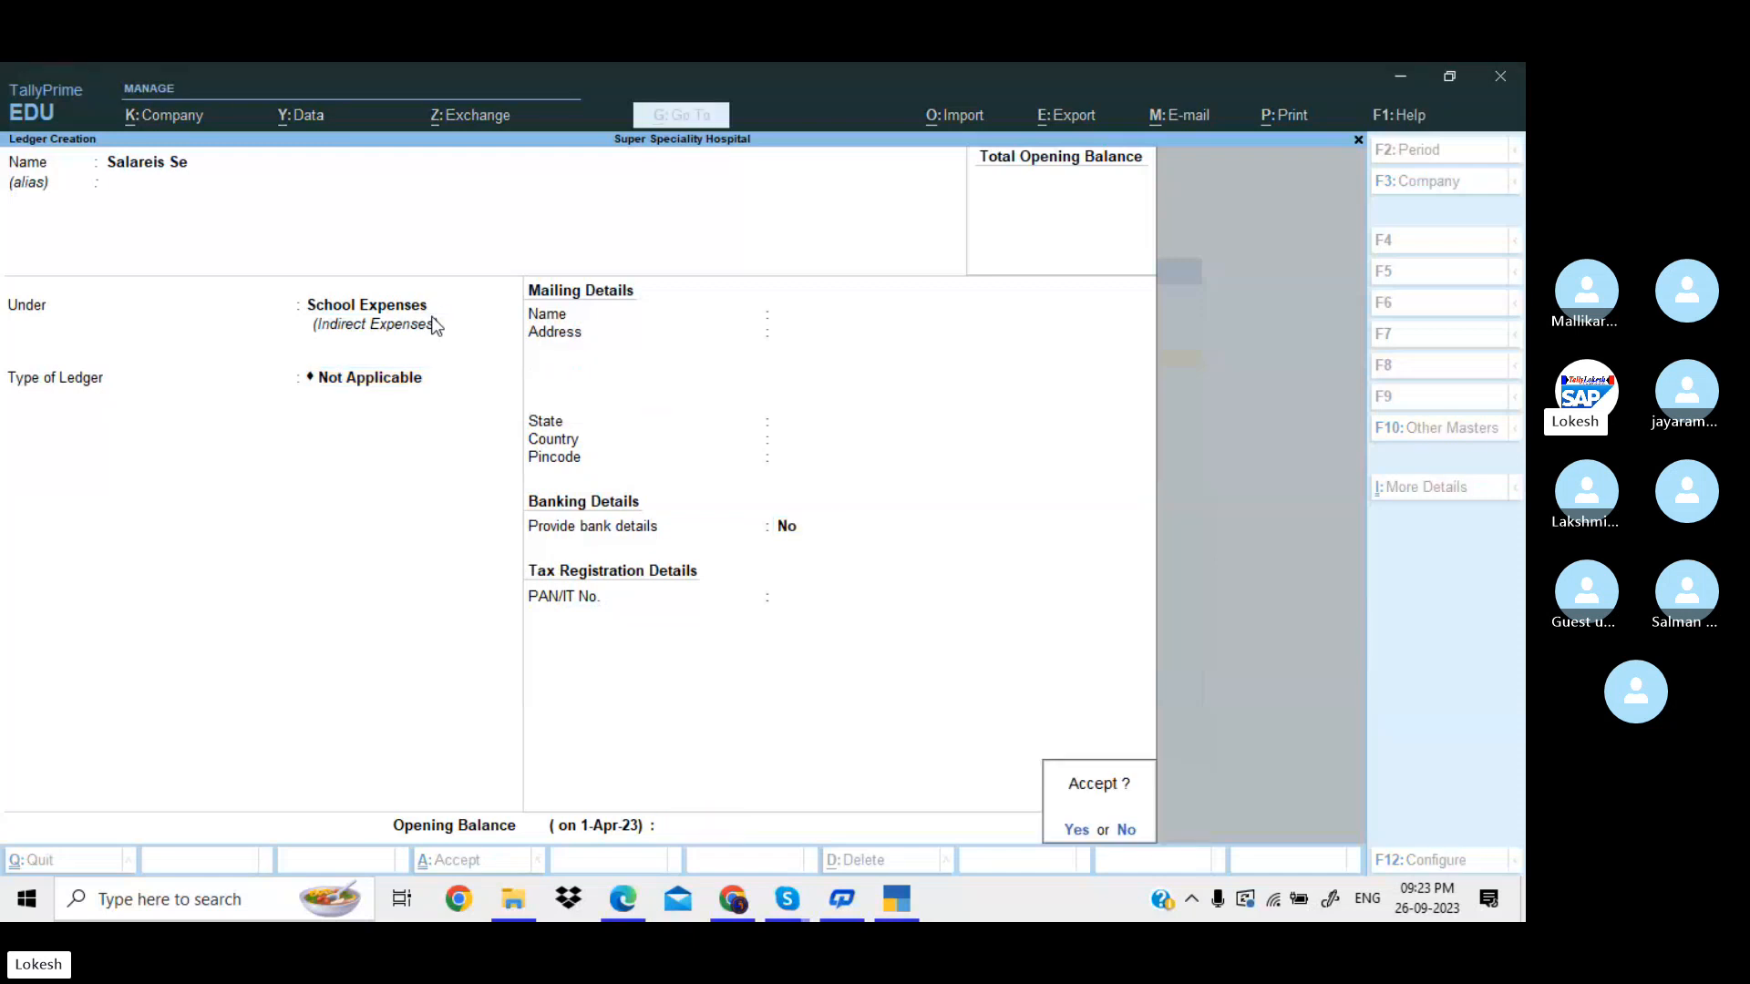
key("Return")
Create the ledger Fees Si under School Incomes, with ledger type Not Applicable and no bank details.
type("F")
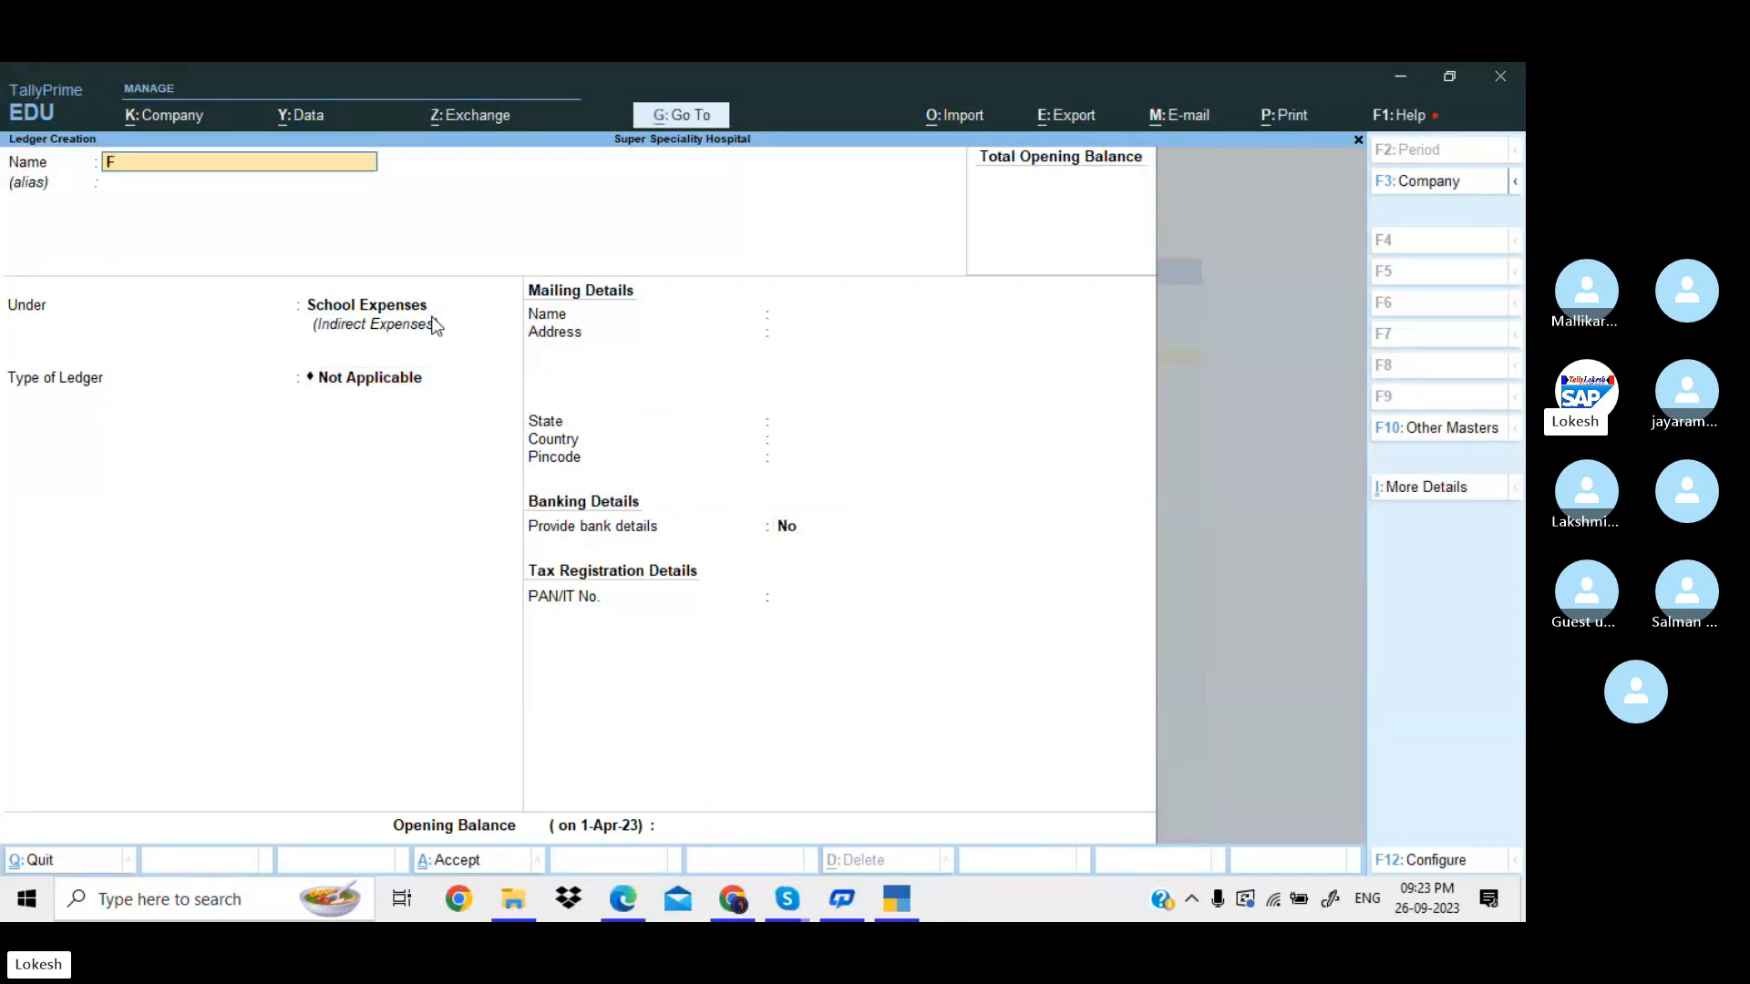
type("ees Si")
key("Return")
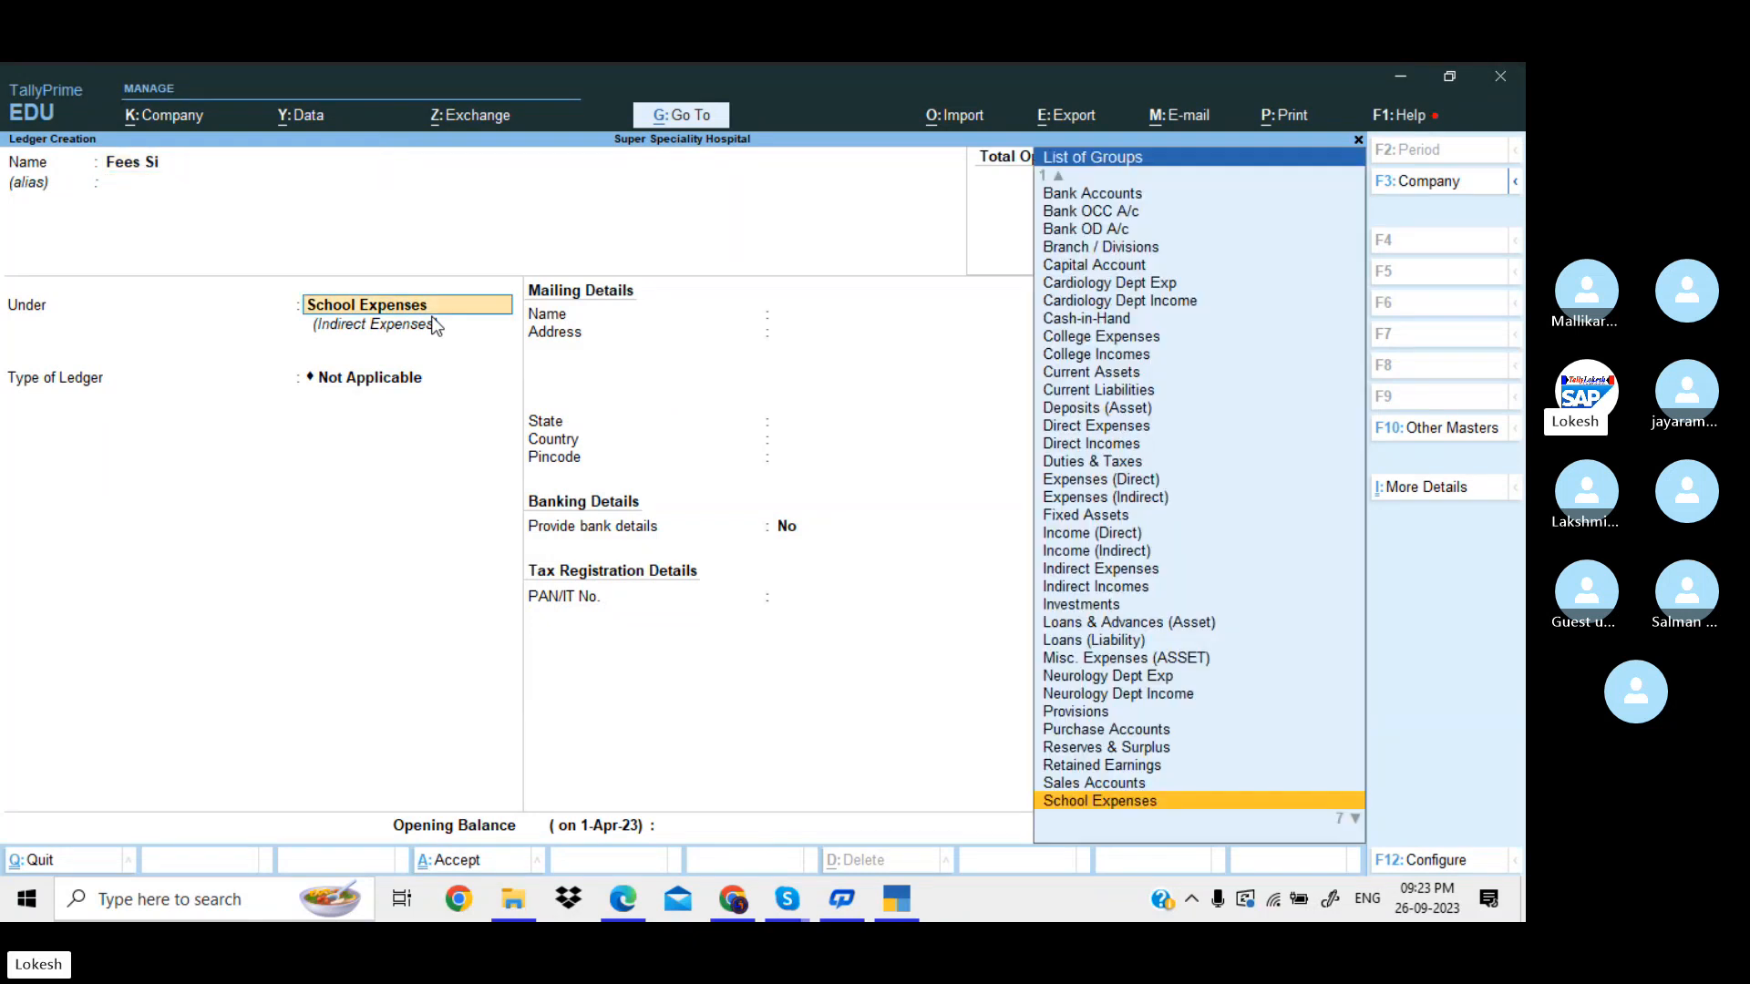
key("Down")
key("Return")
key("Return")
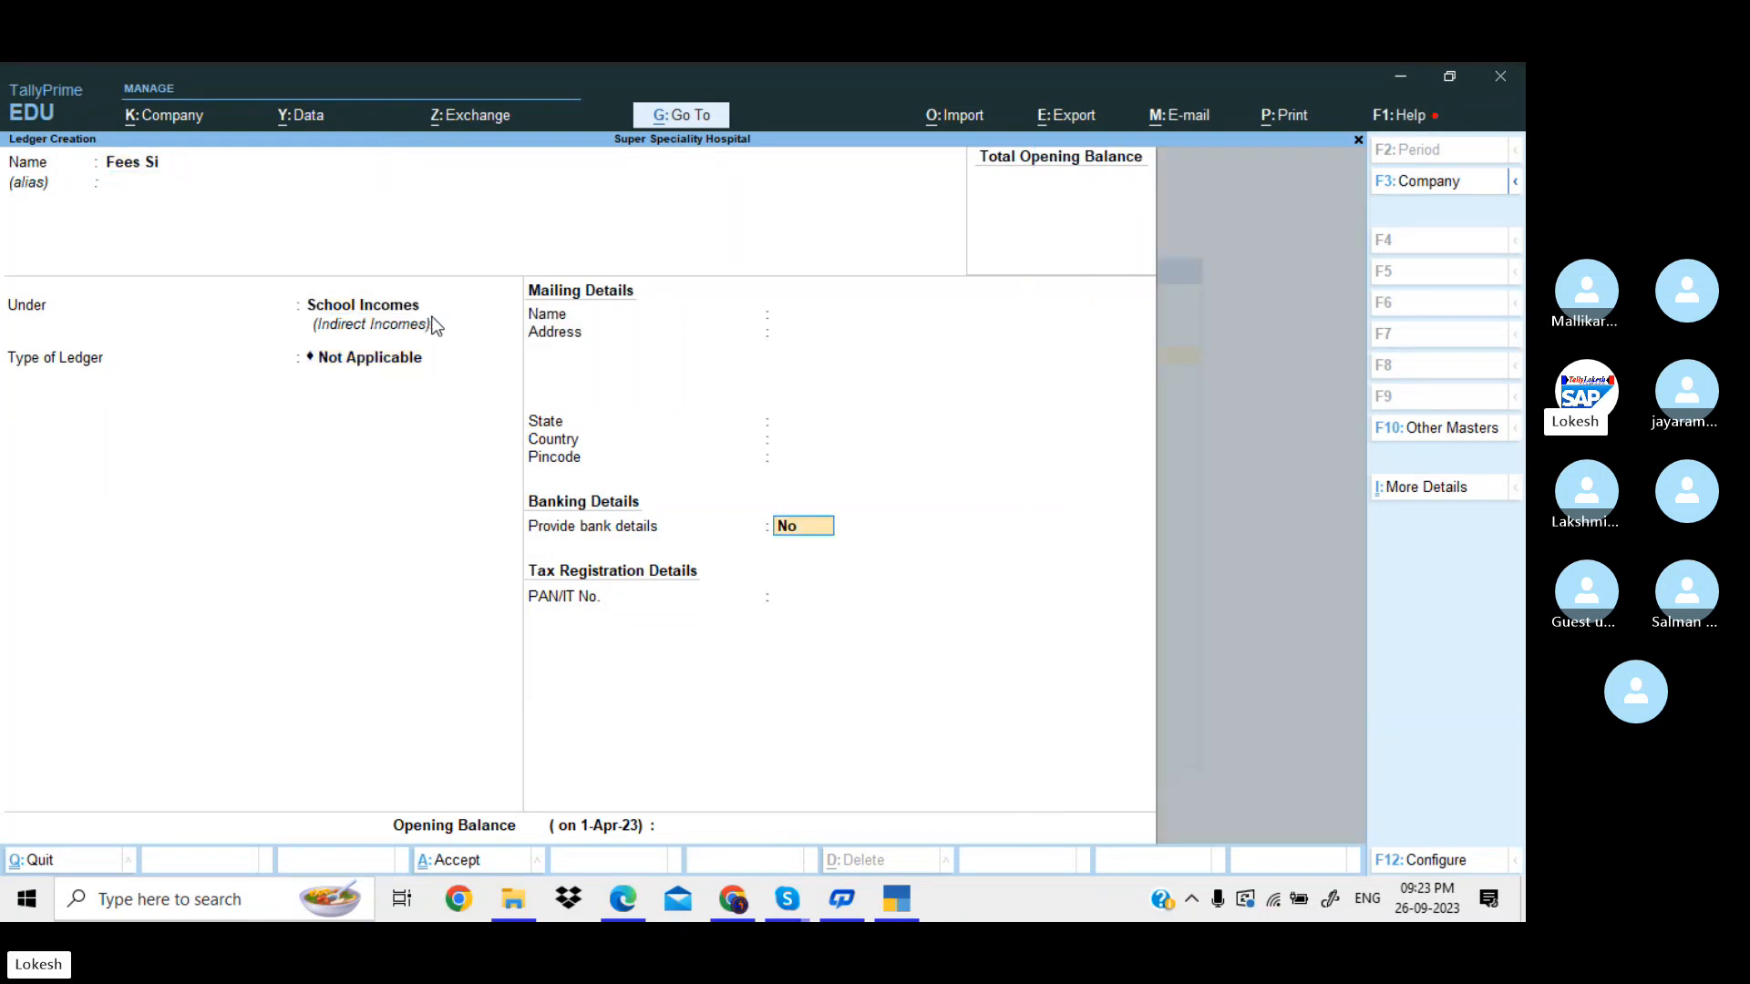
key("Return")
key("Return")
key("Return")
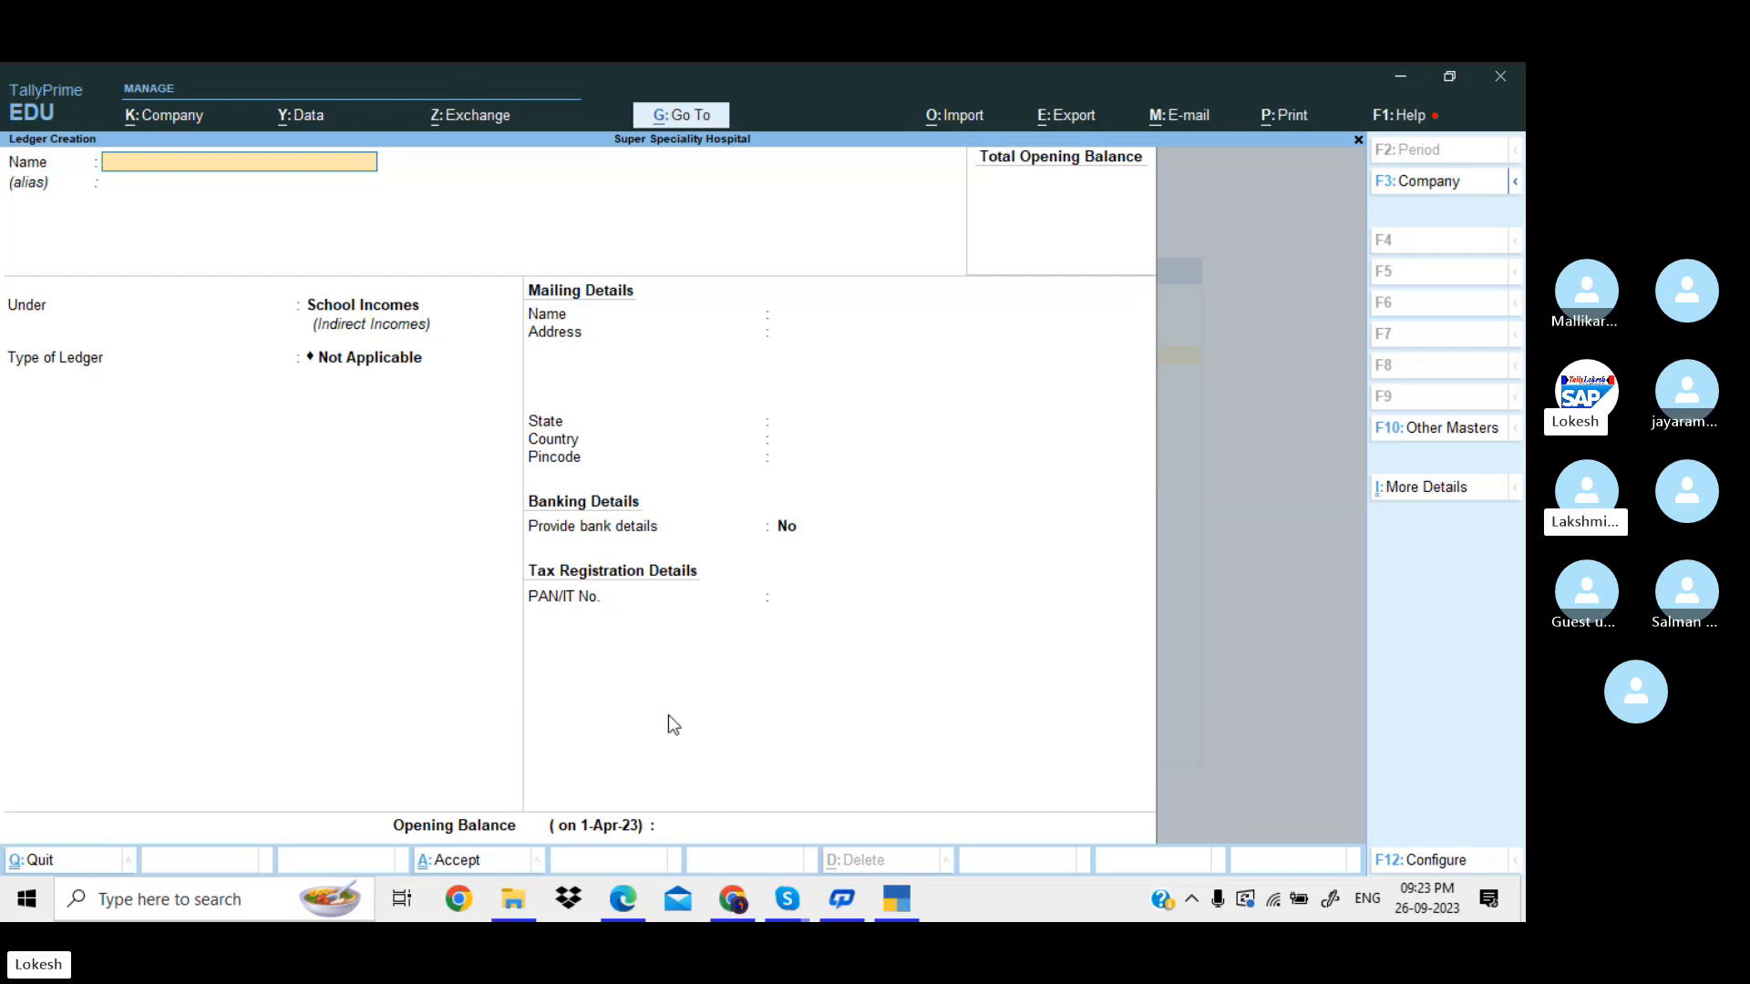
Switch to the Skype window showing the TALLY BATCH 36 call.
left_click(807, 888)
left_click(766, 822)
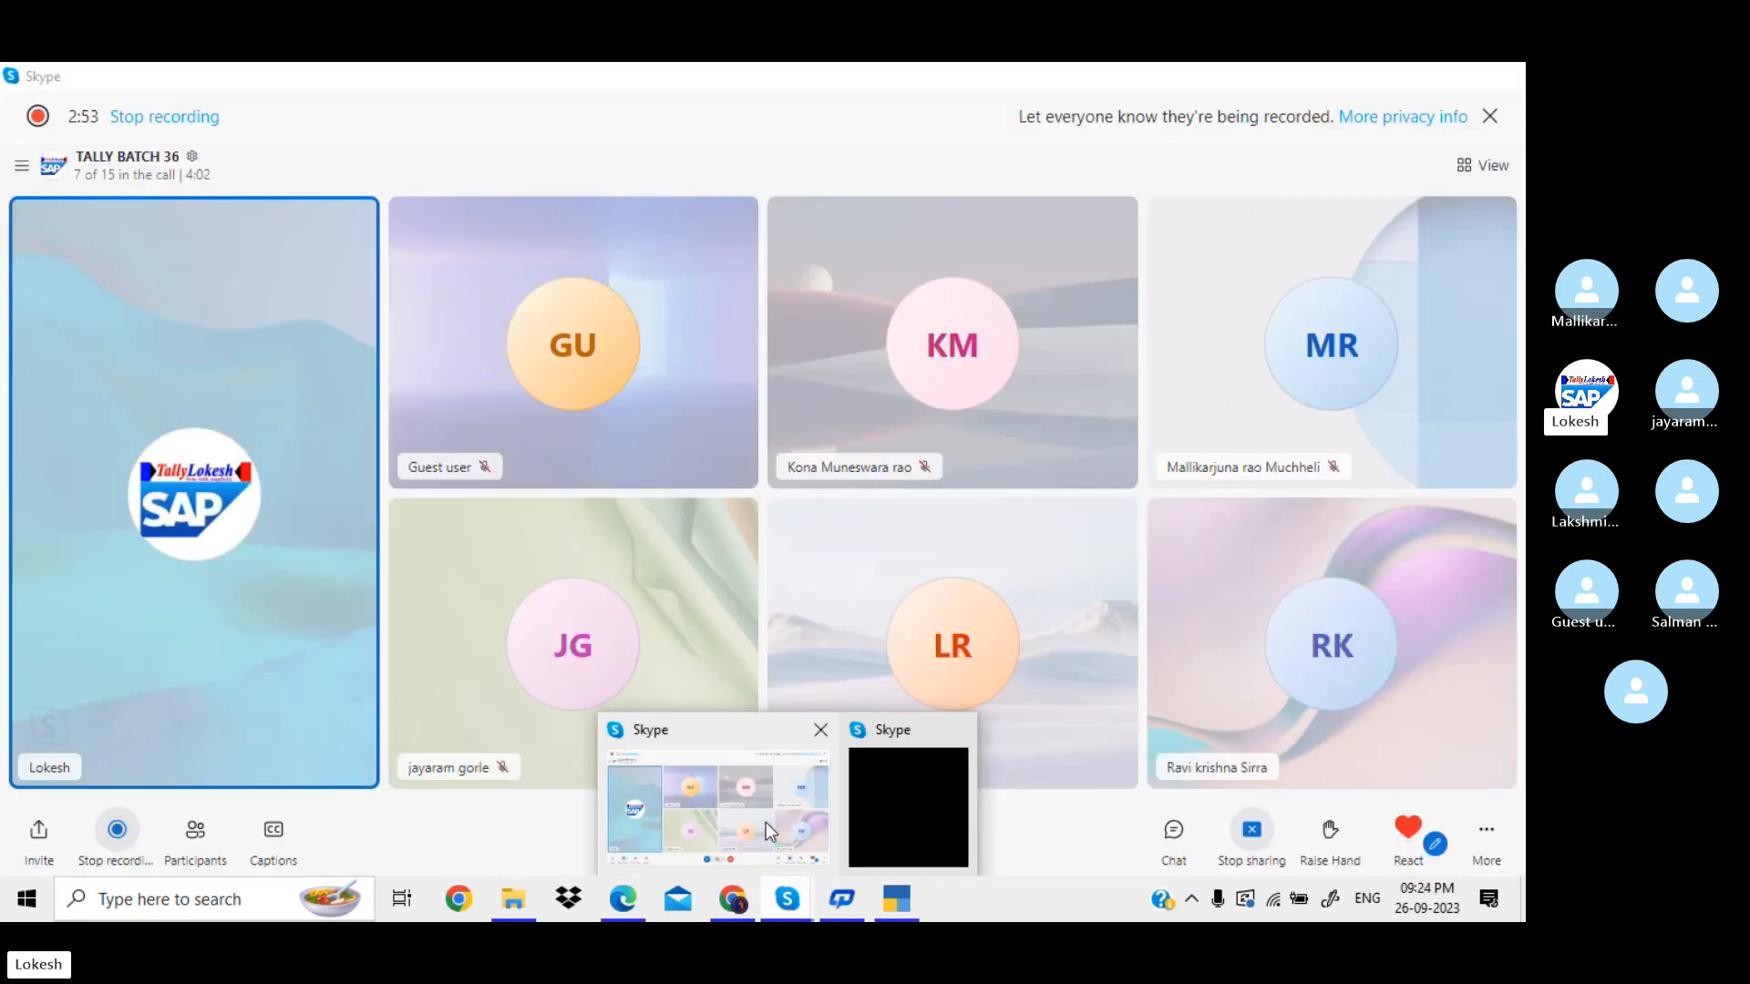